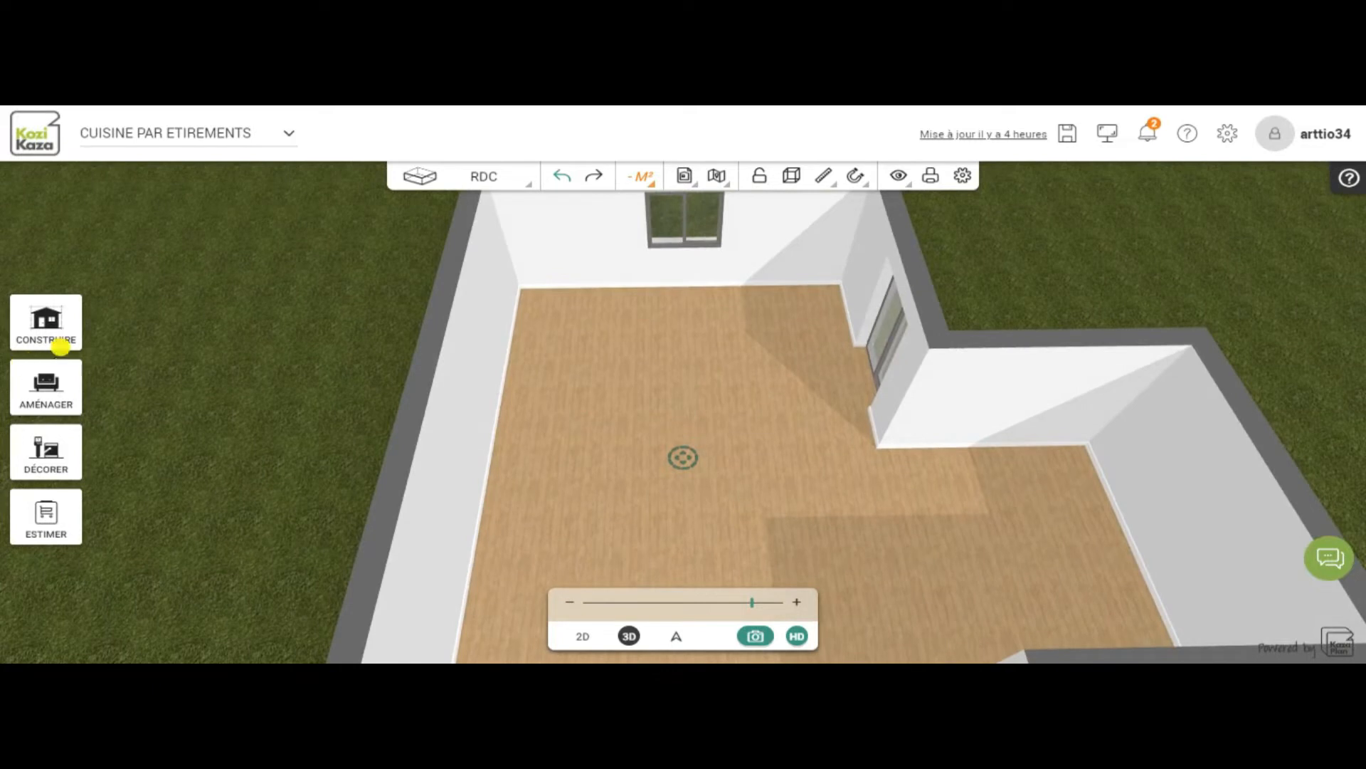
# - Browse the stretchable quick-kitchen catalogue to examine the available base, wall and column units
pyautogui.click(48, 387)
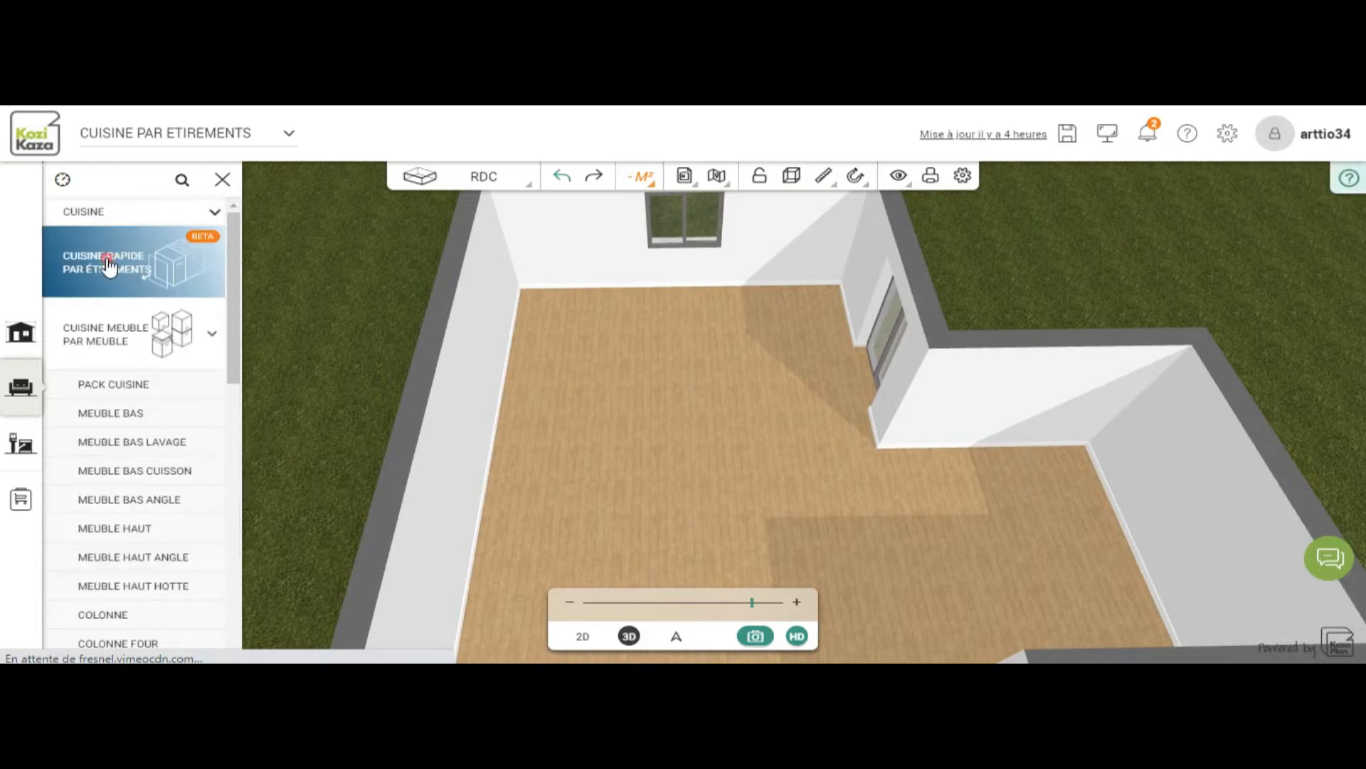
pyautogui.click(107, 266)
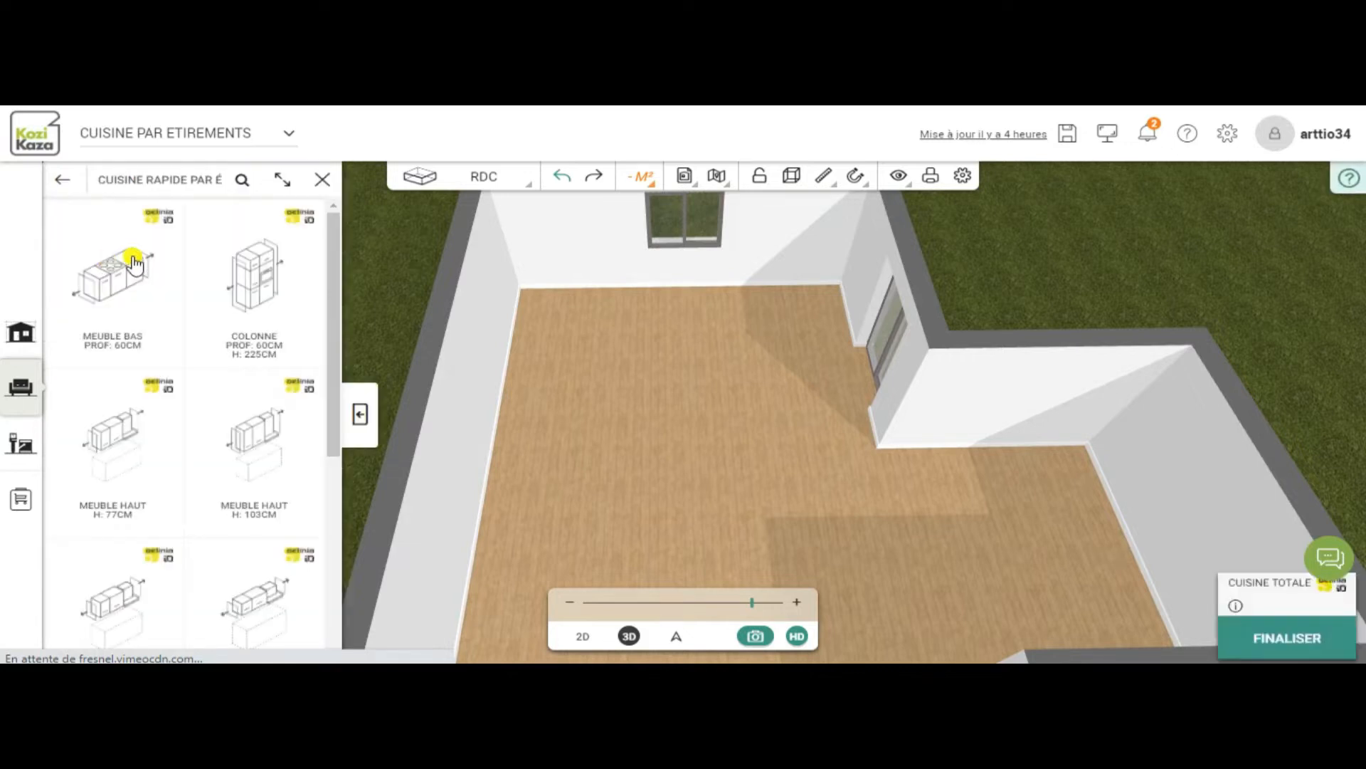
pyautogui.moveTo(114, 292)
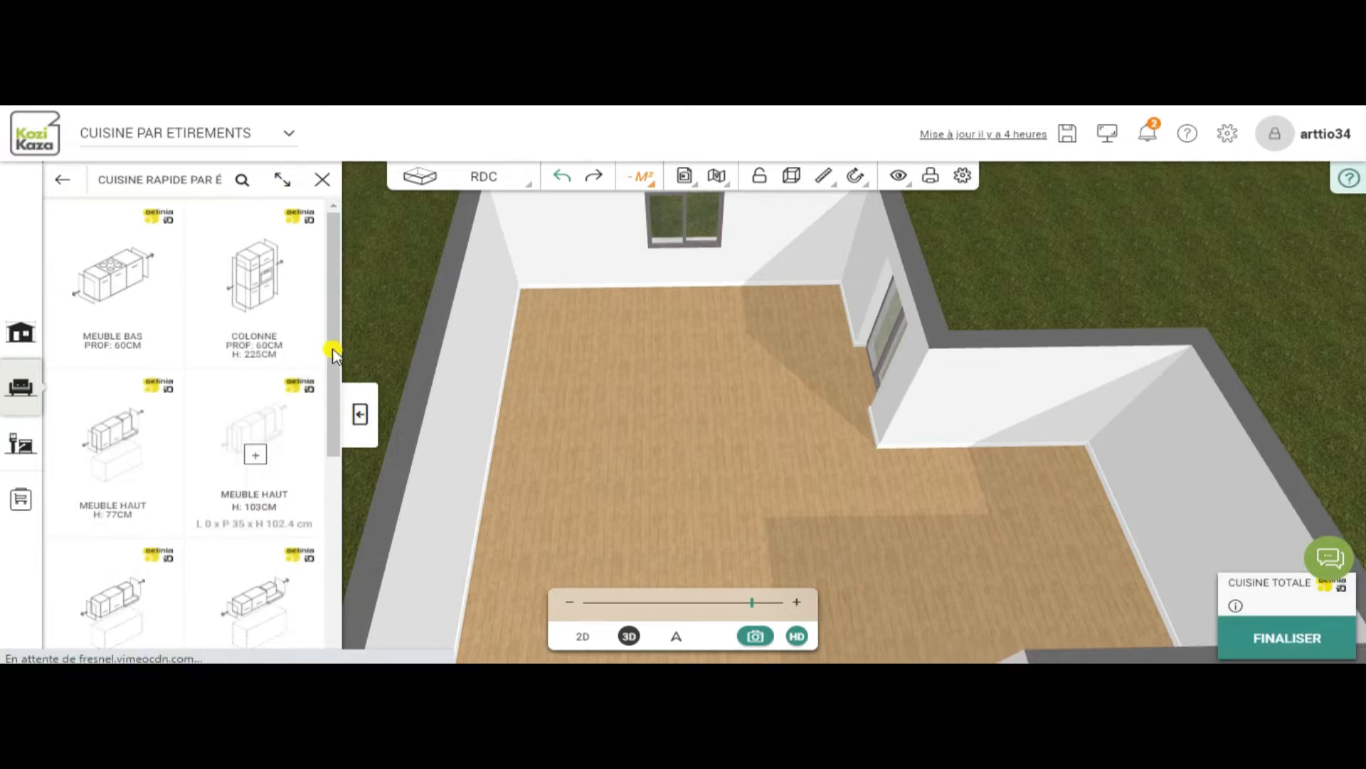
pyautogui.moveTo(339, 382); pyautogui.dragTo(321, 580)
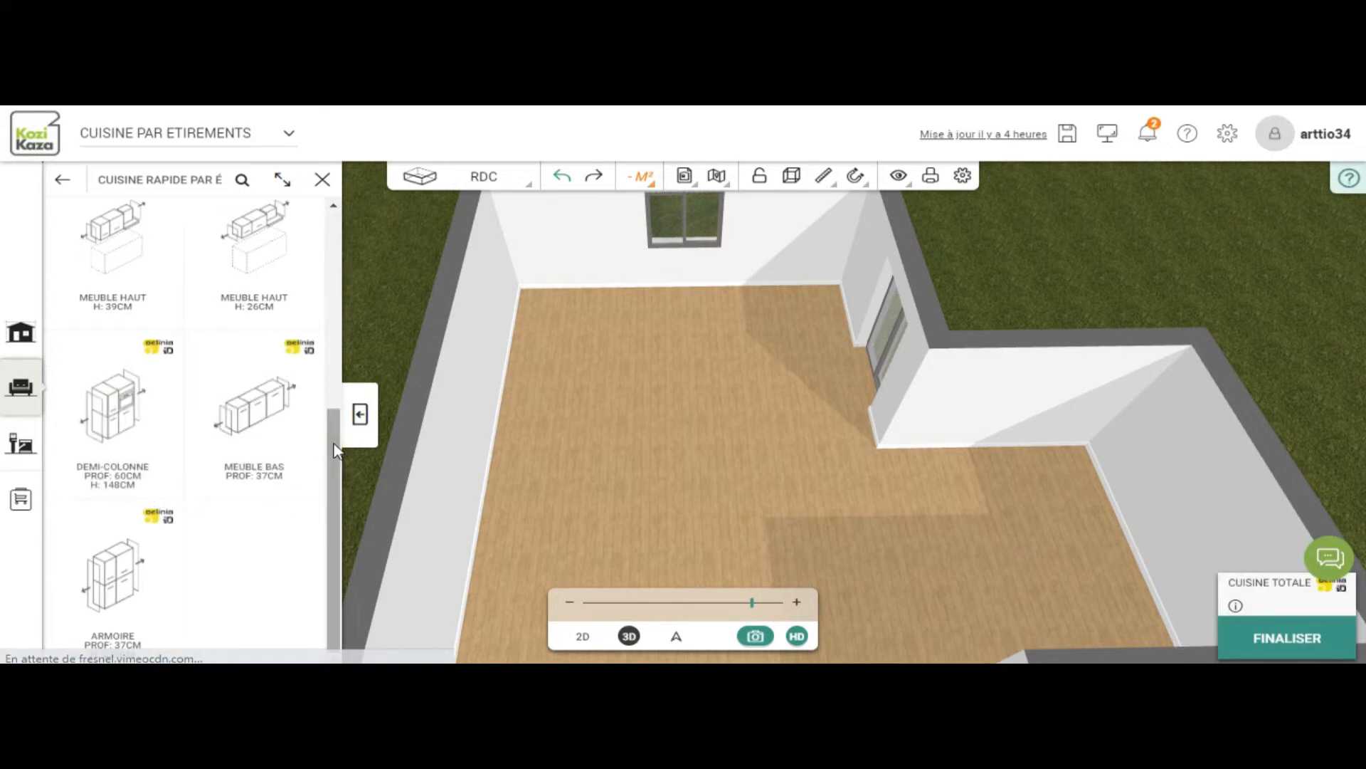
pyautogui.scroll(1, 338, 348)
pyautogui.scroll(4, 338, 348)
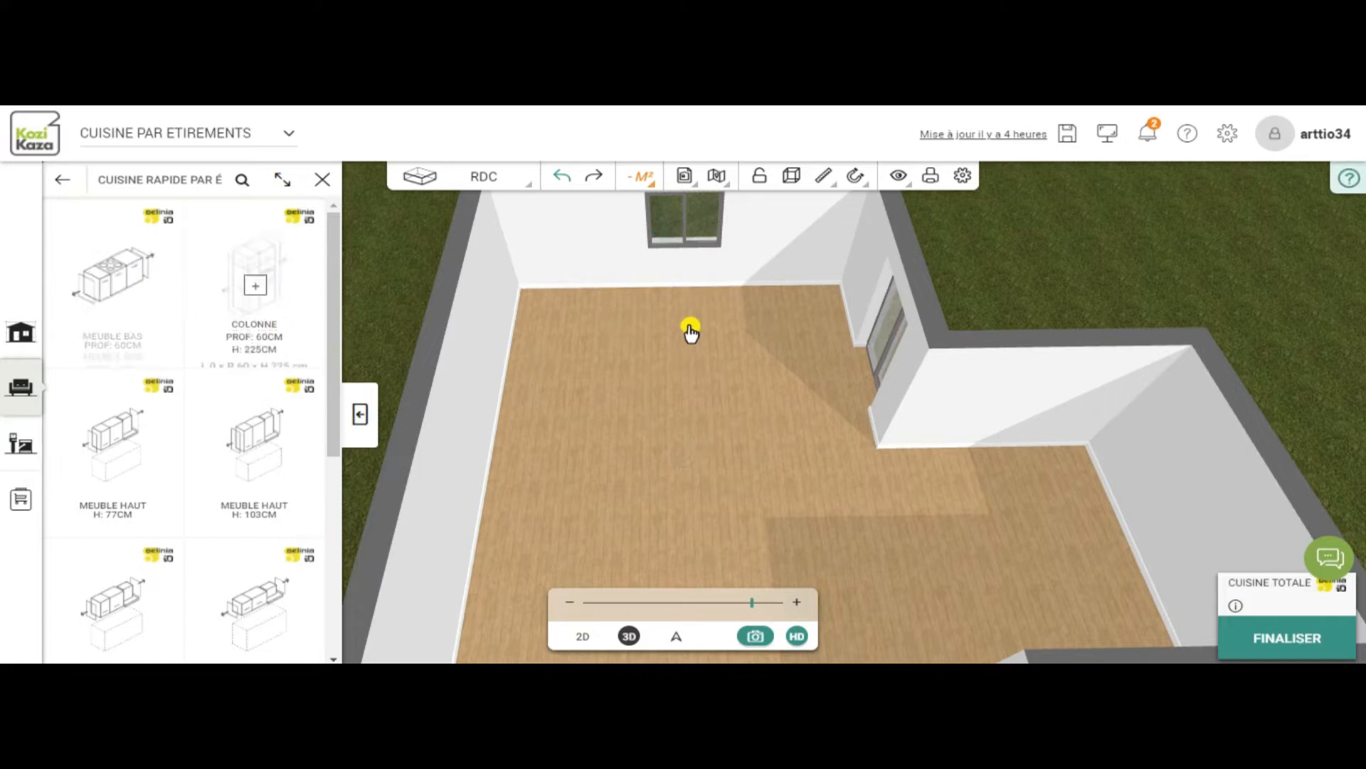
# - Pick the sink base unit B80-SI 2 PORTES L40 1 TIROIR H13 from the unit-by-unit kitchen catalogue
pyautogui.click(63, 185)
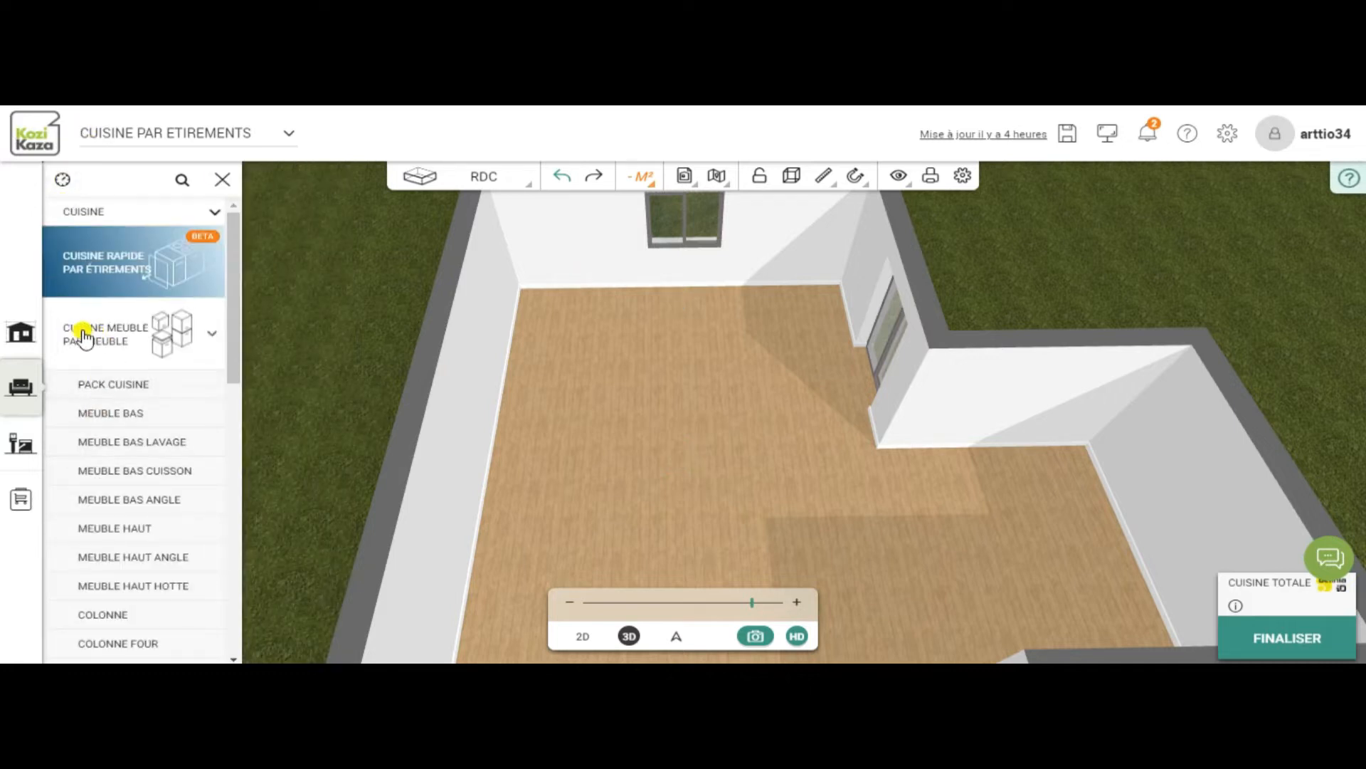
pyautogui.click(121, 445)
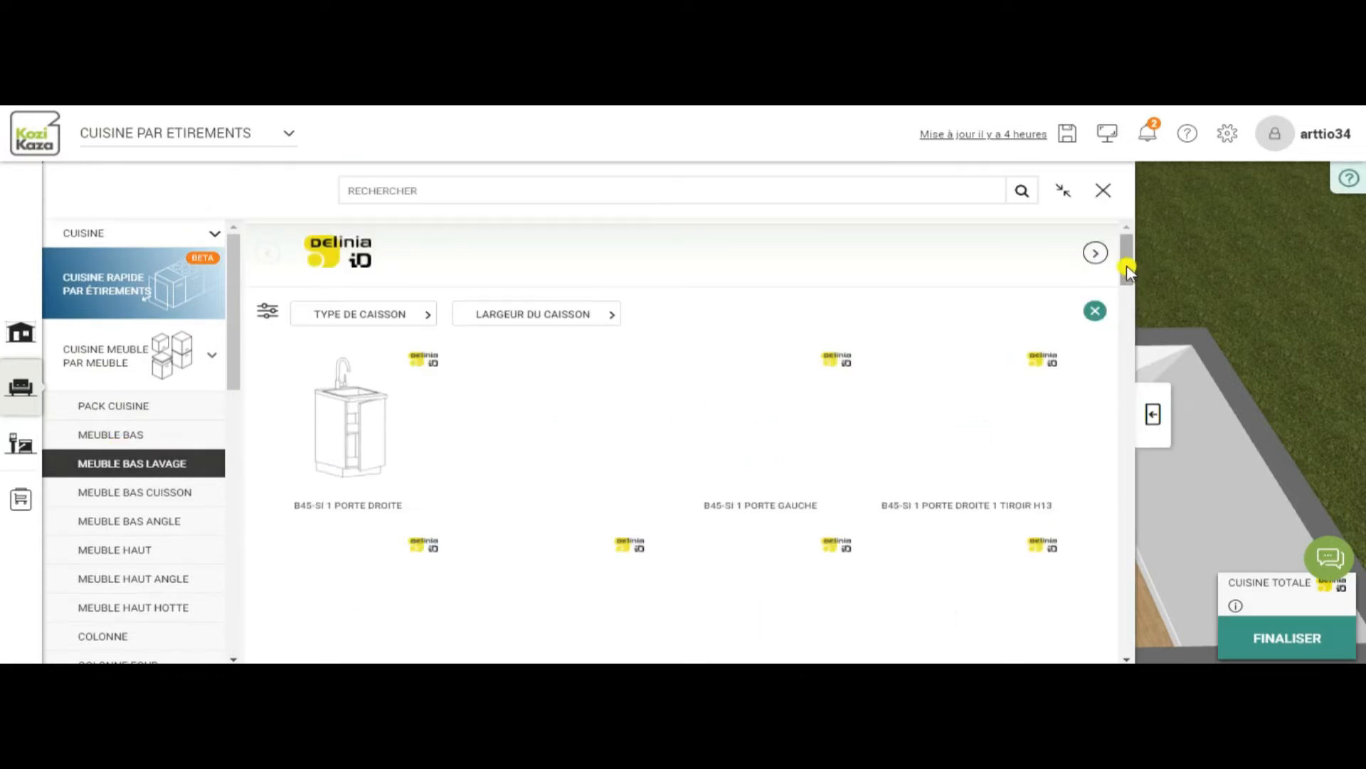
pyautogui.moveTo(1125, 282); pyautogui.dragTo(1128, 331)
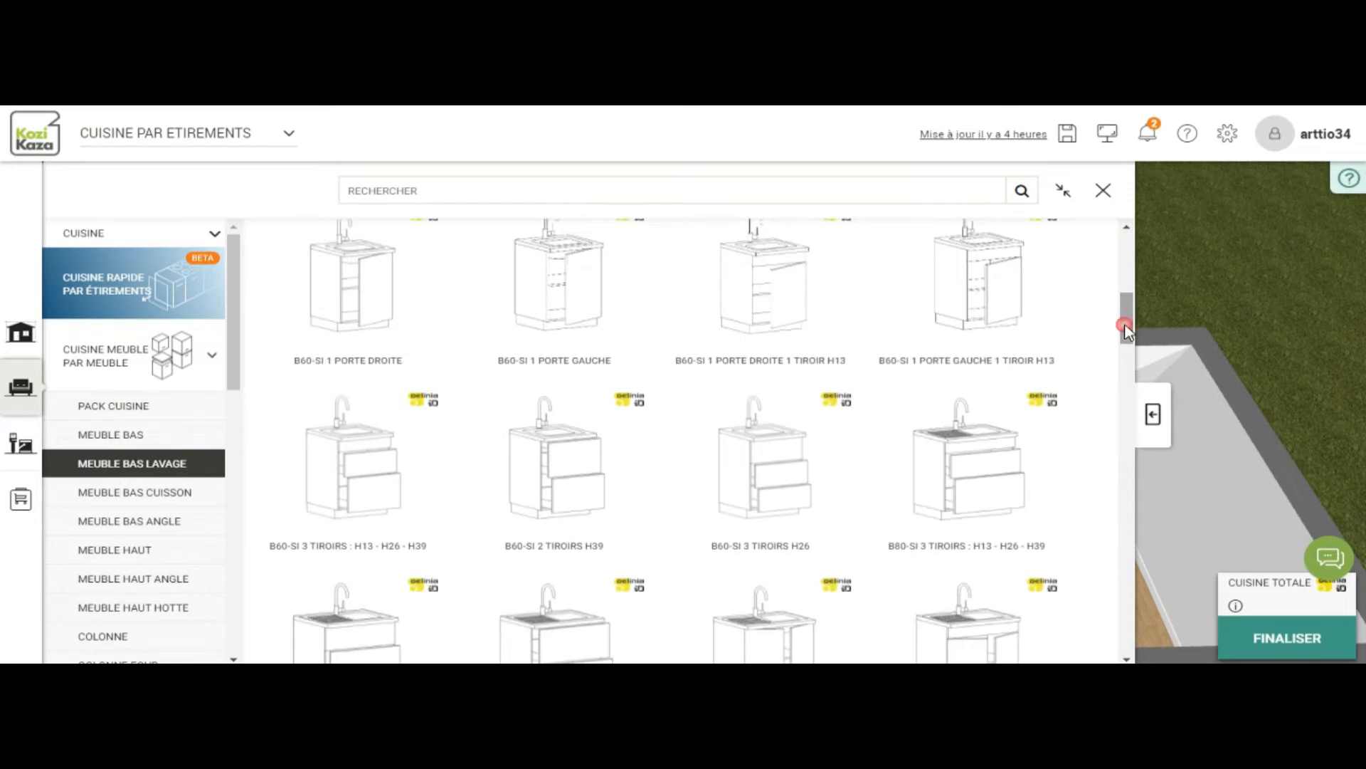
pyautogui.moveTo(626, 408)
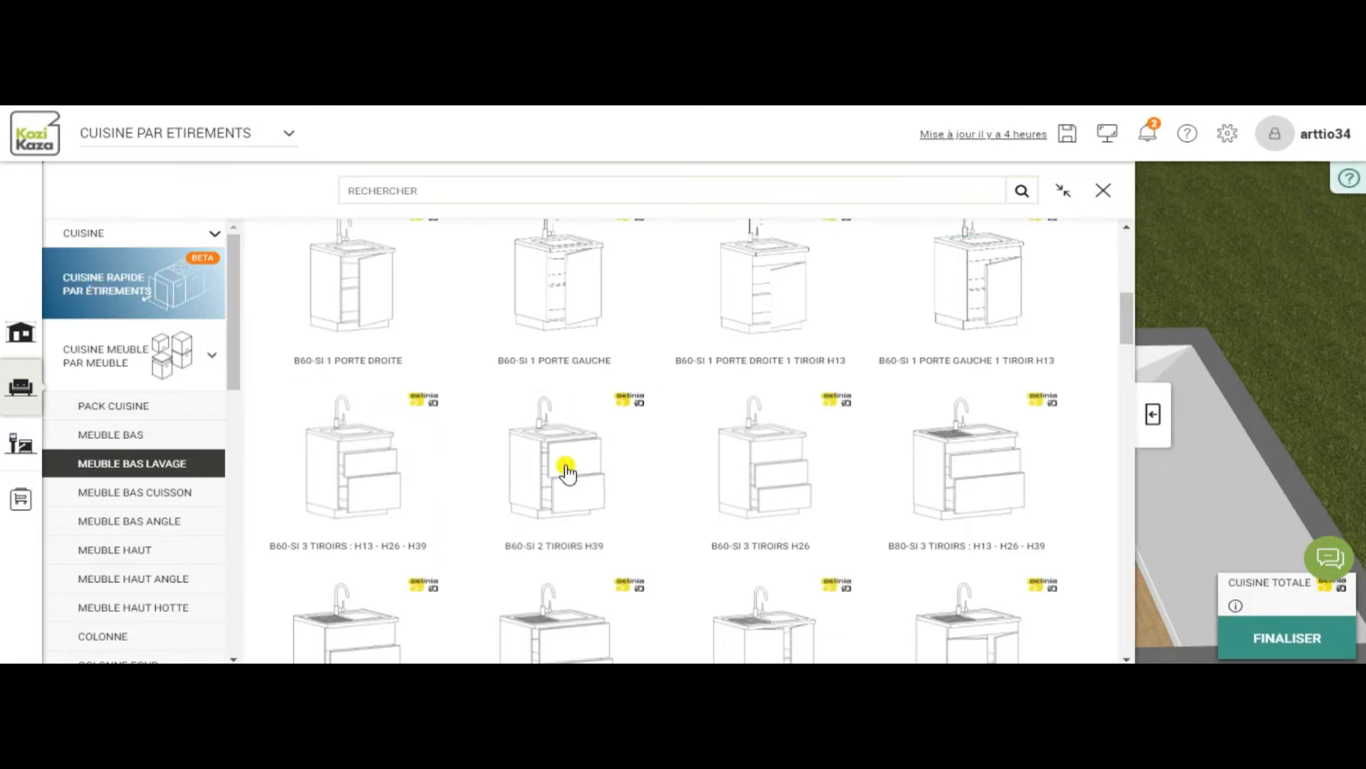
pyautogui.scroll(-3, 841, 491)
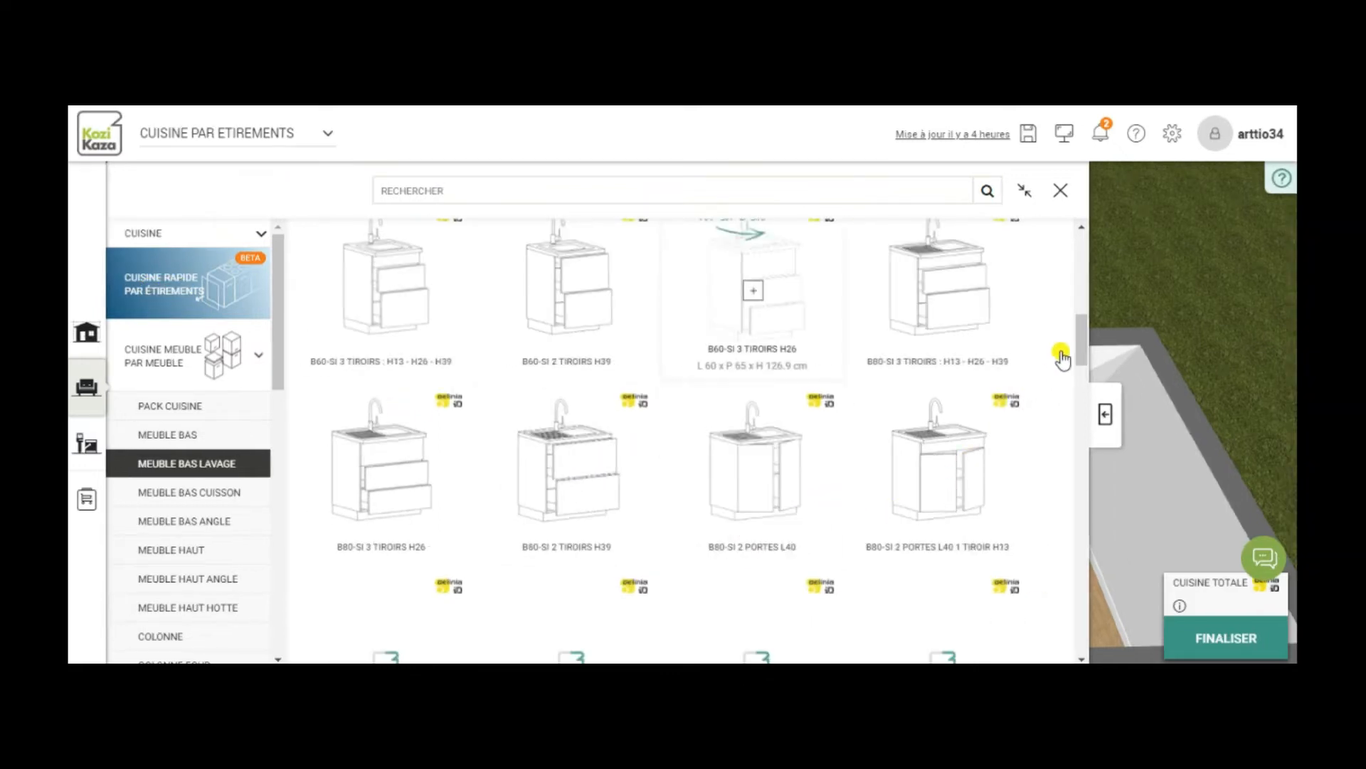
pyautogui.scroll(-3, 1082, 335)
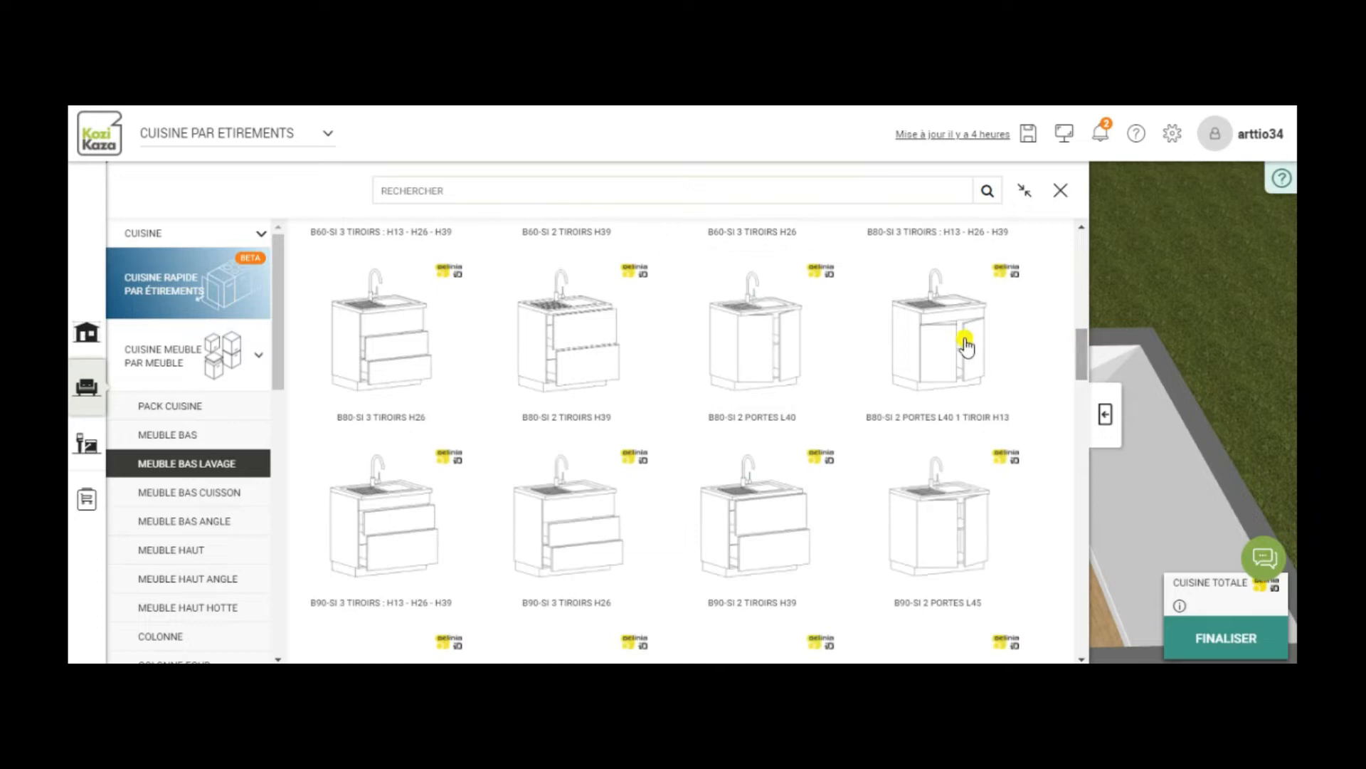
pyautogui.click(940, 349)
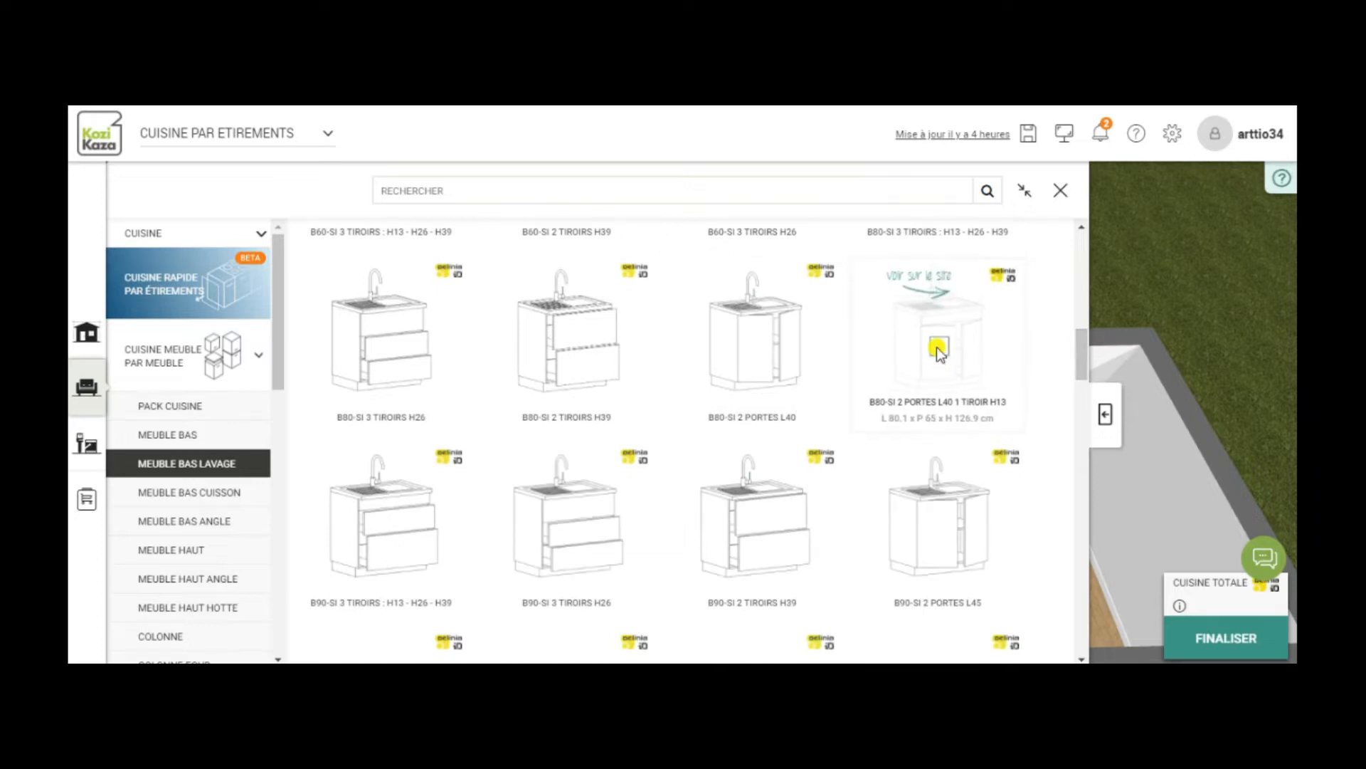
pyautogui.click(939, 349)
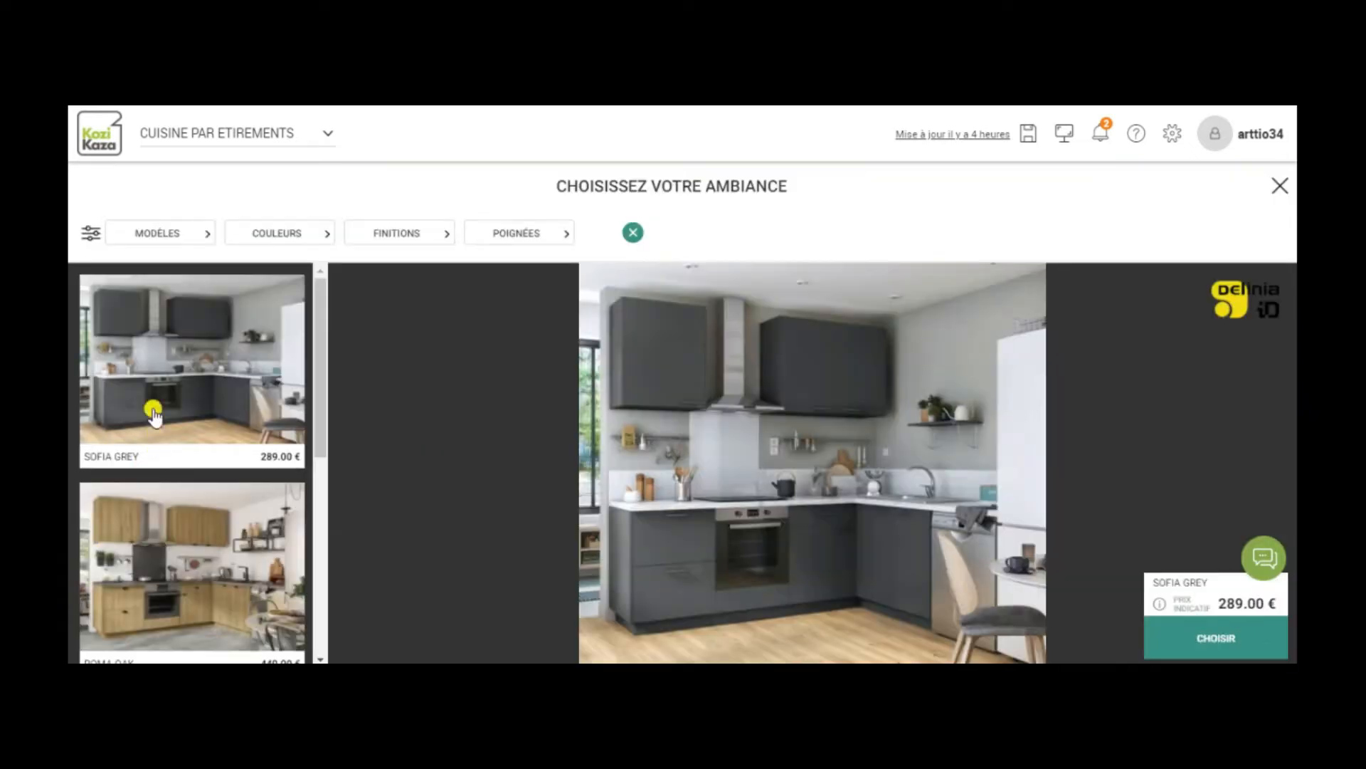
# - Choose the SOFIA GREY ambiance for the sink unit and place it on the floor in the middle of the room
pyautogui.click(200, 400)
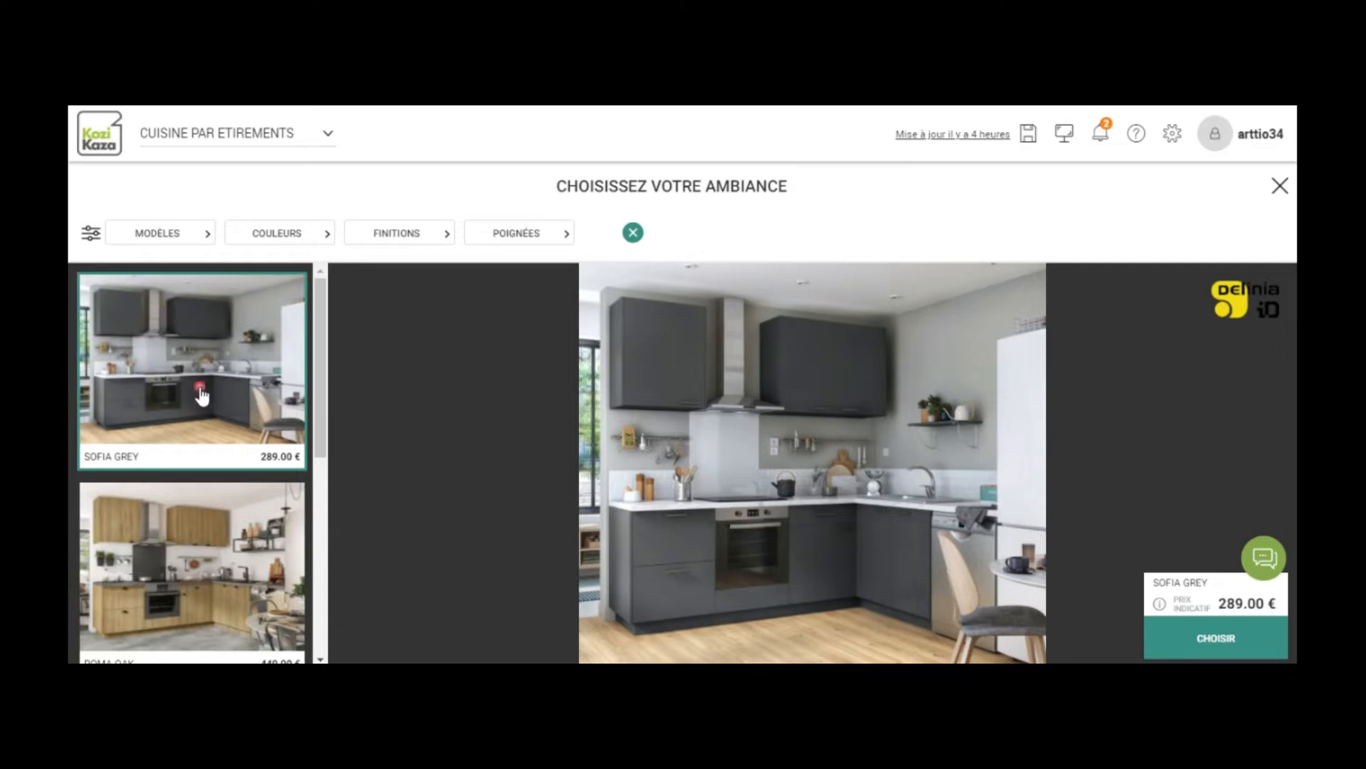
pyautogui.click(1219, 638)
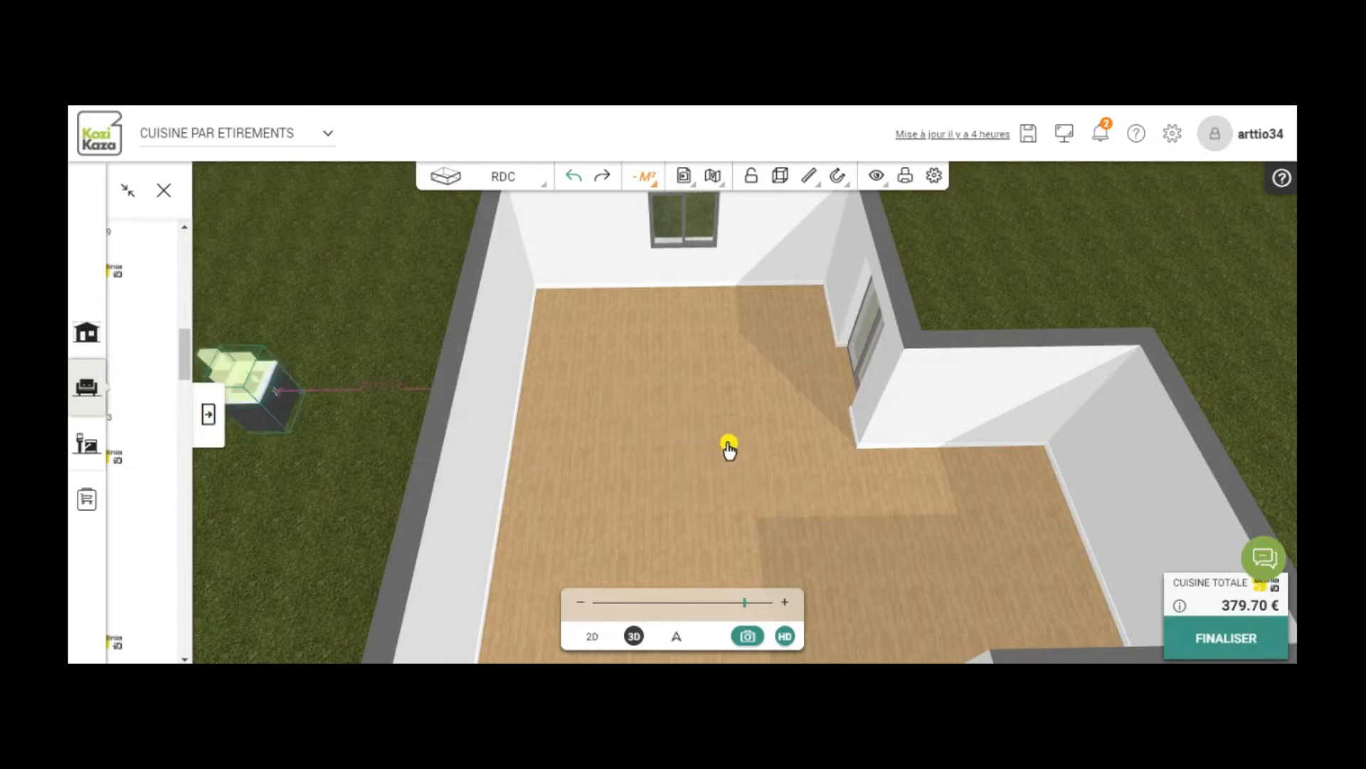
pyautogui.click(762, 480)
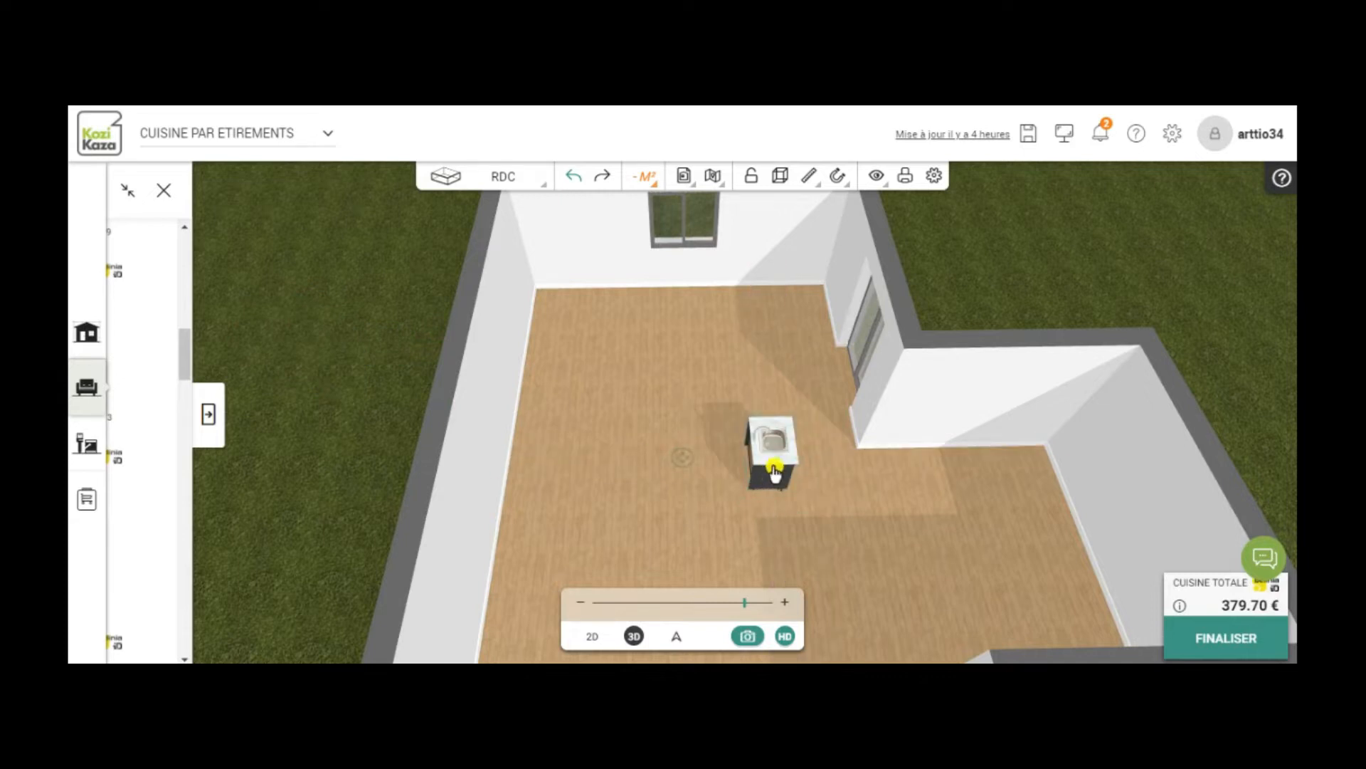
# - Rotate the sink unit so its front faces the room and move it toward the back wall under the window
pyautogui.click(774, 471)
pyautogui.moveTo(790, 507); pyautogui.dragTo(726, 477)
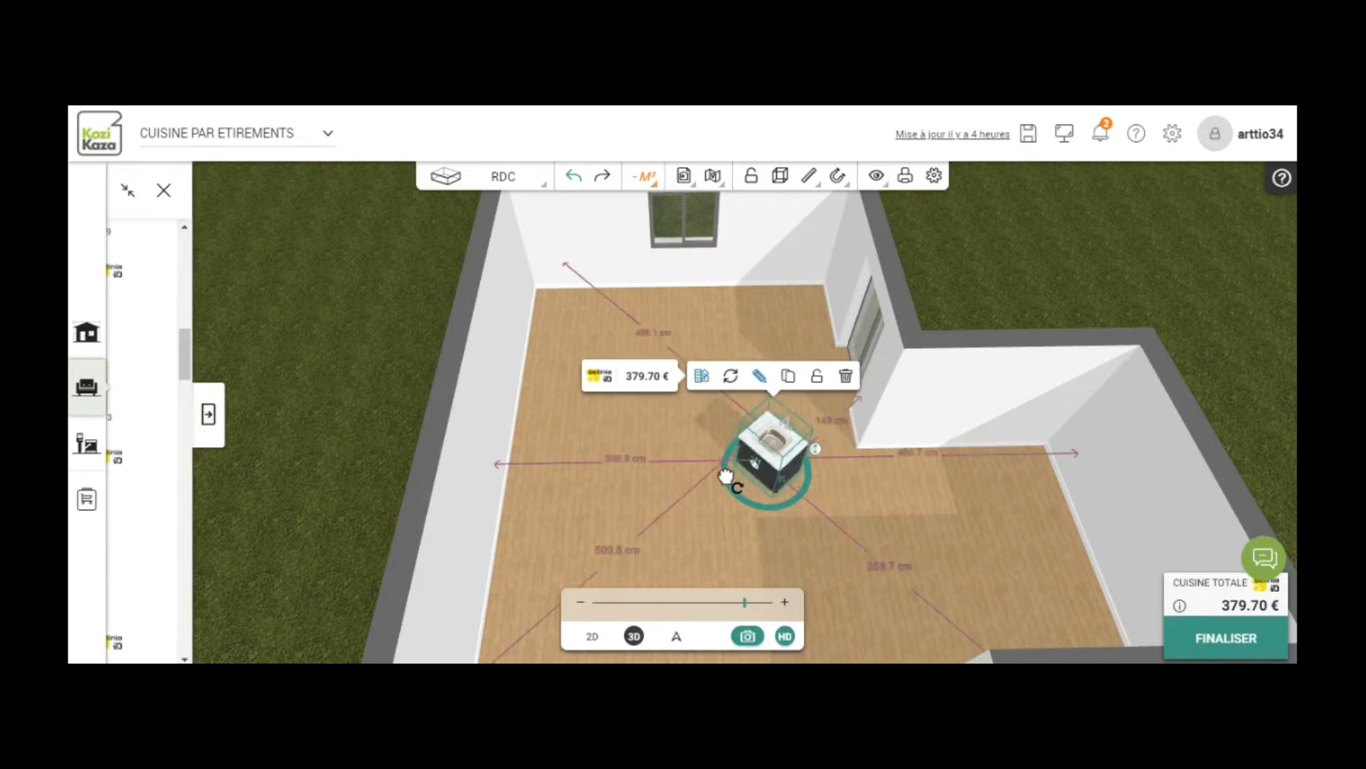
pyautogui.scroll(3, 766, 499)
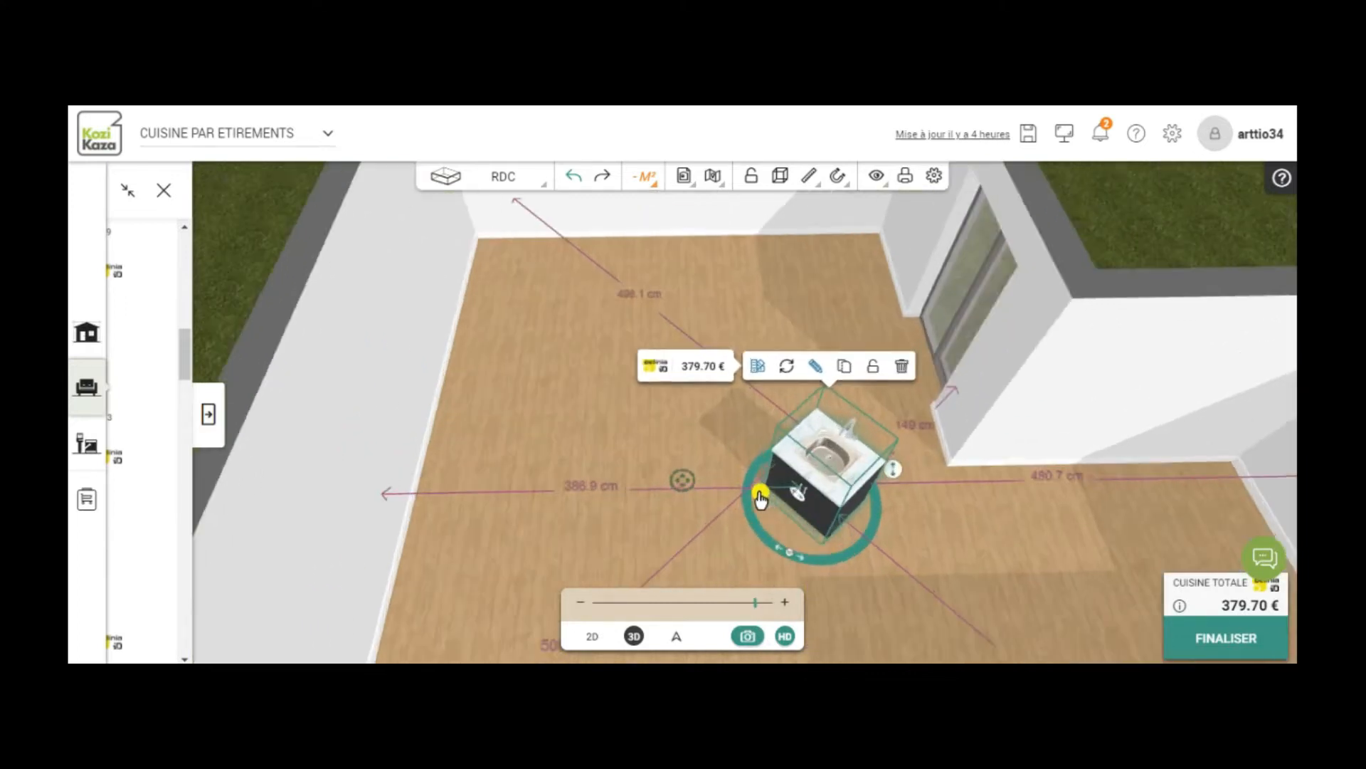
pyautogui.moveTo(764, 493); pyautogui.dragTo(789, 542)
pyautogui.moveTo(851, 487); pyautogui.dragTo(691, 225)
pyautogui.scroll(-2, 754, 333)
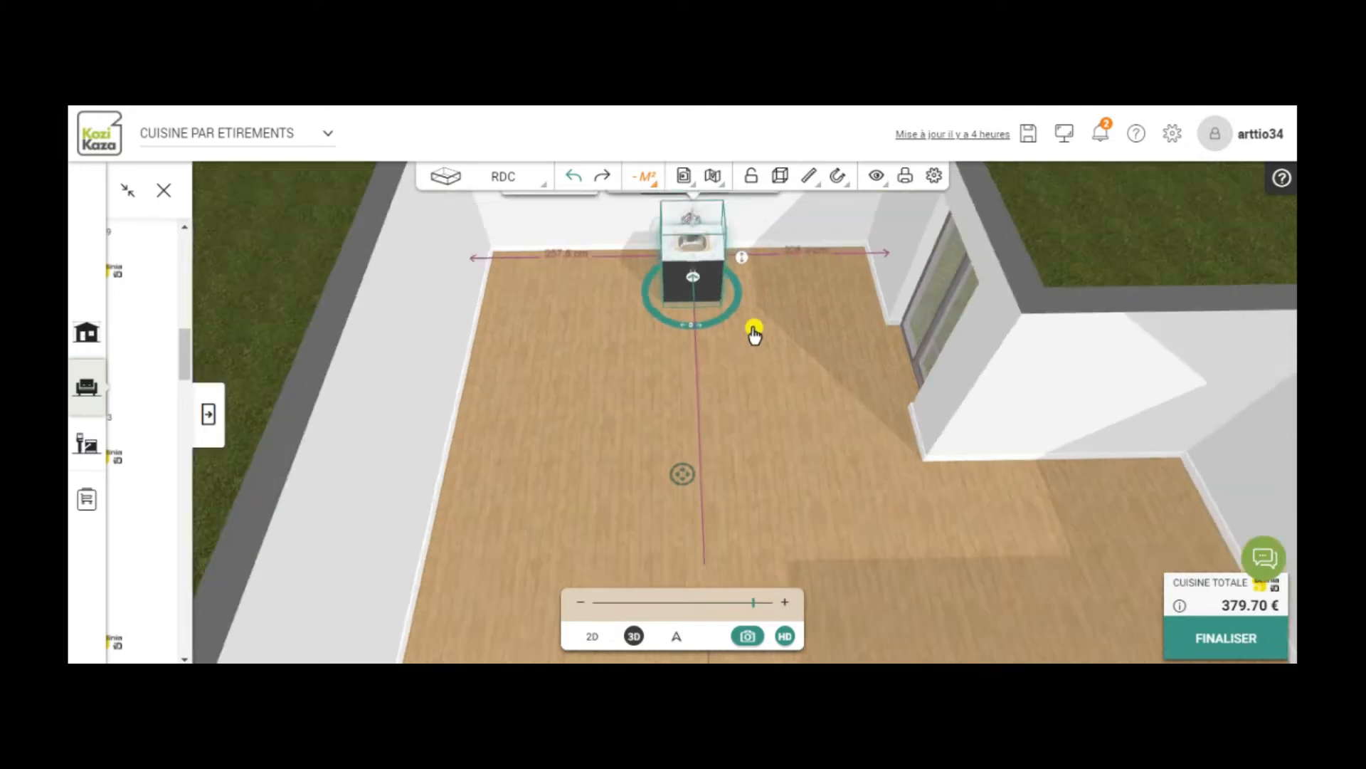
pyautogui.scroll(-1, 755, 334)
pyautogui.scroll(-1, 741, 306)
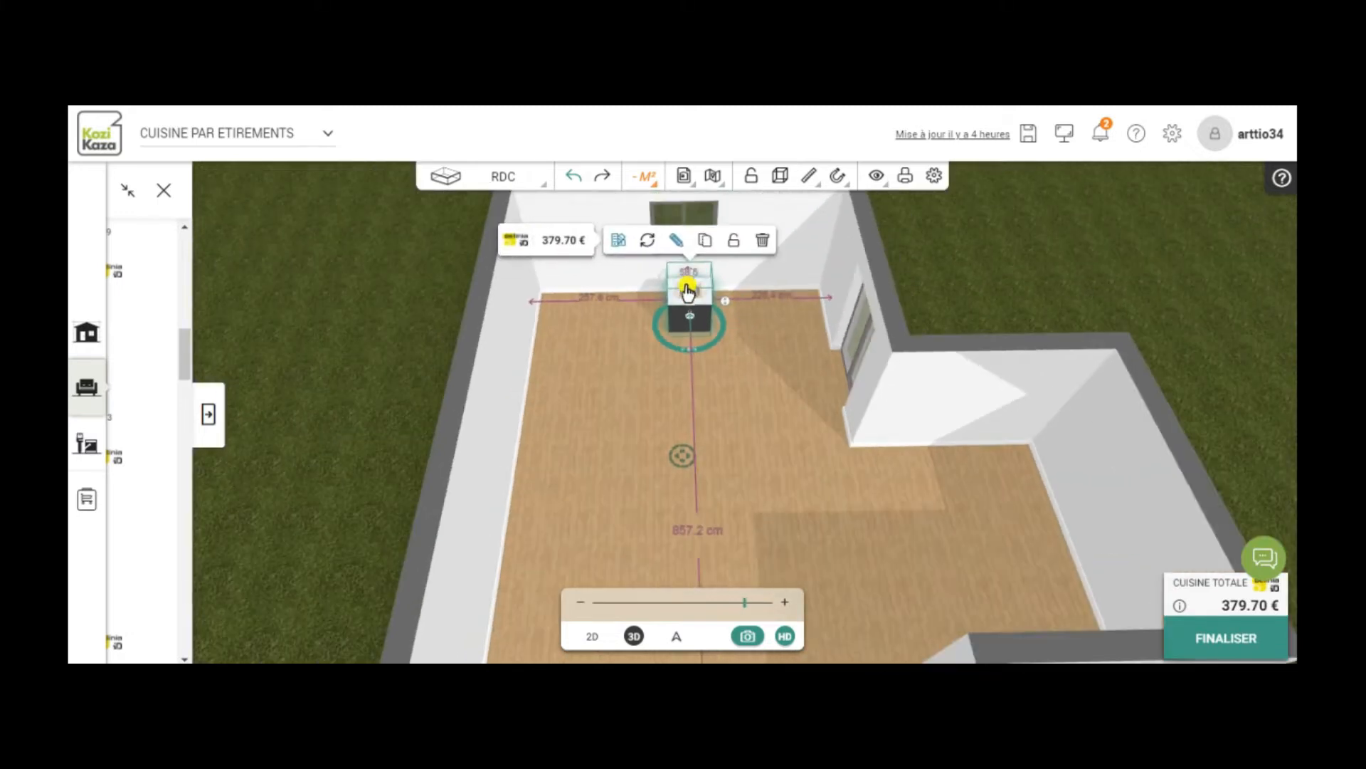
pyautogui.moveTo(688, 288); pyautogui.dragTo(687, 279)
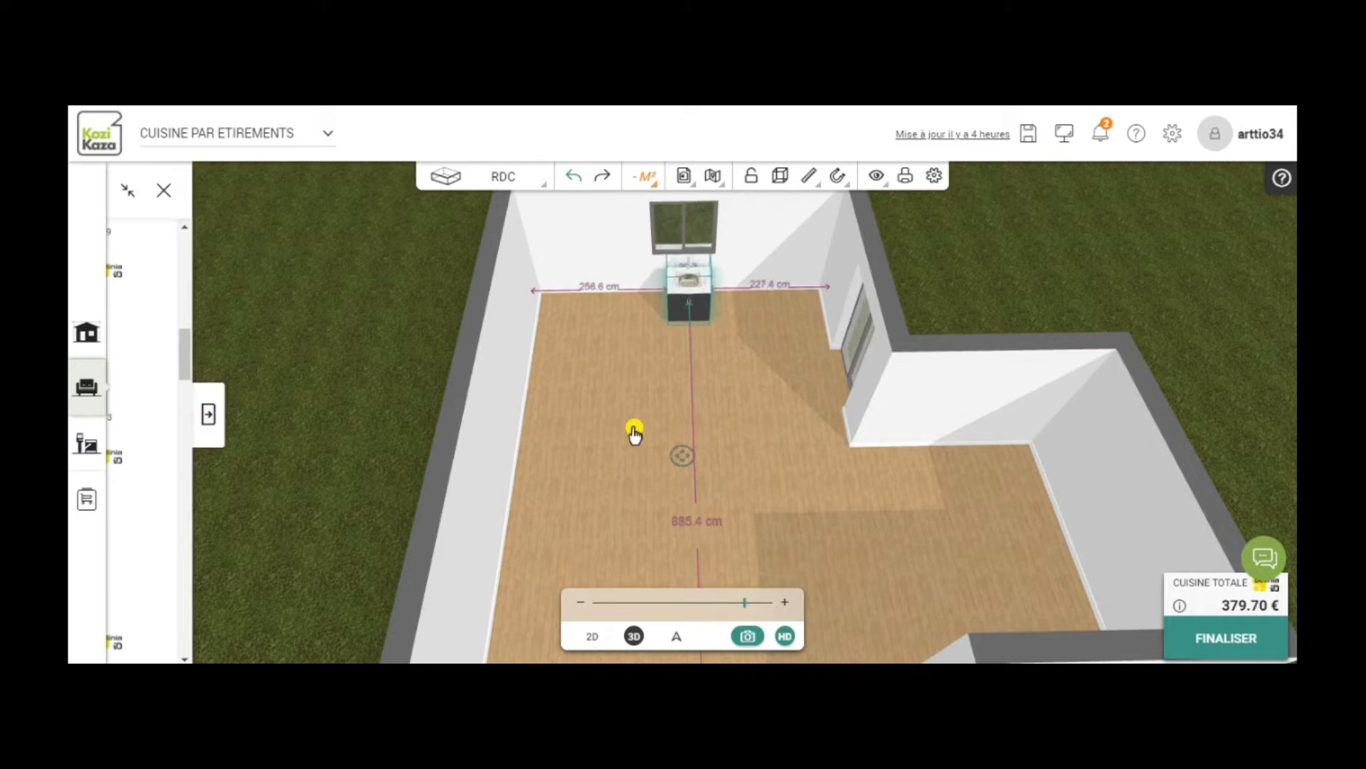
# - Move the sink unit against the window wall in the 2D plan, and return to the 3D view facing that wall
pyautogui.click(592, 635)
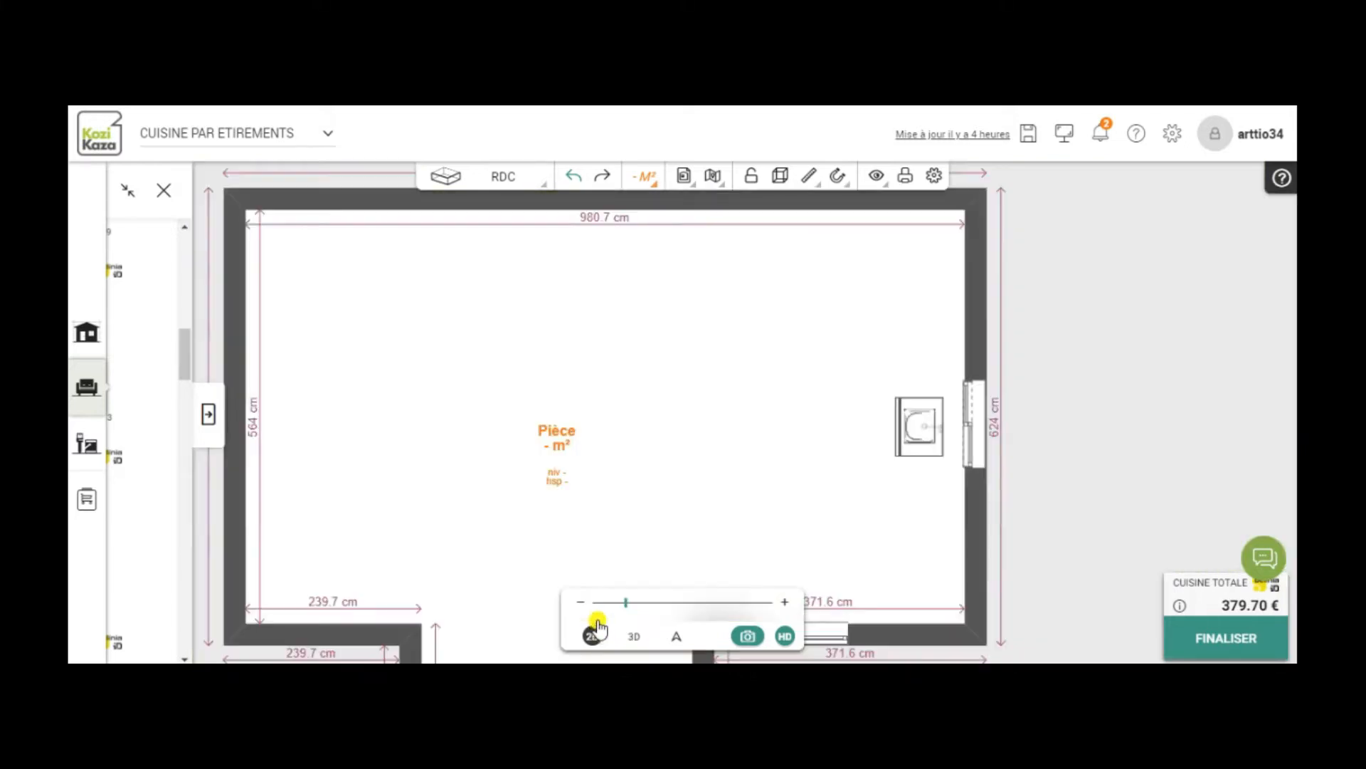
pyautogui.click(928, 432)
pyautogui.moveTo(929, 437); pyautogui.dragTo(949, 436)
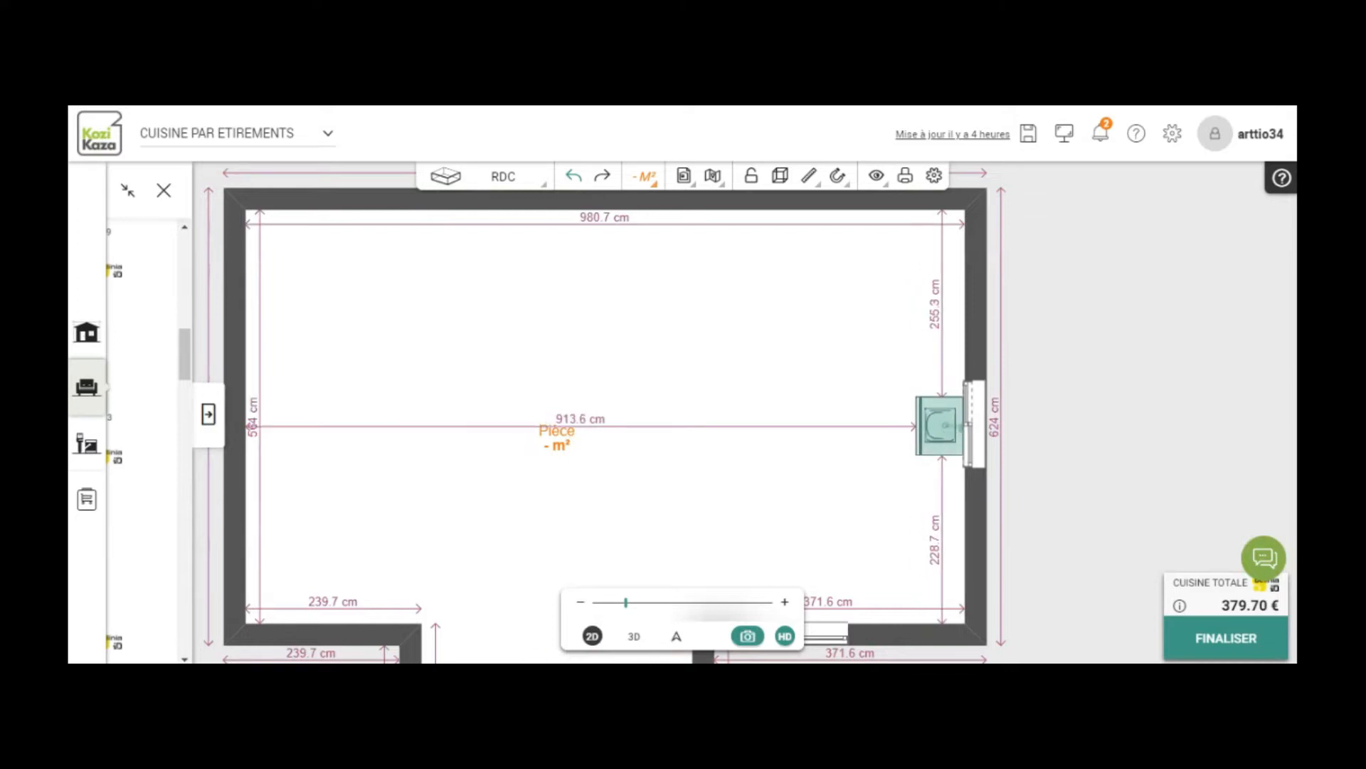
pyautogui.click(634, 636)
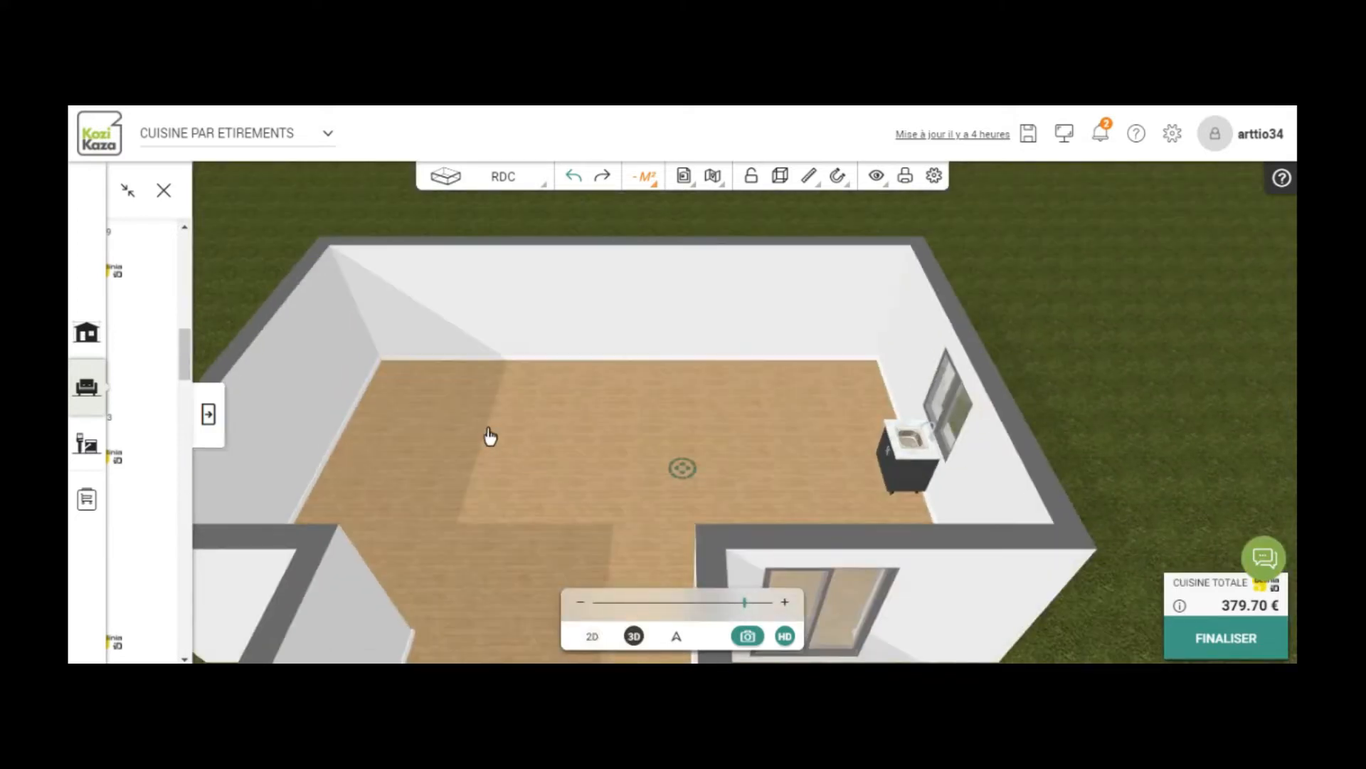
pyautogui.moveTo(488, 436); pyautogui.dragTo(910, 478)
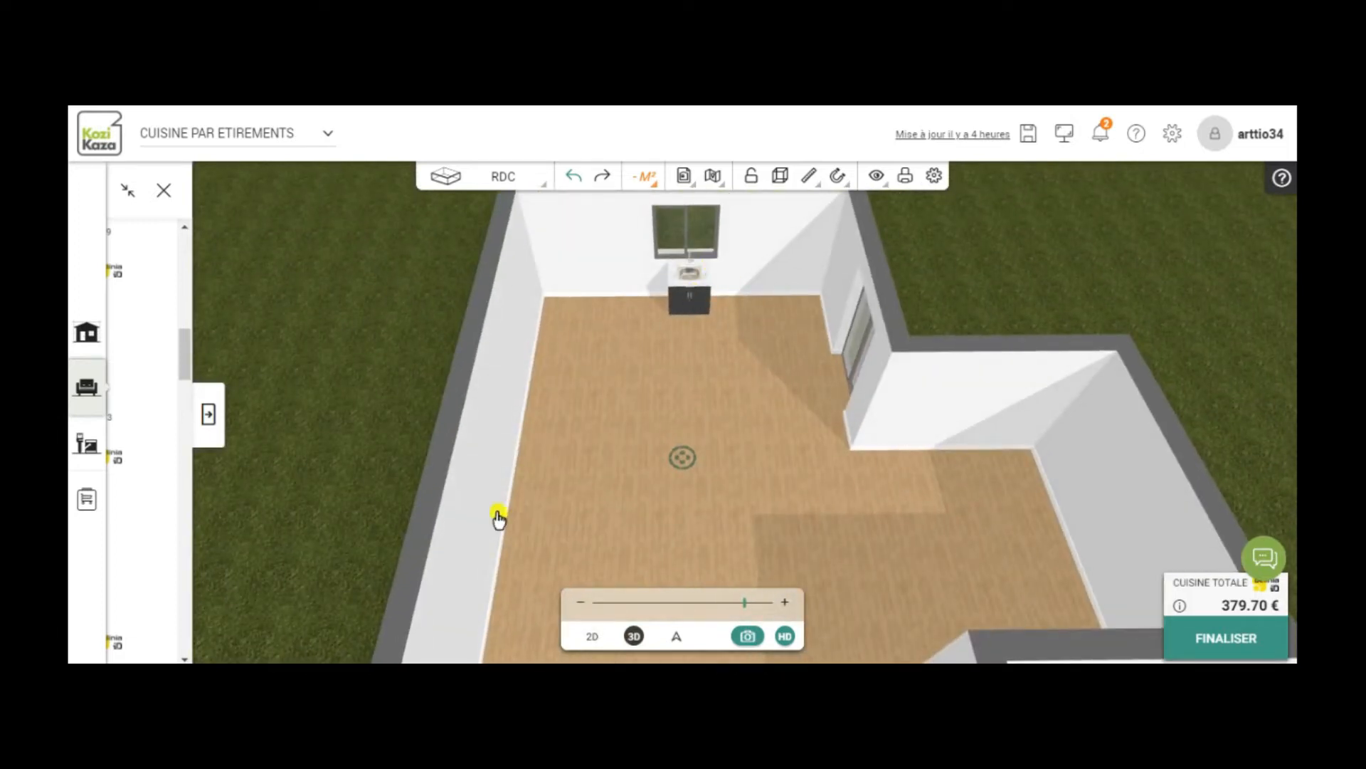
# - Add a stretchable 60 cm deep base unit combination with a hob and dishwasher, leaving out the extractor hood and sink
pyautogui.click(210, 416)
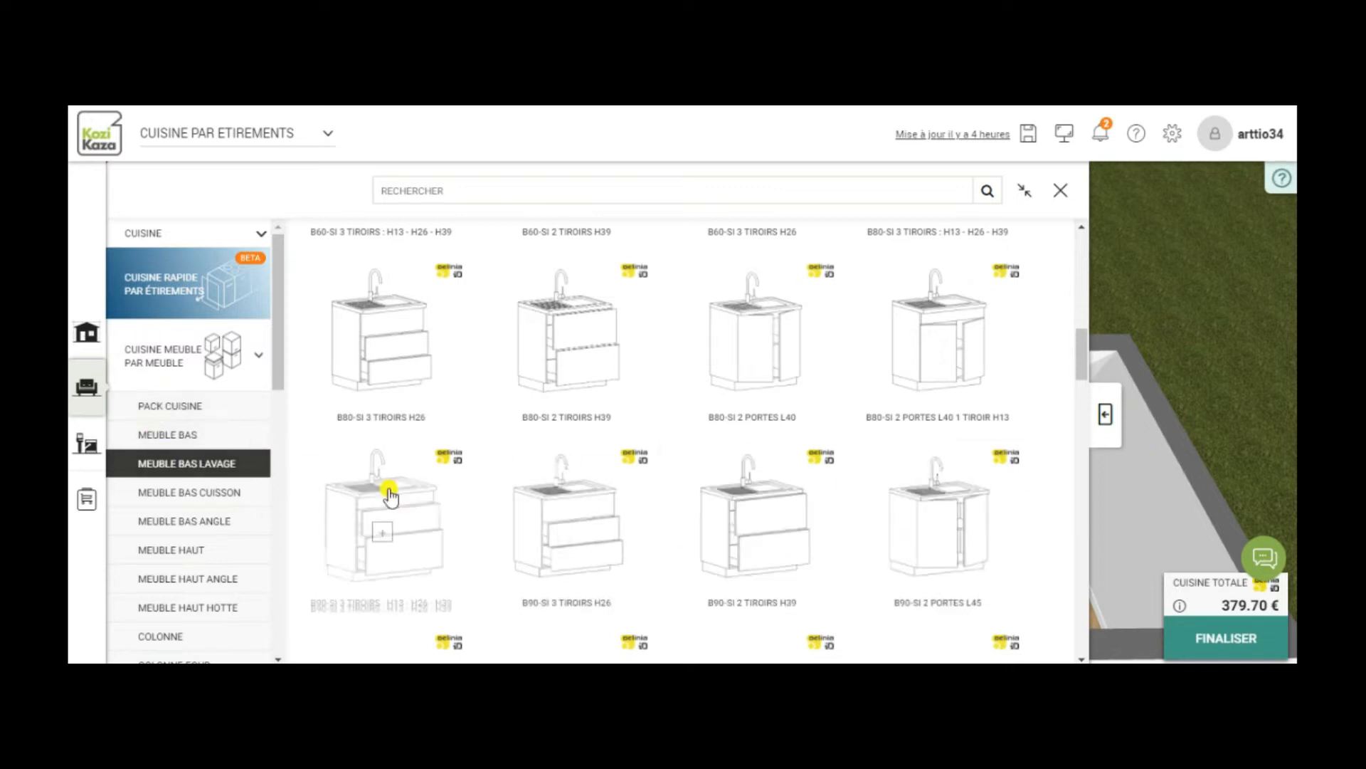
pyautogui.click(164, 285)
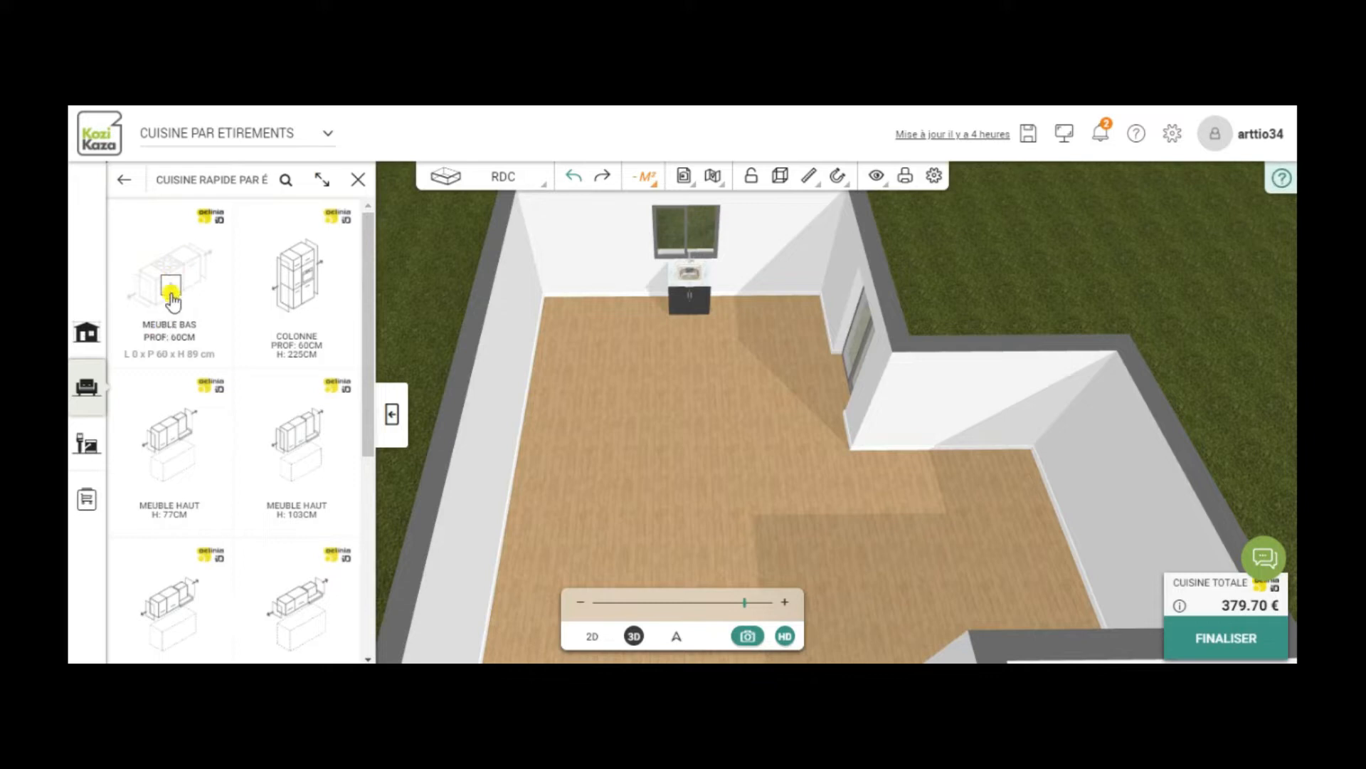
pyautogui.click(171, 288)
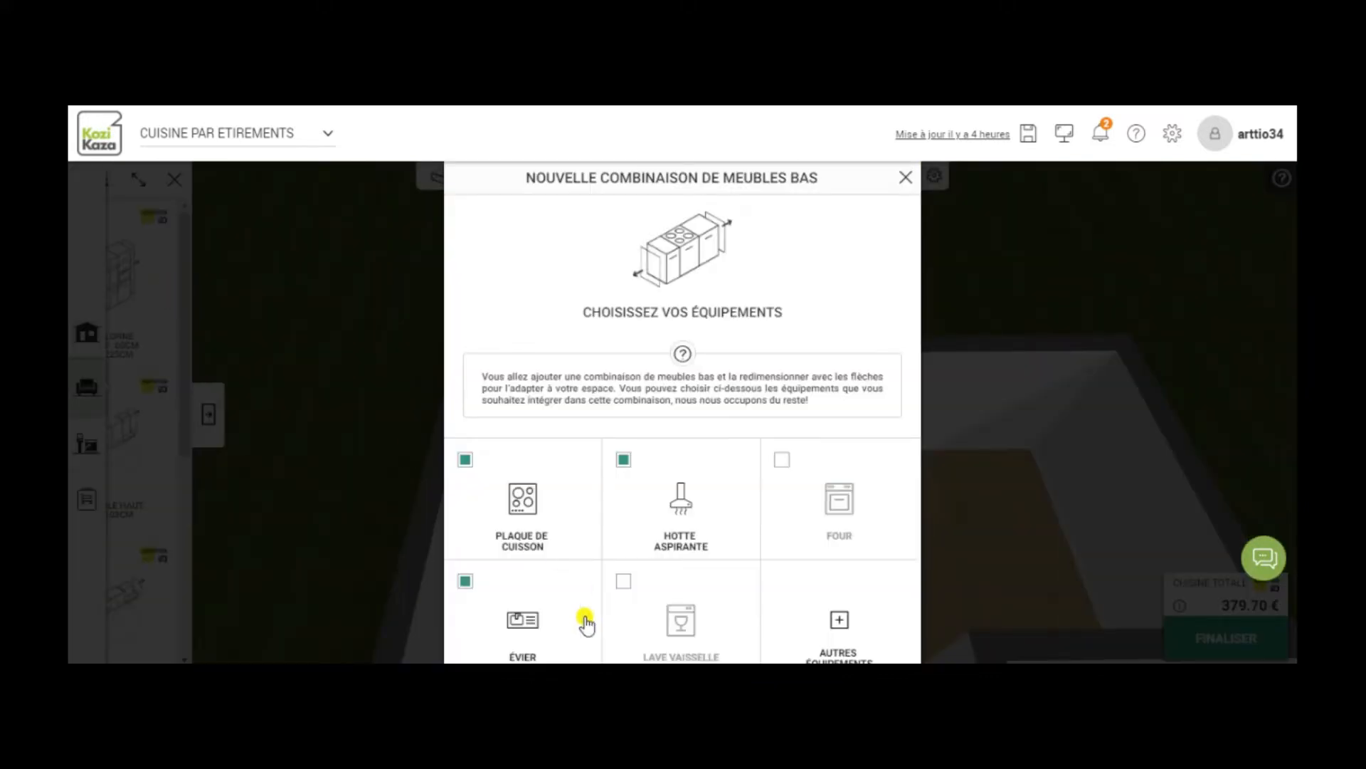
pyautogui.click(465, 584)
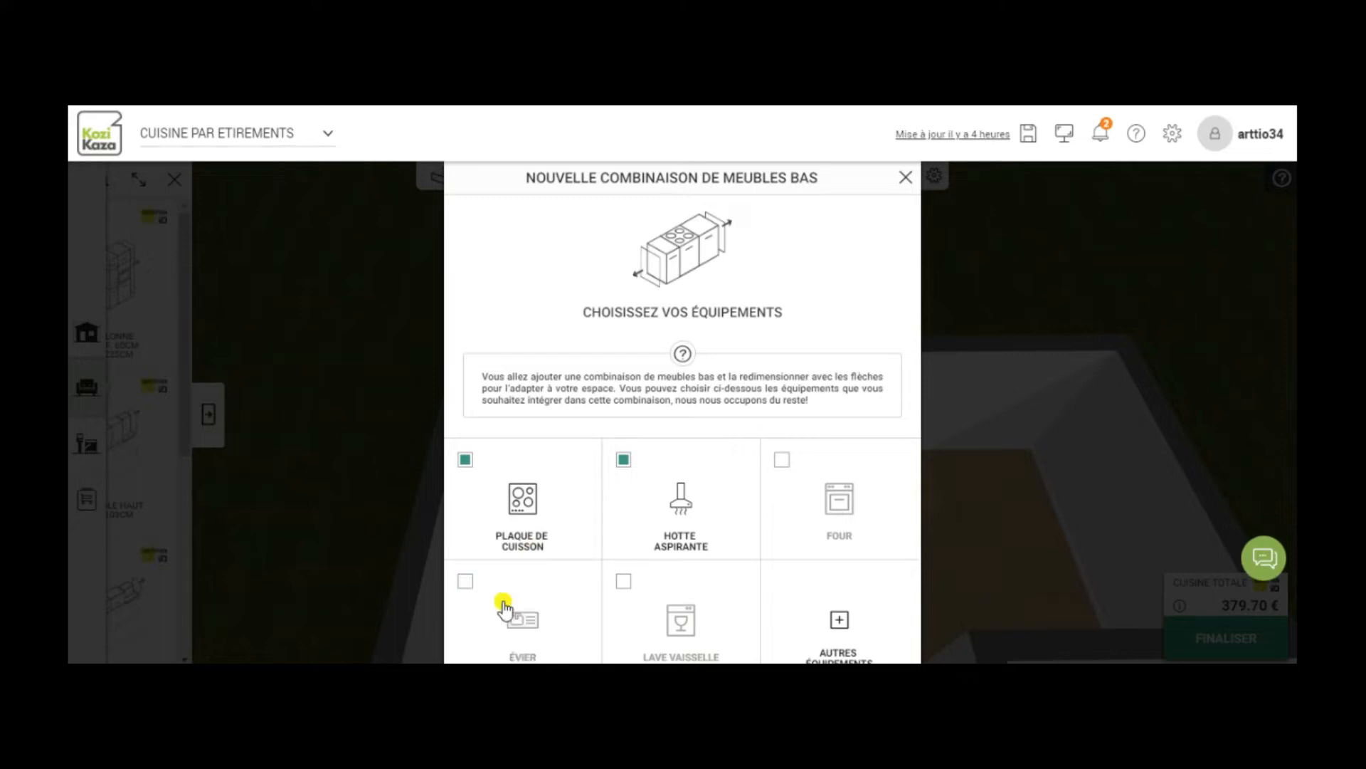
pyautogui.click(624, 461)
pyautogui.click(623, 582)
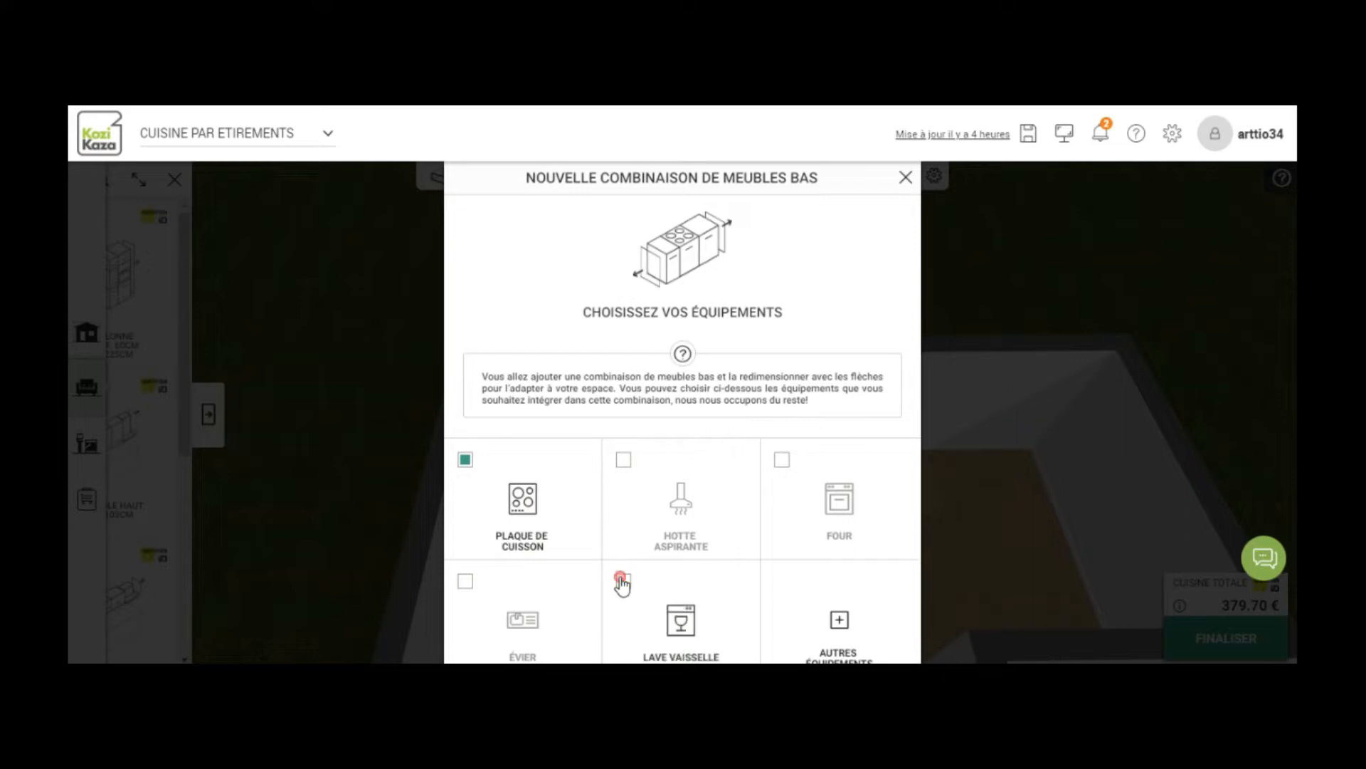
pyautogui.click(1065, 134)
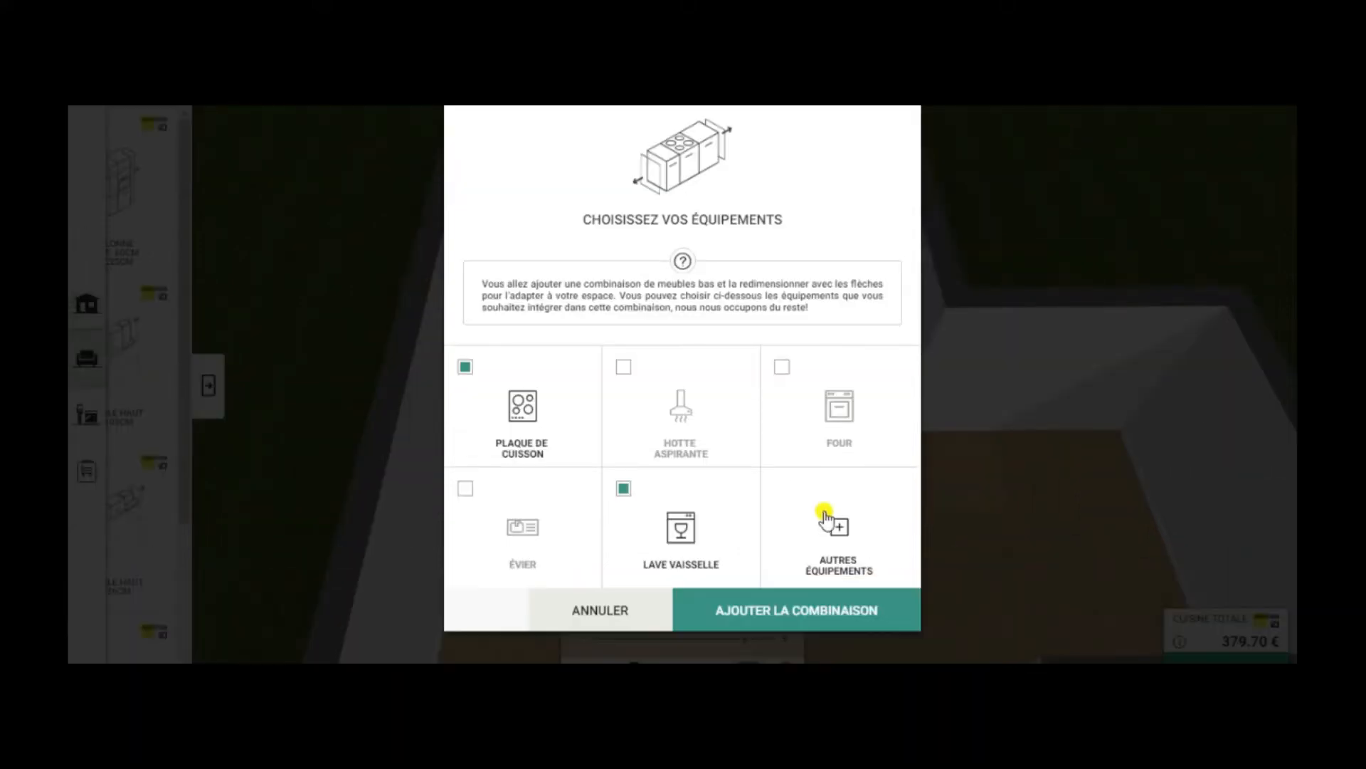
pyautogui.click(763, 614)
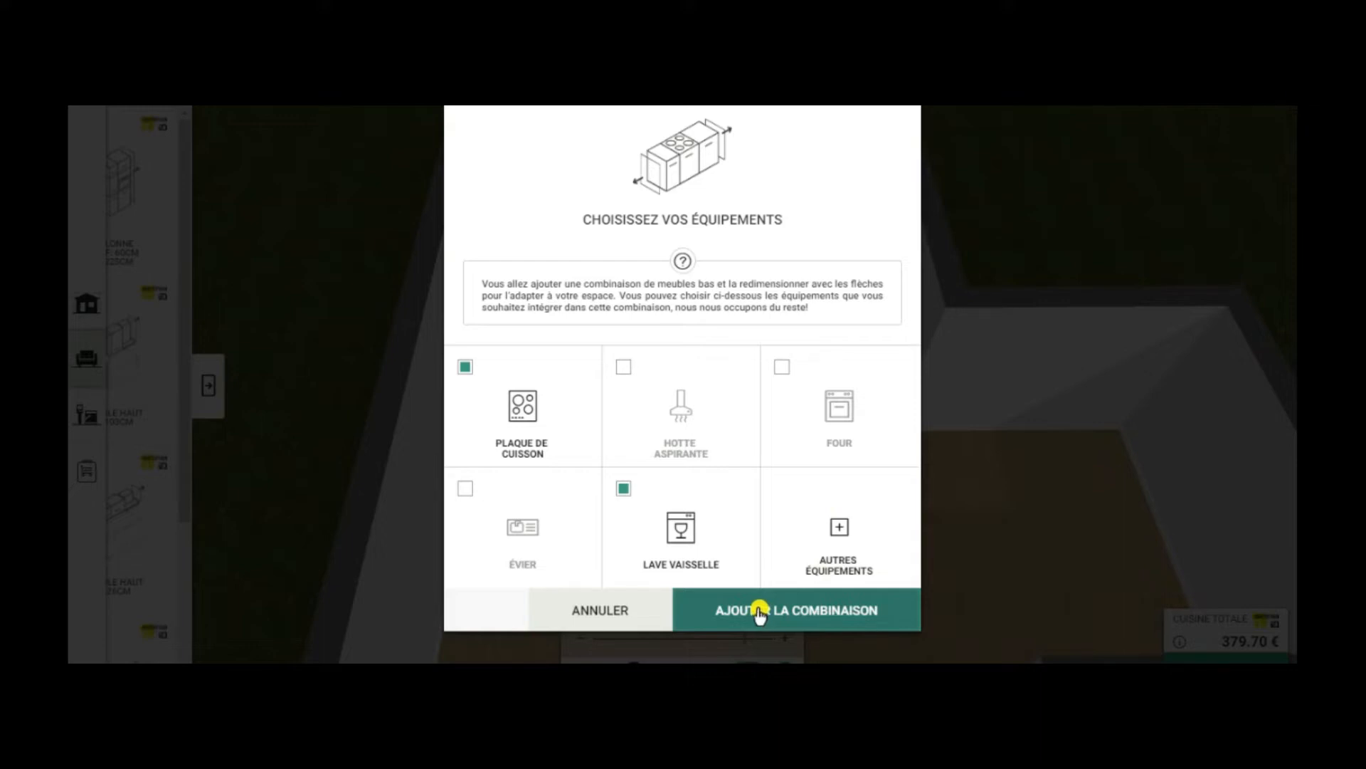
pyautogui.click(759, 611)
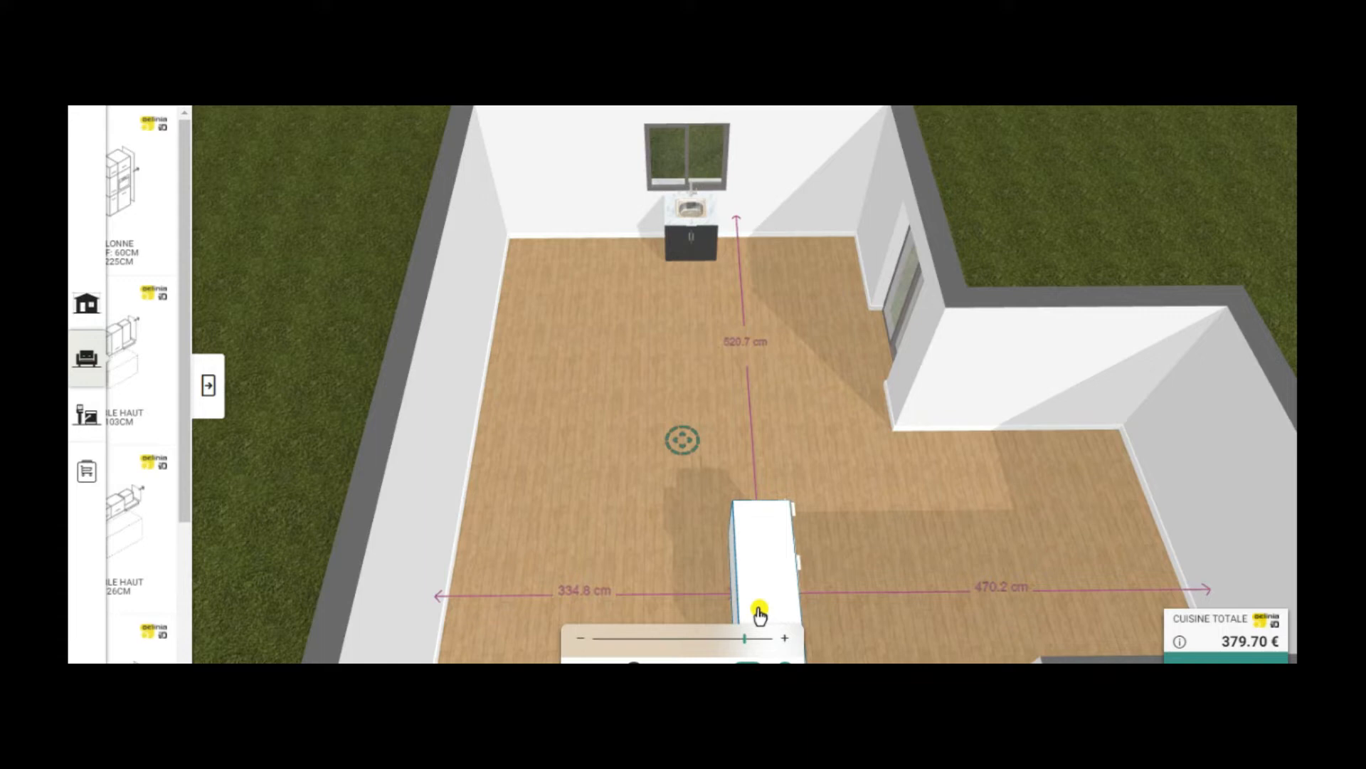
# - Move the base unit combination to the middle of the room and rotate it parallel to the window wall, its front facing the room
pyautogui.moveTo(758, 611); pyautogui.dragTo(754, 464)
pyautogui.moveTo(690, 432); pyautogui.dragTo(687, 432)
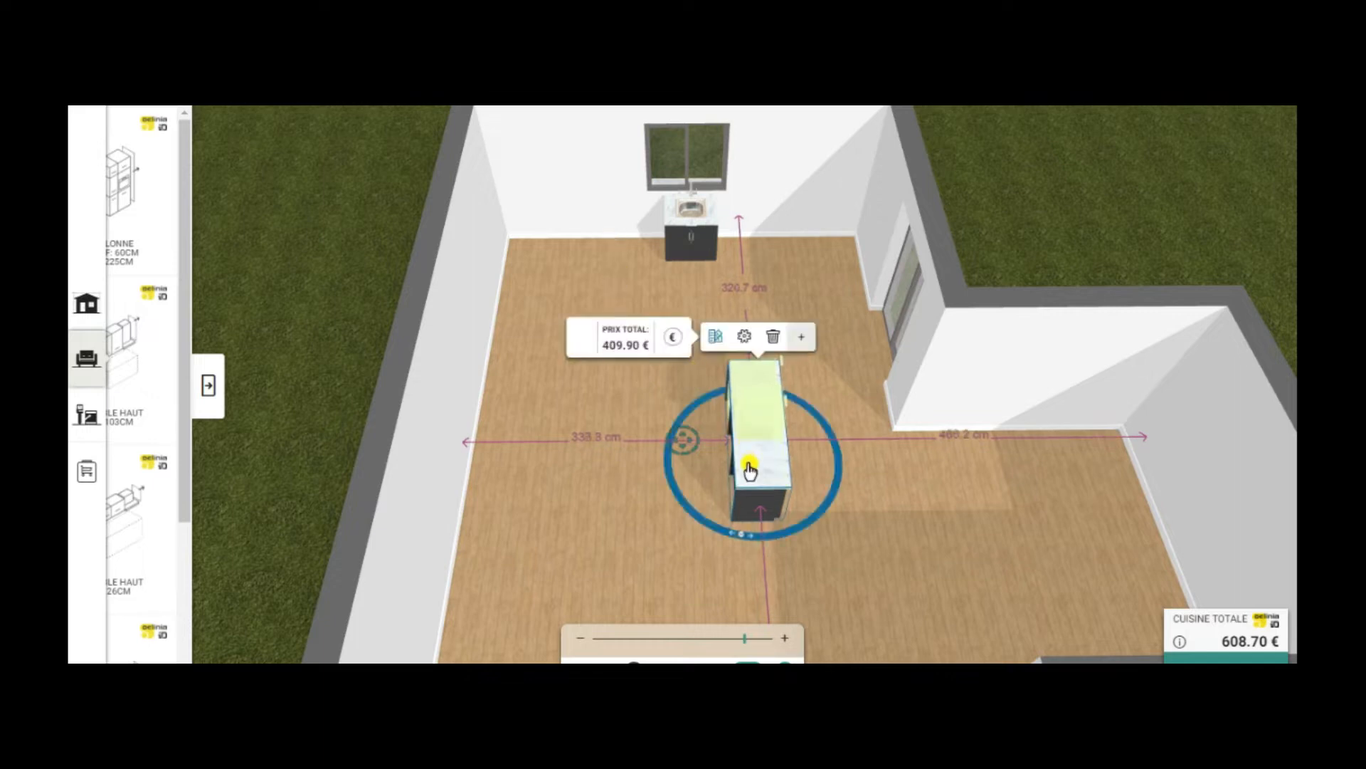
pyautogui.moveTo(684, 439); pyautogui.dragTo(659, 486)
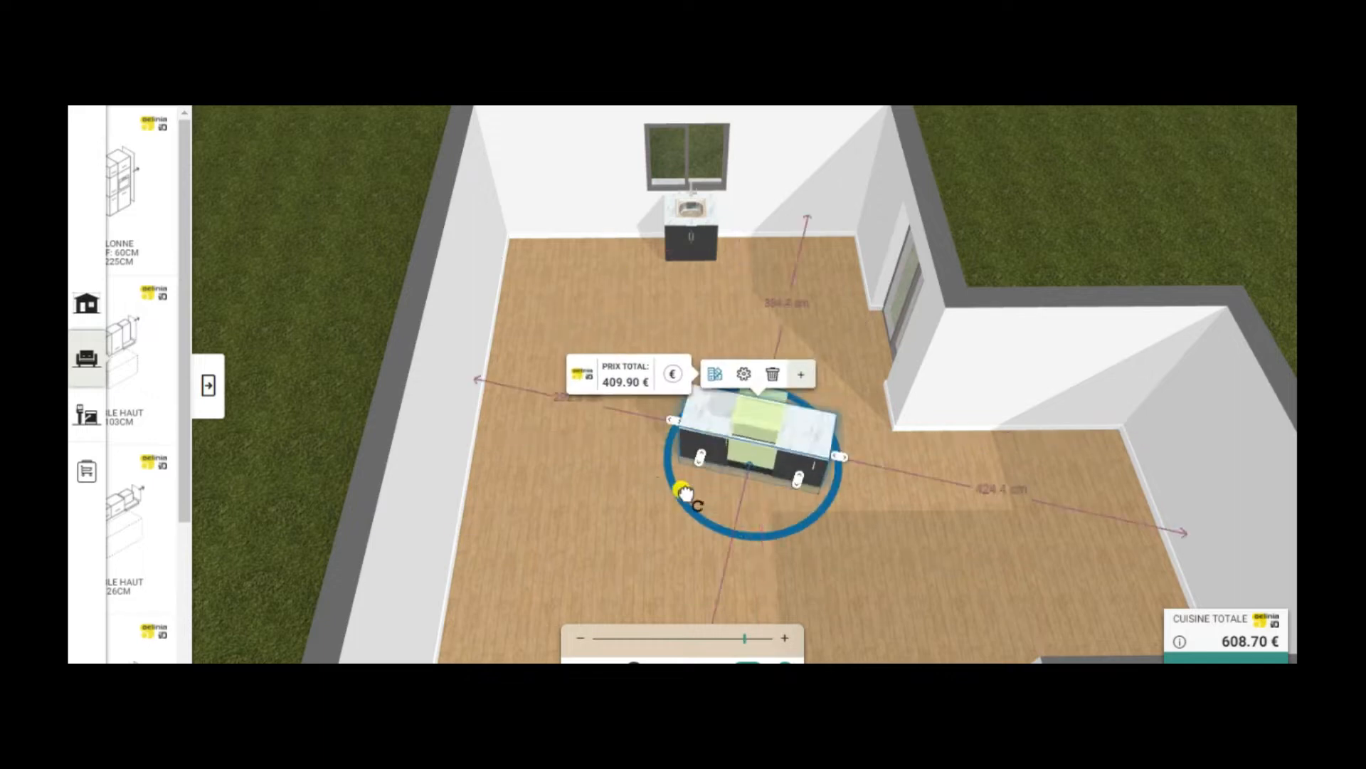
pyautogui.moveTo(733, 533); pyautogui.dragTo(689, 504)
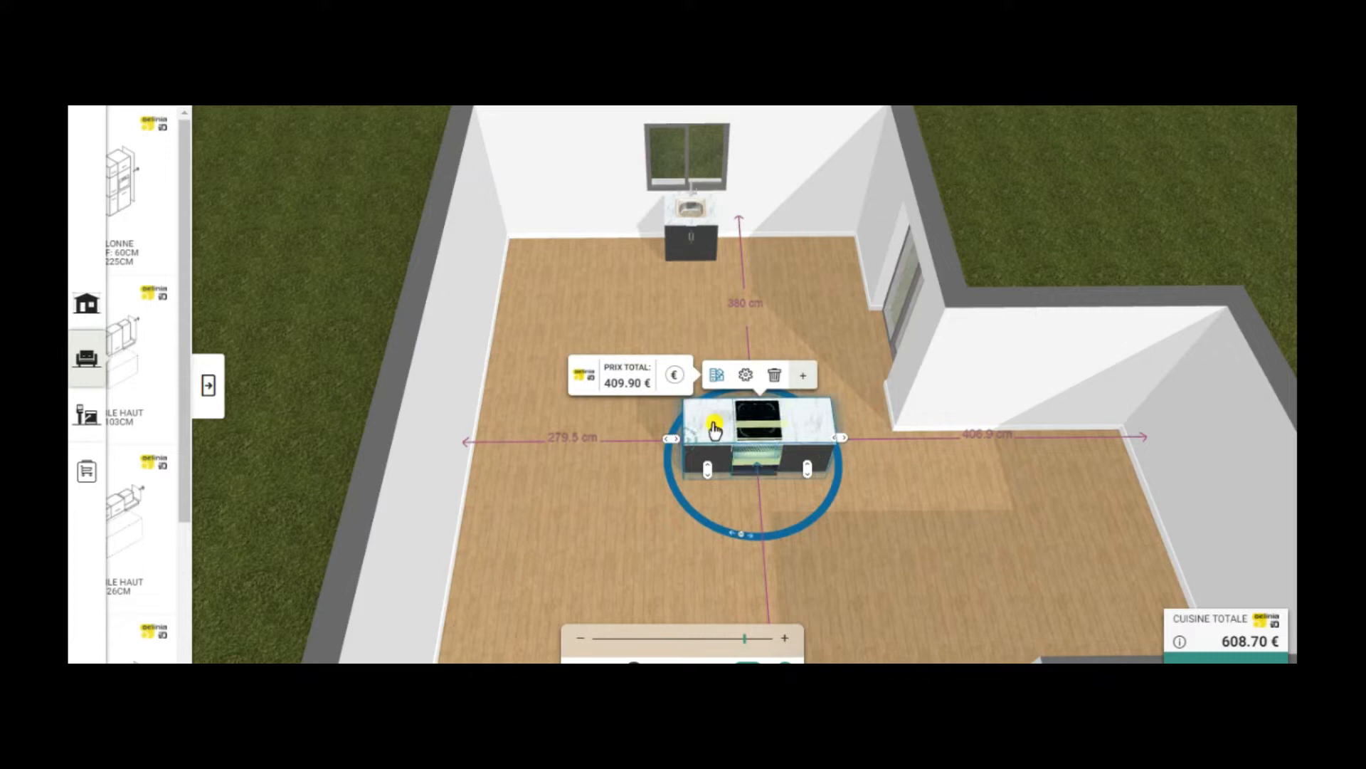
pyautogui.moveTo(745, 495); pyautogui.dragTo(720, 510)
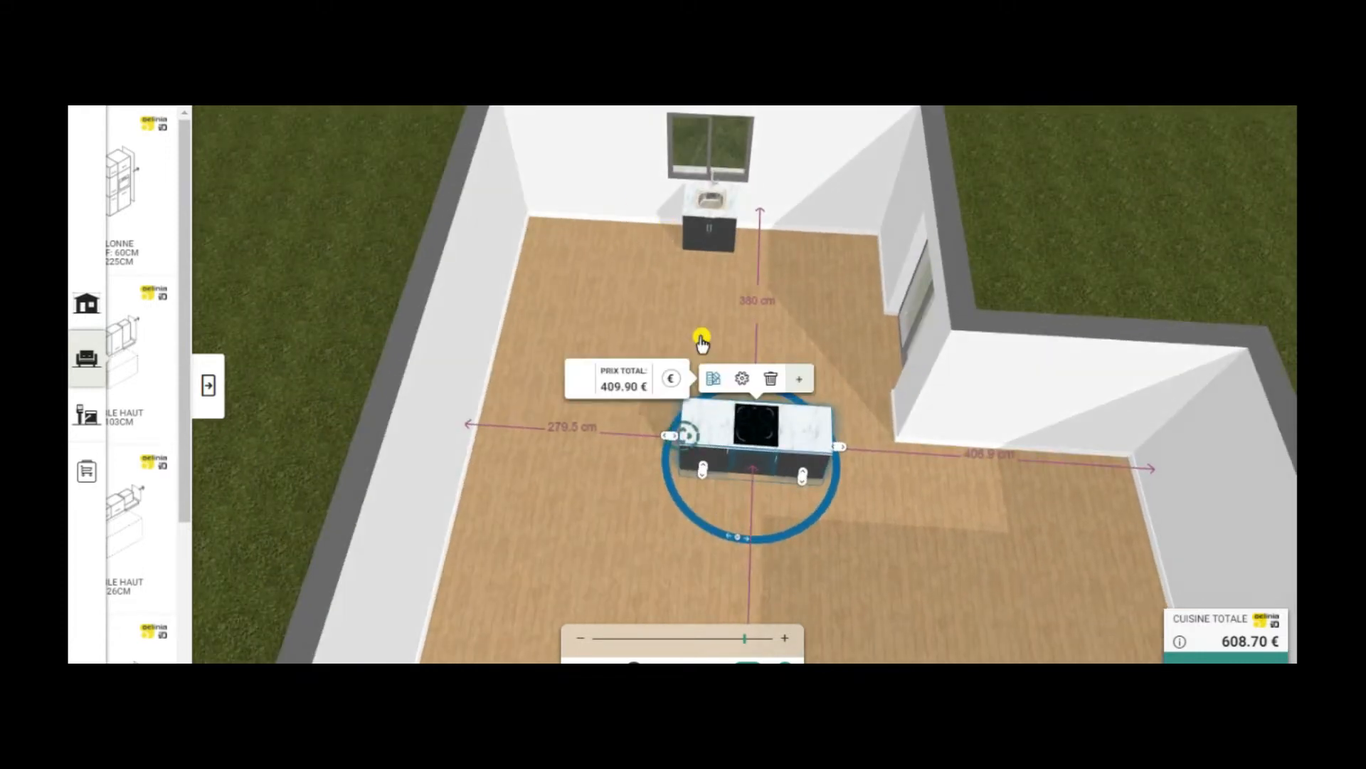
# - Move the hob base unit combination against the window wall beside the sink unit, and check the joined run in the 2D plan
pyautogui.moveTo(700, 420); pyautogui.dragTo(588, 189)
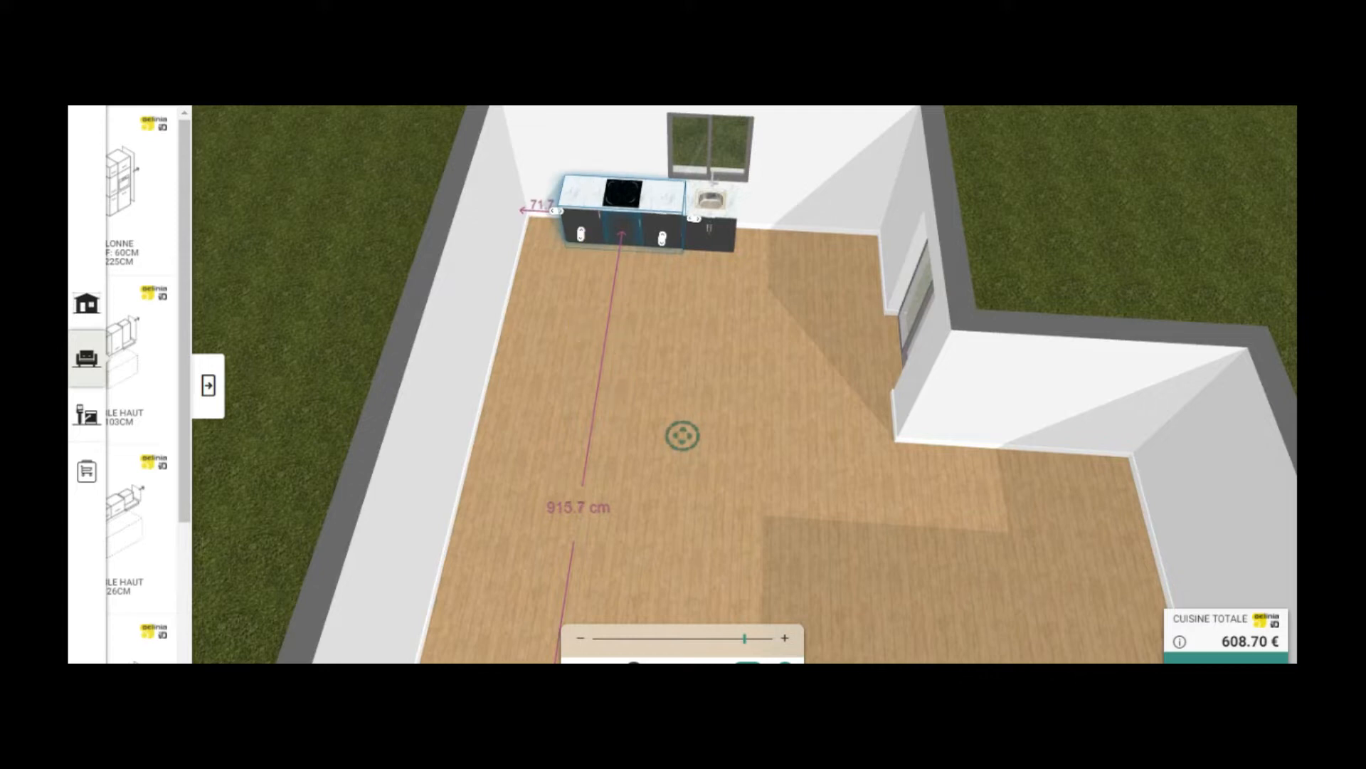
pyautogui.click(593, 661)
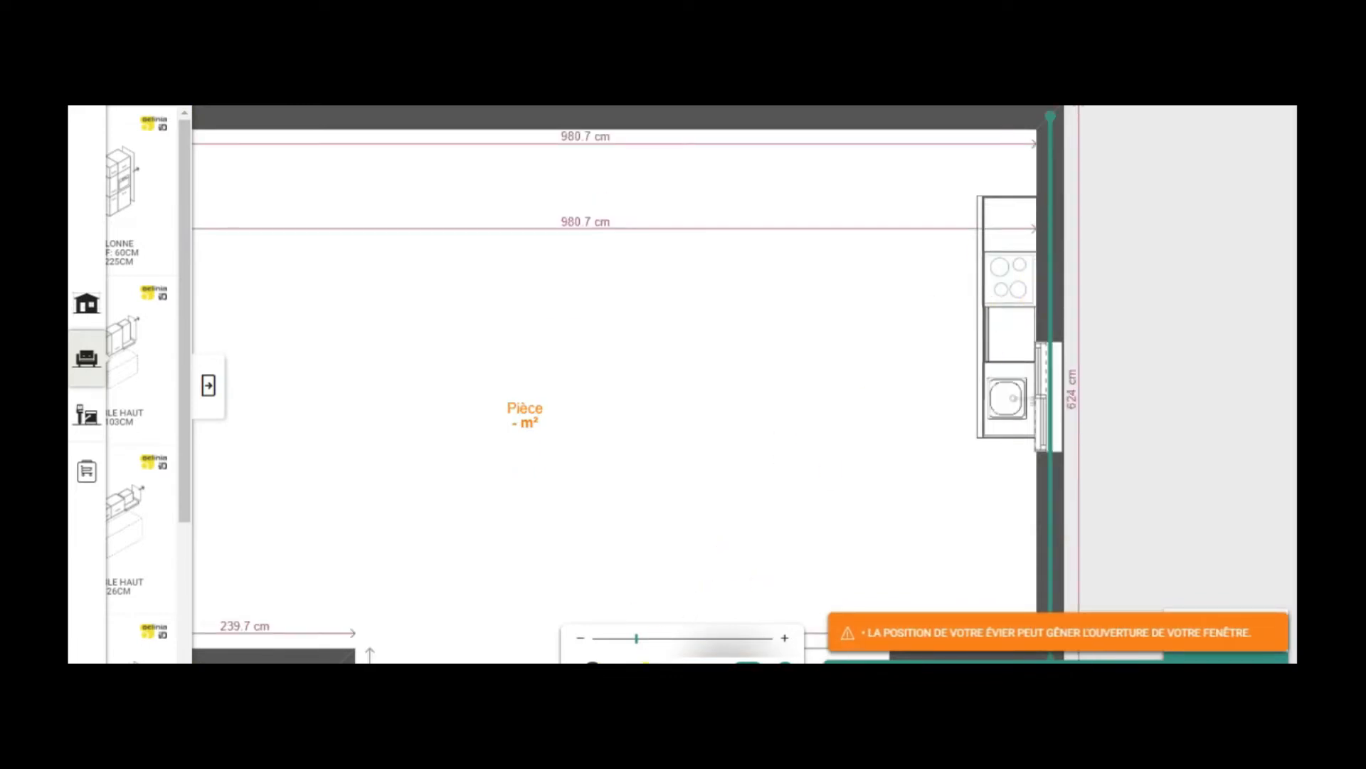
pyautogui.click(593, 662)
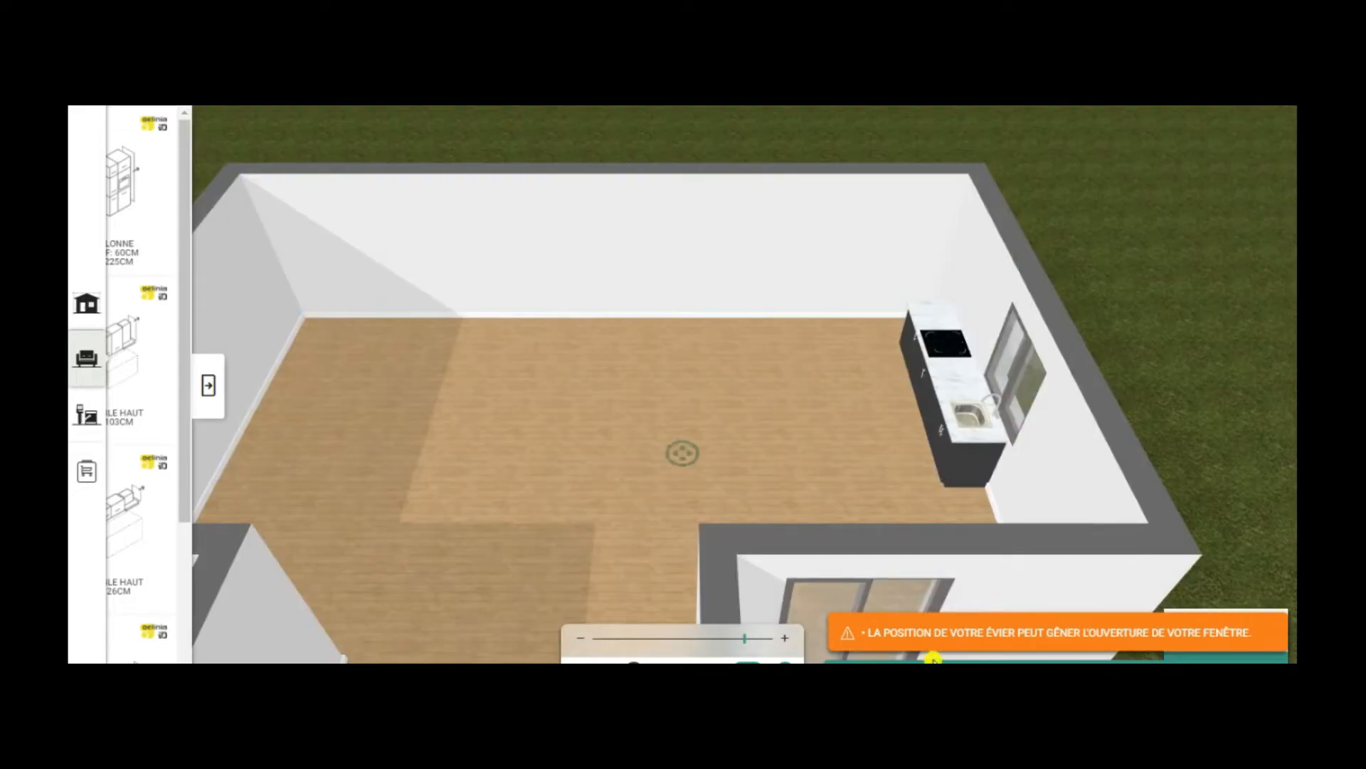
pyautogui.click(929, 634)
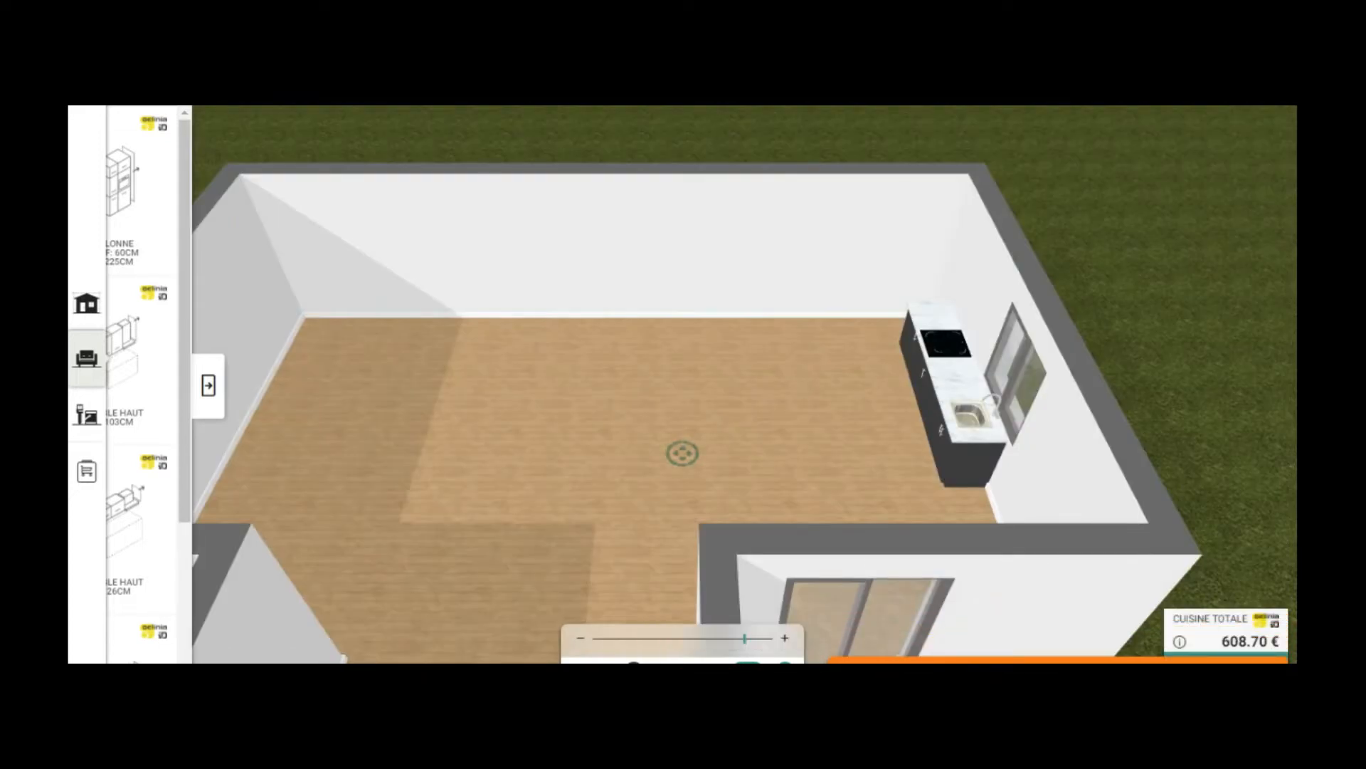
# - Stretch the hob end of the base unit run into the corner and along the side wall as an L, filling the gap with new units
pyautogui.moveTo(519, 387); pyautogui.dragTo(961, 360)
pyautogui.click(590, 306)
pyautogui.click(589, 308)
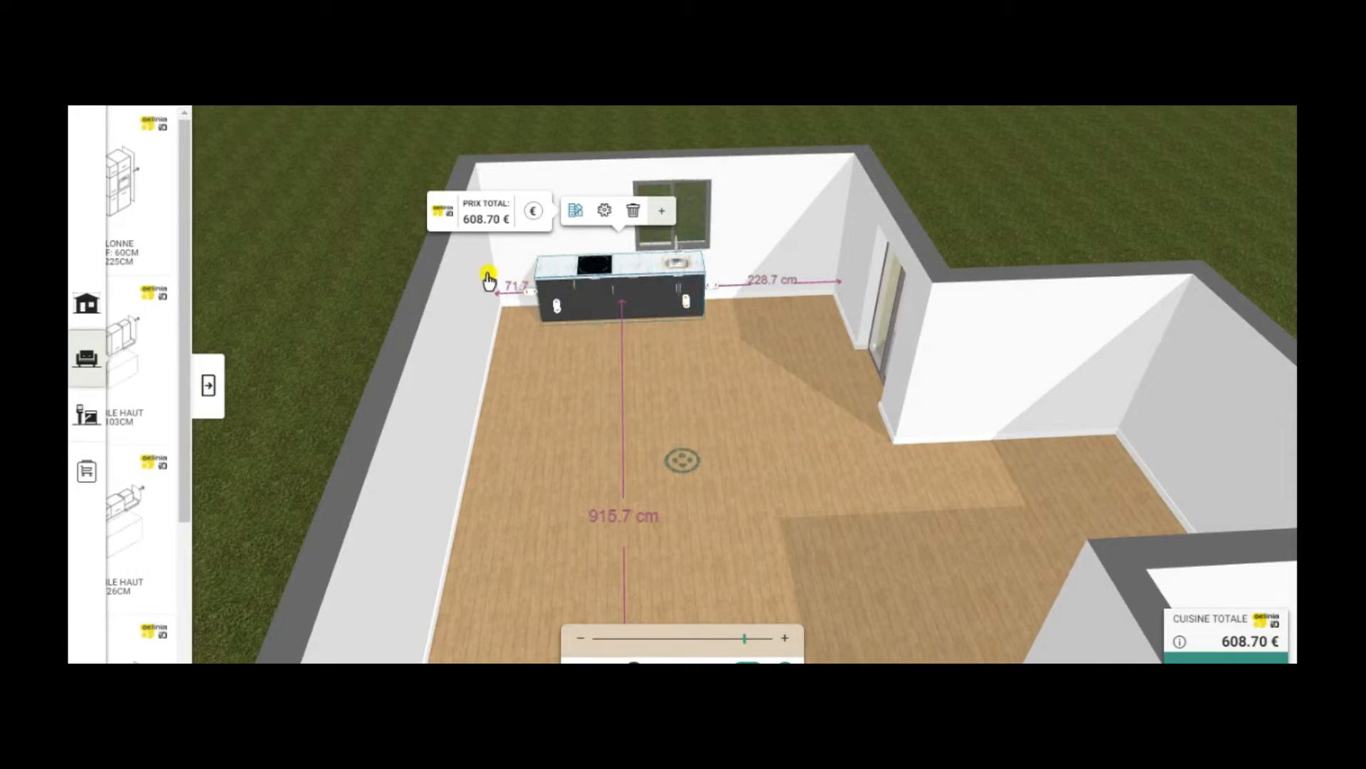
pyautogui.scroll(3, 569, 339)
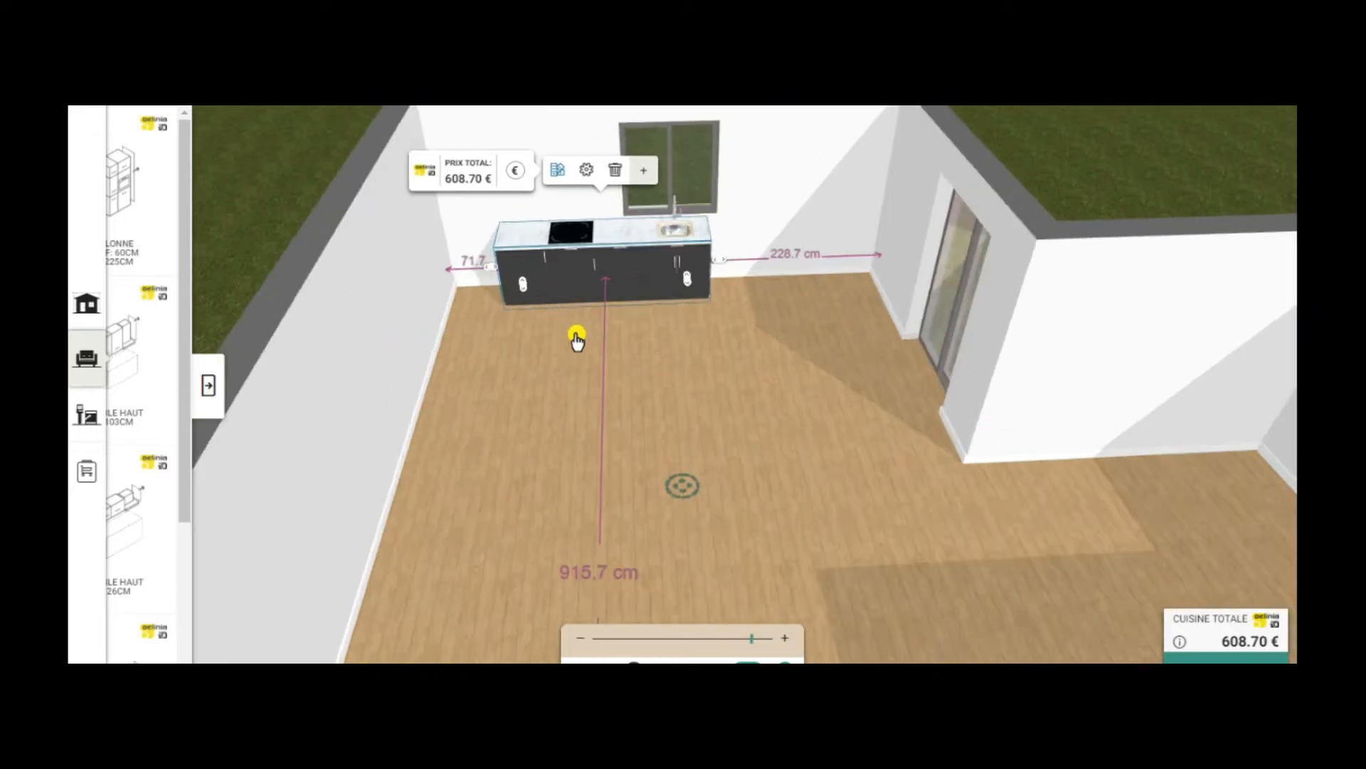
pyautogui.scroll(2, 512, 297)
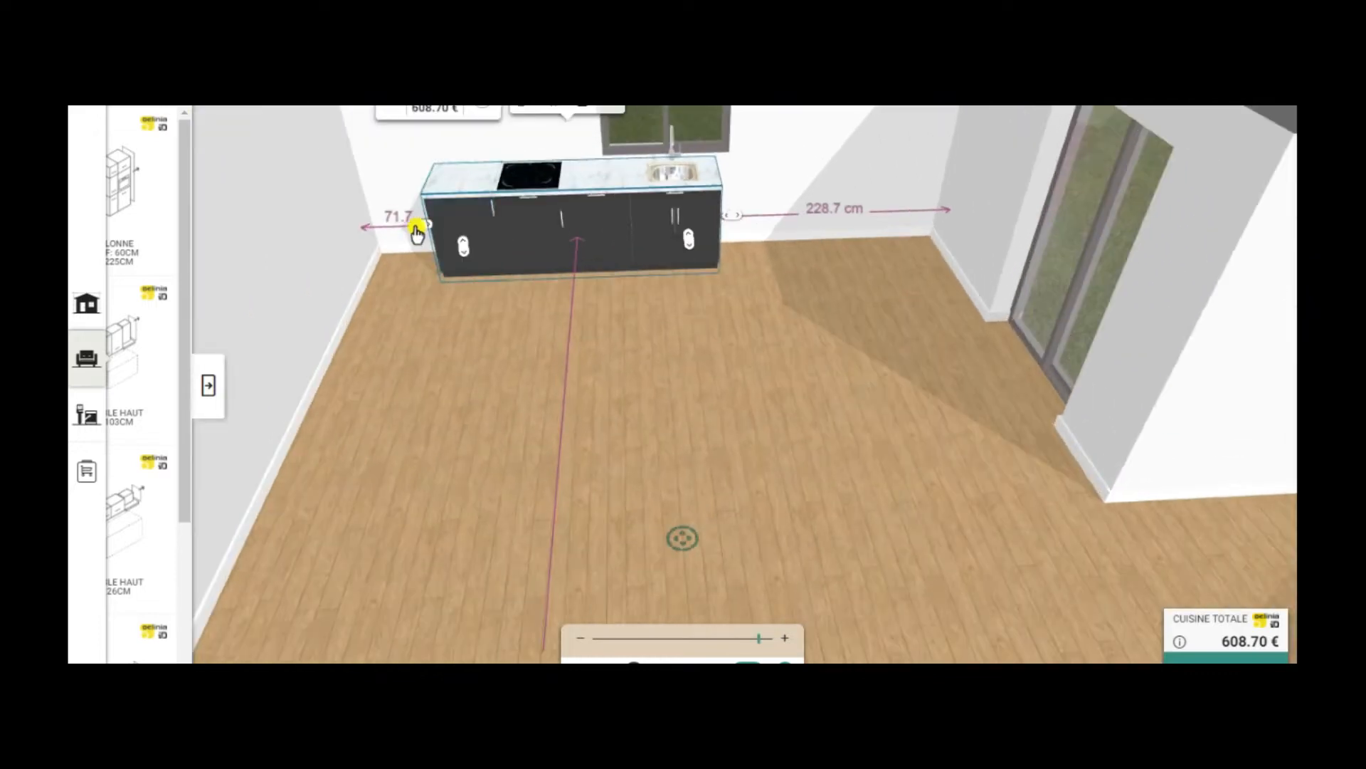
pyautogui.moveTo(424, 229); pyautogui.dragTo(415, 396)
pyautogui.click(325, 357)
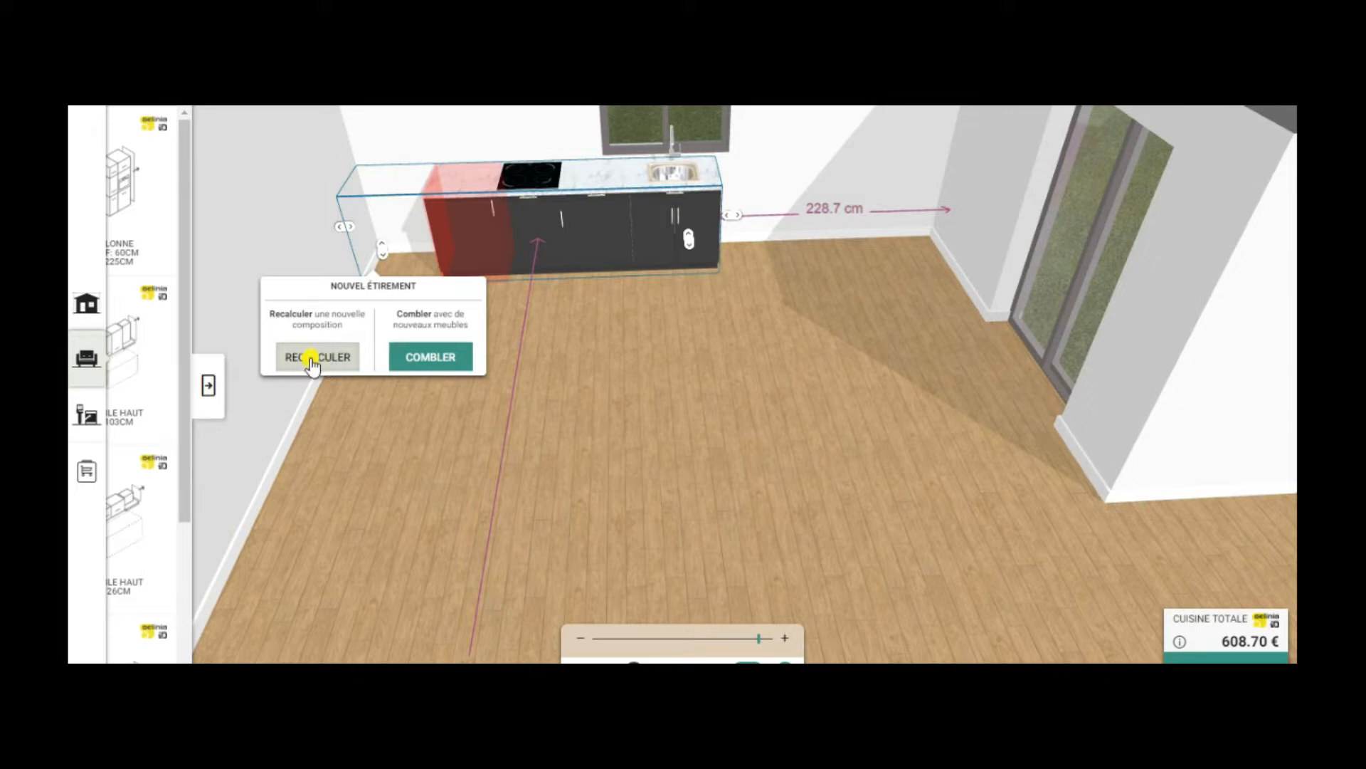
pyautogui.click(420, 360)
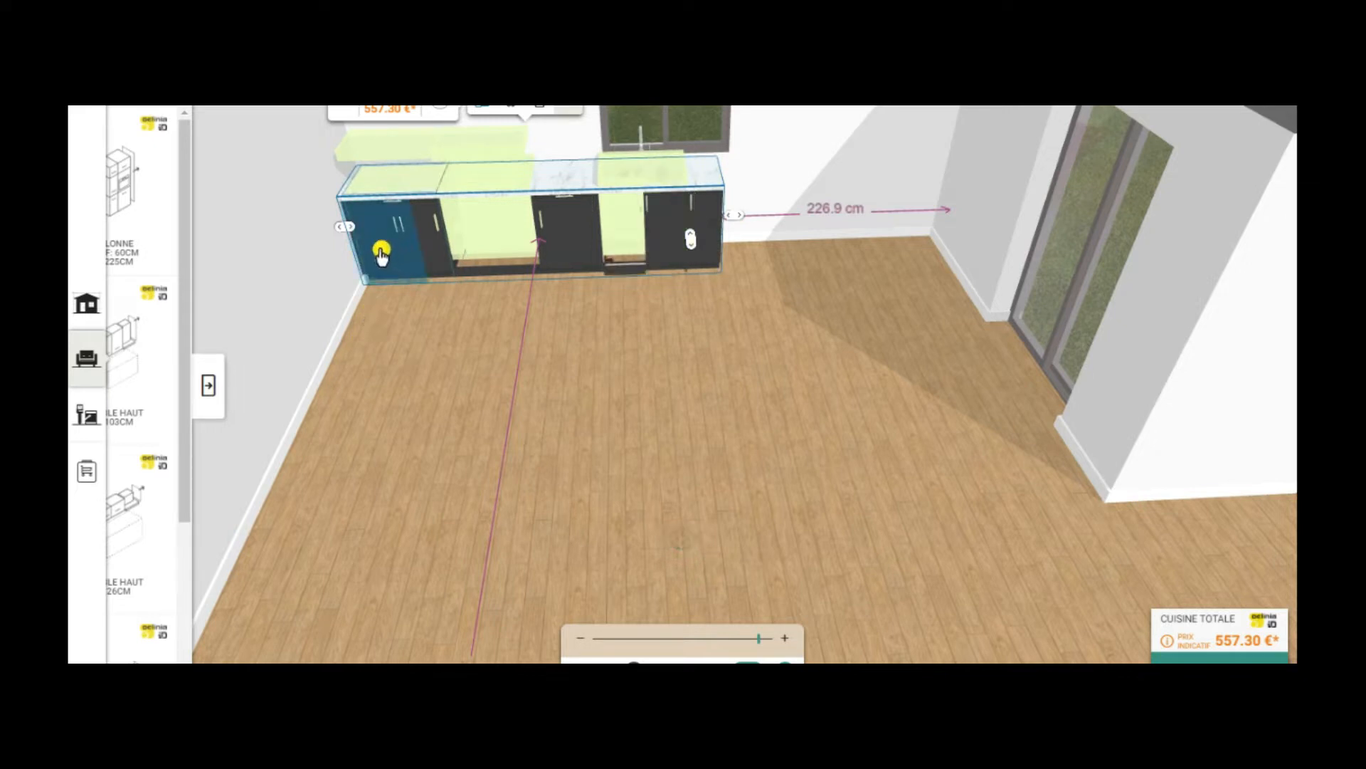
pyautogui.moveTo(382, 253); pyautogui.dragTo(323, 474)
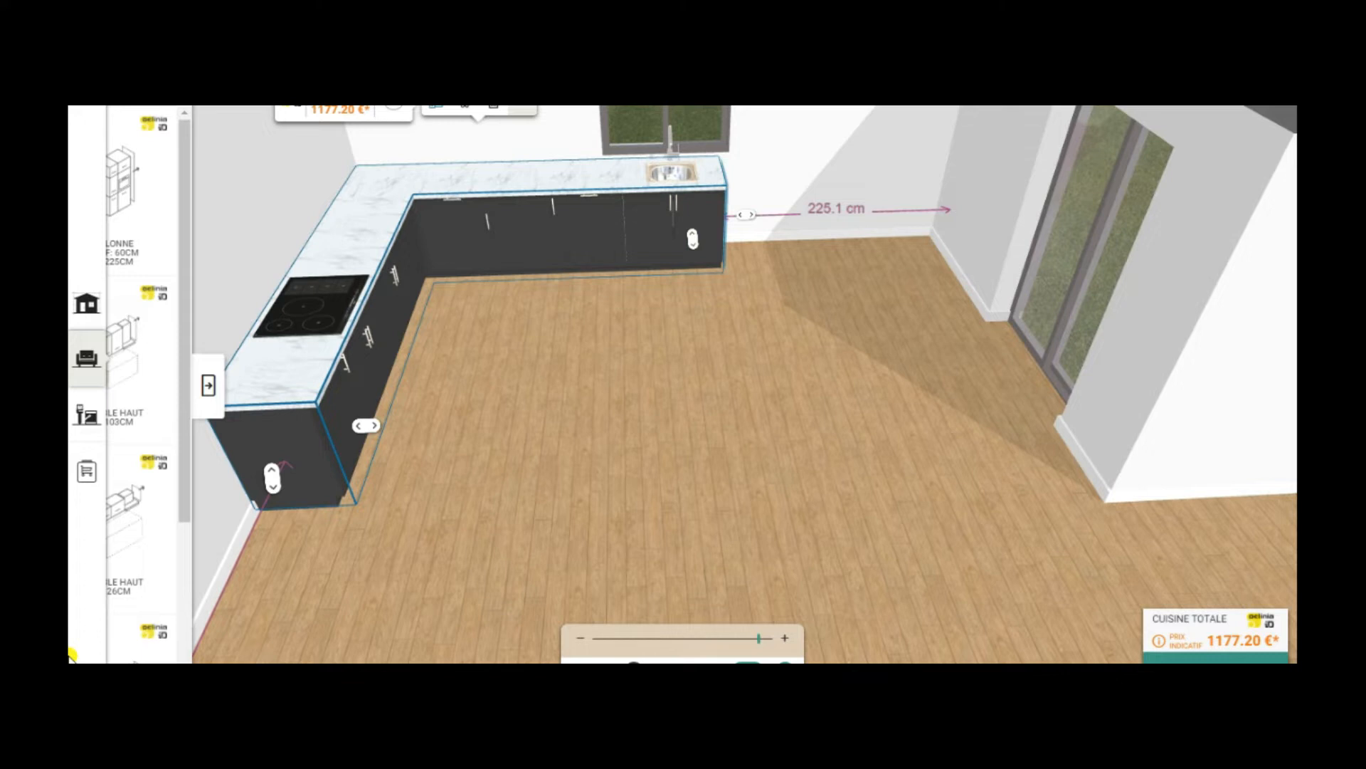
# - Try to stretch the sink end of the run further along the window wall, and undo the stretch
pyautogui.moveTo(745, 214); pyautogui.dragTo(748, 229)
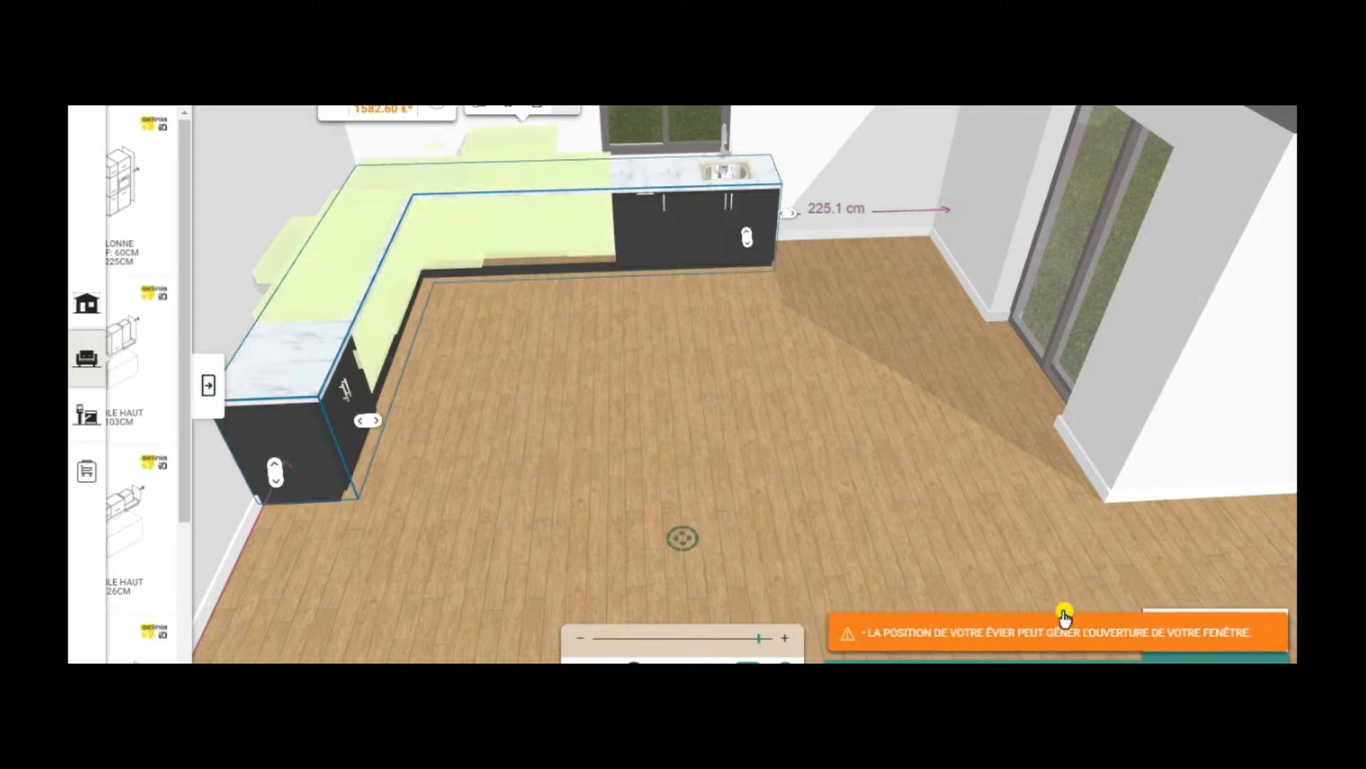
pyautogui.click(939, 631)
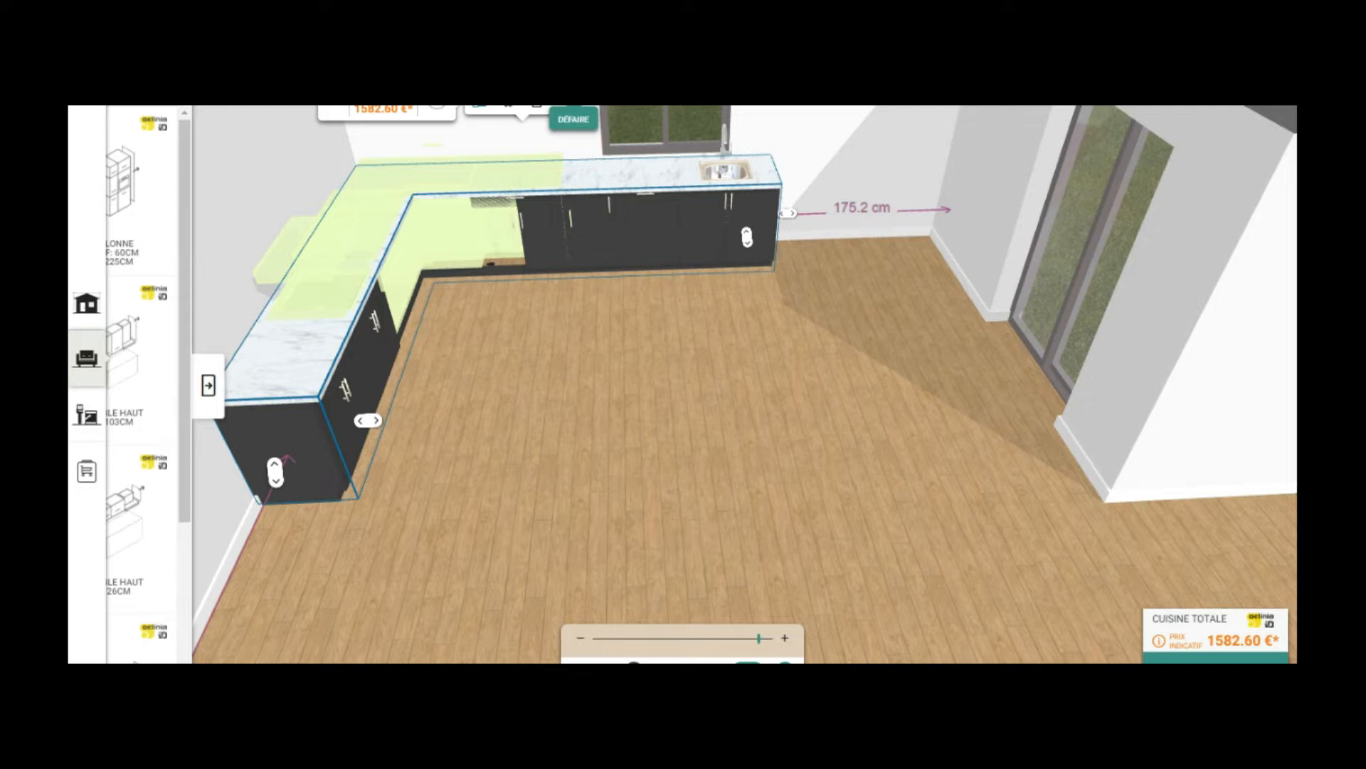
pyautogui.click(573, 94)
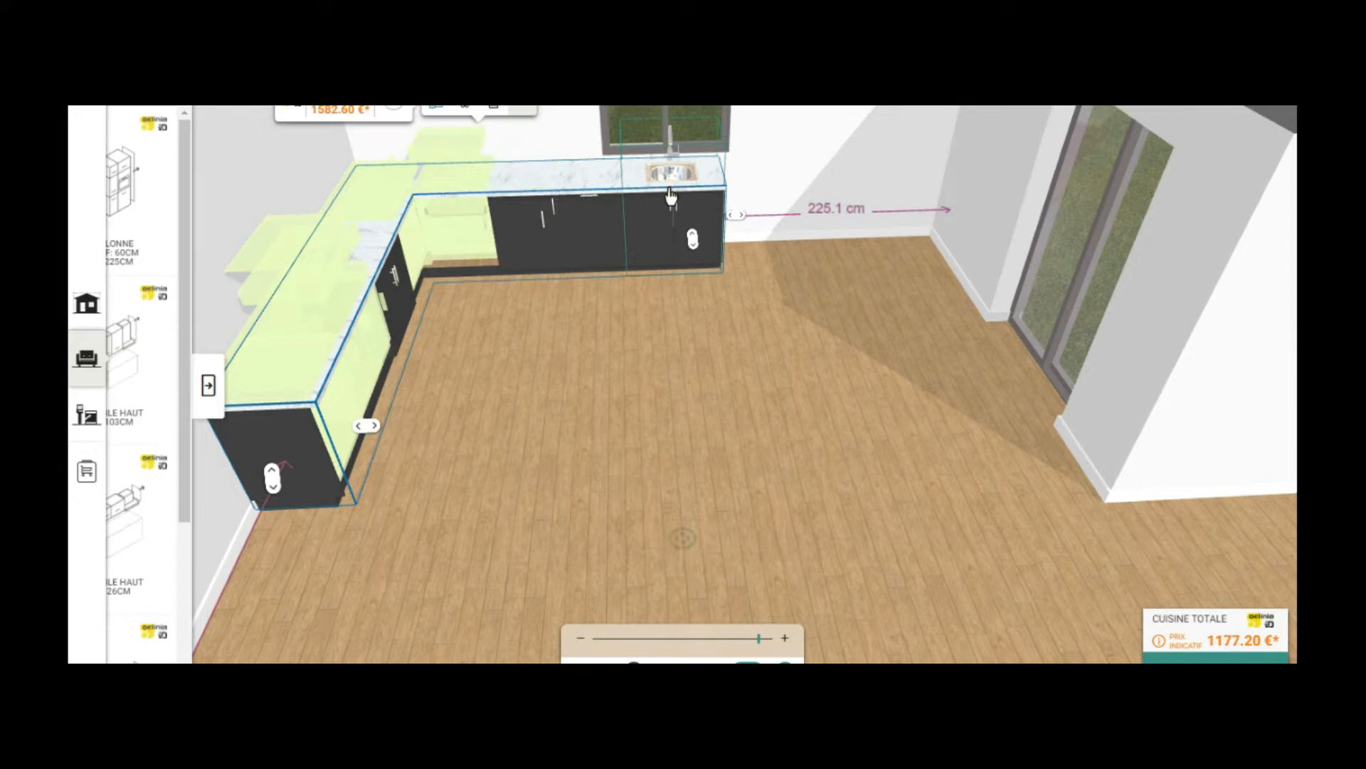
# - Select the sink unit within the run, and open the MEUBLE BAS category of the unit-by-unit kitchen catalogue
pyautogui.click(669, 194)
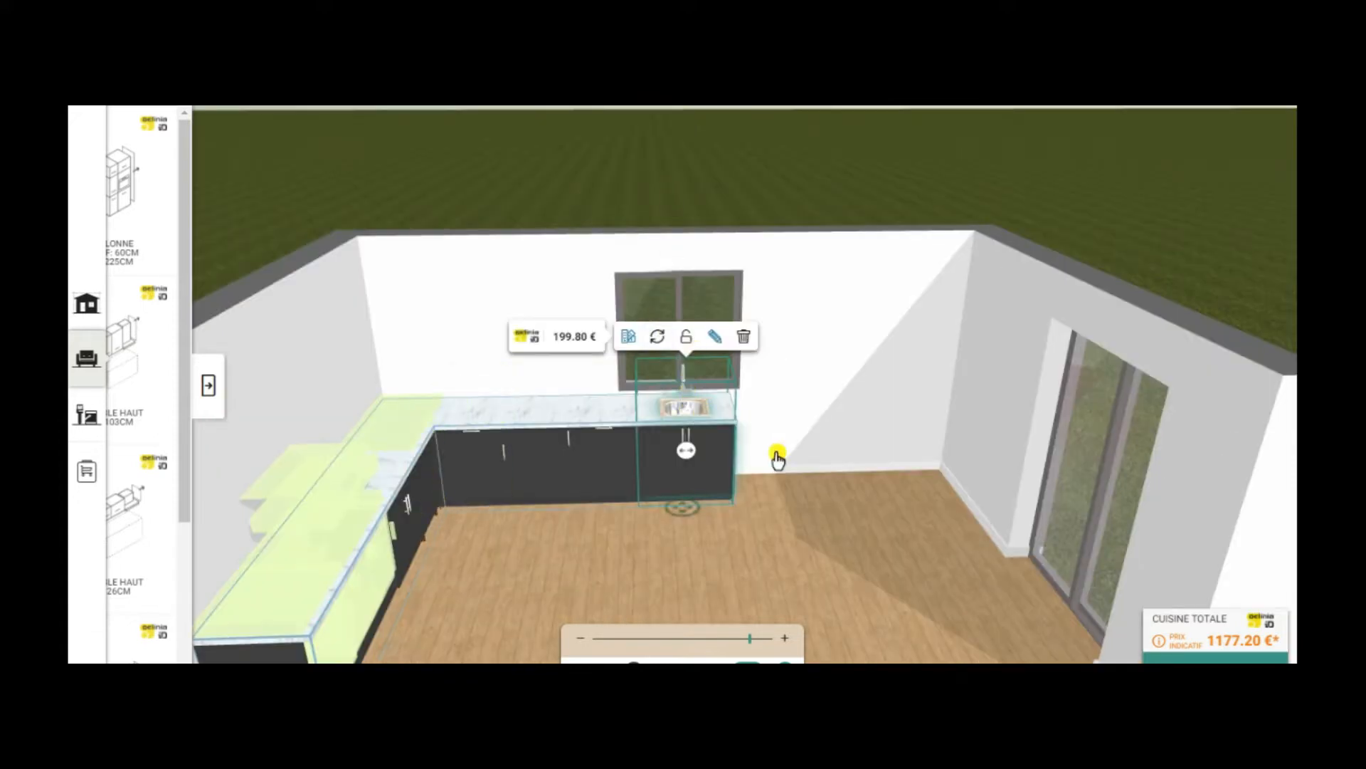
pyautogui.scroll(-3, 777, 461)
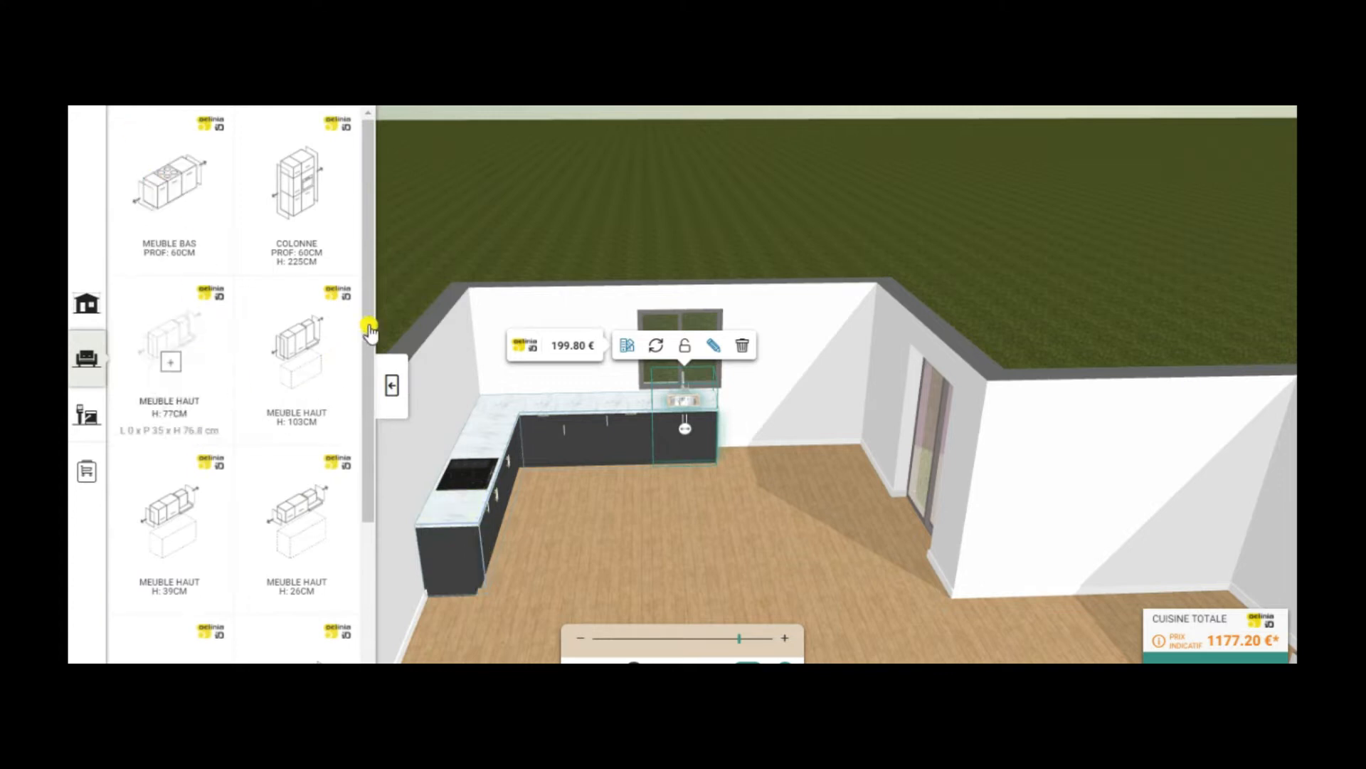
pyautogui.moveTo(371, 348); pyautogui.dragTo(357, 199)
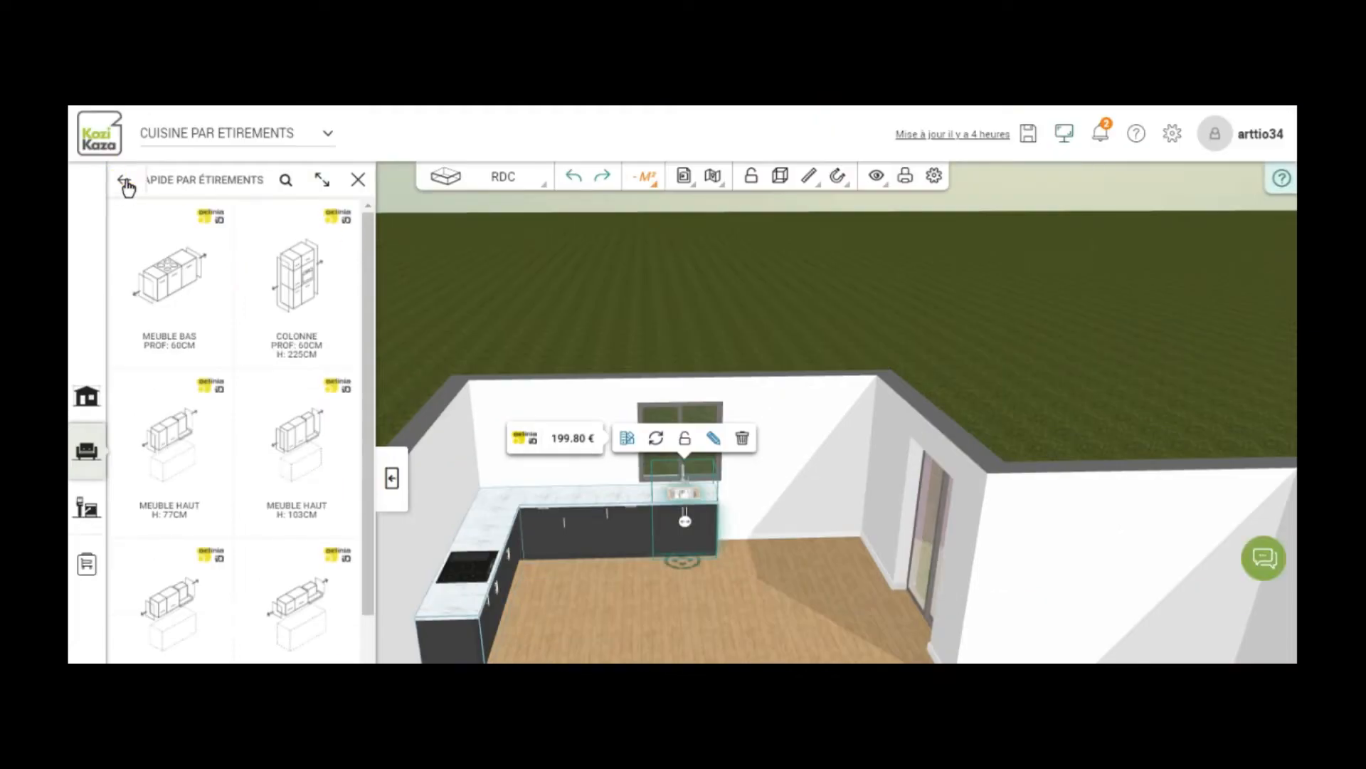
pyautogui.click(127, 182)
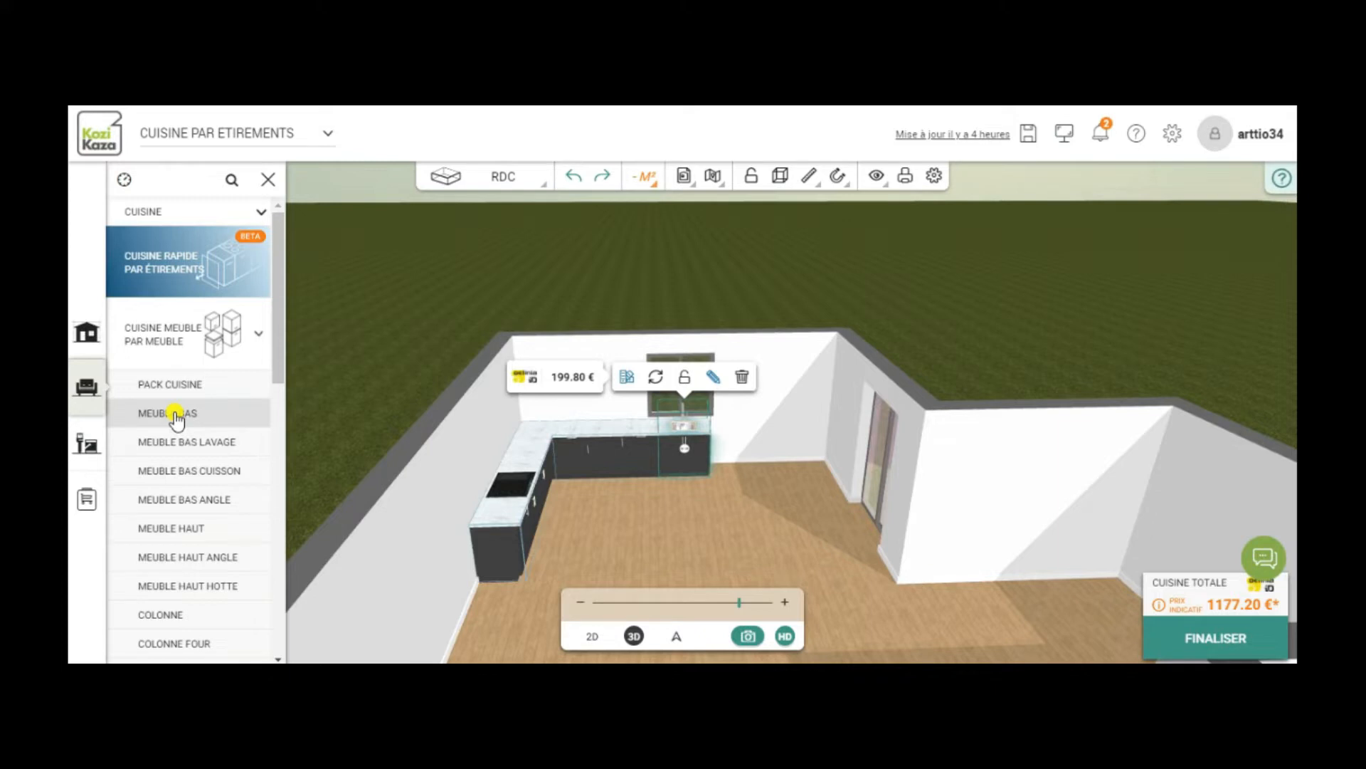
pyautogui.click(176, 417)
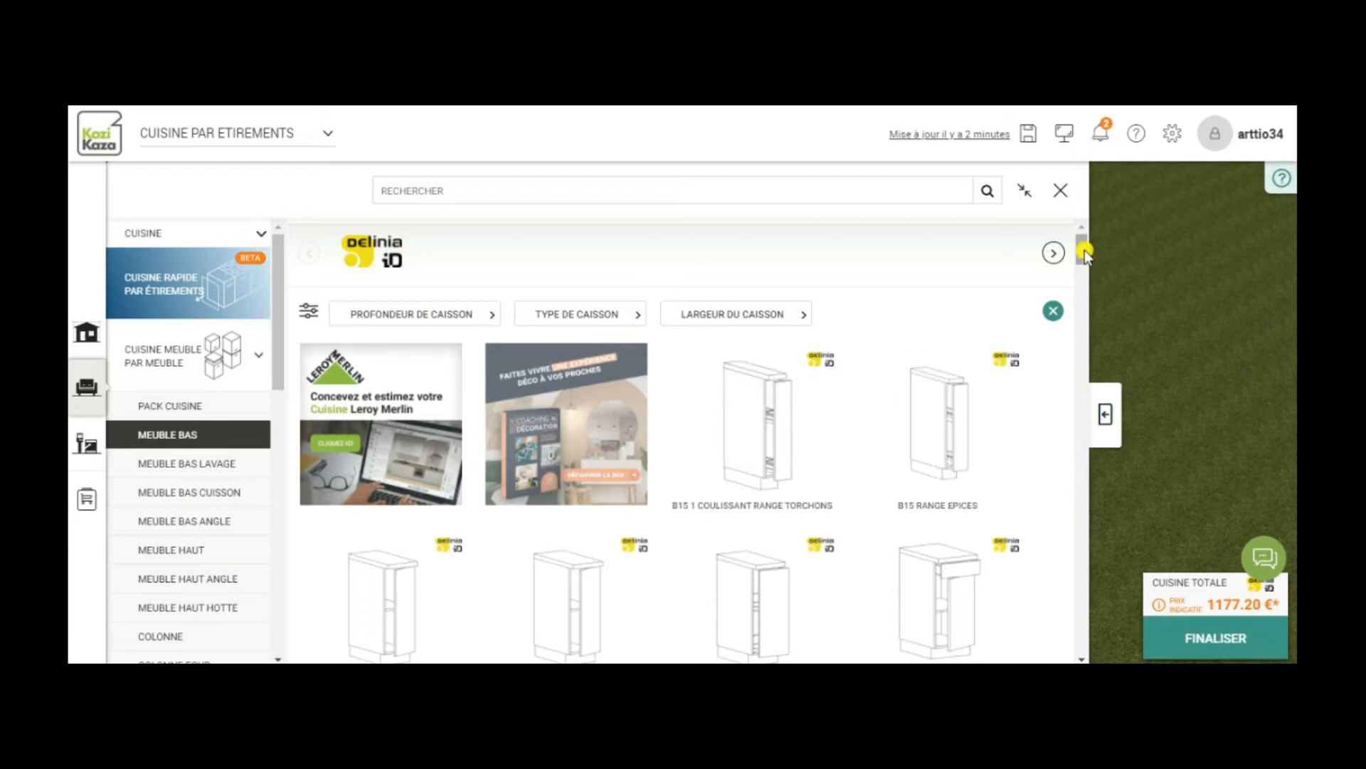
# - Browse the base units and place a B40 1 PORTE DROITE 1 TIROIR H13 on the floor in the middle of the room
pyautogui.moveTo(1082, 249); pyautogui.dragTo(1082, 274)
pyautogui.scroll(-3, 1081, 274)
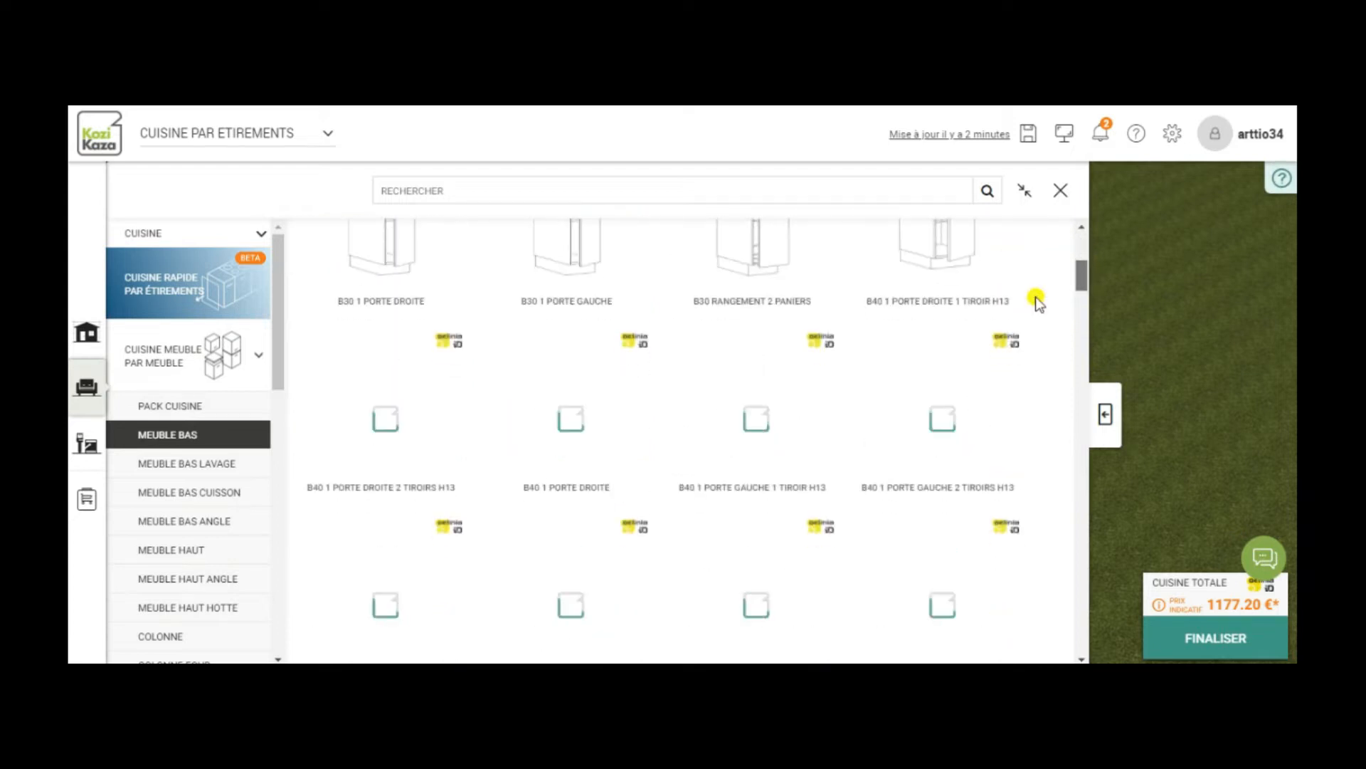
pyautogui.moveTo(1083, 262); pyautogui.dragTo(1082, 244)
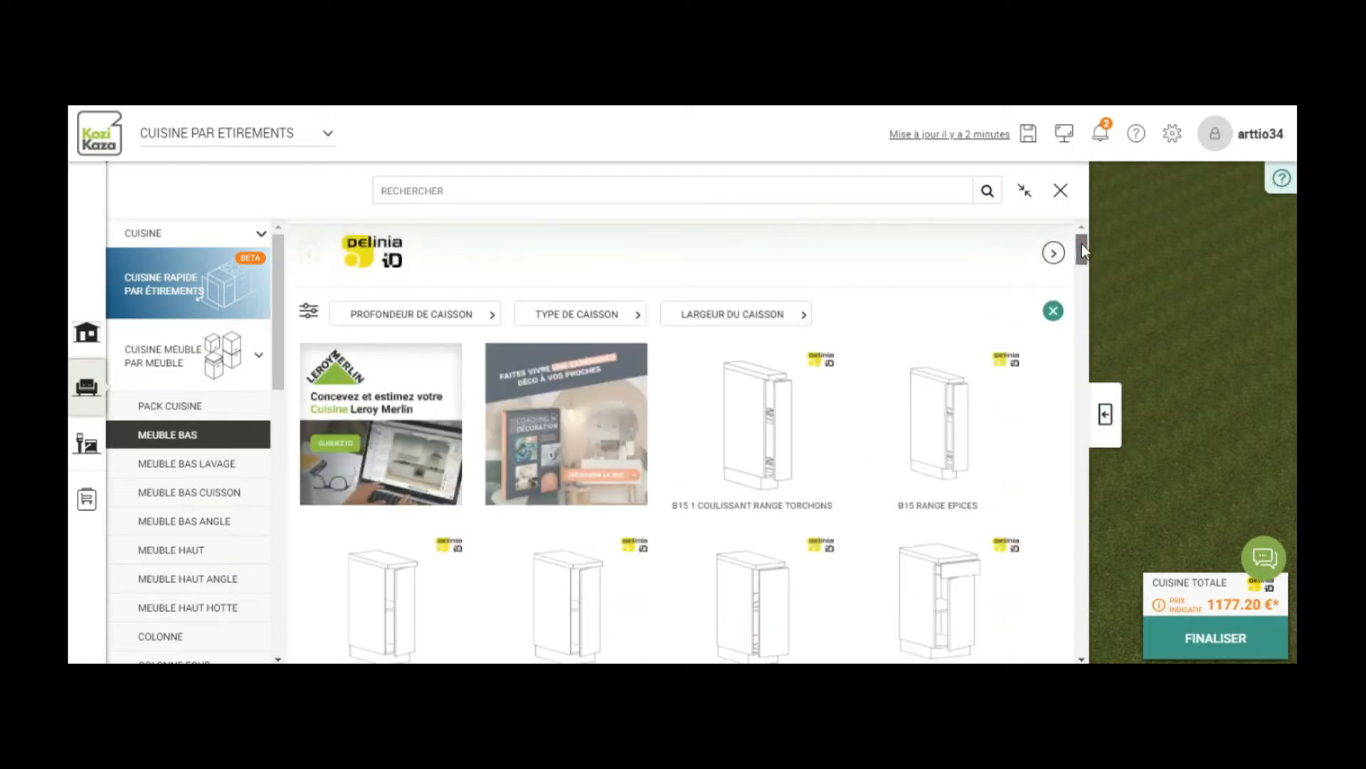
pyautogui.click(939, 623)
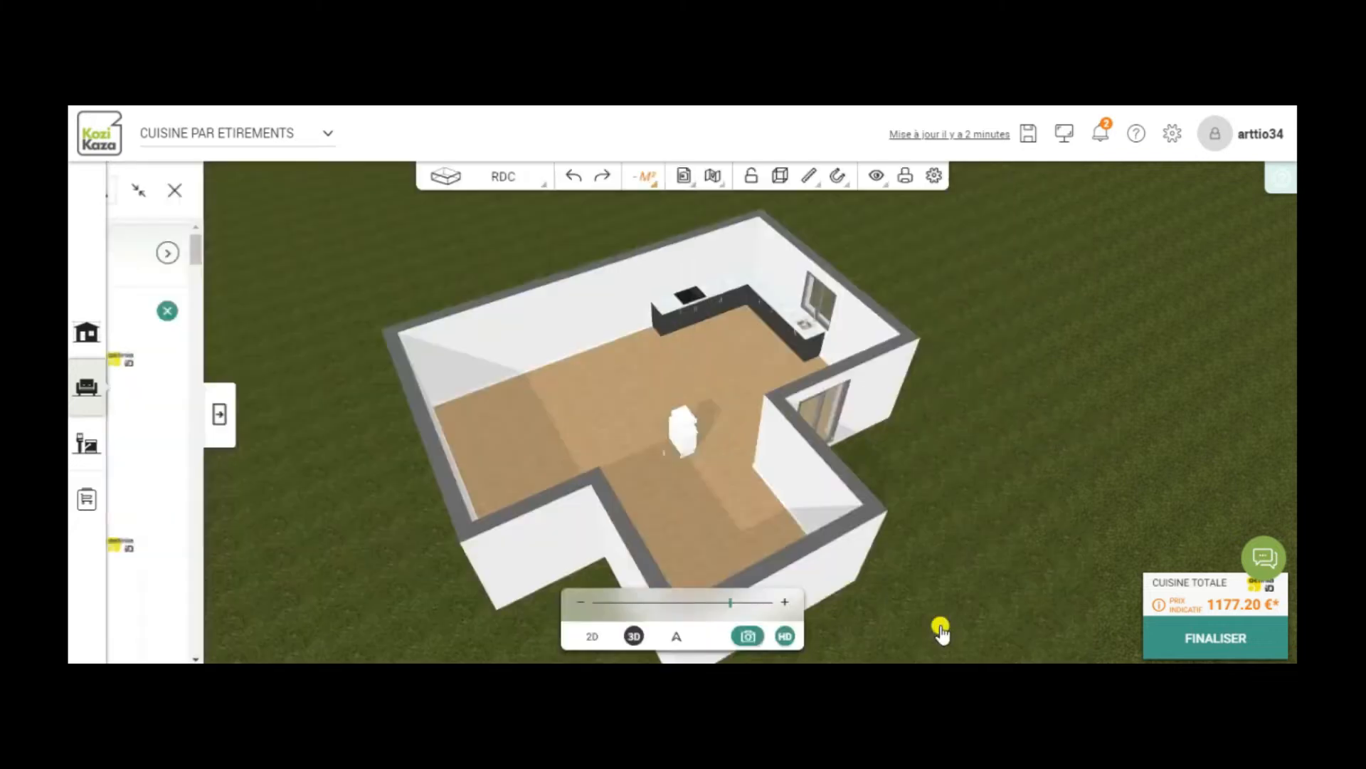
pyautogui.click(673, 445)
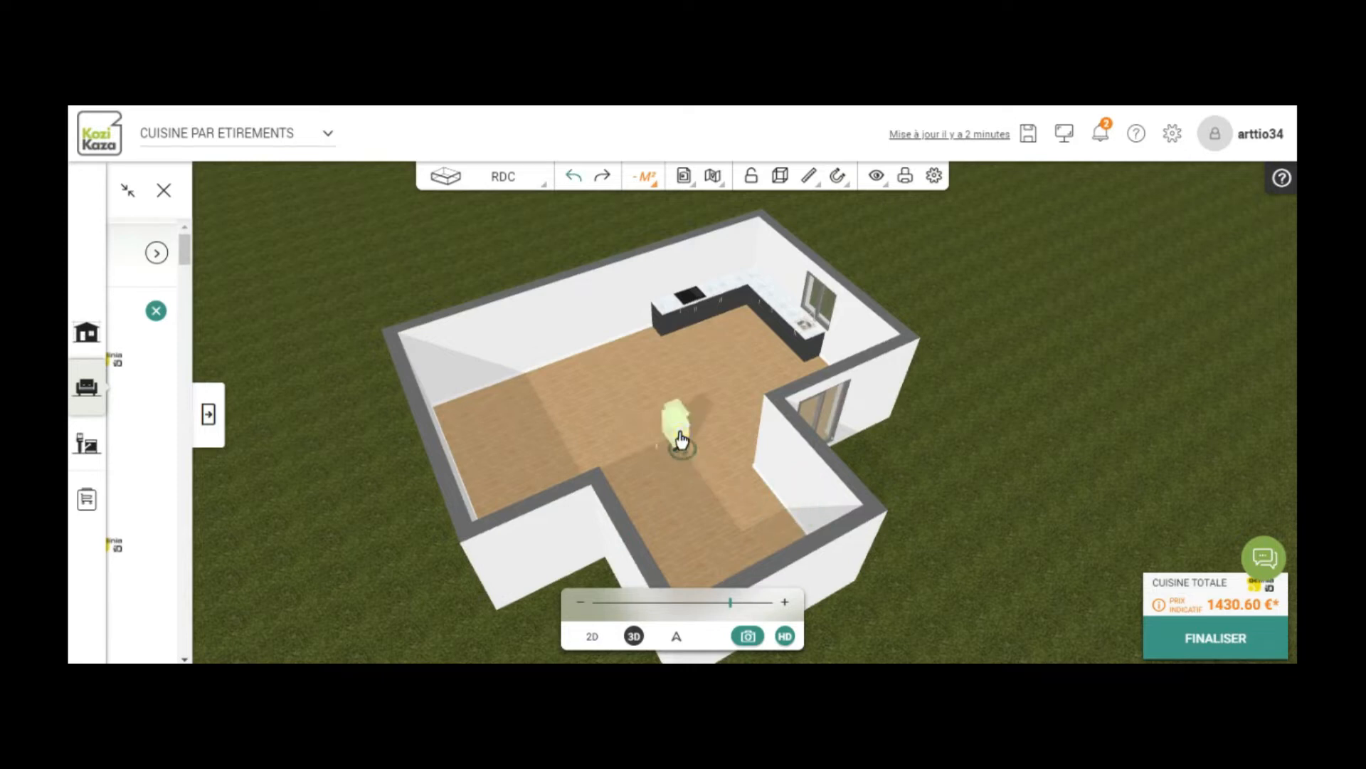
# - Rotate the newly placed single base unit in the middle of the room, and deselect it
pyautogui.click(679, 438)
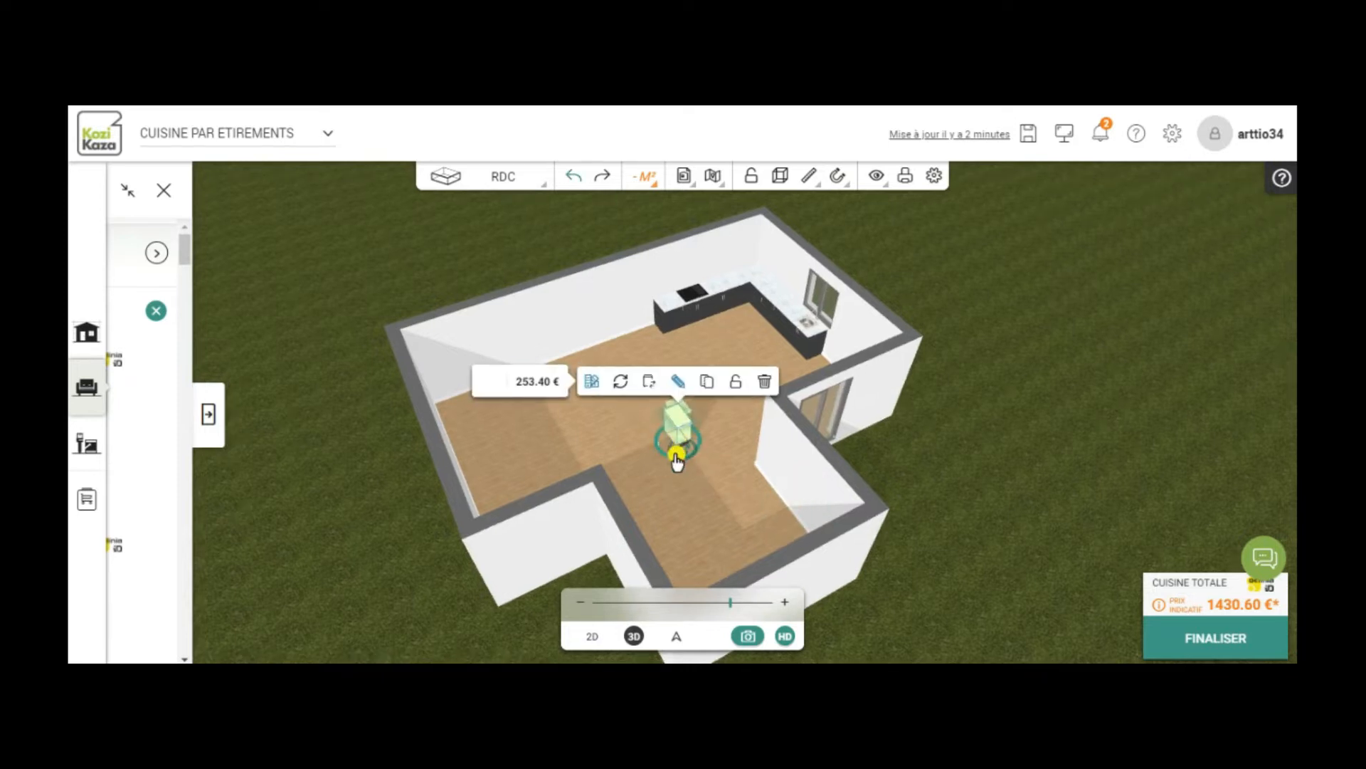
pyautogui.moveTo(683, 459)
pyautogui.mouseDown()
pyautogui.moveTo(739, 464)
pyautogui.moveTo(720, 466)
pyautogui.mouseUp()
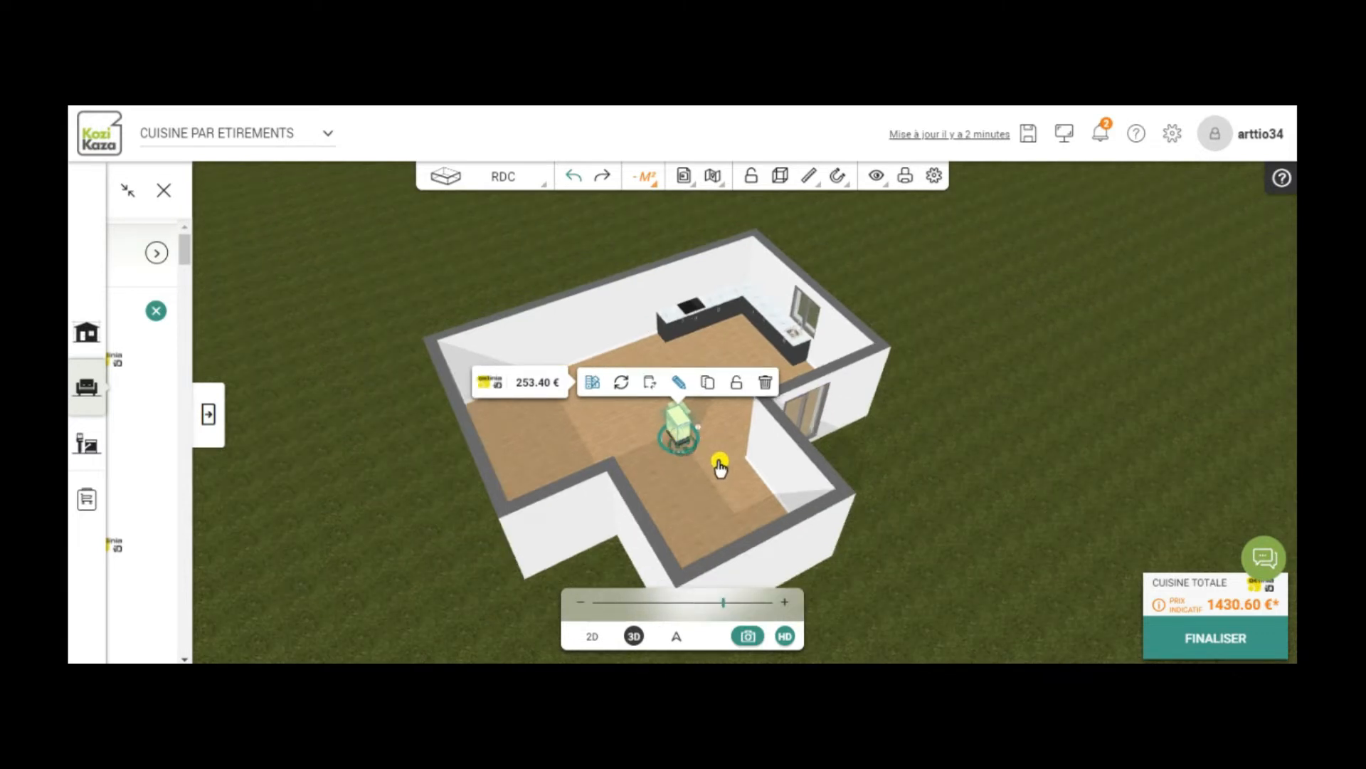
pyautogui.scroll(2, 720, 467)
pyautogui.scroll(1, 684, 427)
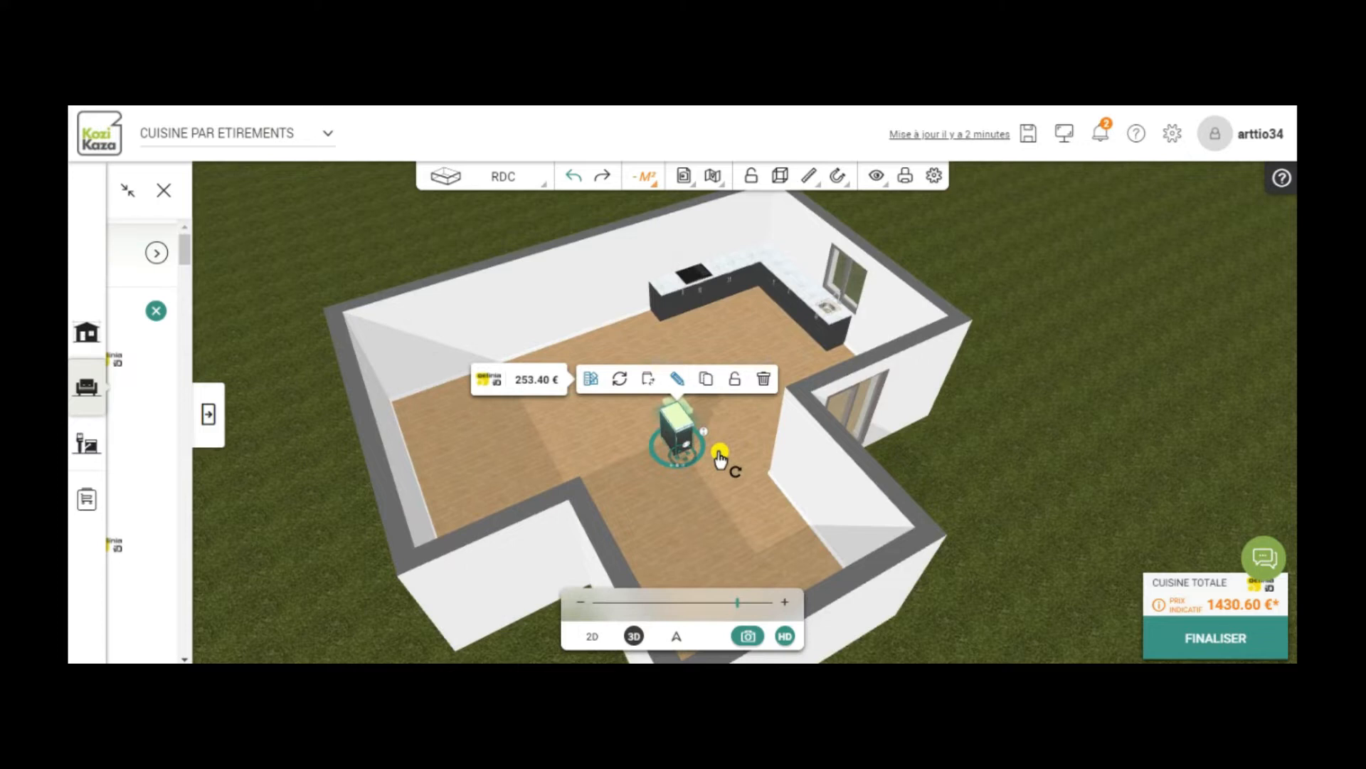
pyautogui.scroll(1, 692, 474)
pyautogui.scroll(-1, 703, 468)
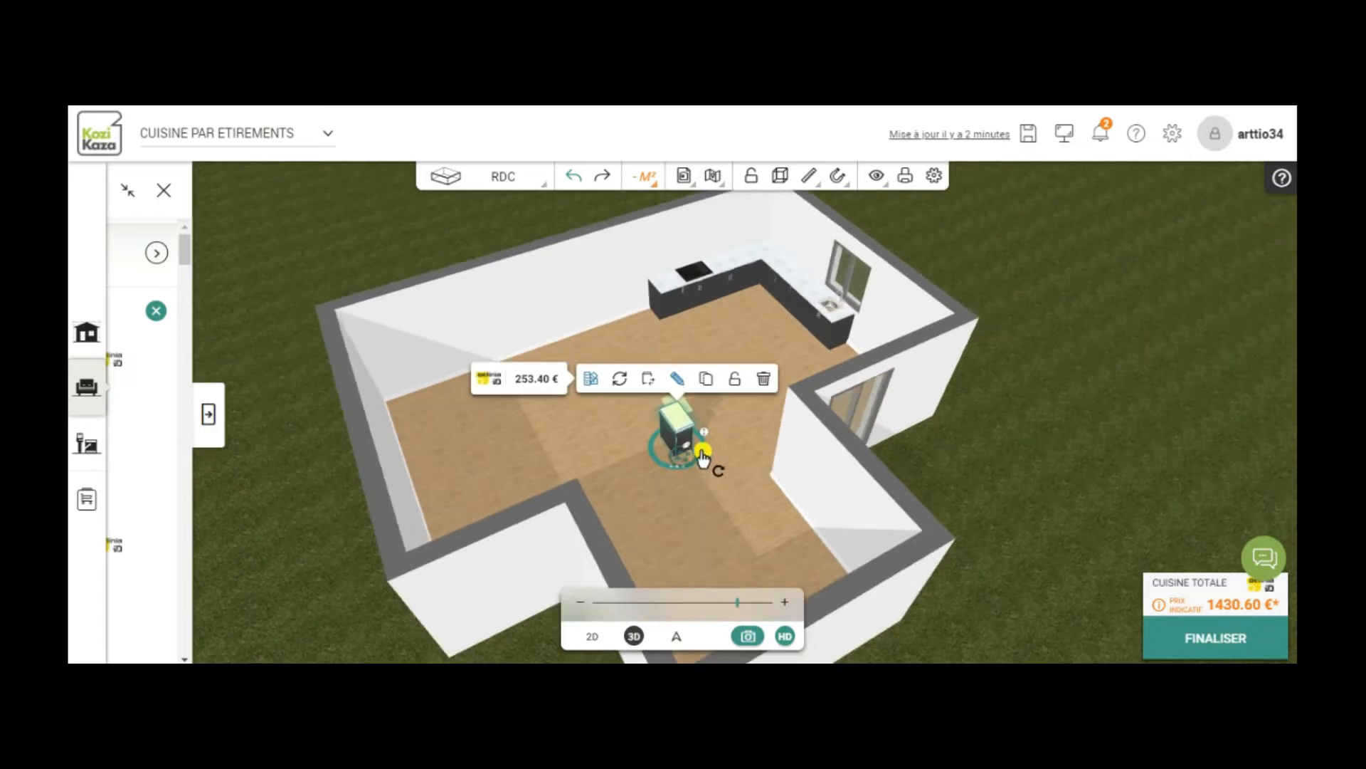
pyautogui.scroll(-1, 702, 459)
pyautogui.moveTo(649, 448); pyautogui.dragTo(580, 430)
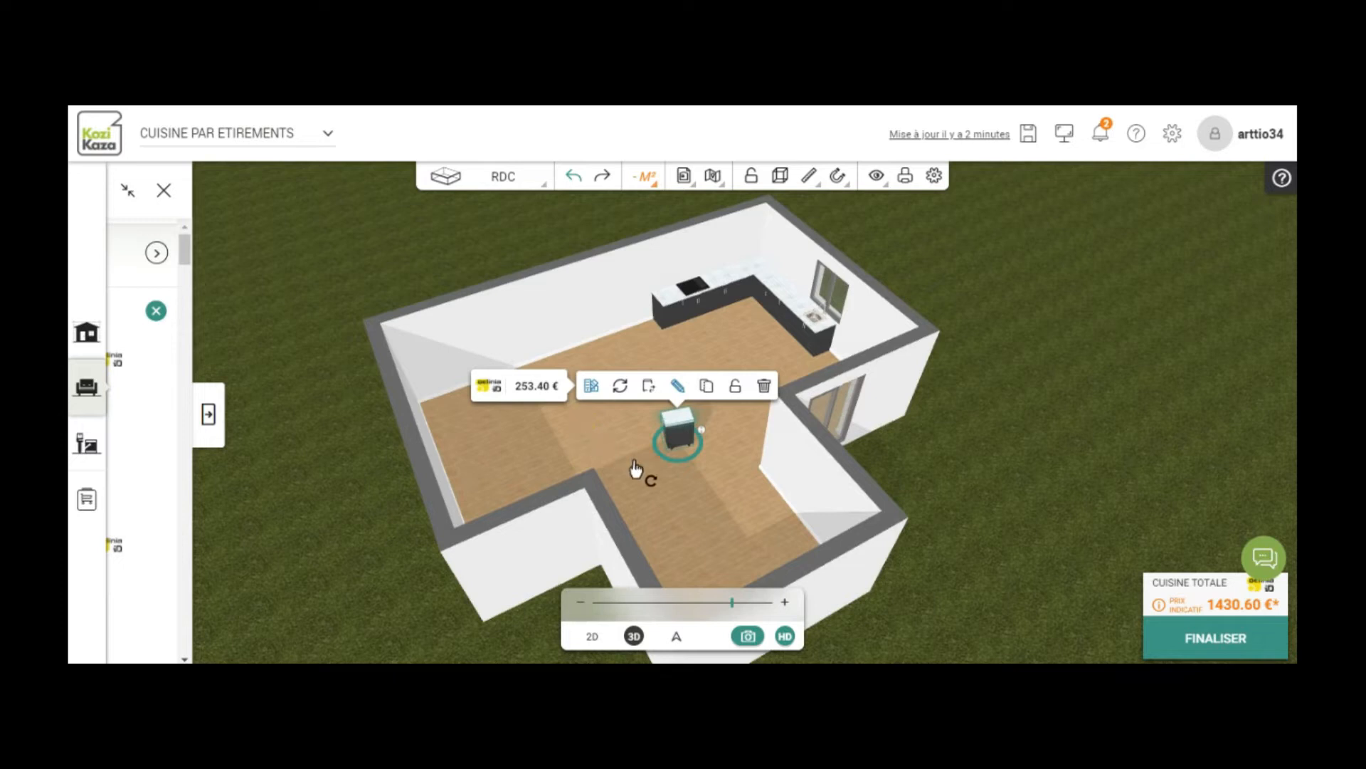
pyautogui.moveTo(698, 492); pyautogui.dragTo(742, 439)
pyautogui.click(669, 444)
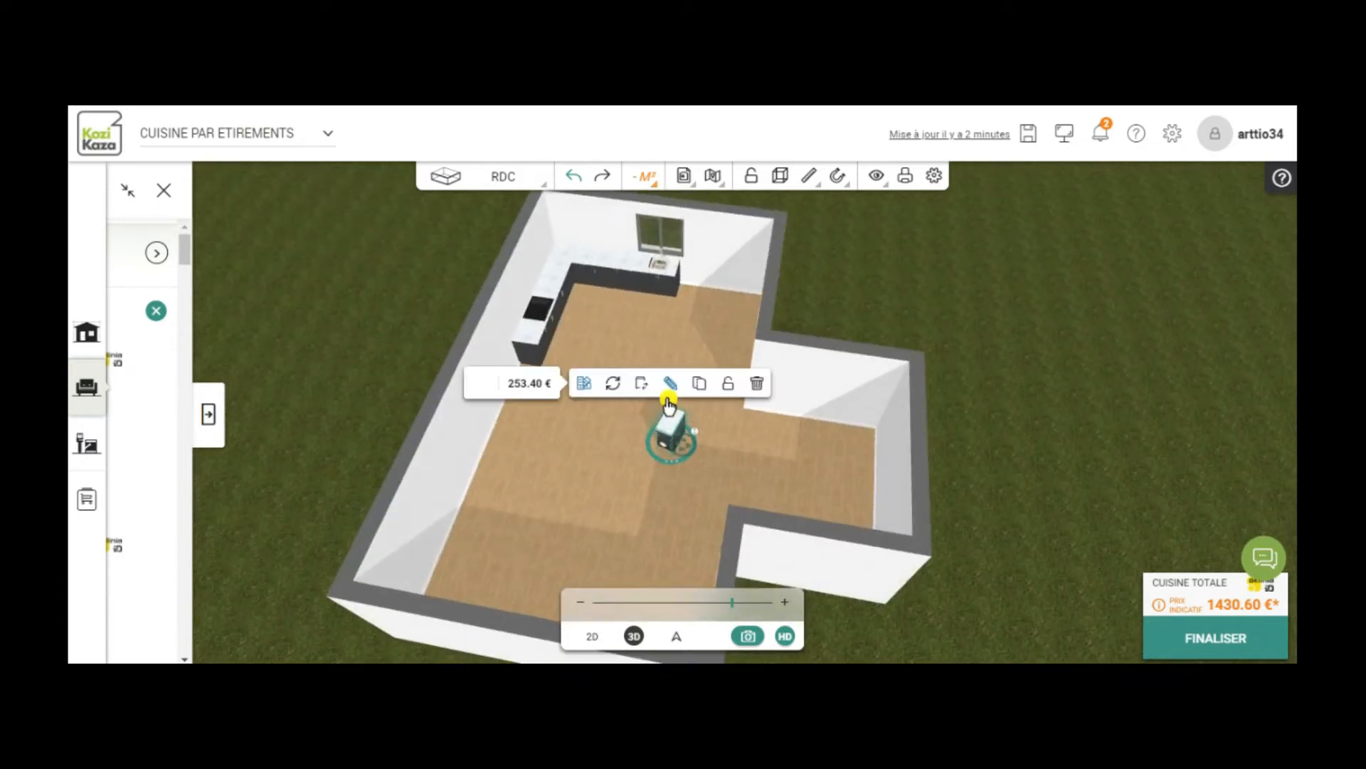
pyautogui.scroll(3, 726, 459)
pyautogui.scroll(2, 728, 461)
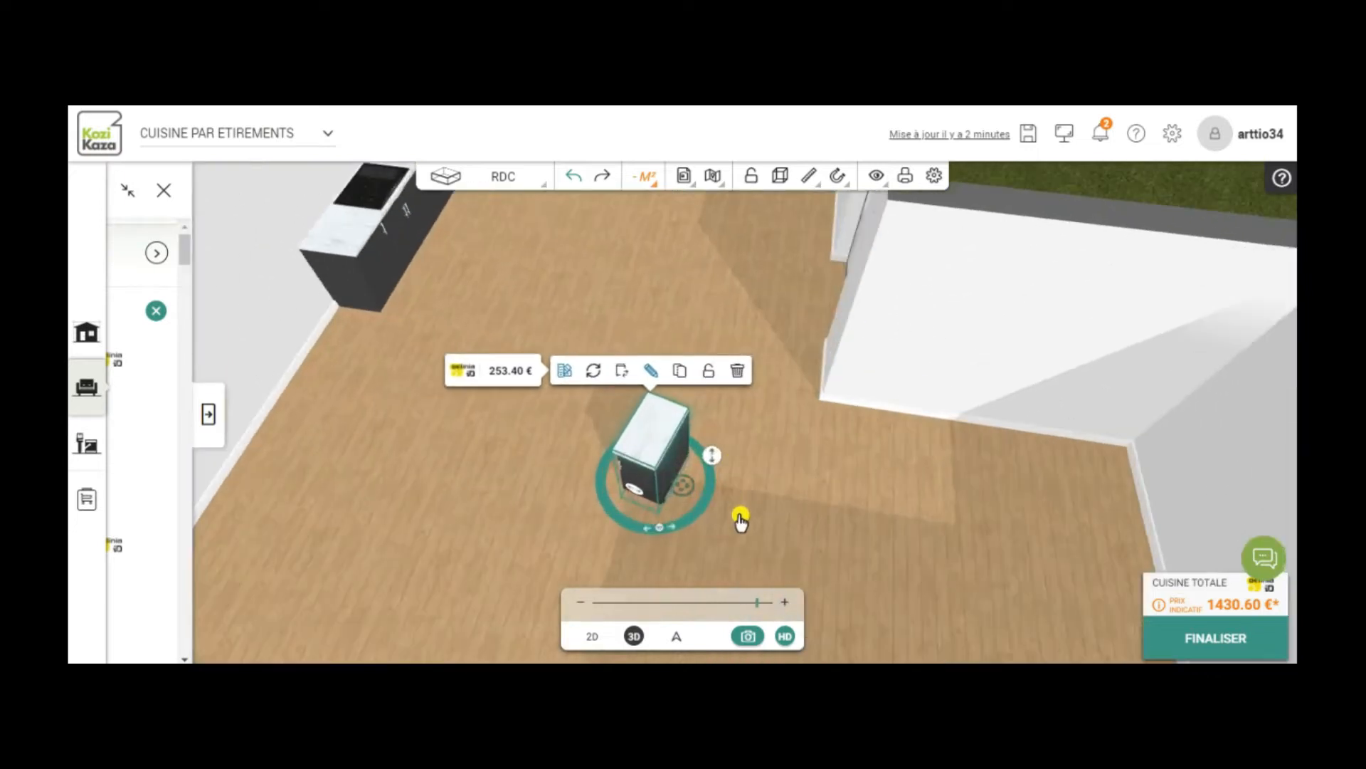
pyautogui.click(742, 526)
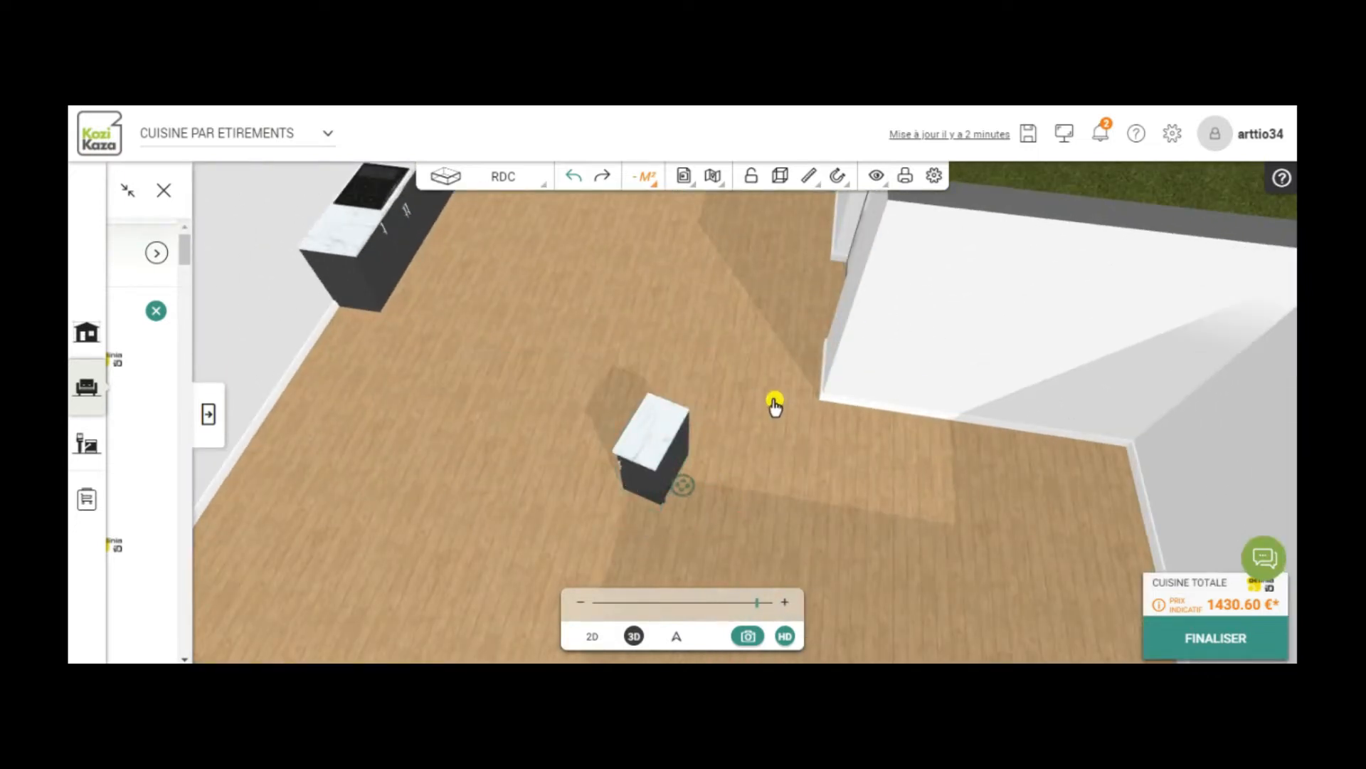
pyautogui.scroll(-2, 775, 404)
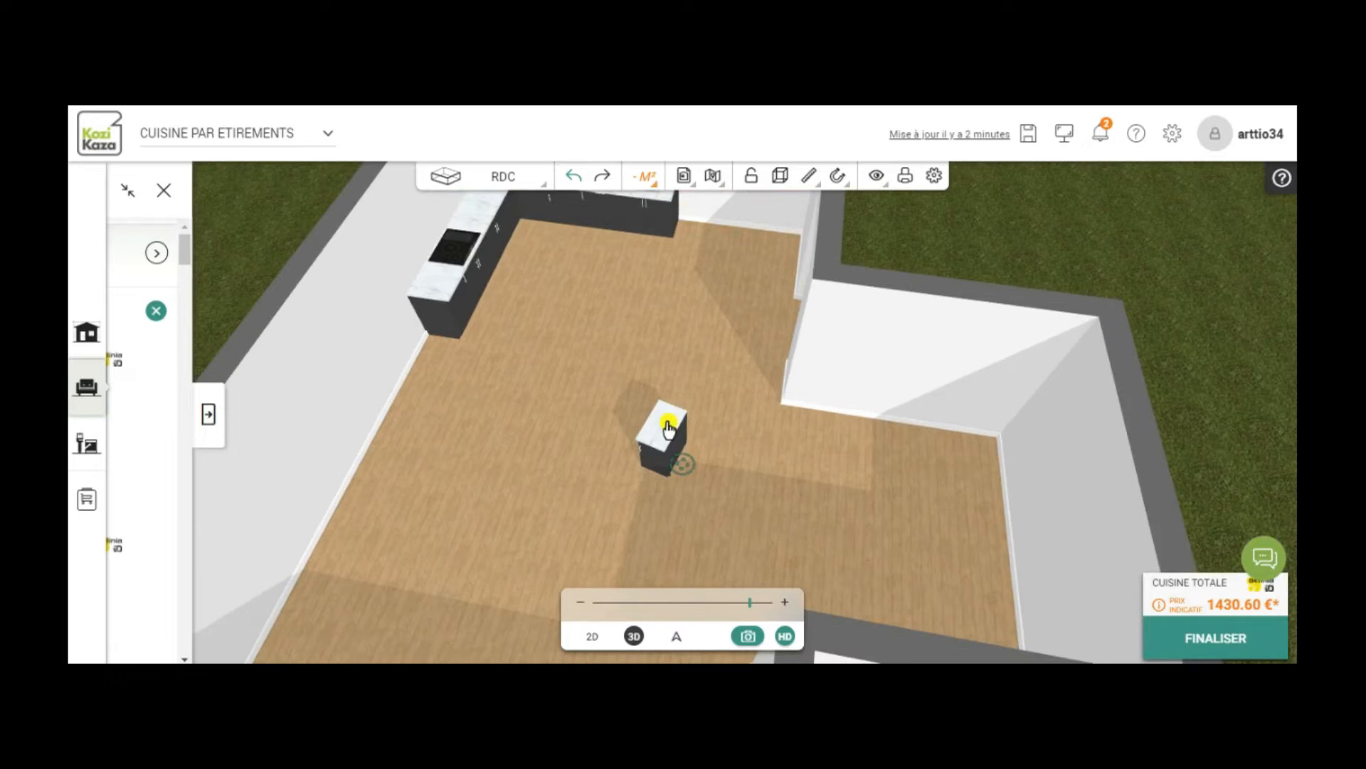
# - Move the single base unit from the middle of the room close to the free end of the sink run
pyautogui.click(668, 428)
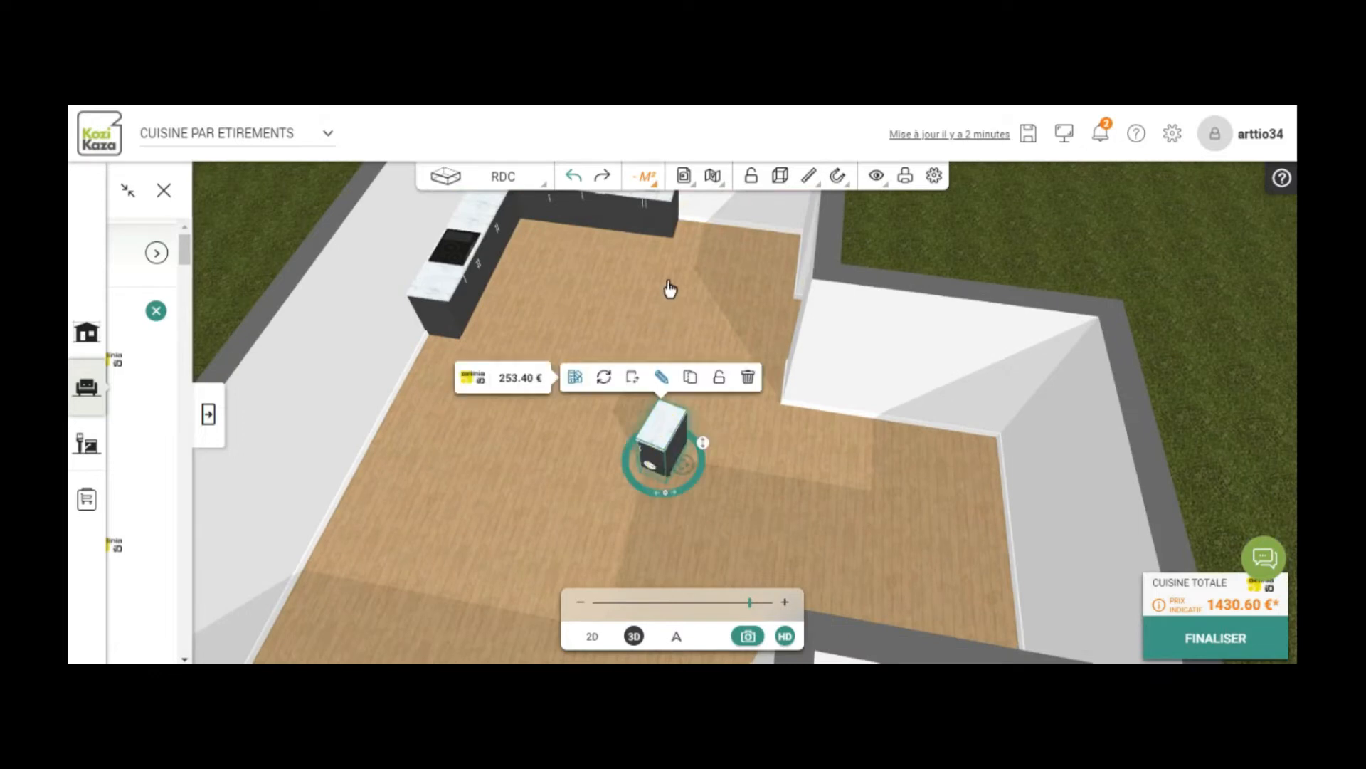
pyautogui.moveTo(684, 237); pyautogui.dragTo(688, 187)
pyautogui.click(583, 352)
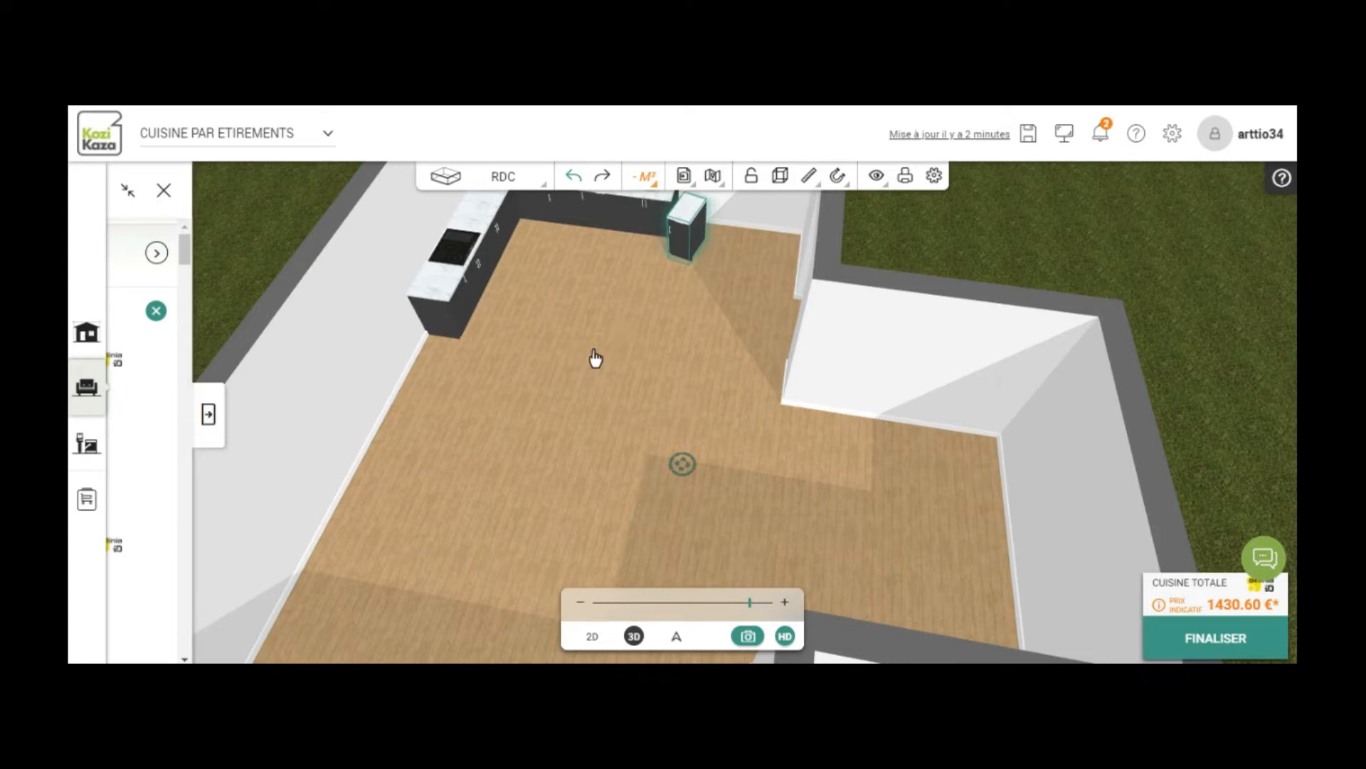
pyautogui.moveTo(679, 370); pyautogui.dragTo(684, 371)
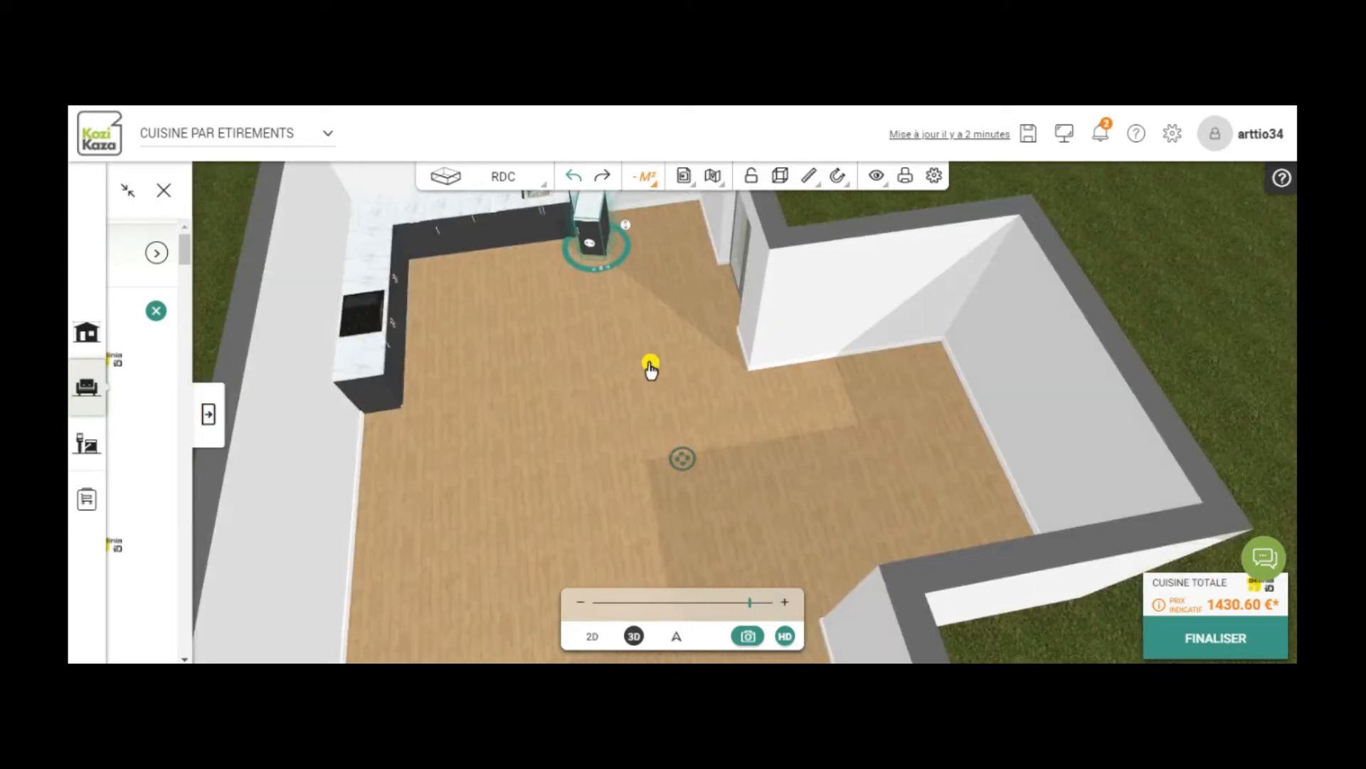
pyautogui.scroll(-3, 644, 320)
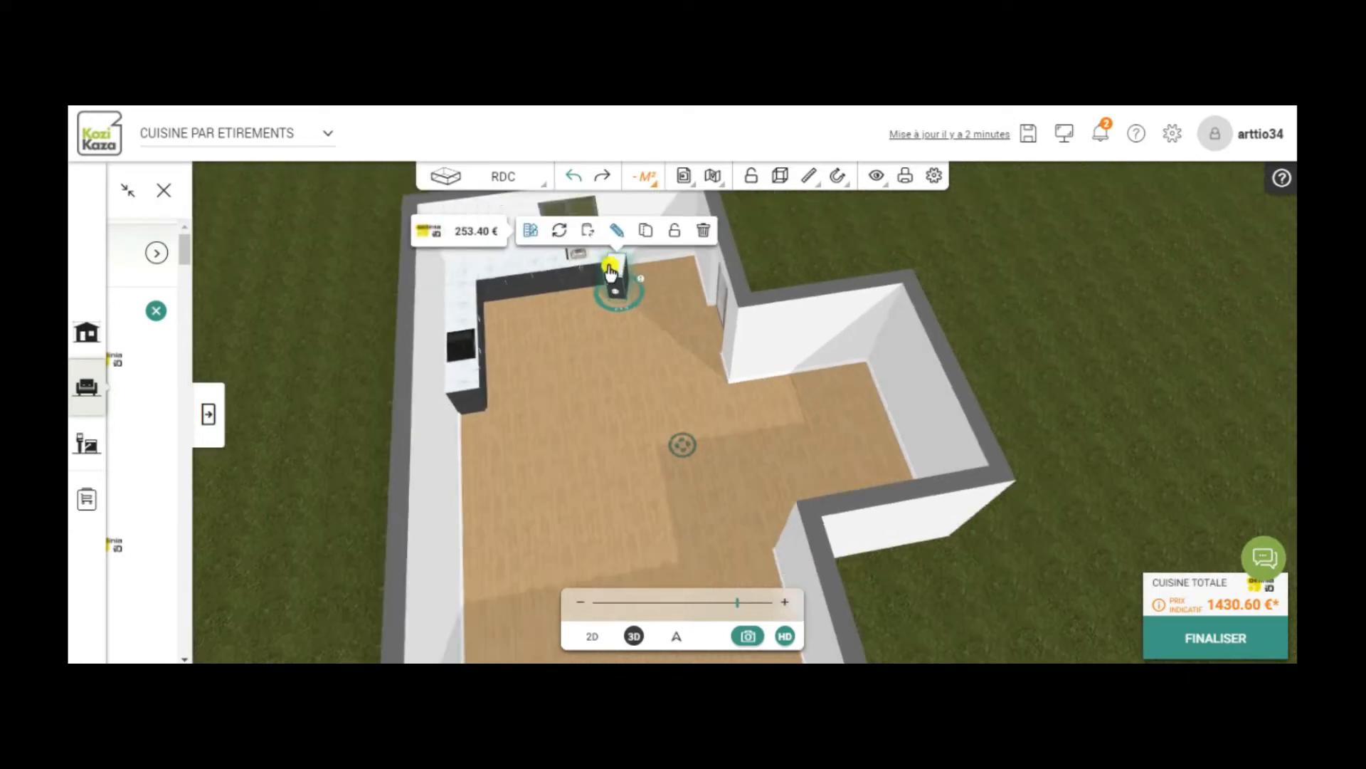
pyautogui.scroll(-1, 610, 270)
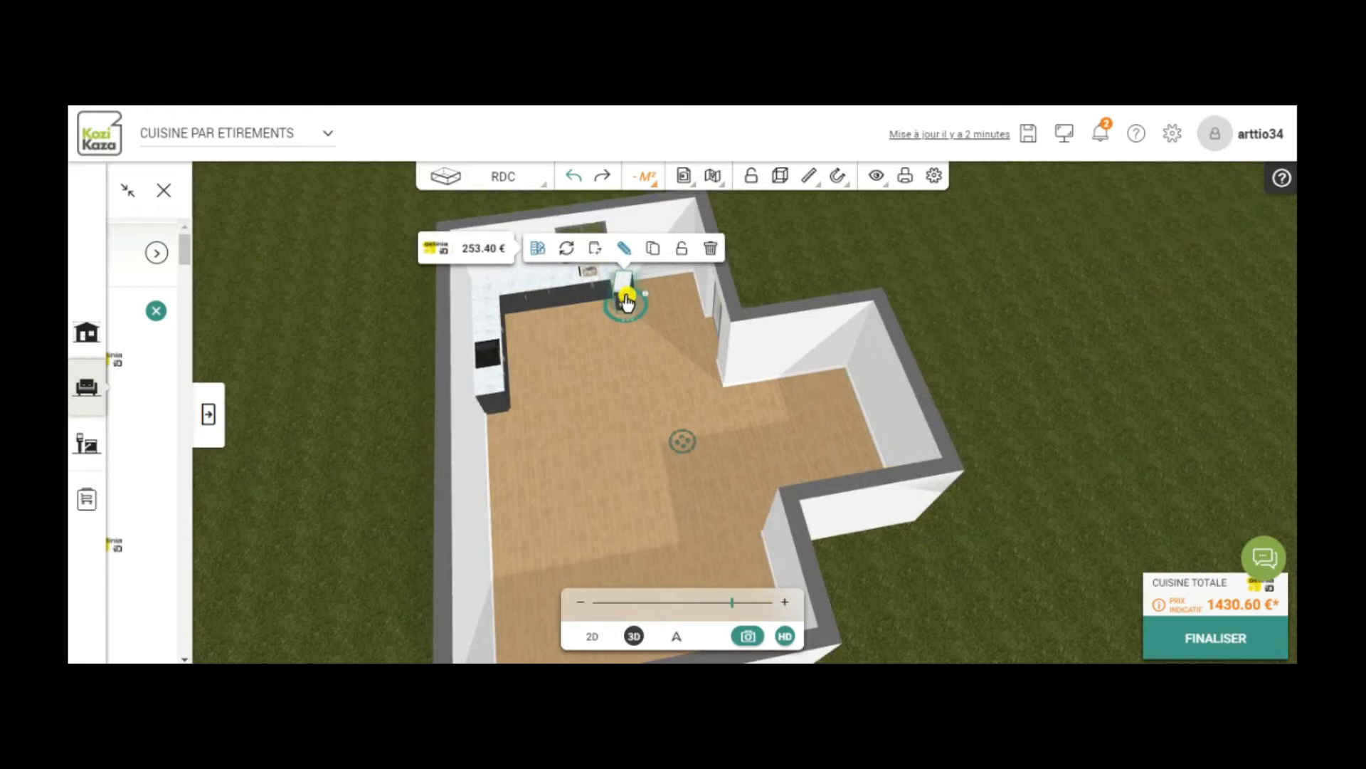
# - In the 2D plan, rotate the single base unit until its back is parallel to the window wall
pyautogui.click(594, 637)
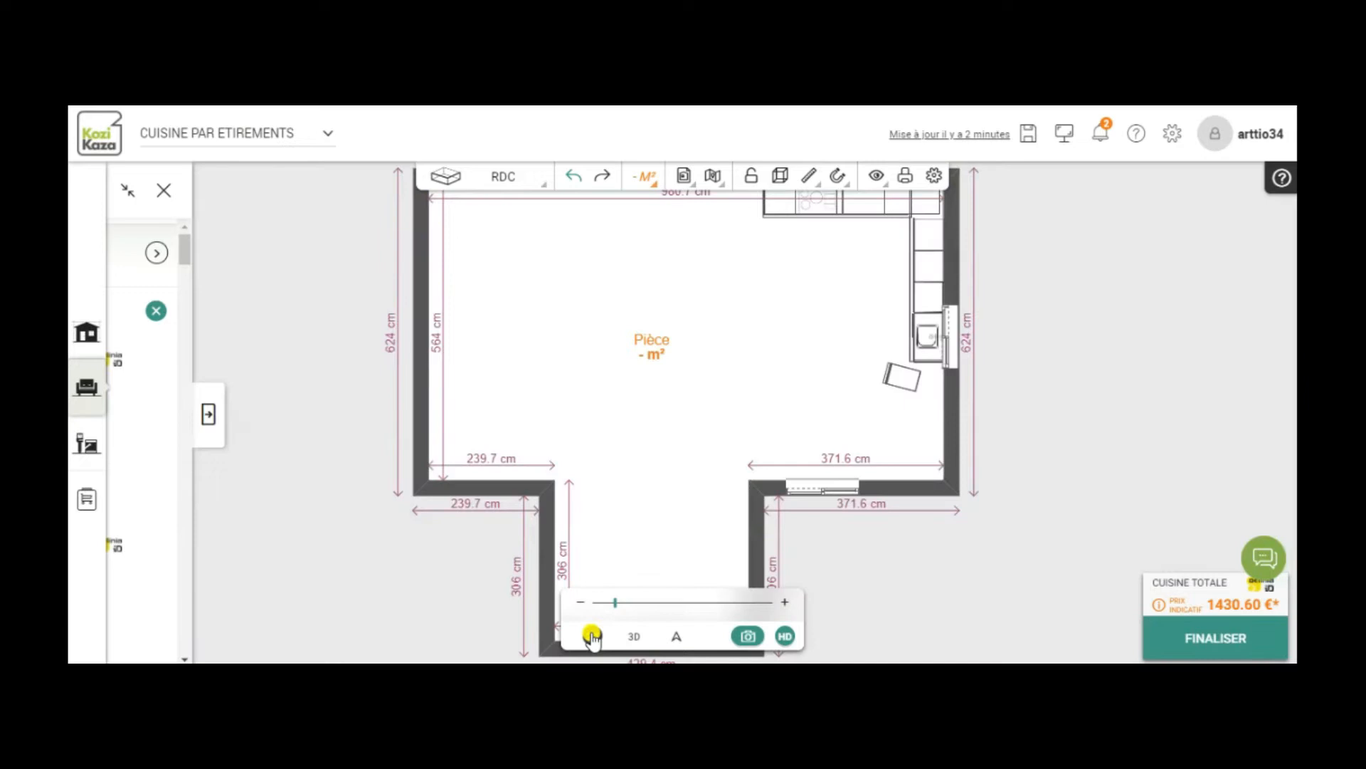
pyautogui.click(903, 383)
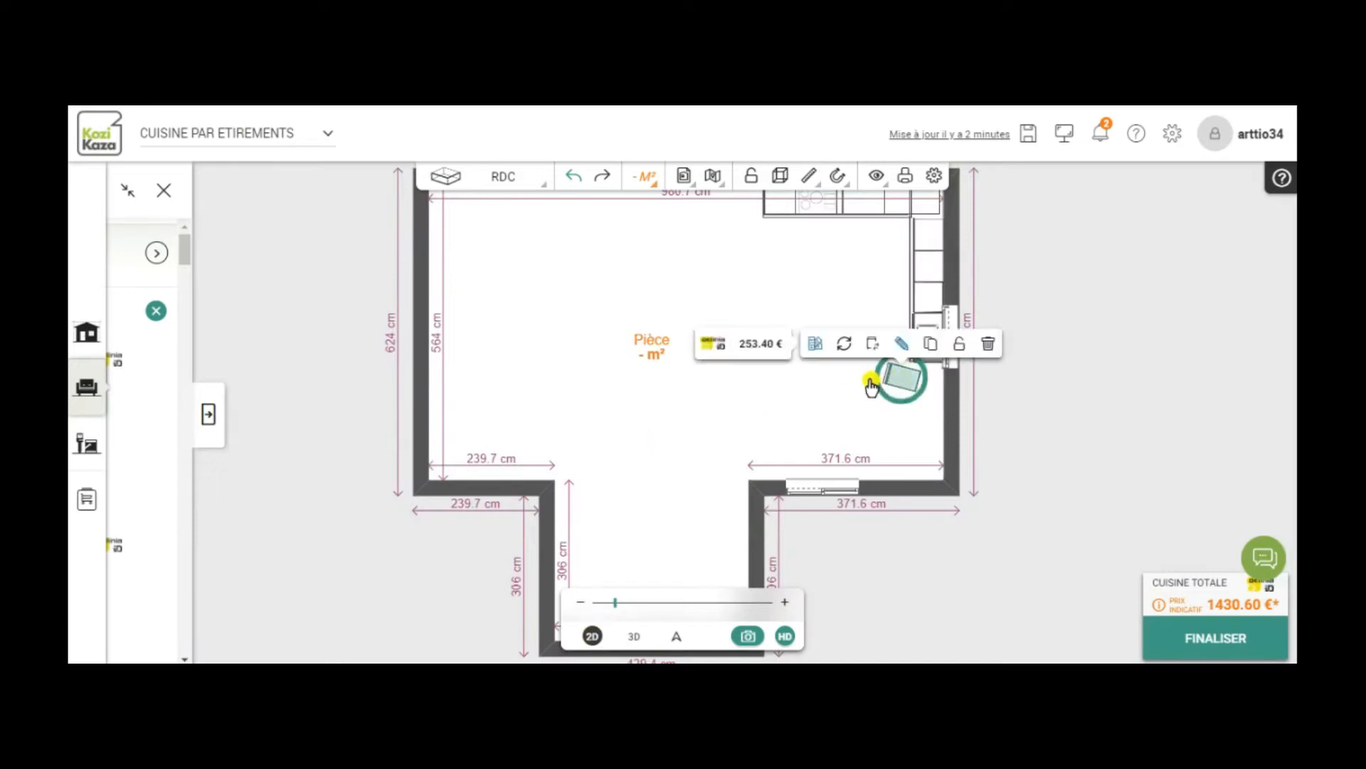
pyautogui.scroll(3, 1014, 413)
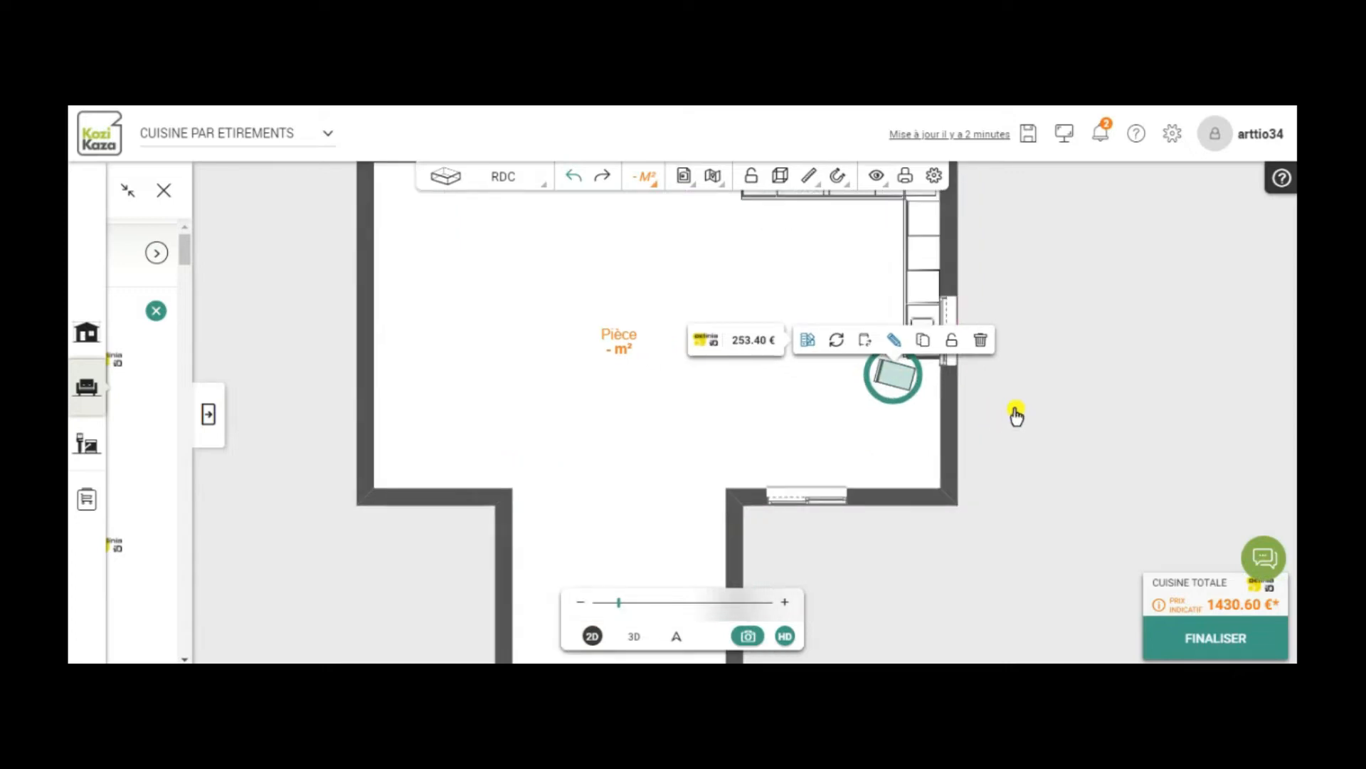
pyautogui.scroll(2, 1016, 414)
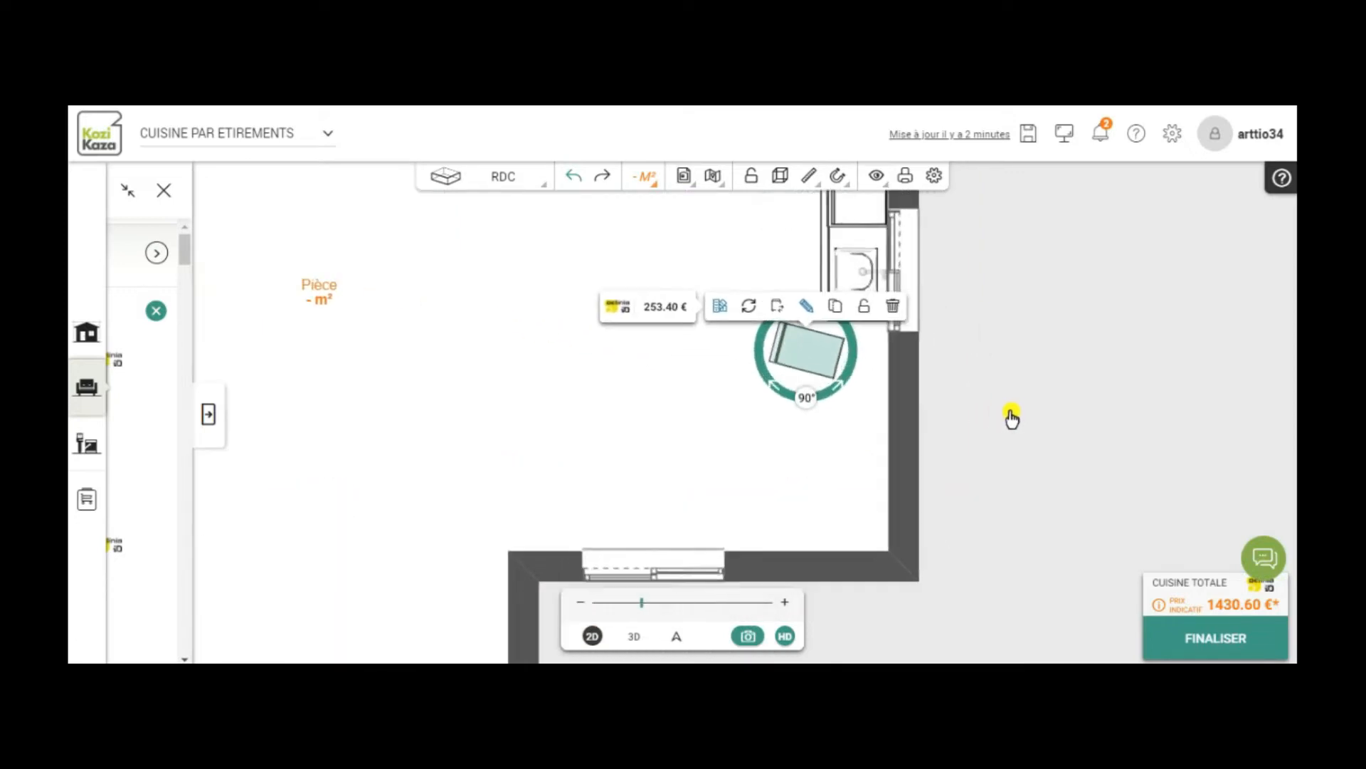
pyautogui.scroll(1, 1003, 412)
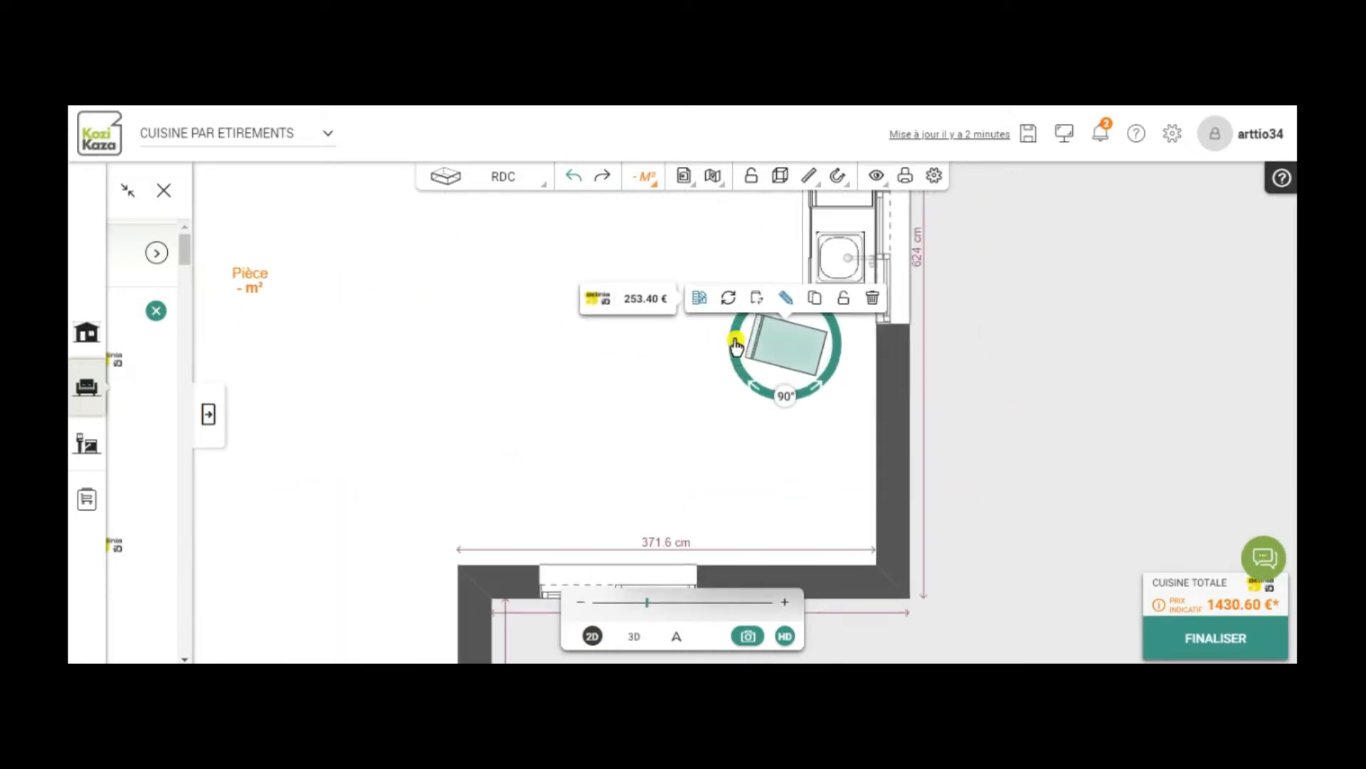
pyautogui.moveTo(734, 354); pyautogui.dragTo(743, 371)
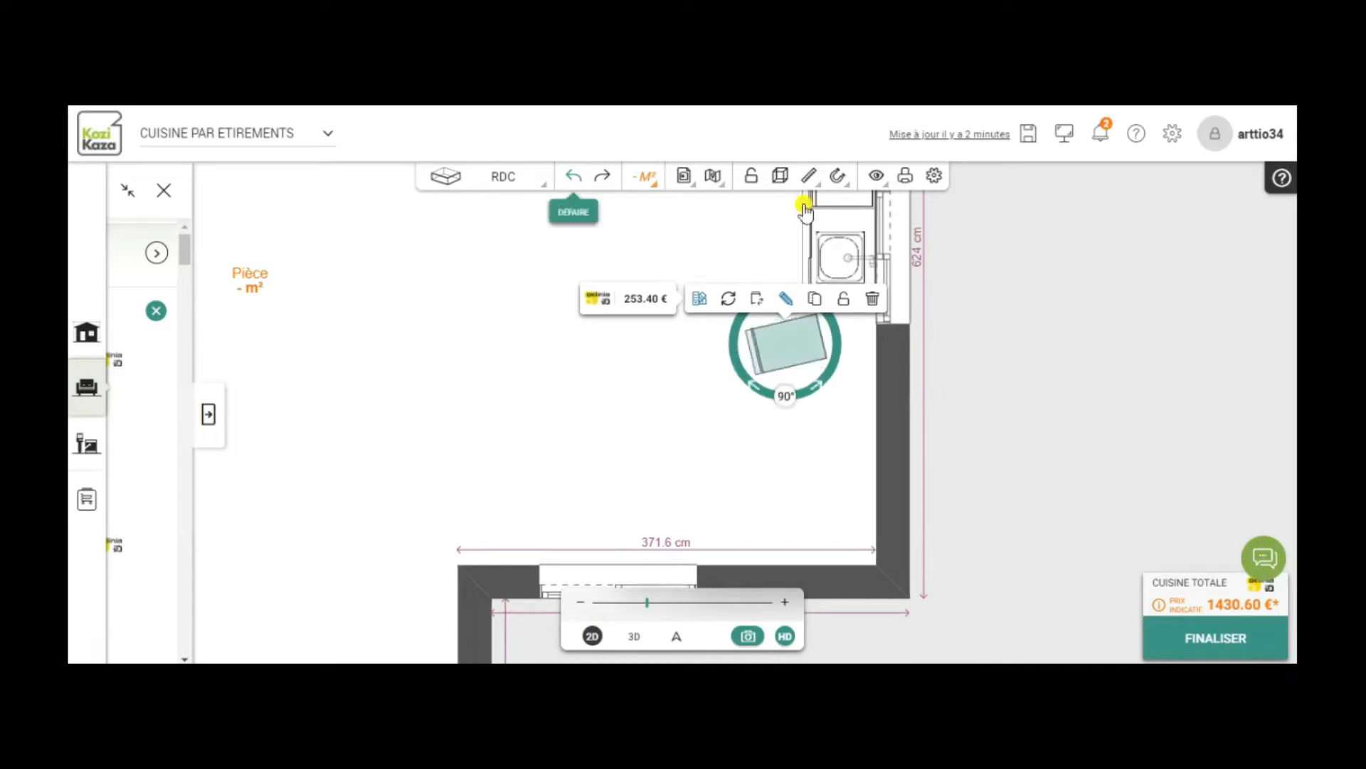
pyautogui.moveTo(729, 355); pyautogui.dragTo(734, 349)
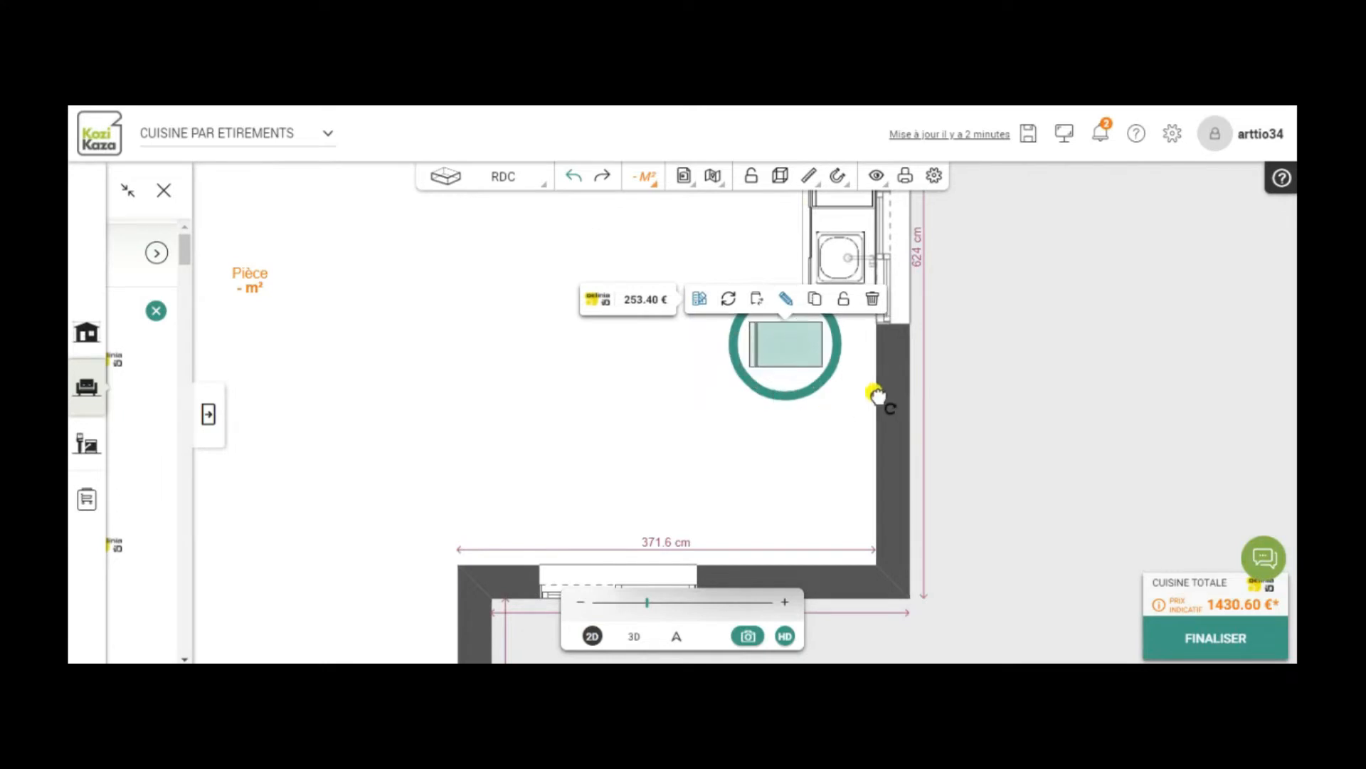
# - Snap the straightened base unit against the wall beside the sink unit, and view the kitchen in 3D
pyautogui.moveTo(794, 347); pyautogui.dragTo(862, 329)
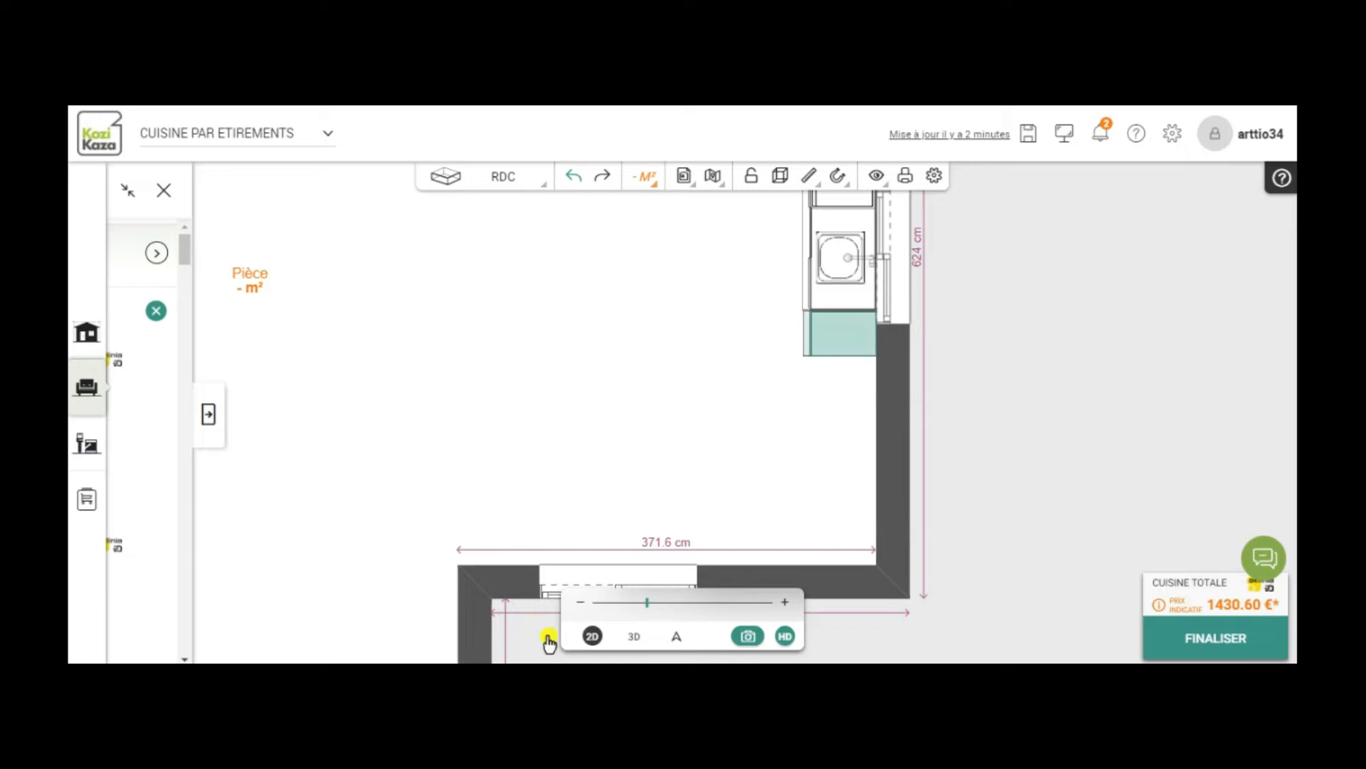
pyautogui.click(633, 639)
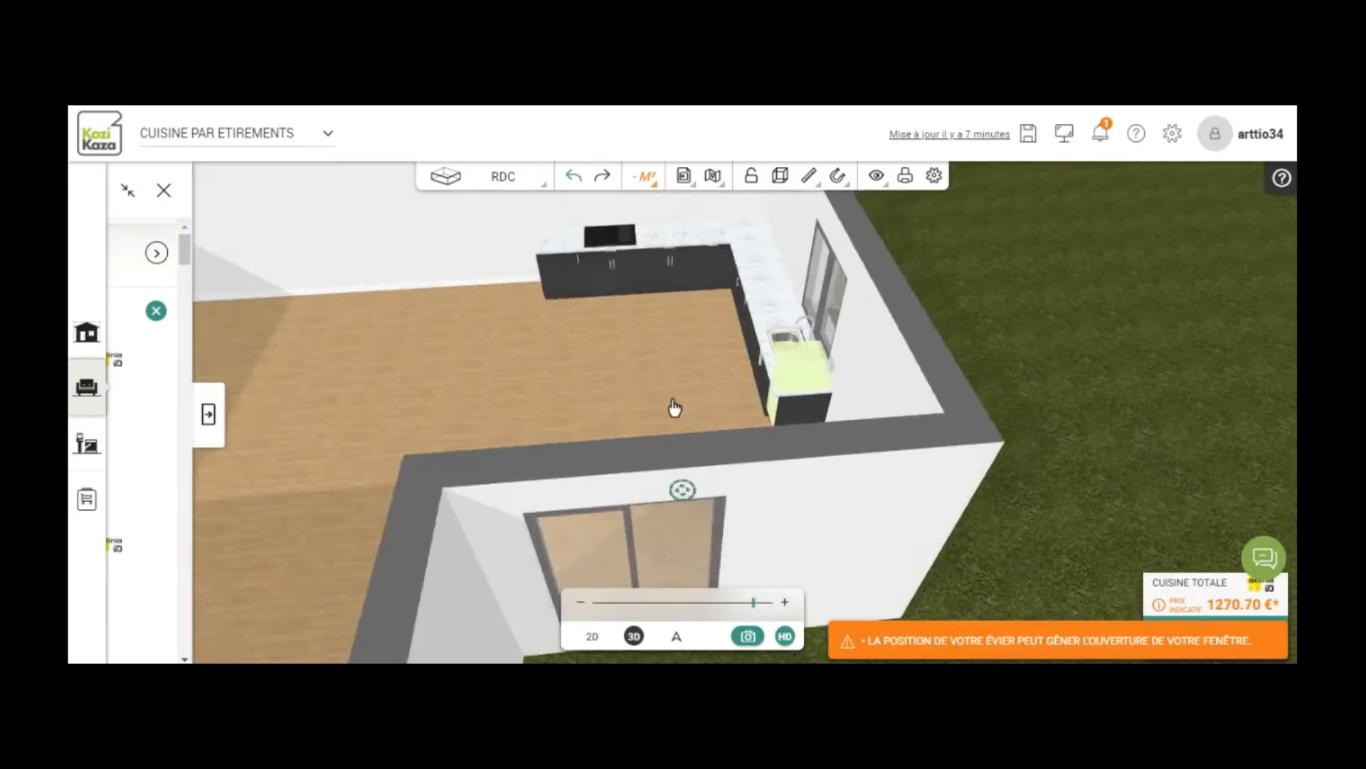
pyautogui.moveTo(675, 407); pyautogui.dragTo(821, 442)
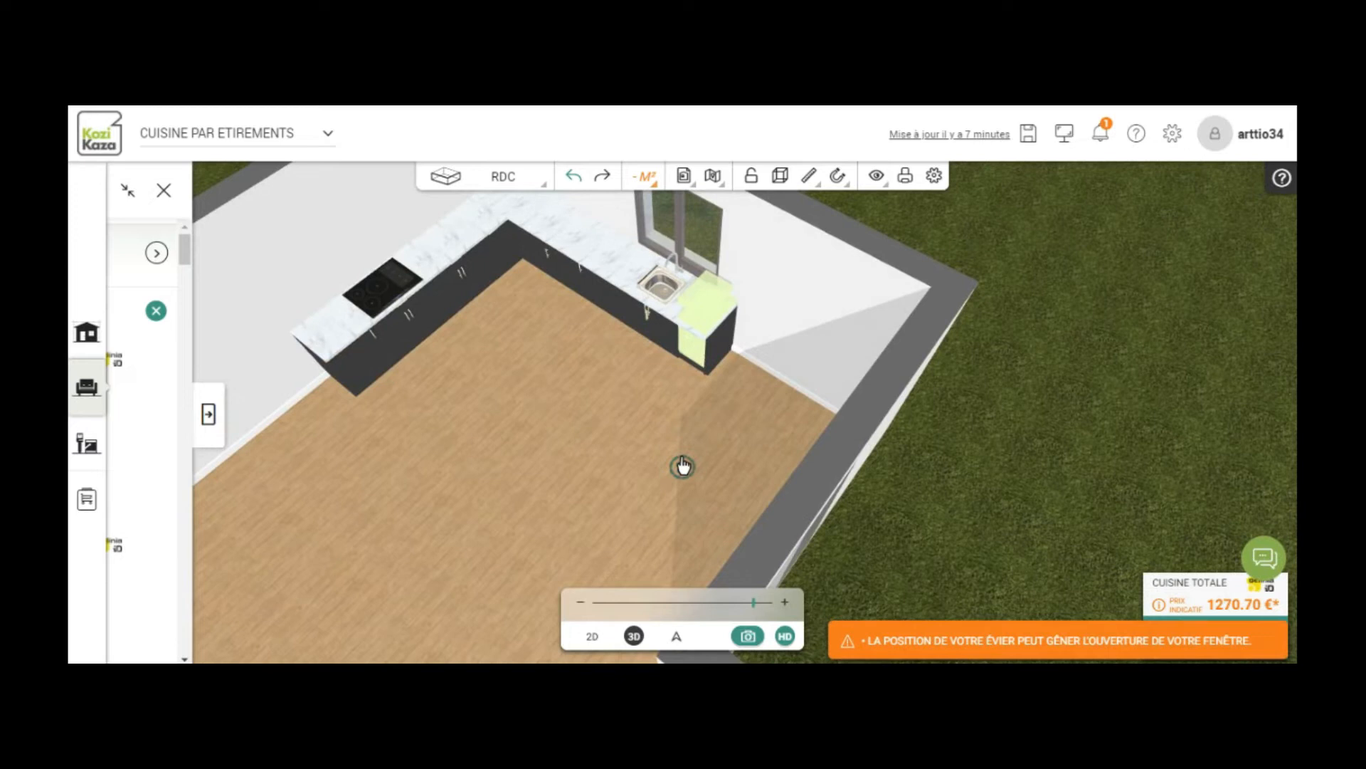
pyautogui.moveTo(683, 466); pyautogui.dragTo(683, 464)
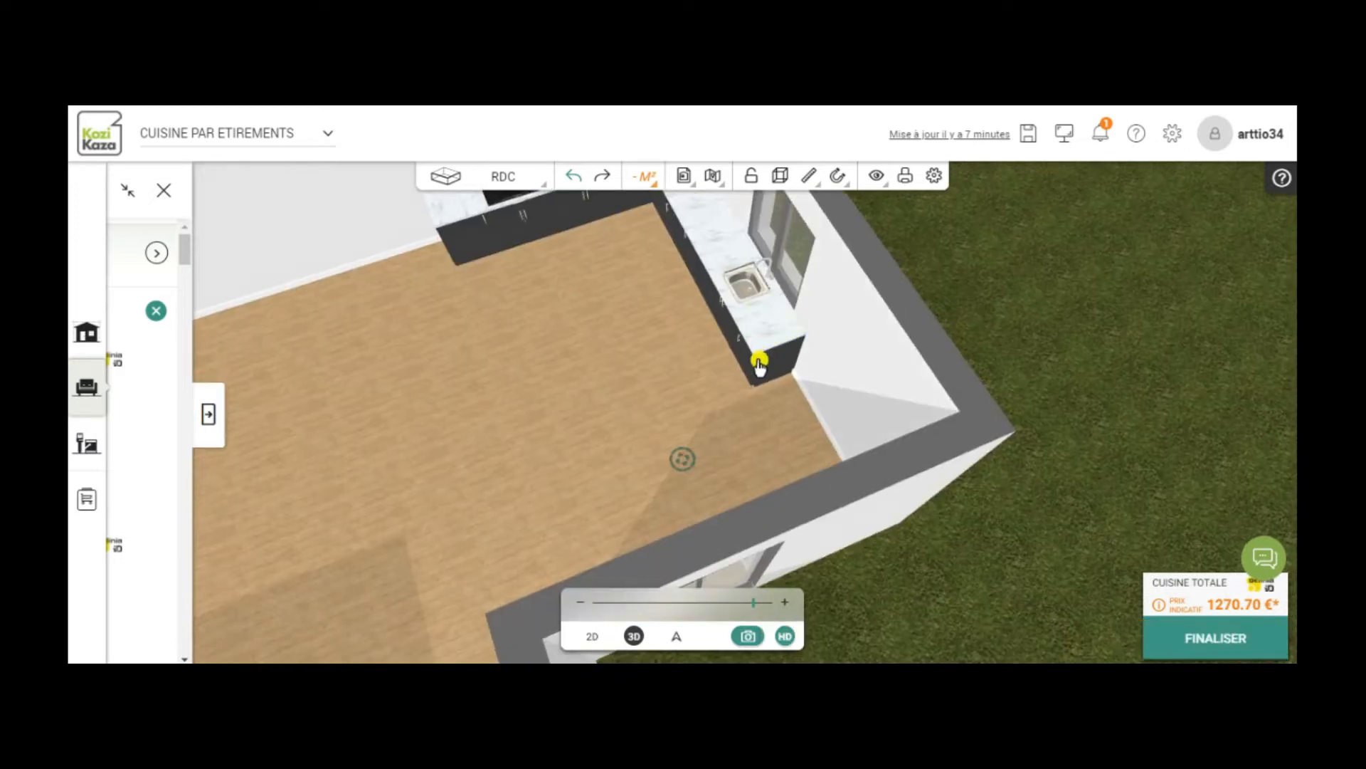
pyautogui.moveTo(695, 434); pyautogui.dragTo(819, 349)
pyautogui.moveTo(543, 427); pyautogui.dragTo(336, 414)
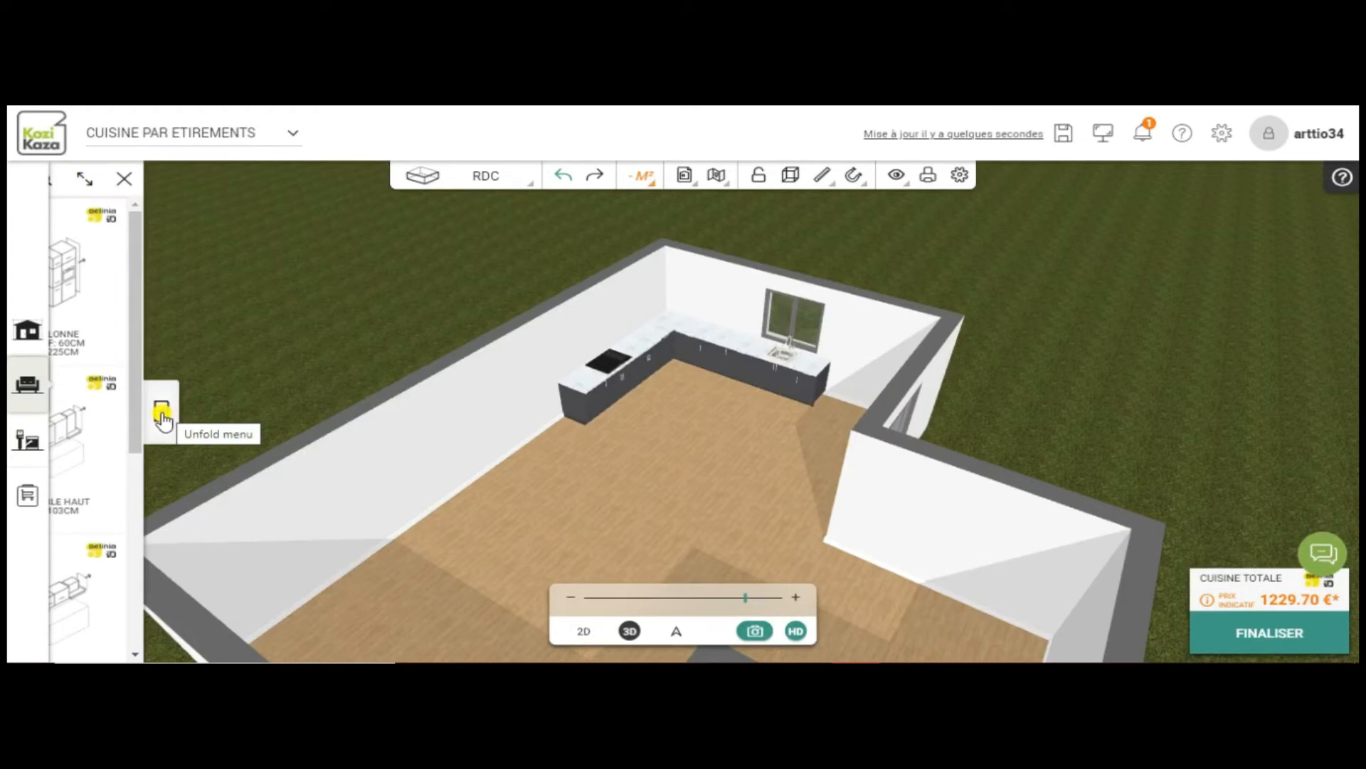
# - Add a 76.8 cm high MEUBLE HAUT stretch combination with a HOTTE ASPIRANTE to the wall above the hob run
pyautogui.click(163, 420)
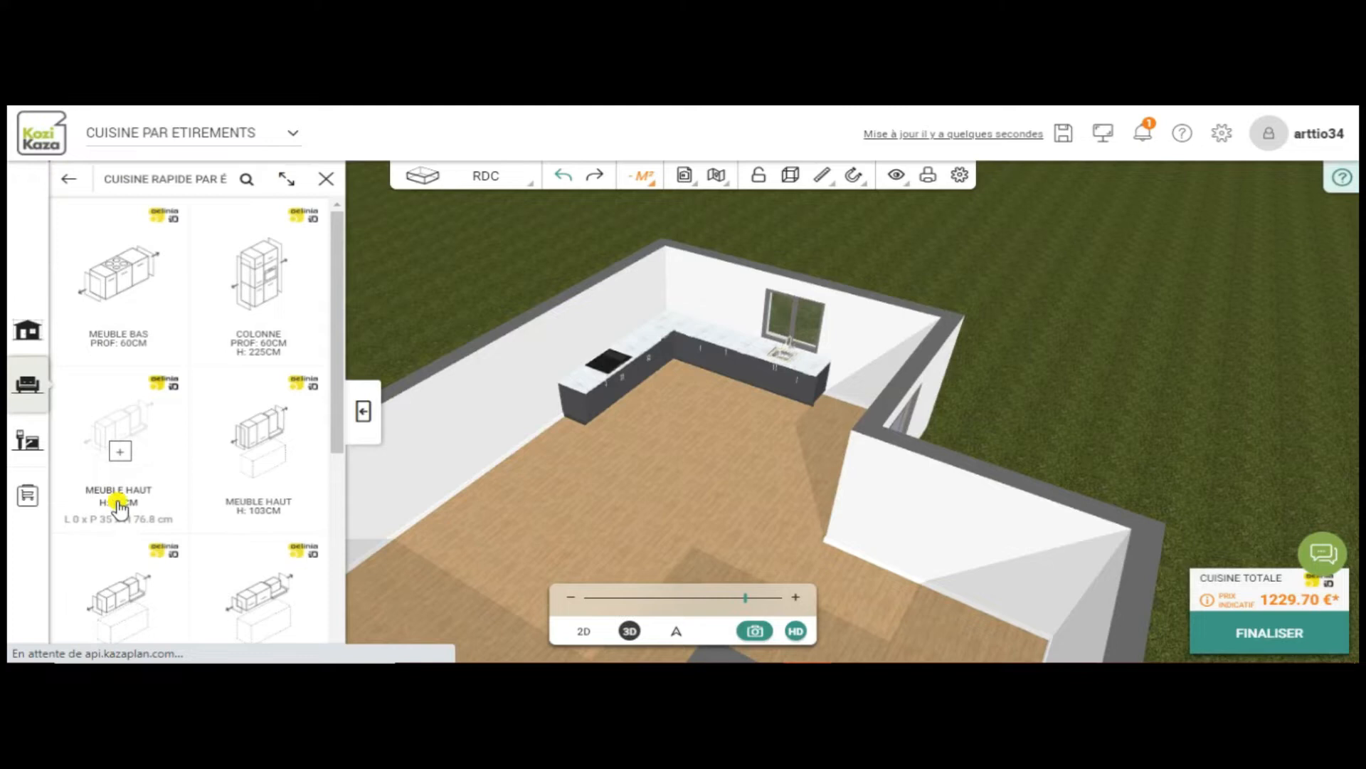
pyautogui.click(121, 456)
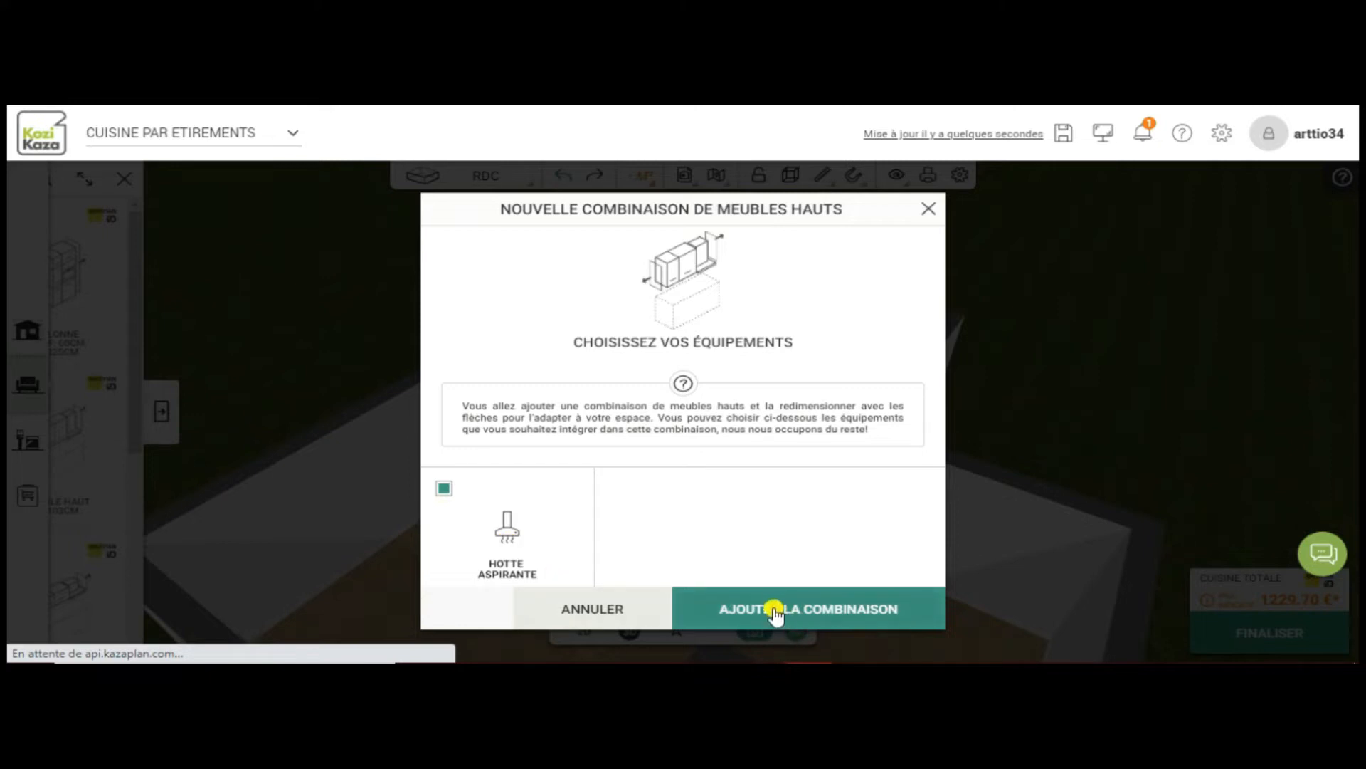
pyautogui.click(776, 619)
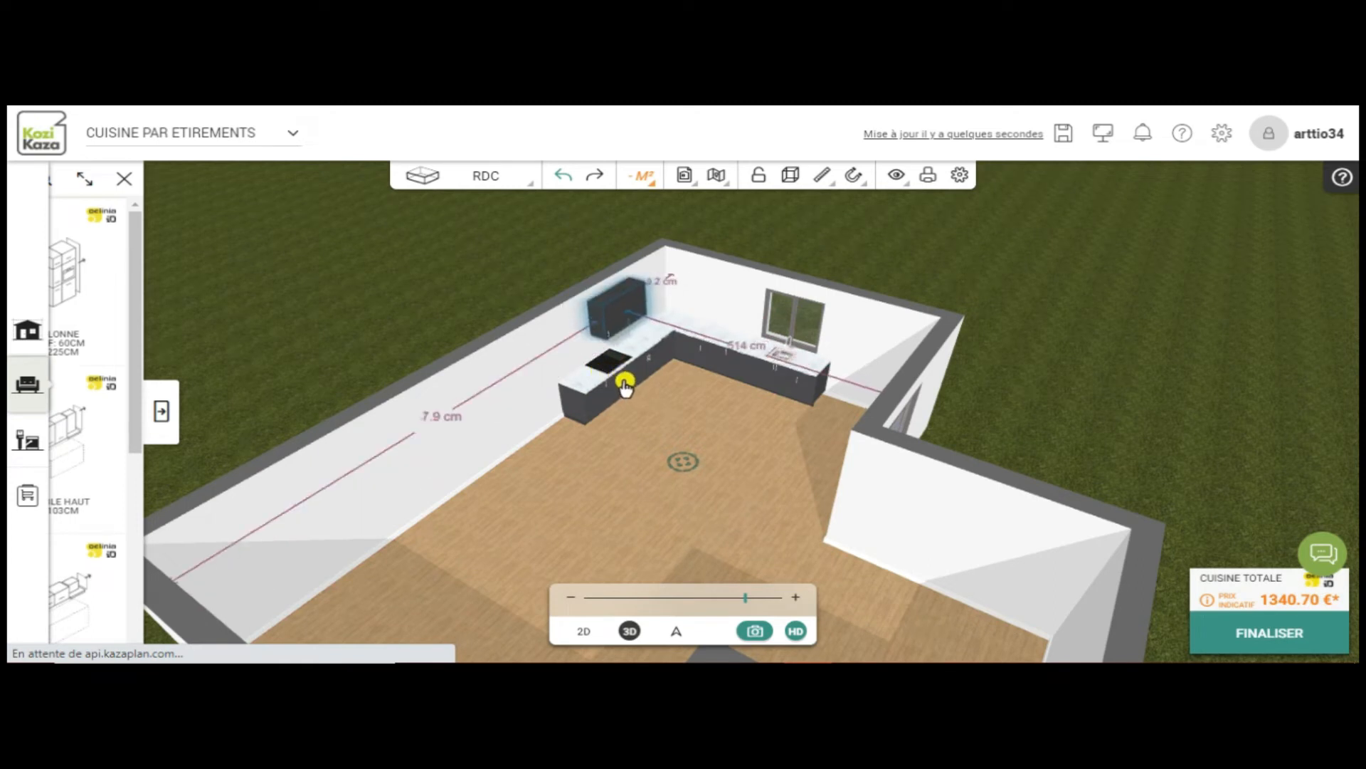
pyautogui.click(665, 403)
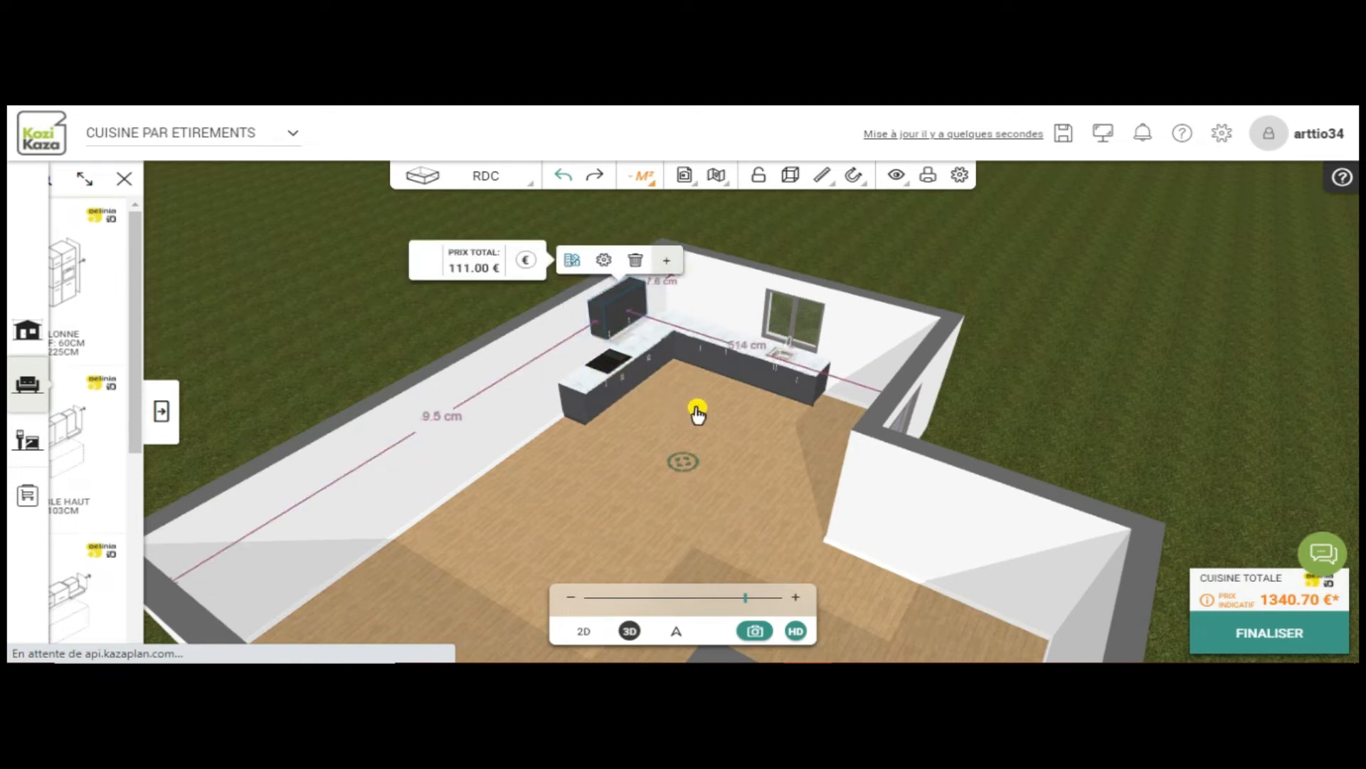
# - Stretch the wall units outward to align with the free end of the hob run, and inward to the room corner
pyautogui.moveTo(722, 482); pyautogui.dragTo(536, 442)
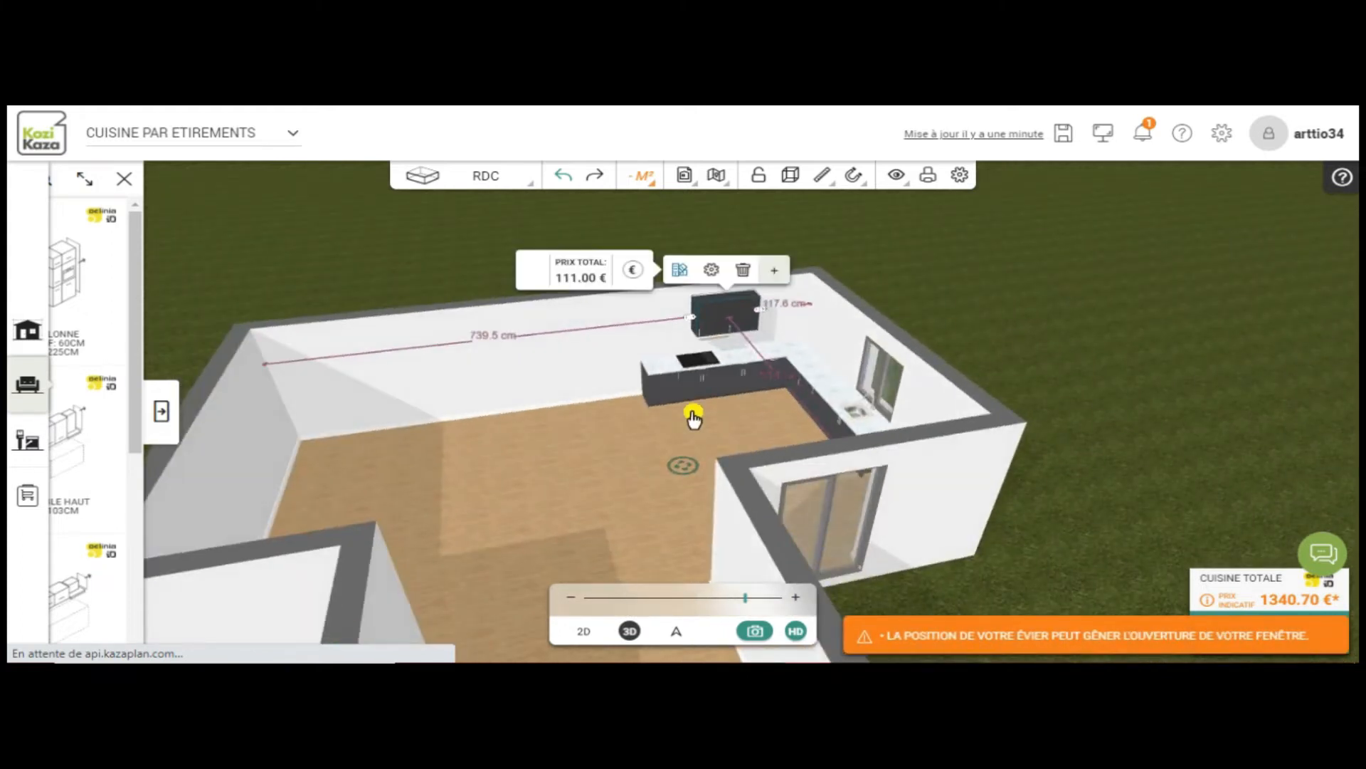
pyautogui.scroll(5, 693, 421)
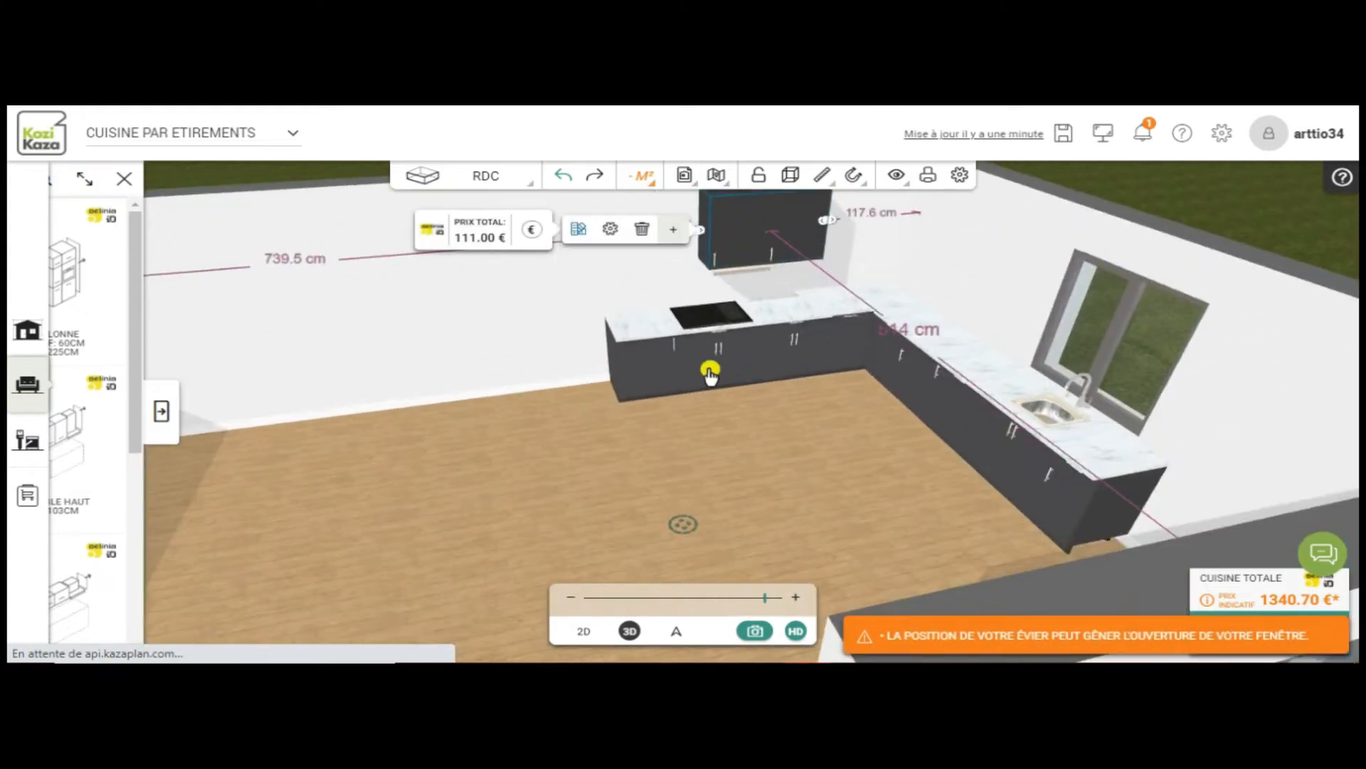
pyautogui.moveTo(759, 433); pyautogui.dragTo(734, 403)
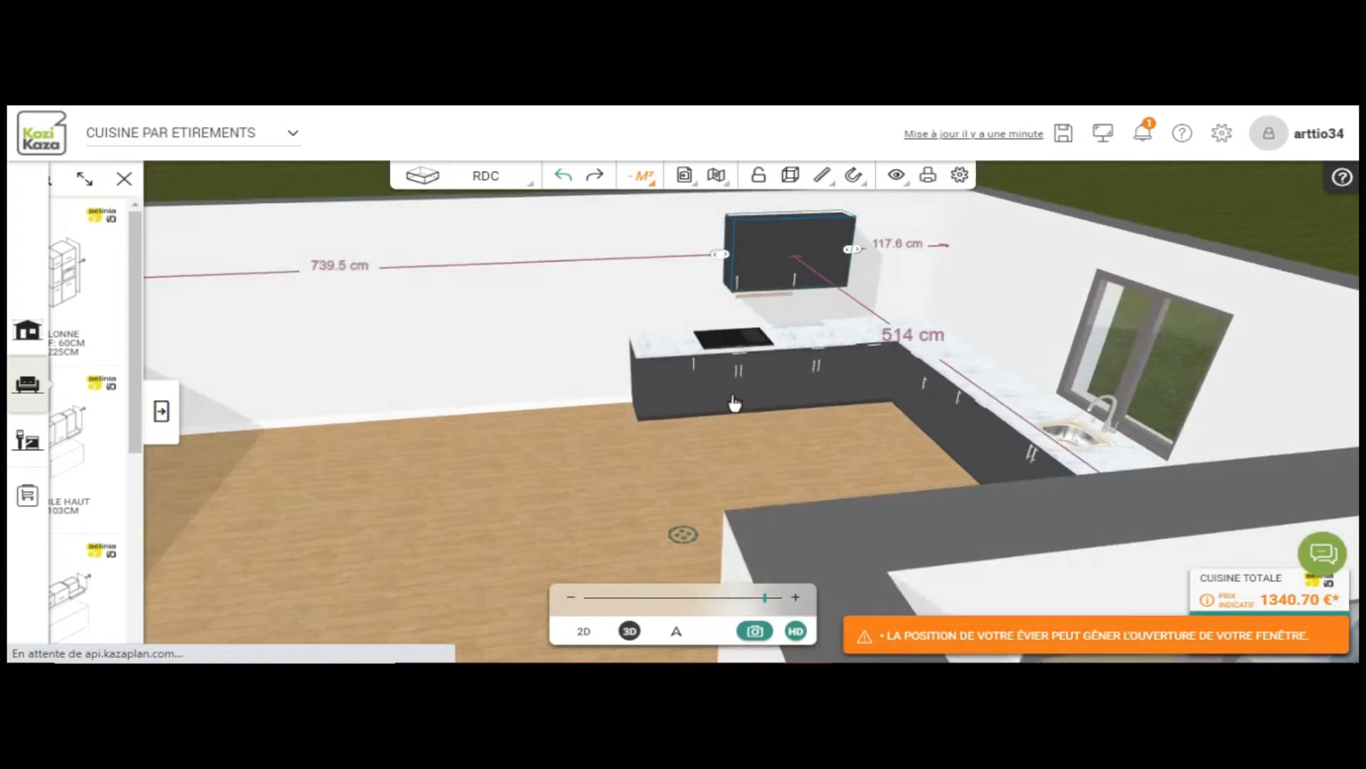
pyautogui.click(656, 356)
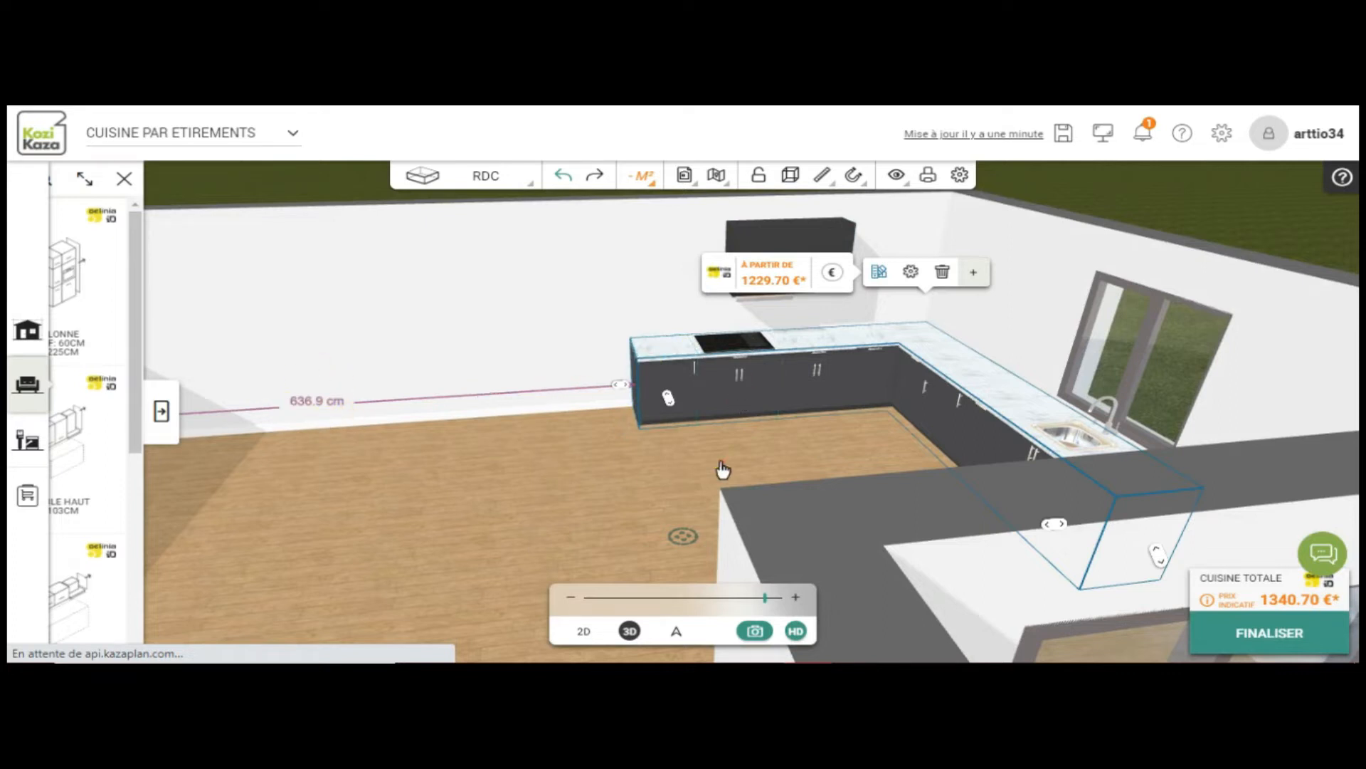
pyautogui.click(720, 467)
pyautogui.click(779, 263)
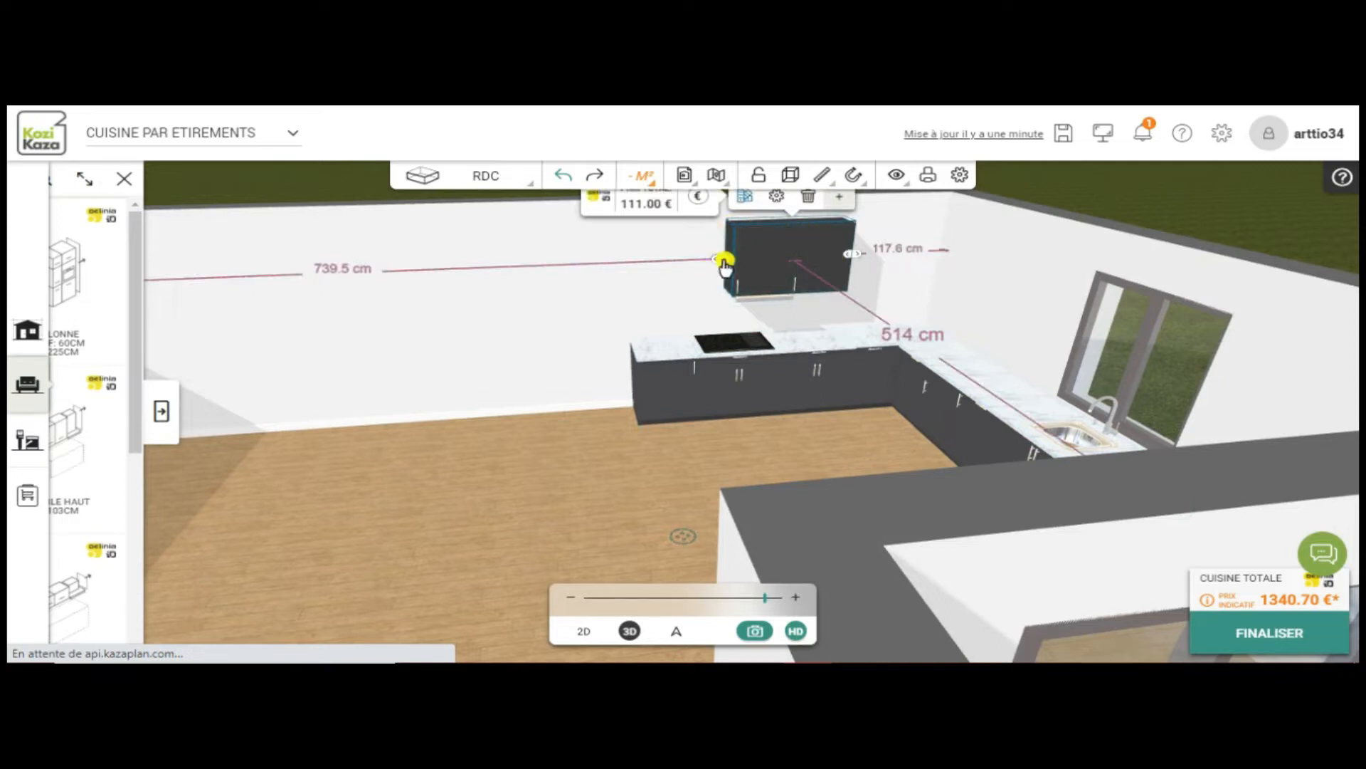
pyautogui.moveTo(711, 263); pyautogui.dragTo(646, 270)
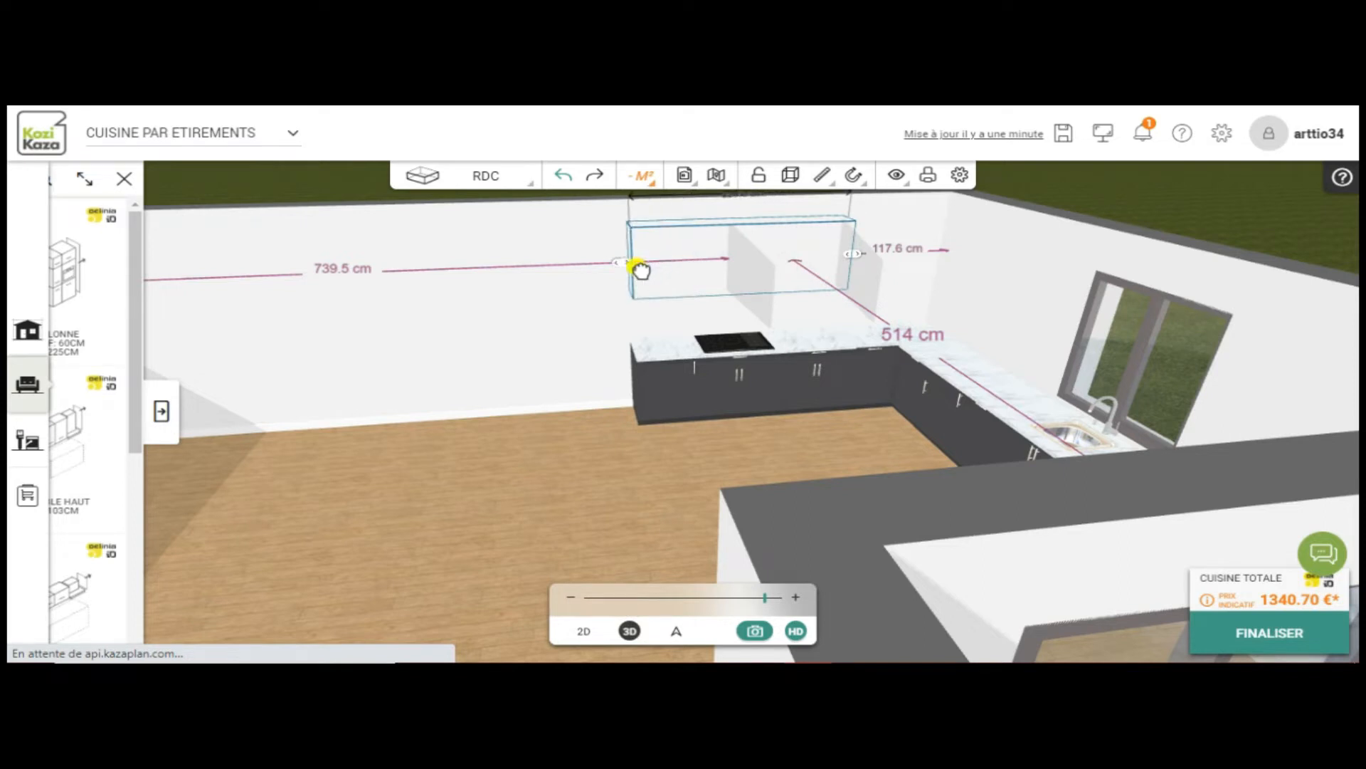
pyautogui.moveTo(641, 269); pyautogui.dragTo(639, 270)
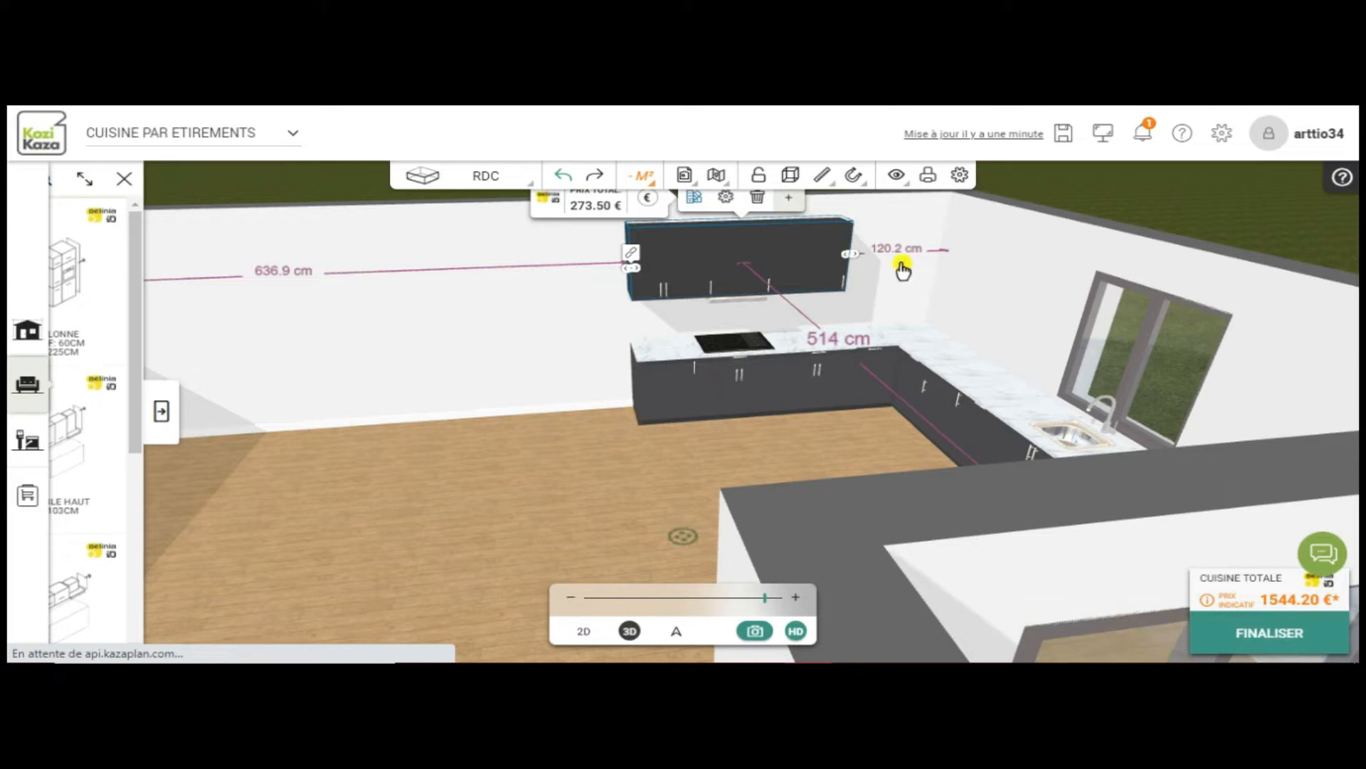
pyautogui.moveTo(854, 262); pyautogui.dragTo(944, 252)
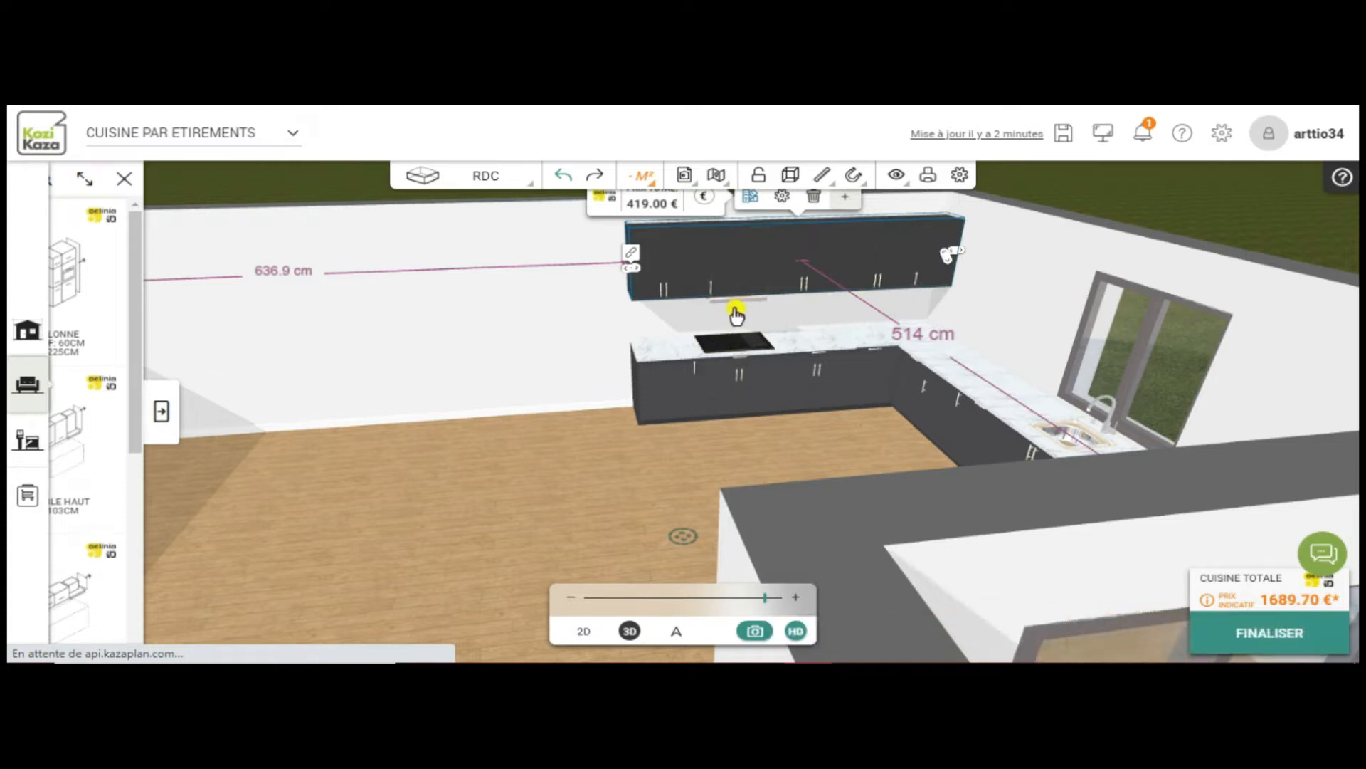
# - Examine the corner end of the wall units beside the window wall, and dismiss the sink position warning
pyautogui.moveTo(525, 448); pyautogui.dragTo(673, 444)
pyautogui.scroll(3, 809, 290)
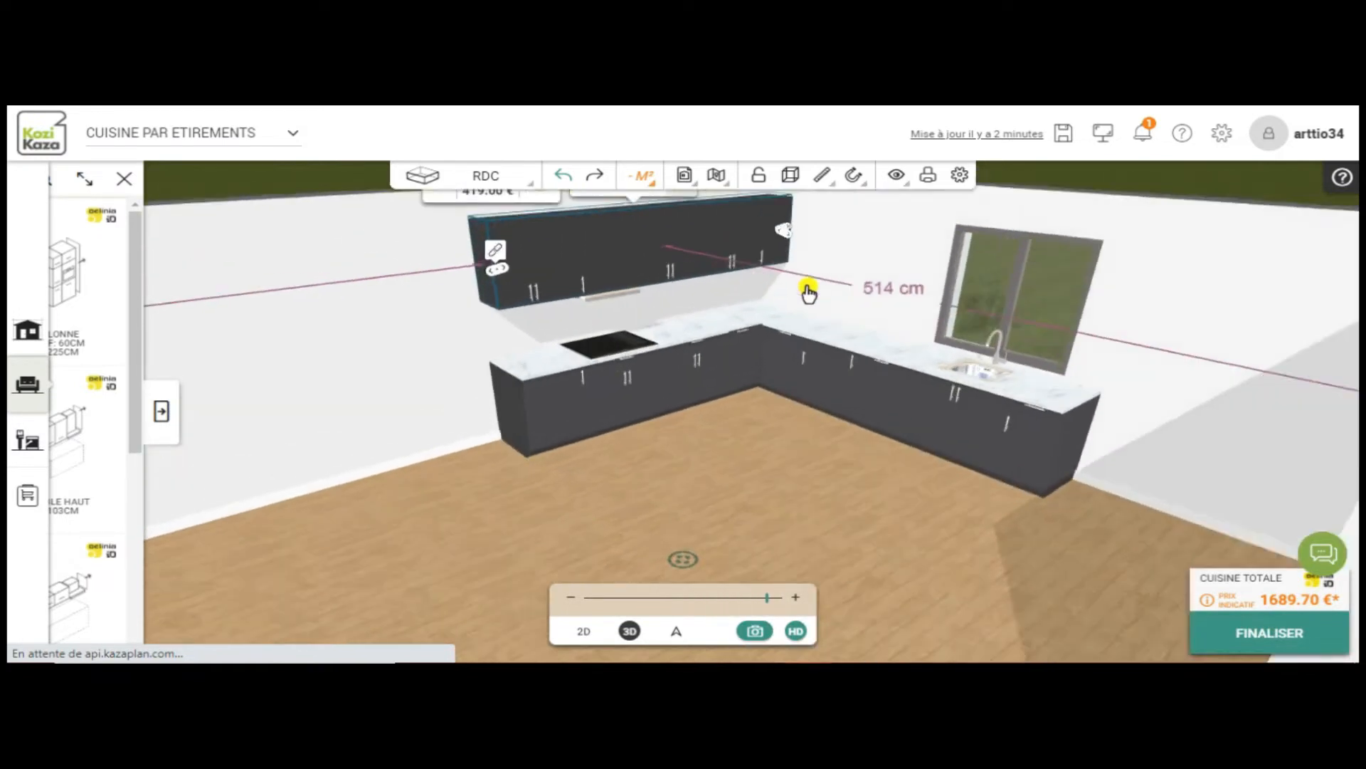
pyautogui.moveTo(754, 439); pyautogui.dragTo(756, 415)
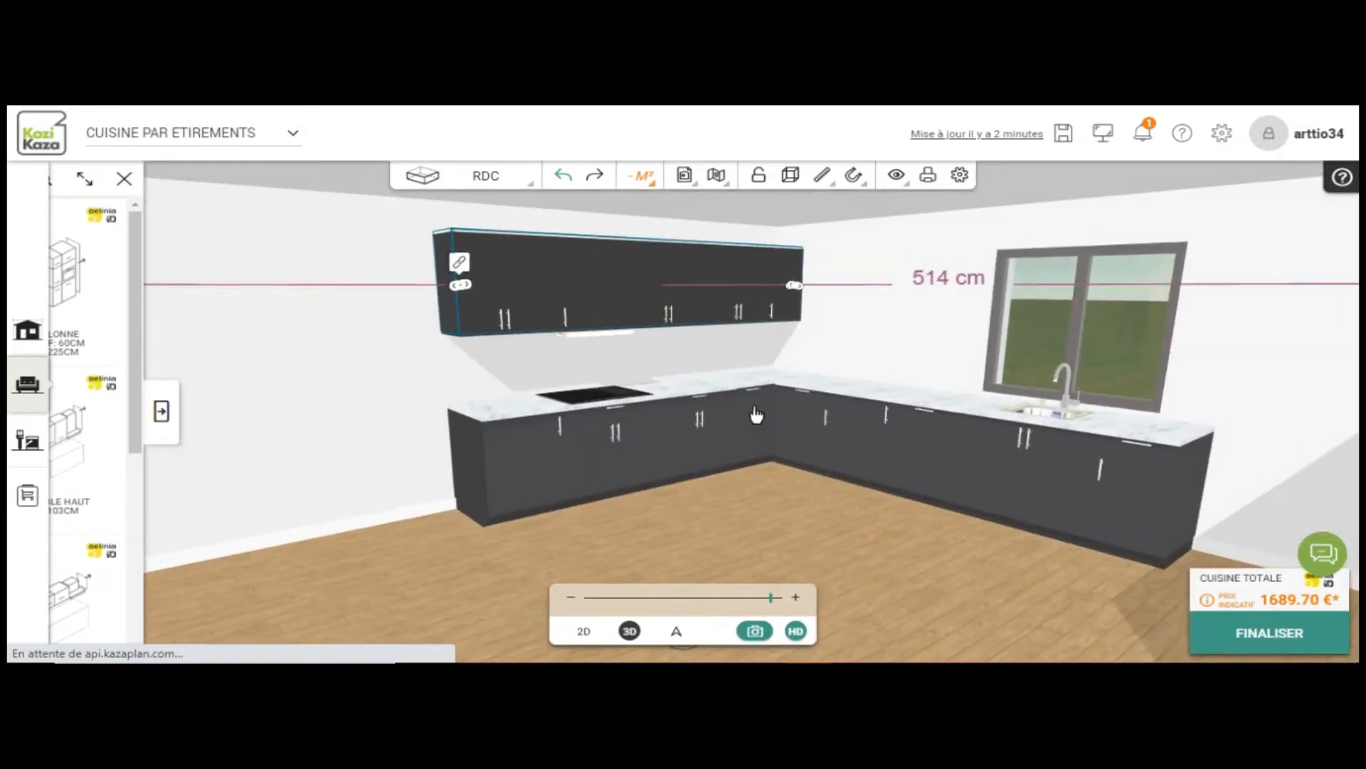
pyautogui.scroll(2, 807, 310)
pyautogui.scroll(2, 835, 235)
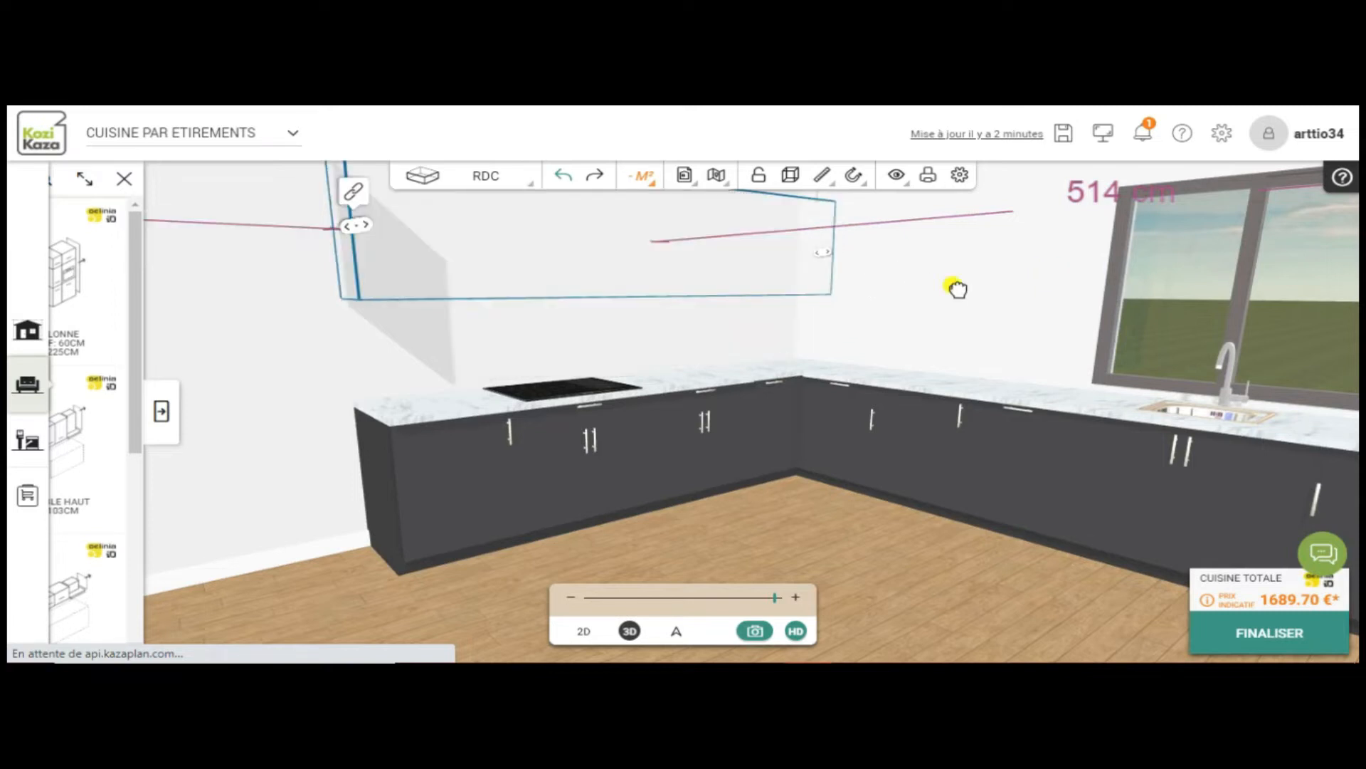
pyautogui.scroll(2, 910, 286)
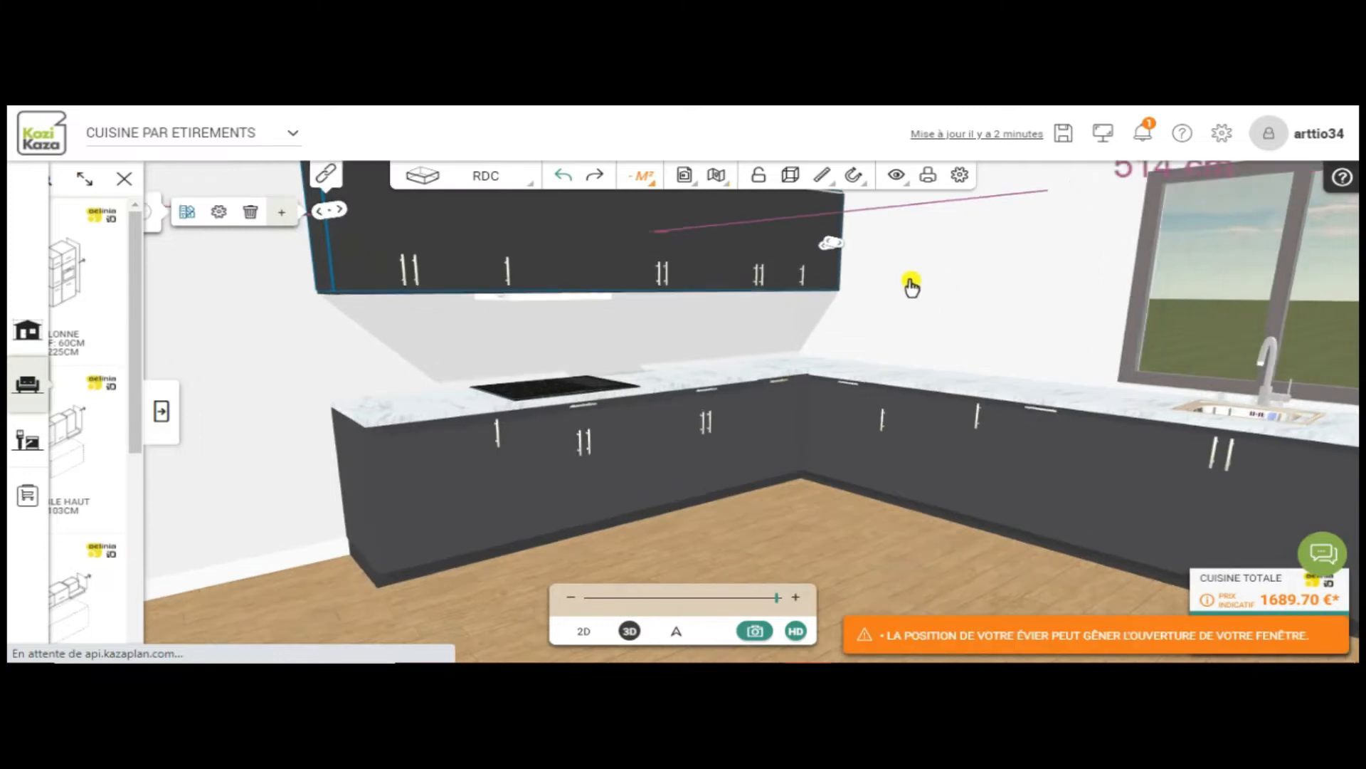
pyautogui.moveTo(918, 291); pyautogui.dragTo(915, 259)
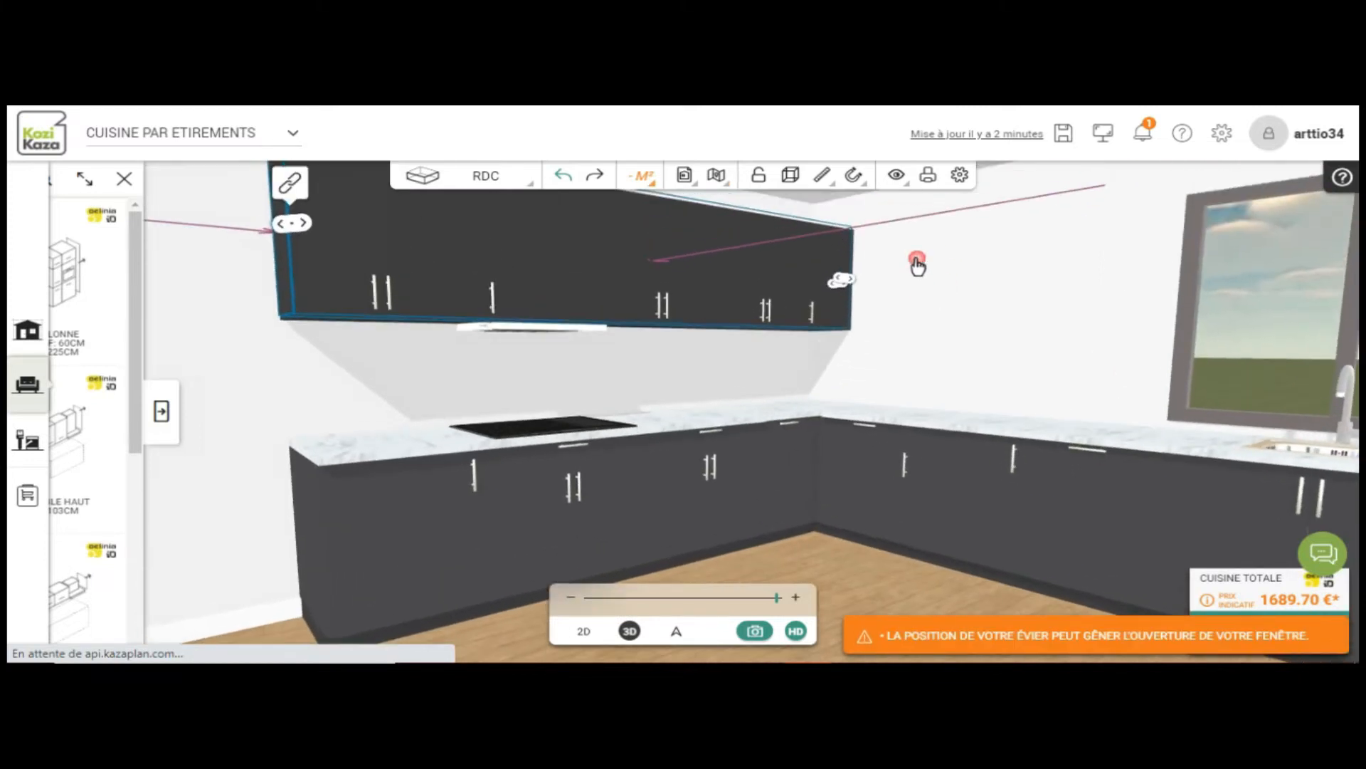
pyautogui.click(960, 640)
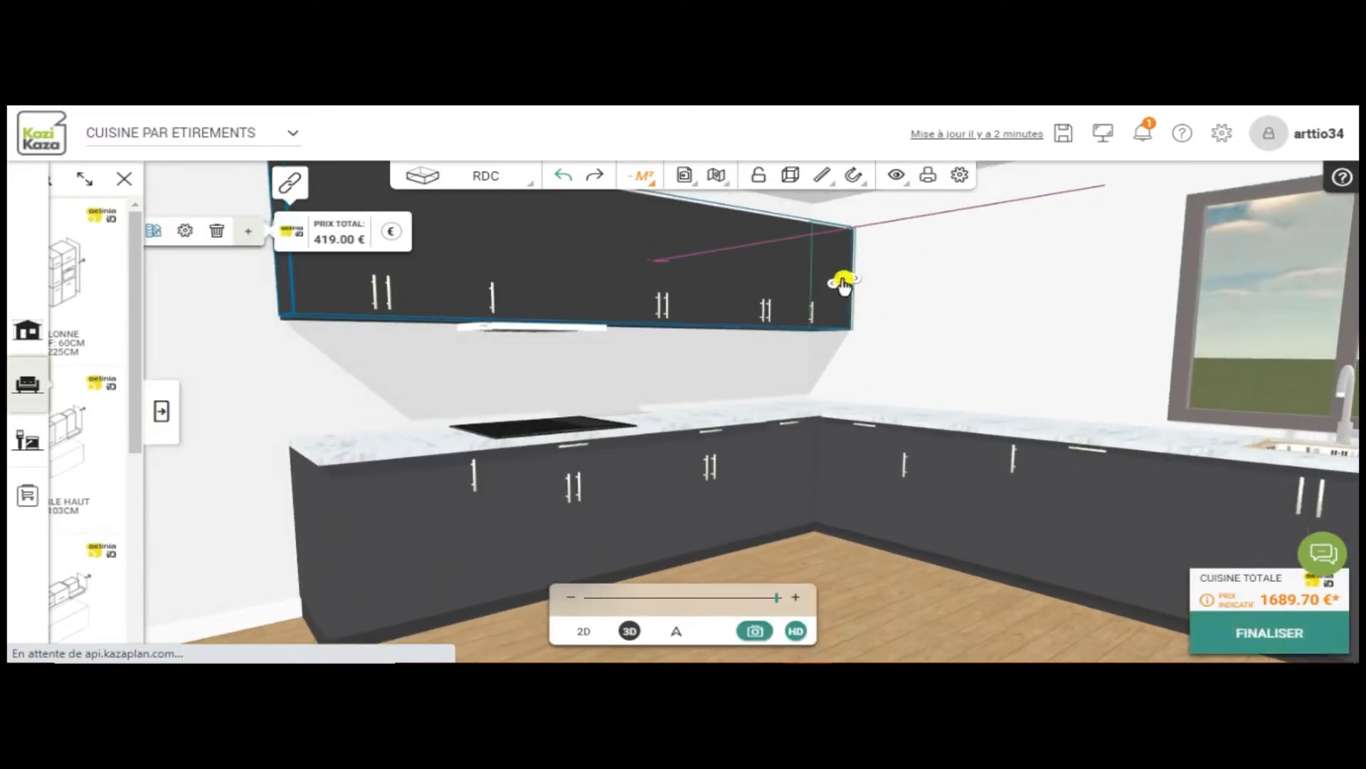
# - Stretch the wall units around the room corner and along the window wall, stopping just short of the window
pyautogui.moveTo(847, 284); pyautogui.dragTo(852, 287)
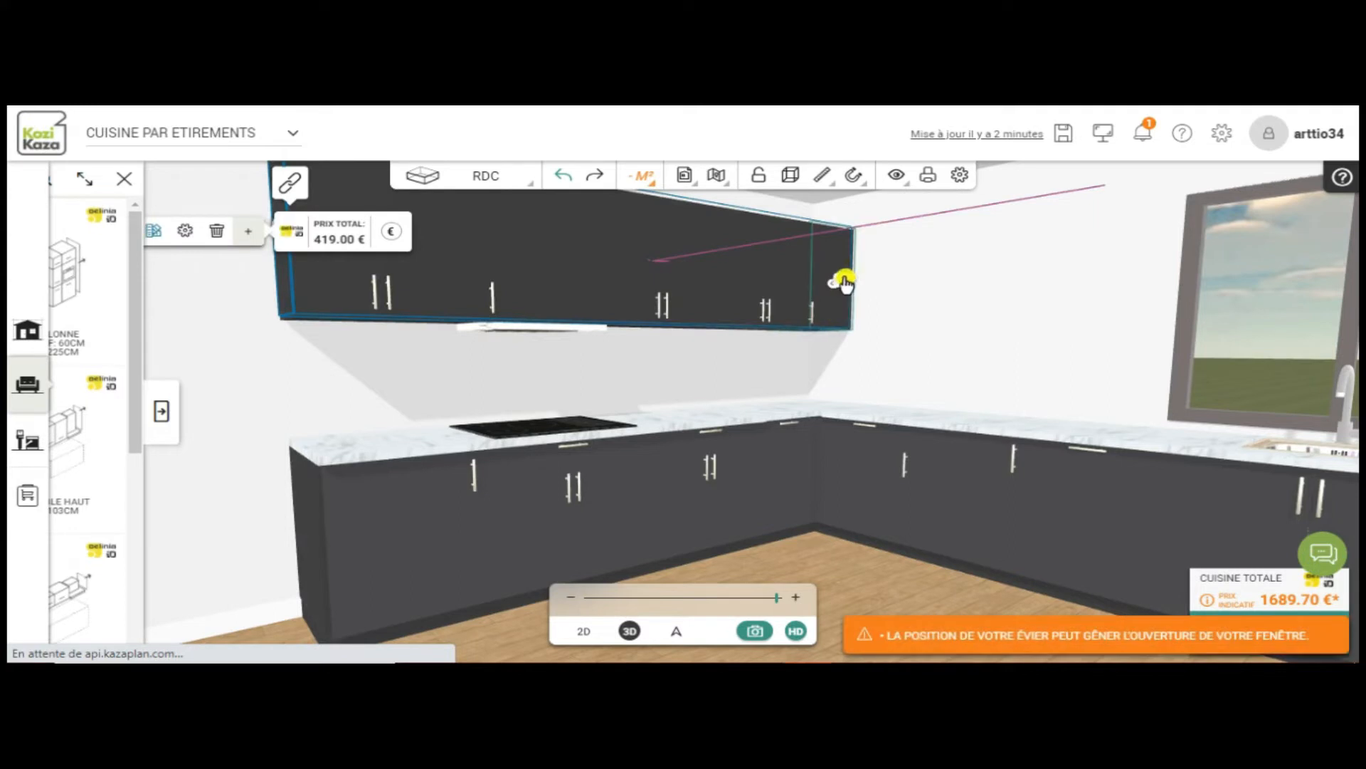
pyautogui.moveTo(852, 282); pyautogui.dragTo(1302, 291)
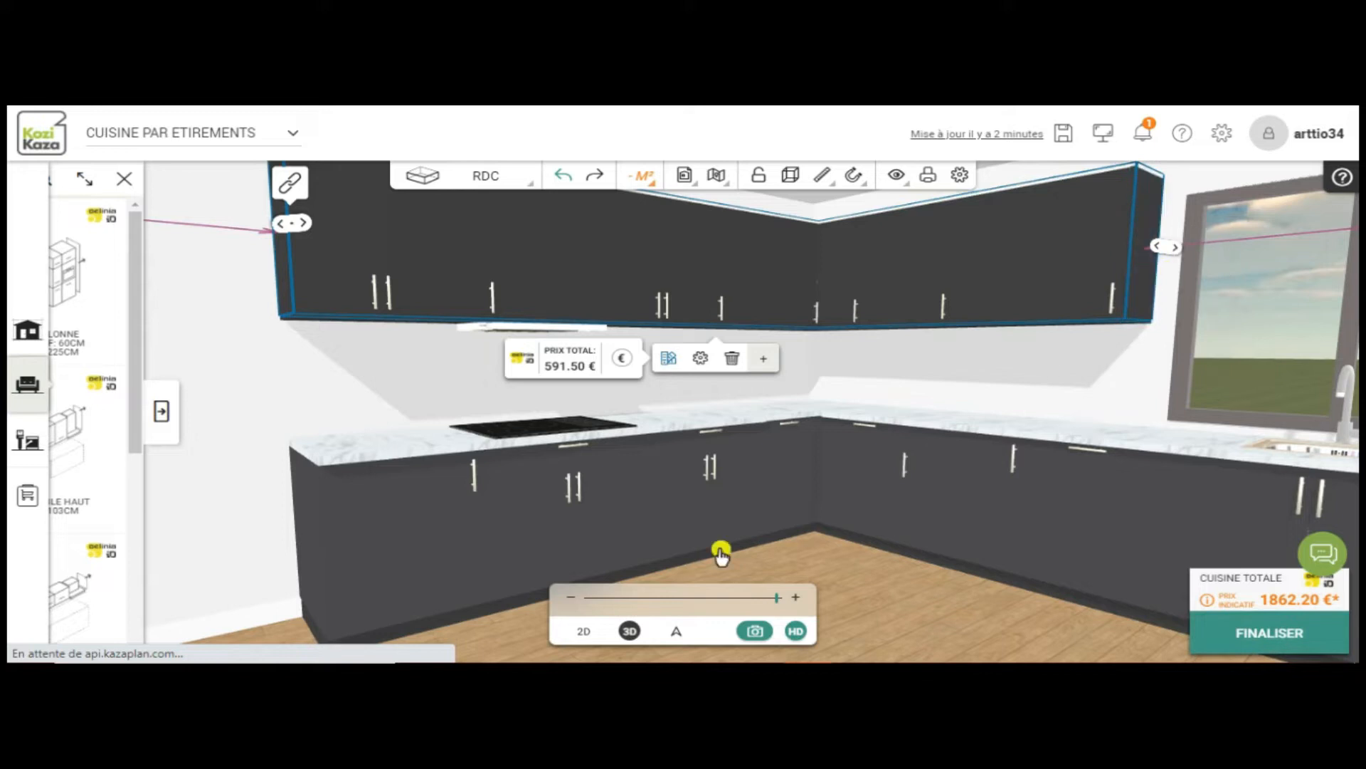
# - Try to stretch the free end of the wall units up to the window edge in the 2D plan
pyautogui.click(584, 631)
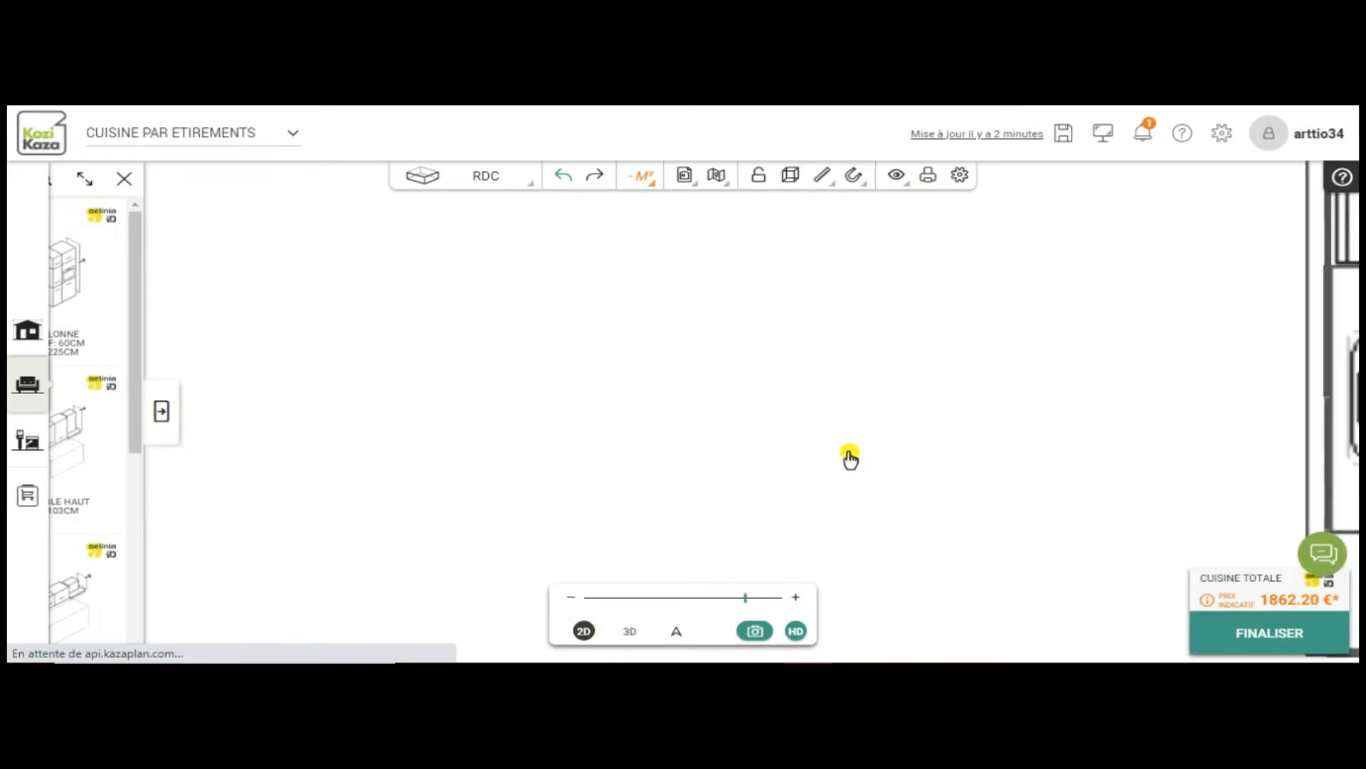
pyautogui.scroll(-3, 854, 453)
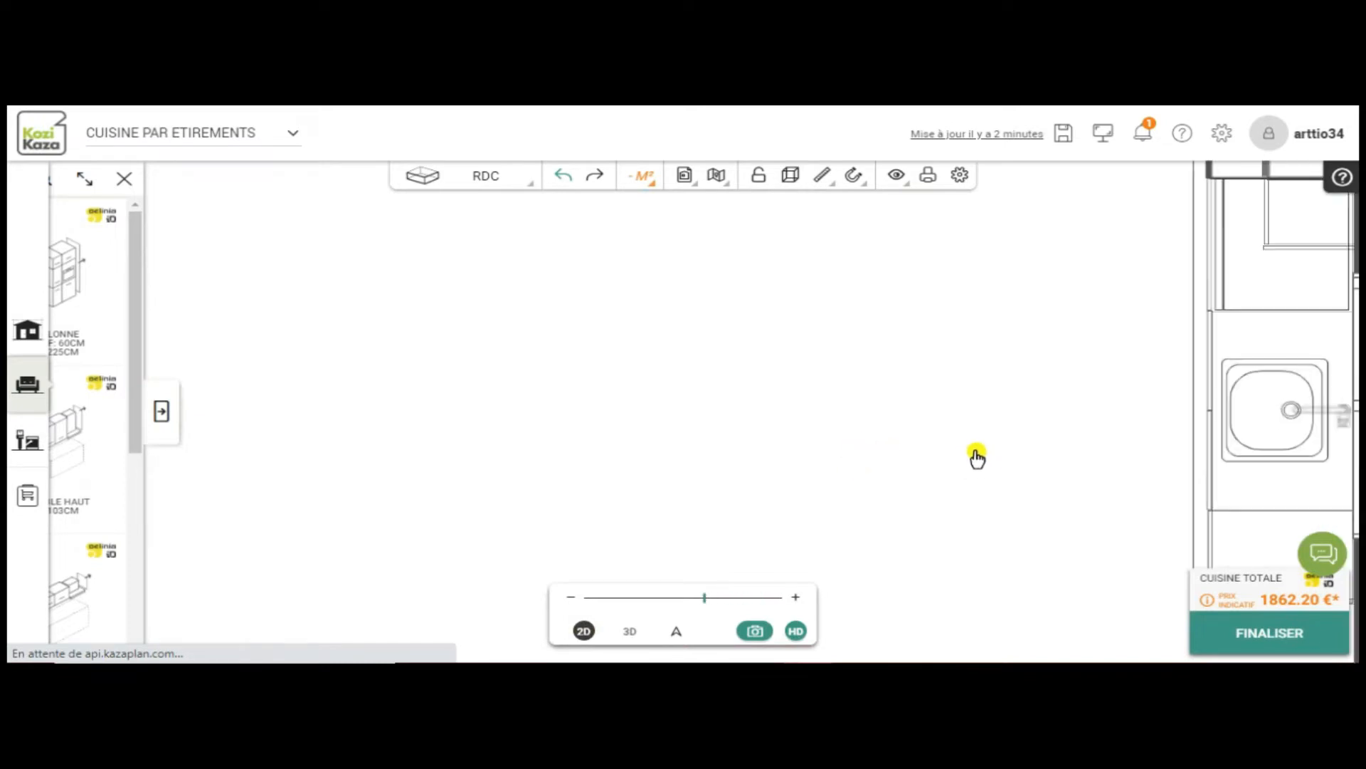
pyautogui.click(825, 400)
pyautogui.scroll(-2, 886, 405)
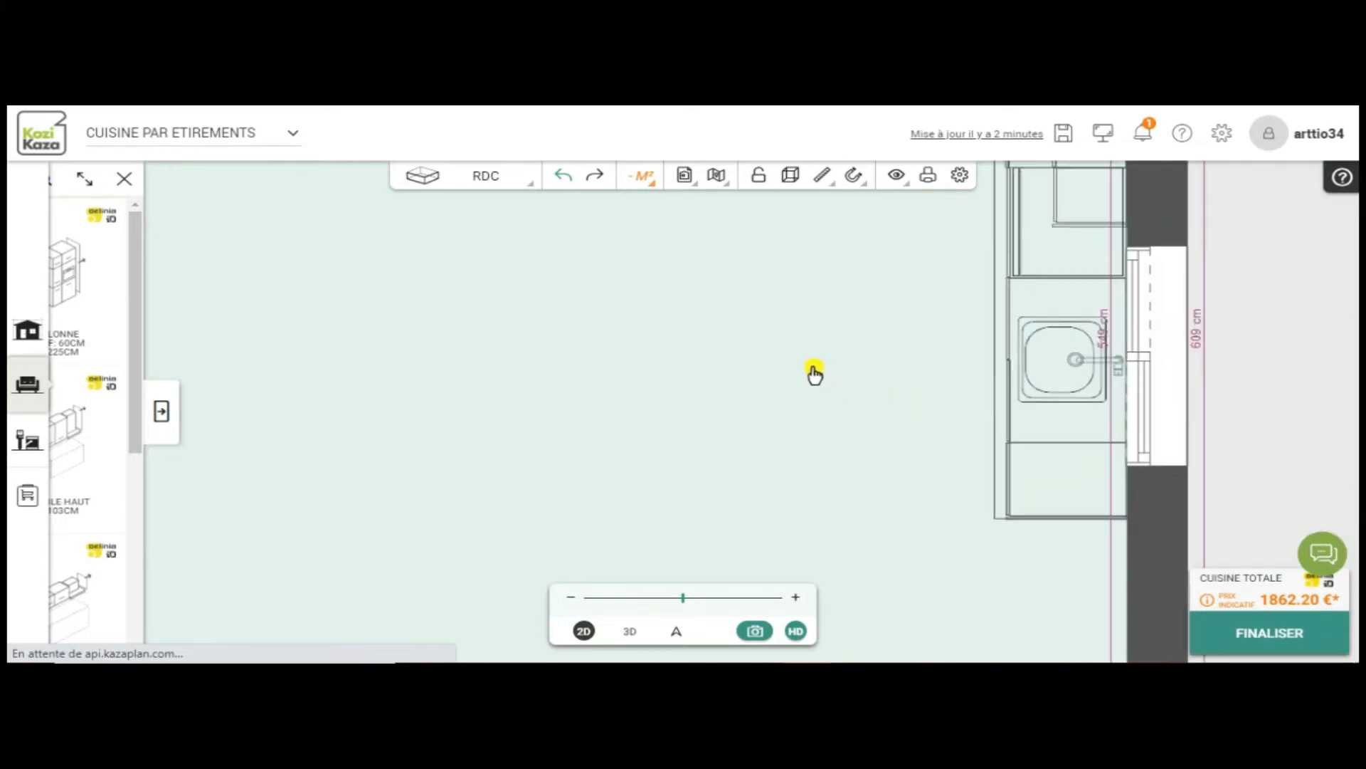
pyautogui.scroll(-1, 814, 373)
pyautogui.moveTo(812, 348); pyautogui.dragTo(567, 531)
pyautogui.scroll(-4, 561, 329)
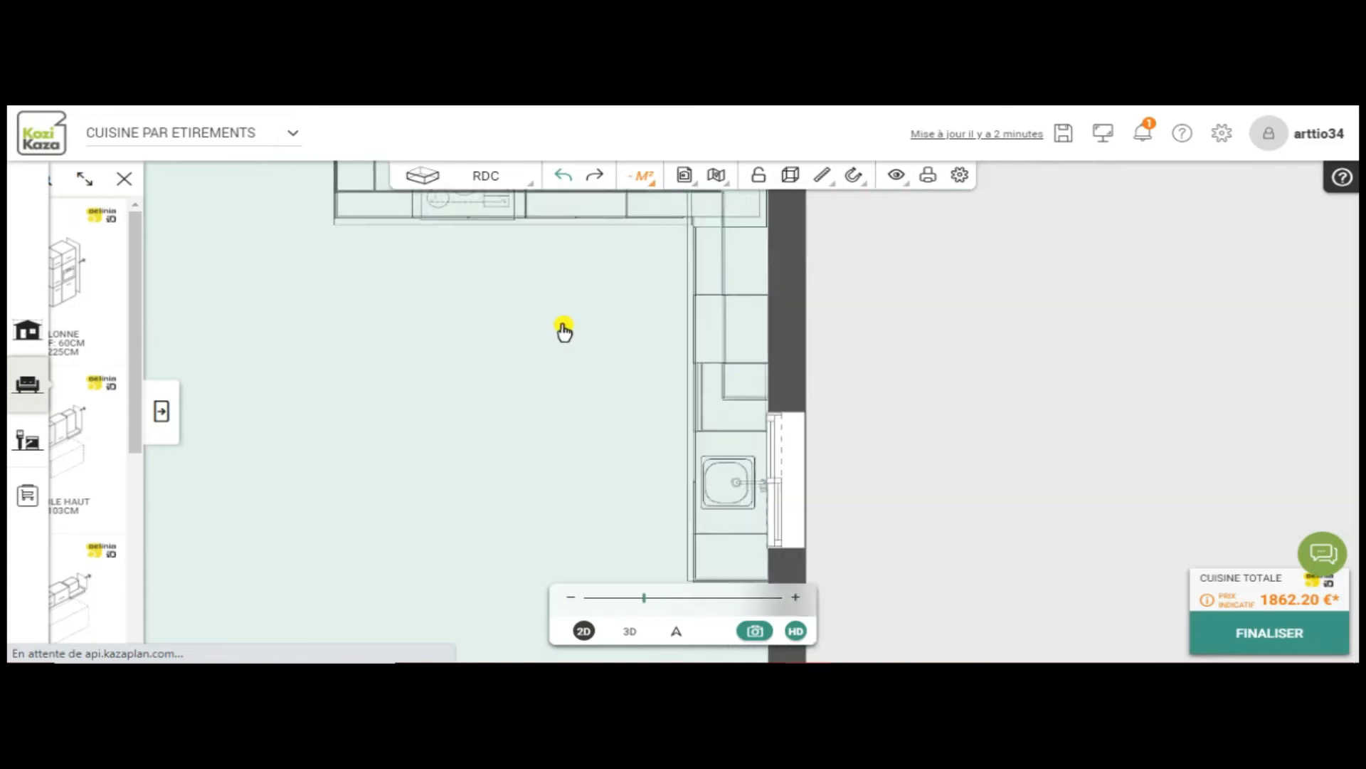
pyautogui.click(814, 397)
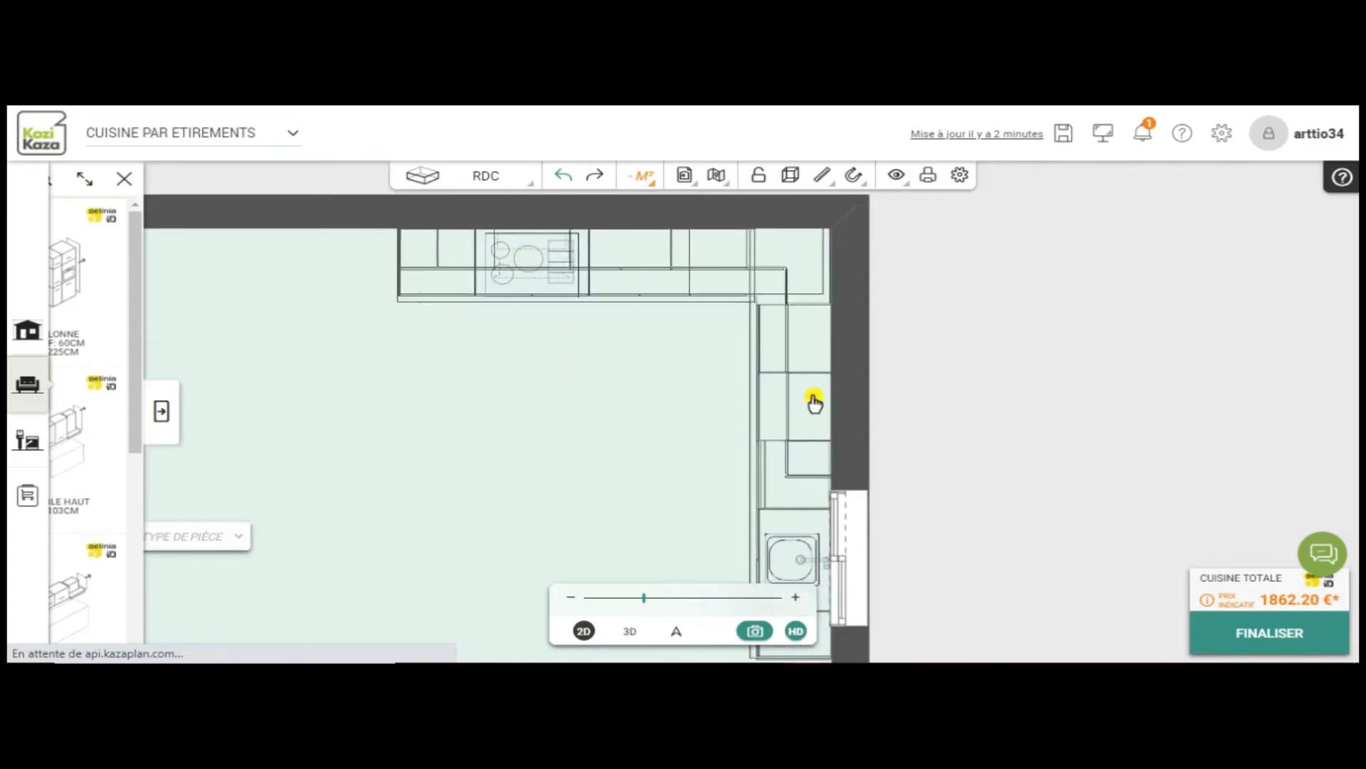
pyautogui.click(813, 400)
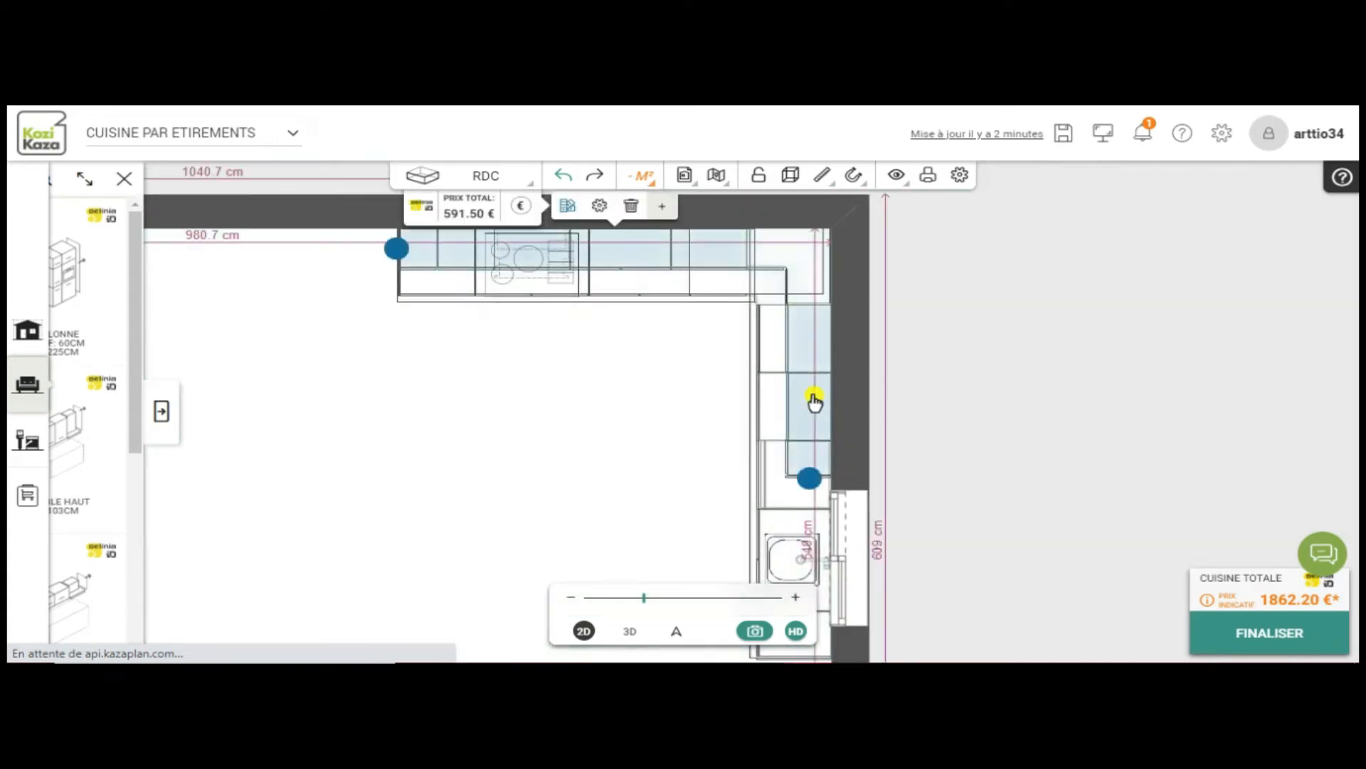
pyautogui.moveTo(812, 490); pyautogui.dragTo(811, 489)
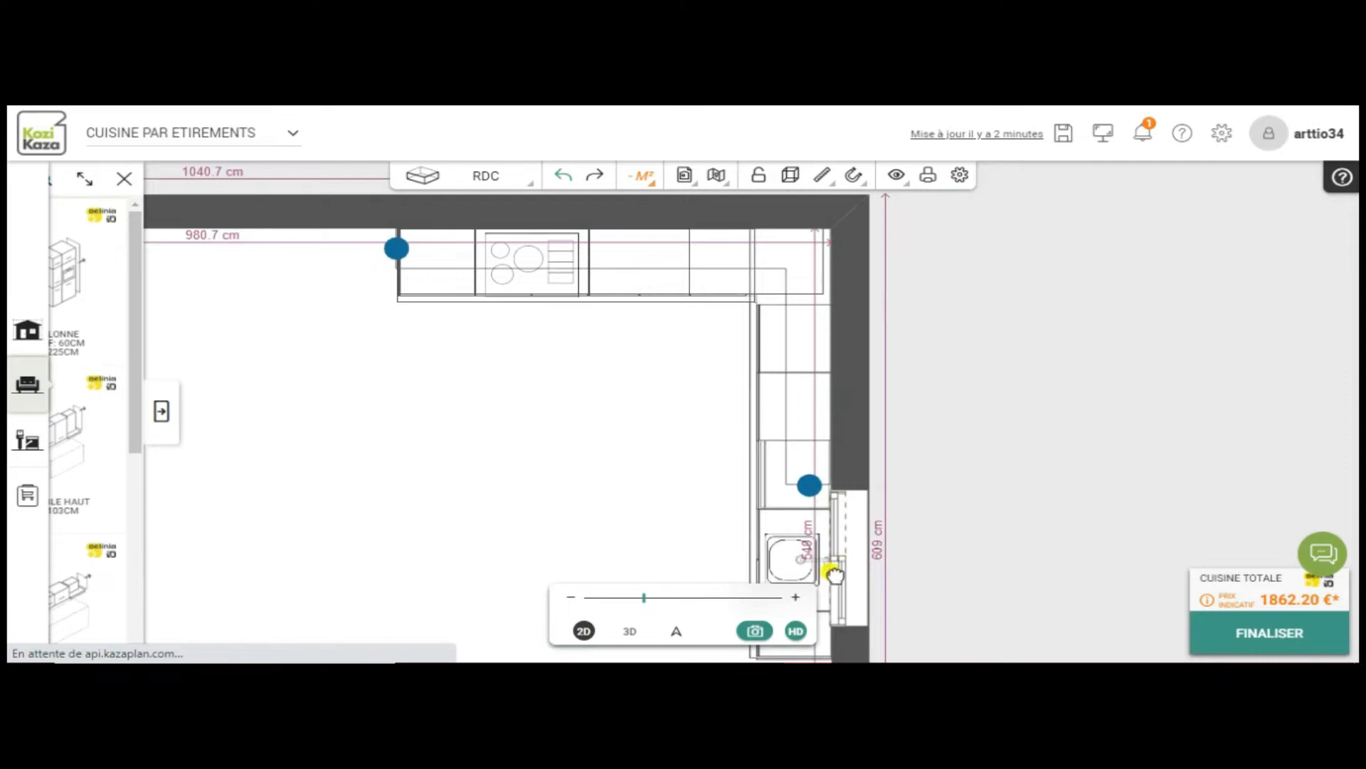
pyautogui.moveTo(824, 490); pyautogui.dragTo(815, 482)
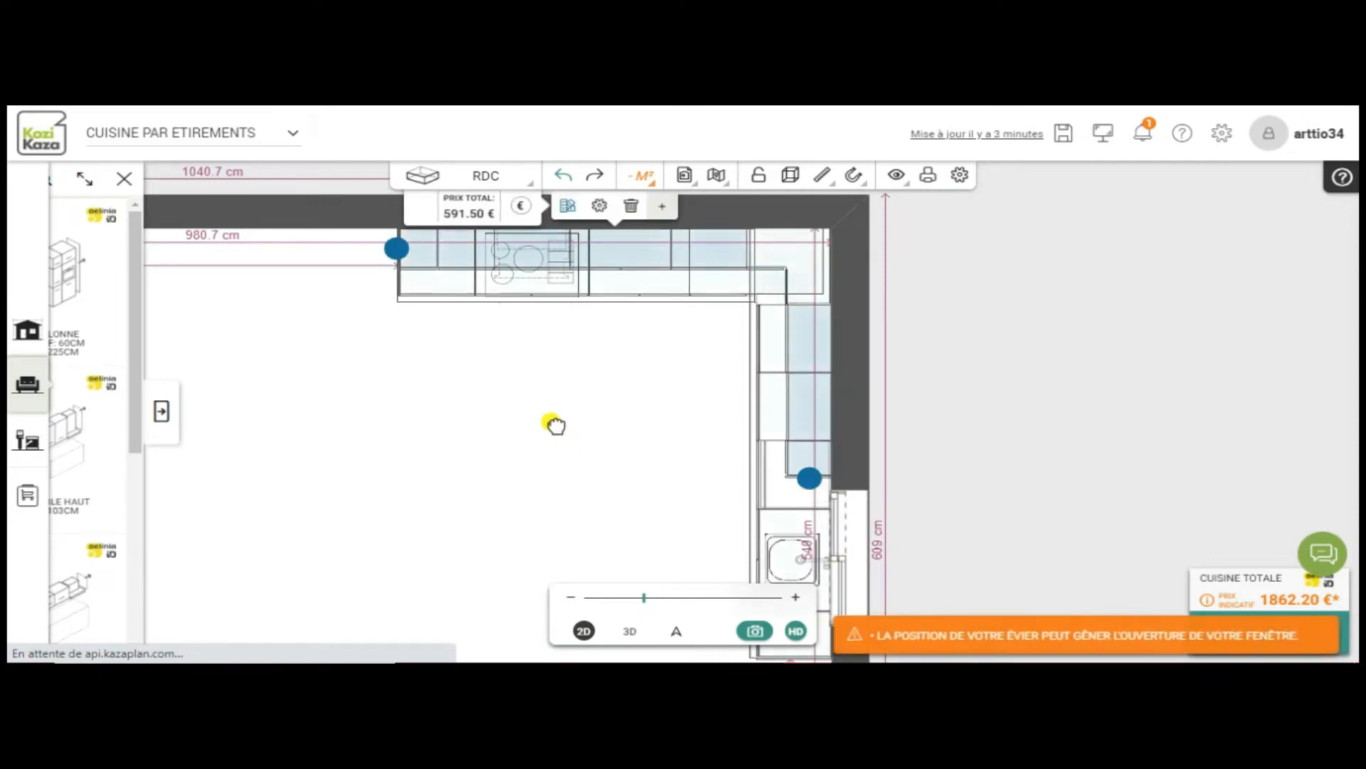
# - Show the kitchen in 3D and lock the wall unit combination
pyautogui.click(629, 597)
pyautogui.click(629, 631)
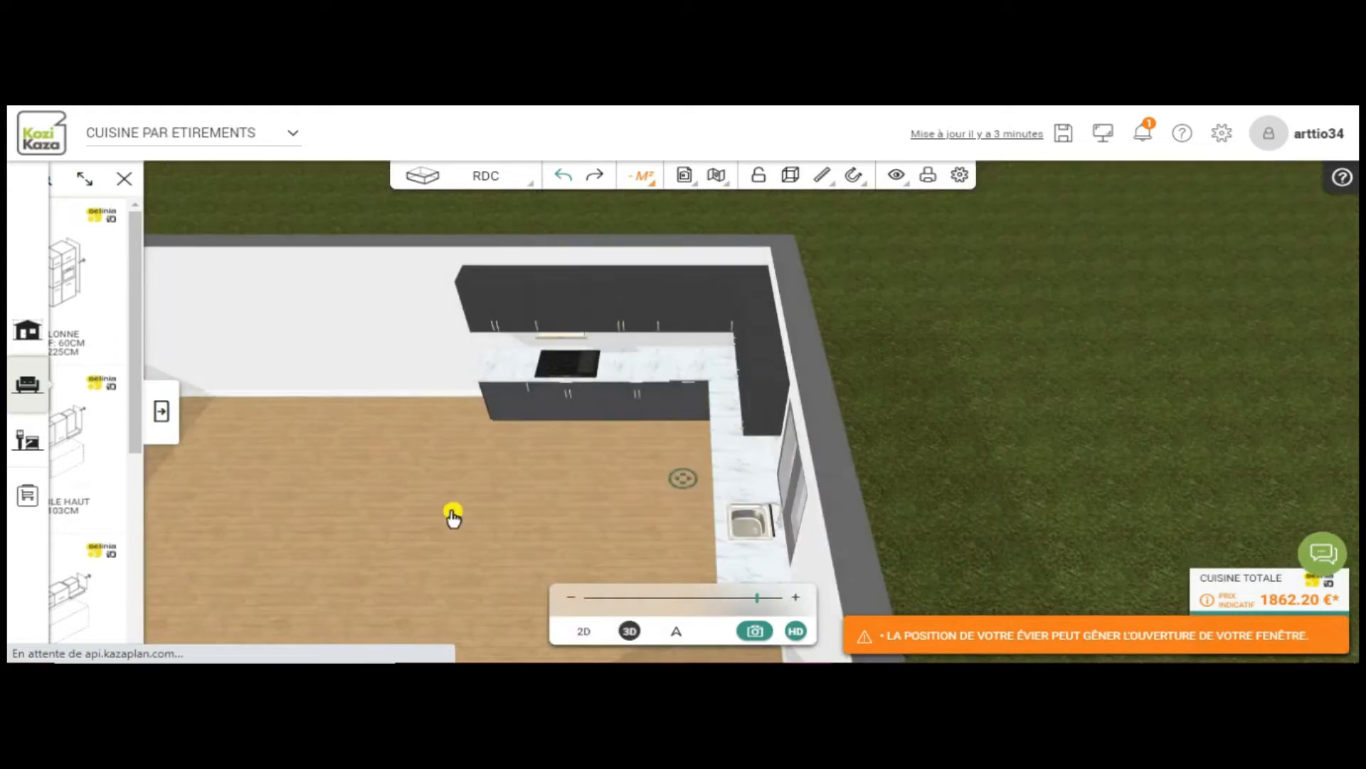
pyautogui.moveTo(449, 506); pyautogui.dragTo(600, 482)
pyautogui.click(577, 333)
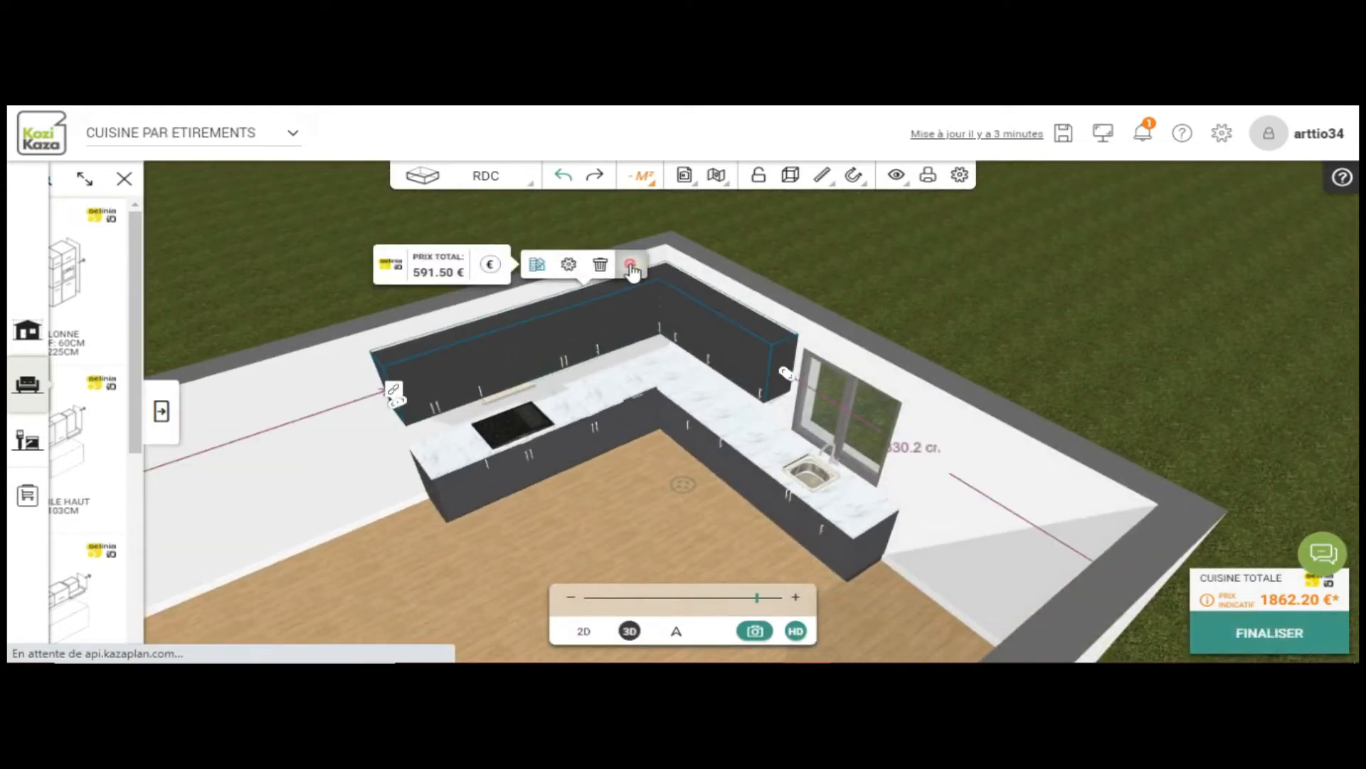
pyautogui.click(630, 266)
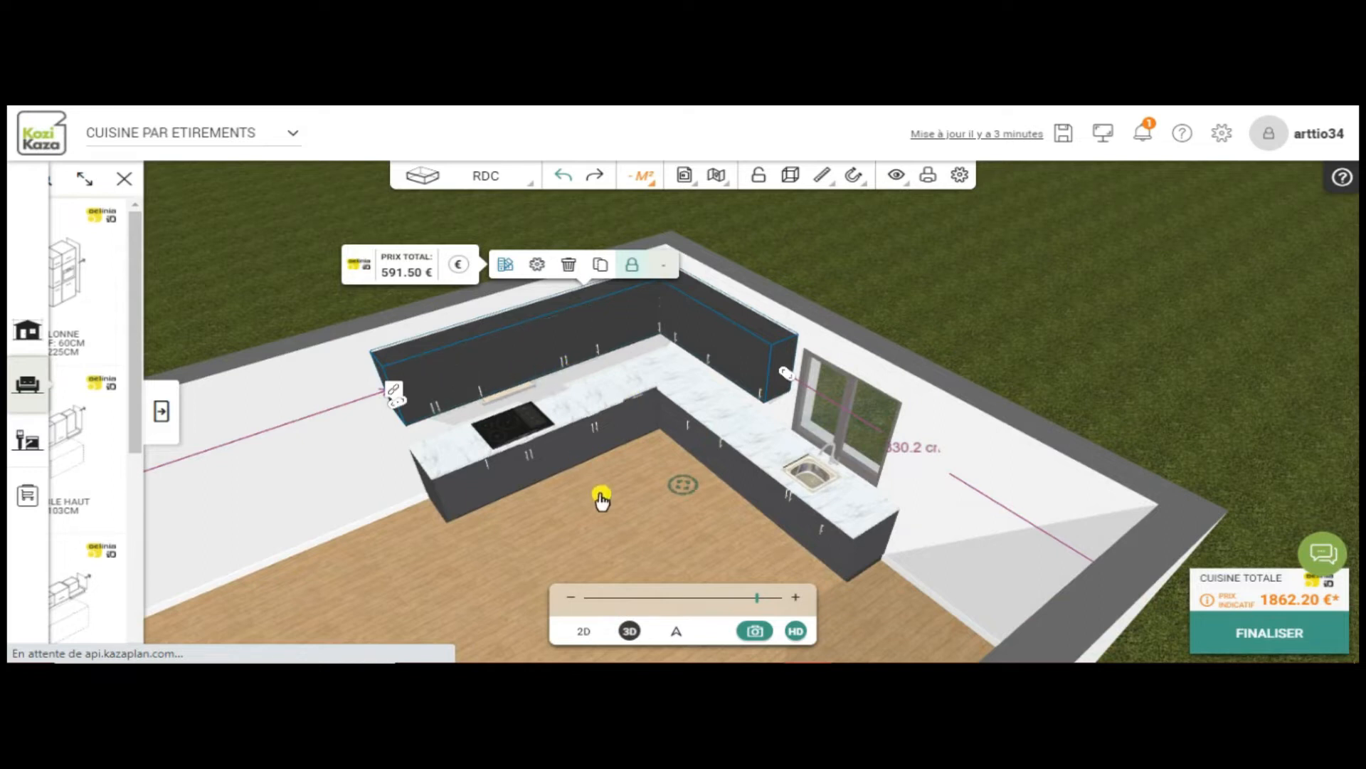
pyautogui.moveTo(616, 520); pyautogui.dragTo(899, 487)
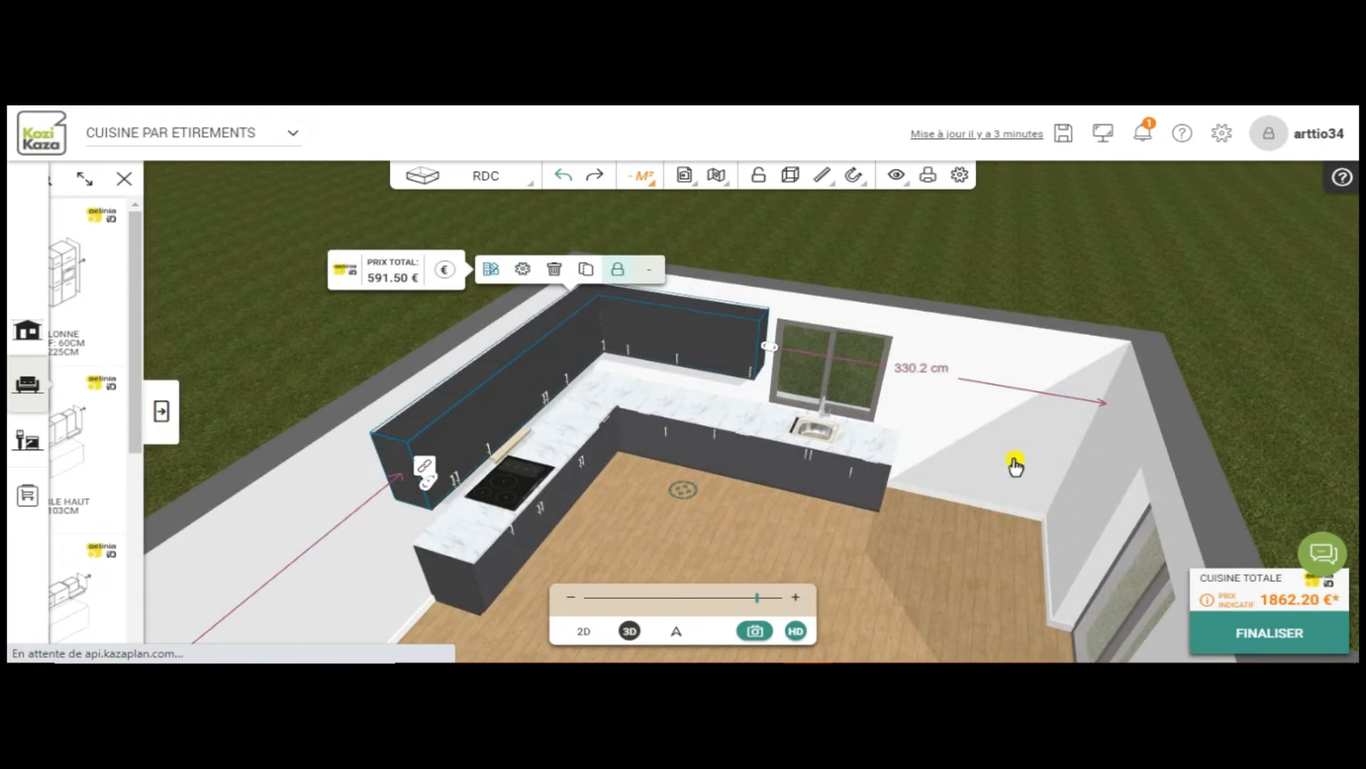
# - Add a 60 cm deep, 225 cm high COLONNE combination with FOUR, RÉFRIGÉRATEUR and MICRO-ONDES, and place it near the sink run
pyautogui.click(161, 411)
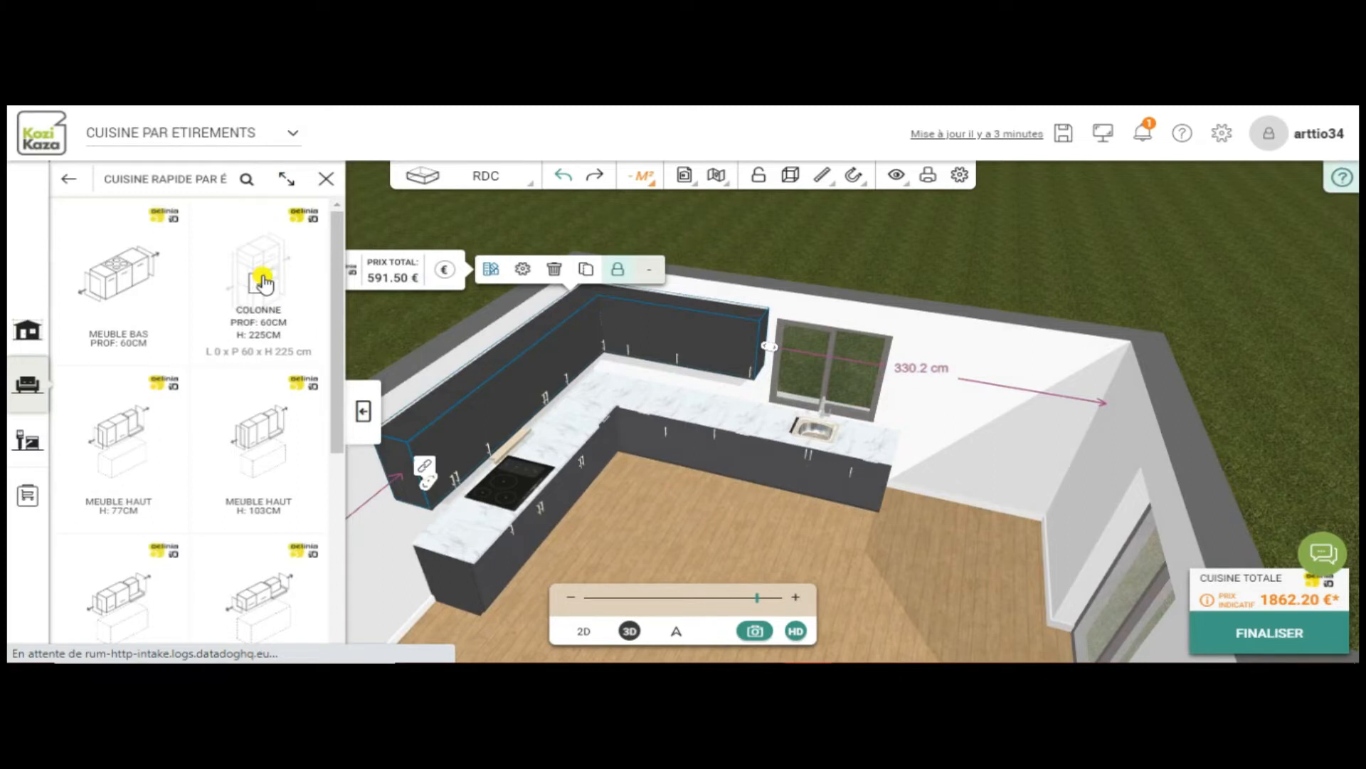
pyautogui.click(263, 283)
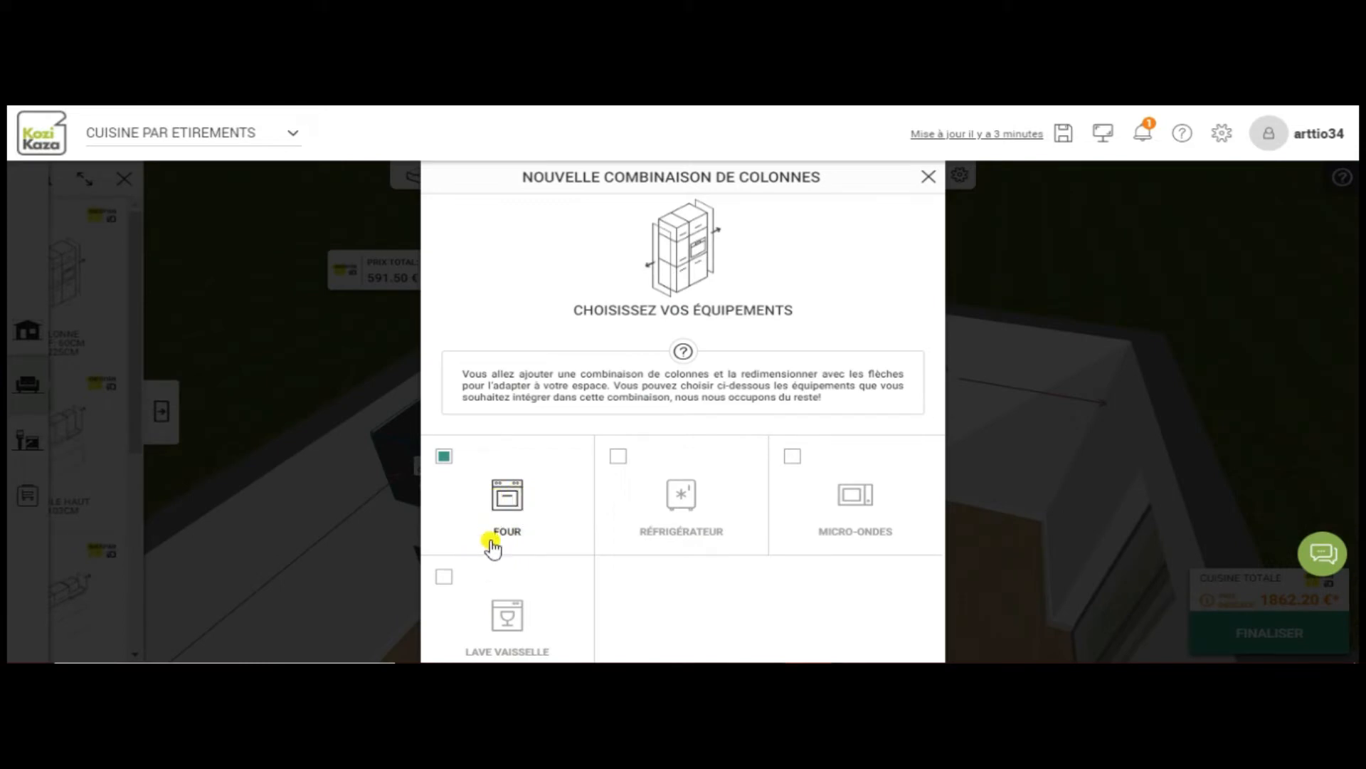
pyautogui.click(619, 456)
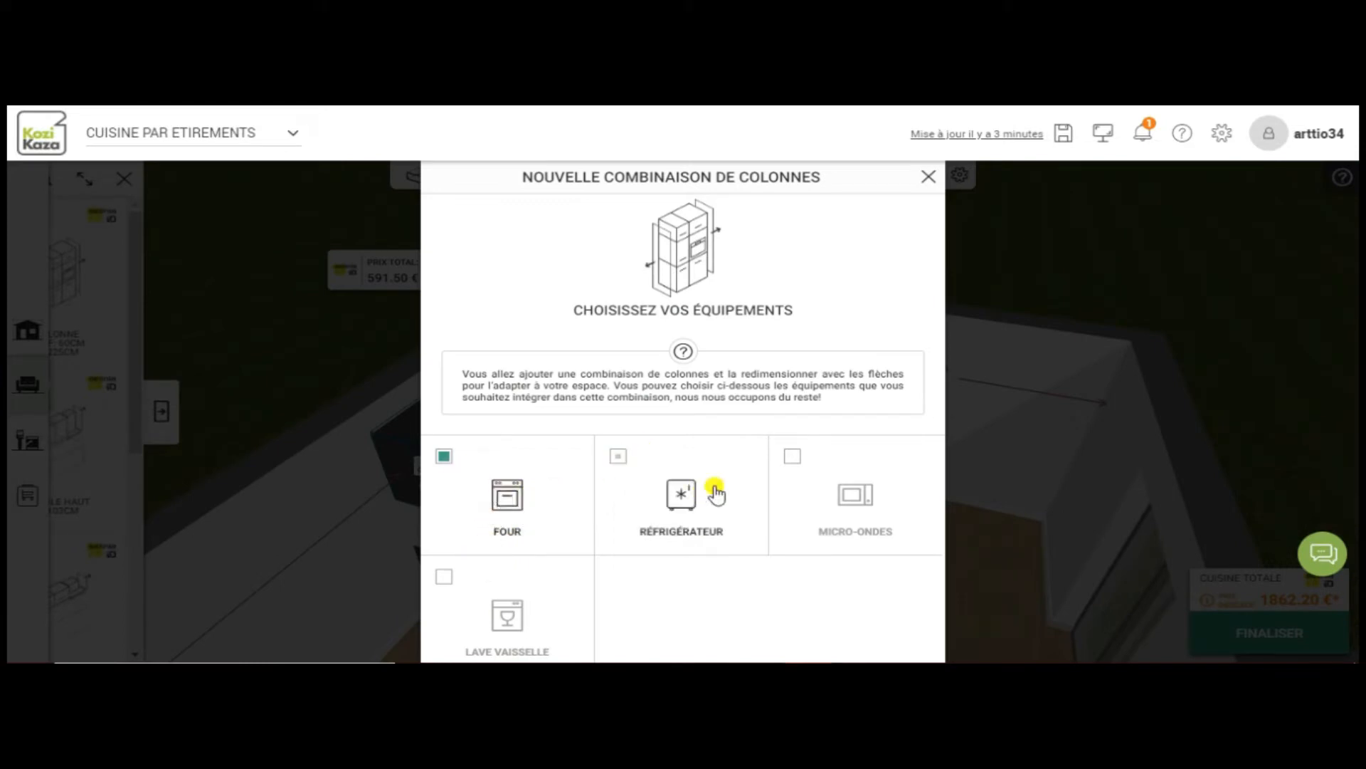
pyautogui.click(793, 459)
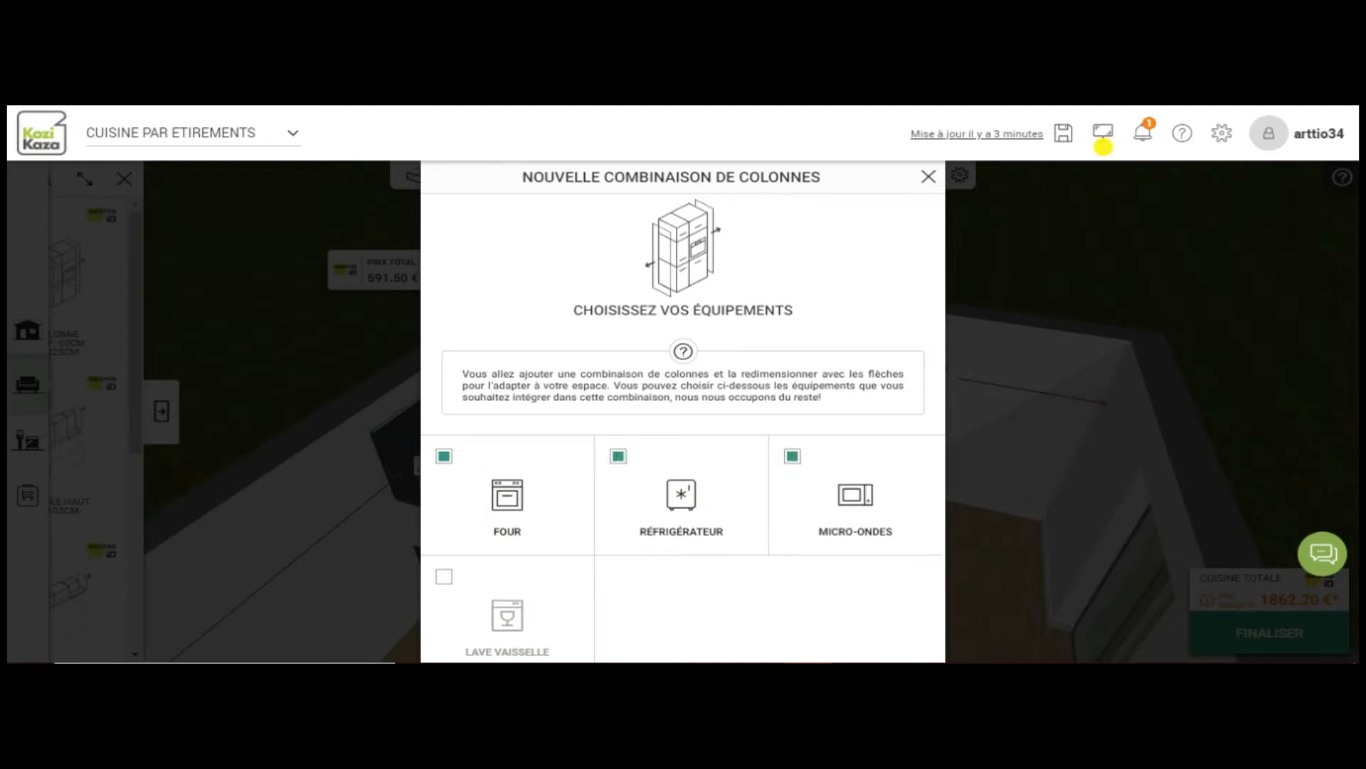
pyautogui.click(1103, 136)
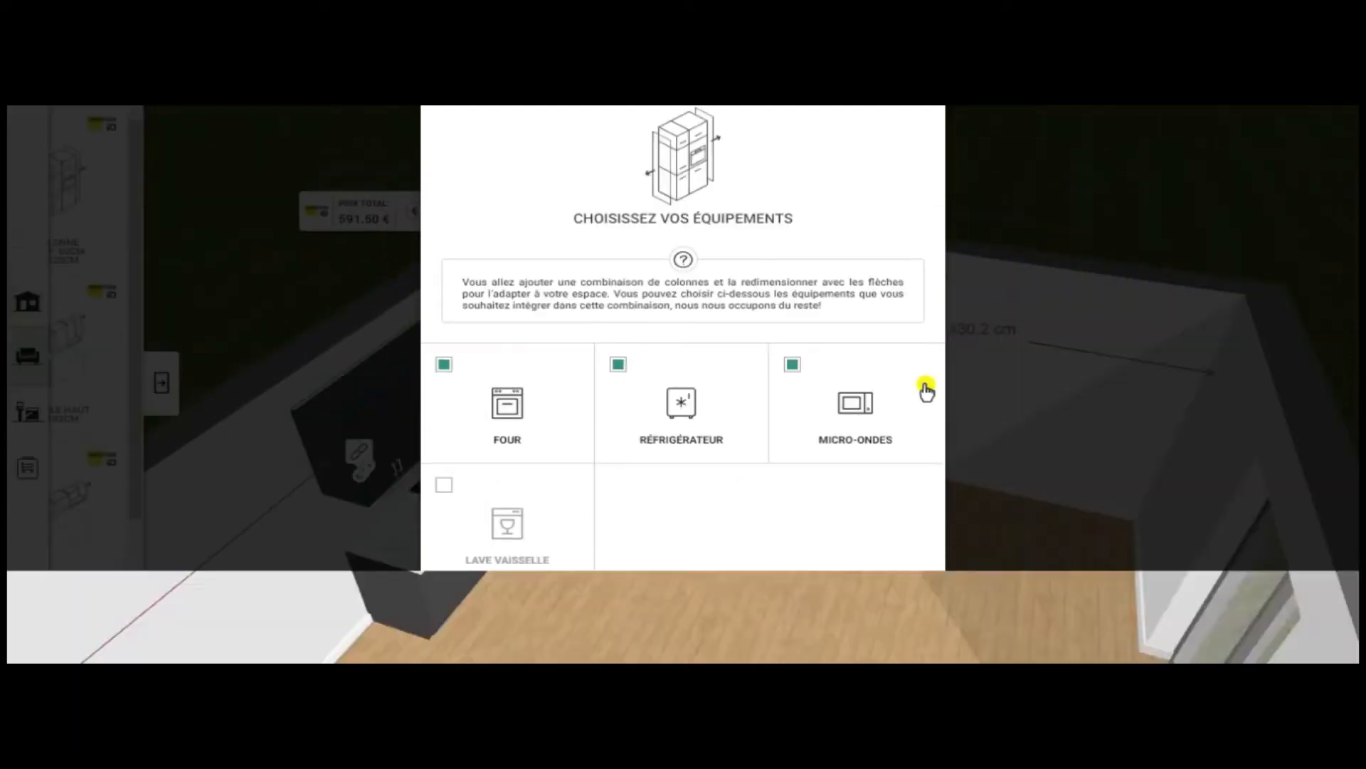
pyautogui.click(776, 595)
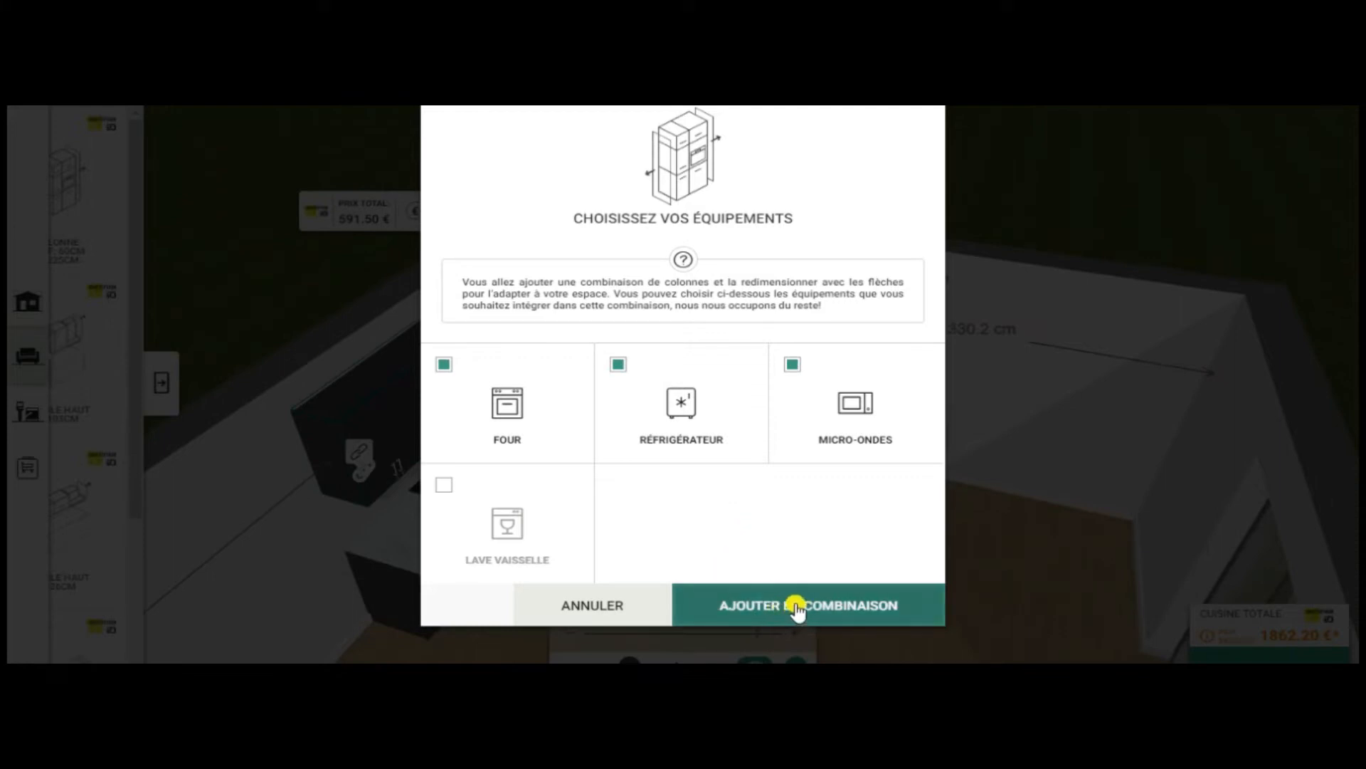
pyautogui.click(795, 605)
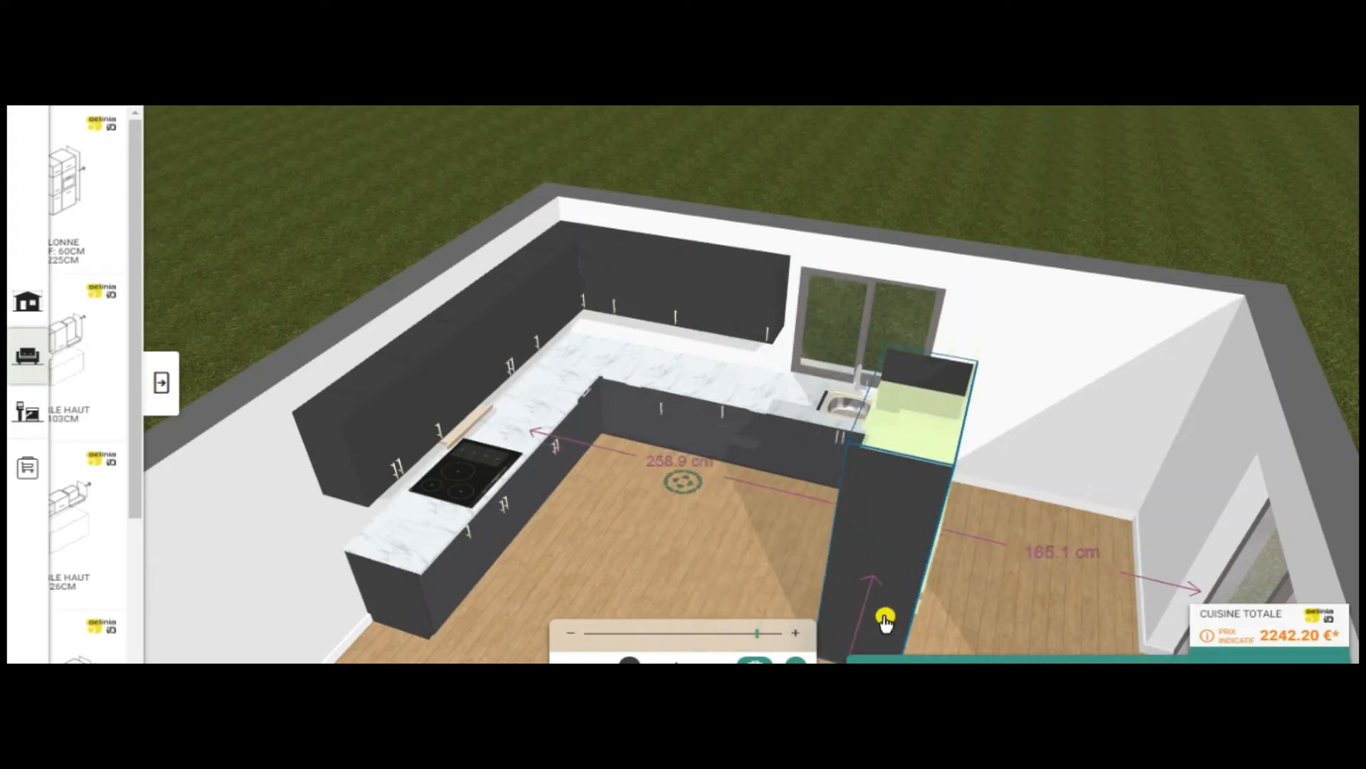
pyautogui.click(889, 621)
# - Rotate the column combination to face the room and move it against the window wall, adjoining the end of the sink run
pyautogui.moveTo(725, 571); pyautogui.dragTo(729, 527)
pyautogui.scroll(-3, 731, 523)
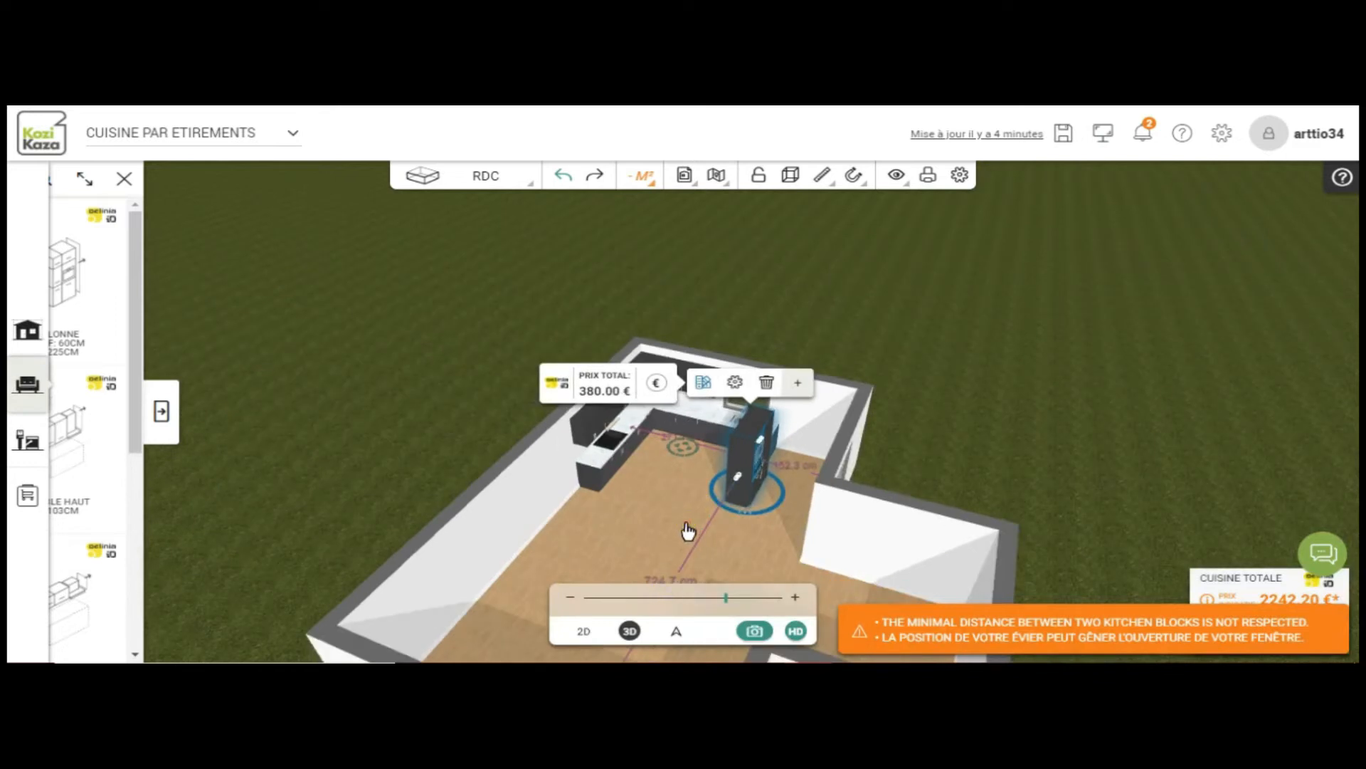
pyautogui.click(688, 530)
pyautogui.scroll(3, 690, 502)
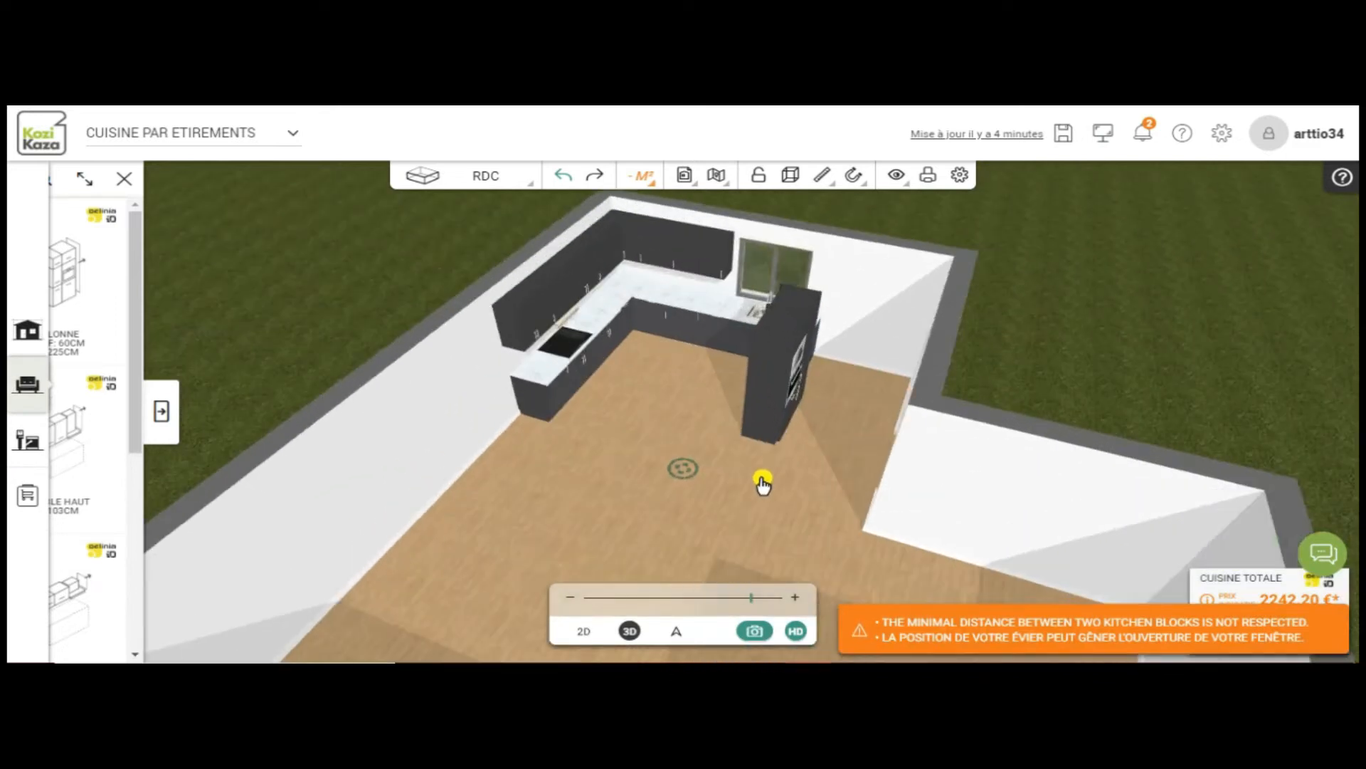
pyautogui.click(774, 436)
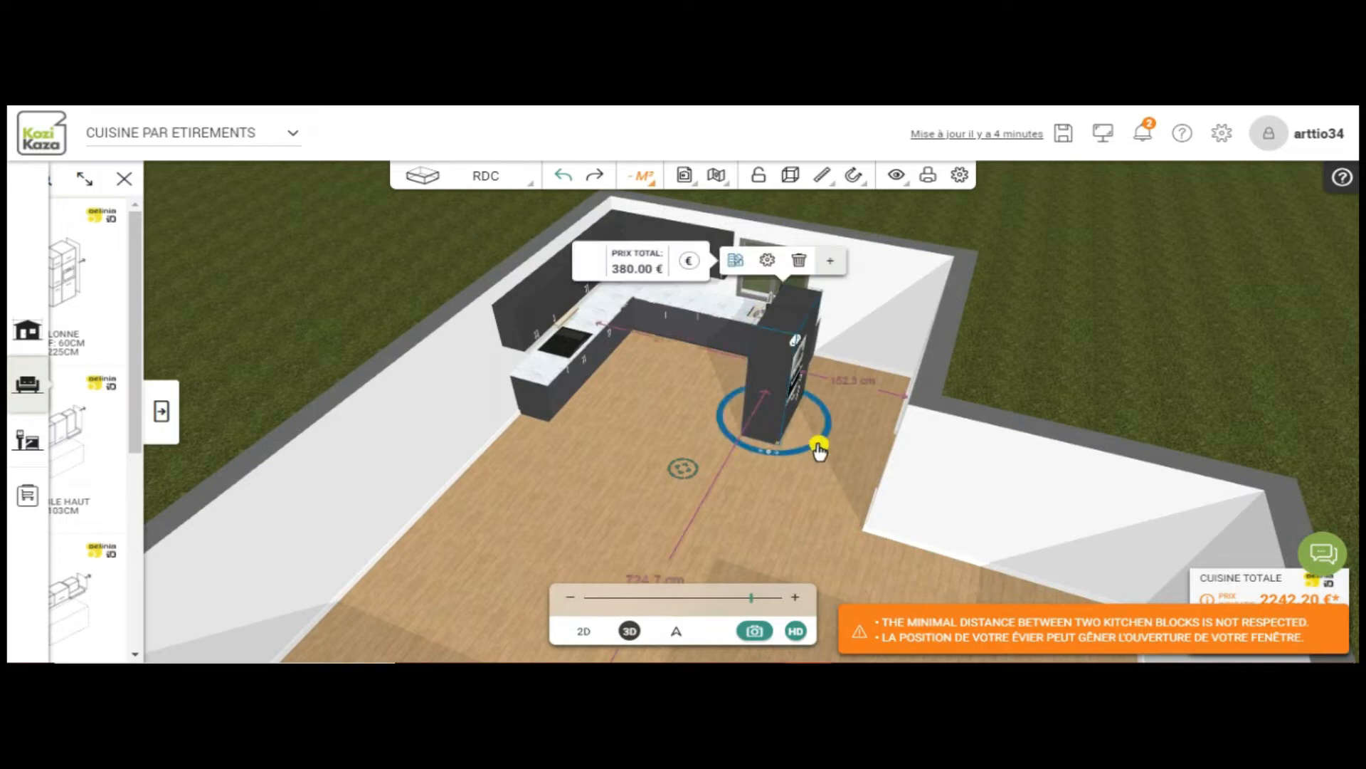
pyautogui.moveTo(821, 445); pyautogui.dragTo(729, 427)
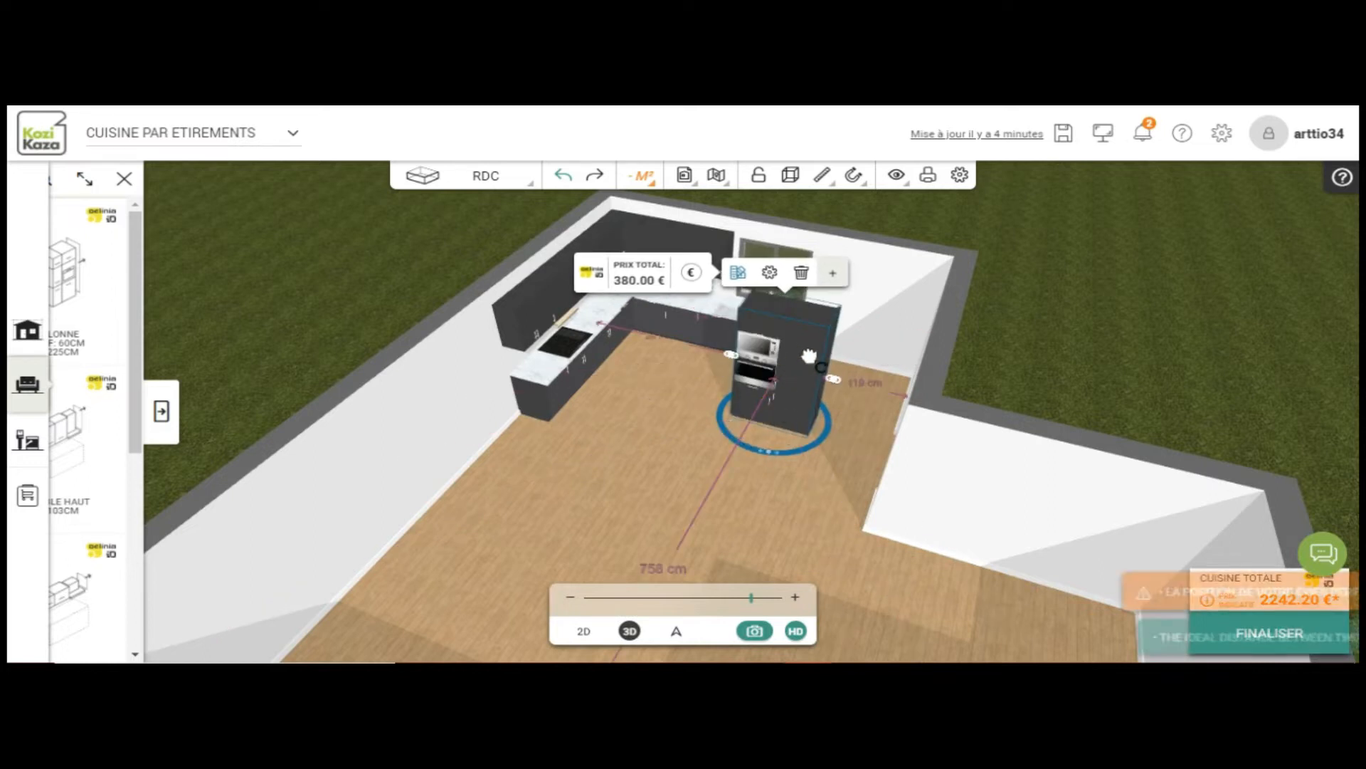
pyautogui.moveTo(826, 338); pyautogui.dragTo(896, 296)
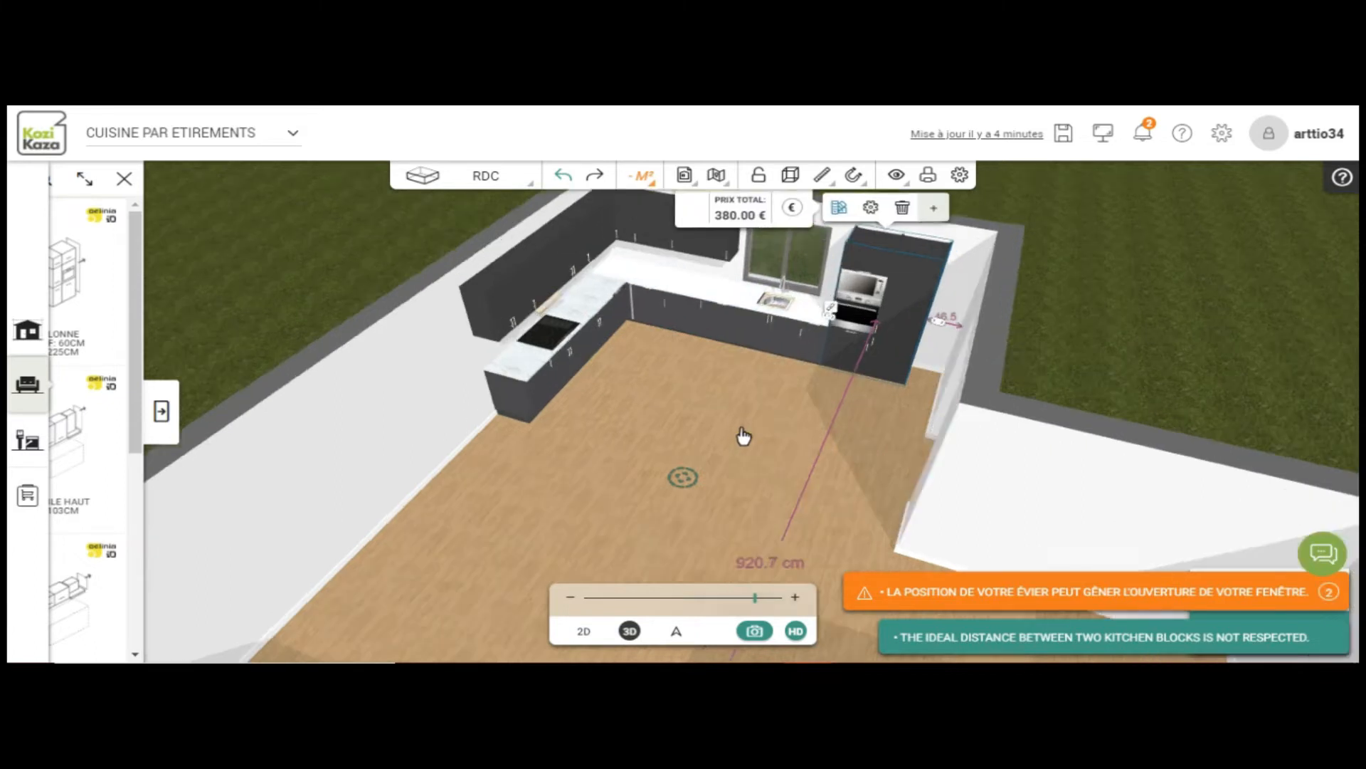
# - Stretch the free end of the column combination across the remaining gap to the side wall
pyautogui.scroll(3, 741, 420)
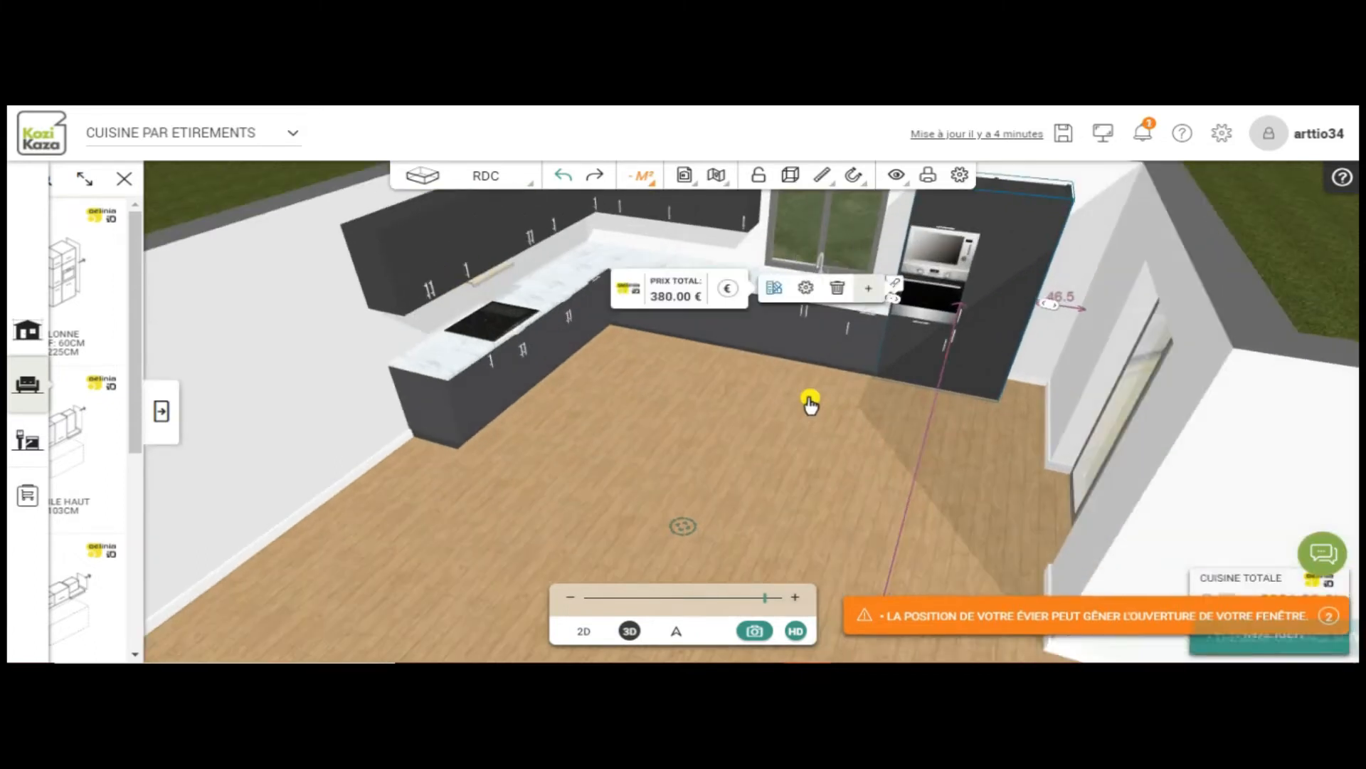
pyautogui.scroll(2, 800, 398)
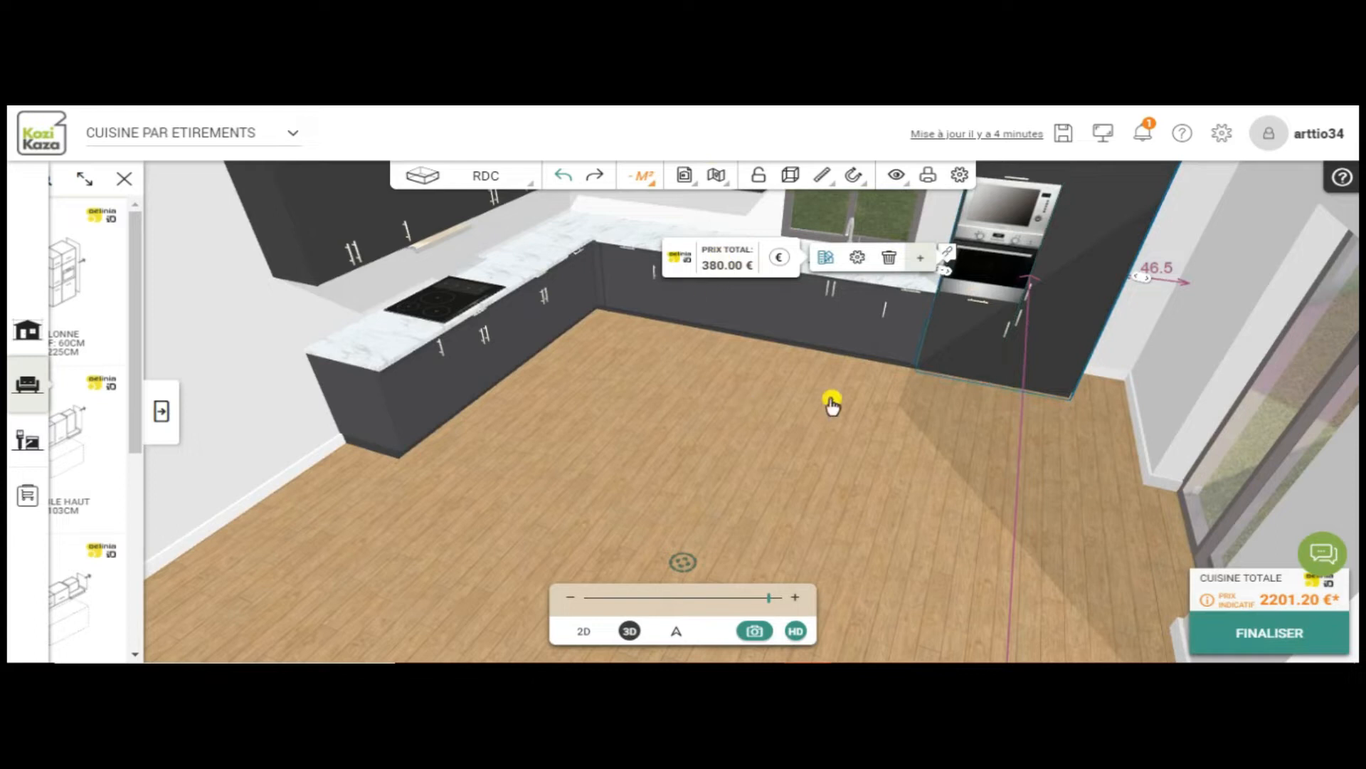
pyautogui.moveTo(807, 459); pyautogui.dragTo(787, 418)
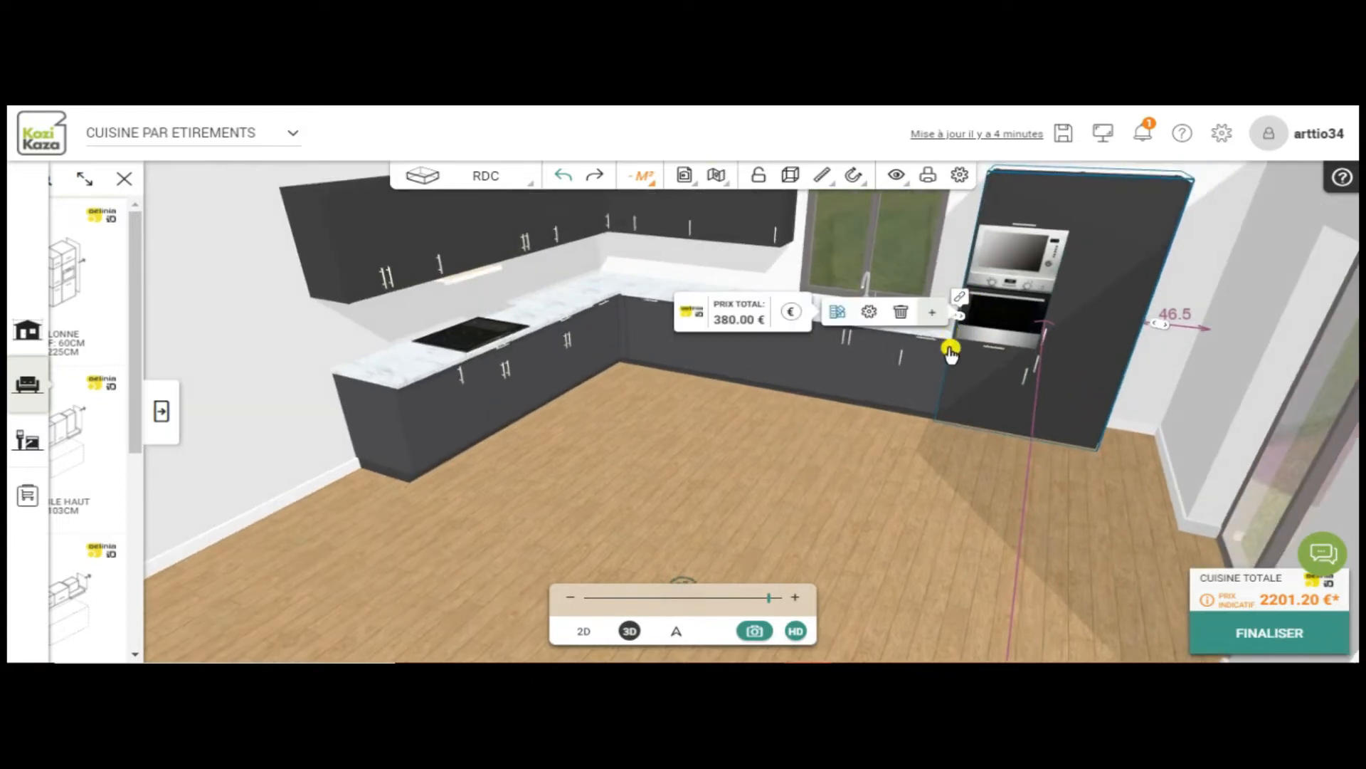
pyautogui.moveTo(1193, 333); pyautogui.dragTo(1214, 337)
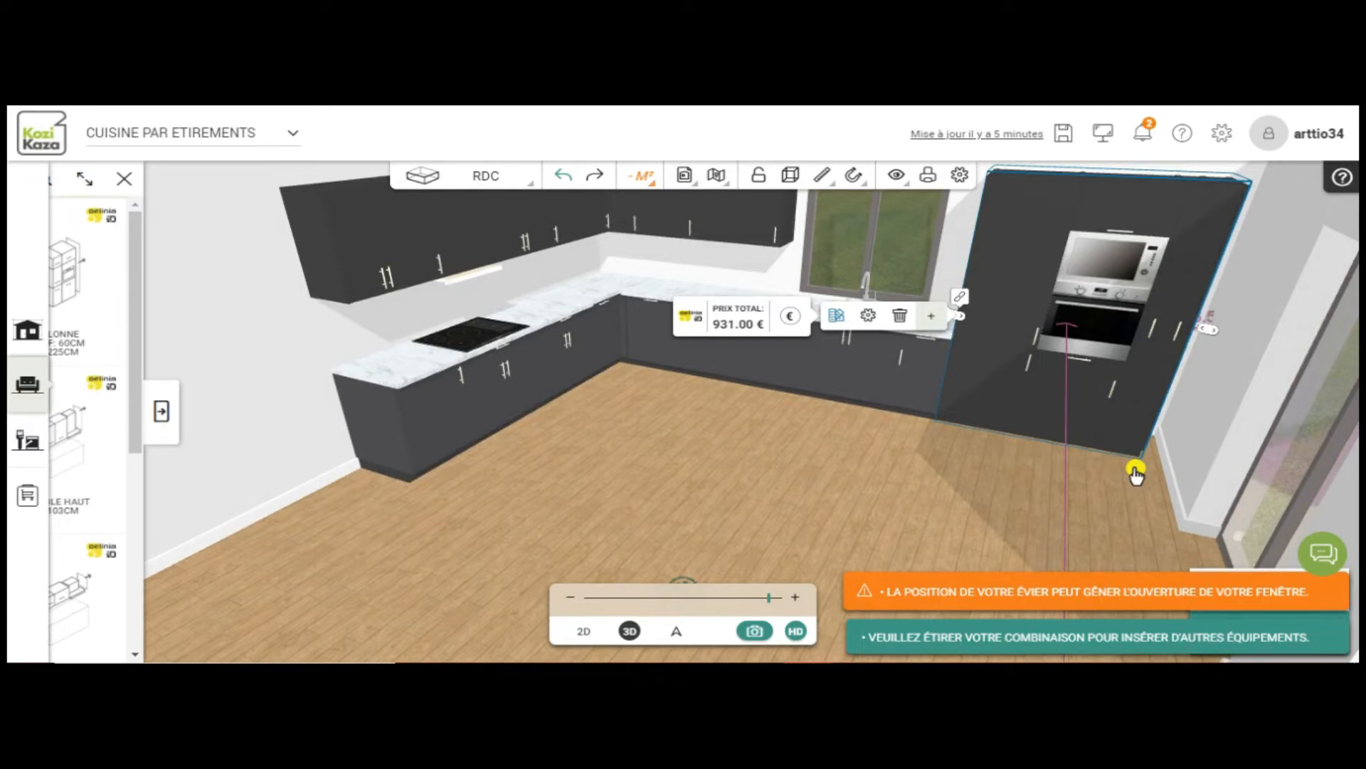
pyautogui.moveTo(1130, 493); pyautogui.dragTo(1133, 497)
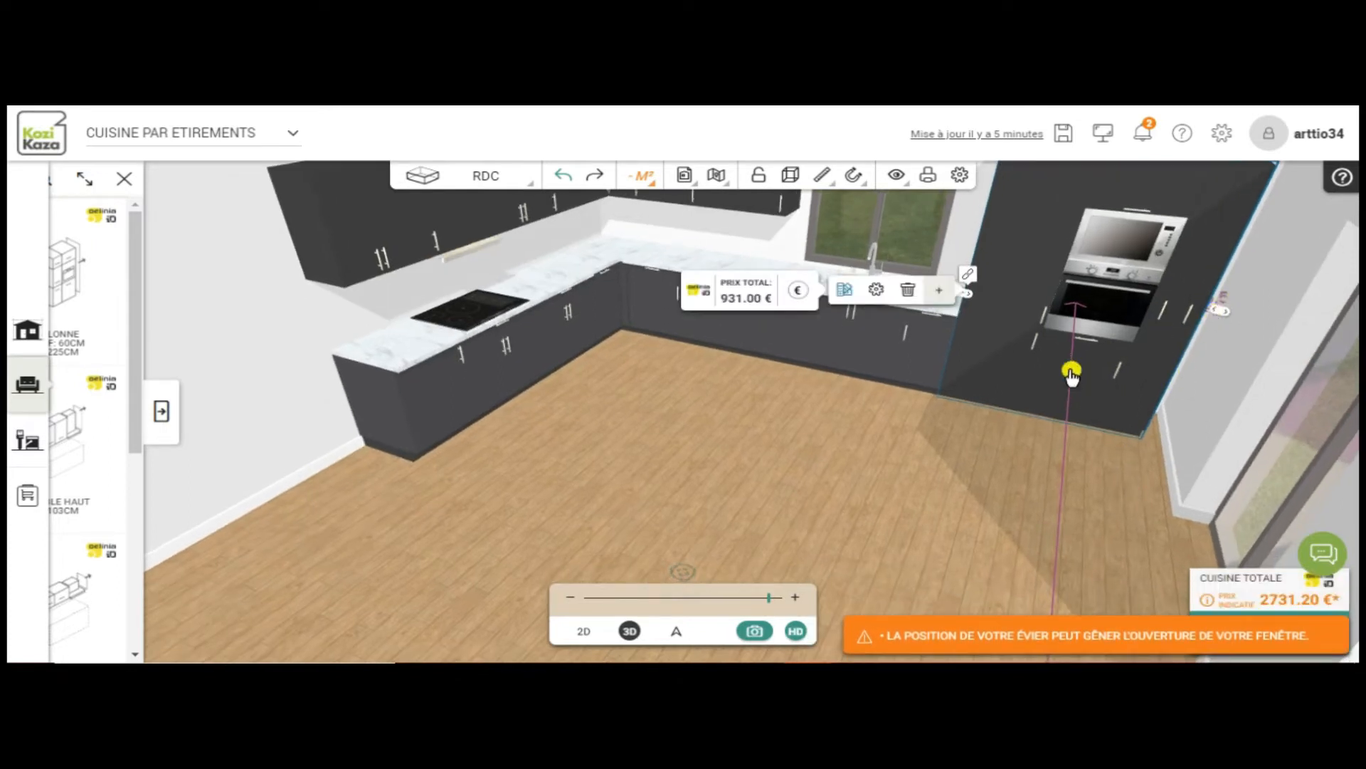
# - Show the plan in 2D and move the side wall with the sliding door inward across the column combination
pyautogui.click(587, 634)
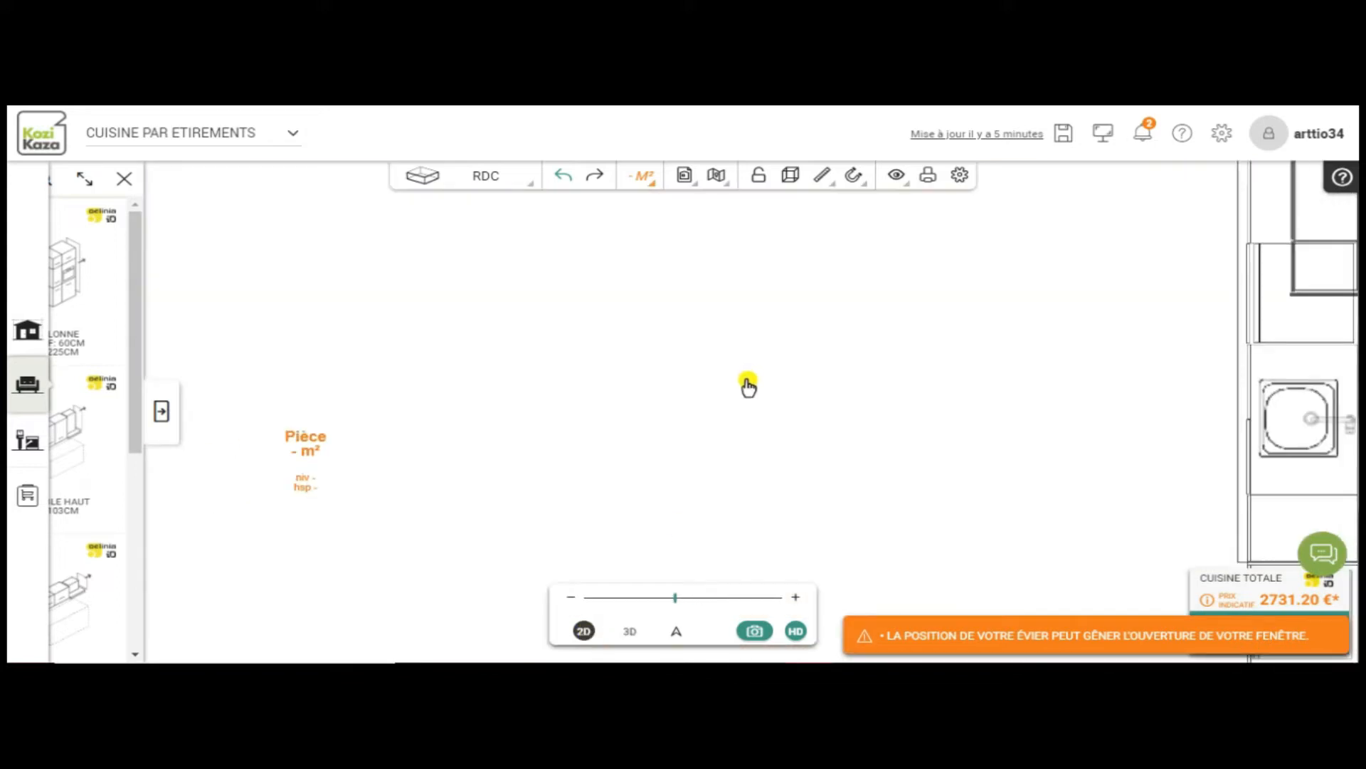
pyautogui.scroll(-3, 748, 384)
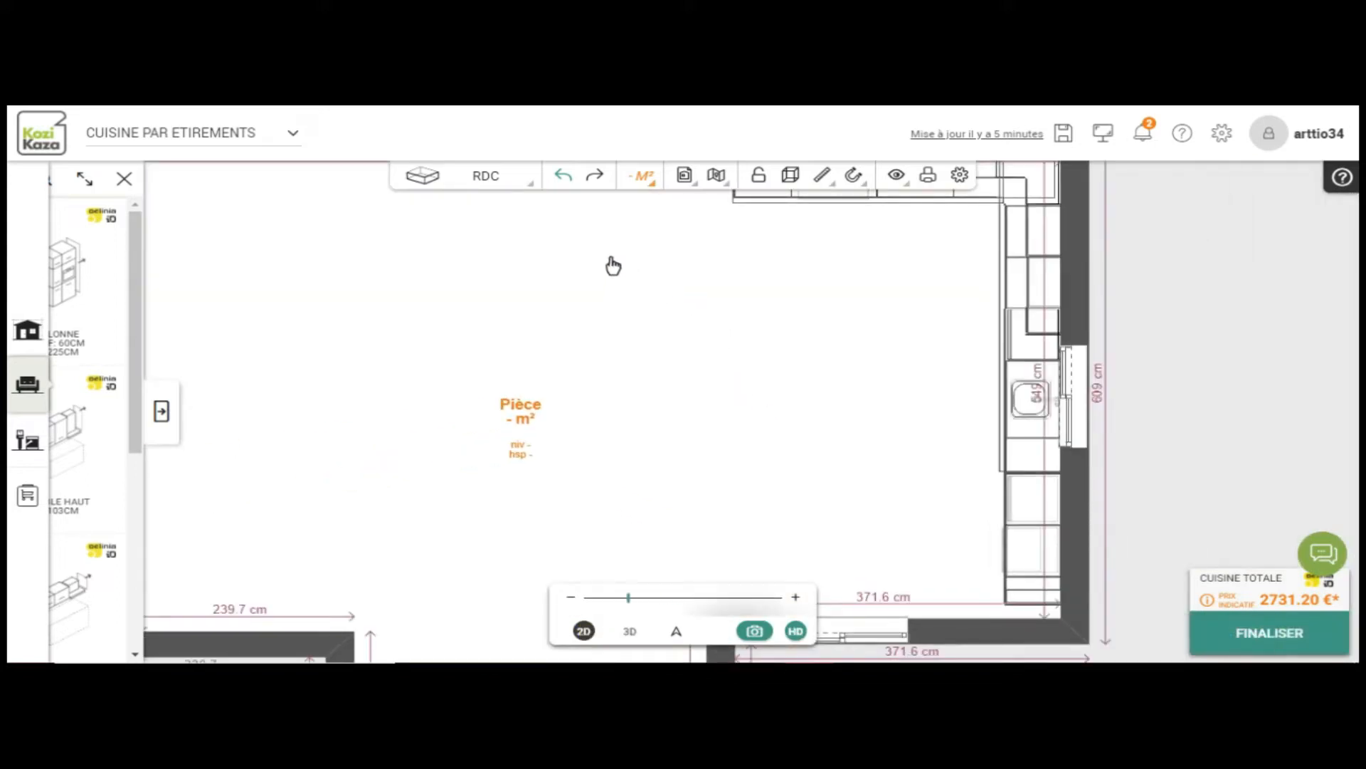
pyautogui.click(561, 245)
pyautogui.moveTo(778, 470); pyautogui.dragTo(672, 377)
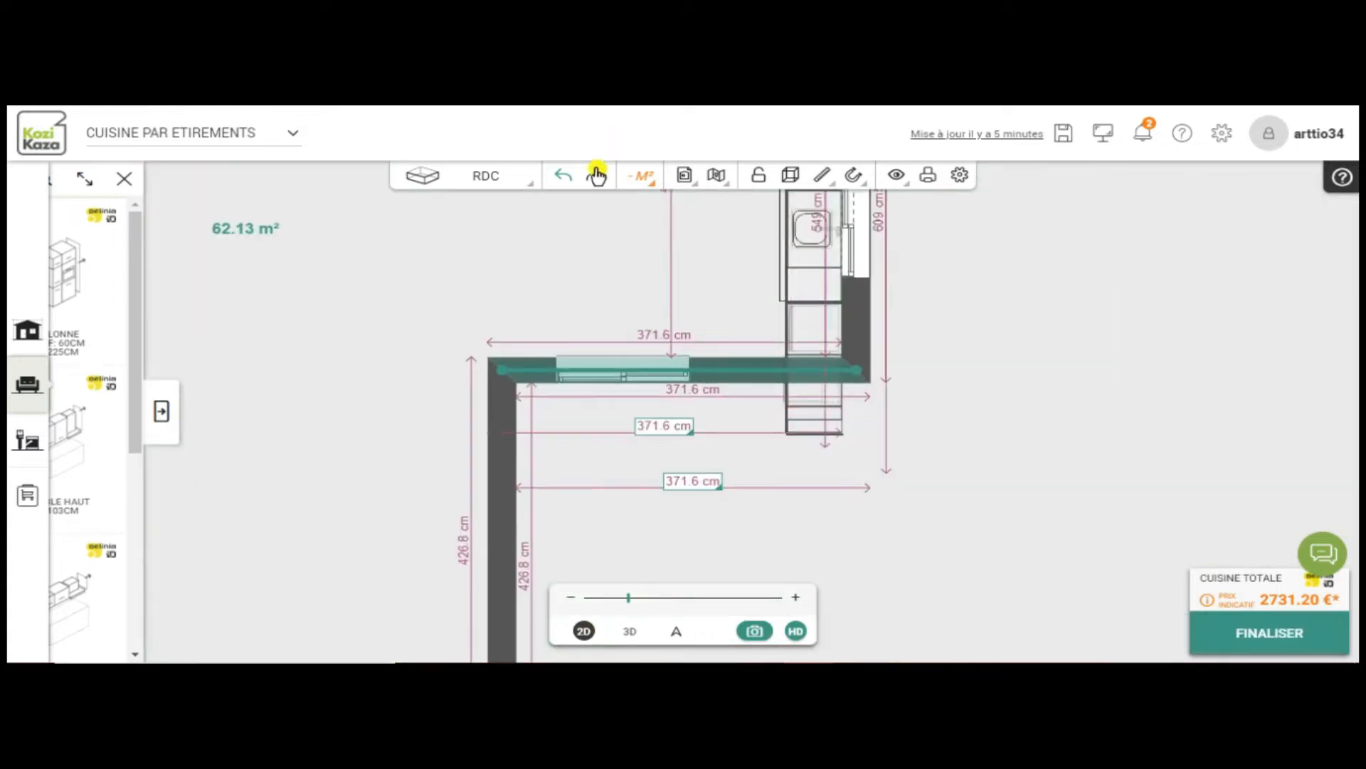
# - Undo the side wall's move while keeping the column stretch, and lock that wall
pyautogui.click(568, 179)
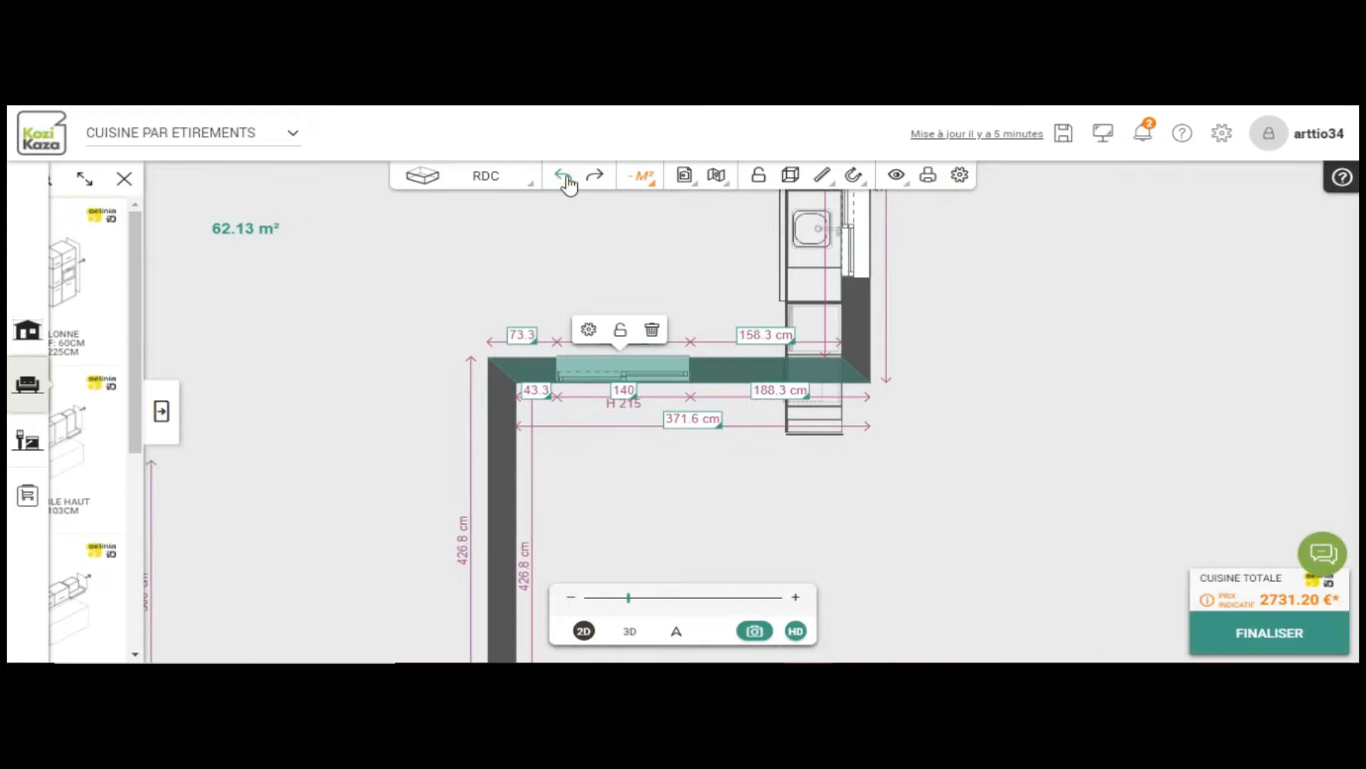
pyautogui.click(565, 178)
pyautogui.click(565, 179)
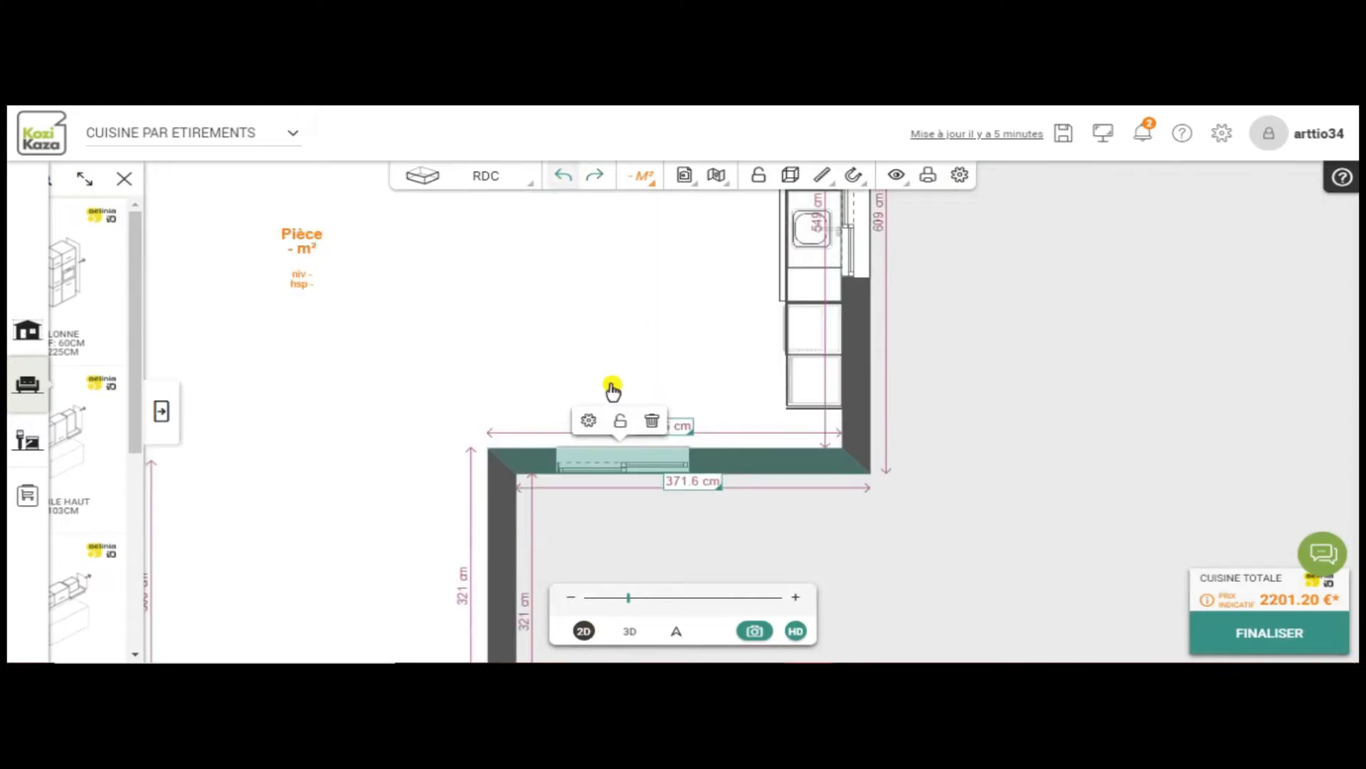
pyautogui.click(594, 179)
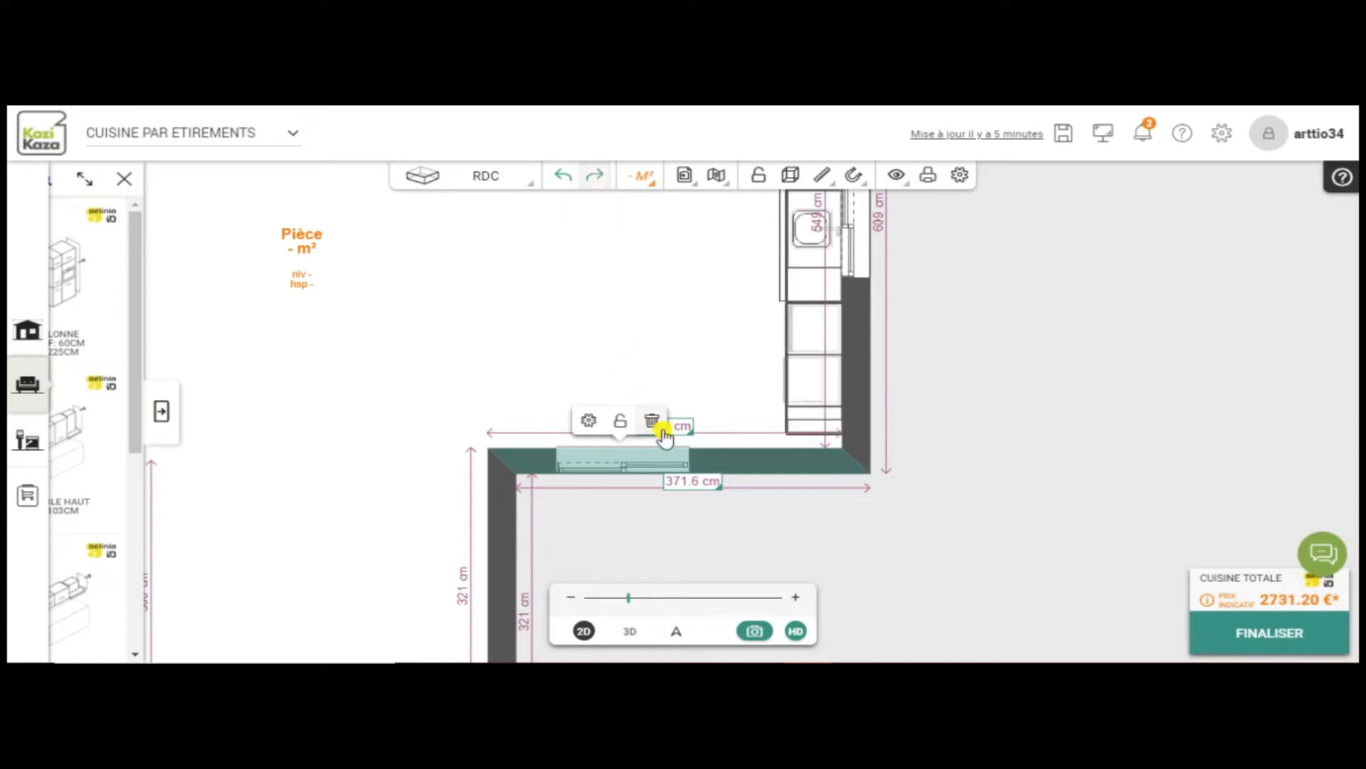
pyautogui.click(622, 422)
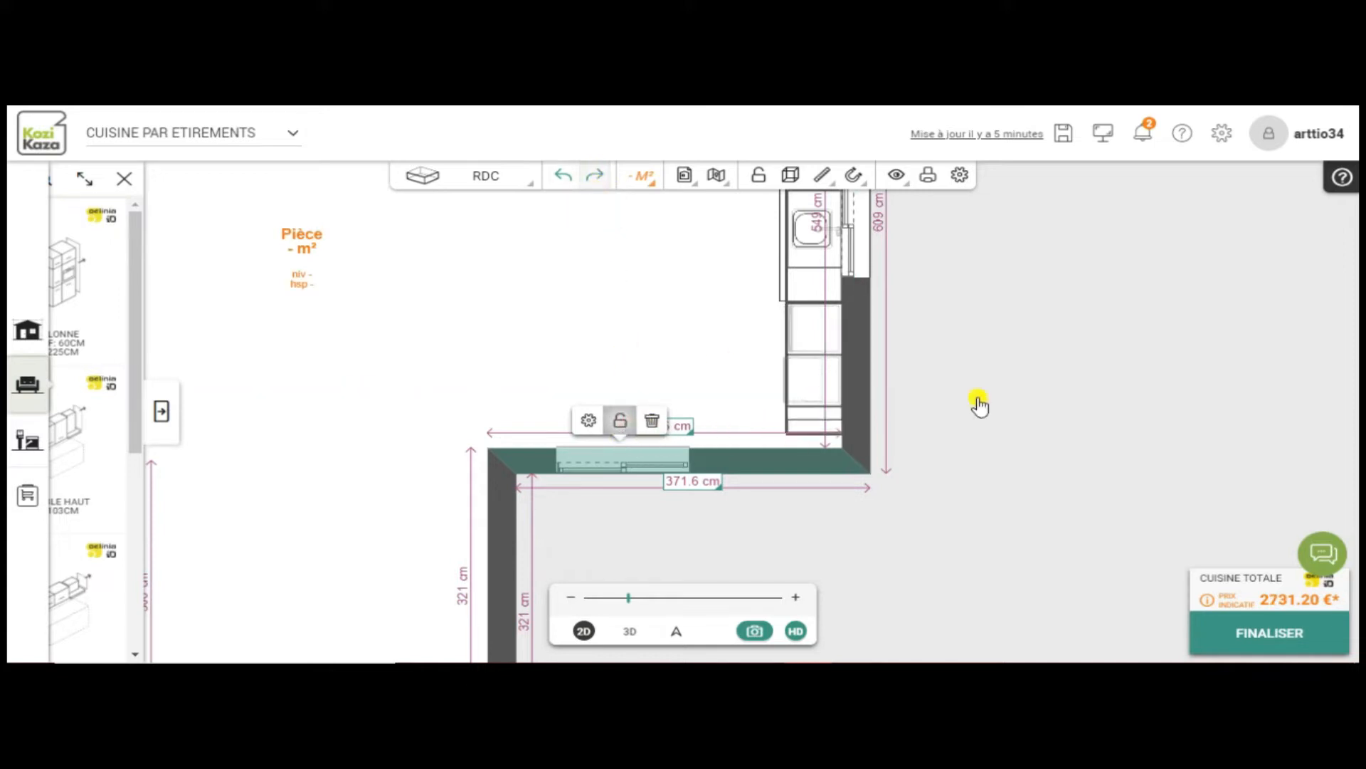
# - Try to stretch the free end of the column combination to the side wall in plan view
pyautogui.moveTo(1022, 415); pyautogui.dragTo(889, 387)
pyautogui.scroll(5, 889, 386)
pyautogui.click(573, 306)
pyautogui.click(488, 296)
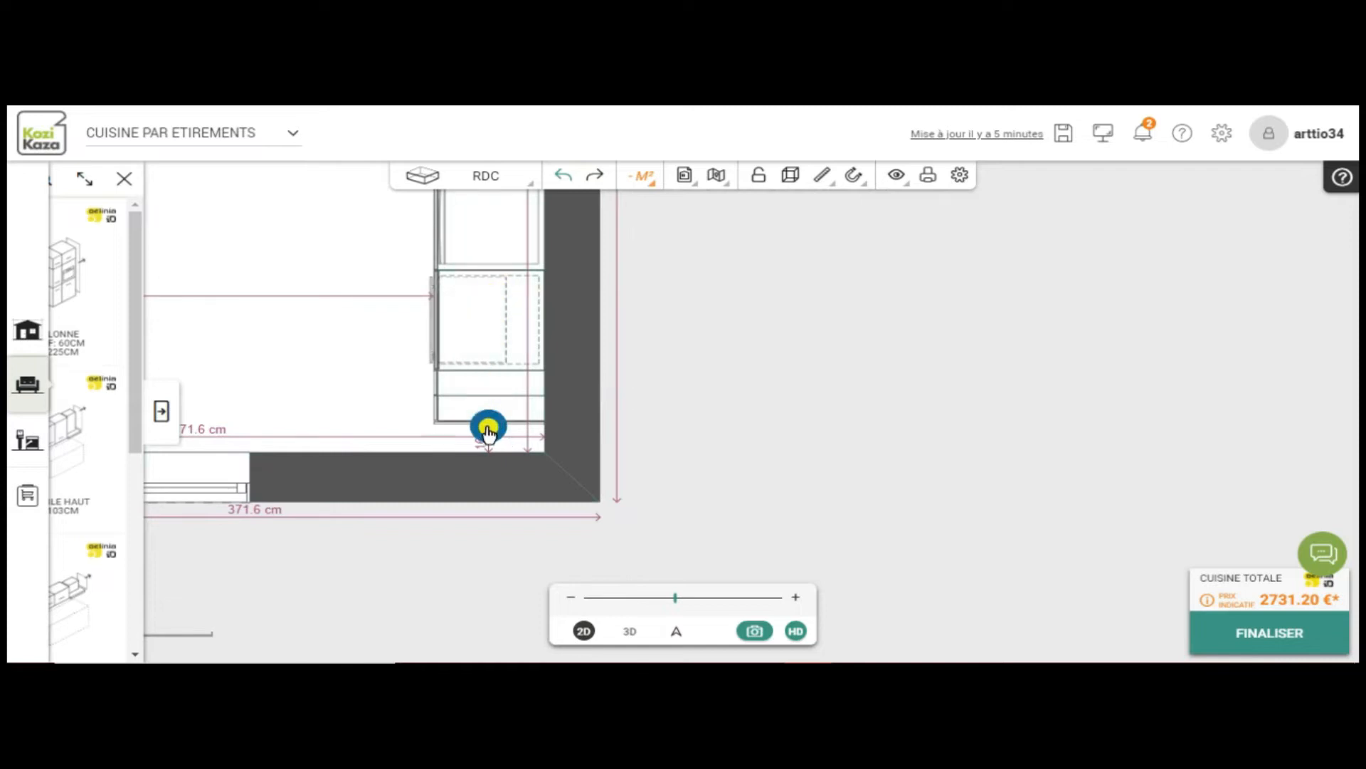
pyautogui.moveTo(489, 425); pyautogui.dragTo(493, 447)
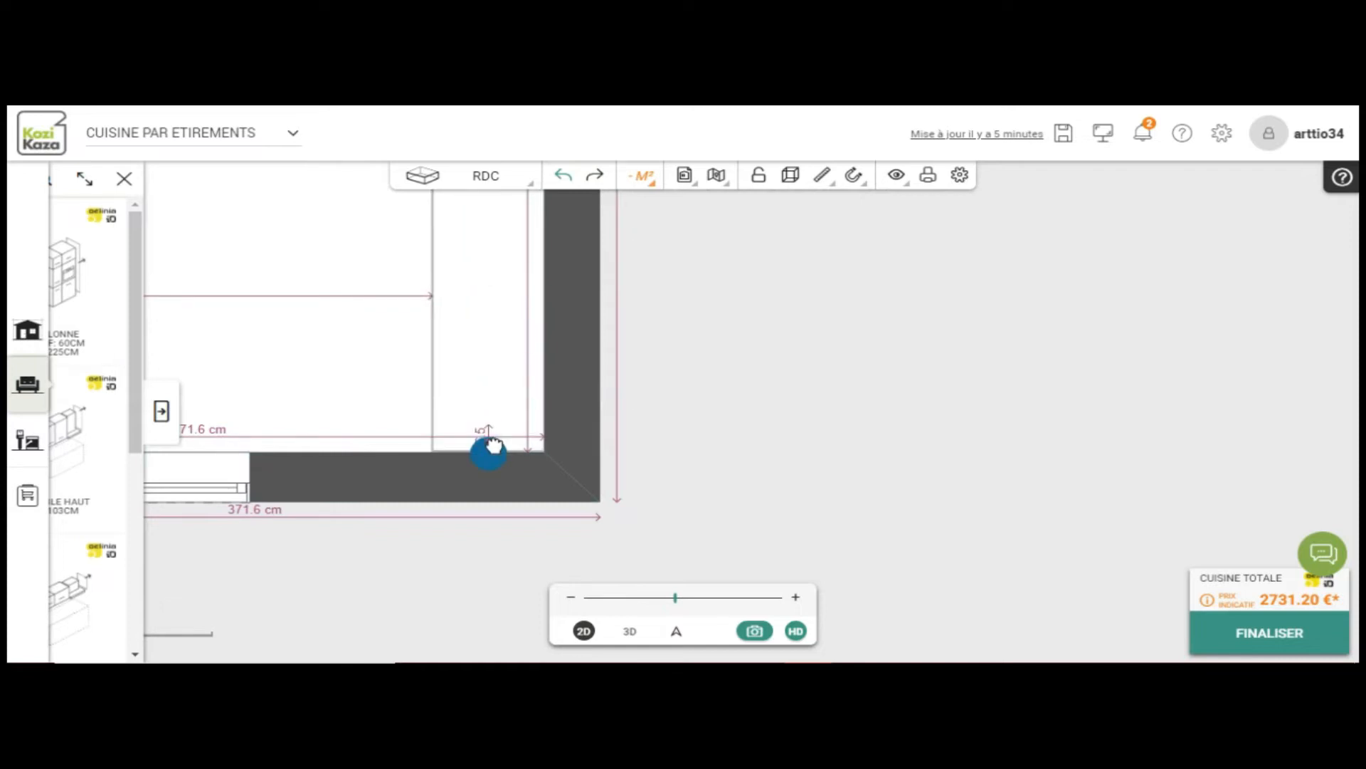
pyautogui.click(505, 488)
pyautogui.click(500, 457)
pyautogui.moveTo(685, 424); pyautogui.dragTo(851, 442)
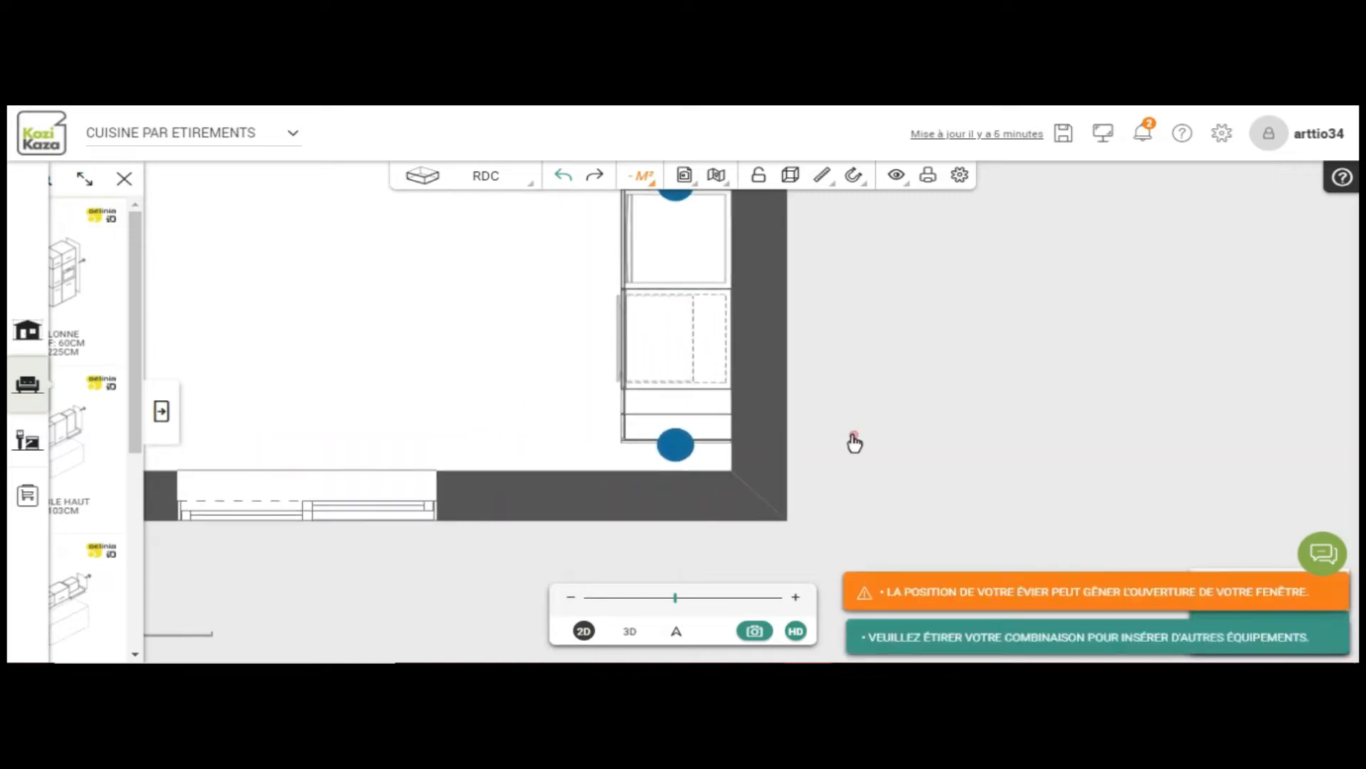
# - Dismiss the notifications and retry stretching the column combination's free end against the side wall
pyautogui.click(988, 595)
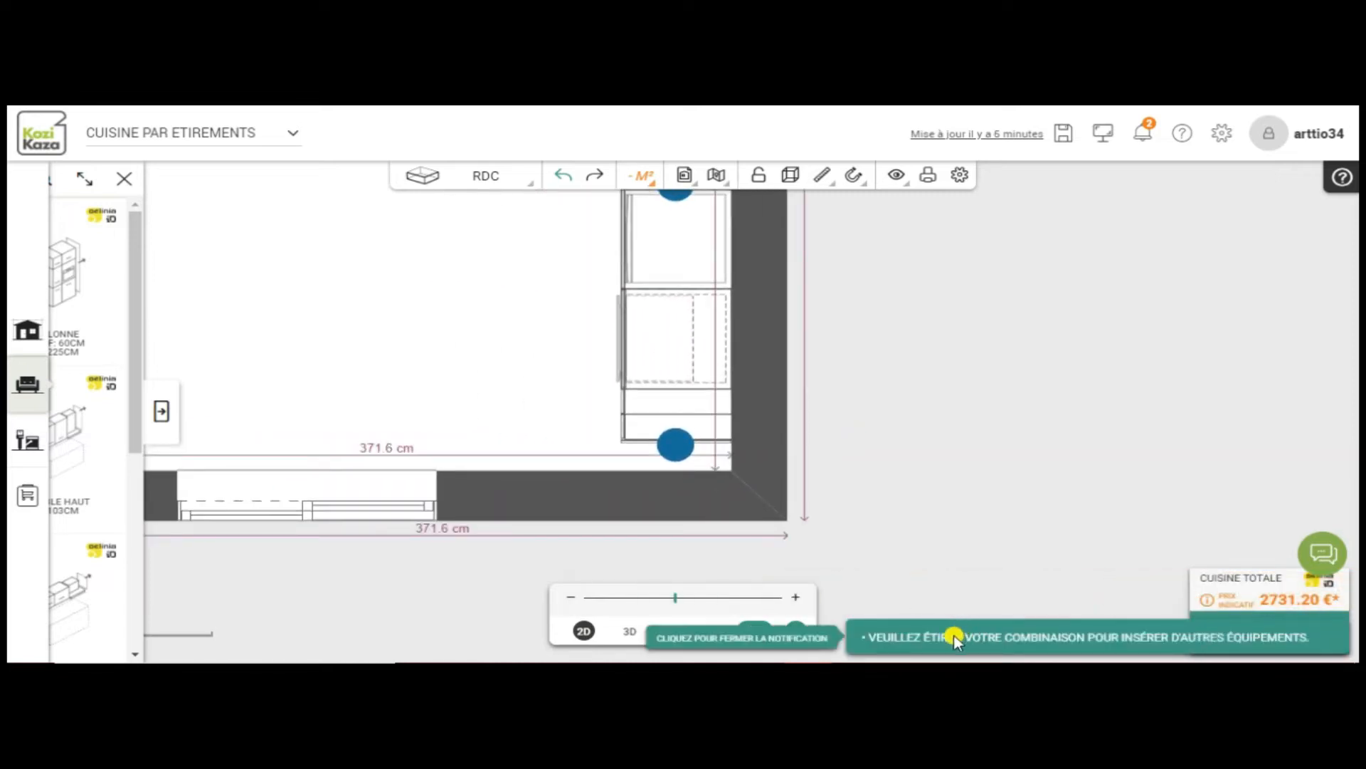
pyautogui.click(953, 640)
pyautogui.moveTo(676, 446); pyautogui.dragTo(671, 475)
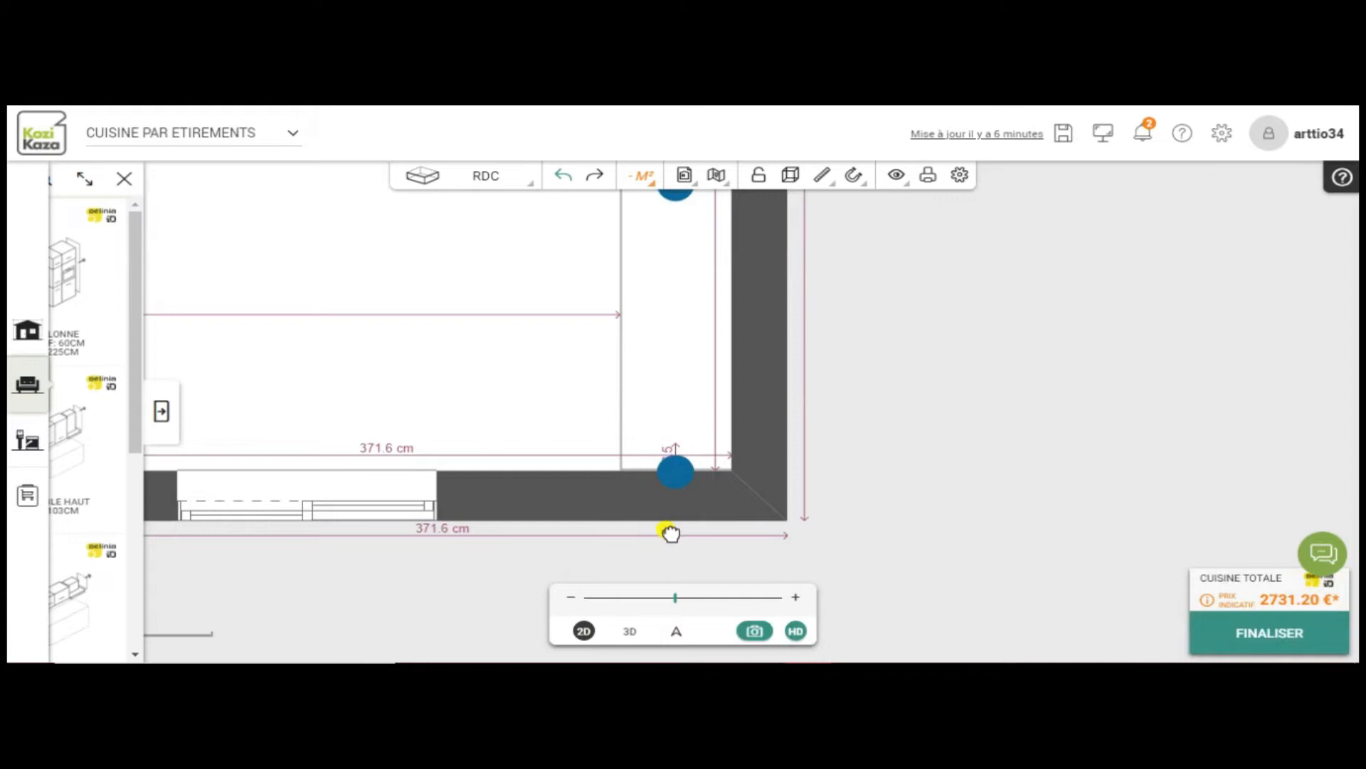
pyautogui.moveTo(671, 534); pyautogui.dragTo(664, 541)
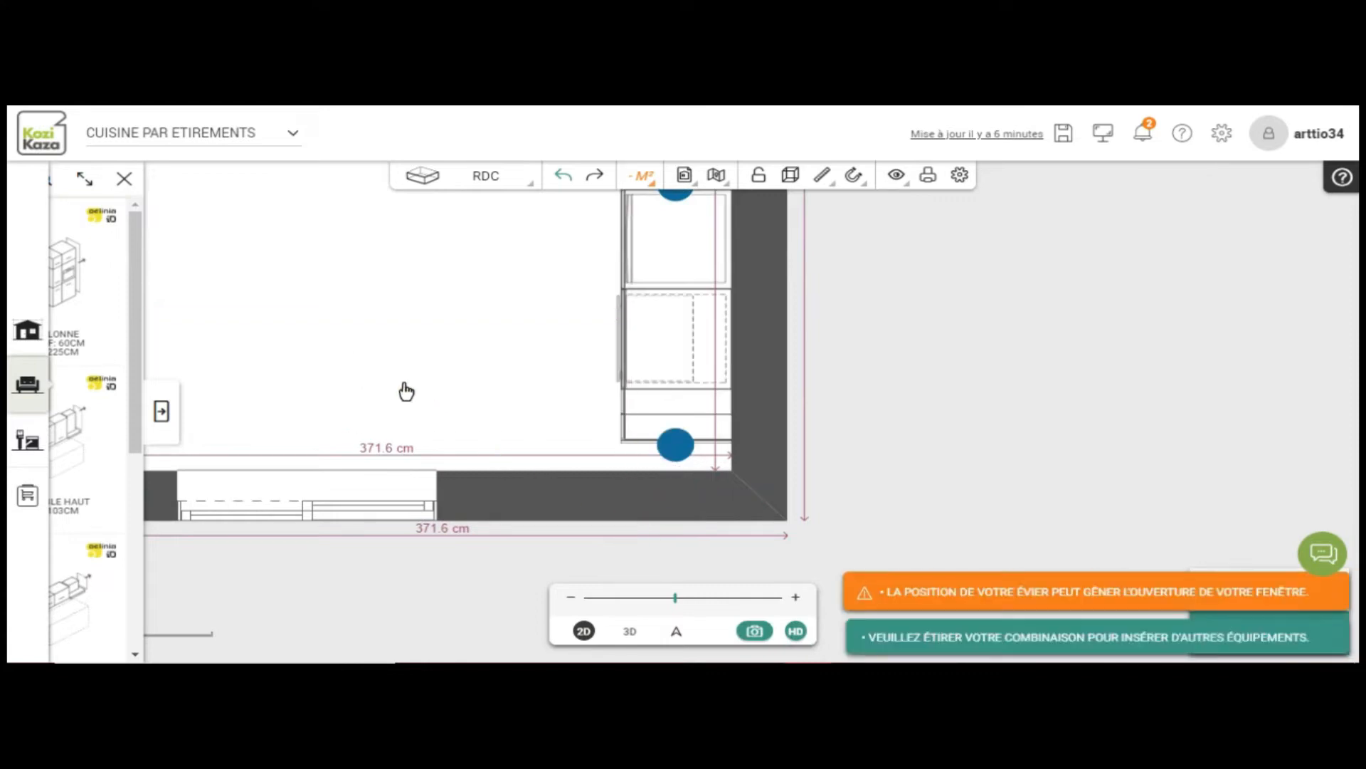
# - Reselect the whole column combination and attempt once more to extend its free end to the side wall
pyautogui.click(483, 413)
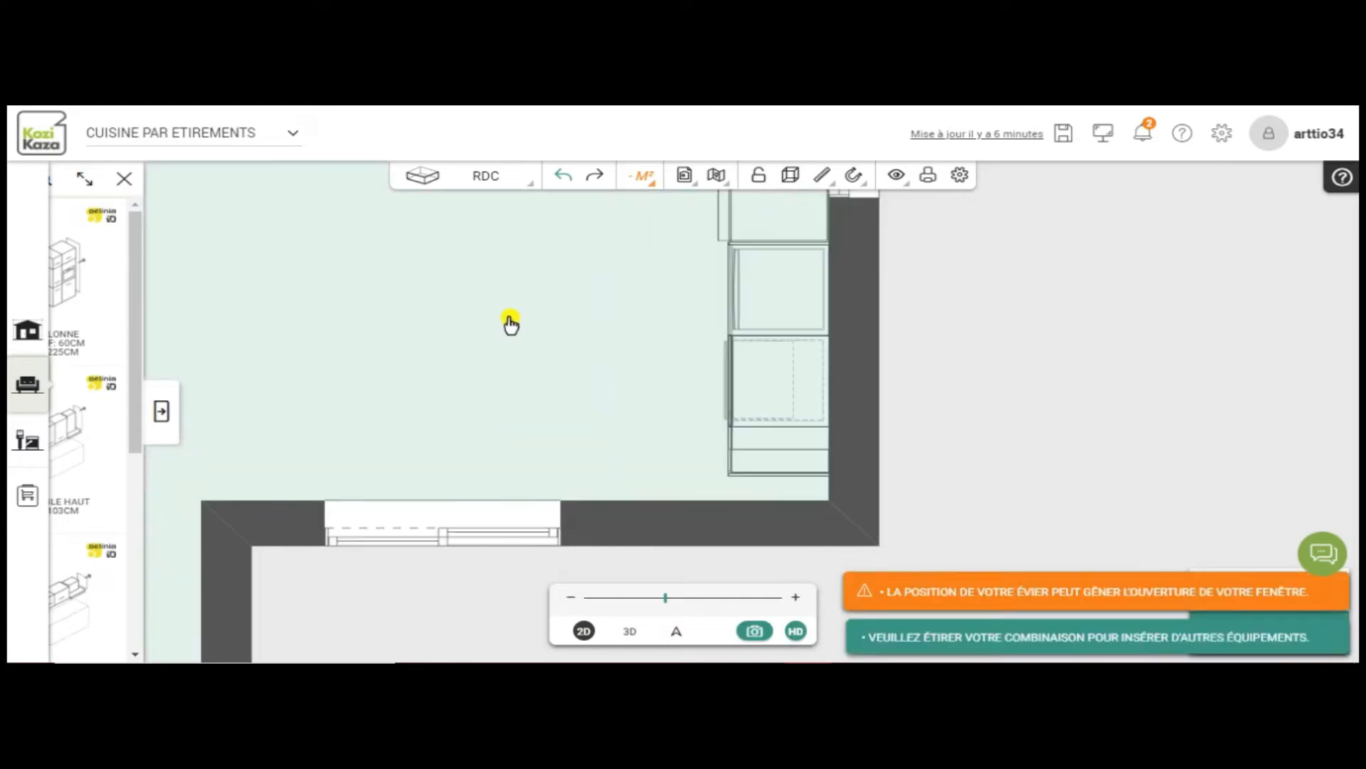
pyautogui.click(917, 252)
pyautogui.click(679, 391)
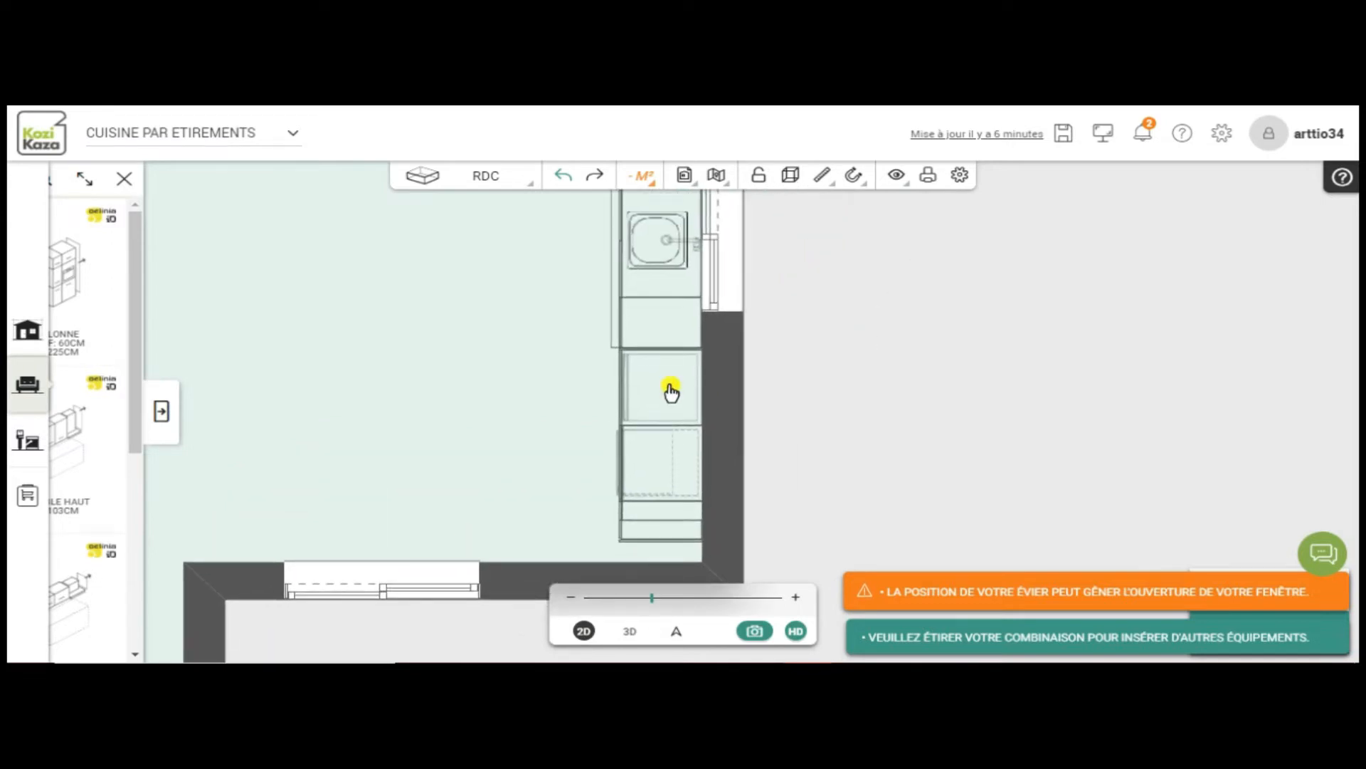
pyautogui.click(660, 544)
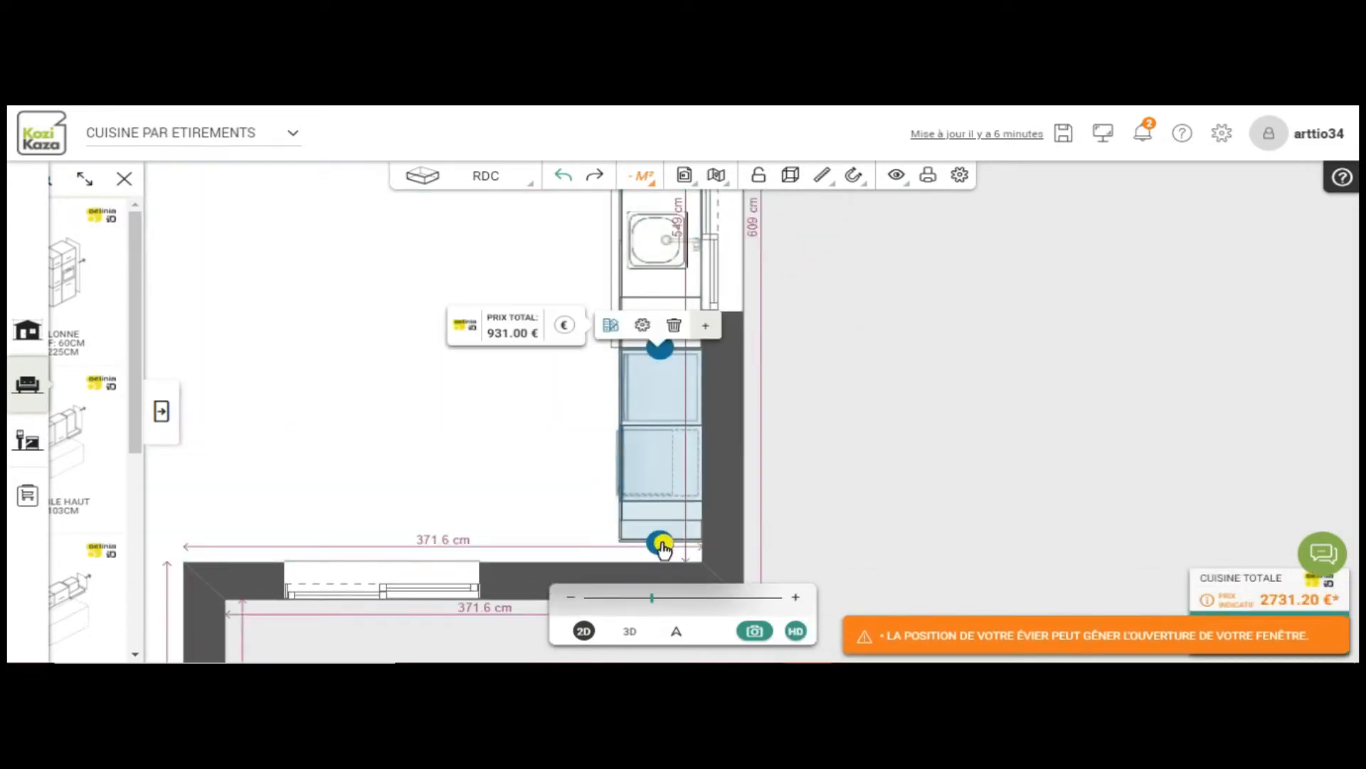
pyautogui.moveTo(669, 555); pyautogui.dragTo(669, 564)
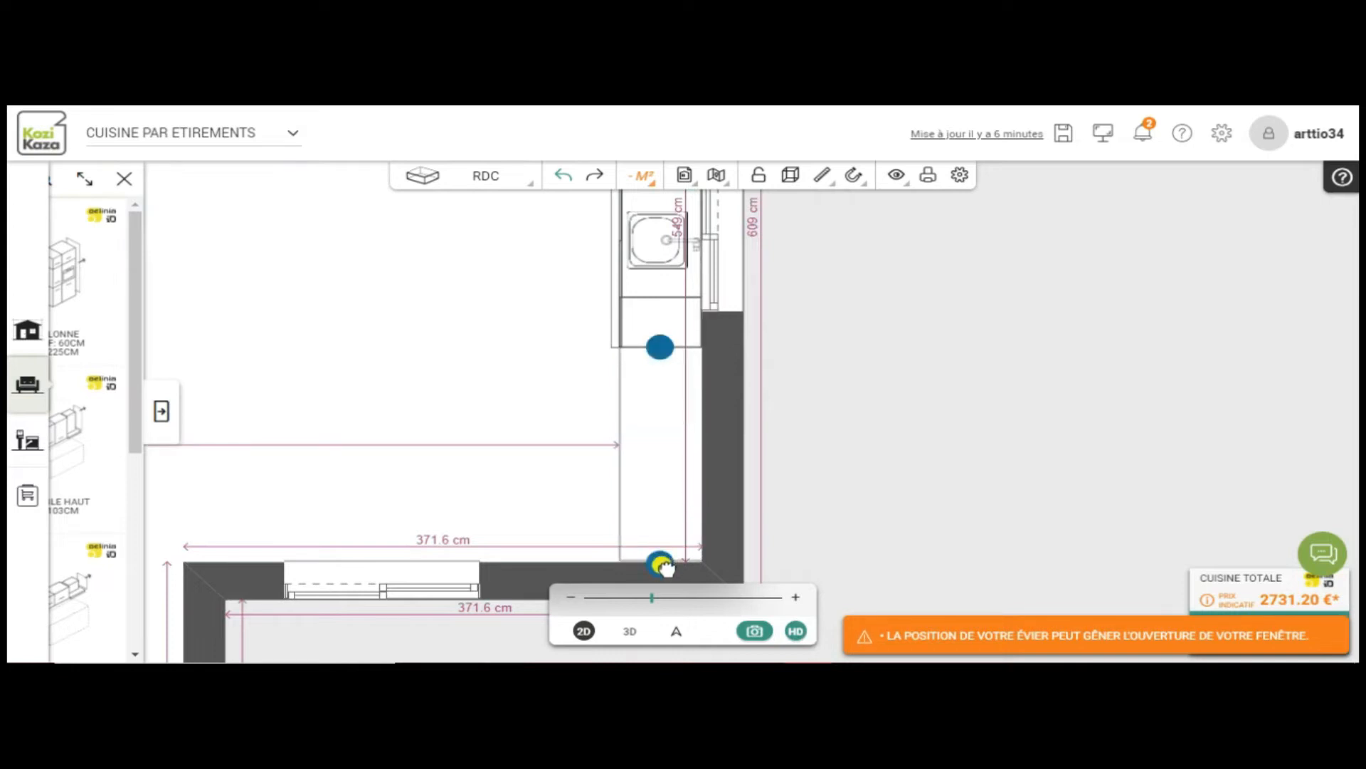
pyautogui.moveTo(664, 571); pyautogui.dragTo(662, 572)
# - Select the side wall and the column unit beside the sink run to examine the remaining gap in plan
pyautogui.moveTo(881, 400); pyautogui.dragTo(879, 314)
pyautogui.click(598, 511)
pyautogui.click(554, 495)
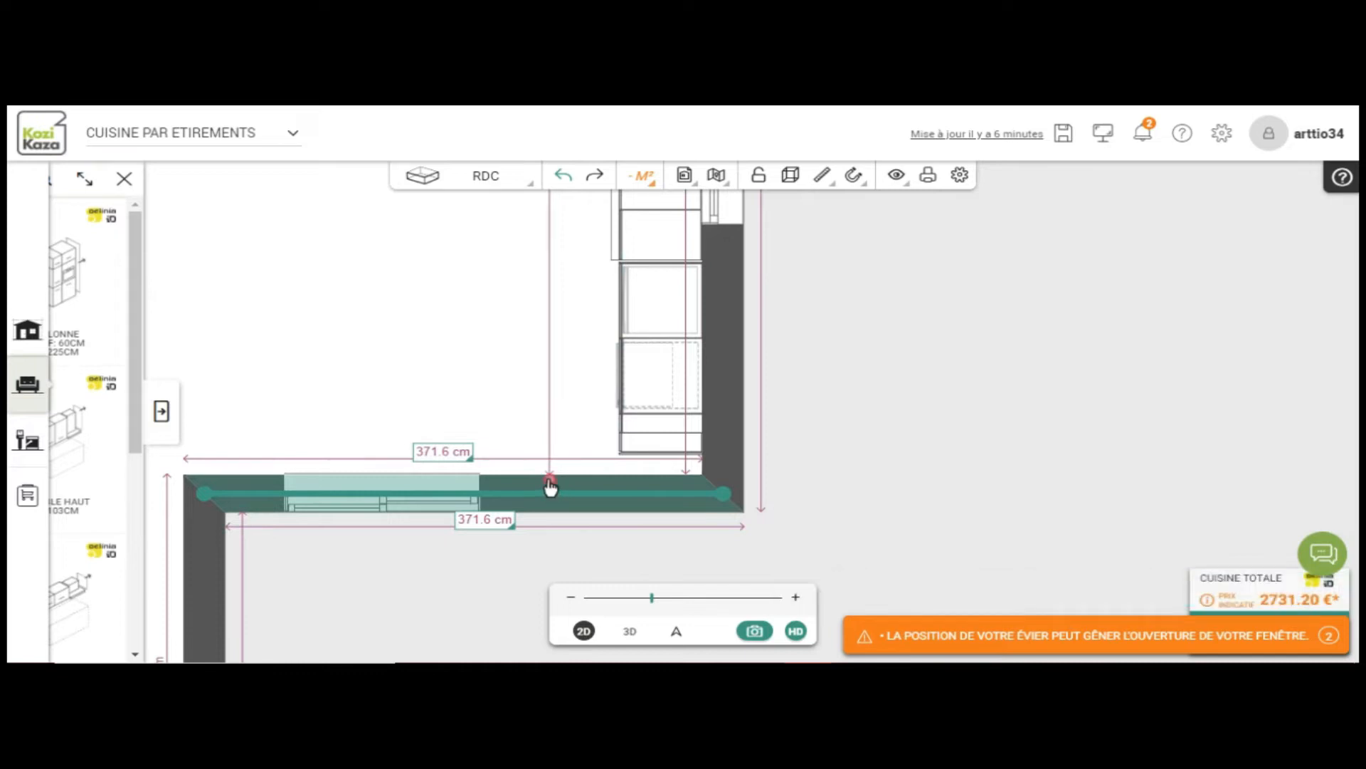
pyautogui.moveTo(496, 322); pyautogui.dragTo(493, 347)
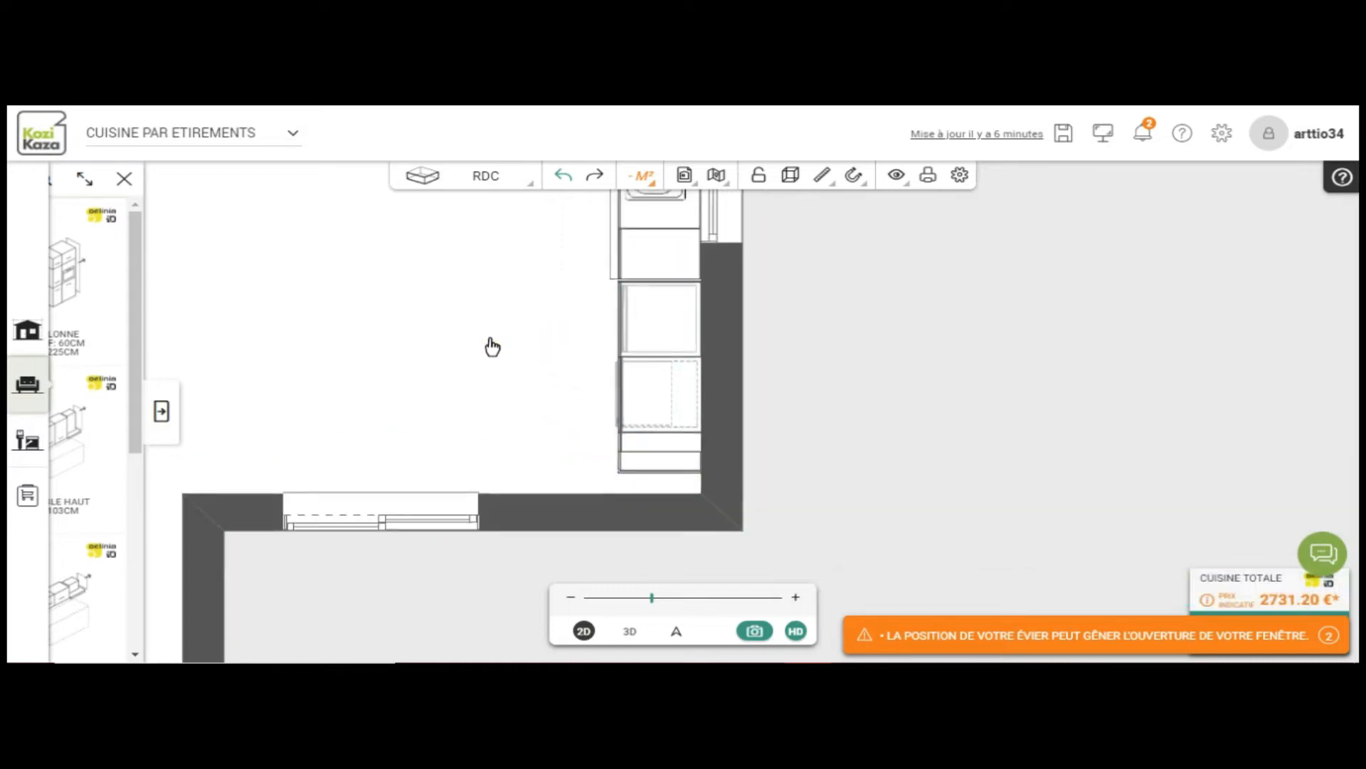
pyautogui.click(674, 319)
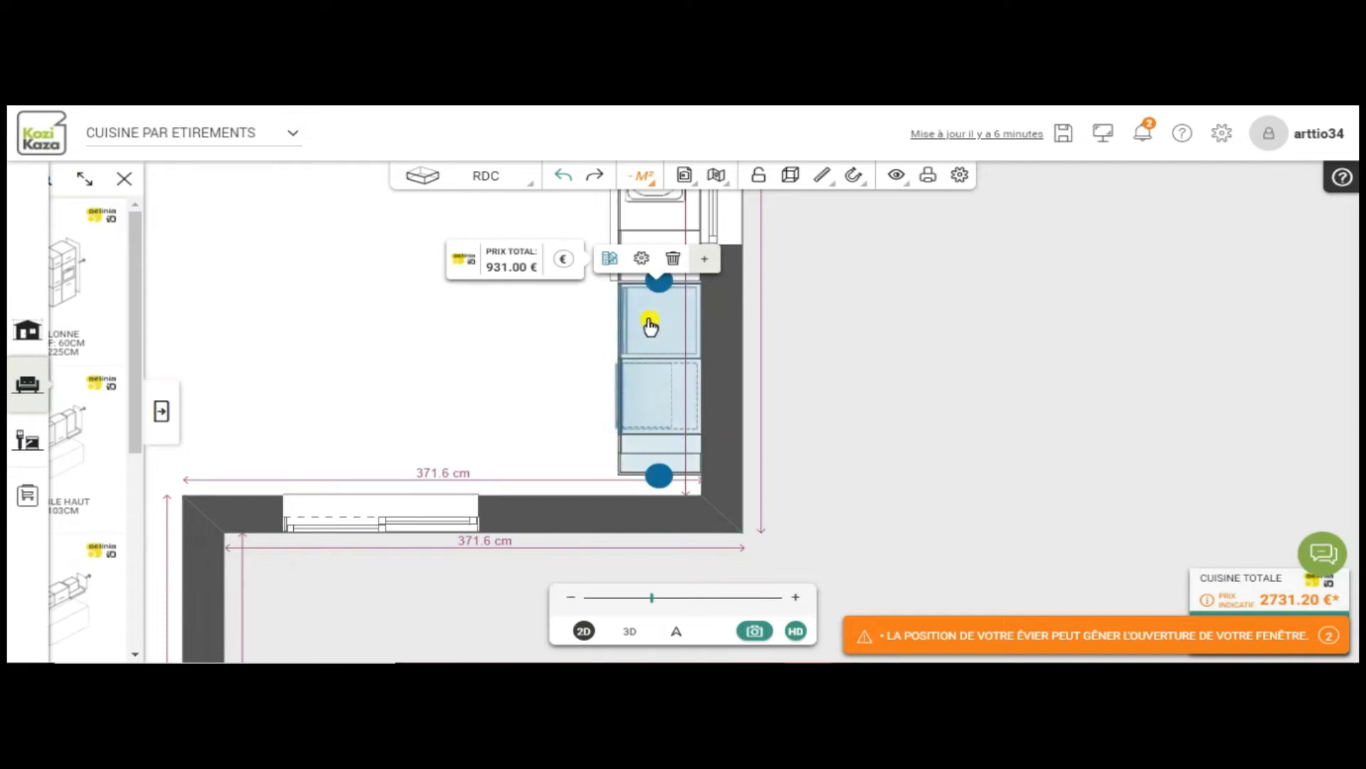
pyautogui.click(650, 326)
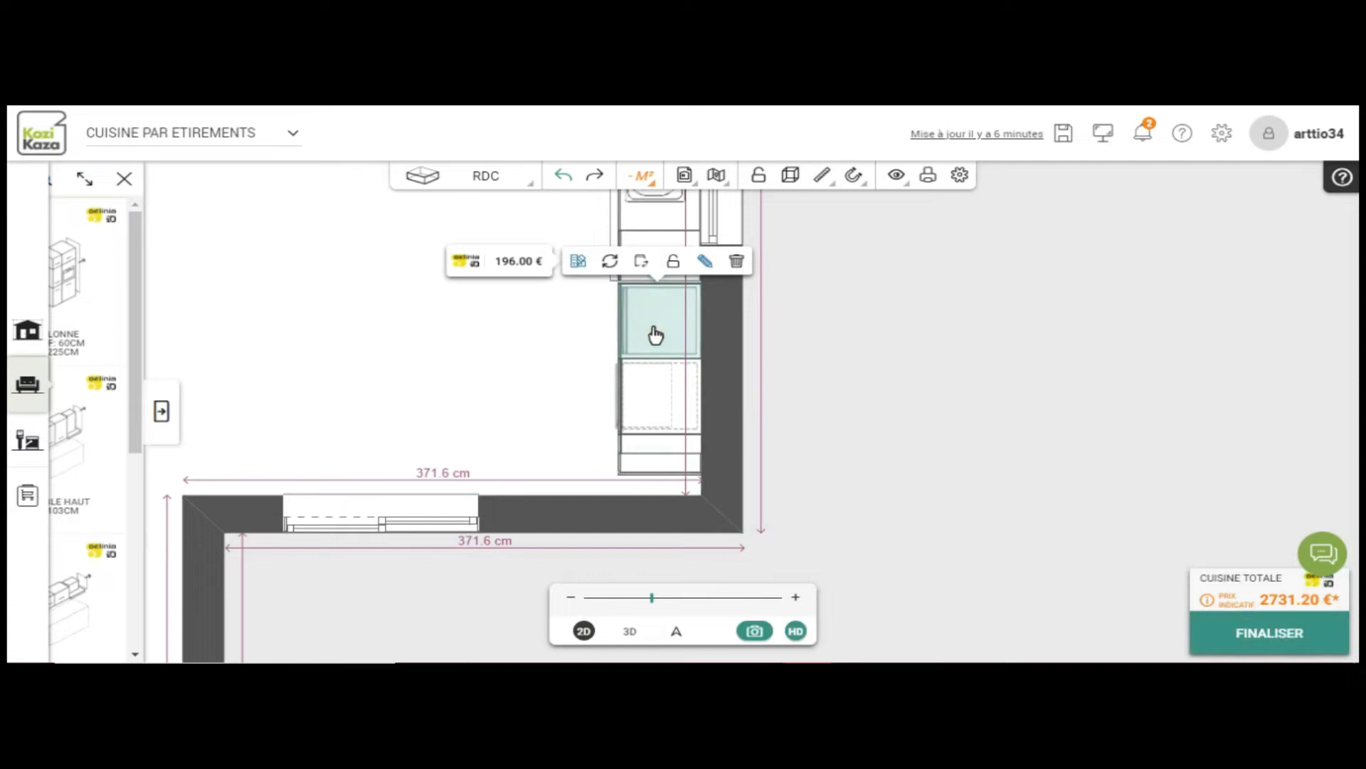
# - Examine the column units individually from above in 3D, from the sink run to the side wall
pyautogui.click(629, 632)
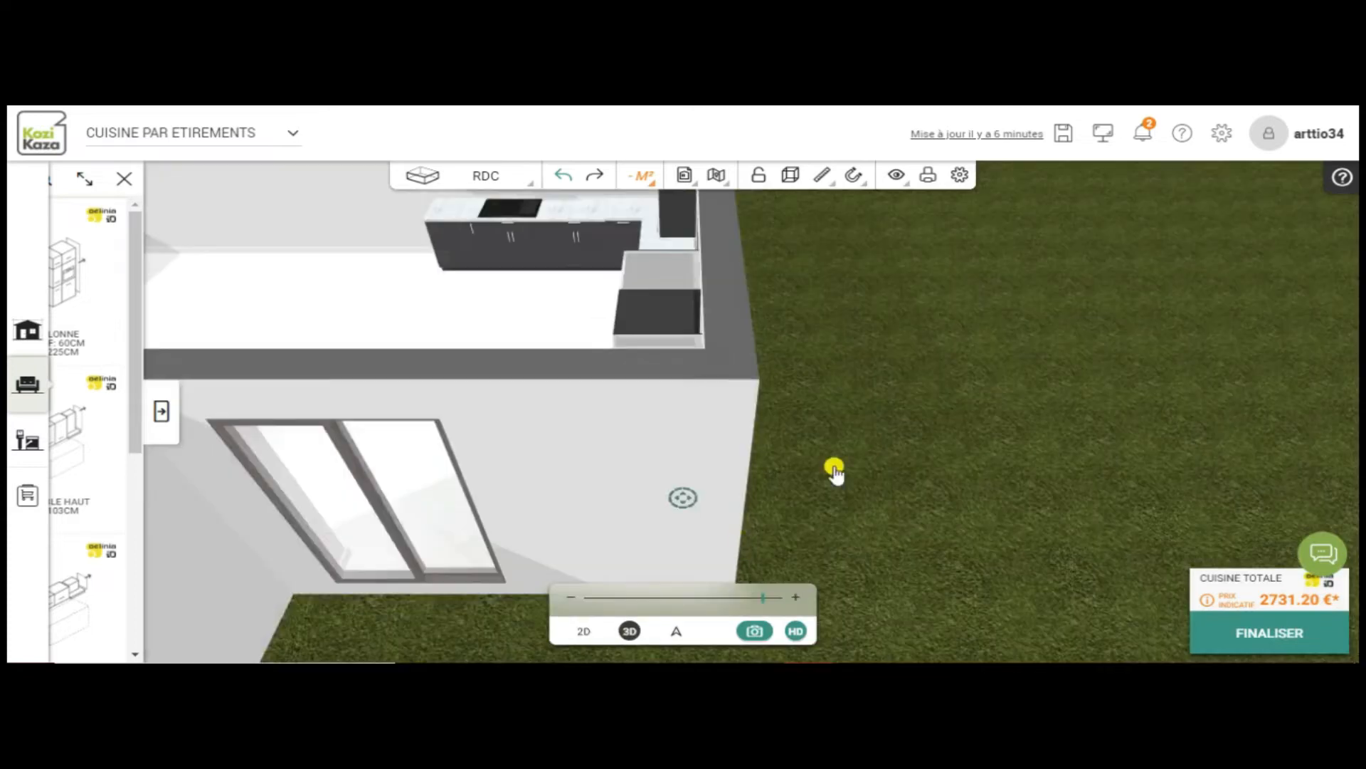
pyautogui.scroll(5, 893, 464)
pyautogui.moveTo(906, 379); pyautogui.dragTo(901, 462)
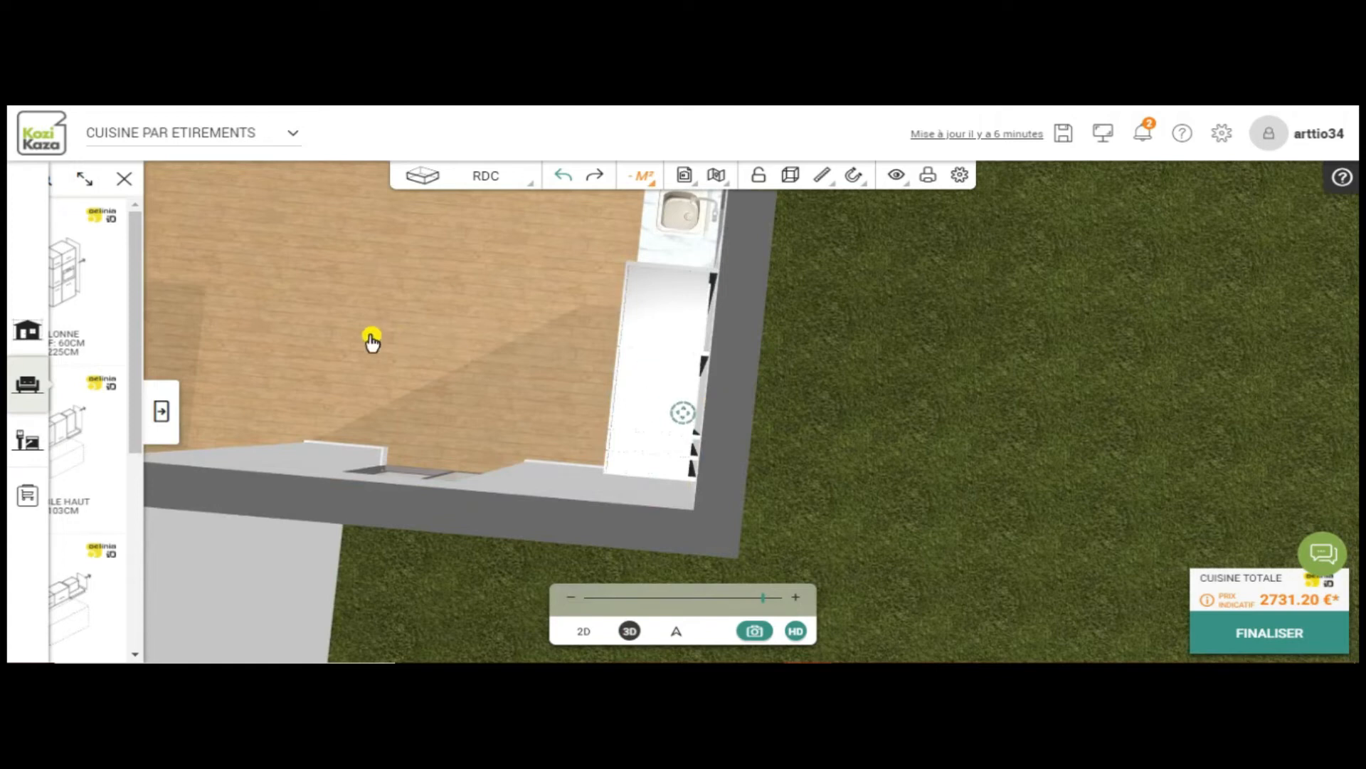
pyautogui.click(651, 367)
pyautogui.click(660, 326)
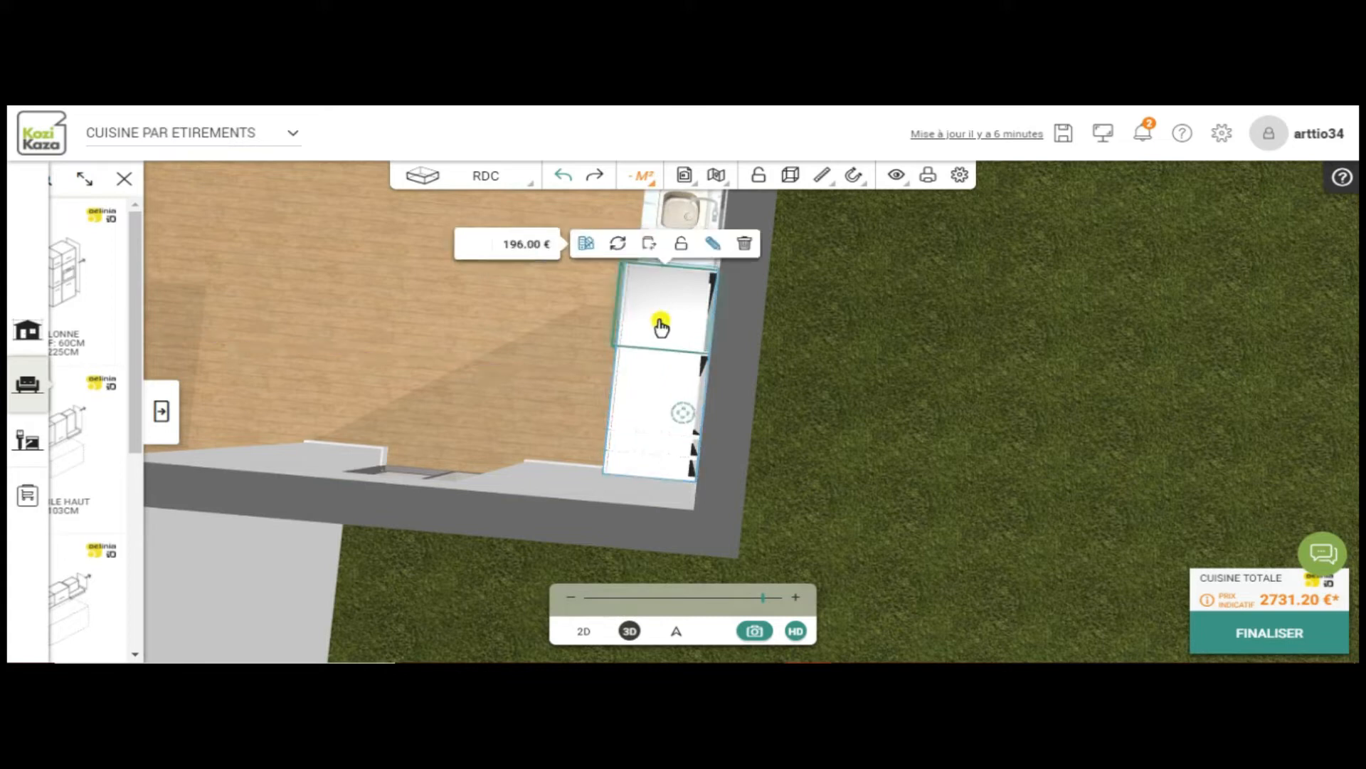
pyautogui.click(647, 381)
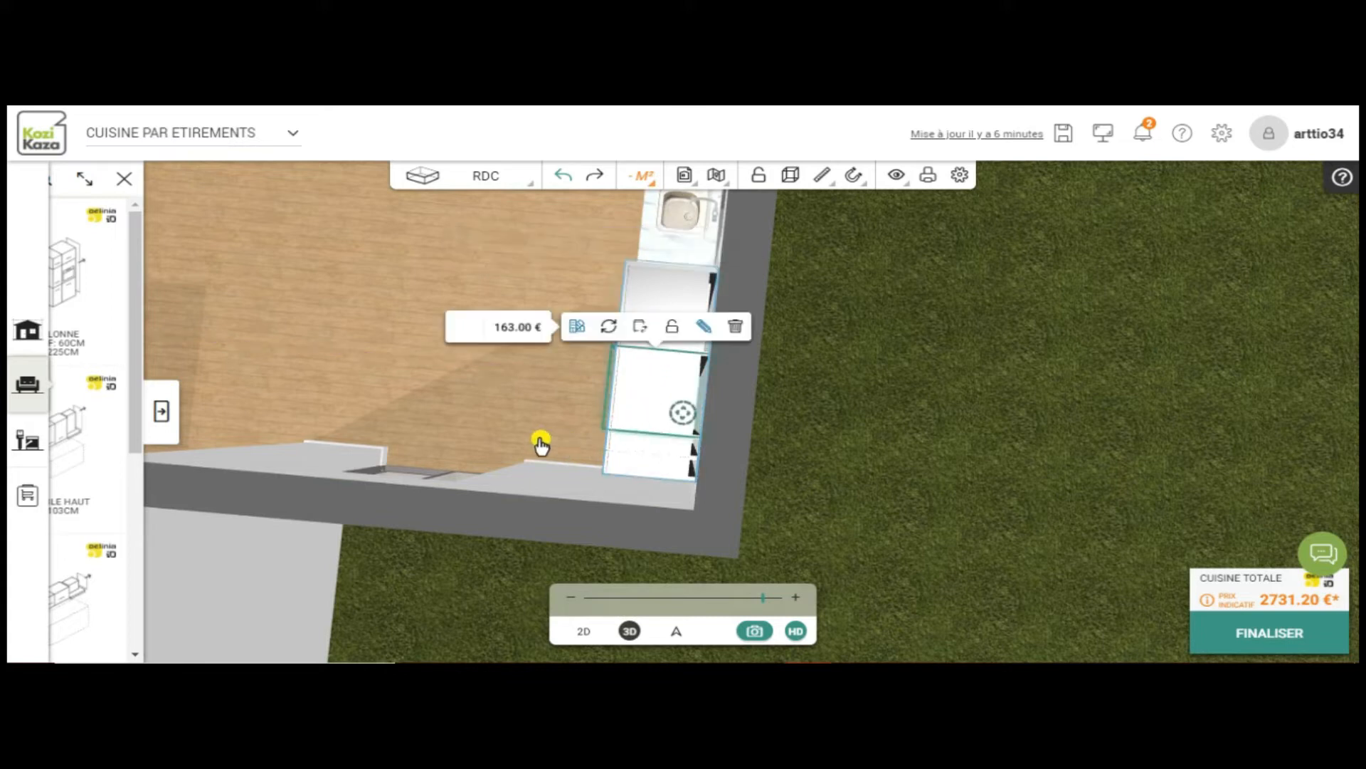
pyautogui.moveTo(543, 427); pyautogui.dragTo(581, 428)
pyautogui.click(638, 456)
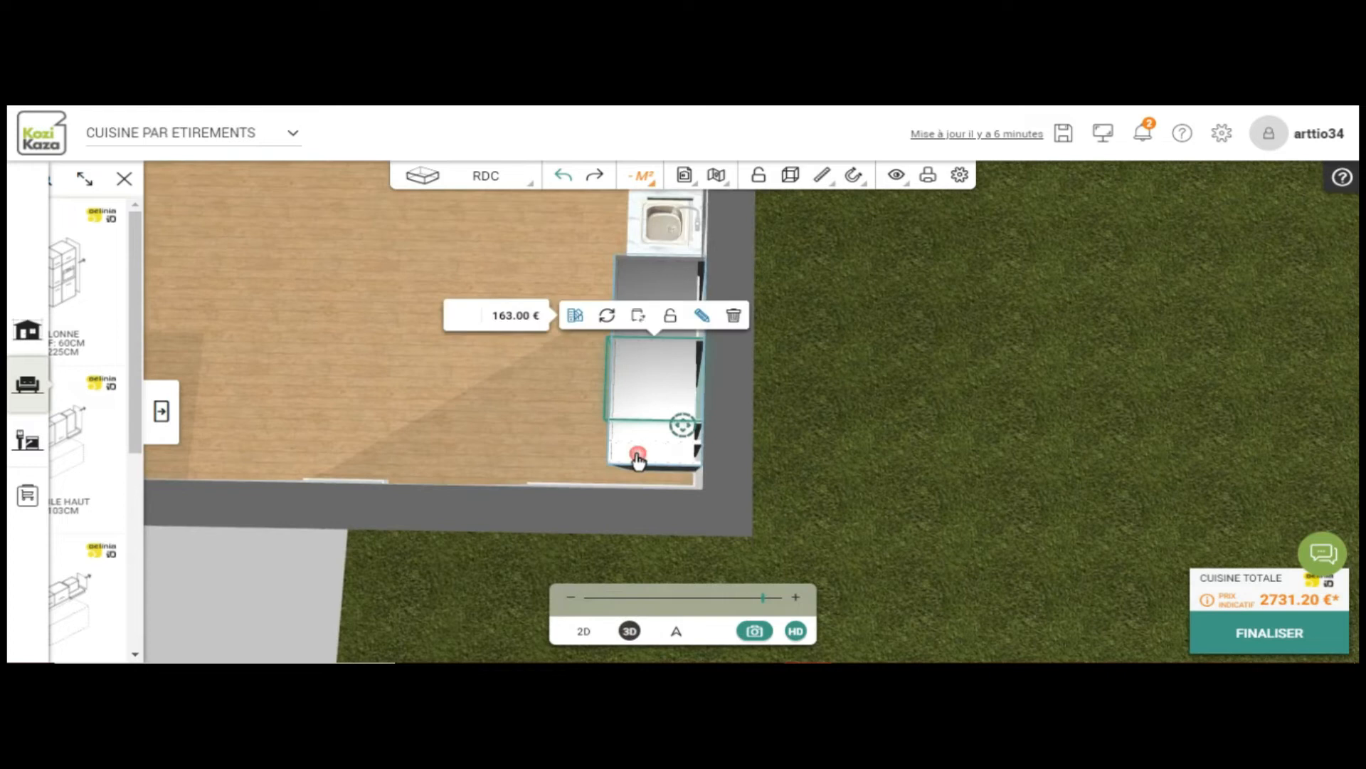
pyautogui.click(468, 343)
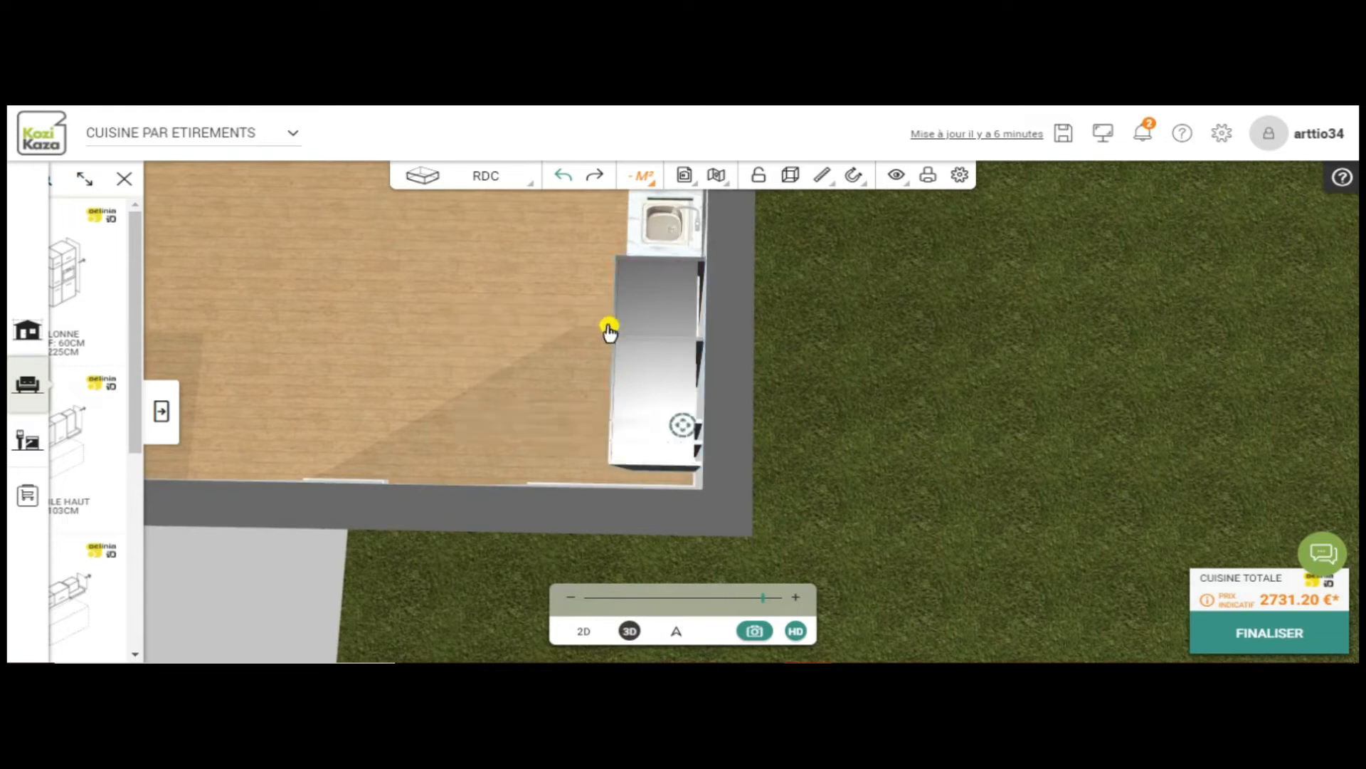
# - Try to stretch the free end of the column combination to the side wall in the 3D view
pyautogui.click(647, 346)
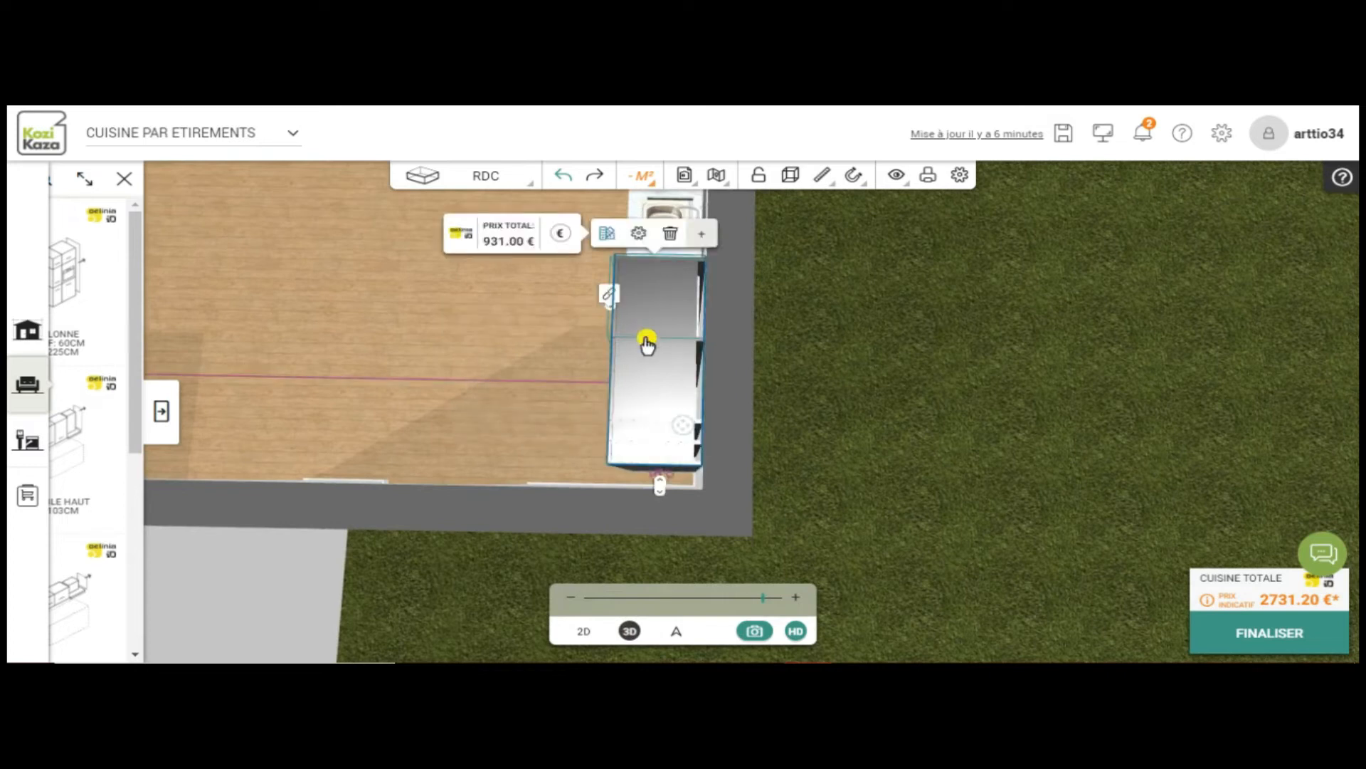
pyautogui.moveTo(662, 486); pyautogui.dragTo(578, 545)
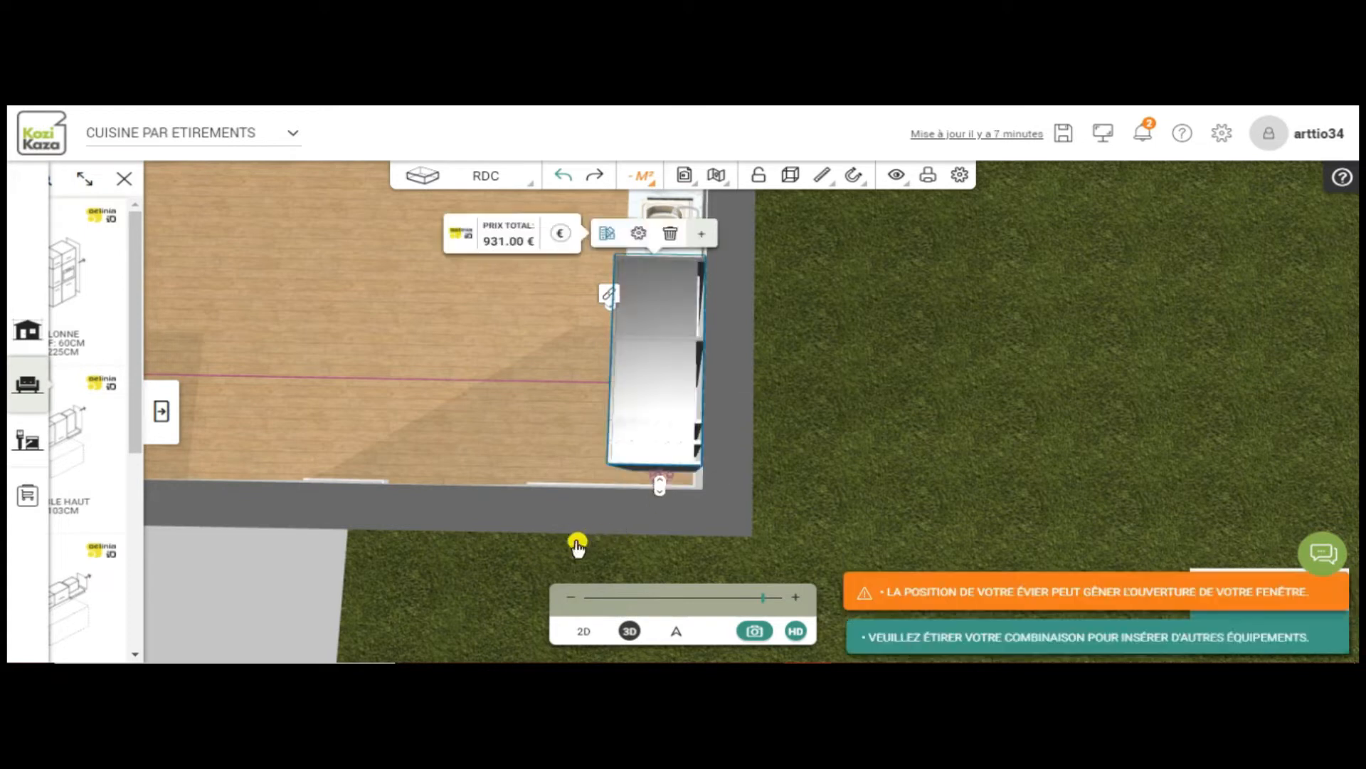
pyautogui.moveTo(436, 427); pyautogui.dragTo(823, 269)
pyautogui.moveTo(543, 541); pyautogui.dragTo(574, 551)
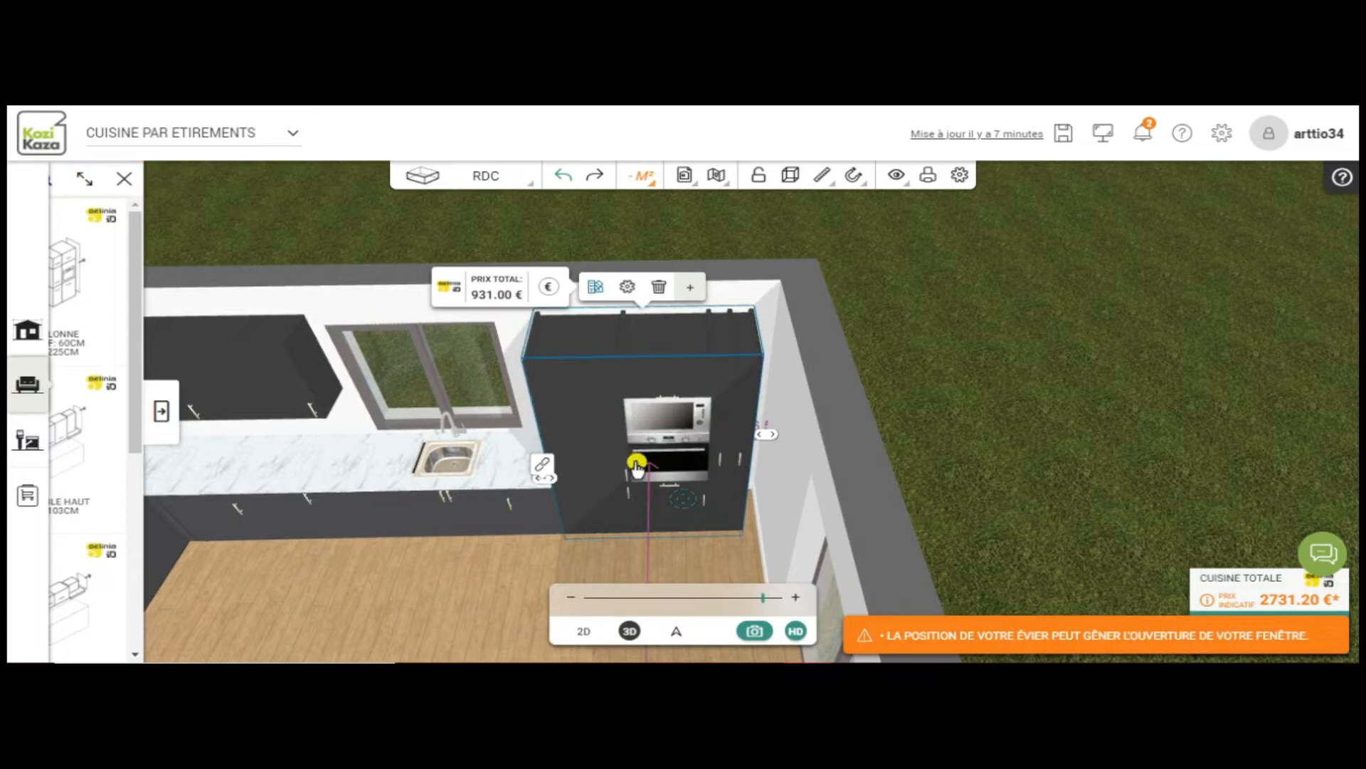
# - Select the column combination in 3D and detach it from the end of the sink run
pyautogui.click(585, 631)
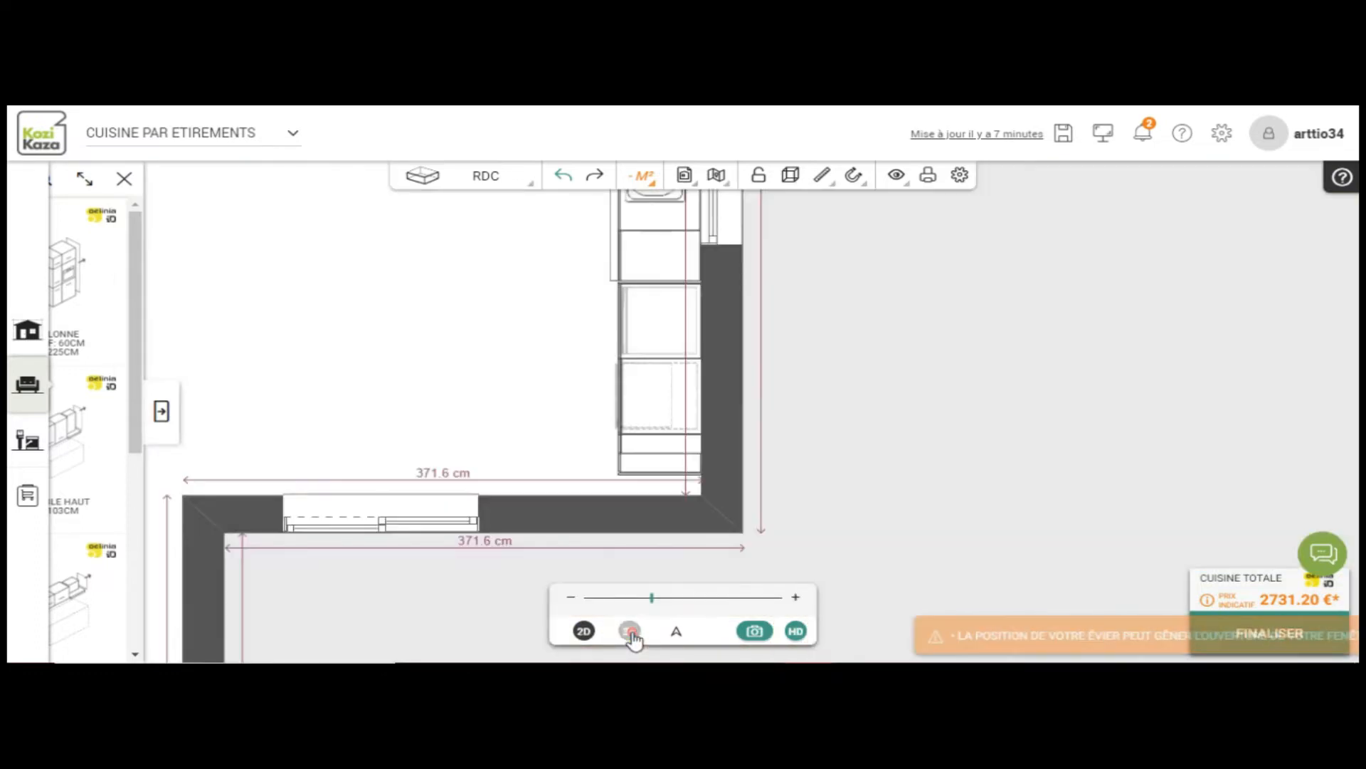
pyautogui.click(631, 631)
pyautogui.click(396, 290)
pyautogui.scroll(5, 587, 363)
pyautogui.moveTo(588, 363); pyautogui.dragTo(640, 348)
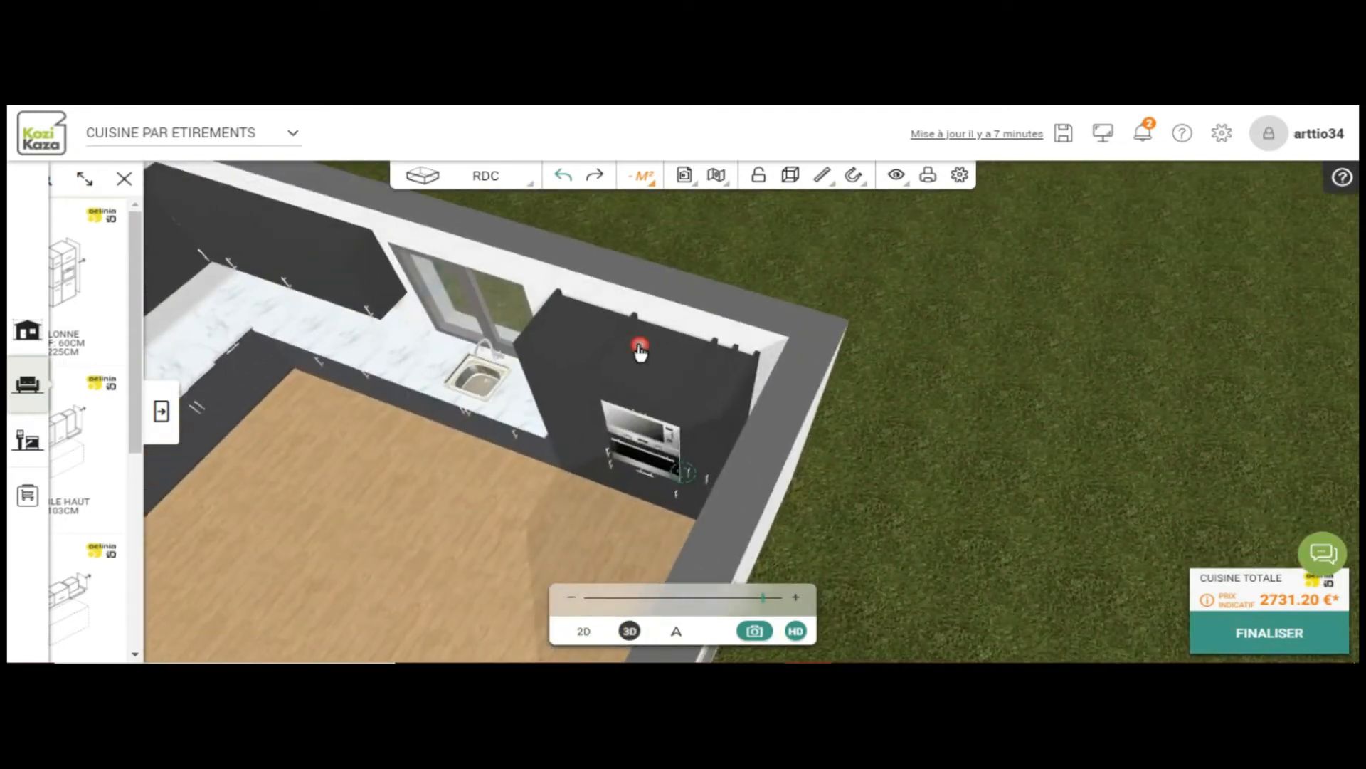
pyautogui.click(637, 347)
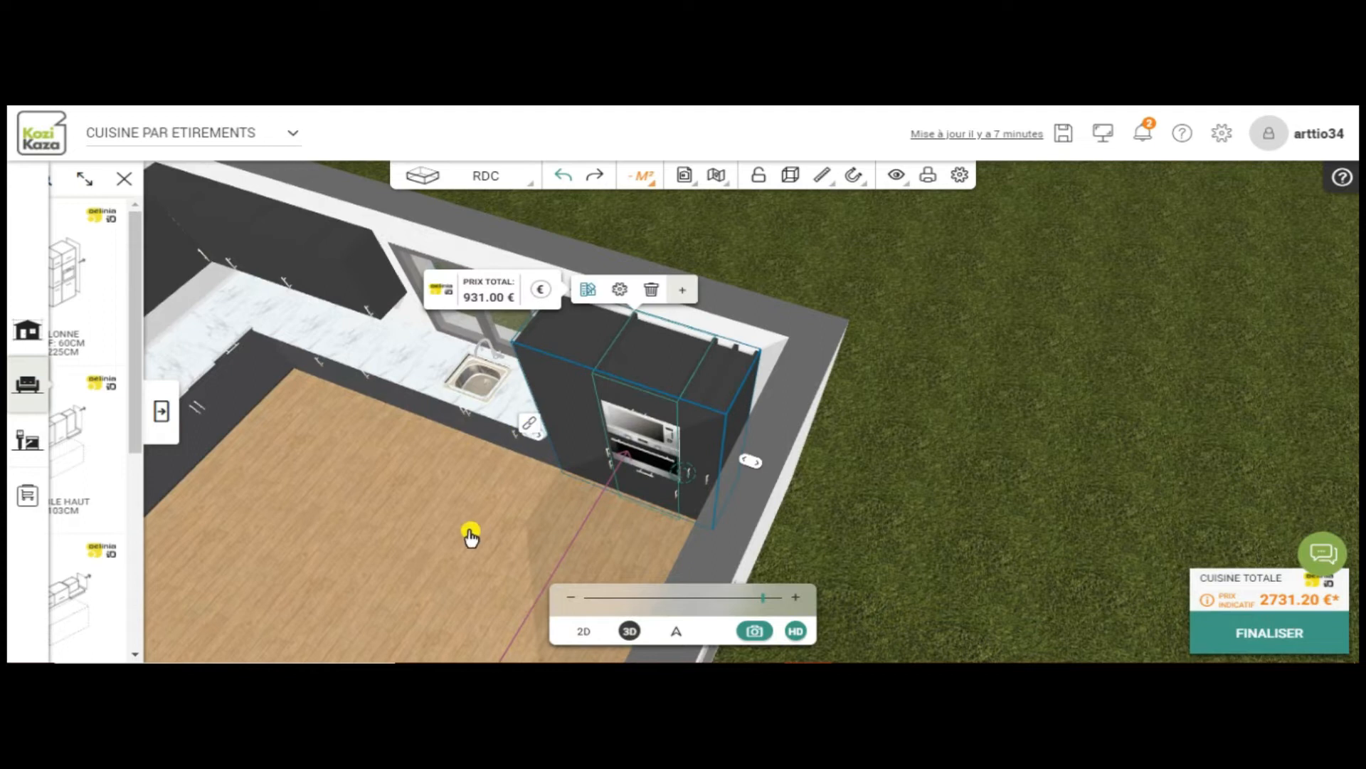
pyautogui.moveTo(544, 529); pyautogui.dragTo(596, 414)
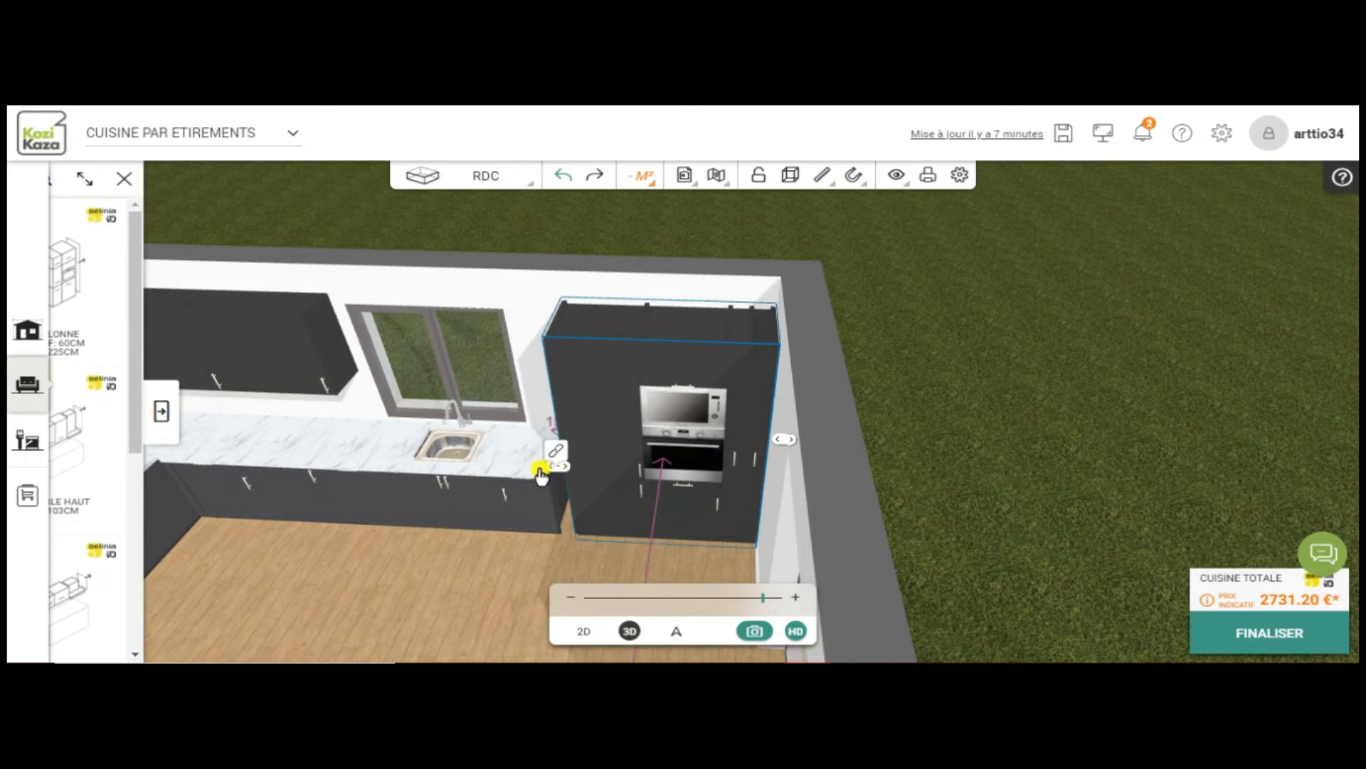
pyautogui.moveTo(560, 473); pyautogui.dragTo(561, 469)
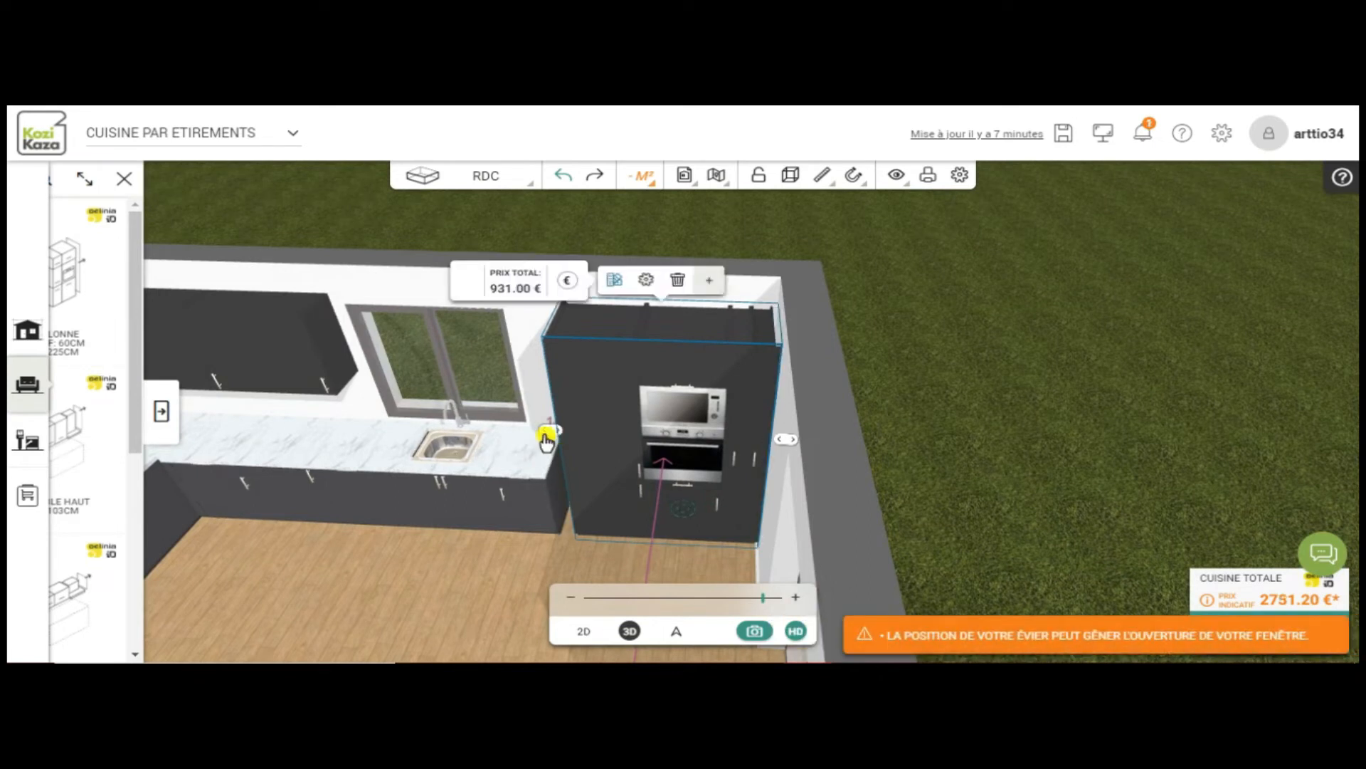
# - Try to move the column combination against the end of the sink run, and undo the move
pyautogui.moveTo(547, 432); pyautogui.dragTo(503, 555)
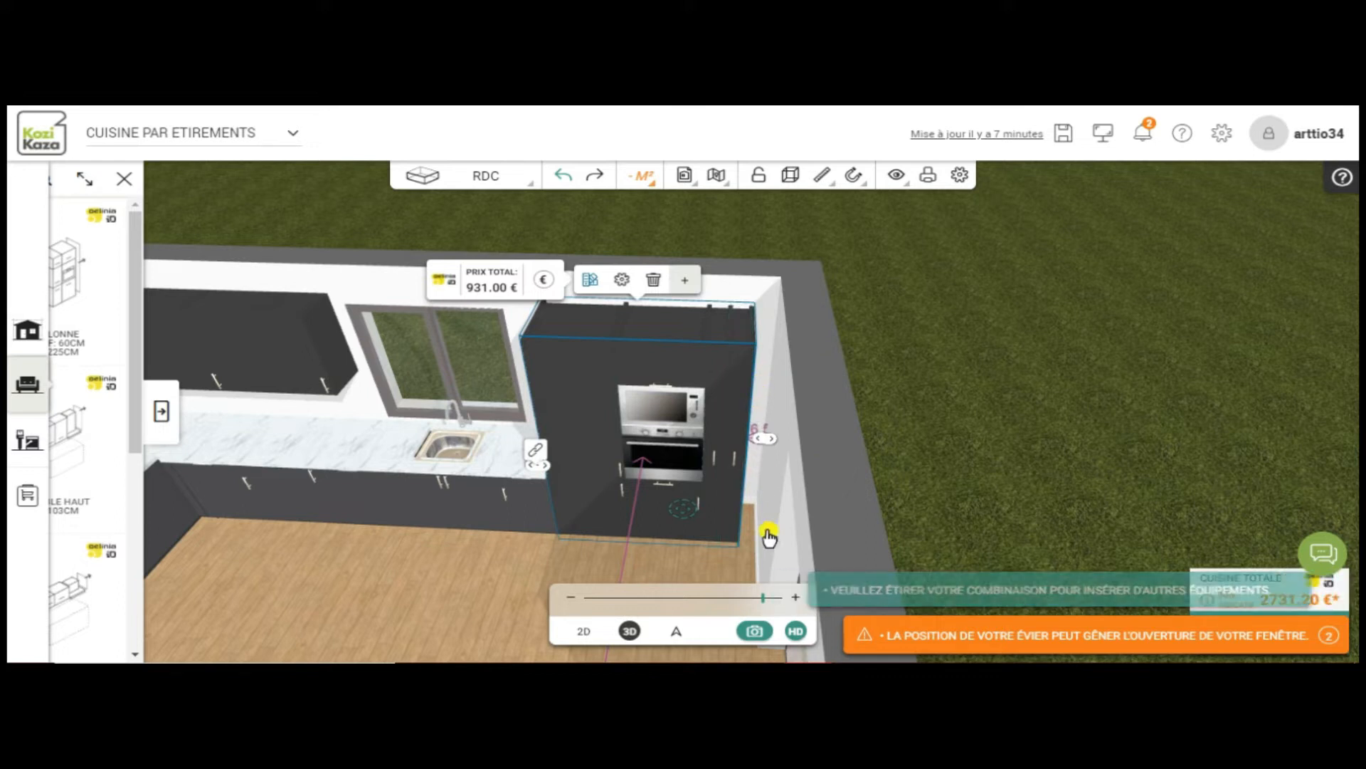
pyautogui.moveTo(527, 585); pyautogui.dragTo(544, 553)
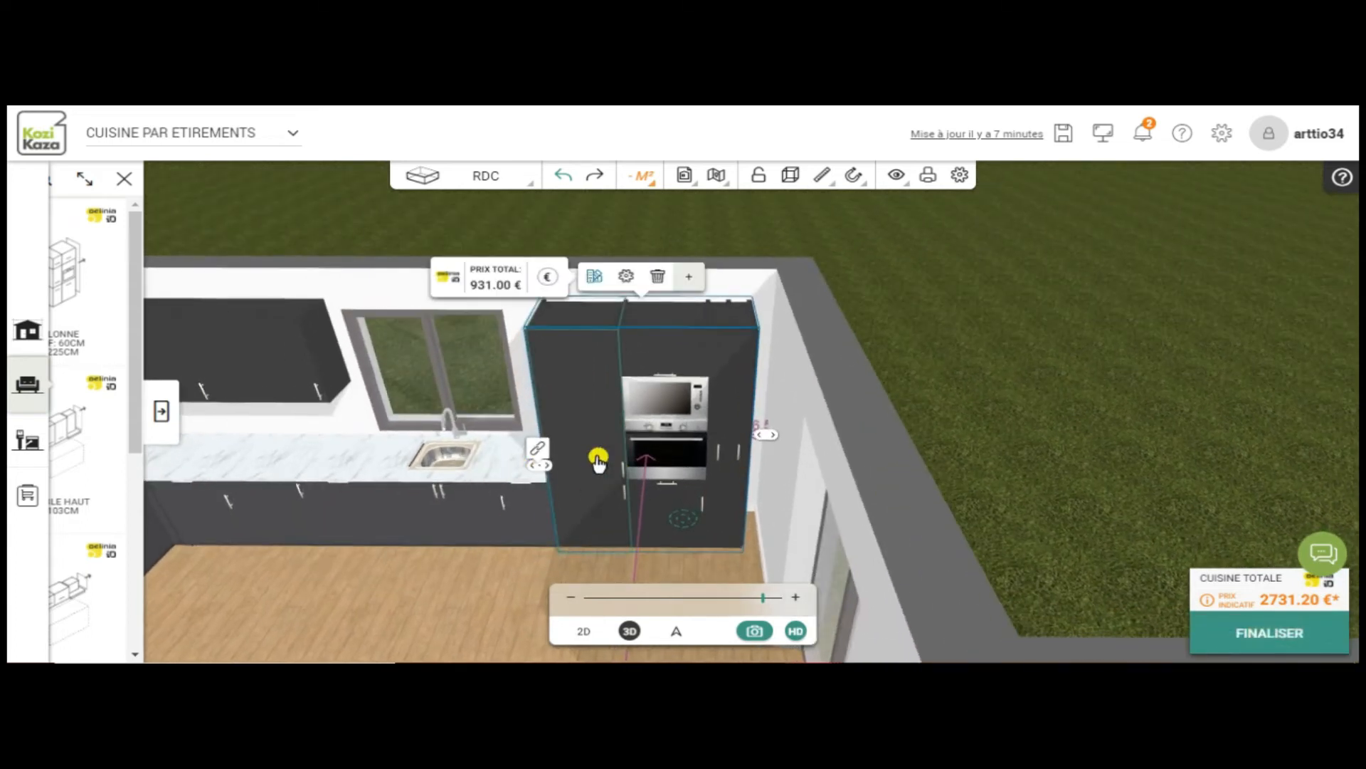
pyautogui.click(562, 178)
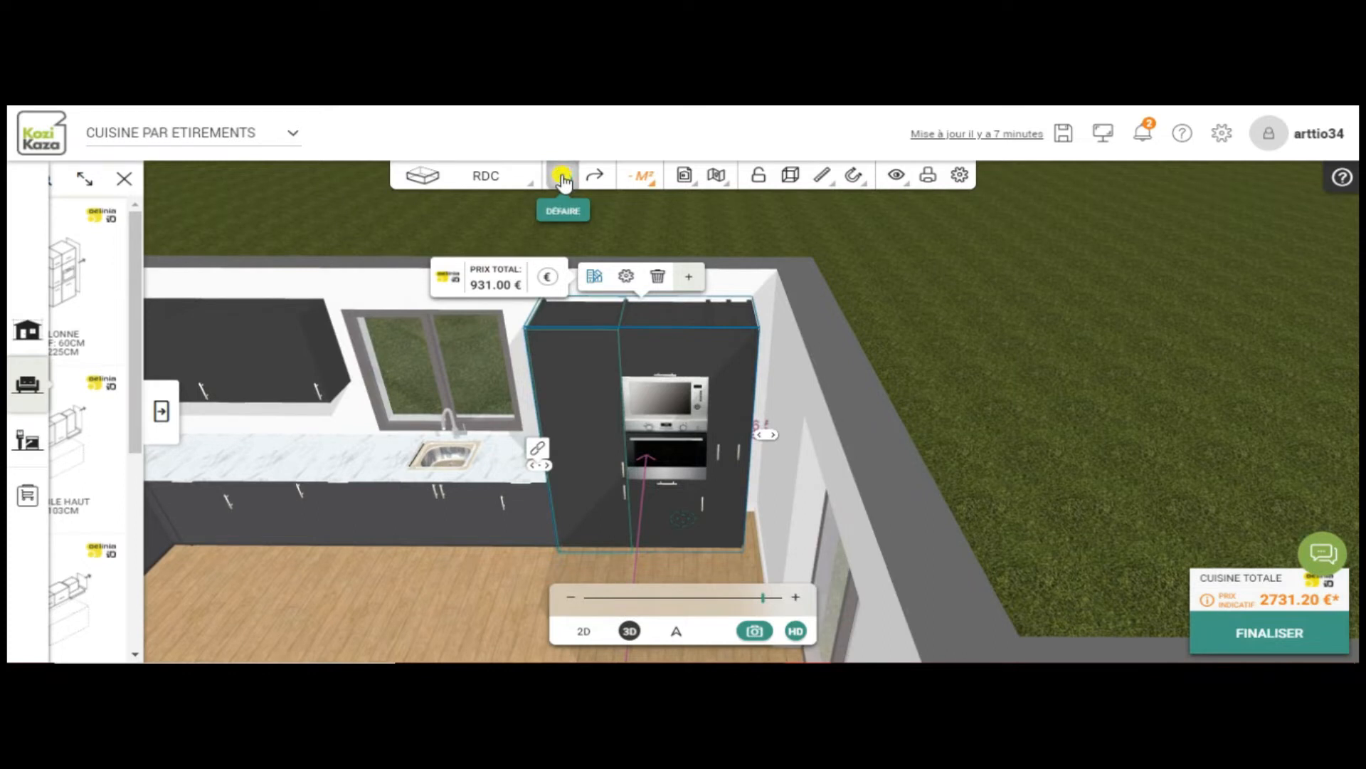
pyautogui.click(562, 178)
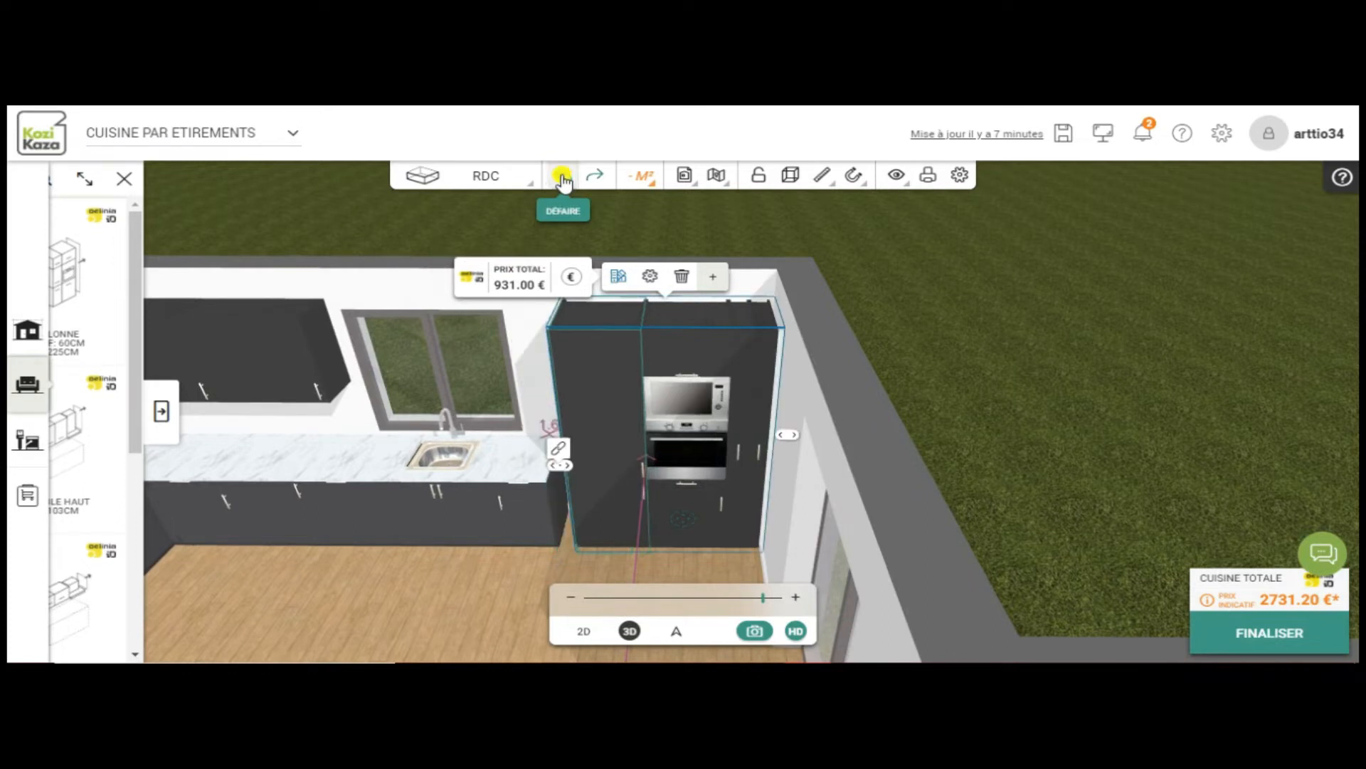
# - Try shortening the sink run's end beside the columns with a recalculated composition, and undo it
pyautogui.click(533, 473)
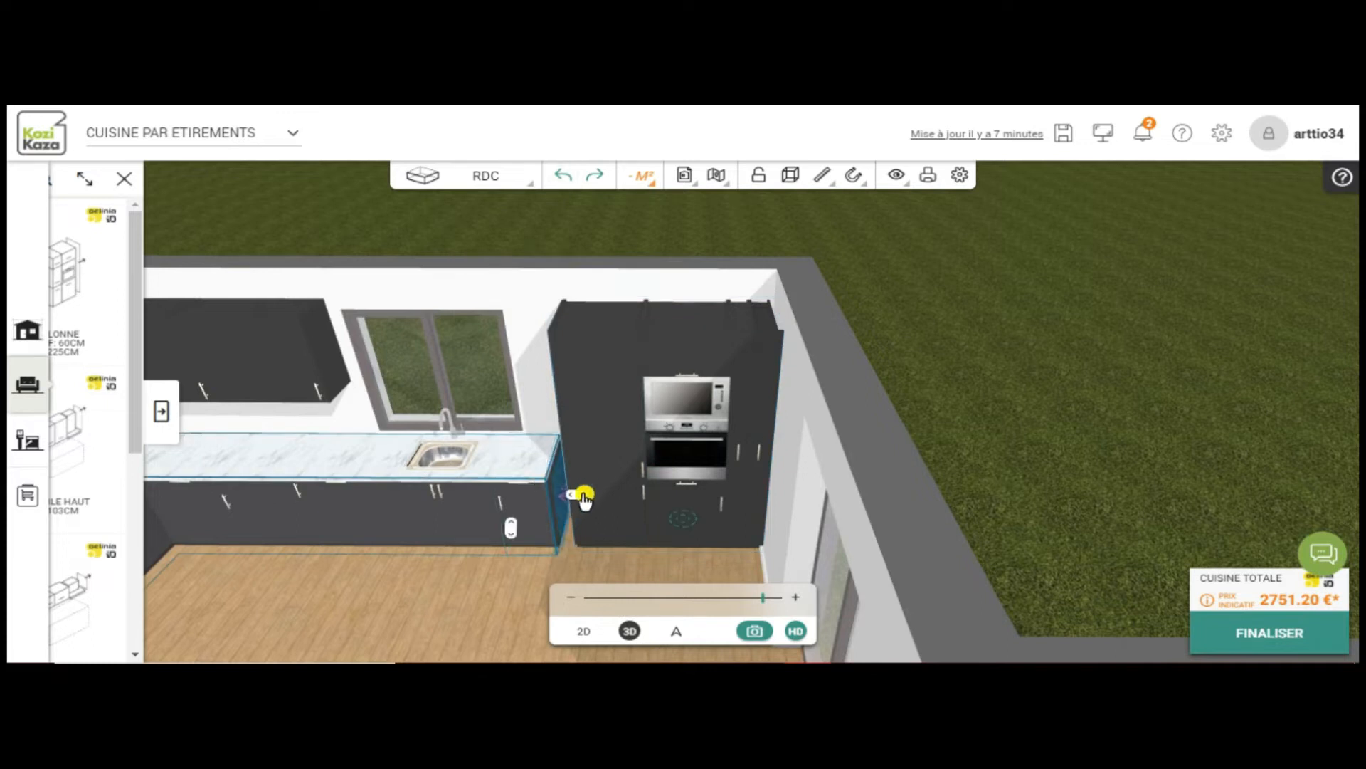
pyautogui.moveTo(593, 497); pyautogui.dragTo(563, 497)
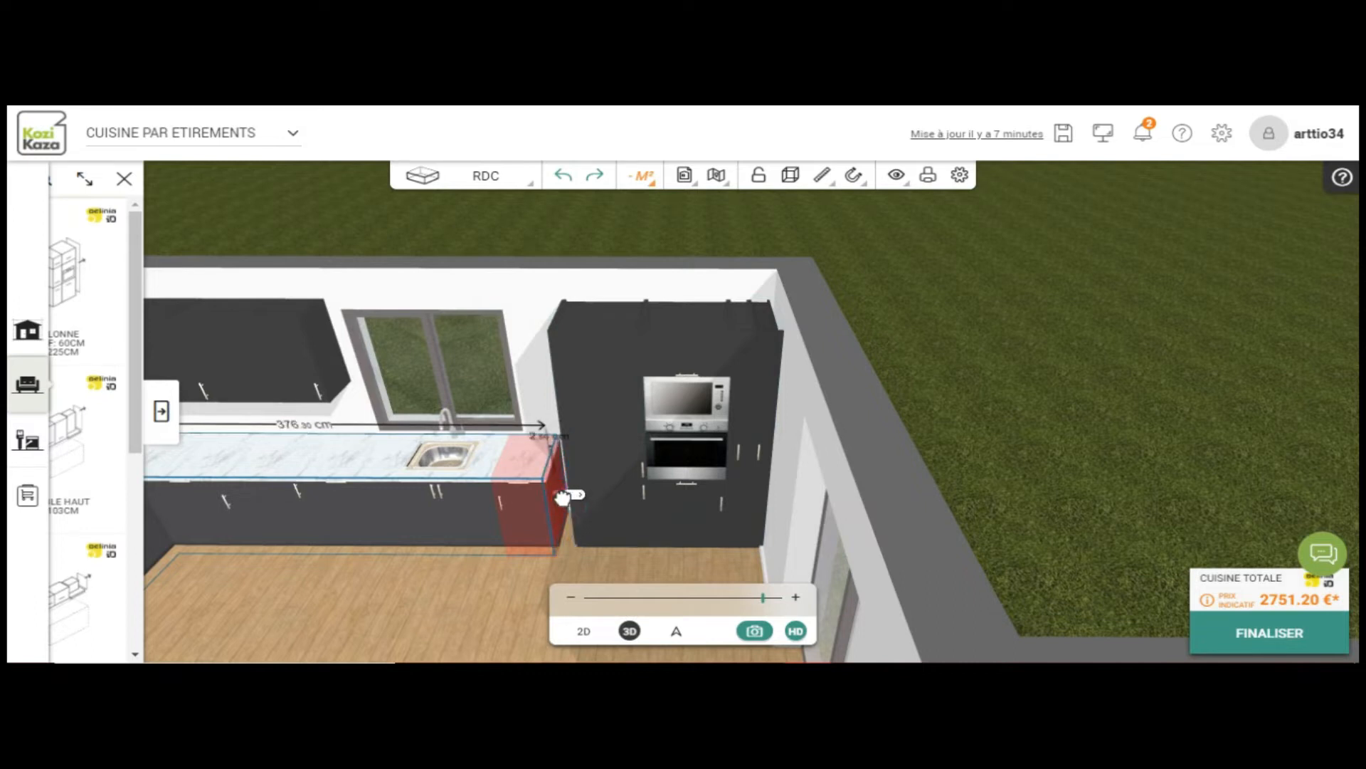
pyautogui.moveTo(559, 615); pyautogui.dragTo(557, 614)
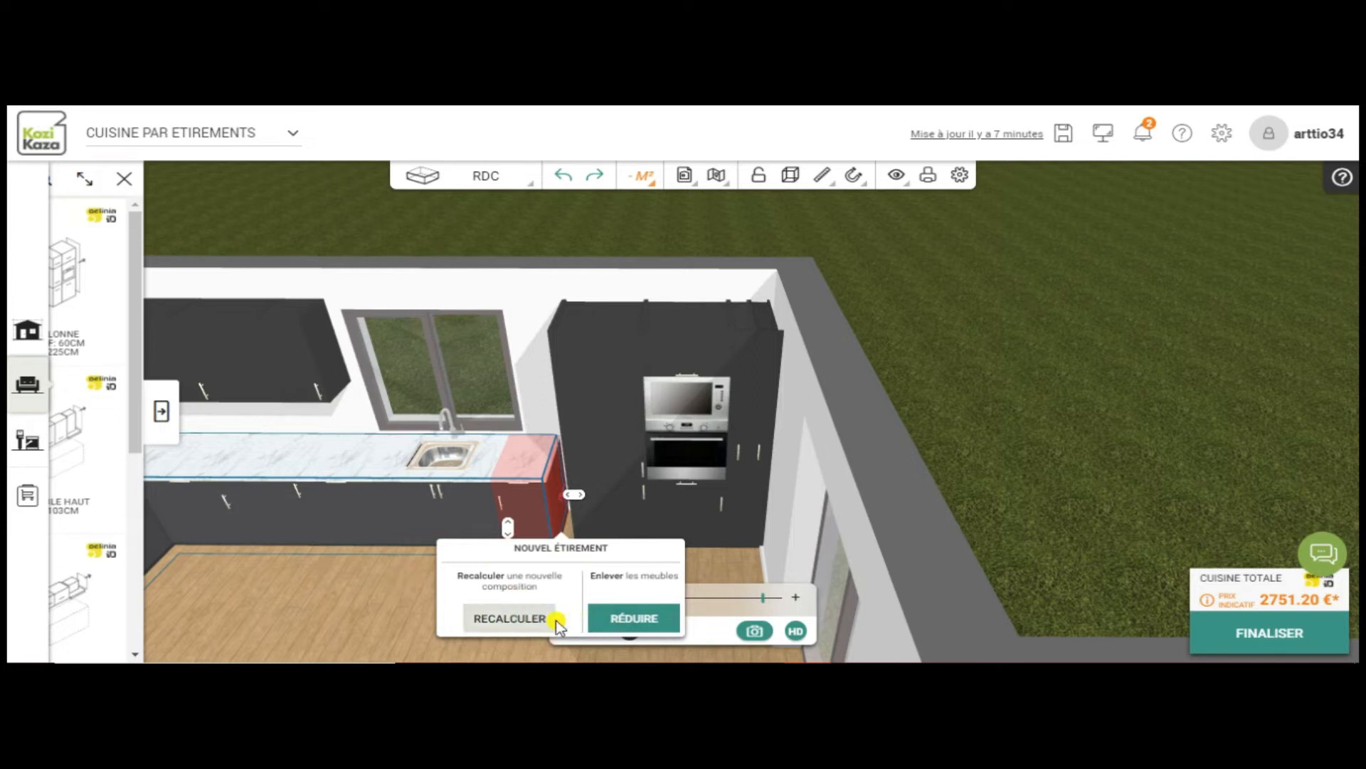
pyautogui.click(537, 619)
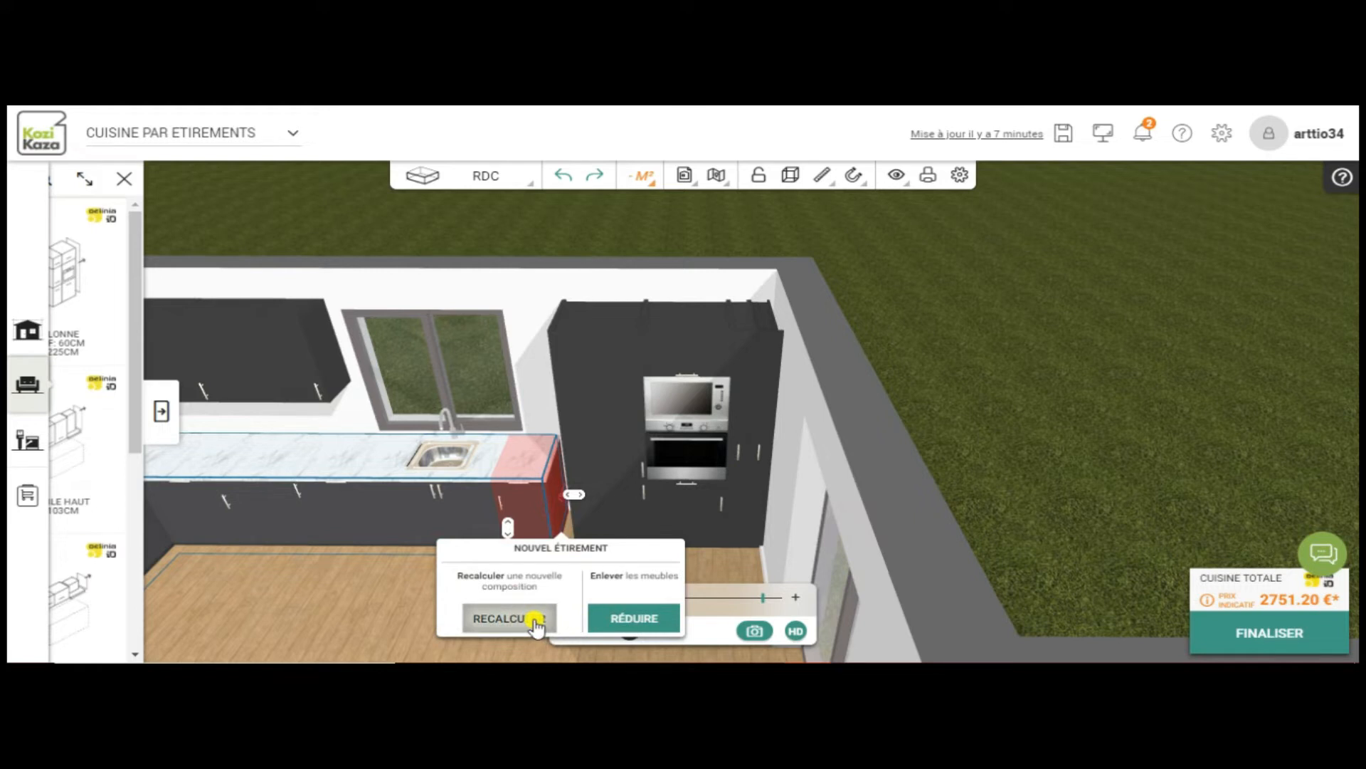
pyautogui.click(536, 620)
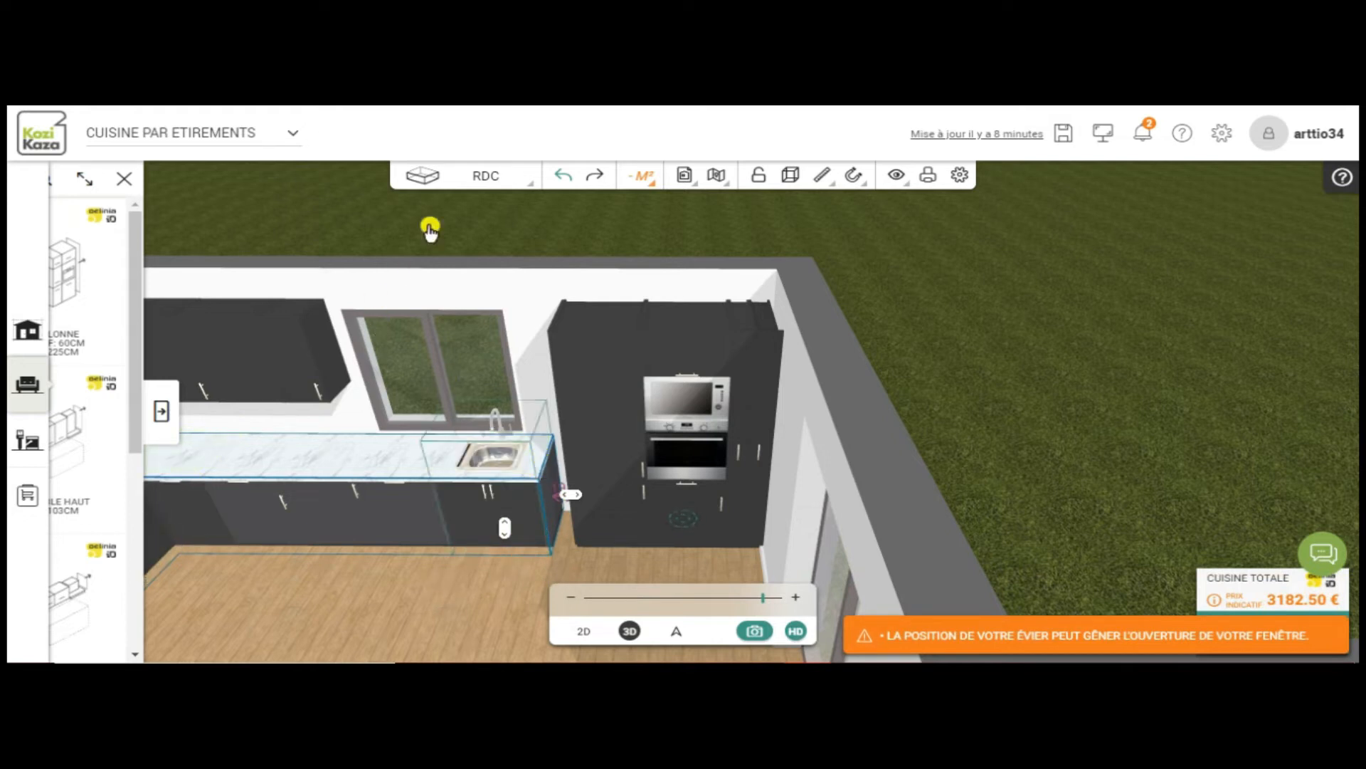
pyautogui.click(562, 178)
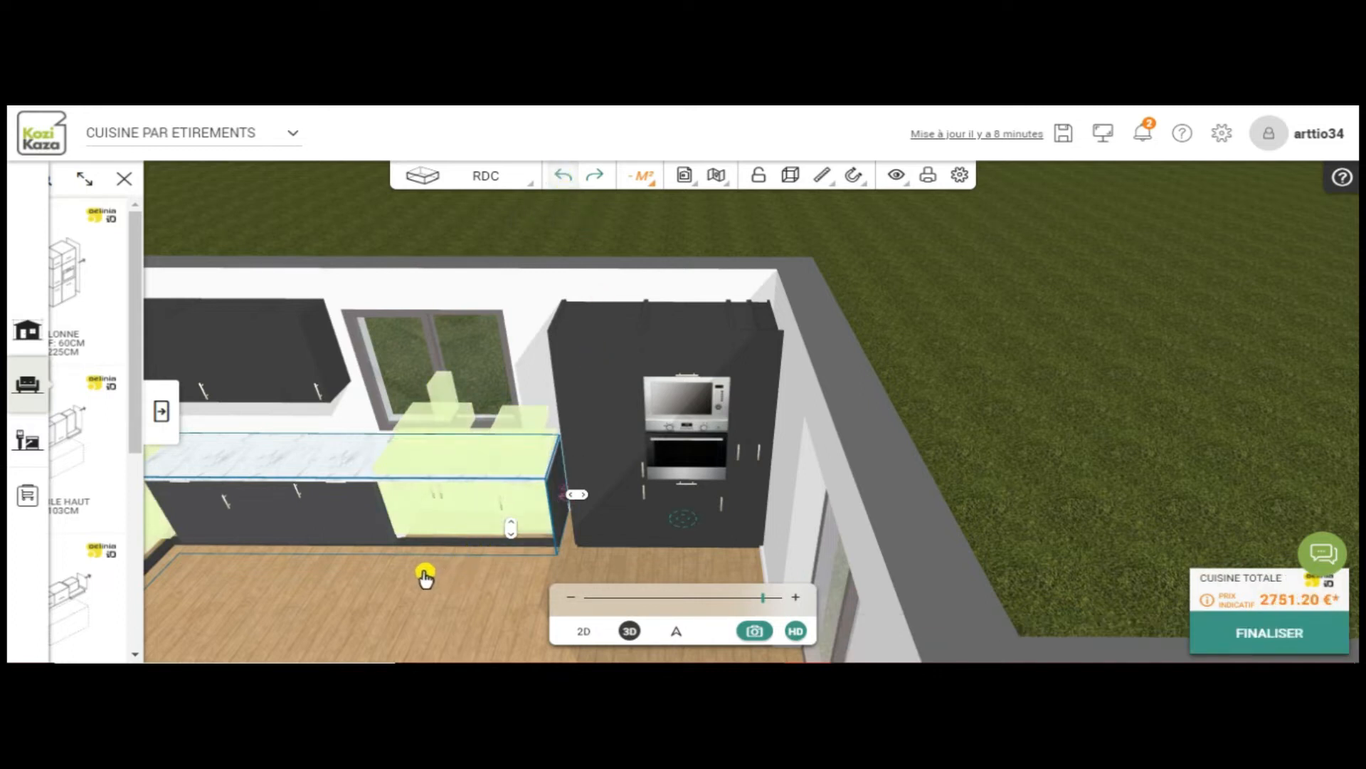
# - Stretch the sink run's end to the column combination in plan view and fill the gap with new furniture (Combler)
pyautogui.click(582, 633)
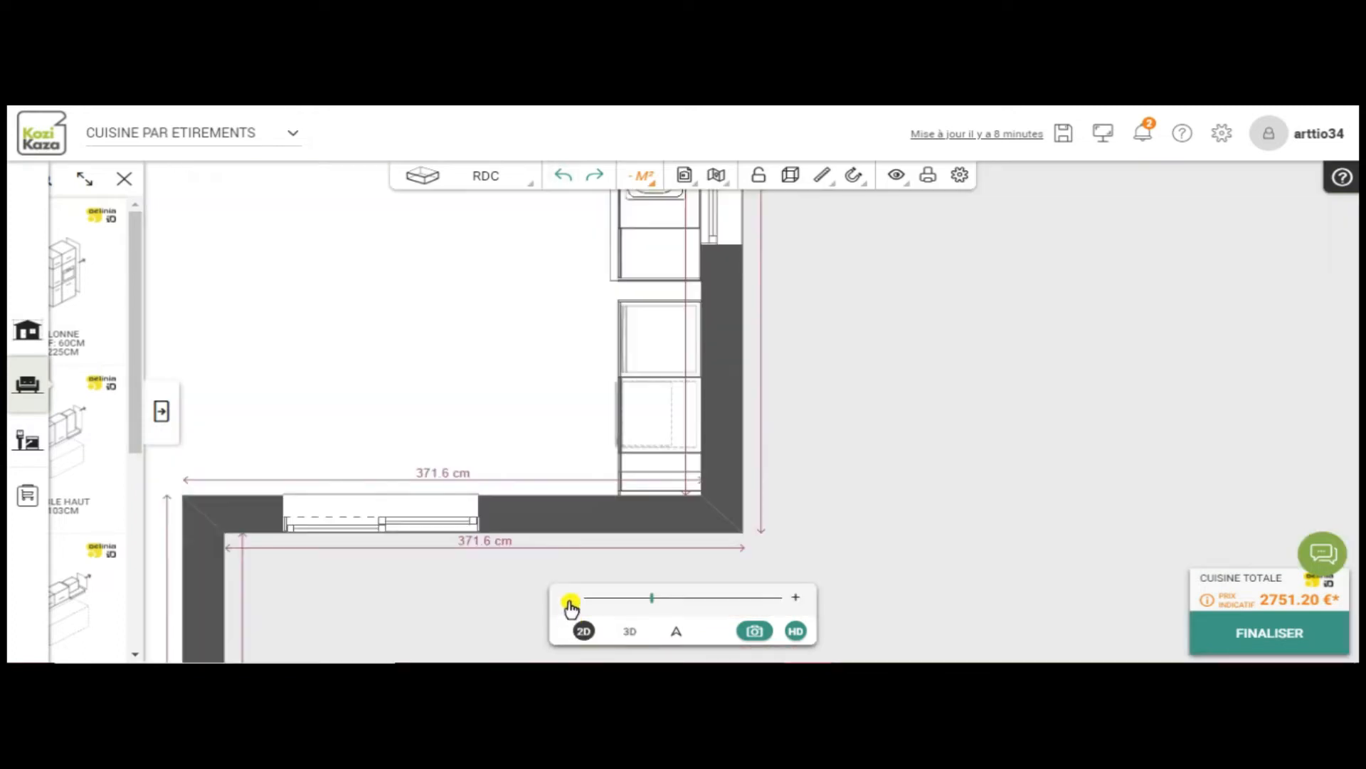
pyautogui.moveTo(800, 352); pyautogui.dragTo(756, 459)
pyautogui.click(604, 368)
pyautogui.click(604, 368)
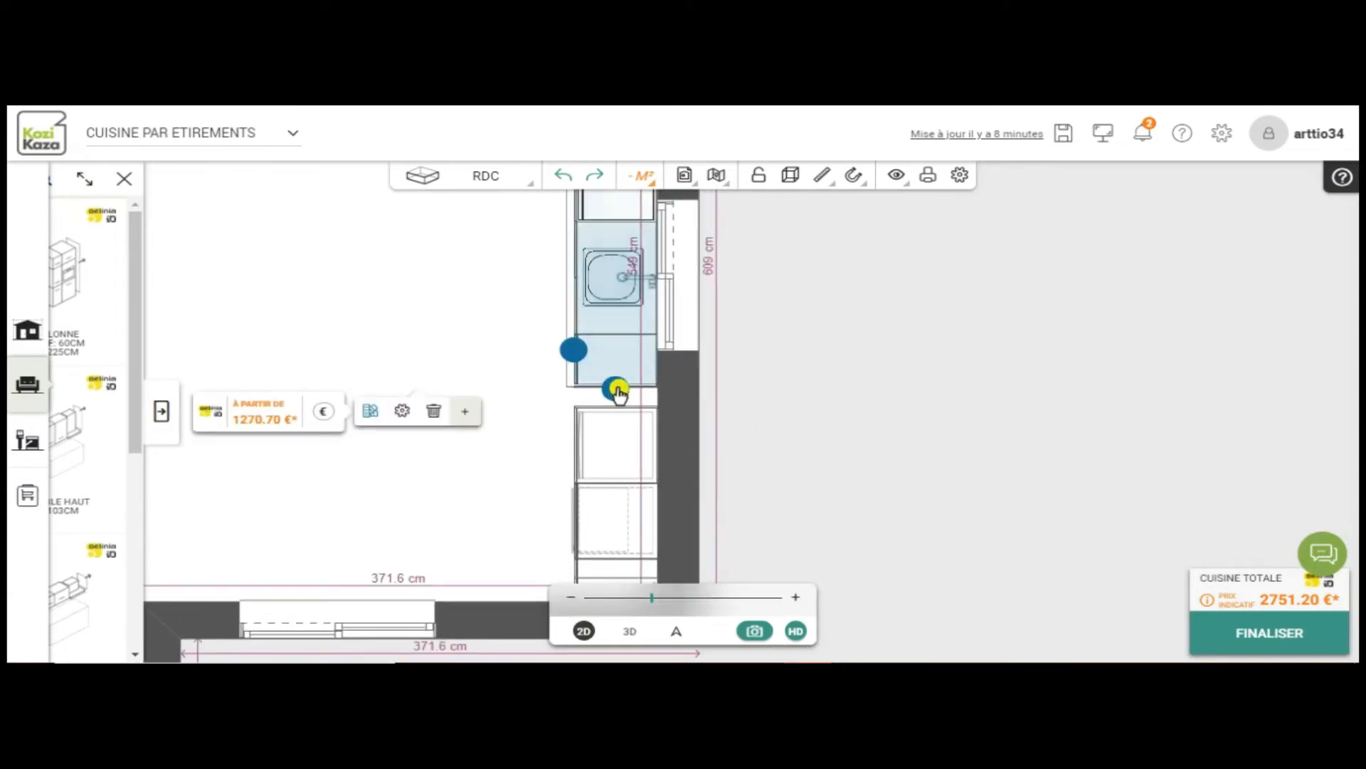
pyautogui.moveTo(625, 394); pyautogui.dragTo(624, 400)
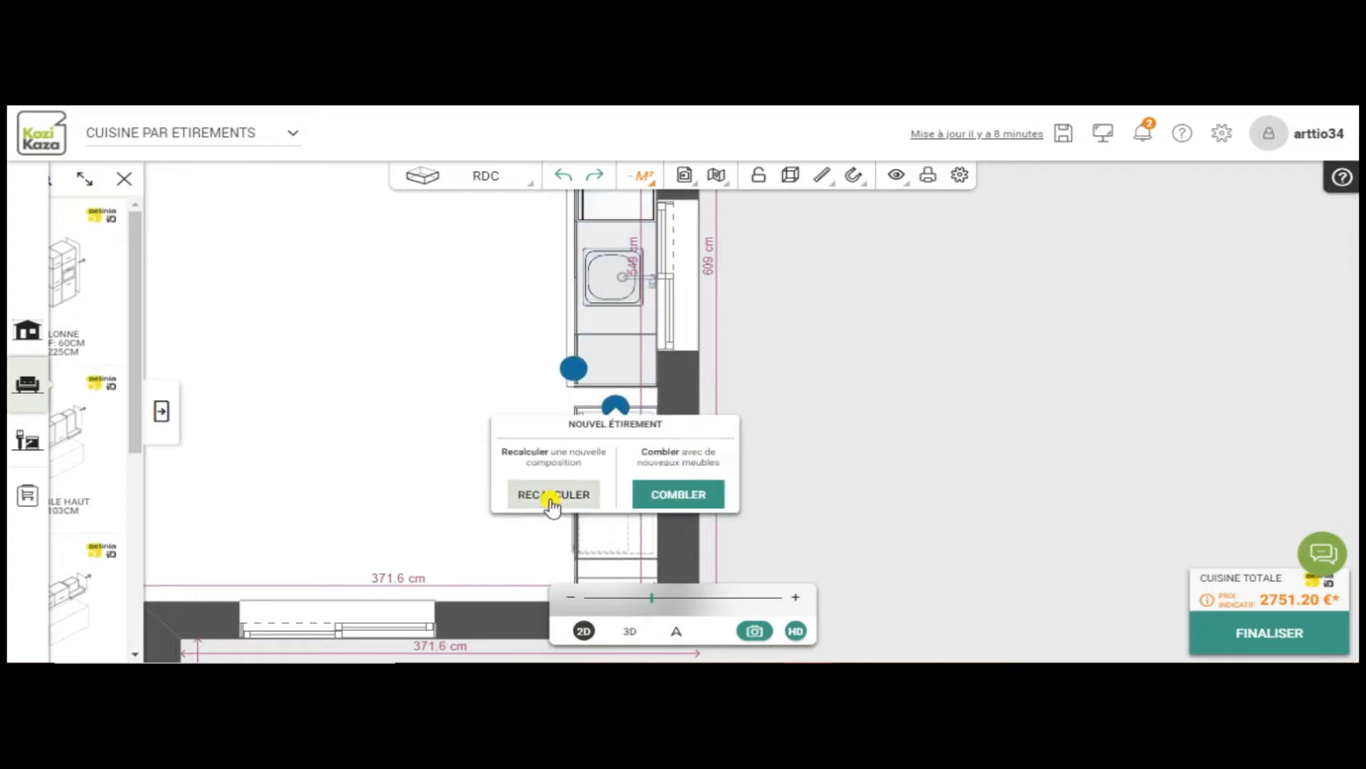
pyautogui.click(663, 498)
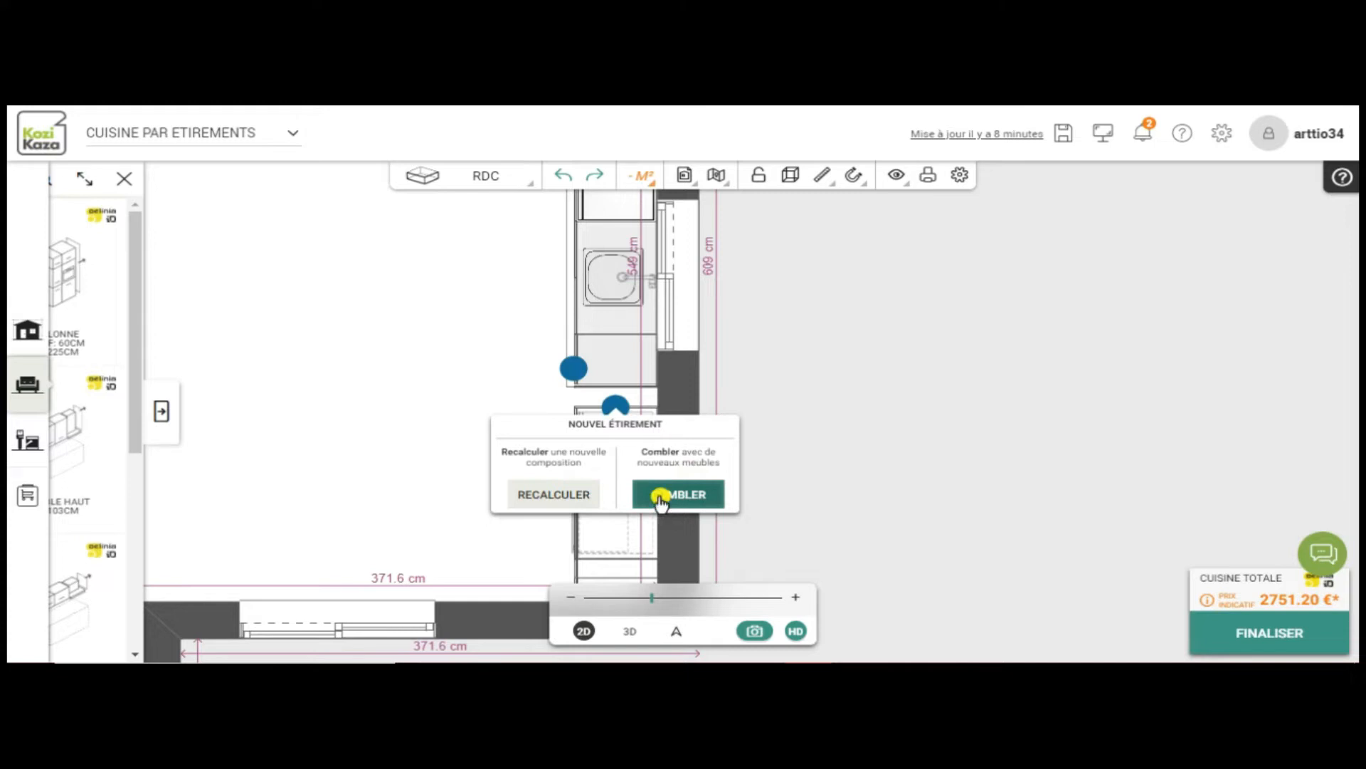
# - Examine the junction between the sink run and the column combination in the 3D view
pyautogui.click(629, 631)
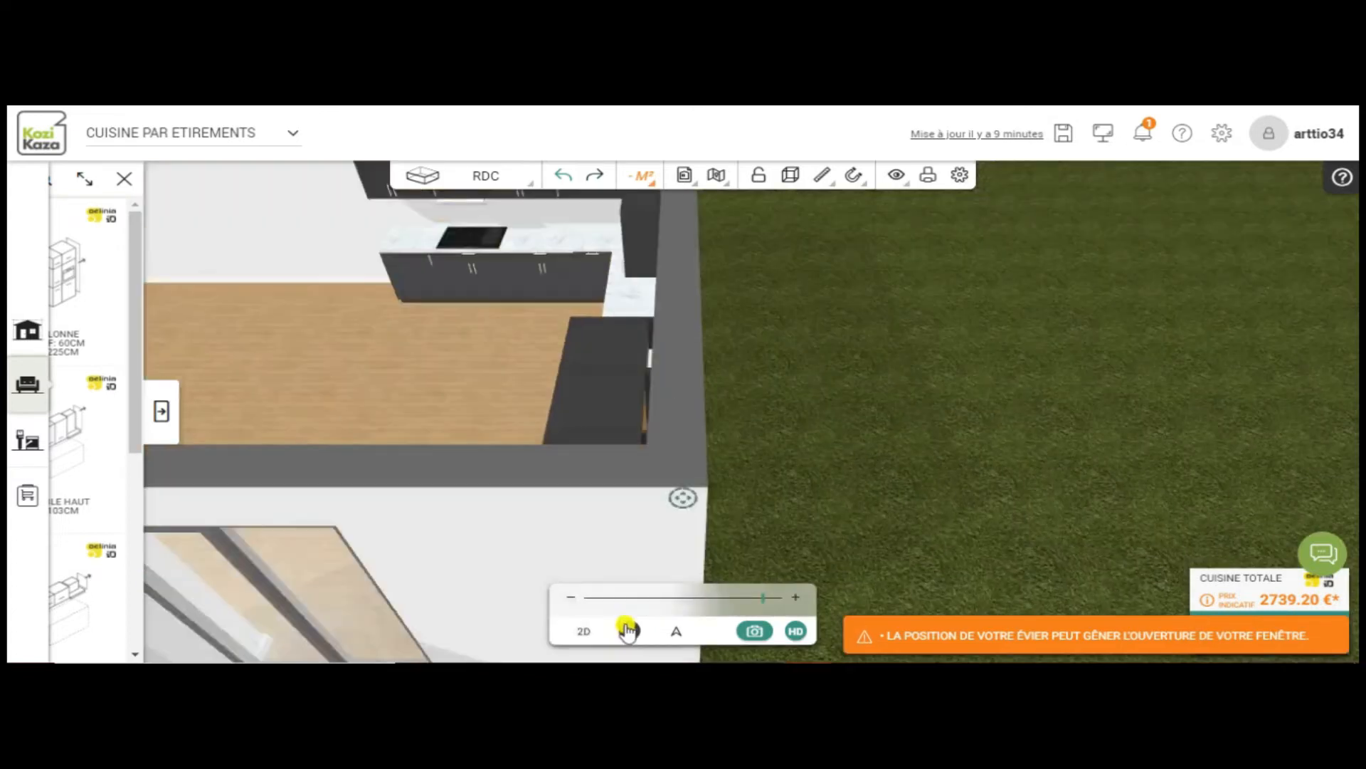
pyautogui.moveTo(417, 406); pyautogui.dragTo(796, 280)
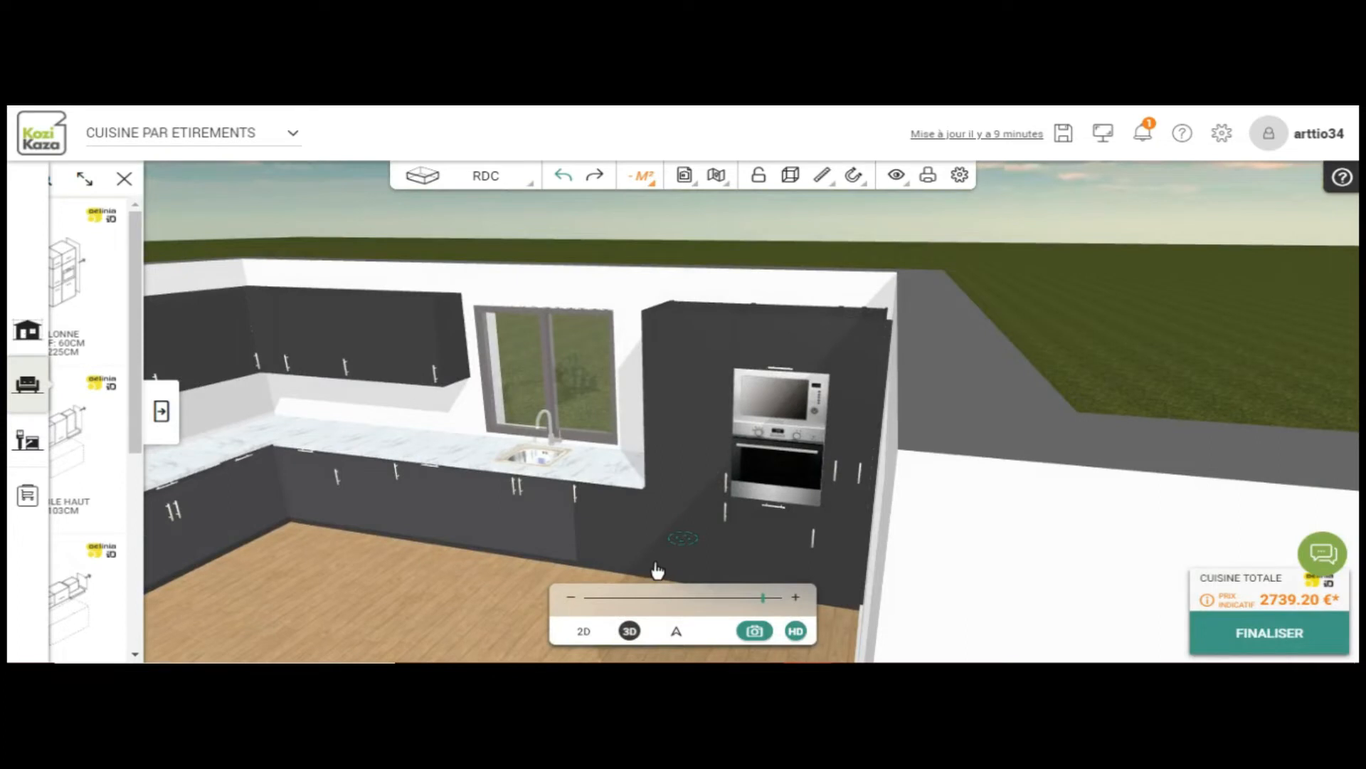
pyautogui.moveTo(516, 578); pyautogui.dragTo(590, 577)
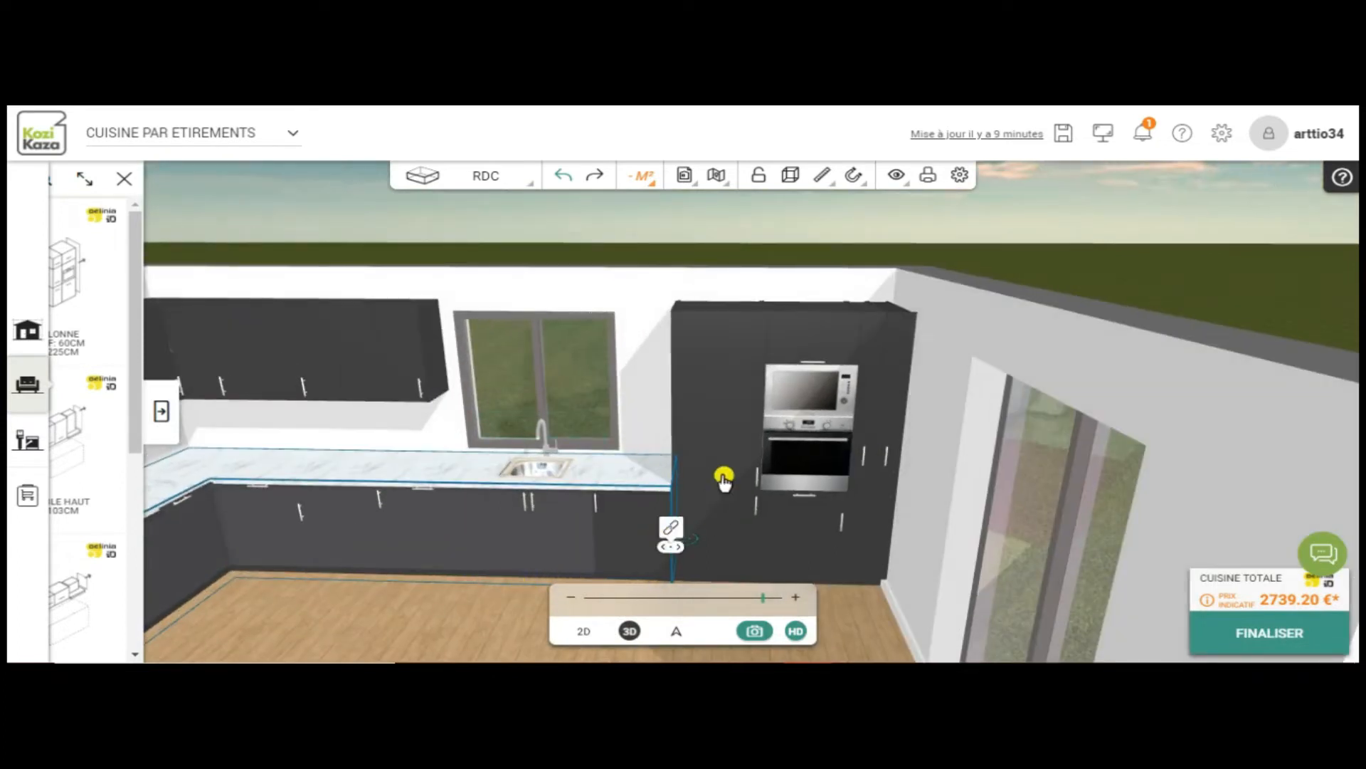
pyautogui.click(723, 383)
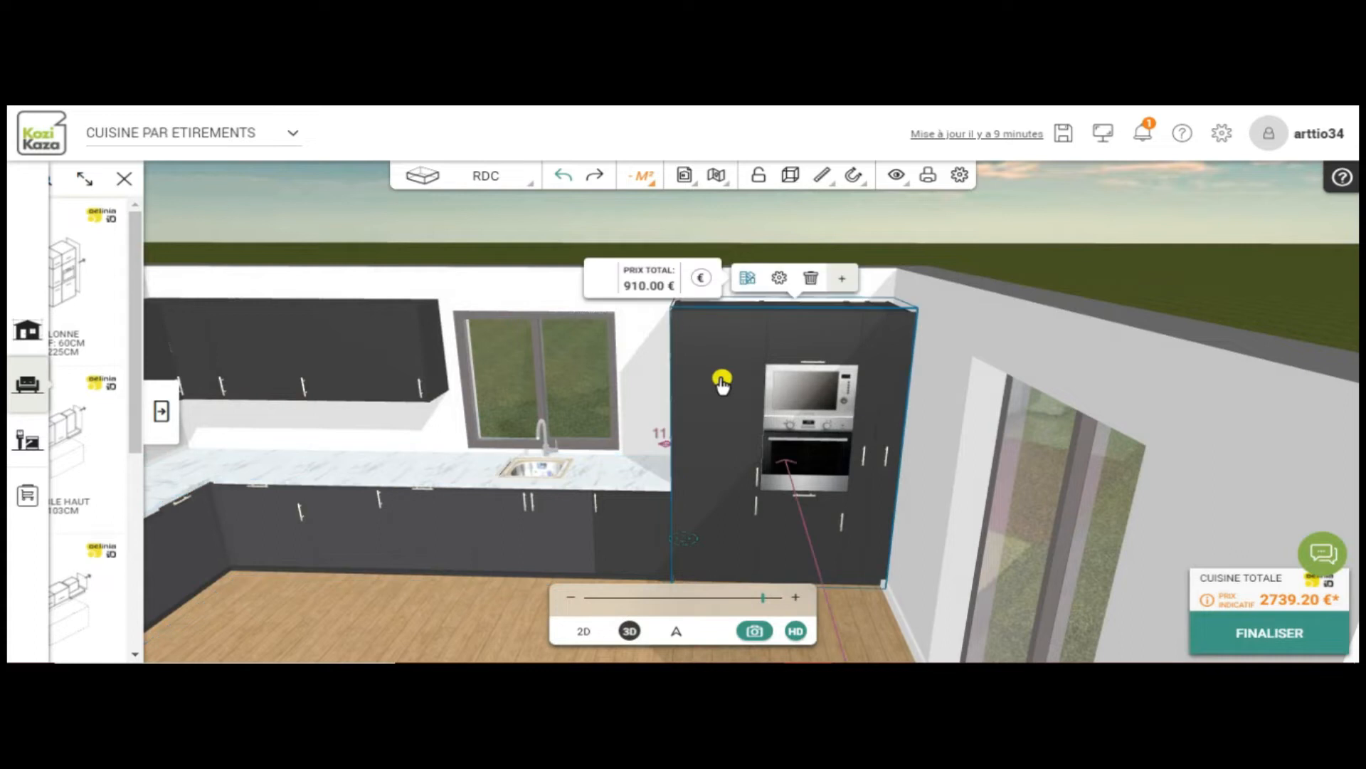
pyautogui.click(587, 473)
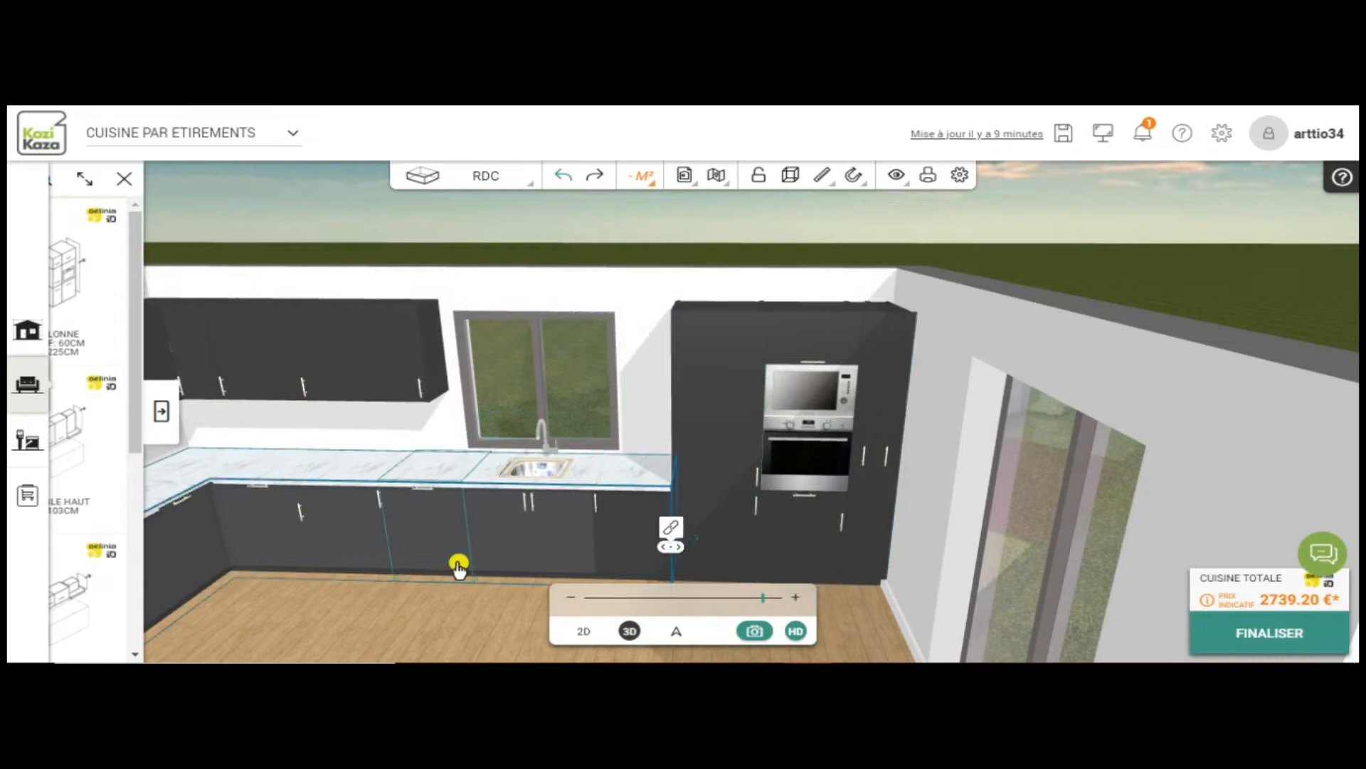
# - Close the furniture catalogue and open the styles and finishes of the L-shaped base unit group
pyautogui.scroll(-3, 458, 567)
pyautogui.moveTo(535, 543); pyautogui.dragTo(463, 534)
pyautogui.click(411, 413)
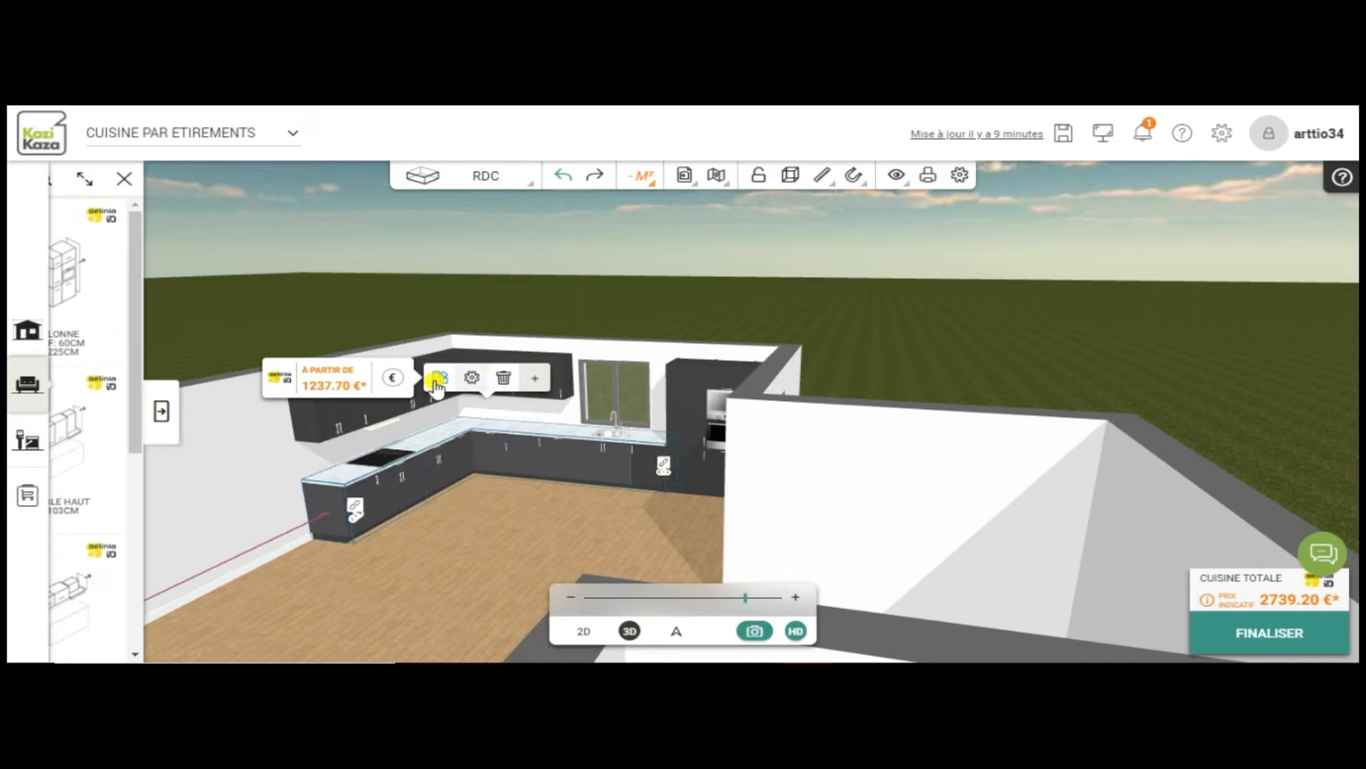
pyautogui.click(127, 181)
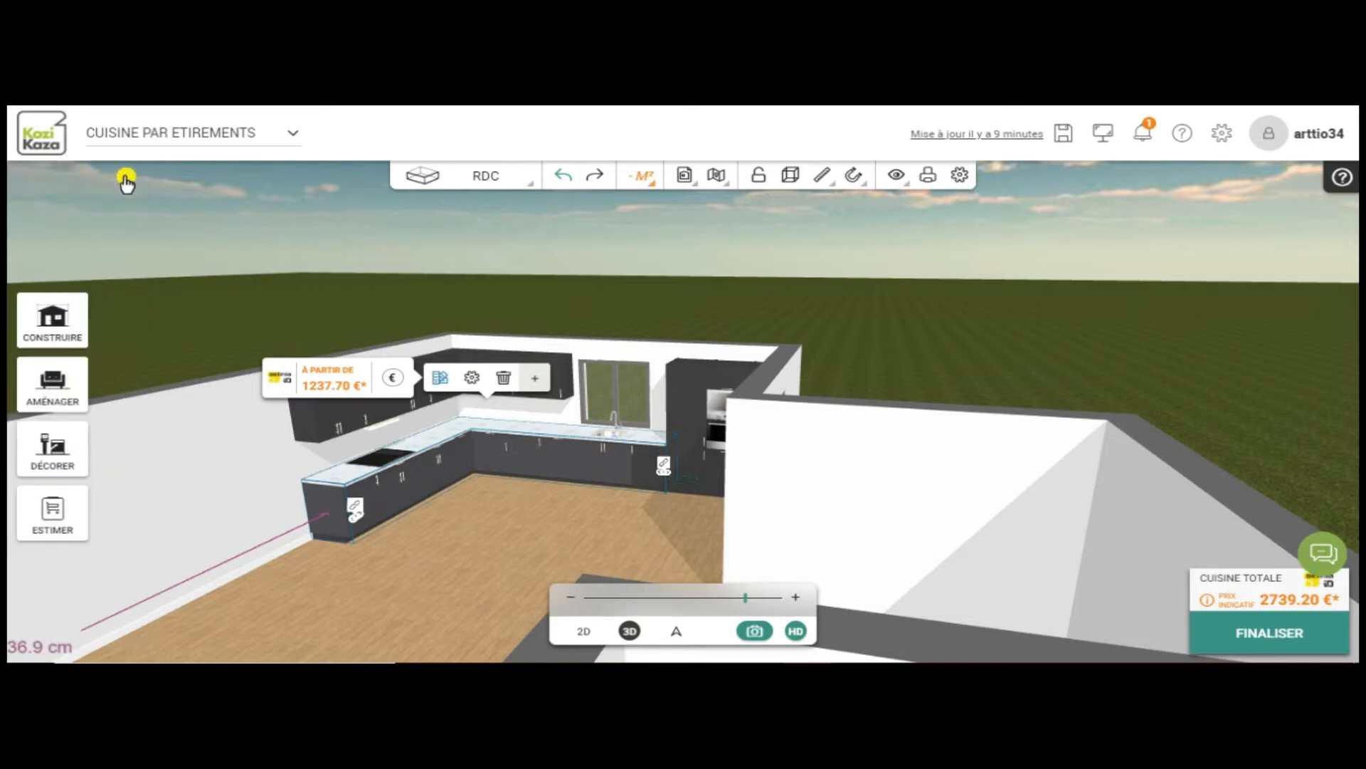
pyautogui.click(474, 380)
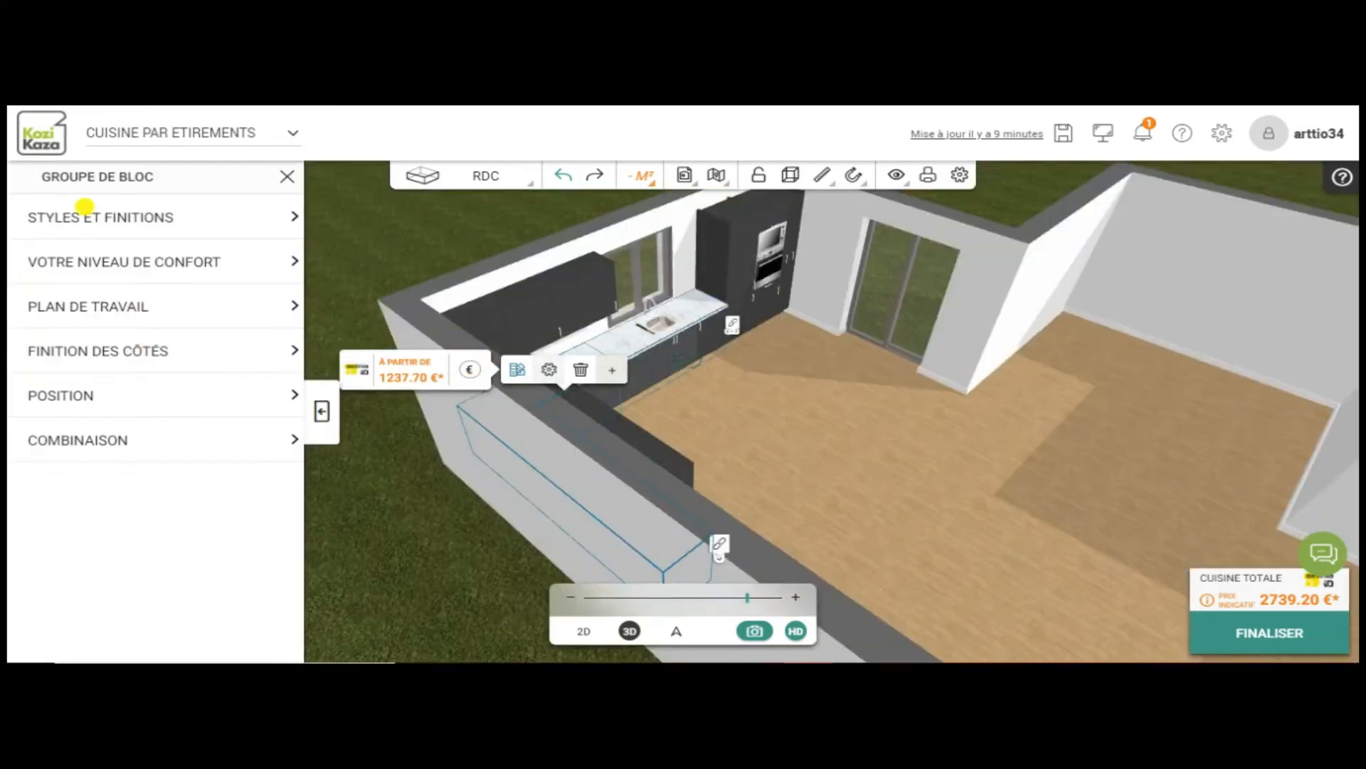
pyautogui.click(118, 225)
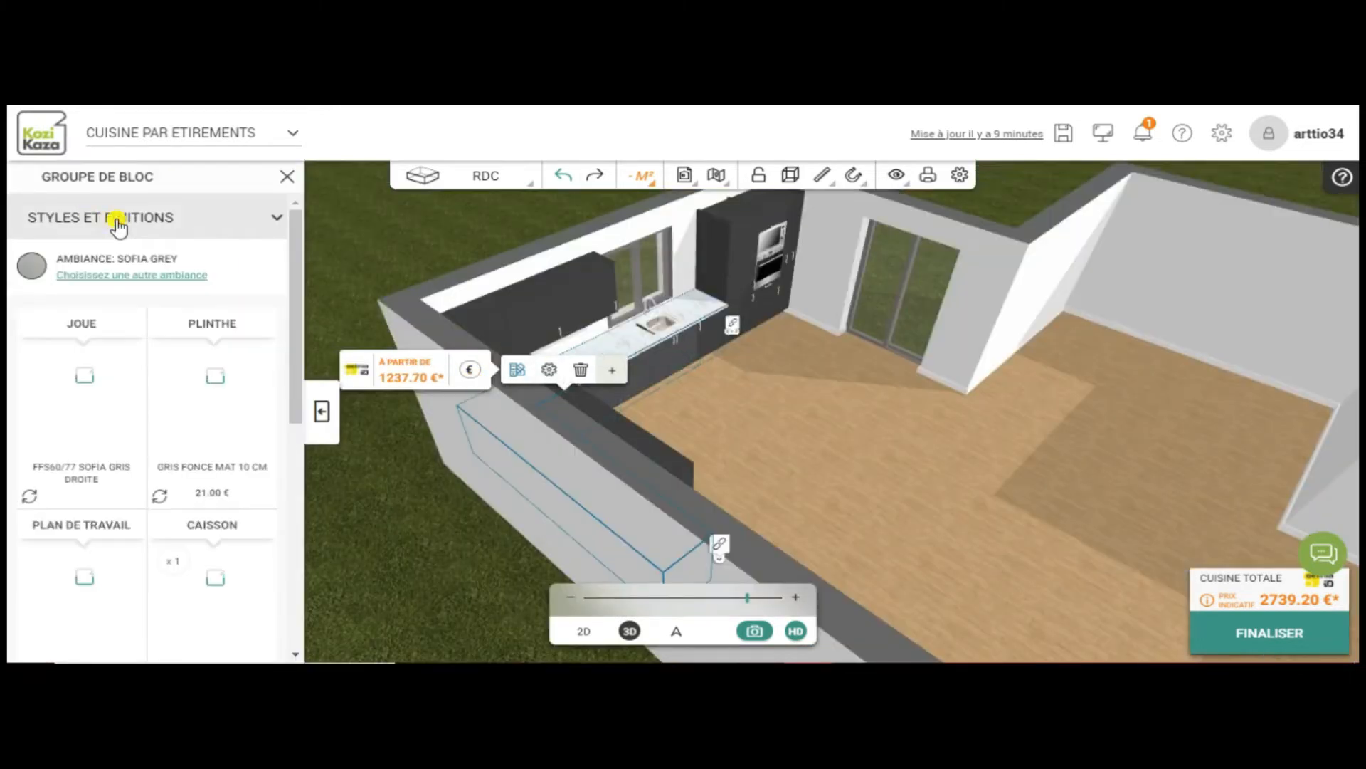
# - Apply the worktop STRATIFIE EFFET HÊTRE LAMELLE MAT to the whole kitchen and return to the group's styles and finishes
pyautogui.scroll(-1, 299, 328)
pyautogui.moveTo(297, 320); pyautogui.dragTo(293, 395)
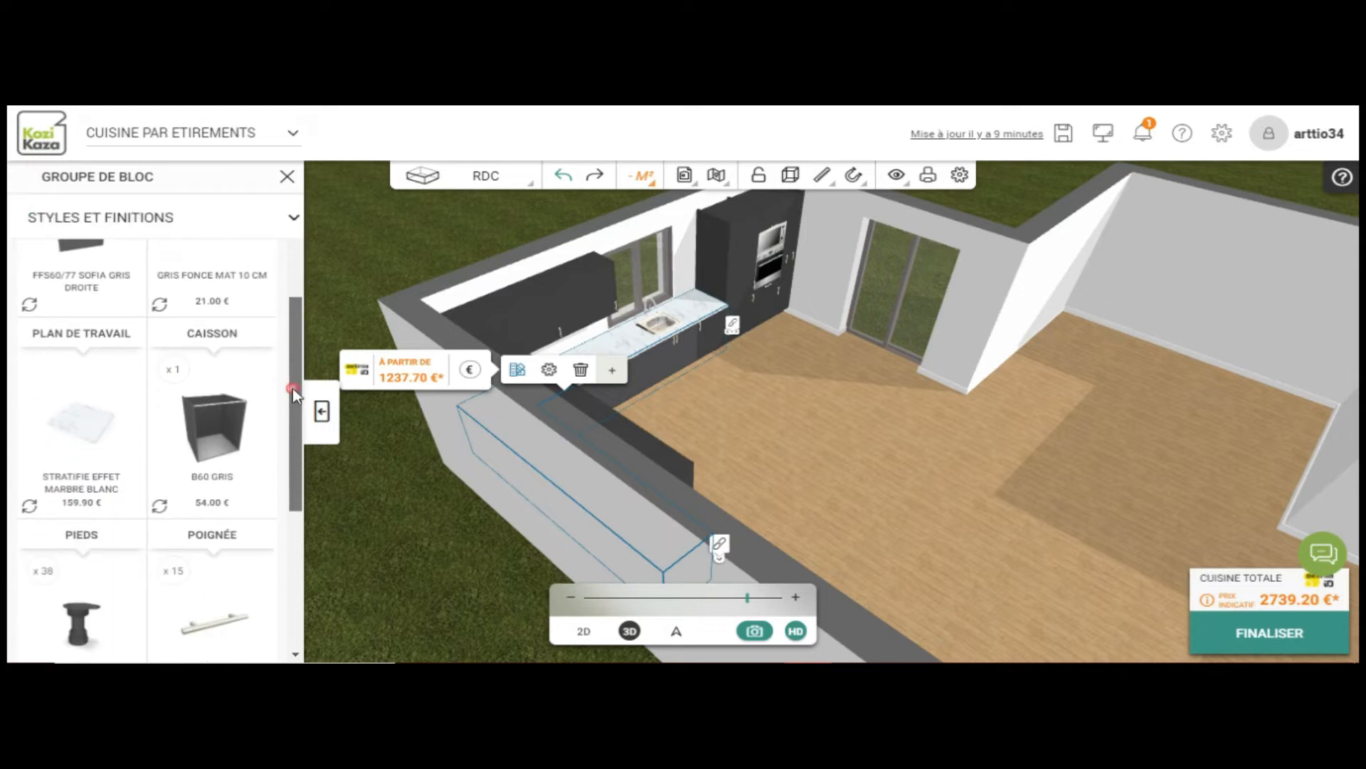
pyautogui.click(73, 469)
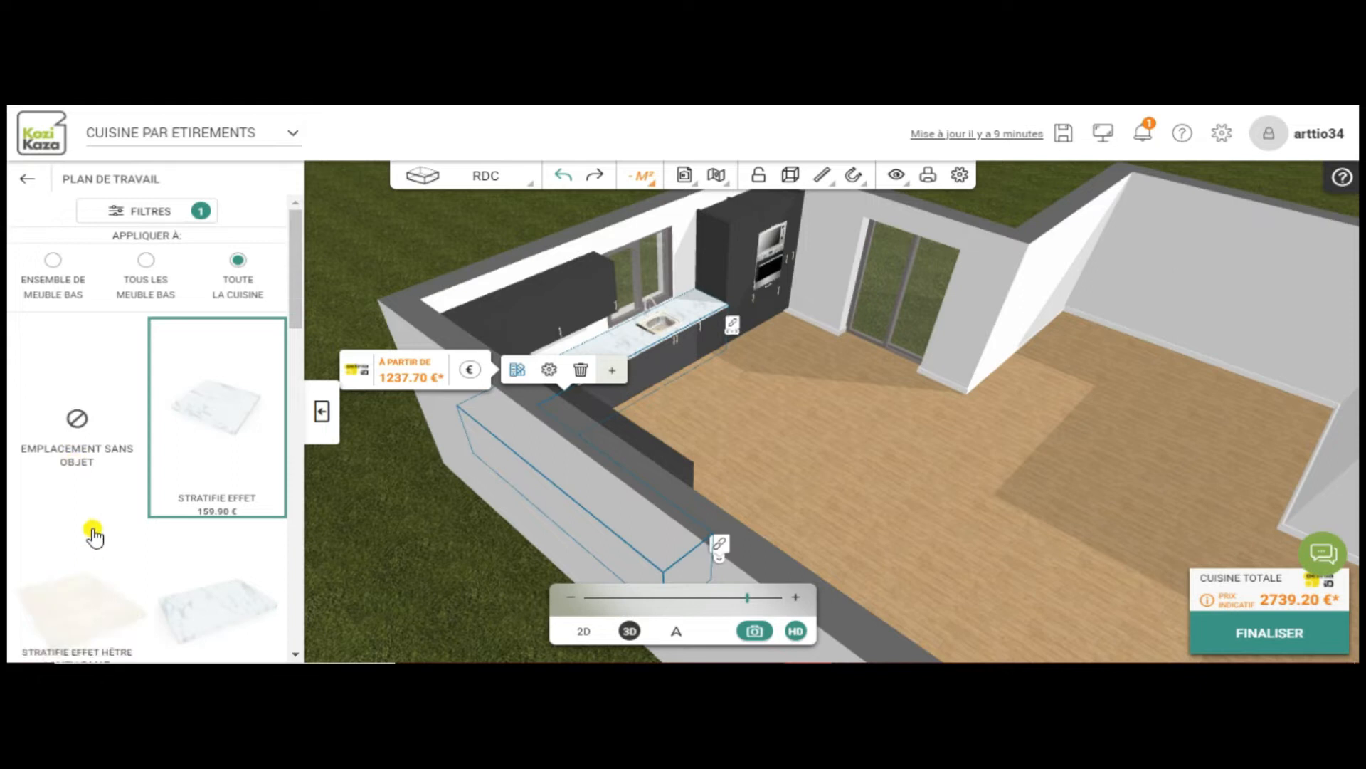
pyautogui.scroll(-3, 184, 565)
pyautogui.scroll(2, 115, 448)
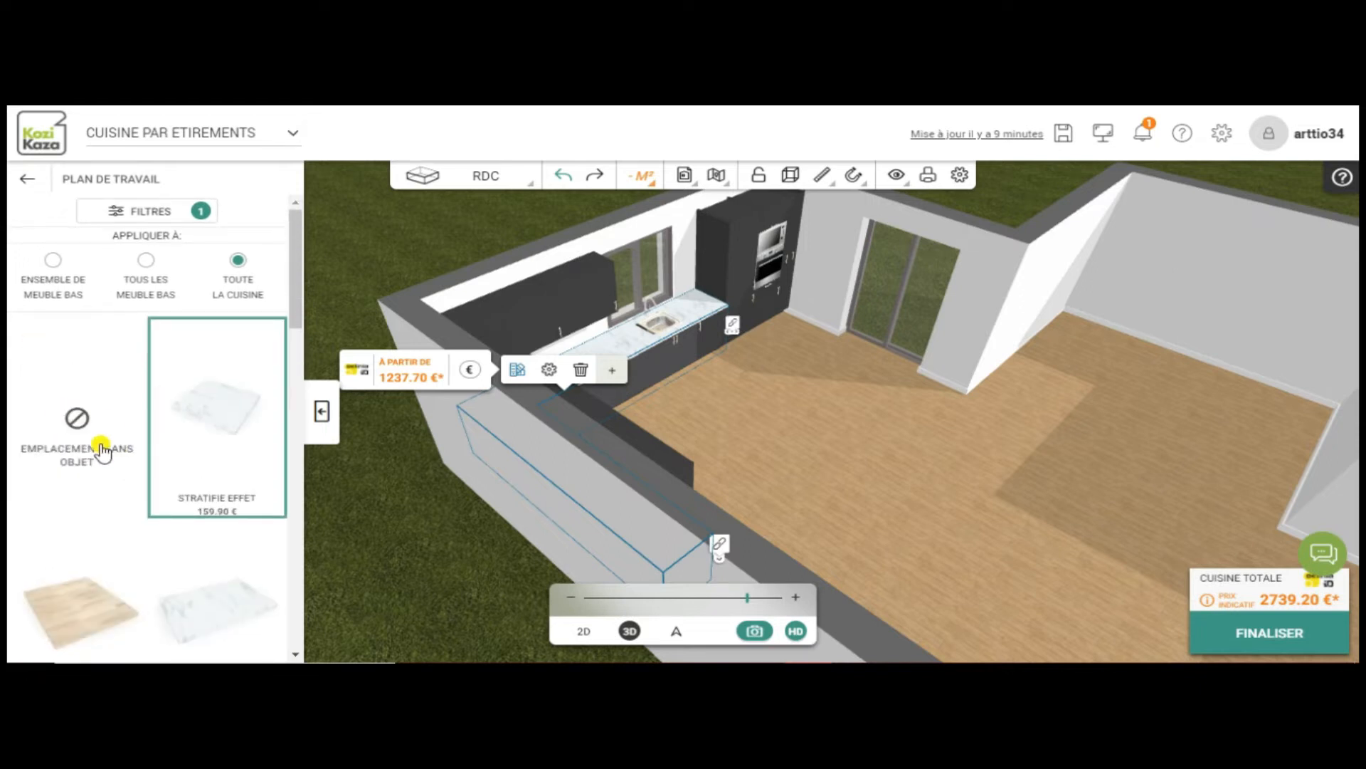
pyautogui.click(81, 613)
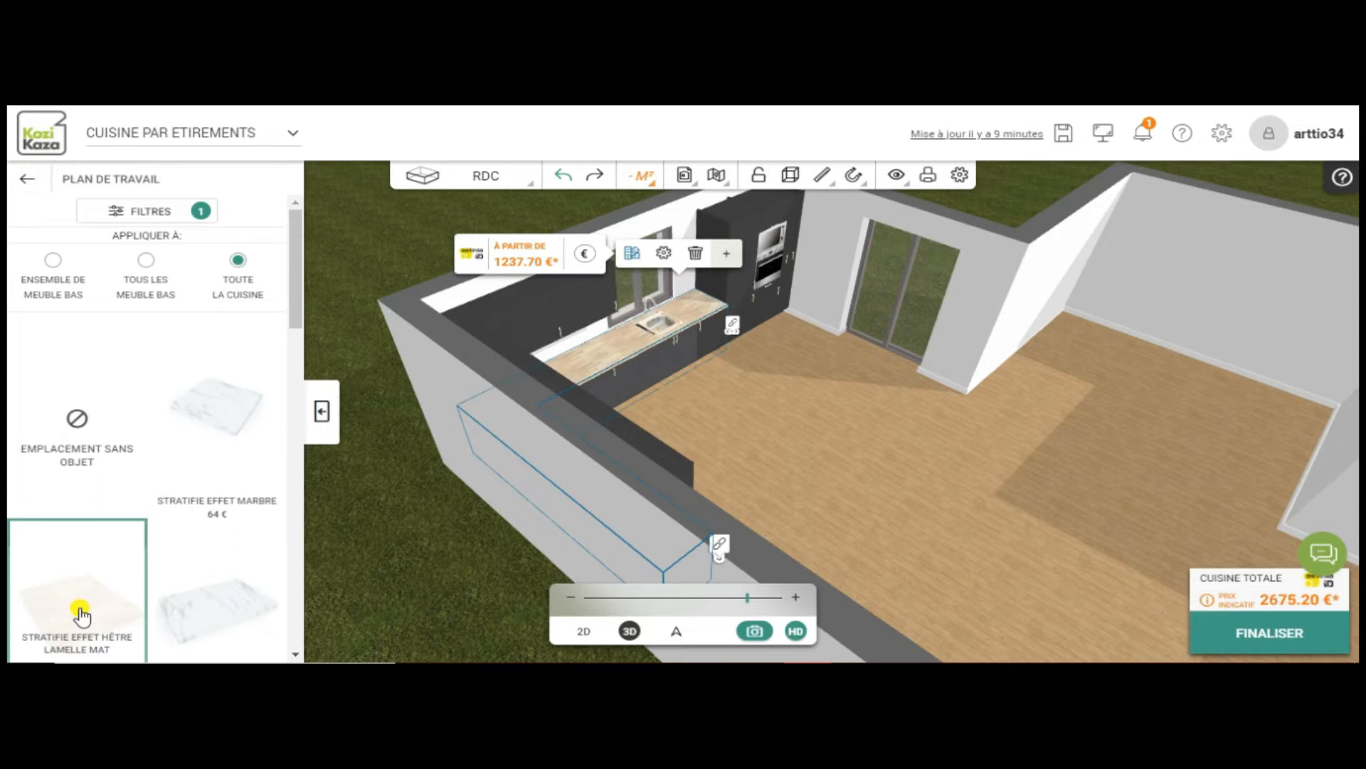
pyautogui.moveTo(805, 549)
pyautogui.mouseDown()
pyautogui.moveTo(662, 518)
pyautogui.moveTo(787, 503)
pyautogui.mouseUp()
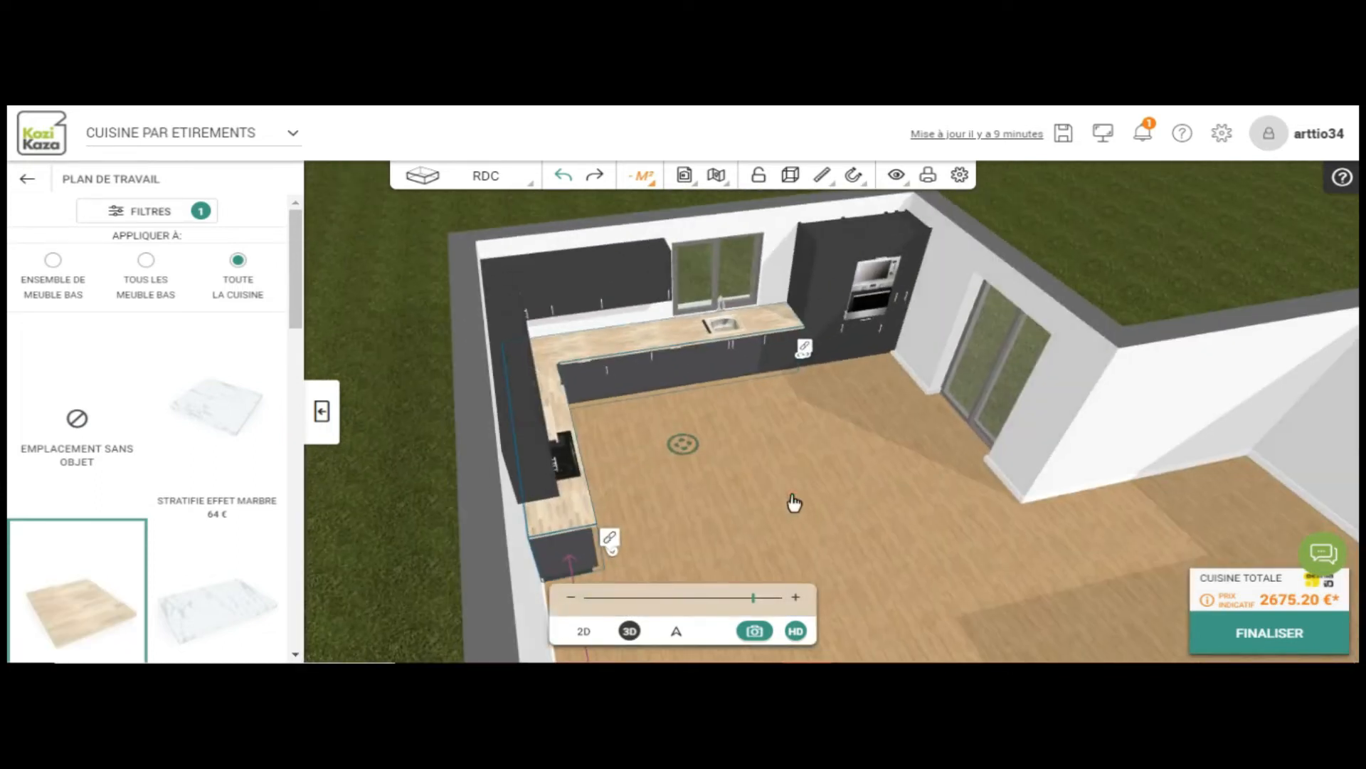
pyautogui.moveTo(299, 317); pyautogui.dragTo(267, 329)
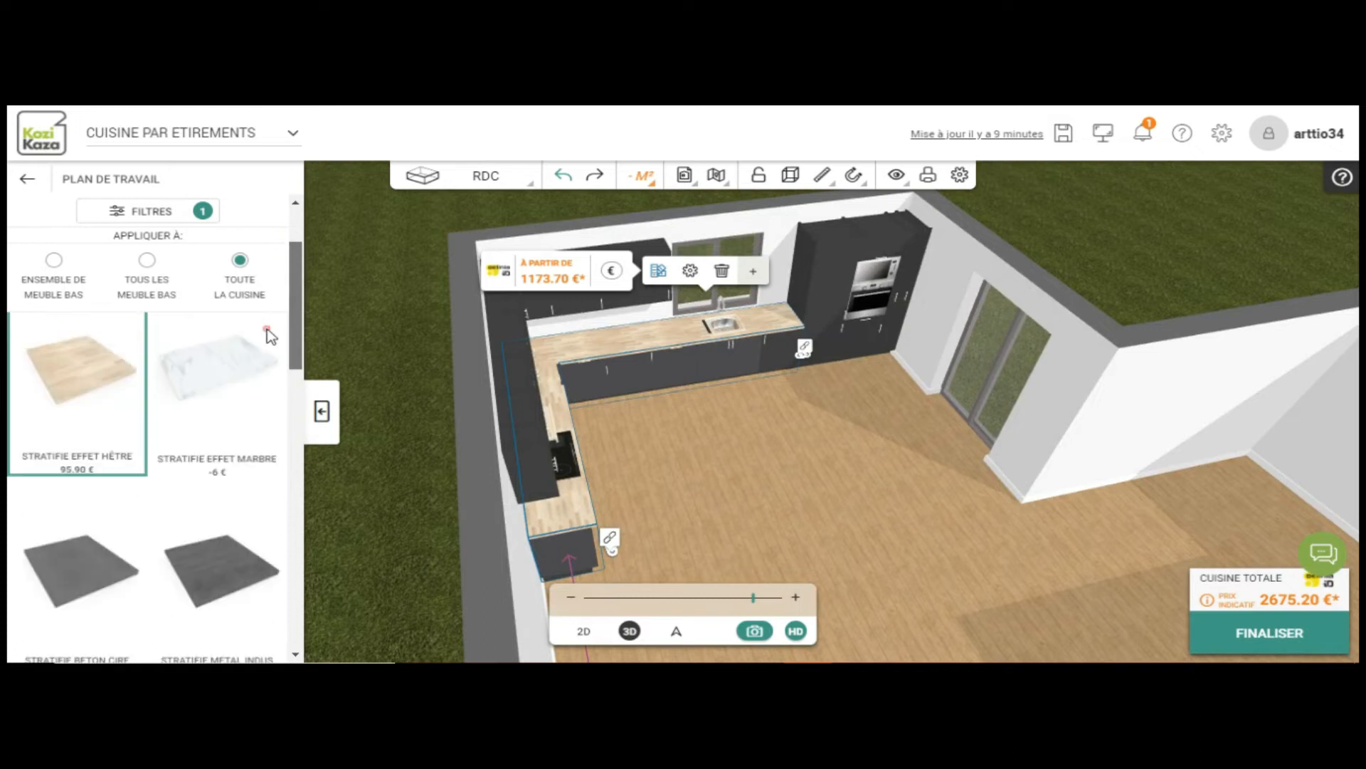
pyautogui.click(28, 184)
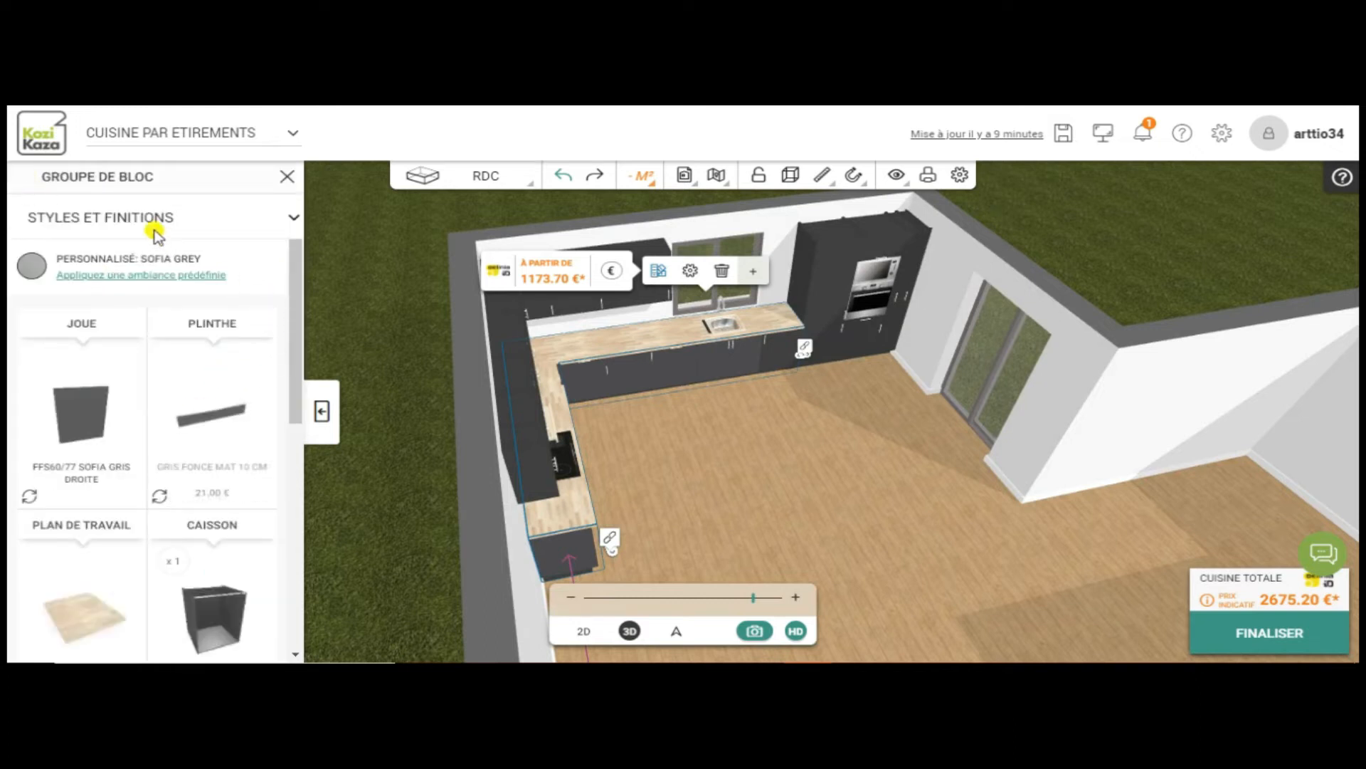
# - Replace the handles with NIMOS 128MM across the whole kitchen and view the result in 3D
pyautogui.moveTo(296, 318); pyautogui.dragTo(279, 517)
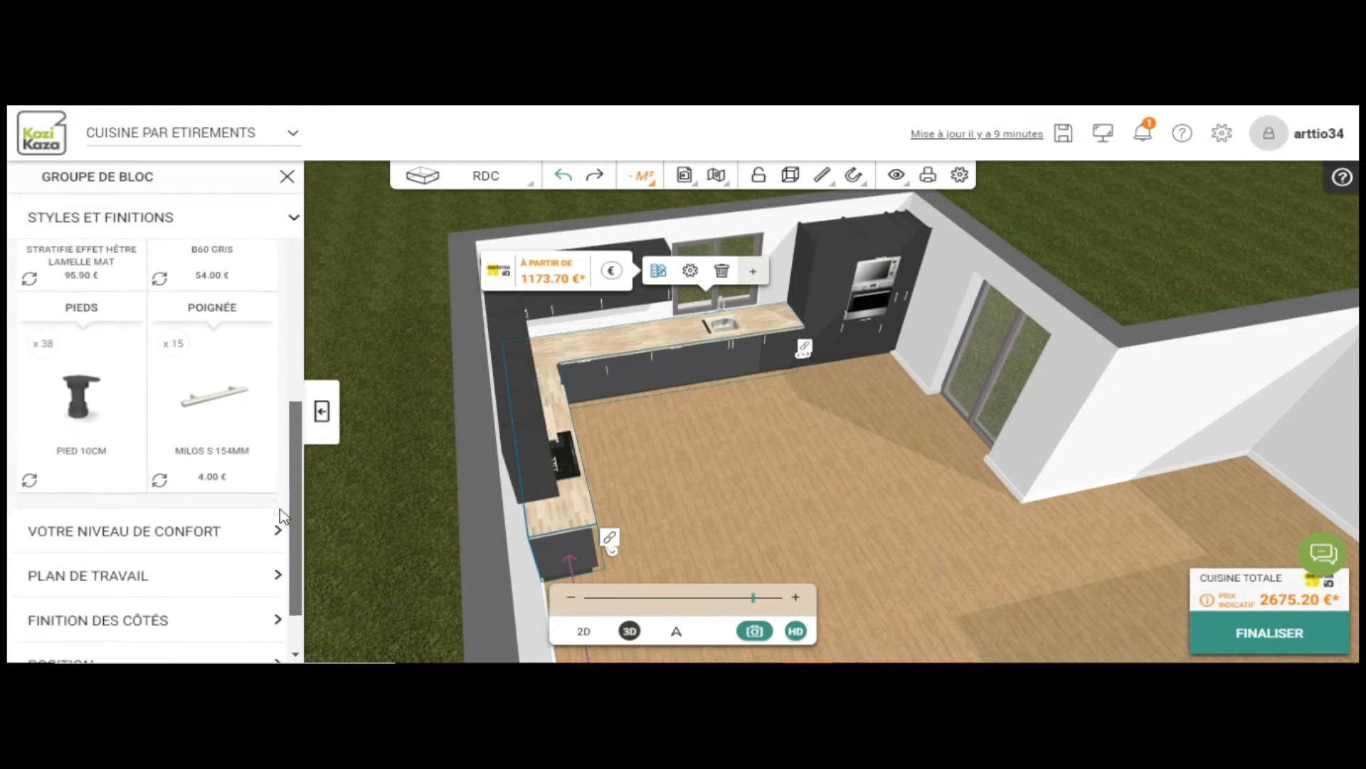
pyautogui.click(220, 427)
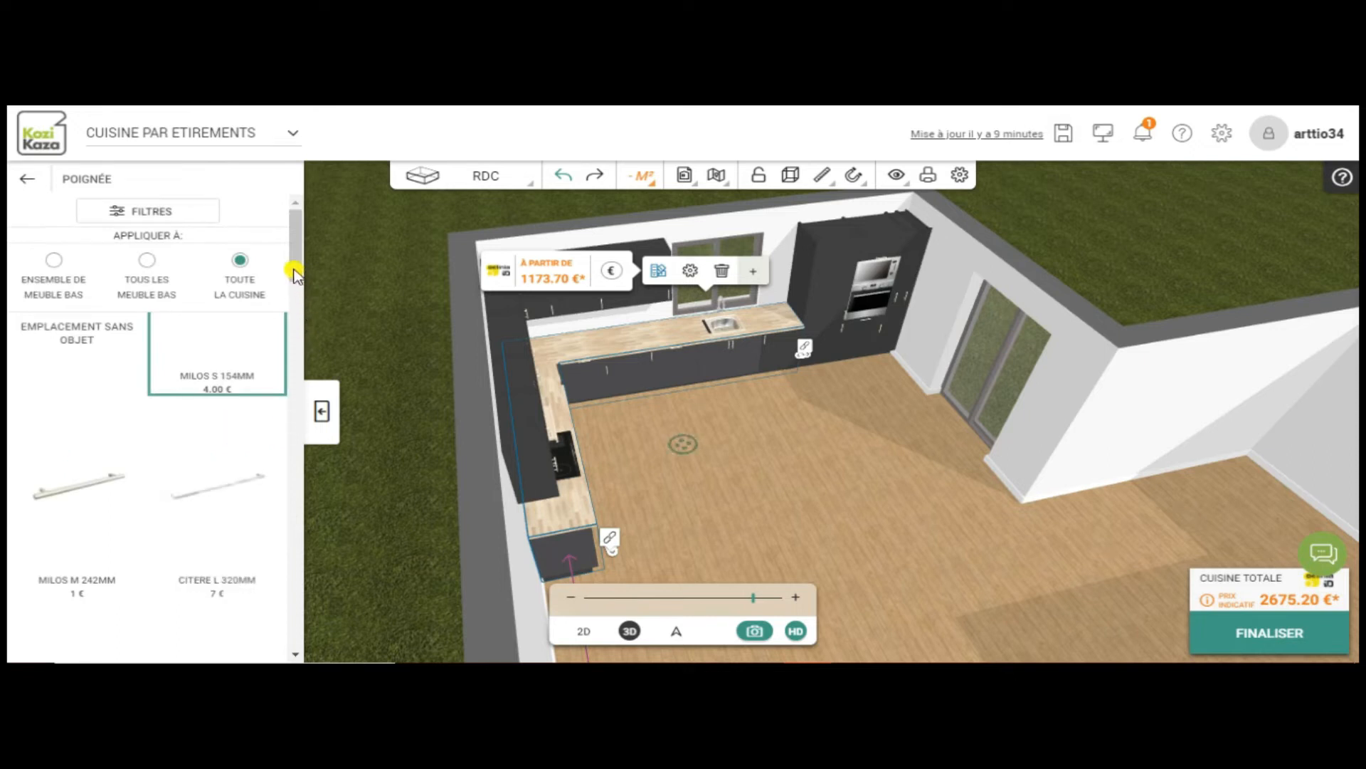
pyautogui.moveTo(296, 283); pyautogui.dragTo(296, 635)
pyautogui.click(98, 474)
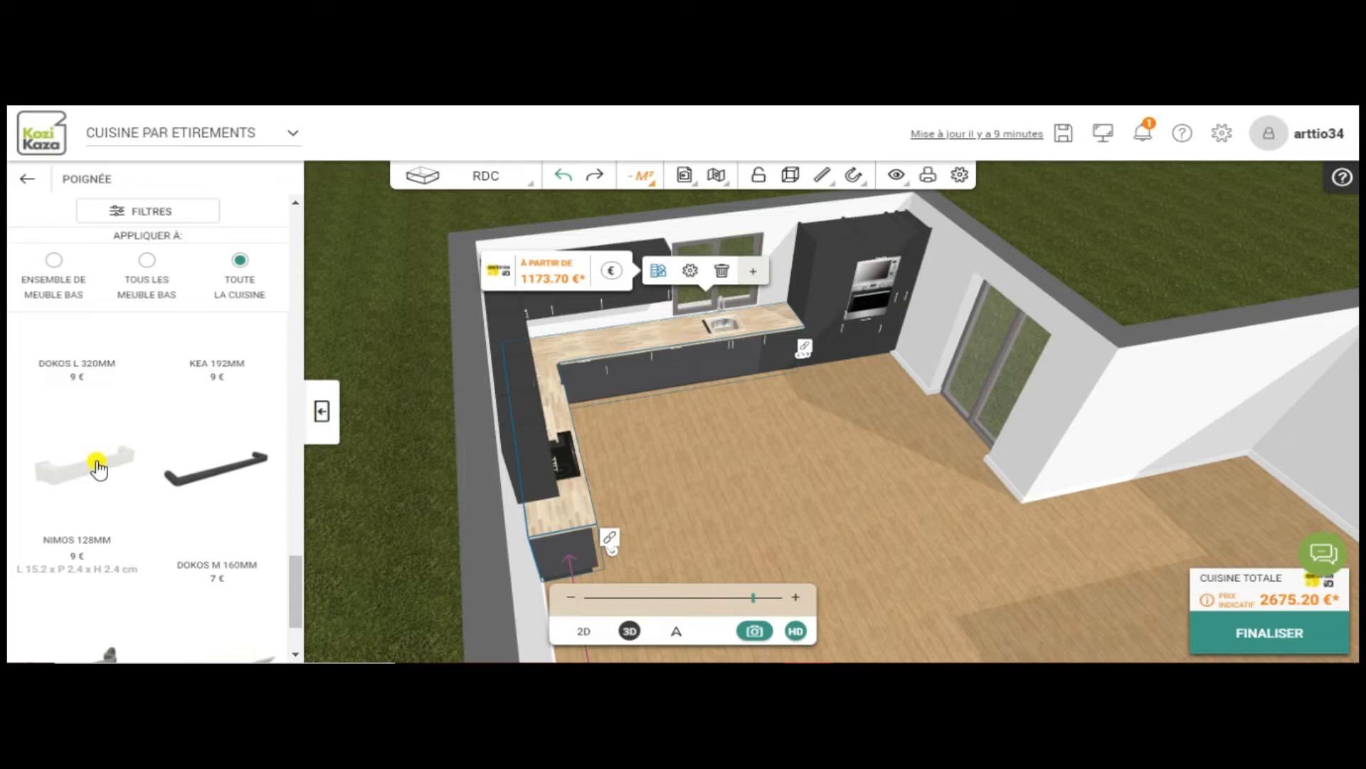
pyautogui.click(87, 468)
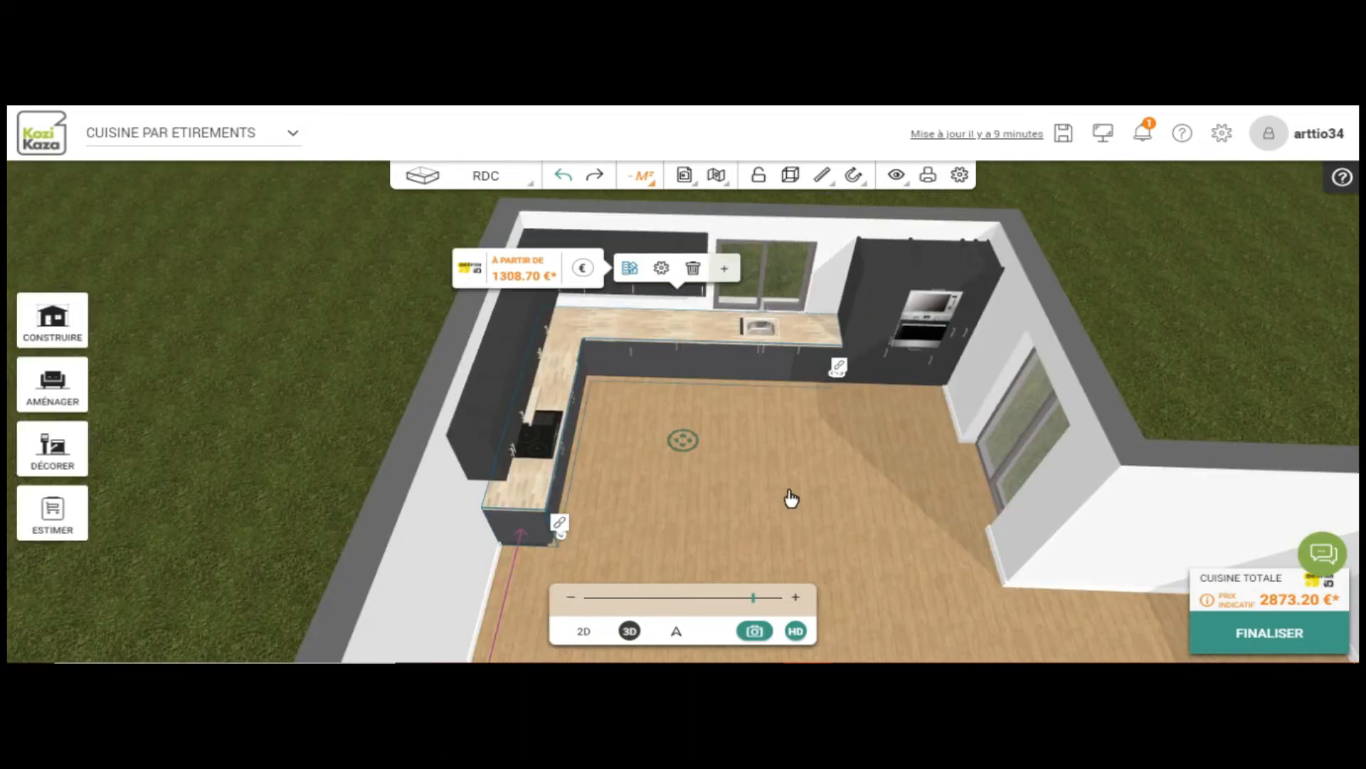
pyautogui.moveTo(789, 495); pyautogui.dragTo(677, 445)
pyautogui.scroll(1, 819, 465)
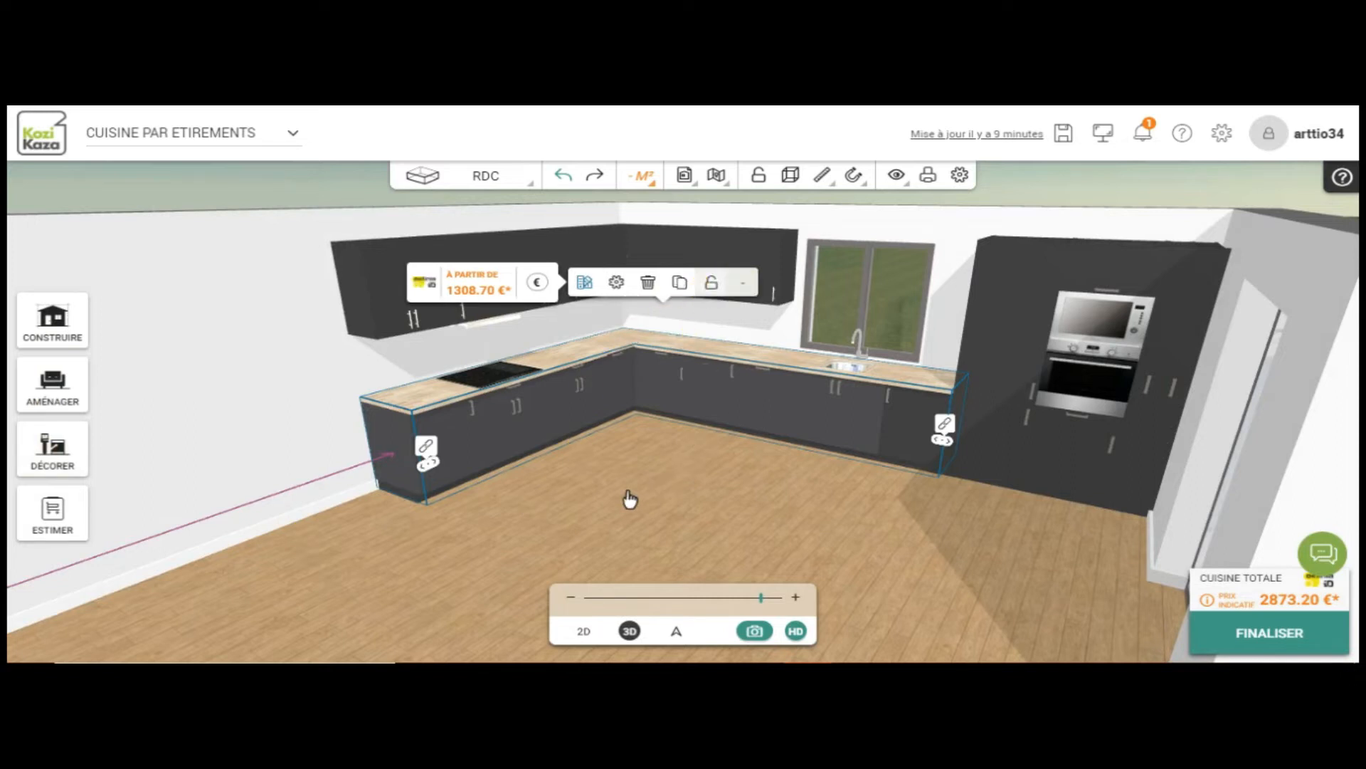
# - Apply a dark plum PEINTURES (LUXENS) paint to the wall cabinets above the hob and around the corner
pyautogui.click(451, 554)
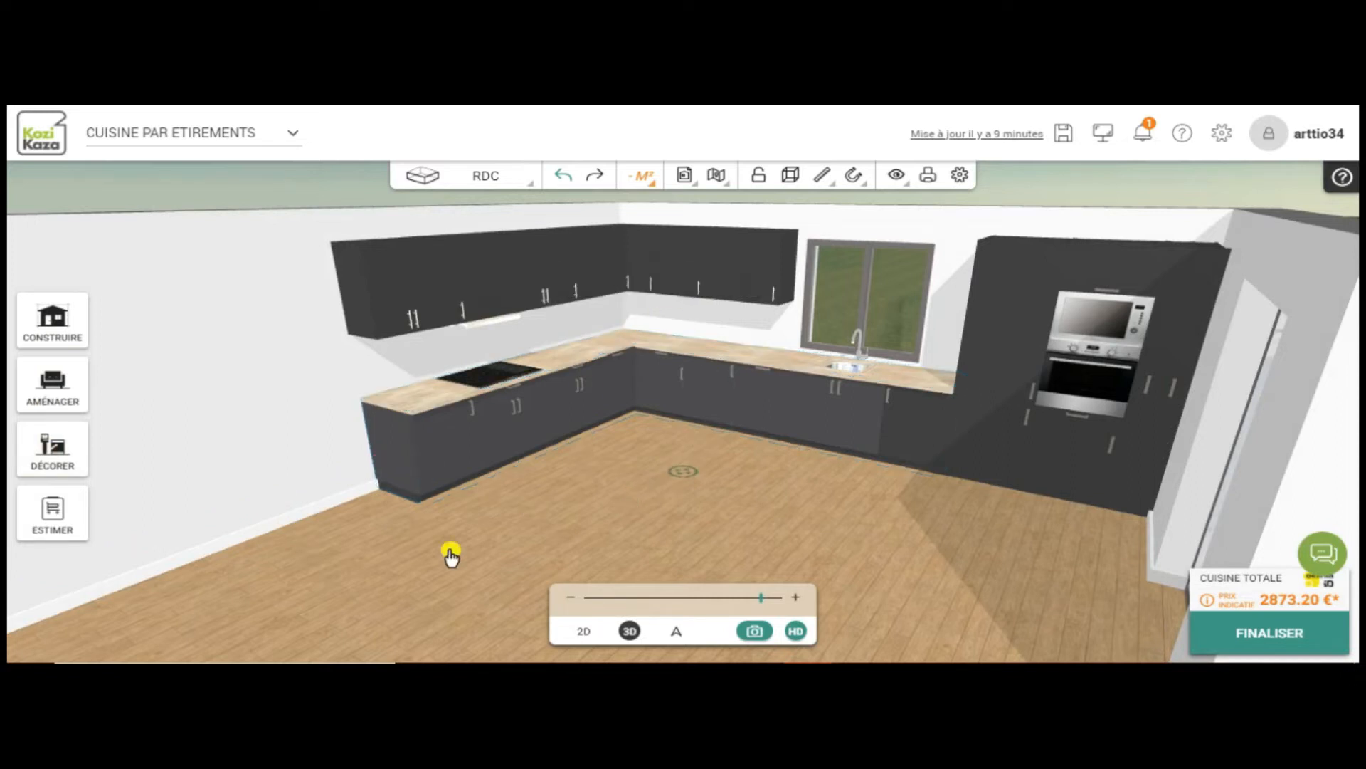
pyautogui.click(44, 449)
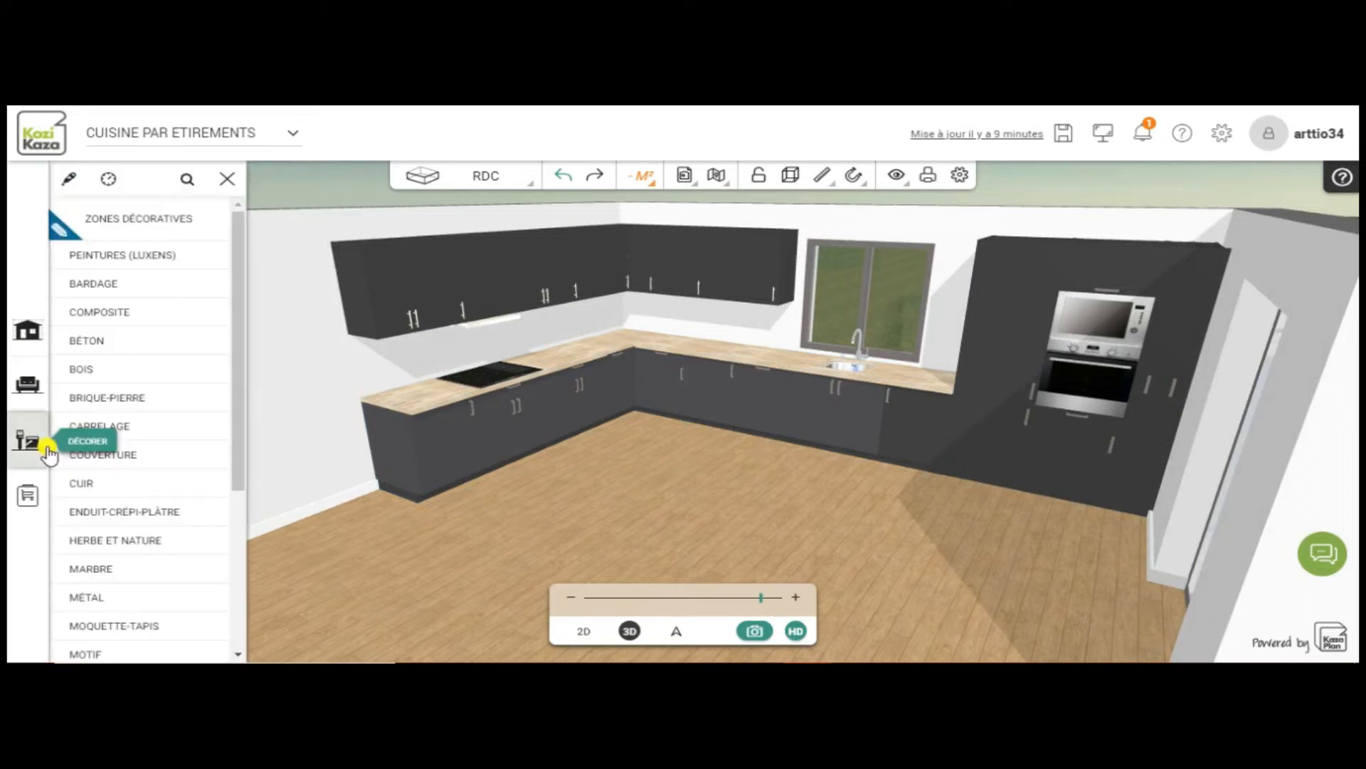
pyautogui.click(114, 256)
pyautogui.moveTo(373, 280); pyautogui.dragTo(372, 317)
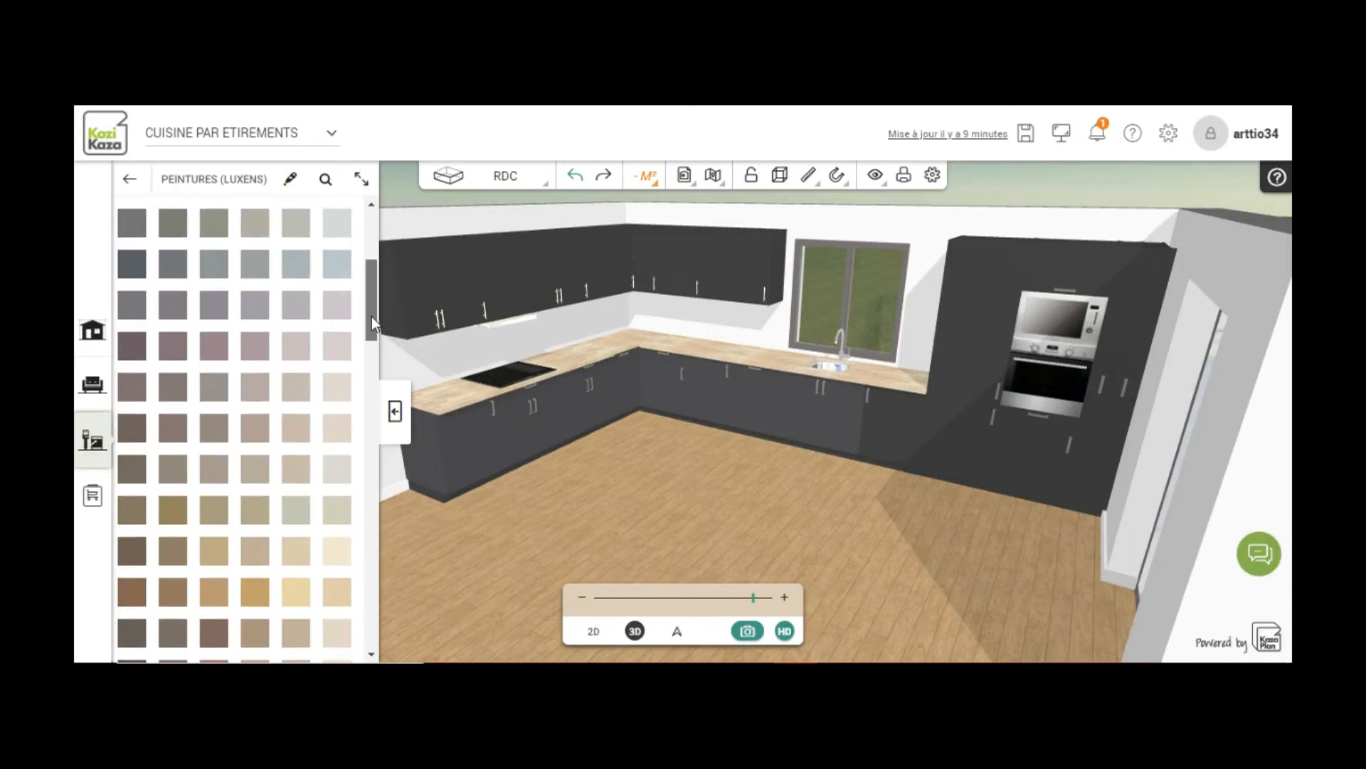
pyautogui.click(132, 345)
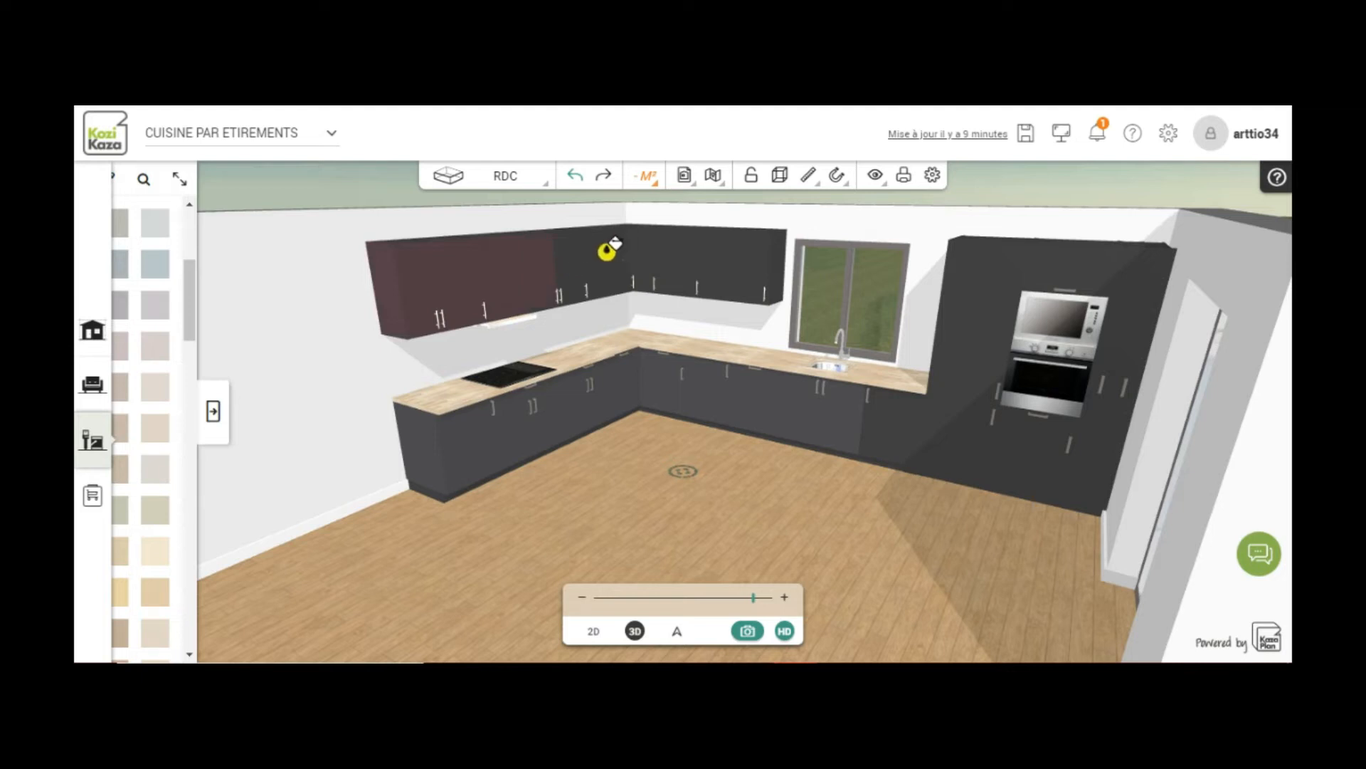
pyautogui.click(646, 249)
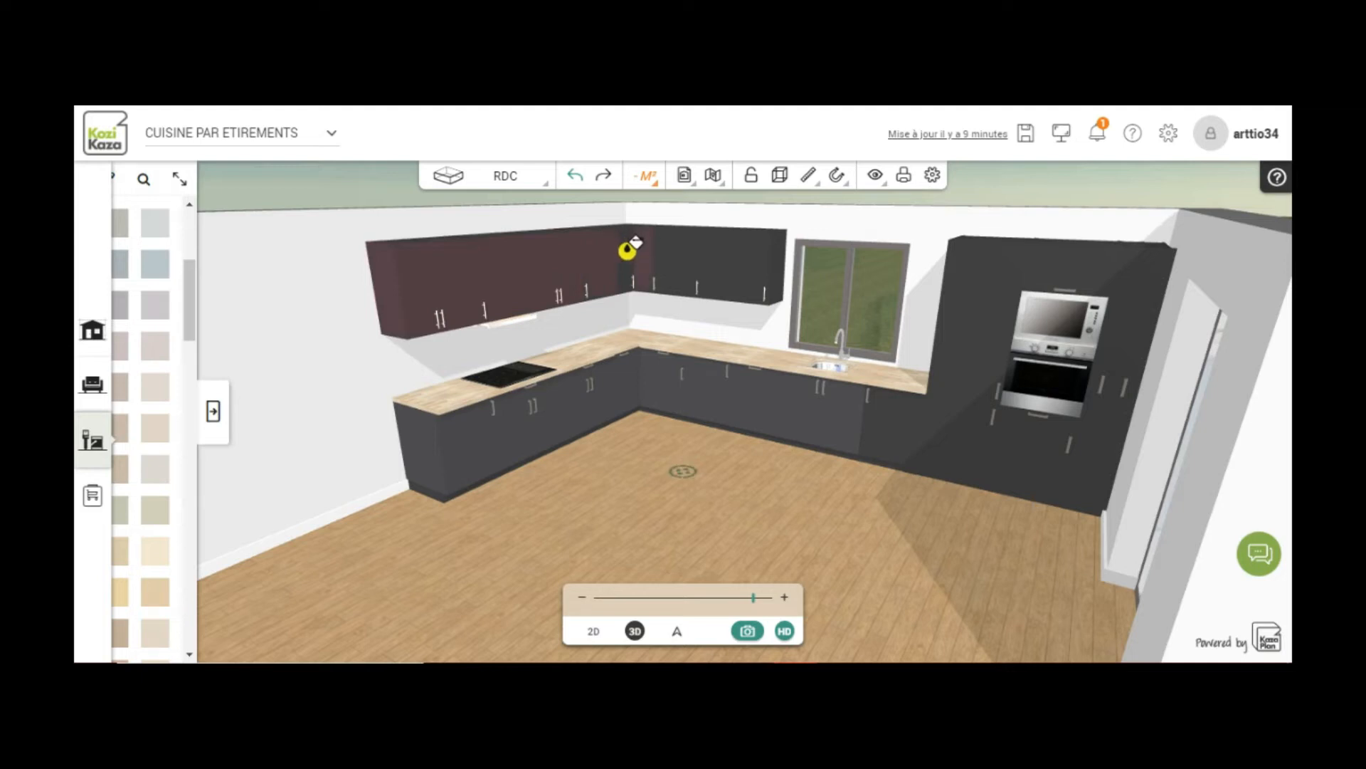
# - Paint the doors of the base units beneath the hob in the same dark plum Luxens colour
pyautogui.scroll(1, 628, 250)
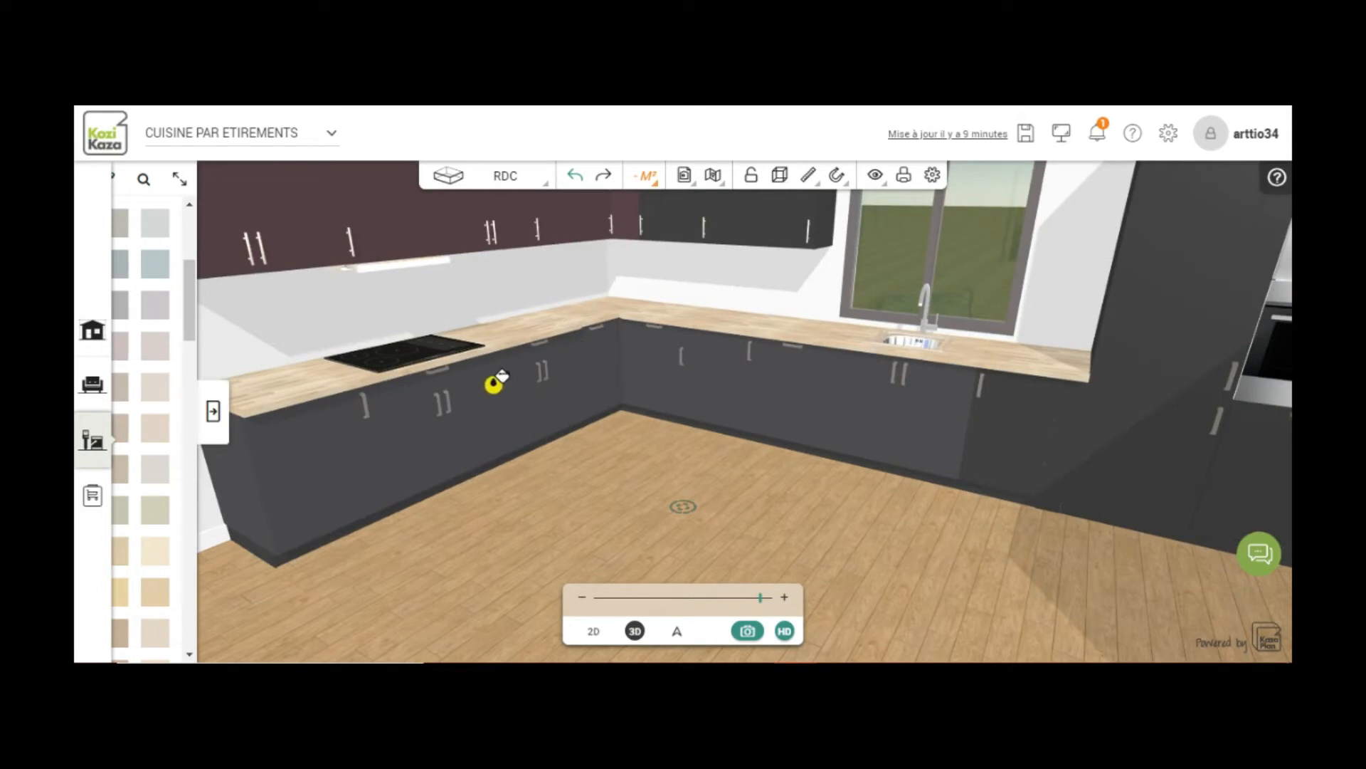
pyautogui.click(461, 379)
pyautogui.scroll(2, 507, 392)
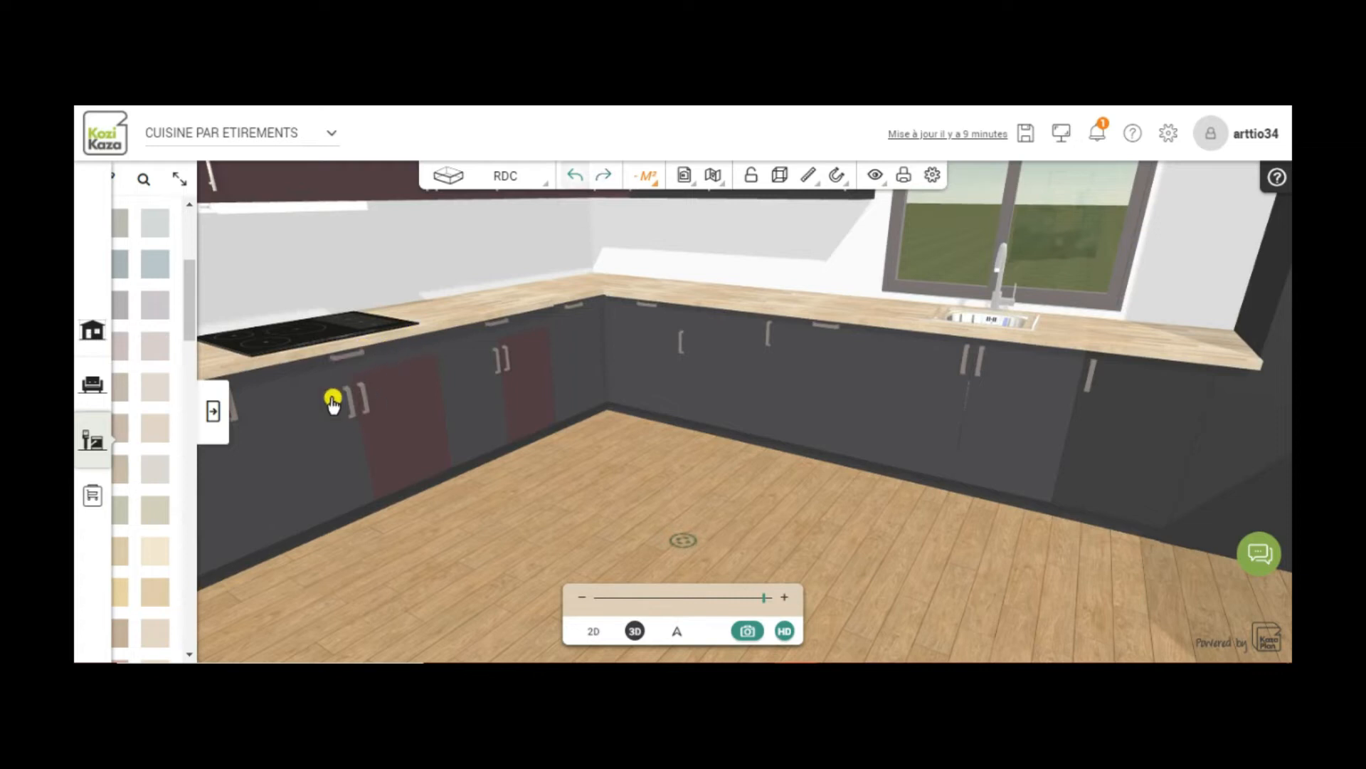
pyautogui.click(214, 411)
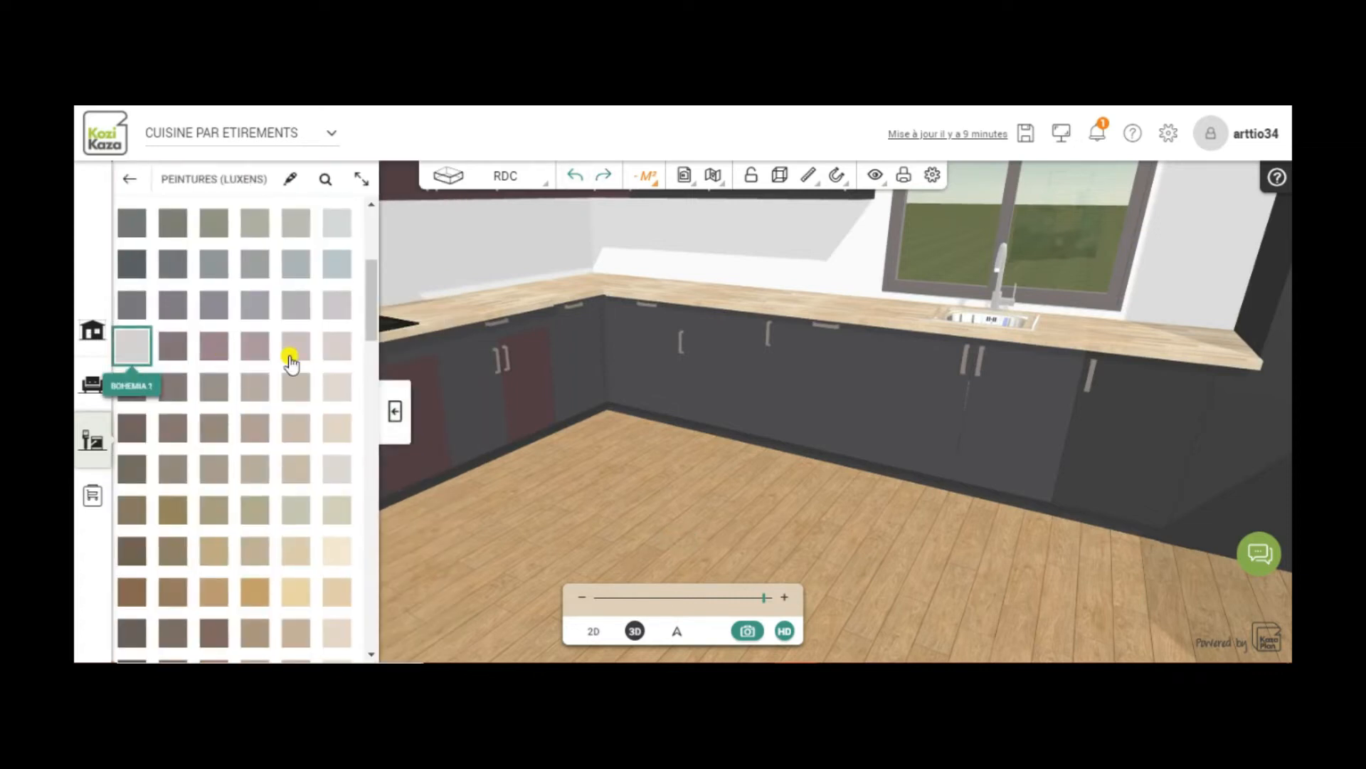
pyautogui.click(223, 354)
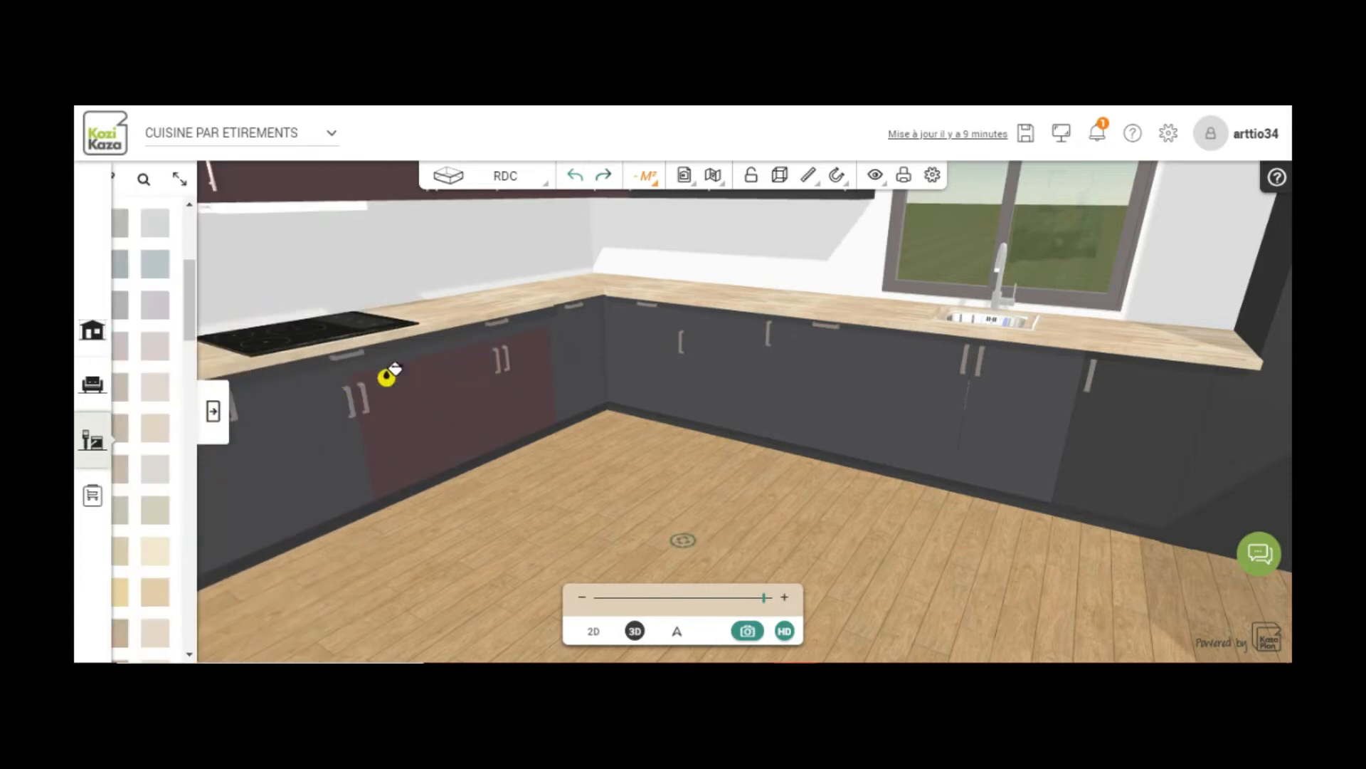
pyautogui.click(334, 420)
pyautogui.scroll(2, 442, 425)
pyautogui.moveTo(396, 403); pyautogui.dragTo(383, 372, button='right')
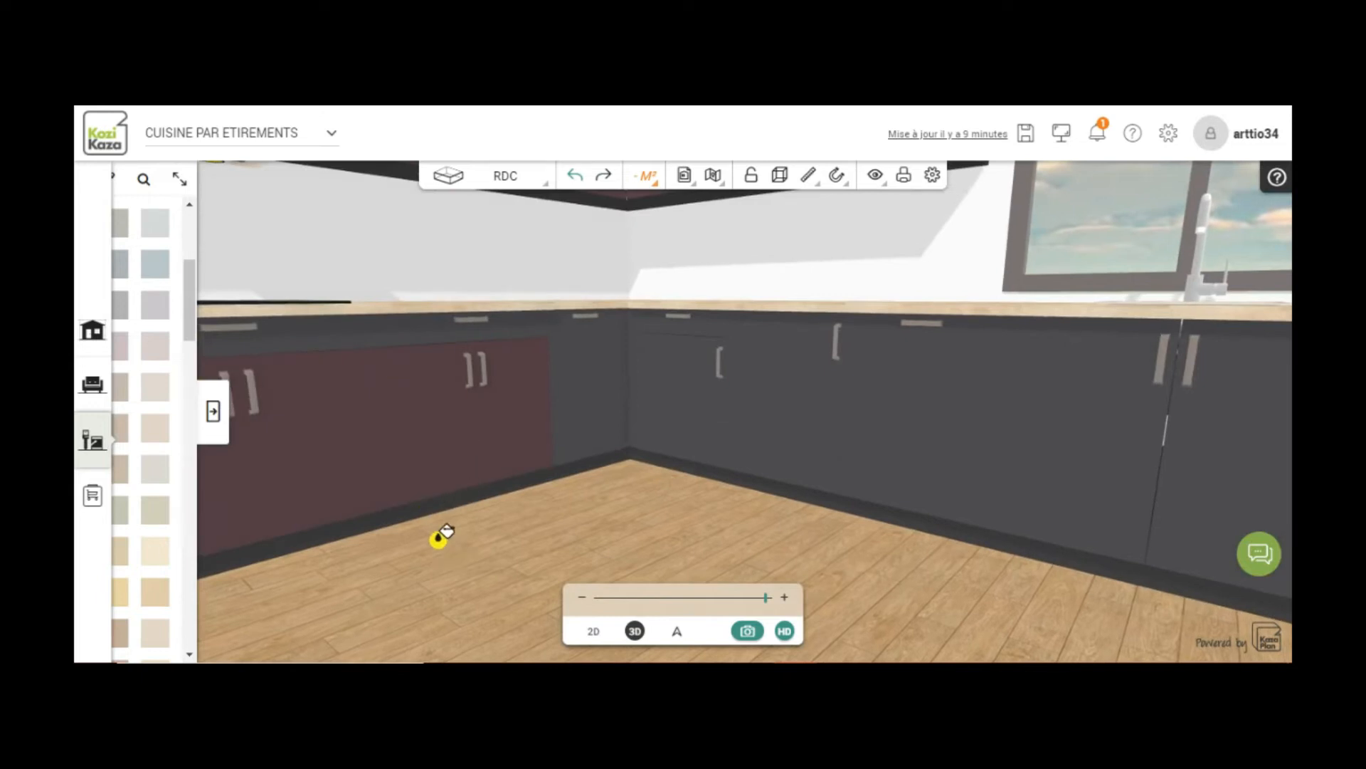
pyautogui.click(401, 512)
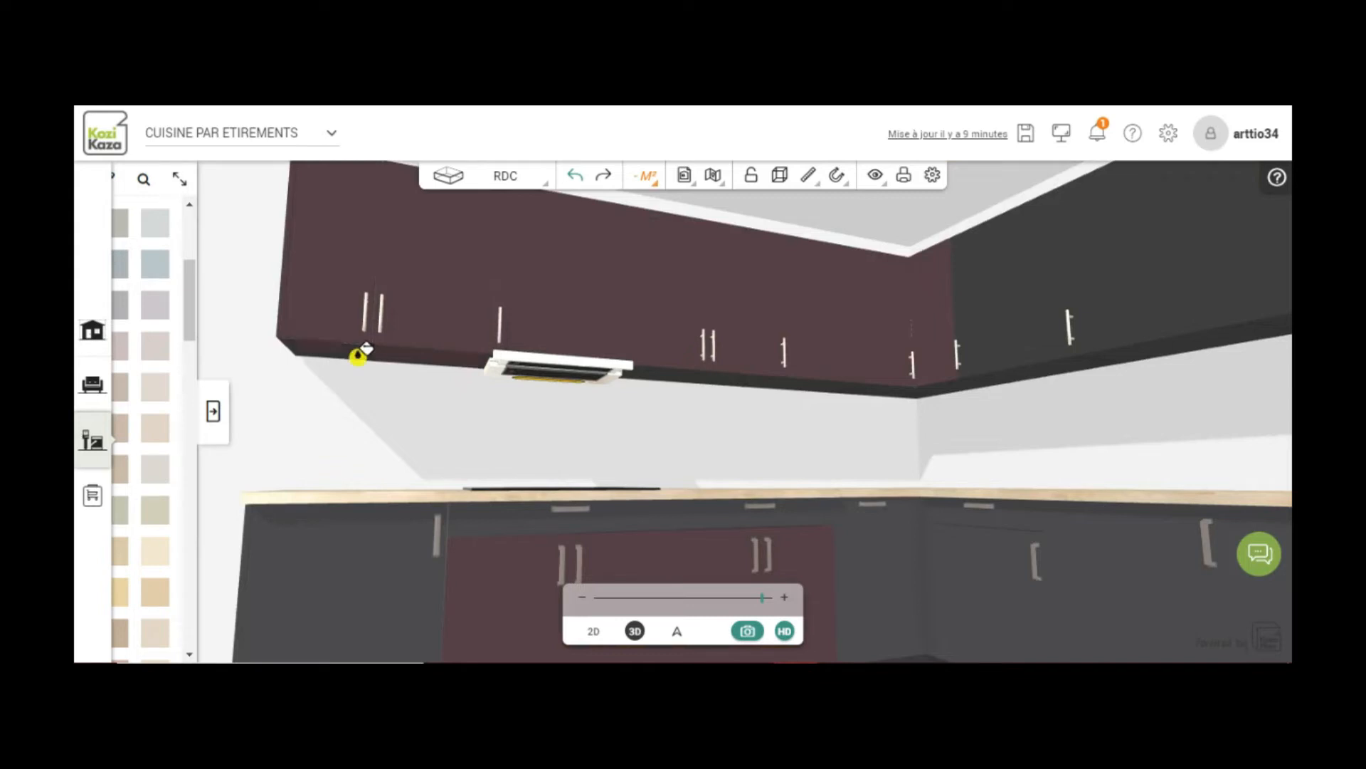
# - Paint the wall cabinet door beside the corner and the end panel next to the window dark plum
pyautogui.scroll(-3, 885, 570)
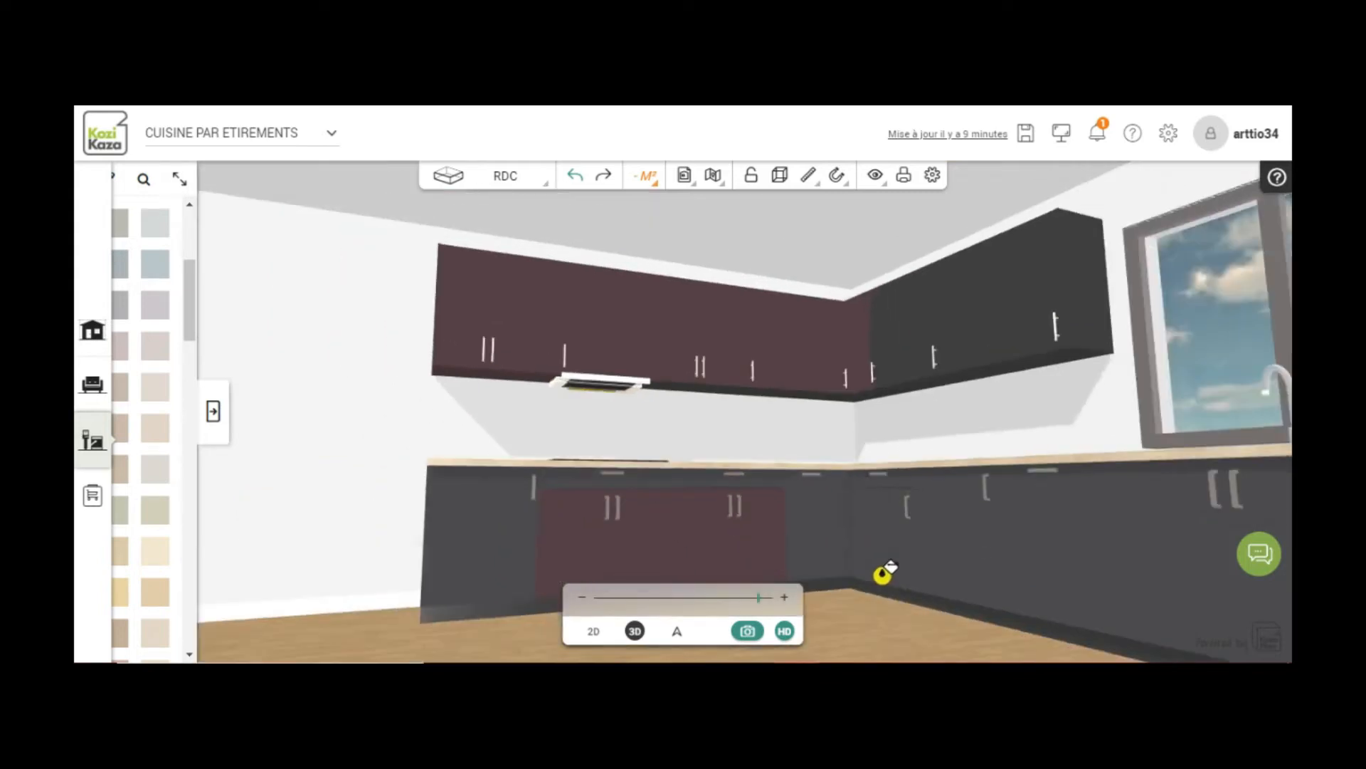
pyautogui.moveTo(519, 513); pyautogui.dragTo(675, 553)
pyautogui.click(573, 518)
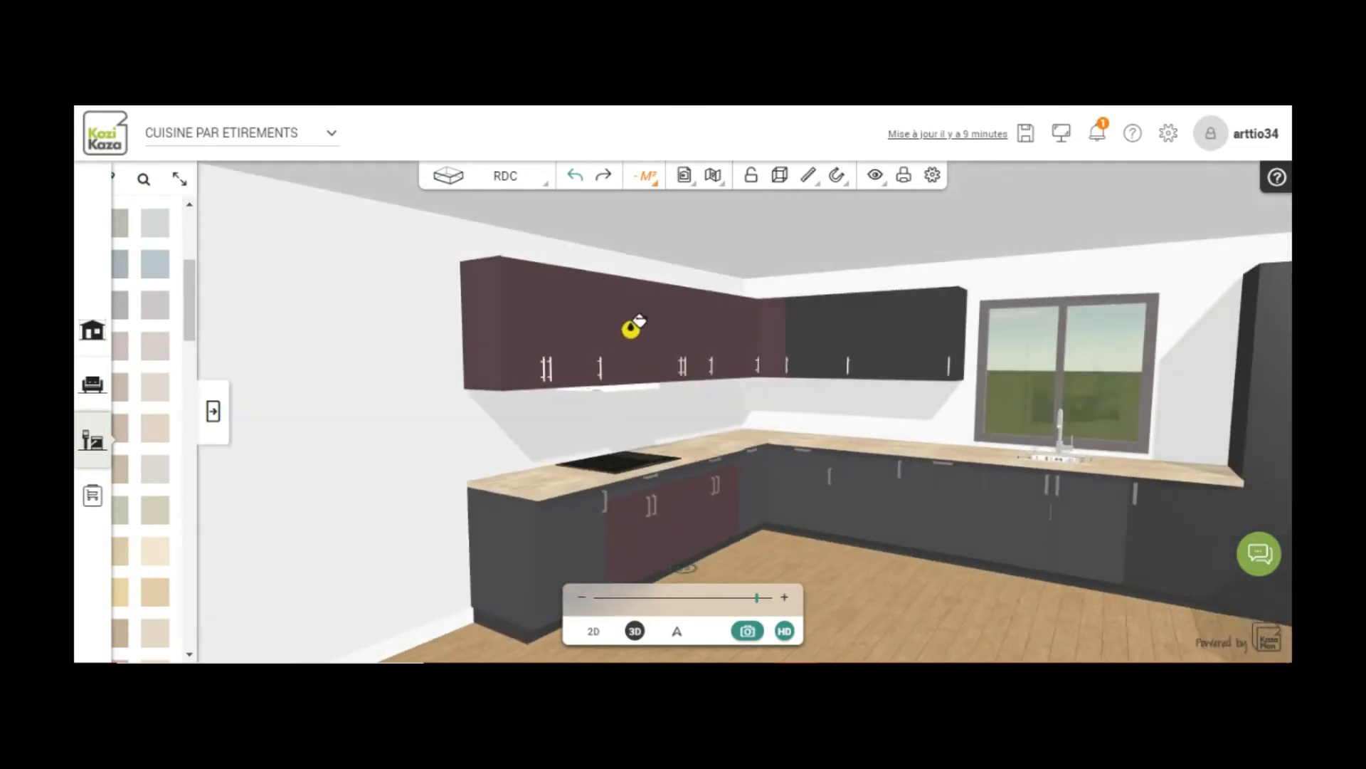
pyautogui.click(840, 327)
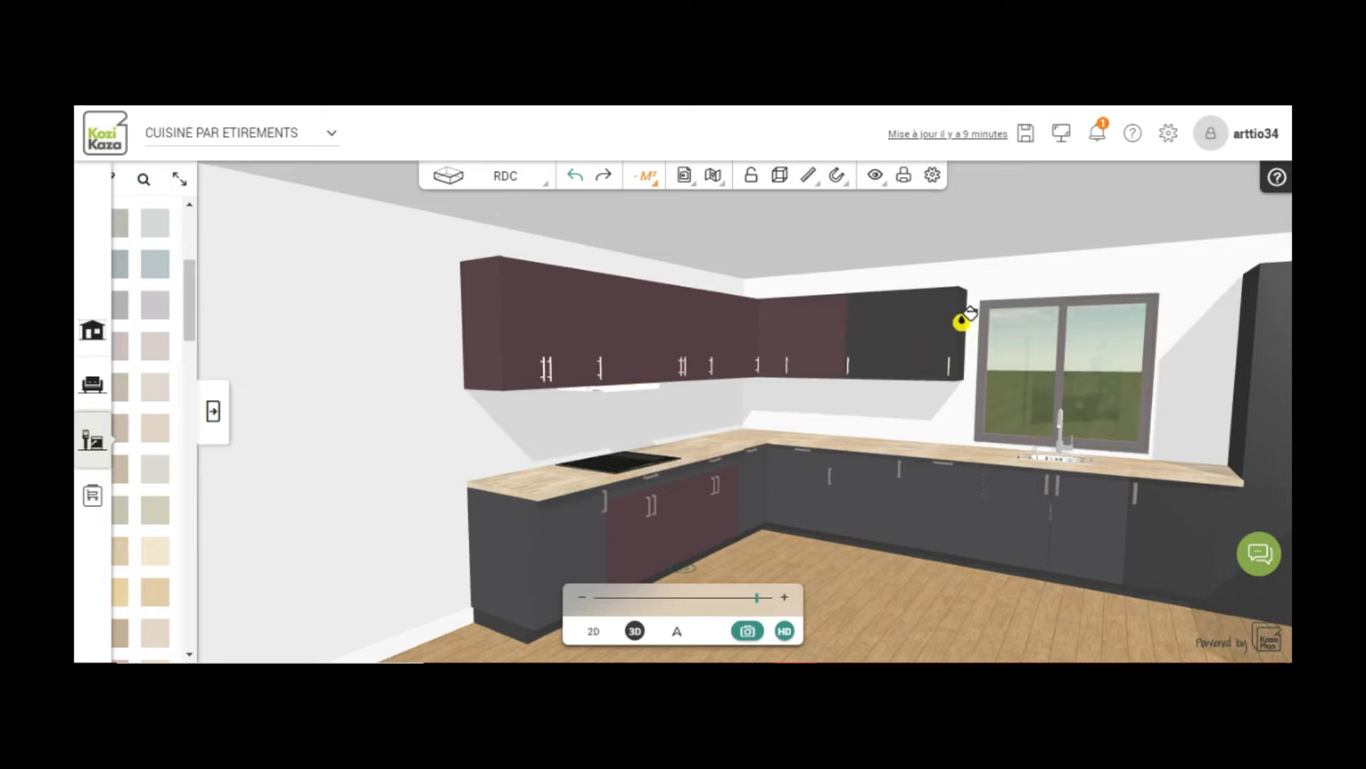
pyautogui.scroll(3, 962, 320)
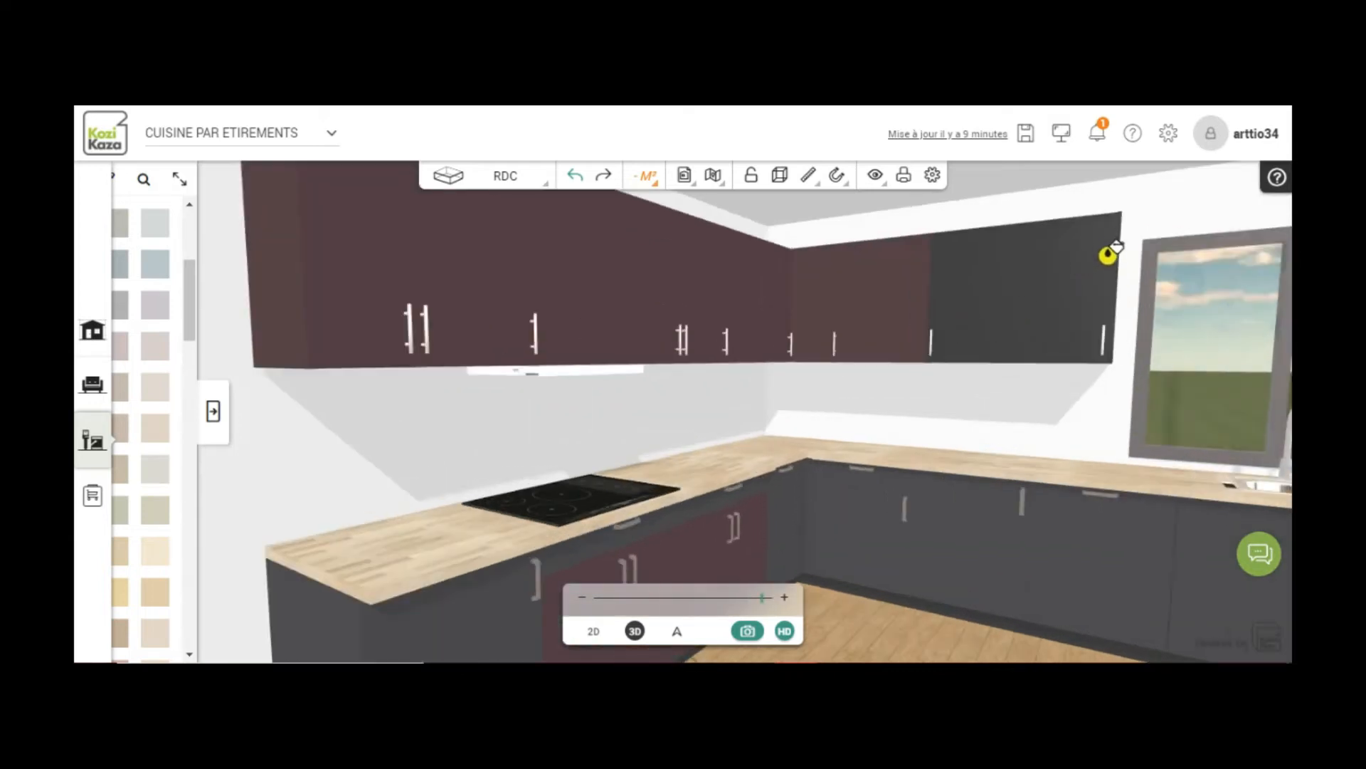
pyautogui.moveTo(940, 422); pyautogui.dragTo(830, 410)
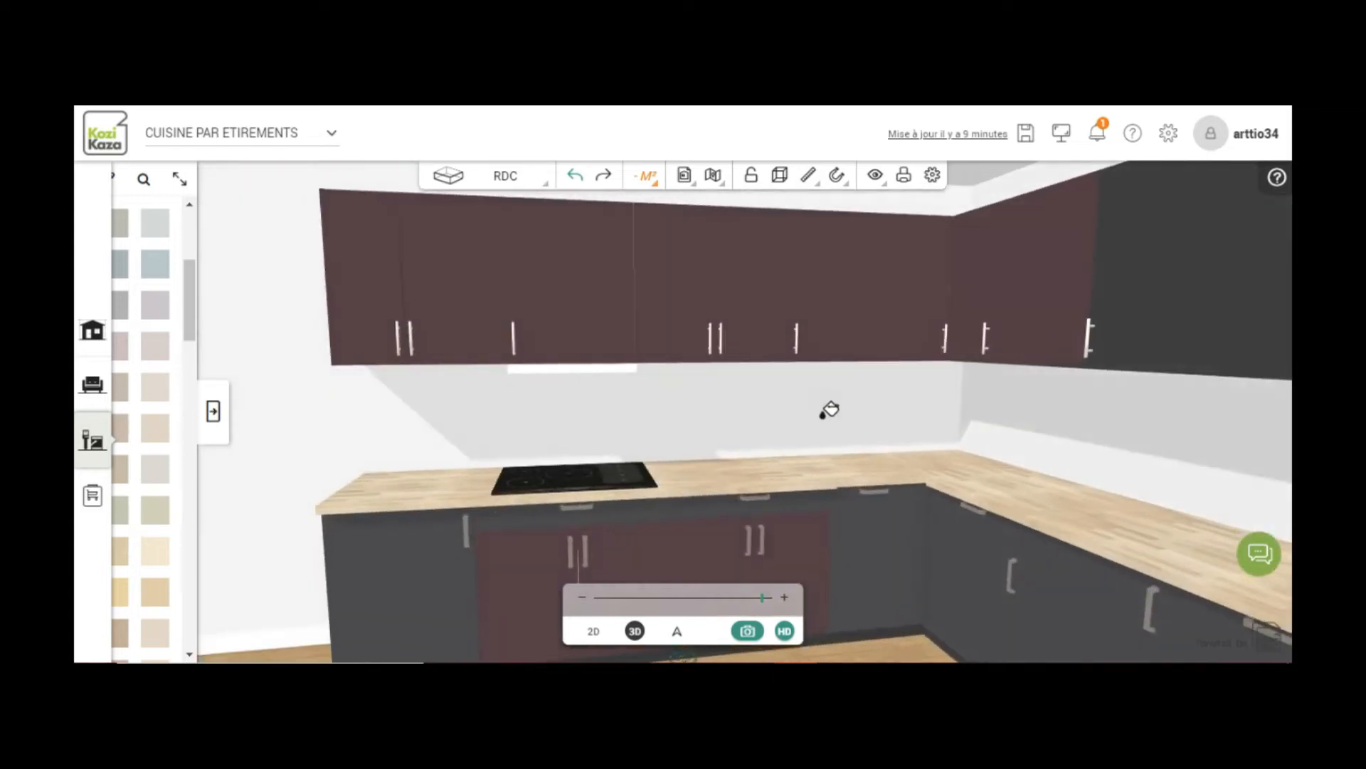
pyautogui.scroll(-5, 826, 405)
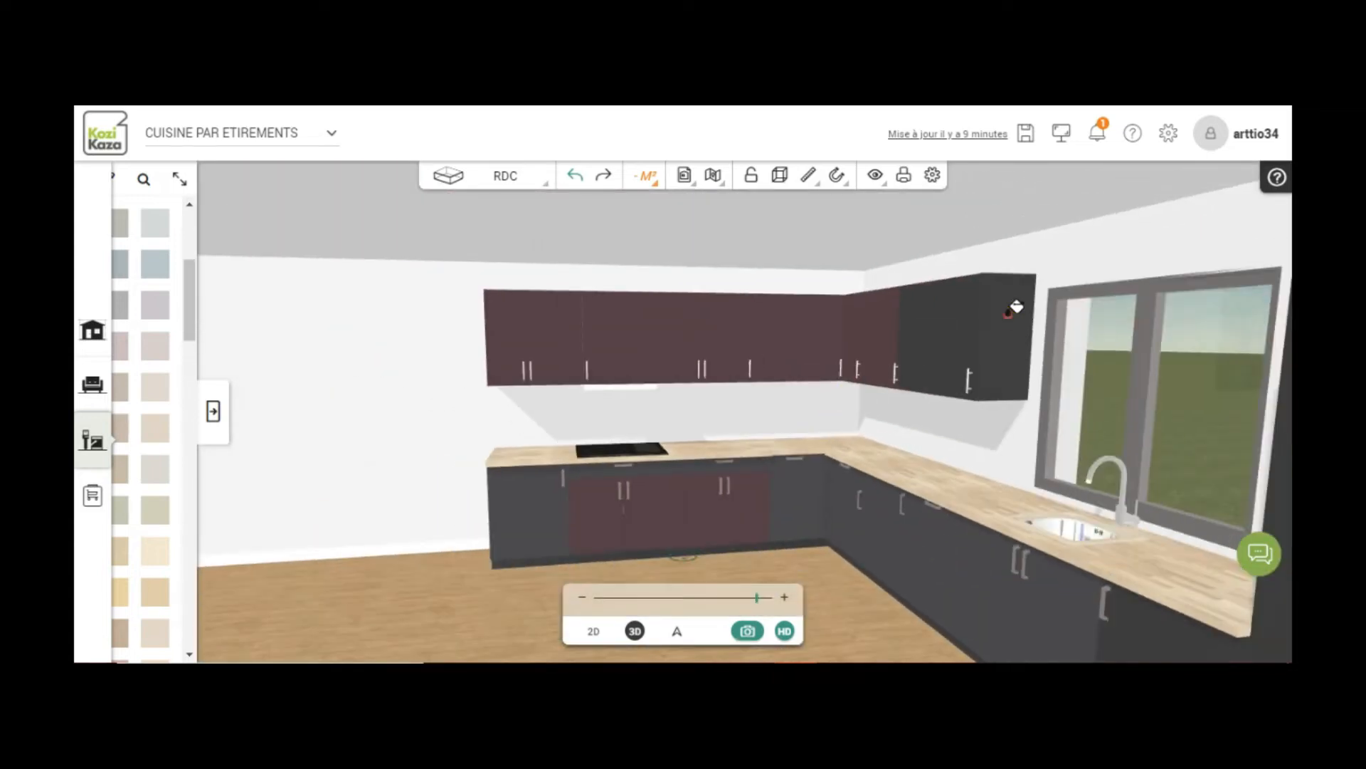
pyautogui.click(1004, 324)
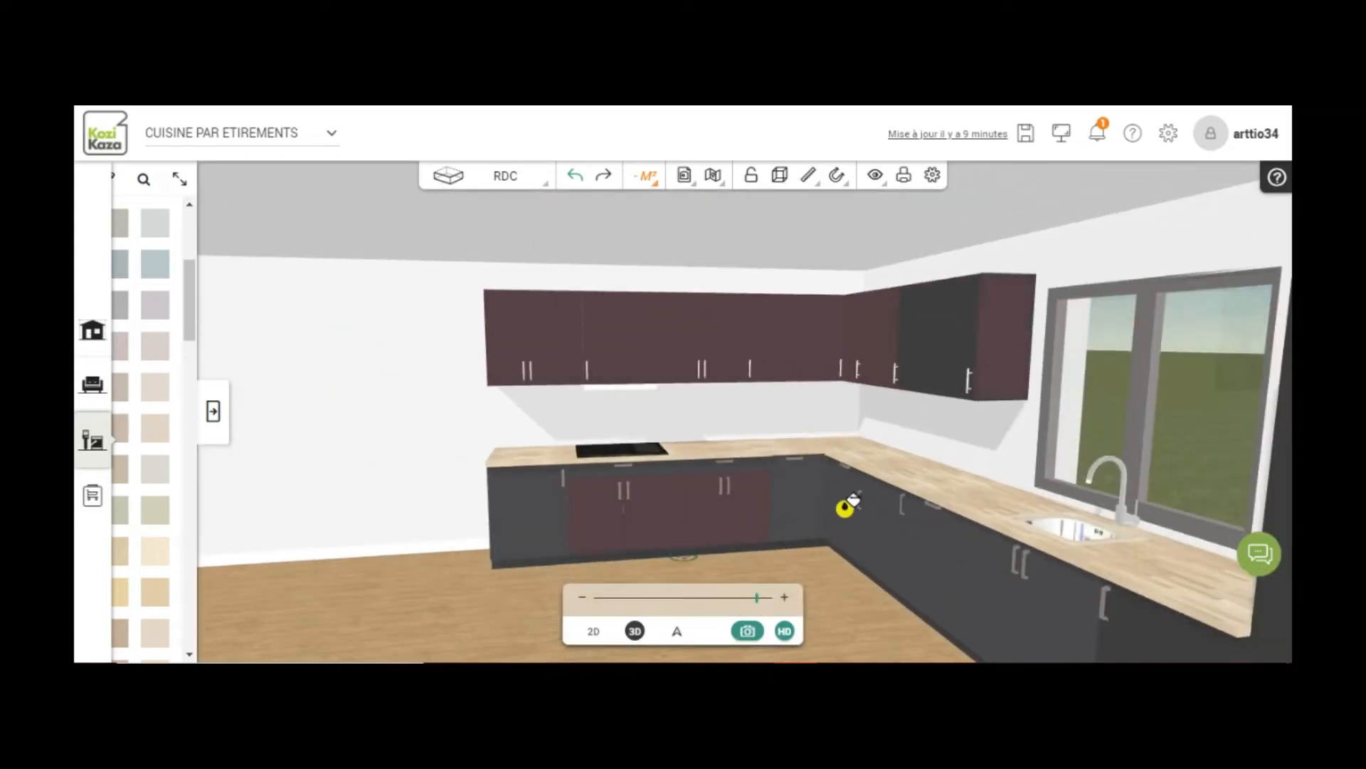
# - Switch the decoration catalogue from the Luxens paints to the VERRE textures
pyautogui.moveTo(822, 561); pyautogui.dragTo(929, 369)
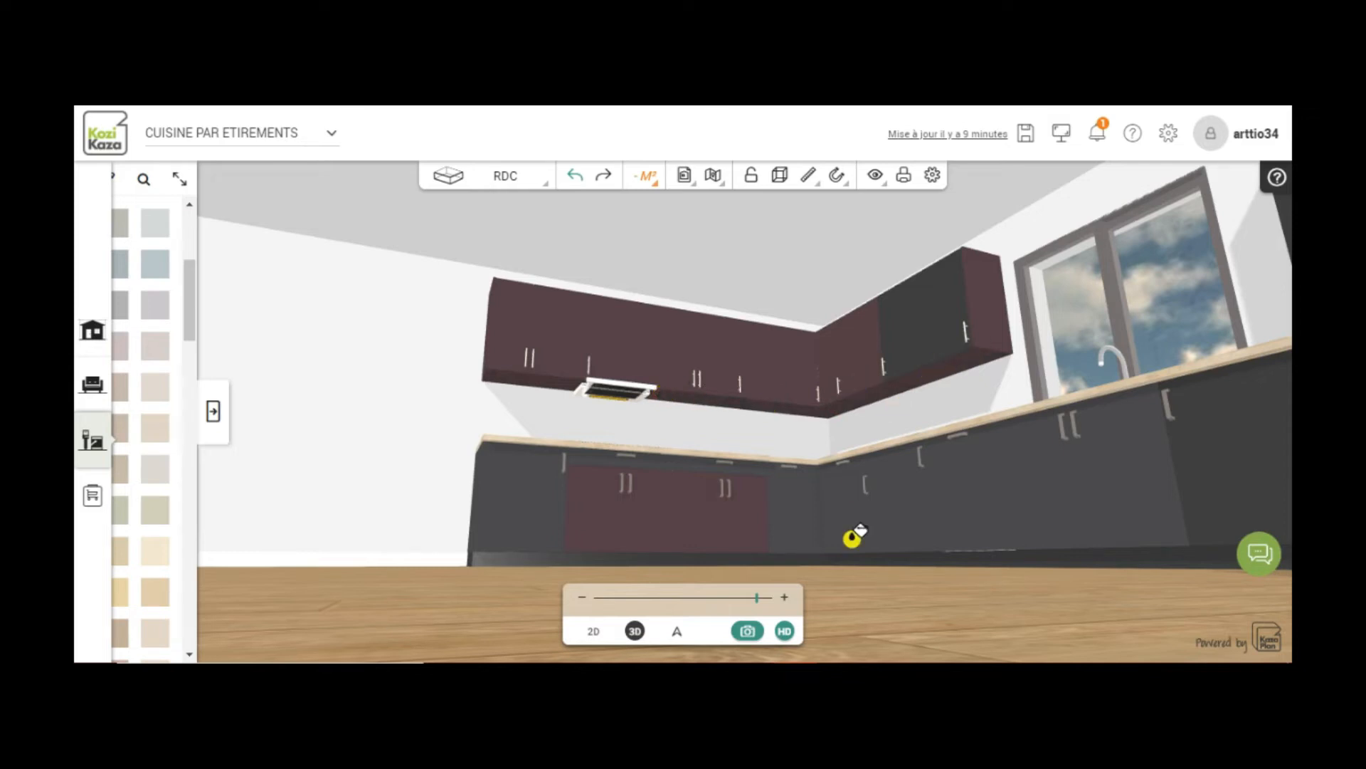
pyautogui.moveTo(863, 570)
pyautogui.mouseDown()
pyautogui.moveTo(918, 656)
pyautogui.moveTo(954, 661)
pyautogui.mouseUp()
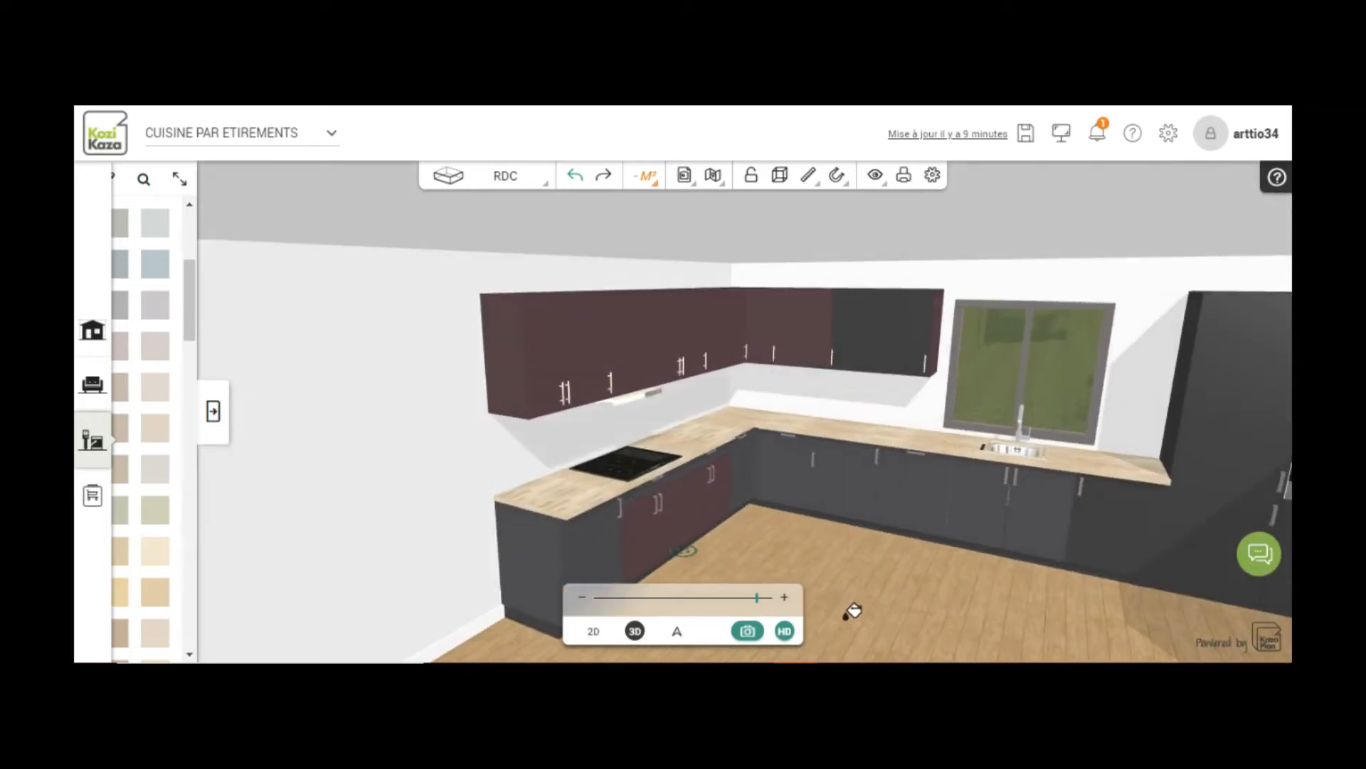
pyautogui.moveTo(847, 616); pyautogui.dragTo(868, 634)
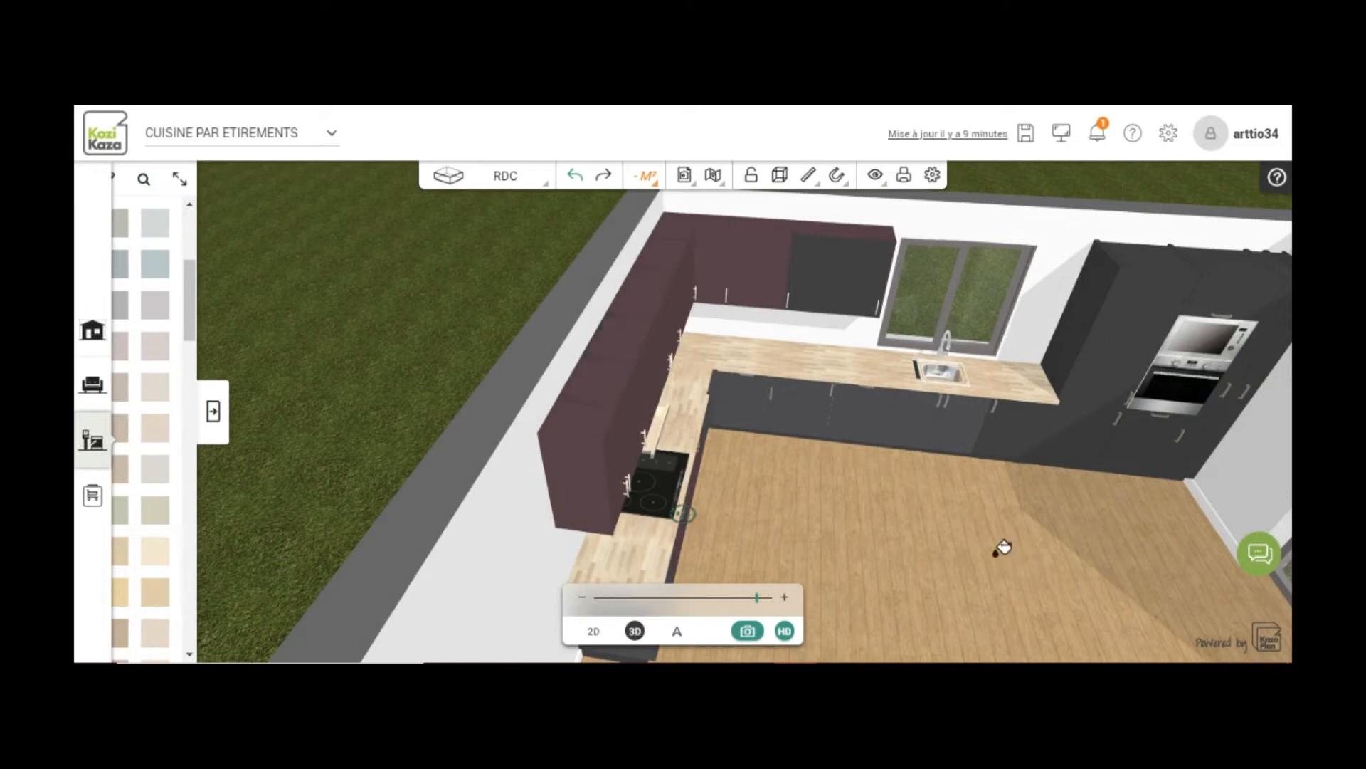
pyautogui.moveTo(997, 549); pyautogui.dragTo(929, 511)
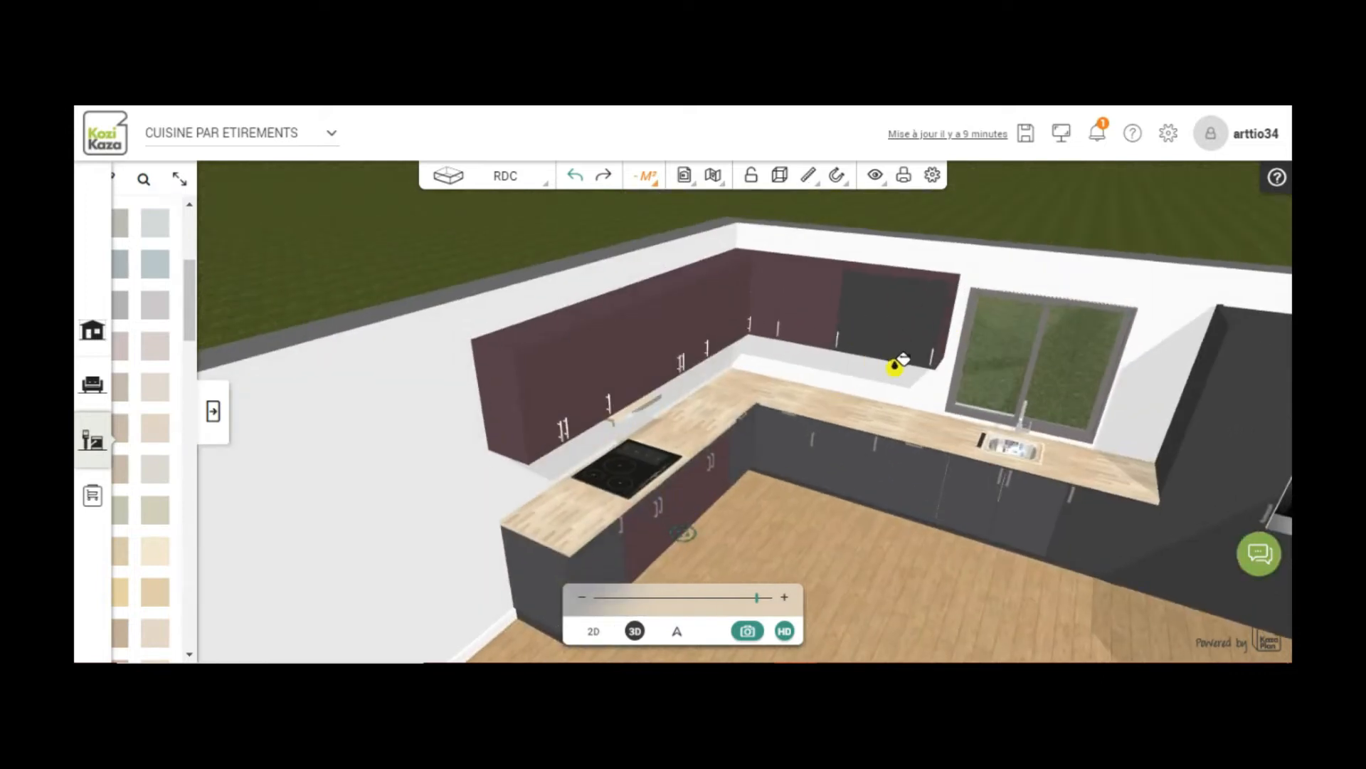
pyautogui.scroll(3, 898, 296)
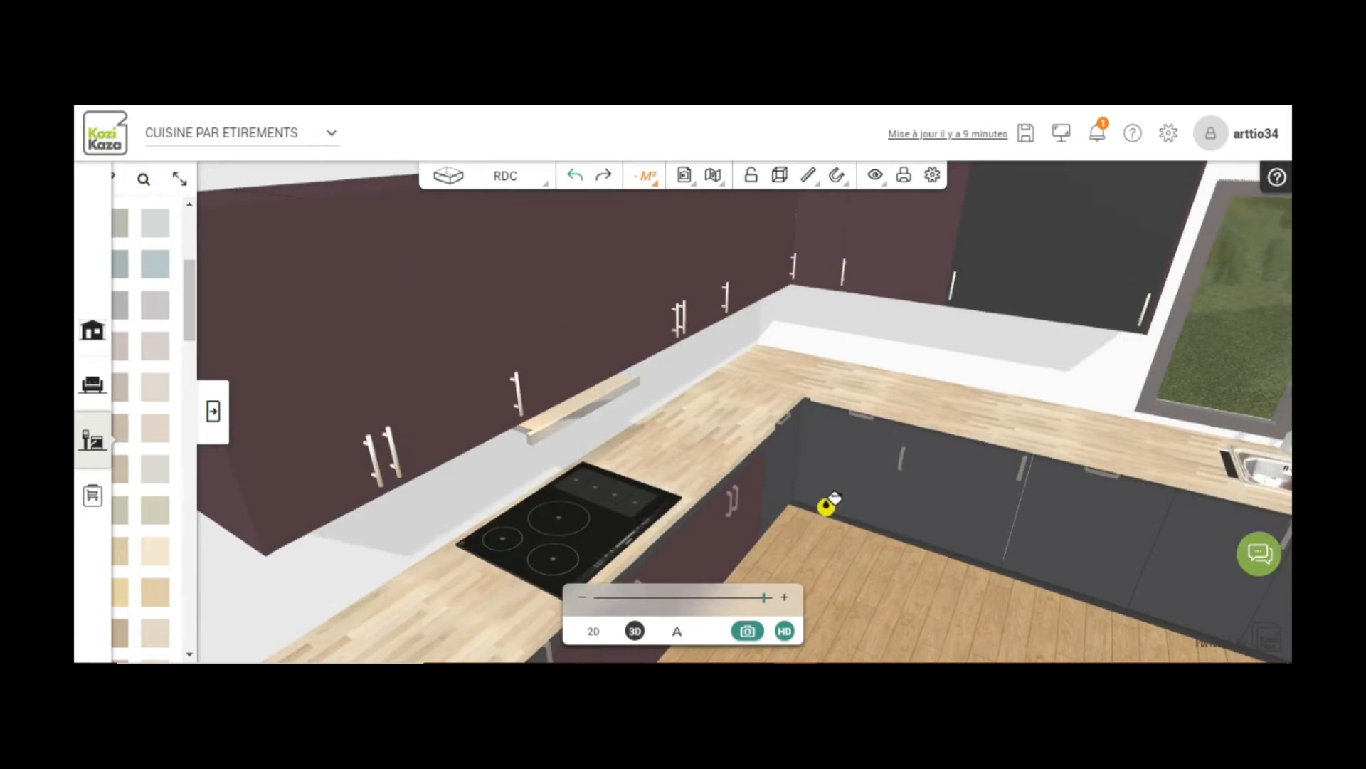
pyautogui.scroll(-5, 826, 506)
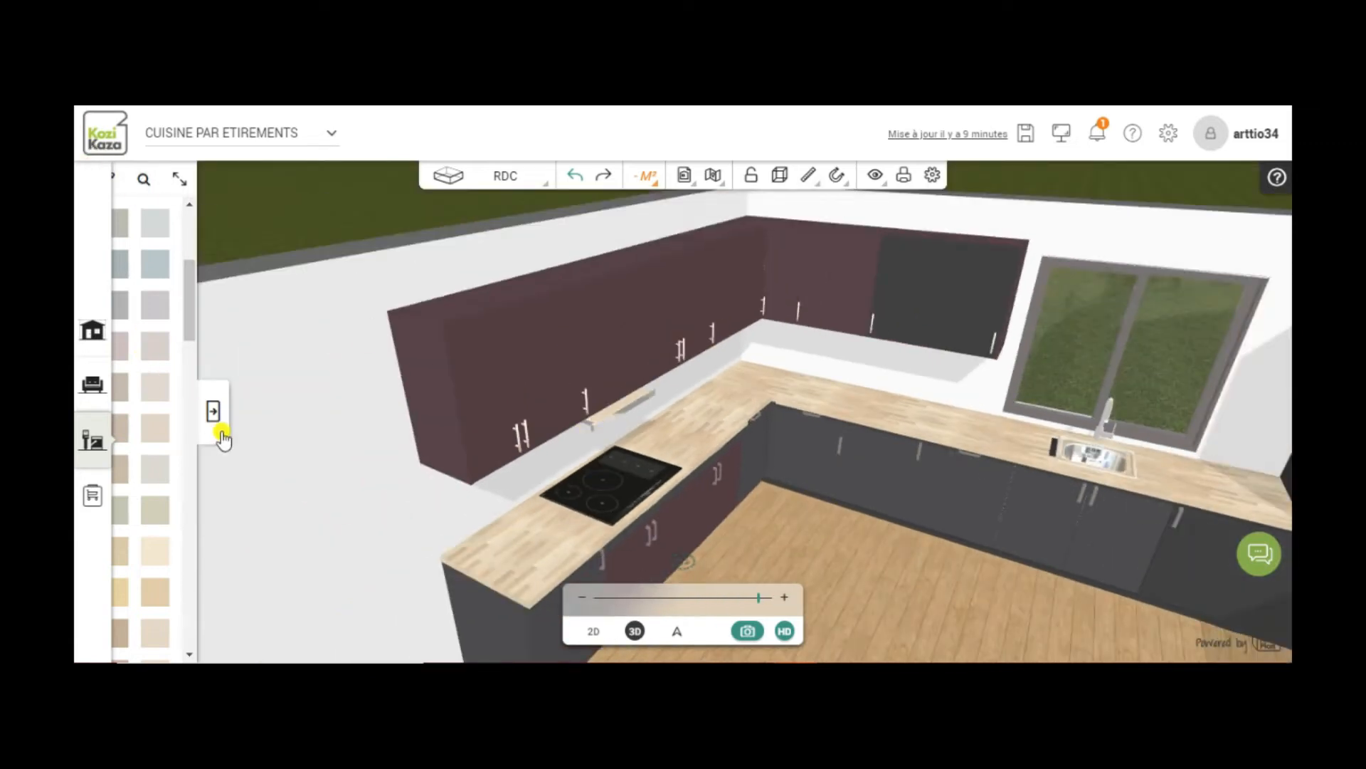
pyautogui.click(217, 412)
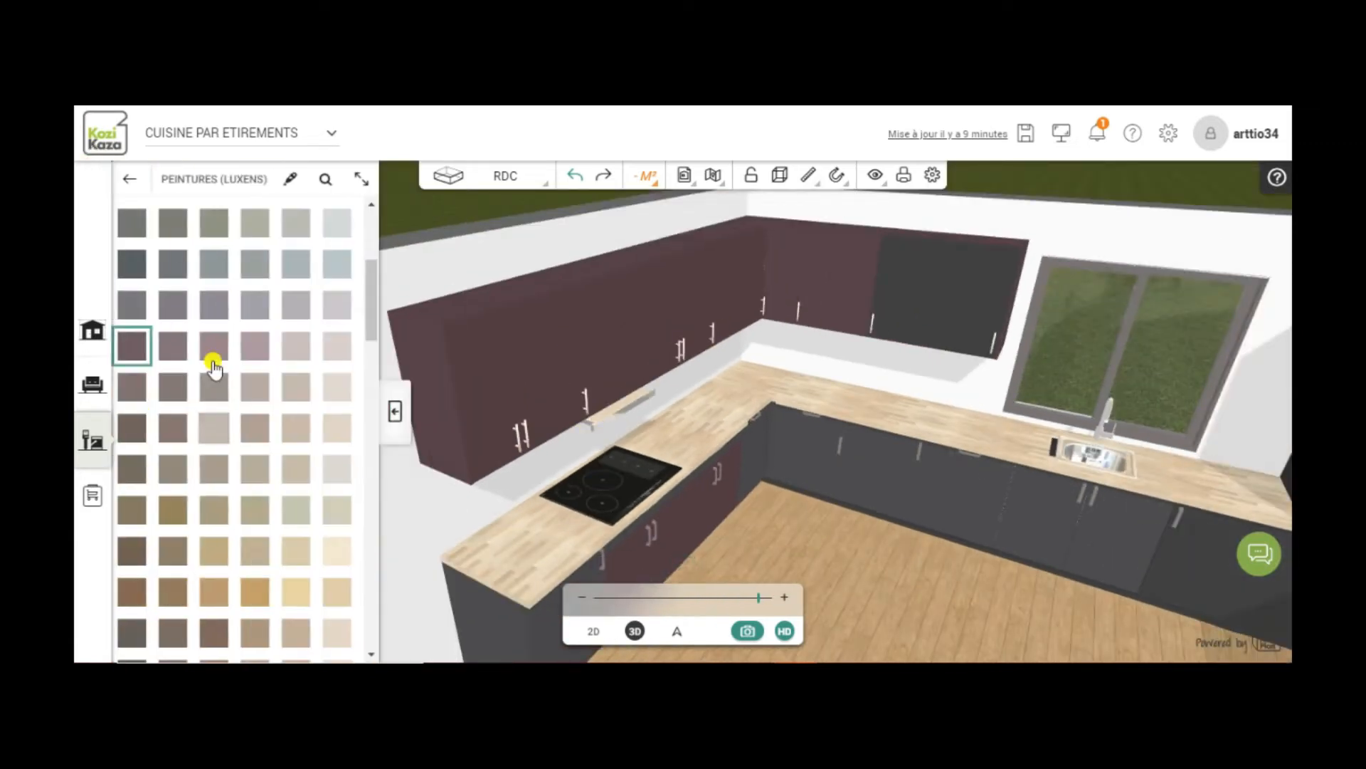
pyautogui.click(130, 179)
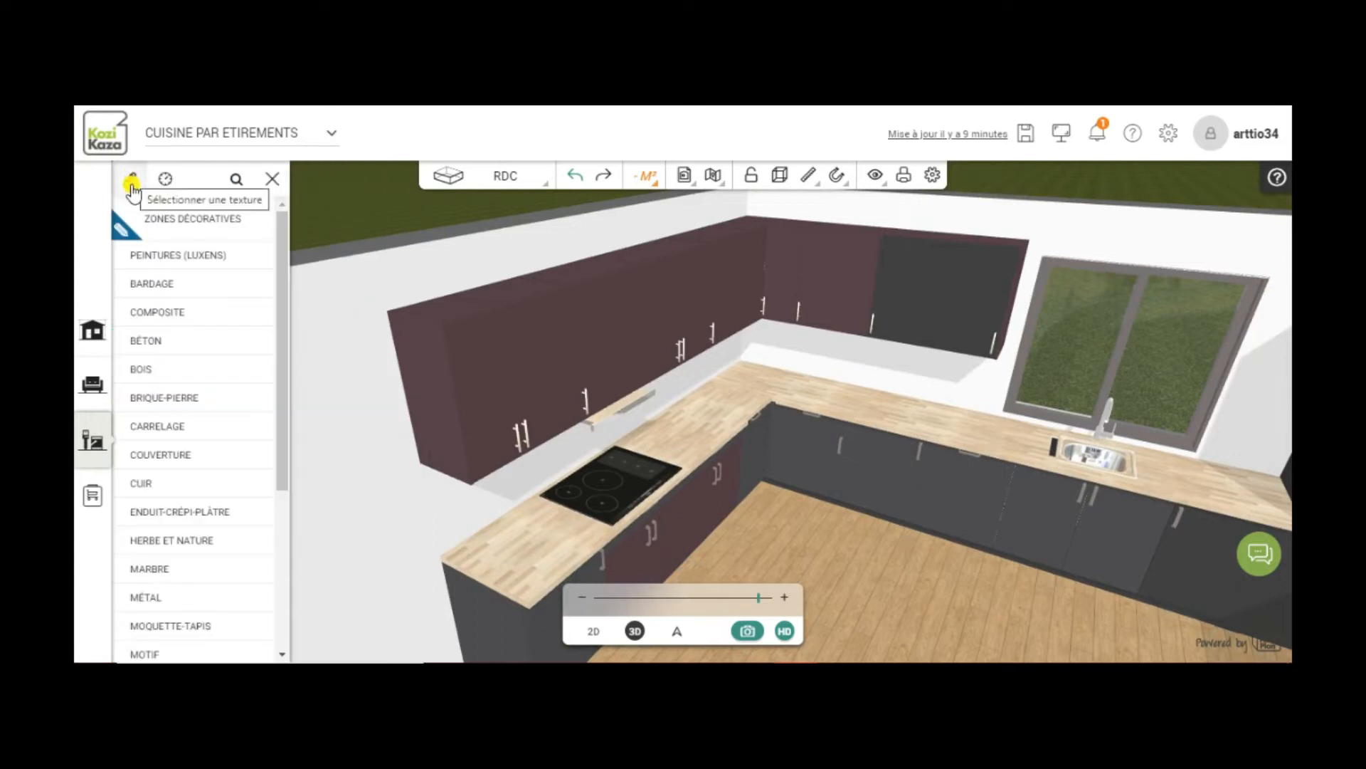
pyautogui.moveTo(285, 292); pyautogui.dragTo(269, 466)
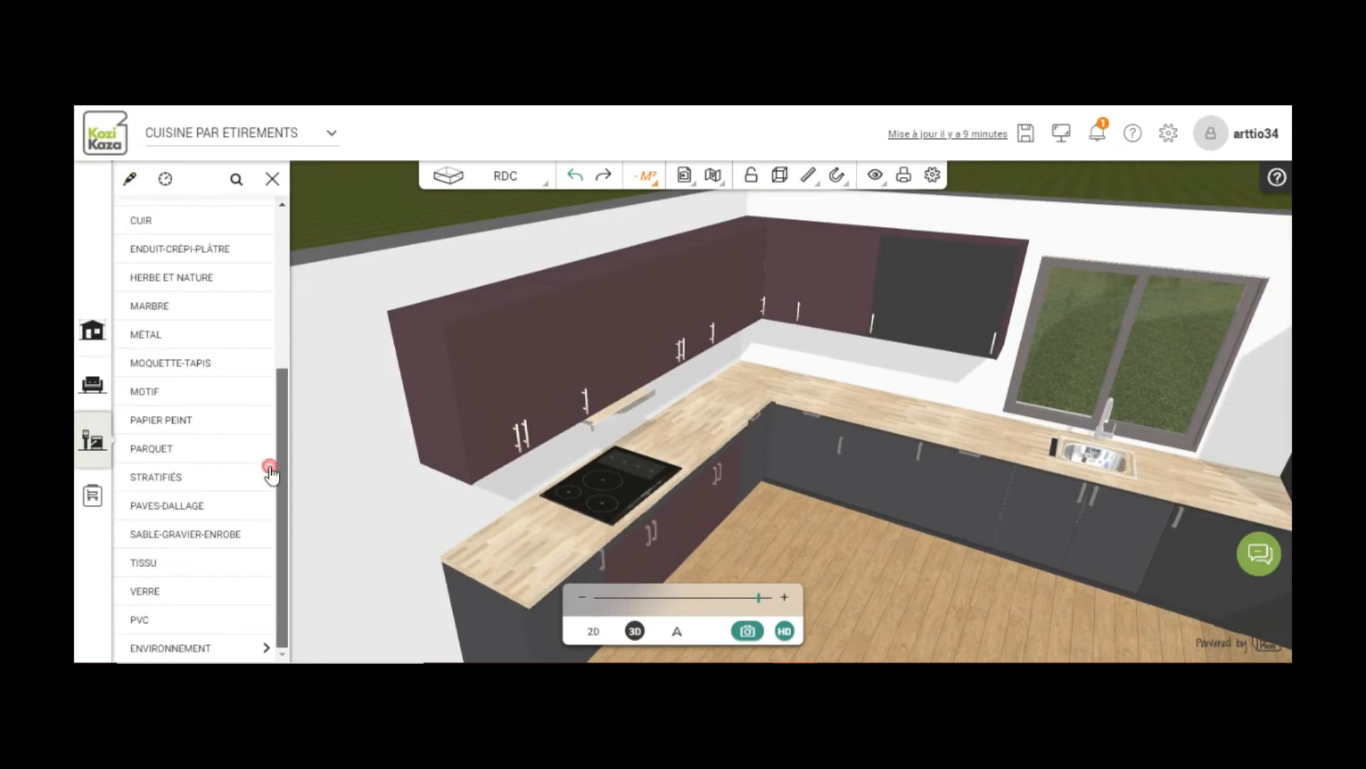
pyautogui.click(175, 590)
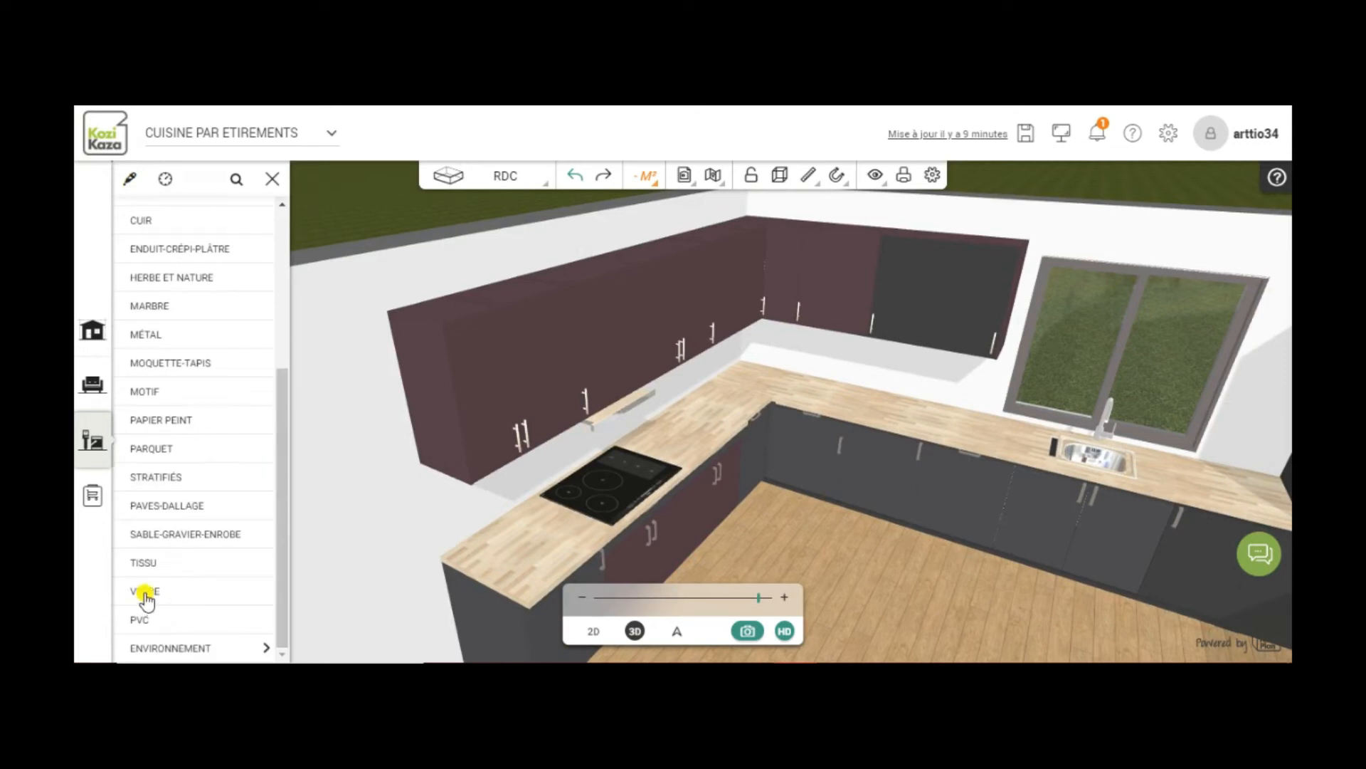
pyautogui.click(146, 598)
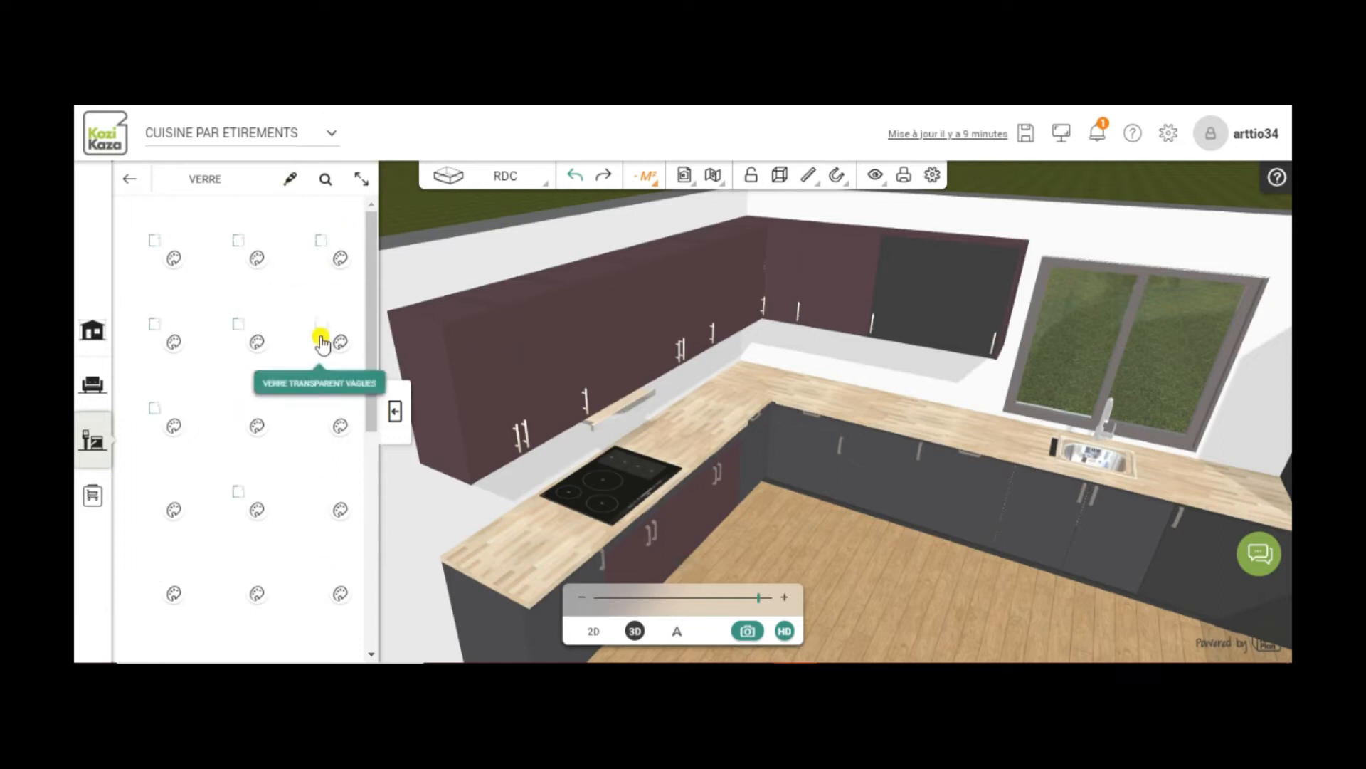
# - Apply a transparent VERRE texture to the doors of the wall cabinet nearest the window
pyautogui.click(329, 242)
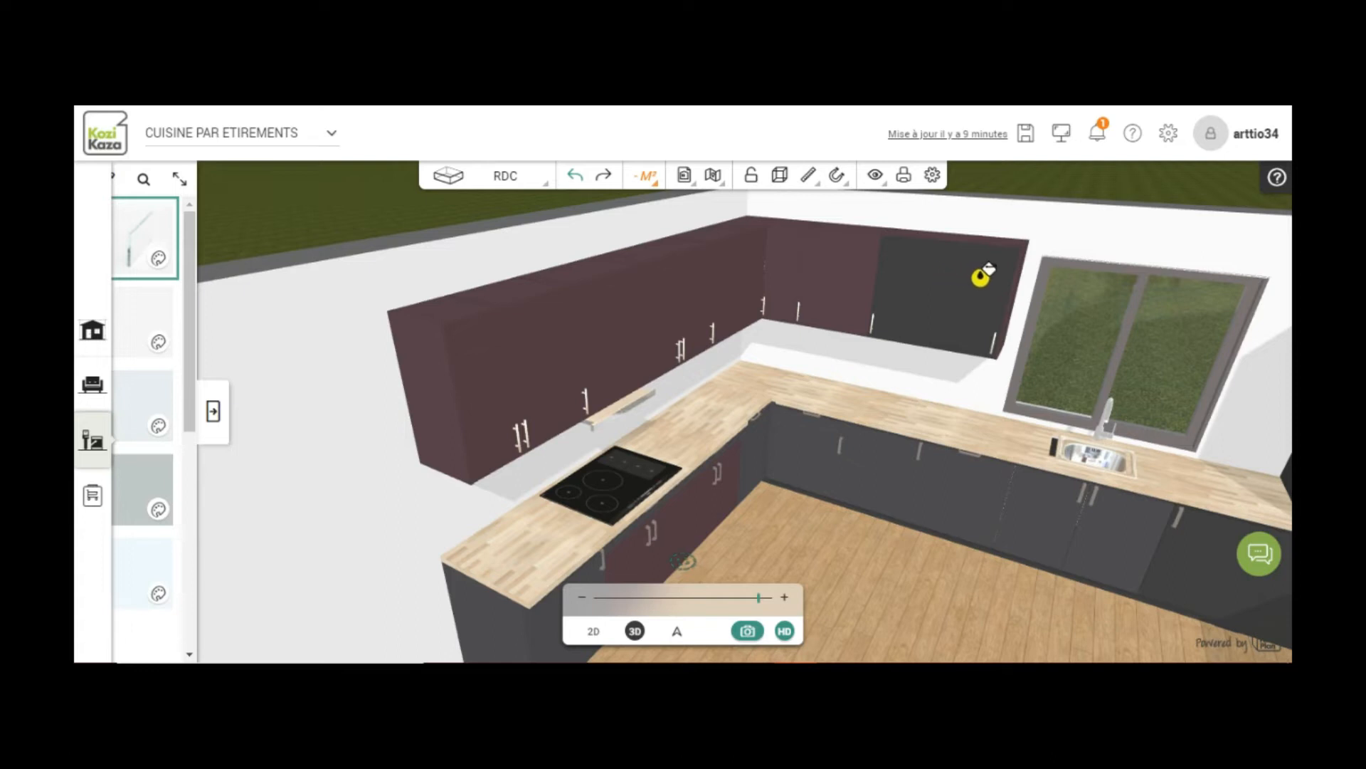
pyautogui.click(983, 278)
pyautogui.click(983, 278)
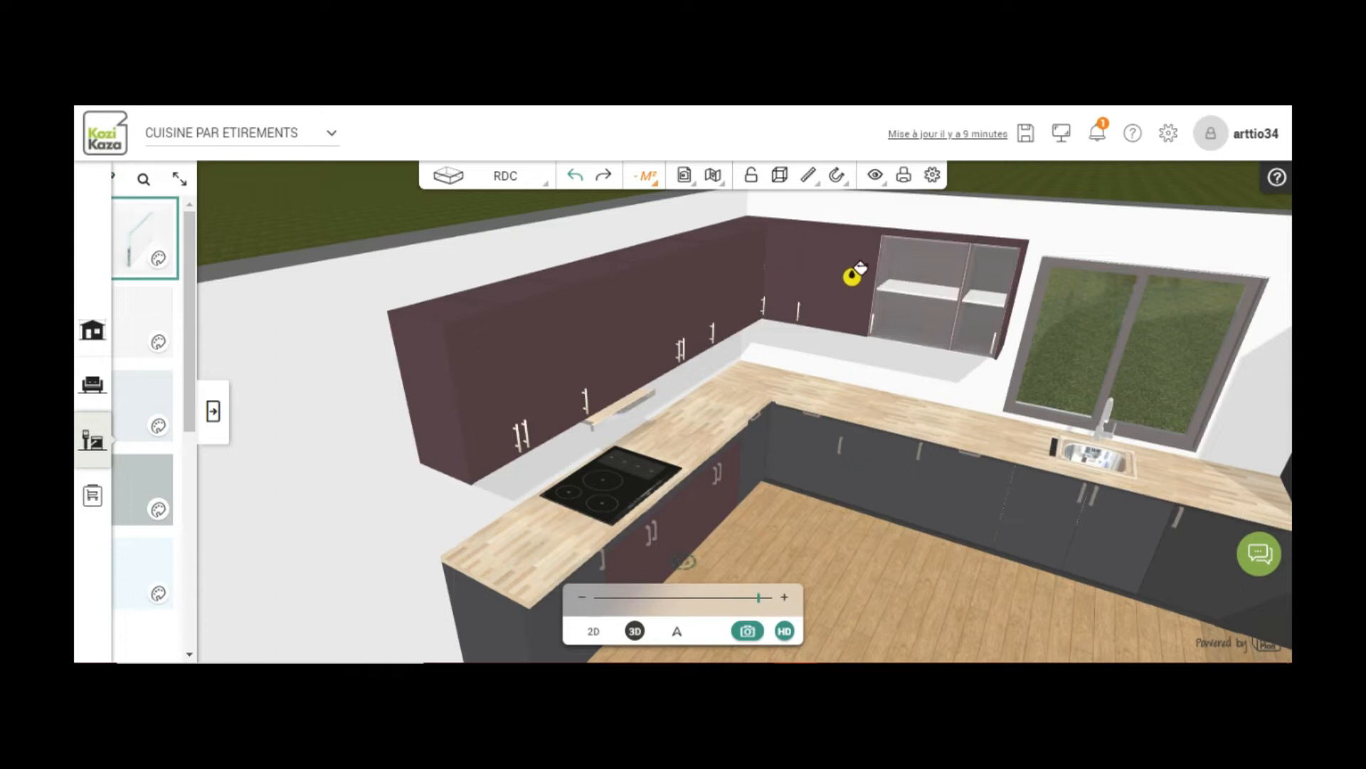
# - Leave the VERRE textures and switch to the AMÉNAGER furnishing catalogue
pyautogui.moveTo(816, 546)
pyautogui.mouseDown()
pyautogui.moveTo(800, 528)
pyautogui.moveTo(869, 494)
pyautogui.moveTo(965, 550)
pyautogui.moveTo(936, 556)
pyautogui.moveTo(917, 526)
pyautogui.mouseUp()
pyautogui.scroll(-3, 911, 516)
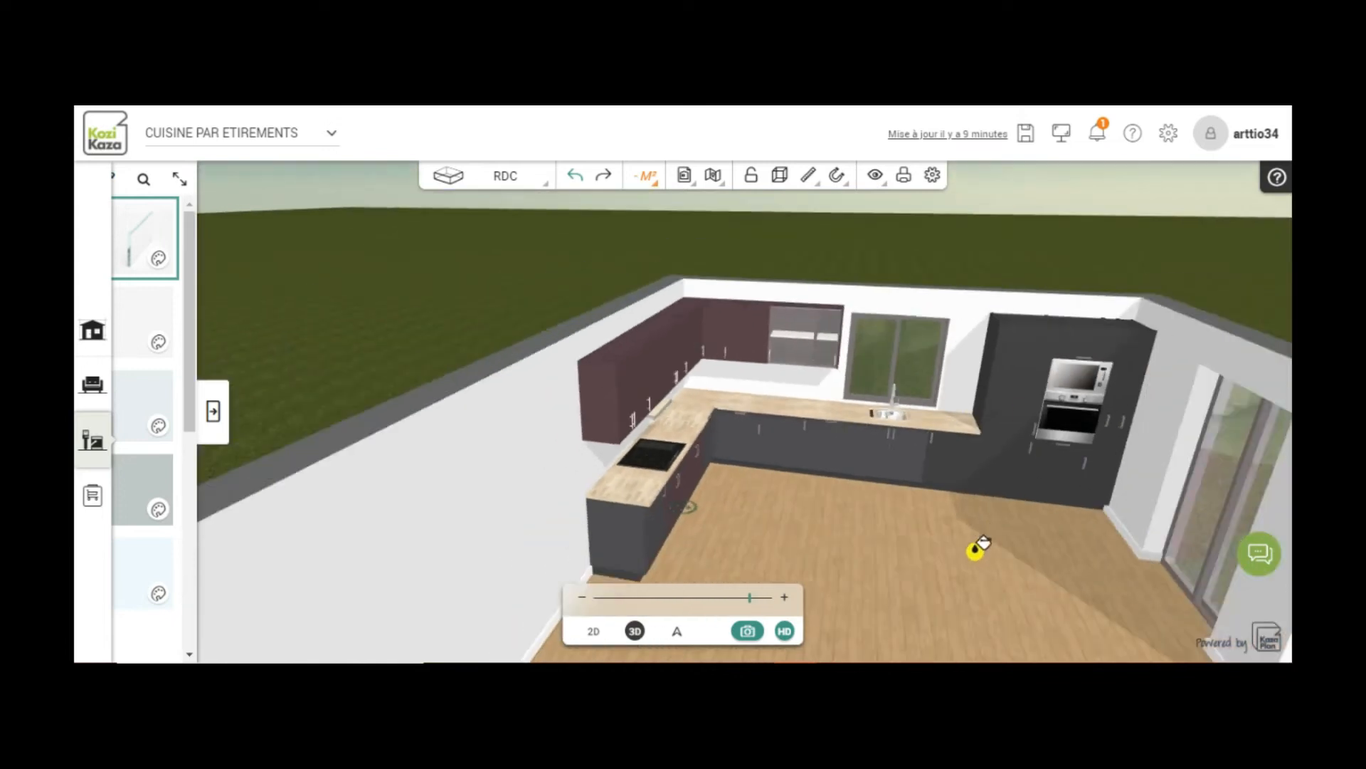
pyautogui.moveTo(936, 548)
pyautogui.mouseDown()
pyautogui.moveTo(890, 567)
pyautogui.moveTo(1002, 570)
pyautogui.moveTo(975, 537)
pyautogui.moveTo(970, 595)
pyautogui.moveTo(976, 577)
pyautogui.mouseUp()
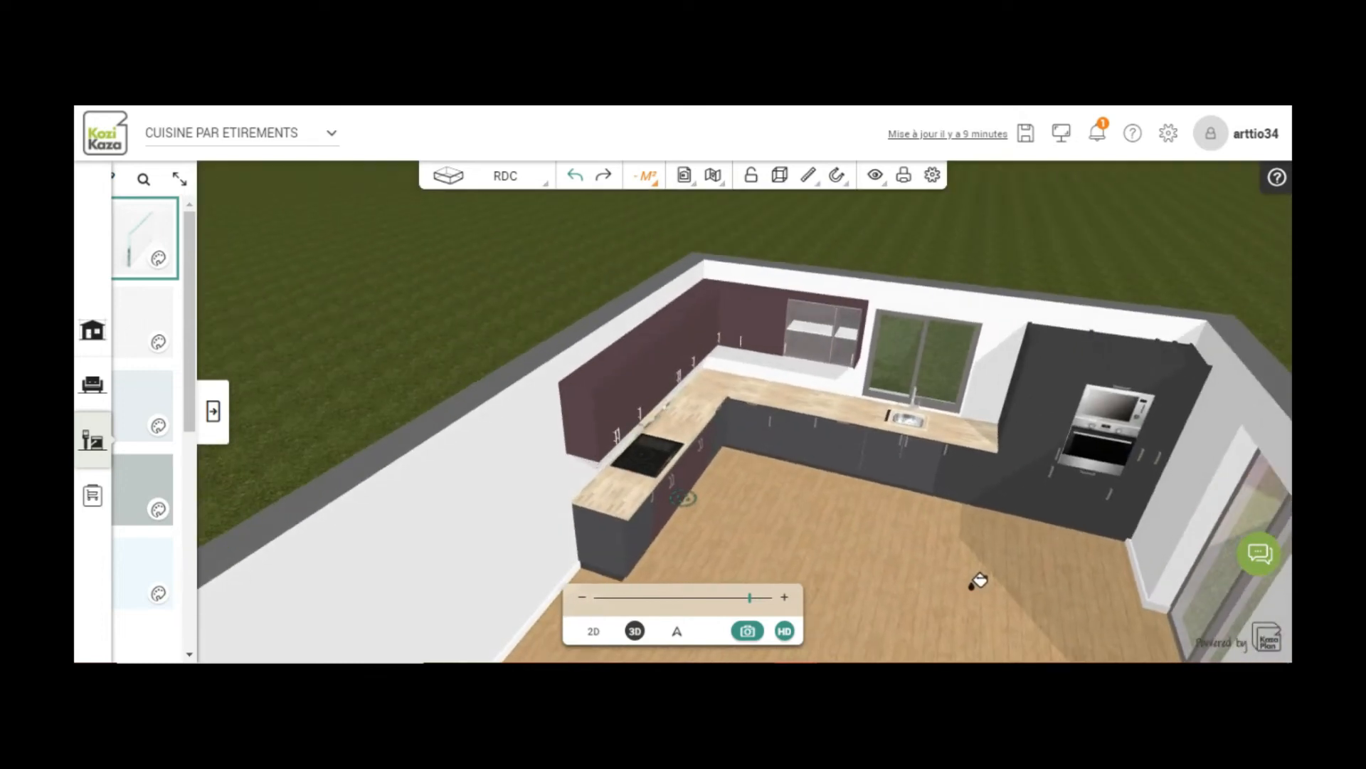
pyautogui.click(222, 413)
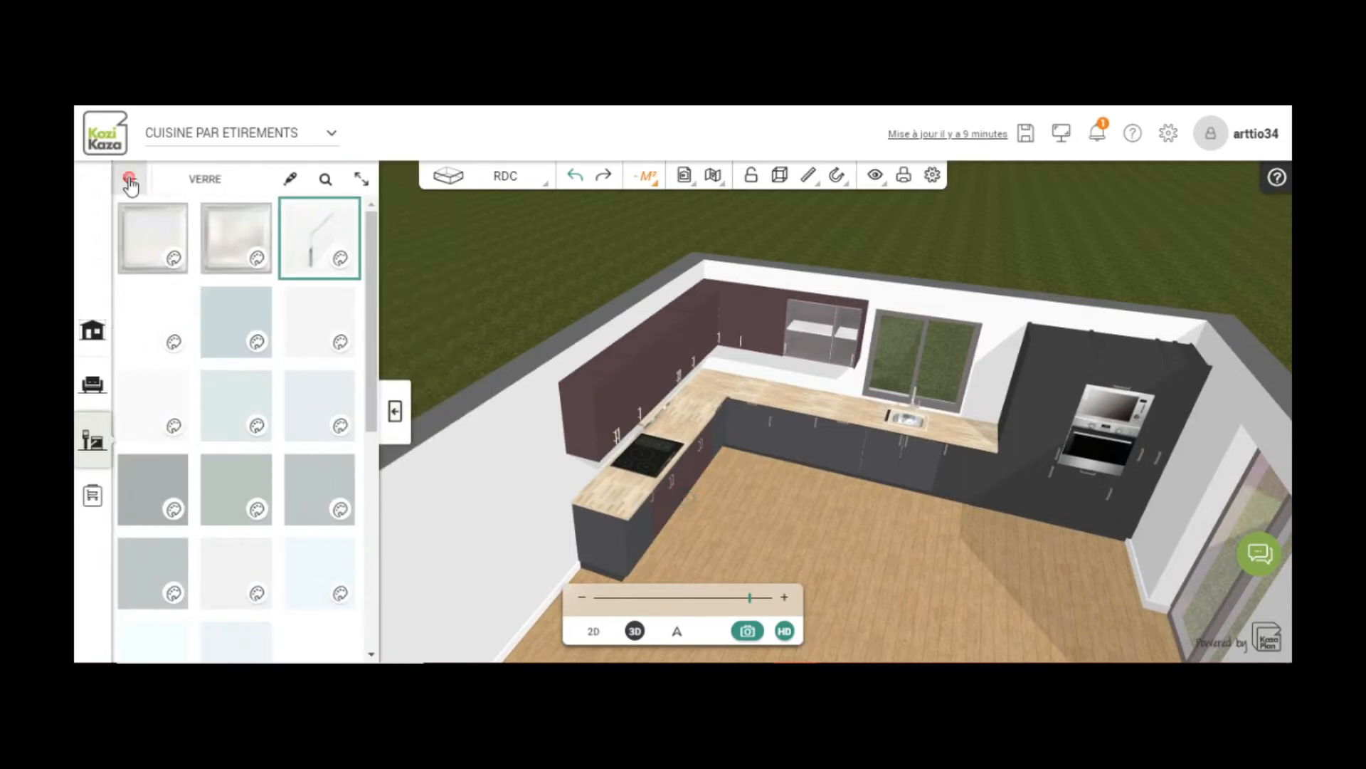
pyautogui.click(129, 179)
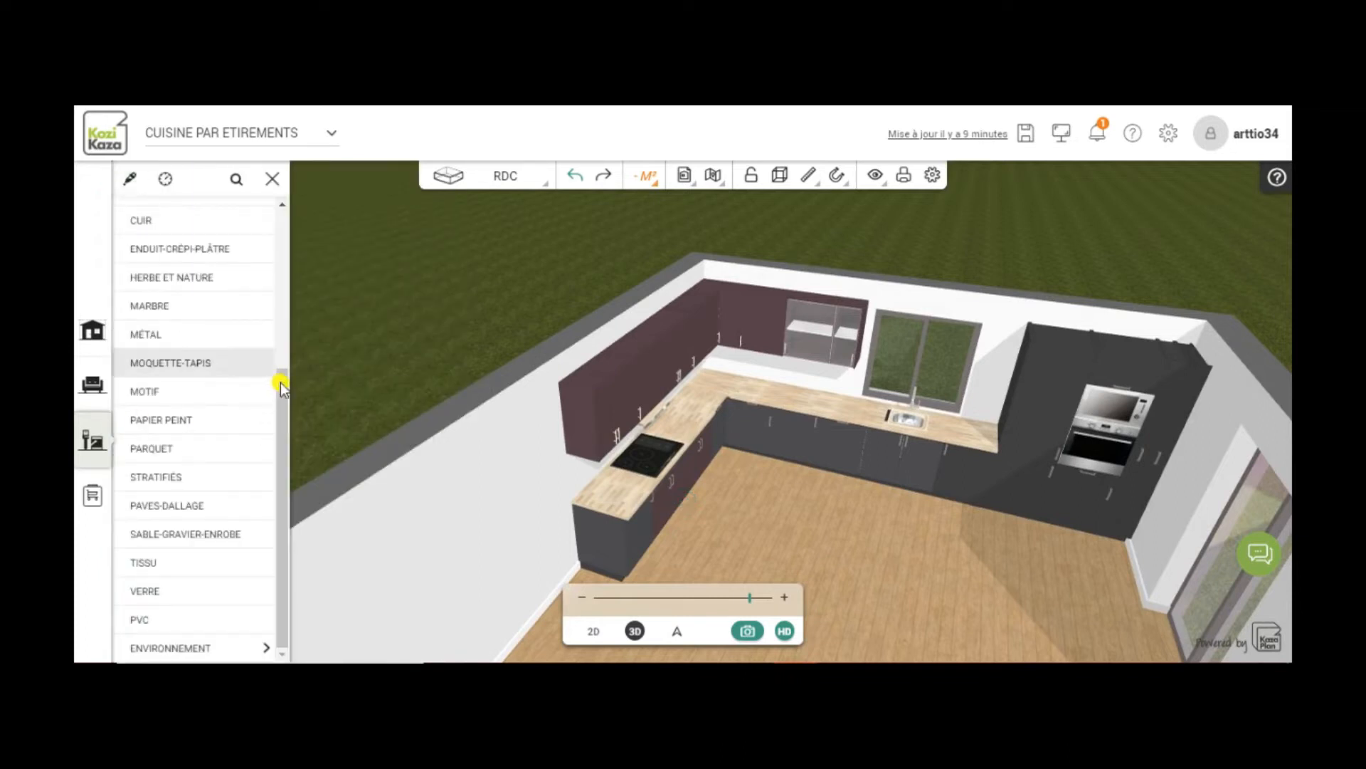
pyautogui.moveTo(280, 382); pyautogui.dragTo(280, 373)
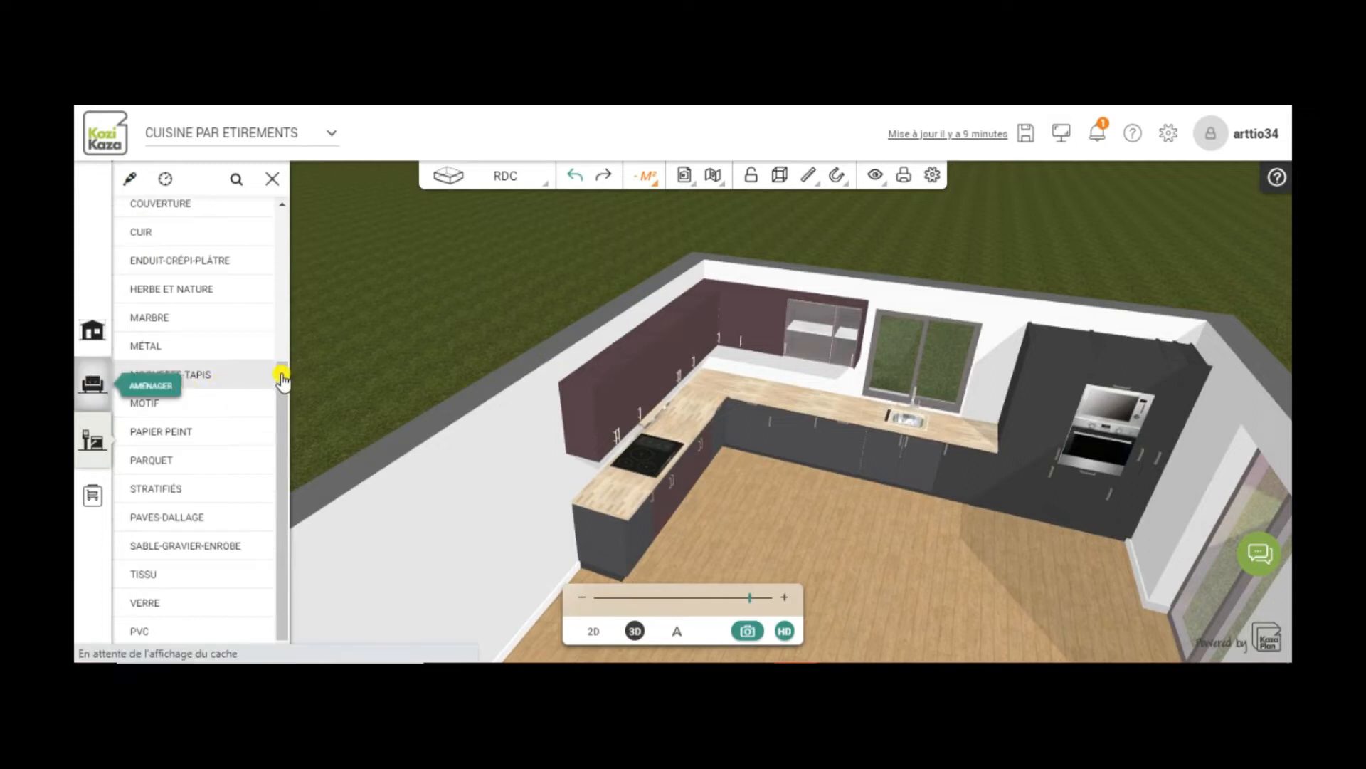
pyautogui.moveTo(293, 344); pyautogui.dragTo(291, 229)
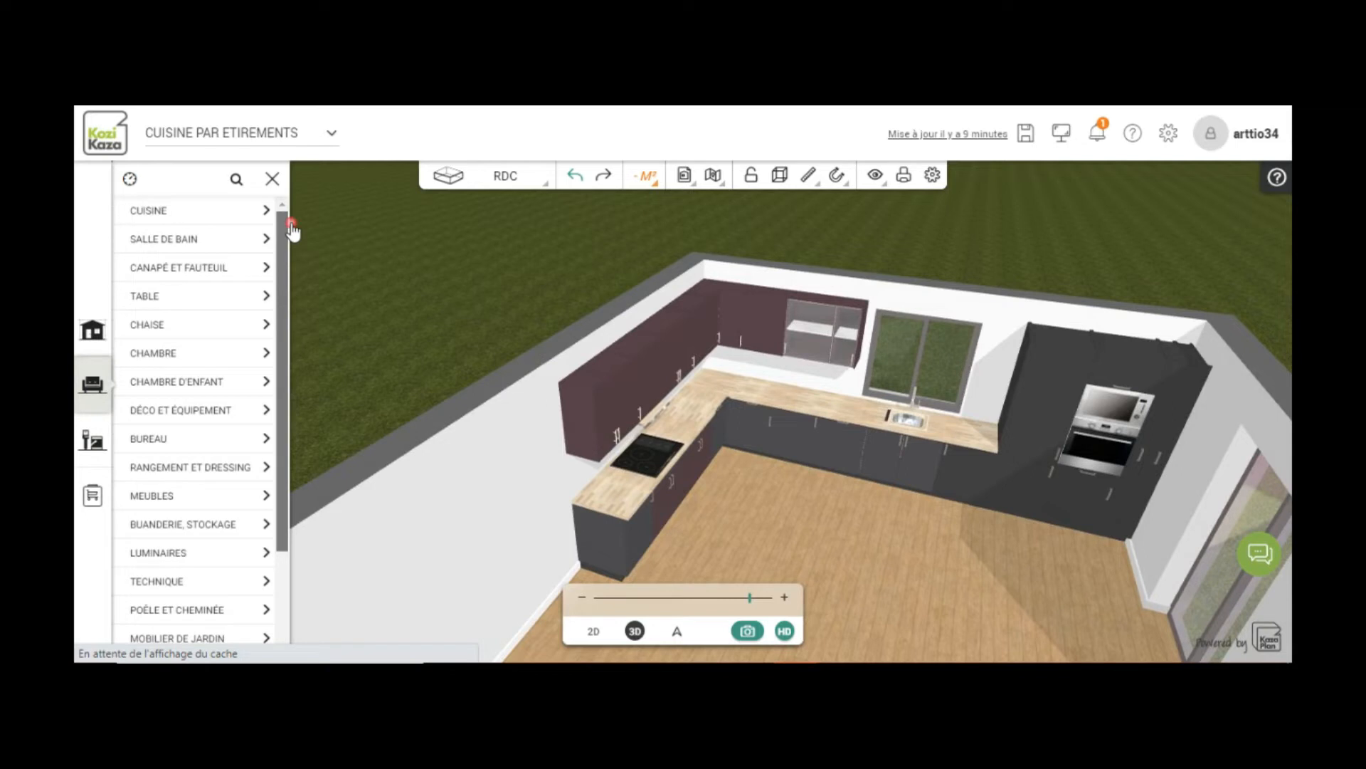
# - Display the ILOT ET ARCHE models in the CUISINE category of the furnishing catalogue
pyautogui.click(193, 212)
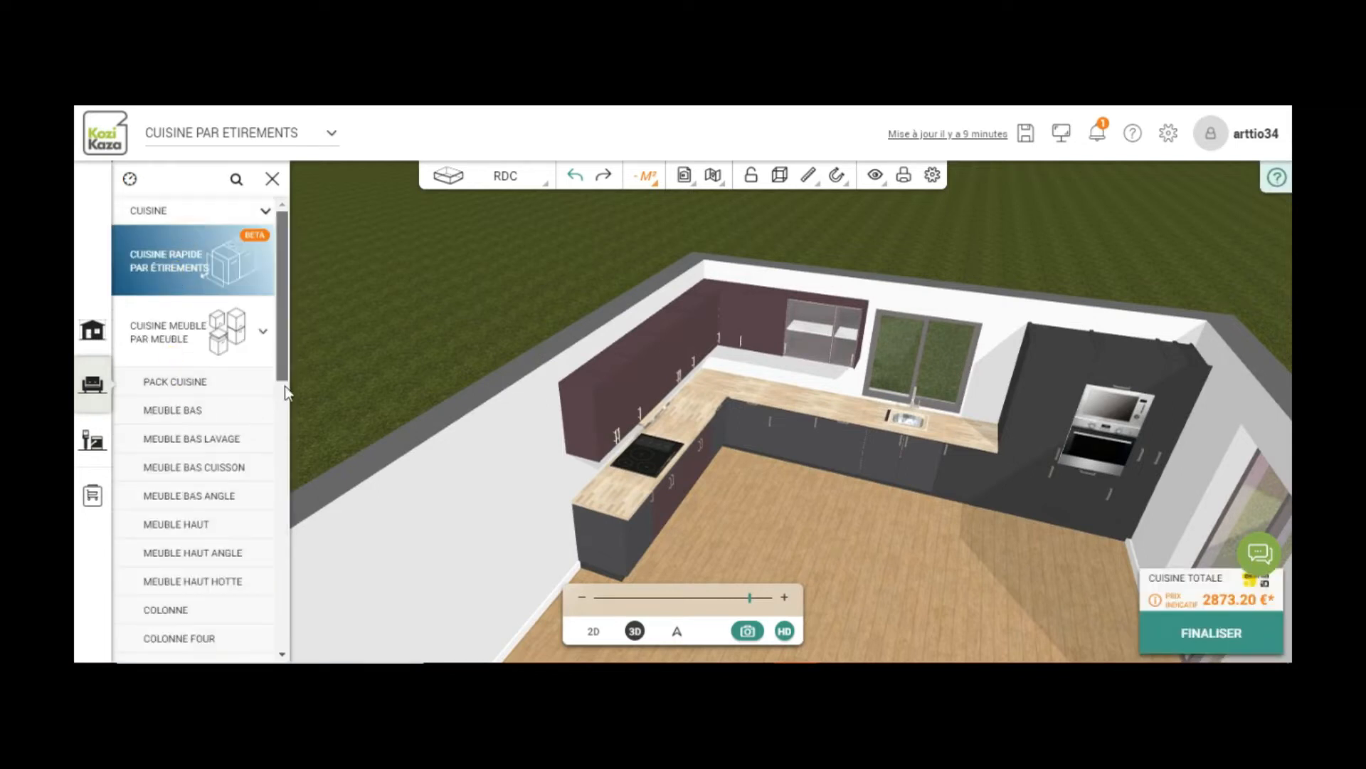
pyautogui.scroll(-5, 284, 394)
pyautogui.scroll(-1, 276, 435)
pyautogui.click(207, 419)
pyautogui.click(207, 419)
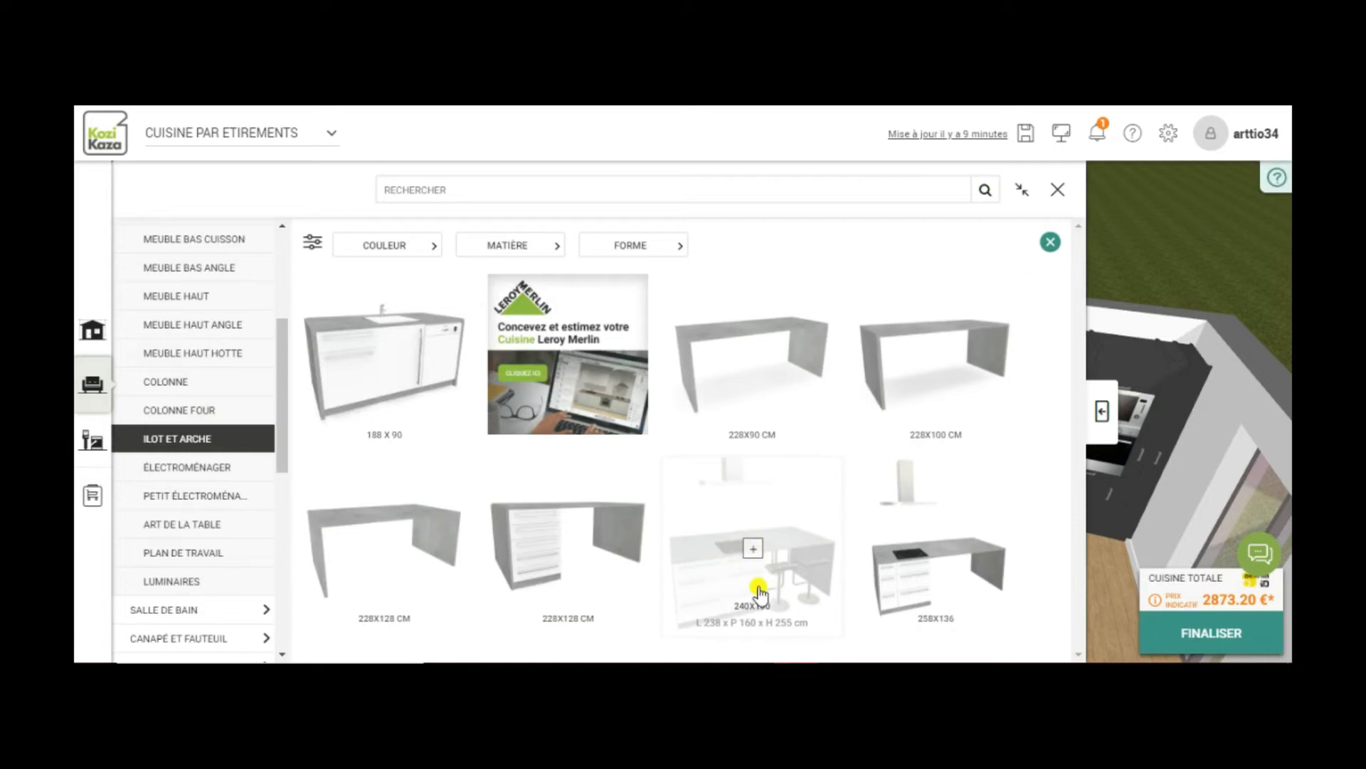
# - Add the 228x100 cm arch and place it on the open floor between the hob run and the oven columns
pyautogui.click(937, 367)
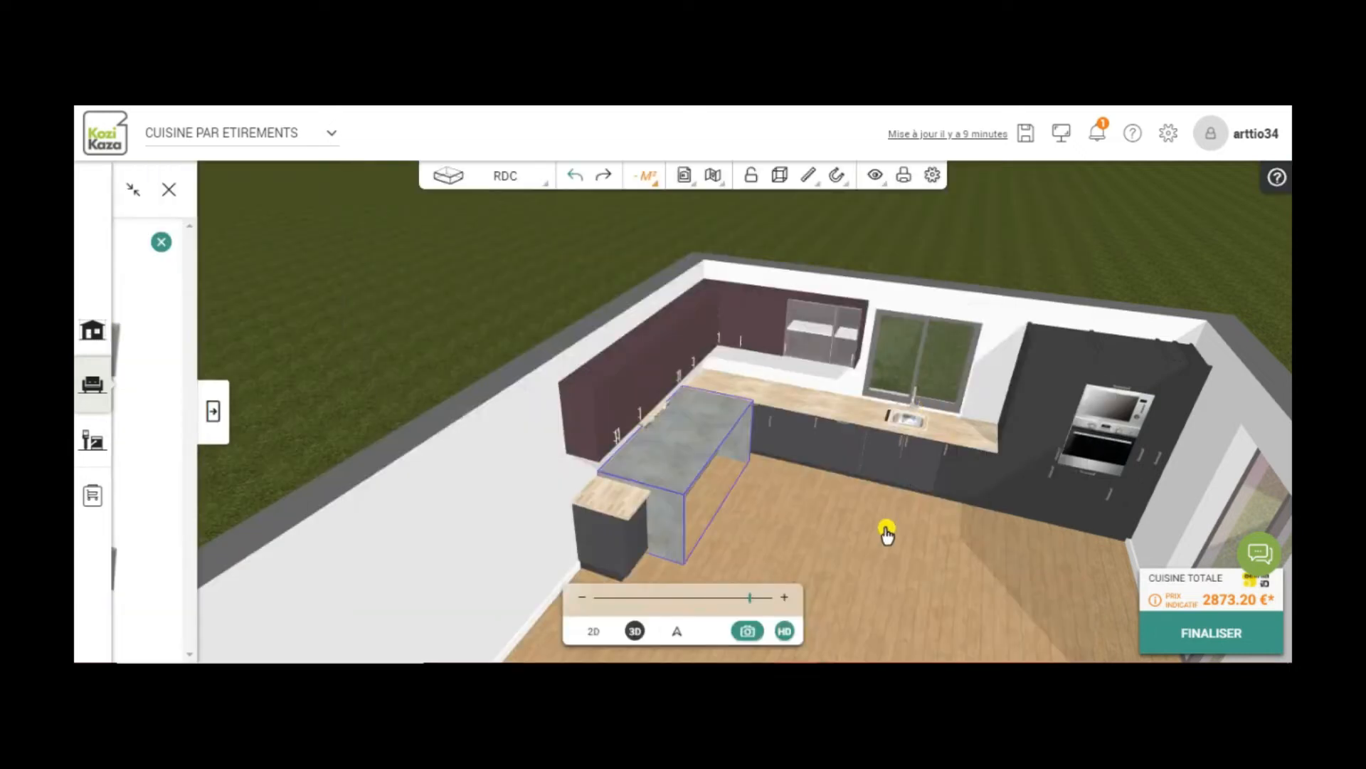
pyautogui.moveTo(686, 466); pyautogui.dragTo(886, 647)
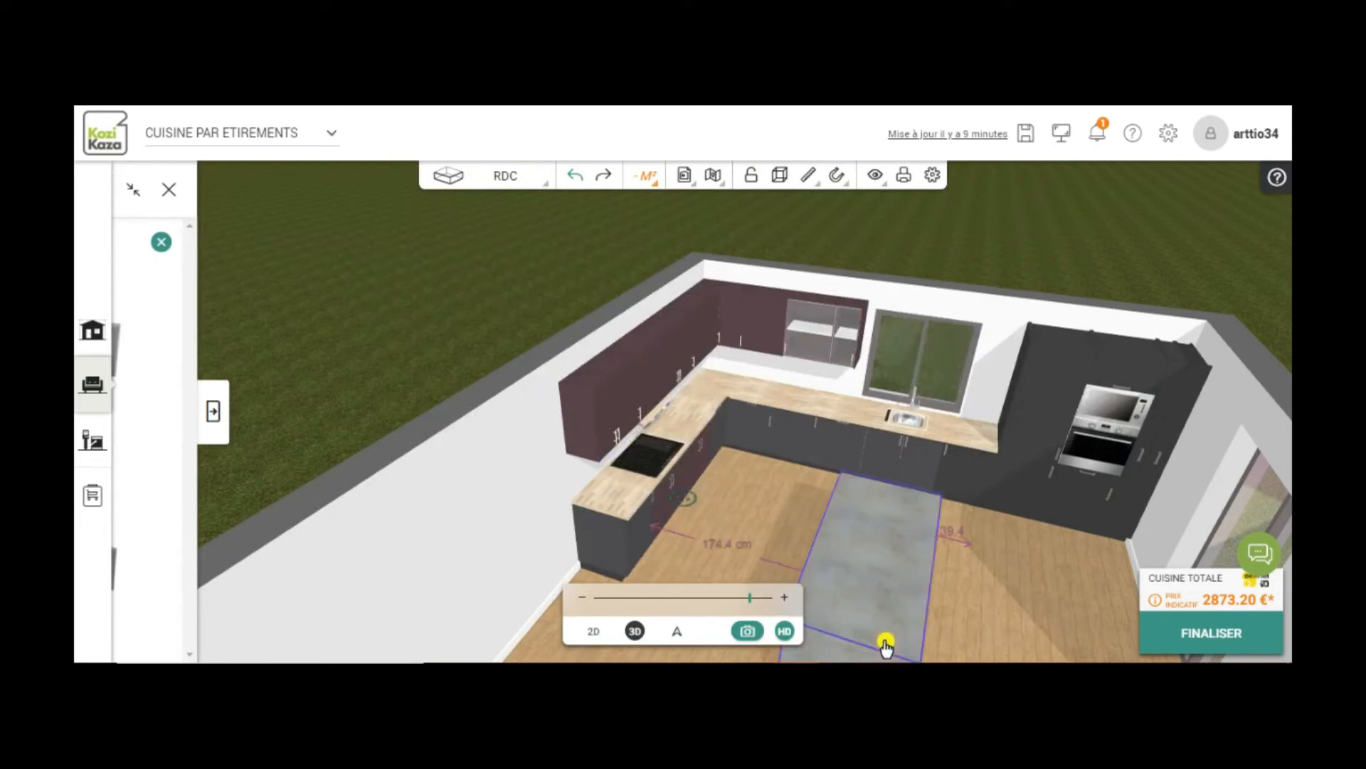
pyautogui.moveTo(881, 634); pyautogui.dragTo(876, 625)
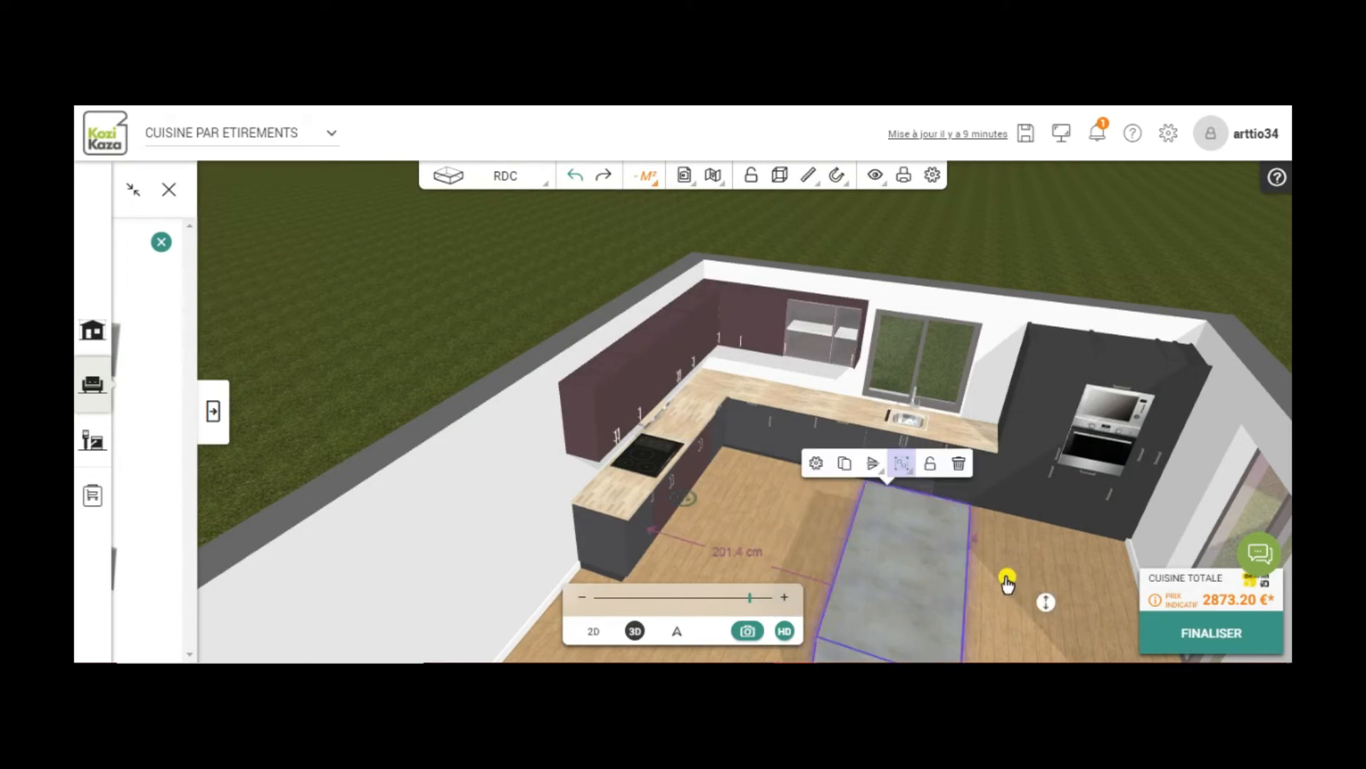
pyautogui.scroll(-3, 1007, 582)
pyautogui.scroll(-1, 826, 534)
# - Select the arch's tabletop on its own and rotate it 90°
pyautogui.click(813, 527)
pyautogui.click(786, 510)
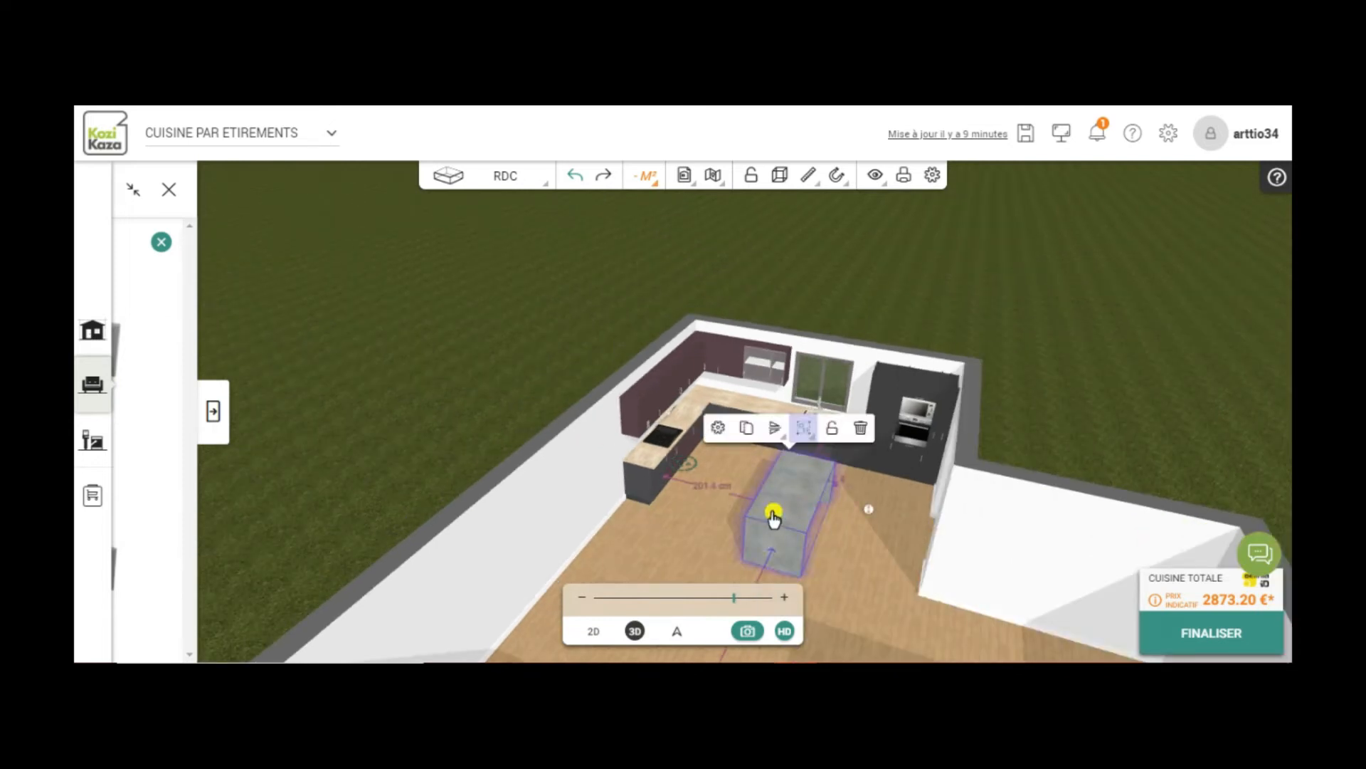
pyautogui.click(774, 516)
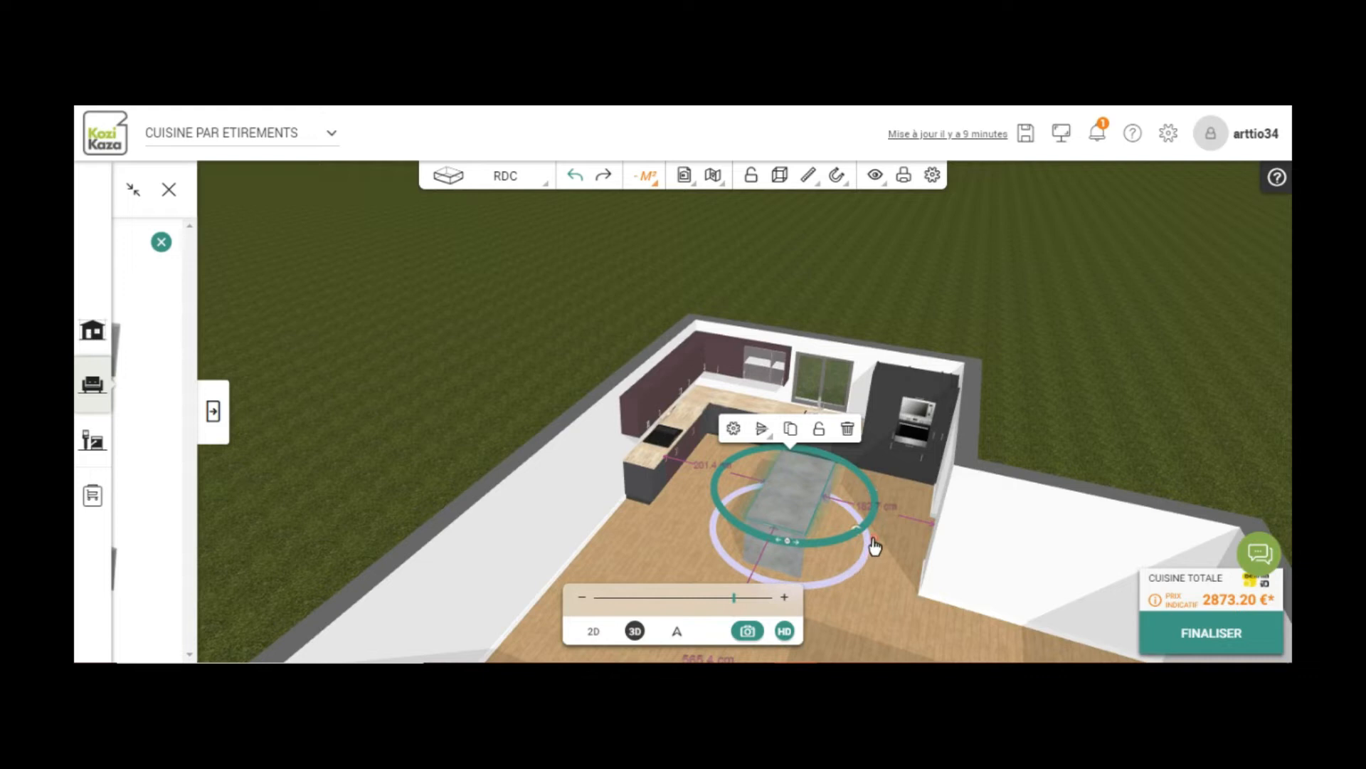
pyautogui.scroll(-1, 854, 559)
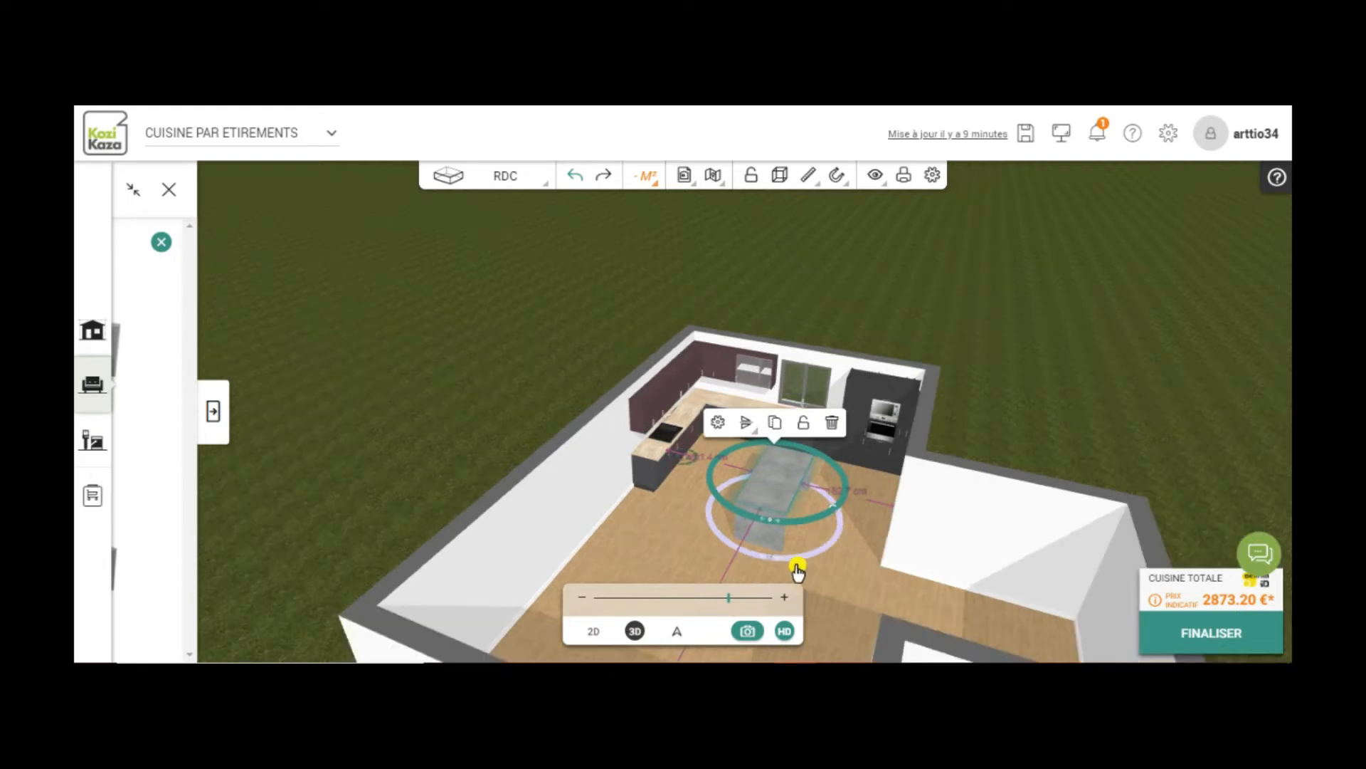
pyautogui.click(712, 569)
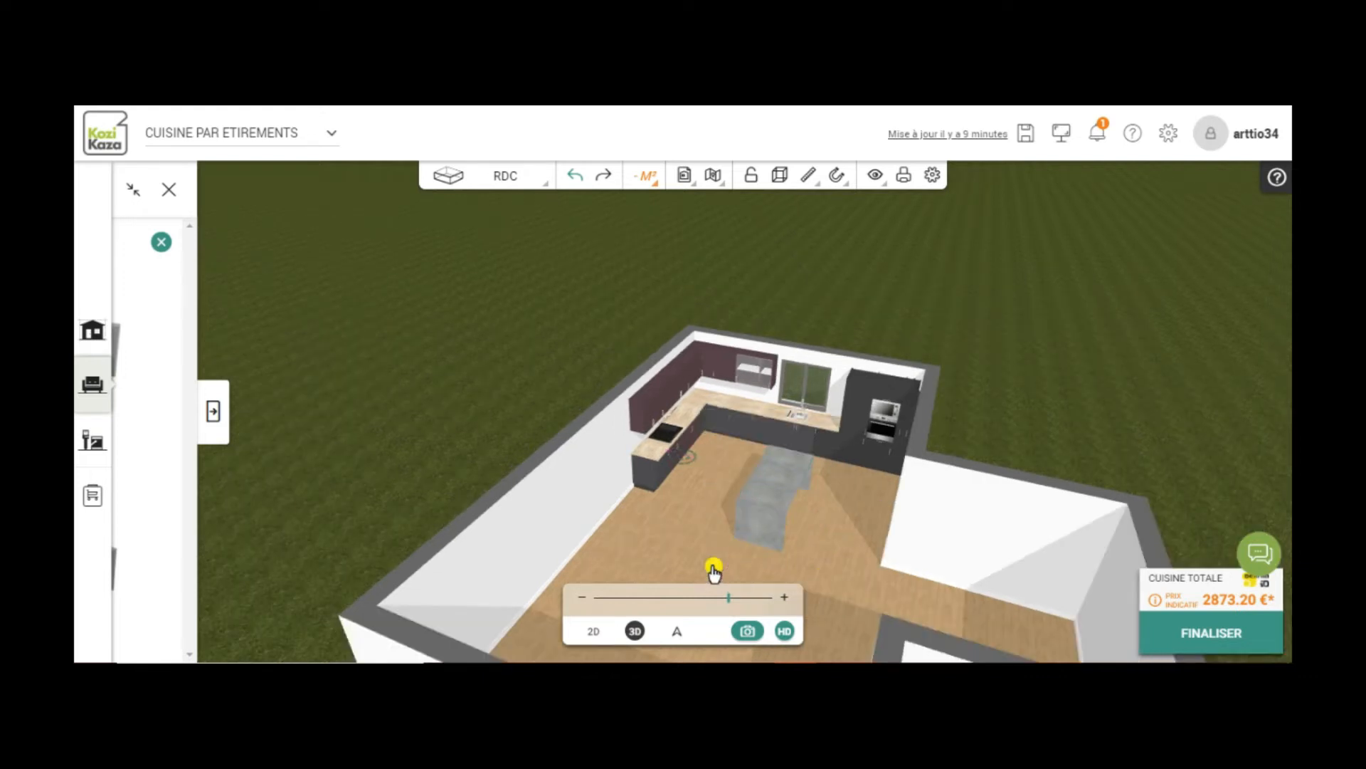
pyautogui.scroll(2, 711, 569)
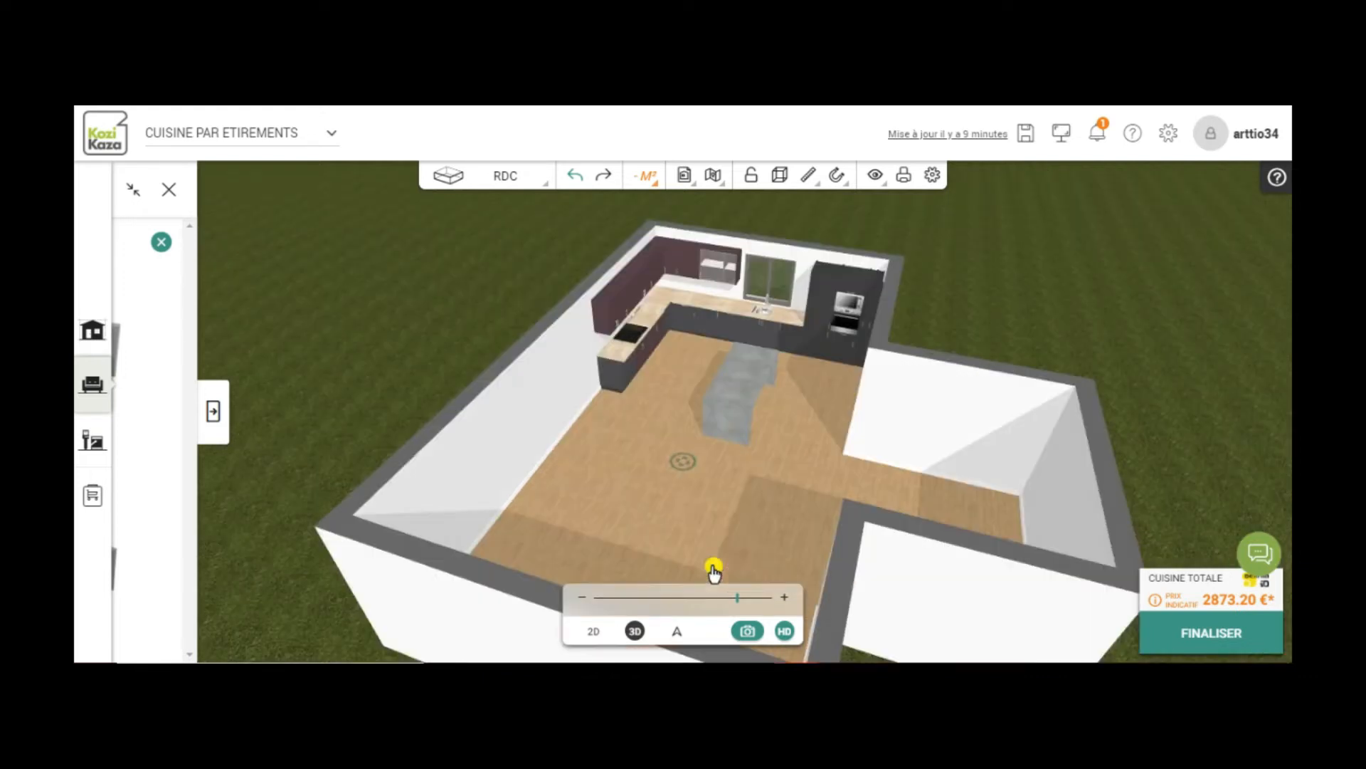
pyautogui.click(731, 405)
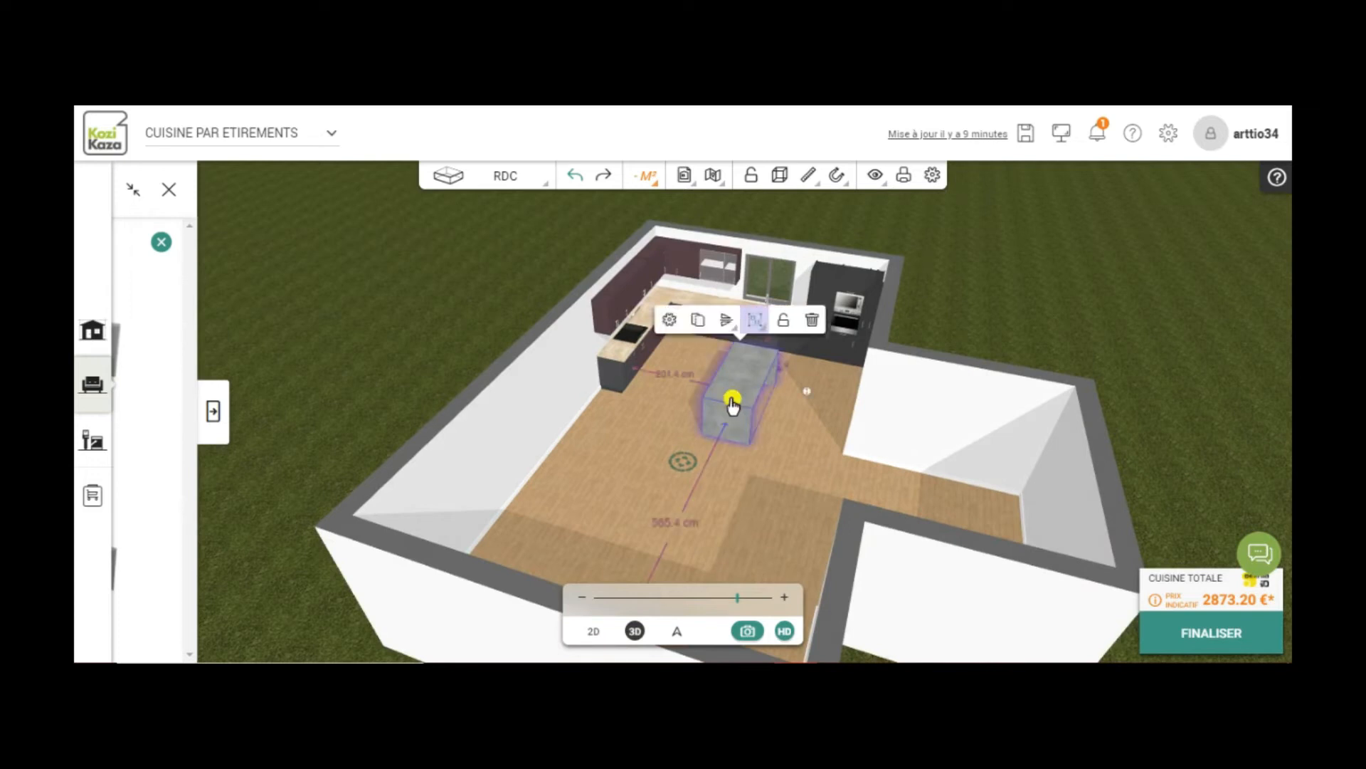
pyautogui.click(732, 403)
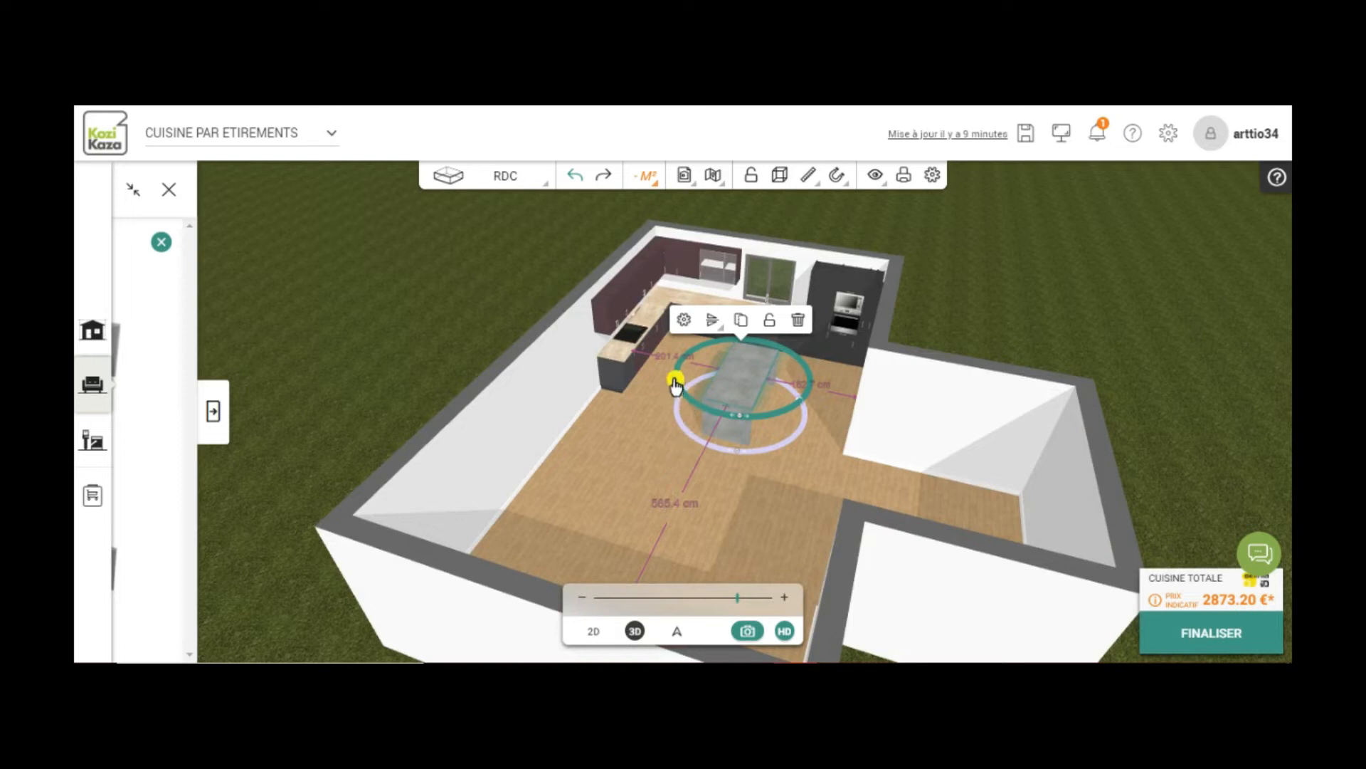
pyautogui.moveTo(716, 411); pyautogui.dragTo(787, 399)
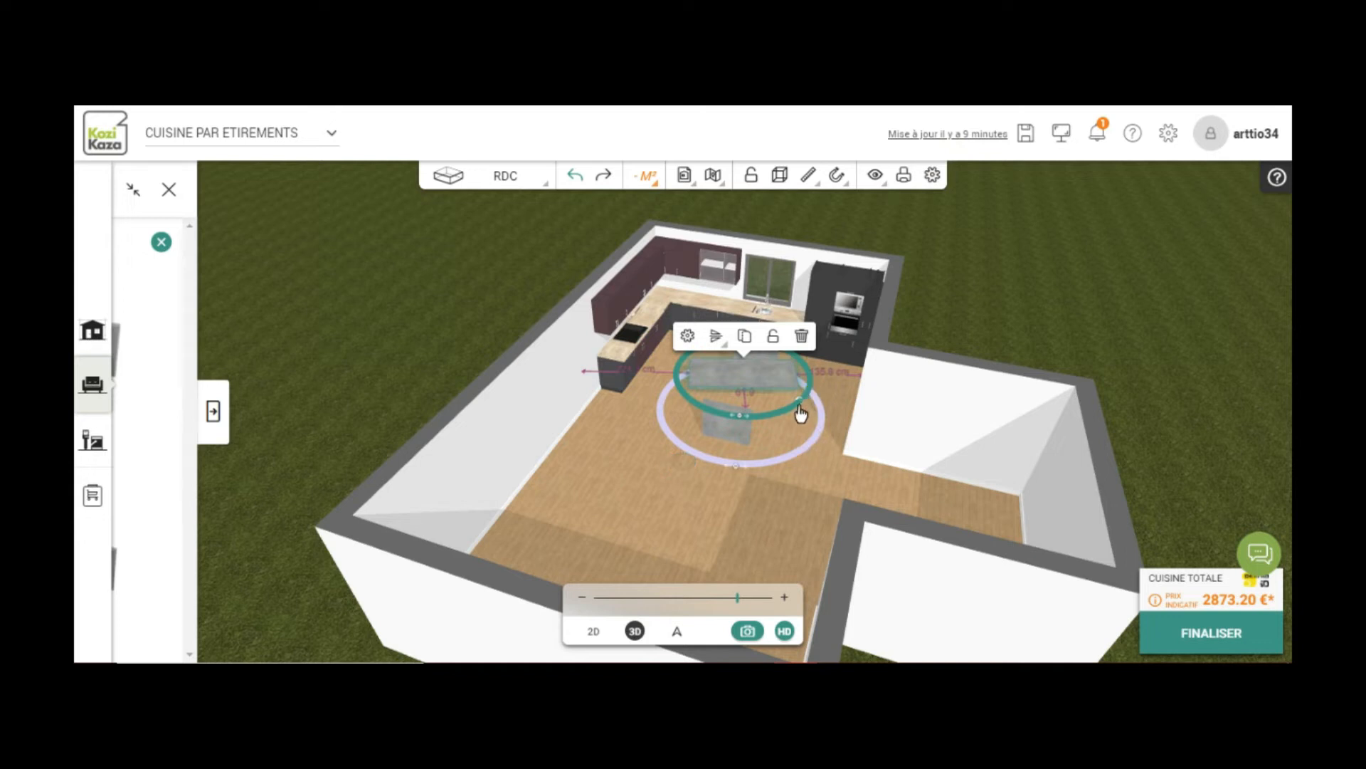
pyautogui.moveTo(799, 399); pyautogui.dragTo(802, 383)
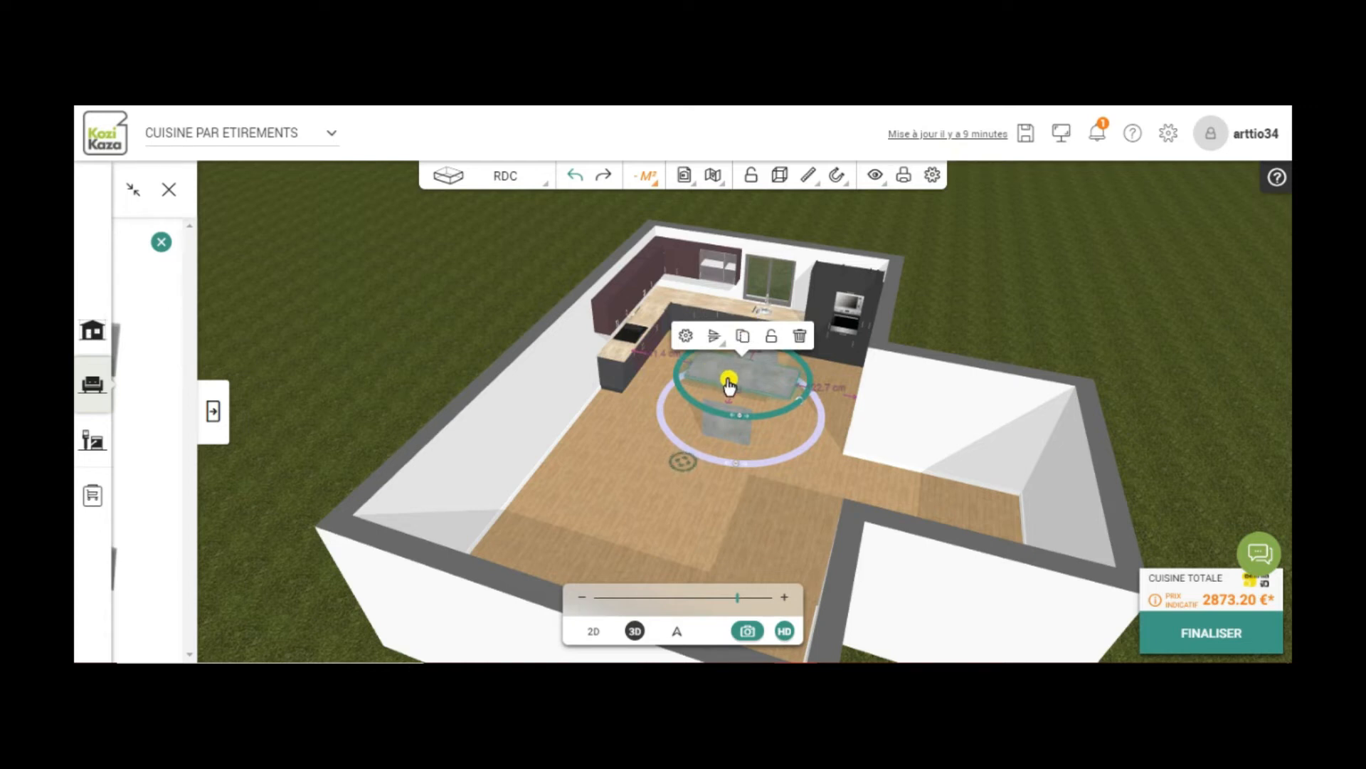
# - Switch to the 2D plan and shift the arch's tabletop slightly towards the sink wall and the hob run
pyautogui.scroll(2, 779, 424)
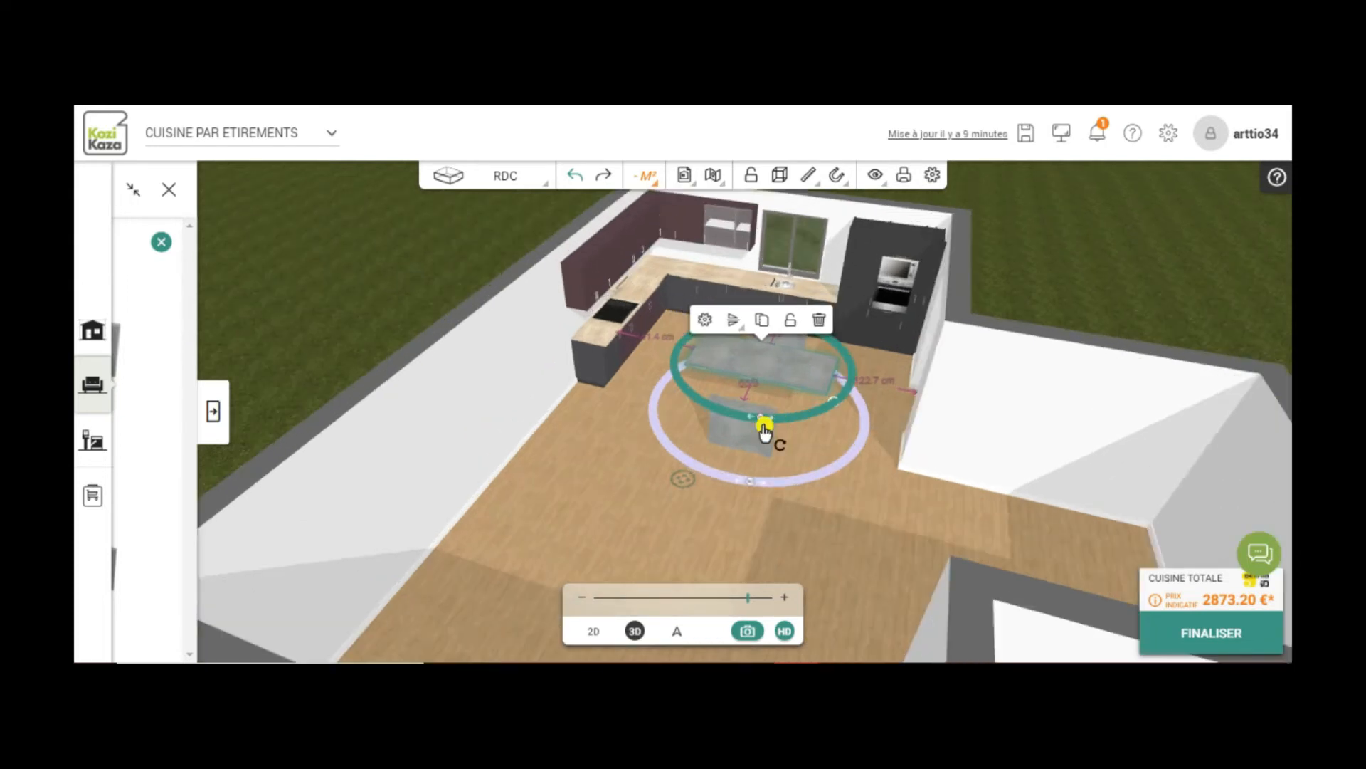
pyautogui.click(595, 632)
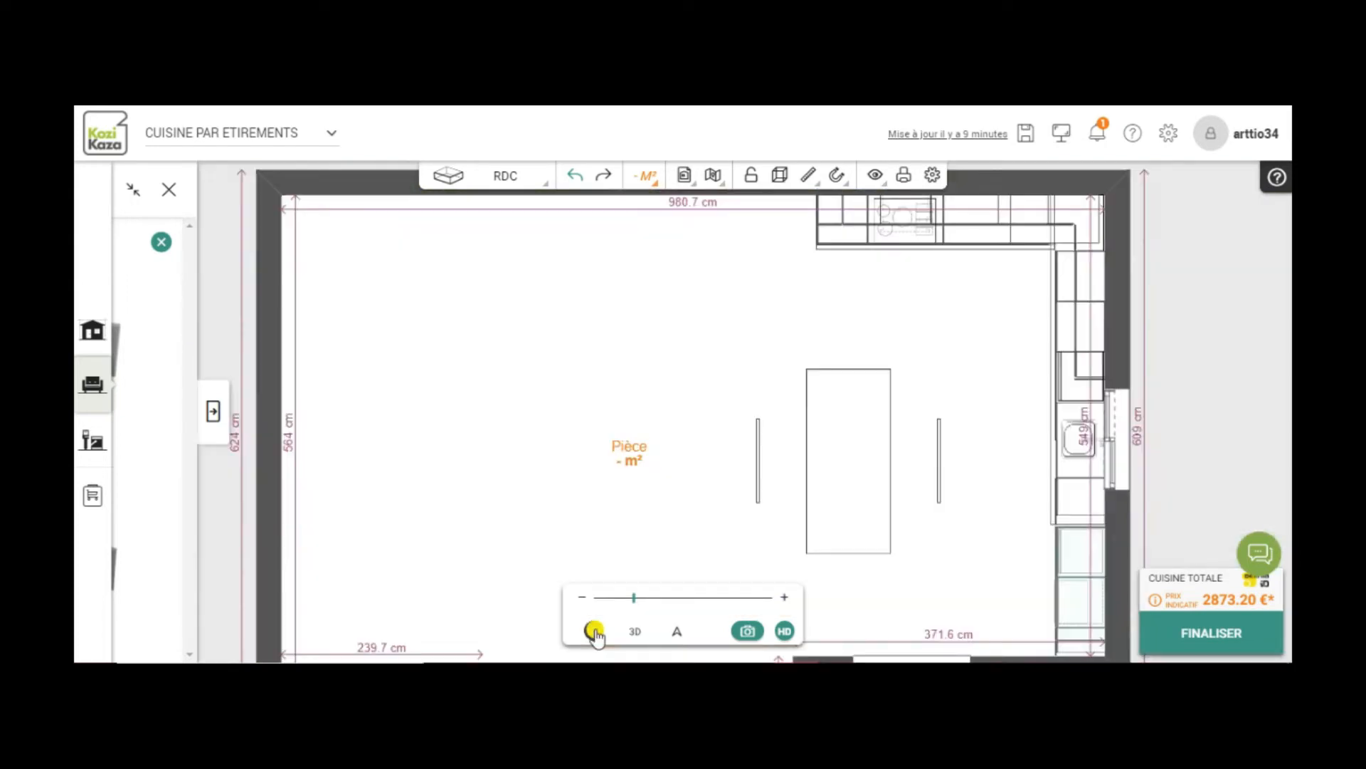
pyautogui.click(758, 455)
pyautogui.click(758, 456)
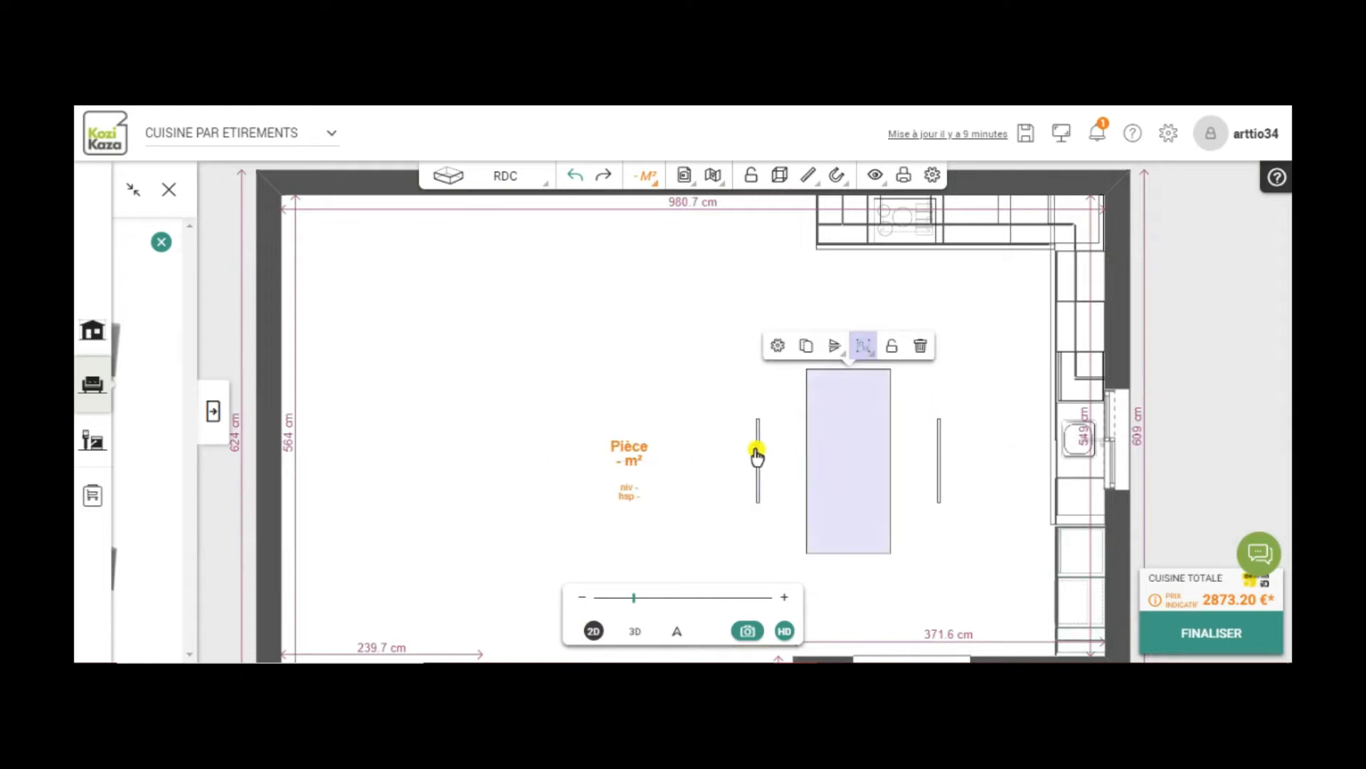
pyautogui.click(842, 452)
pyautogui.moveTo(841, 452)
pyautogui.mouseDown()
pyautogui.moveTo(848, 427)
pyautogui.moveTo(862, 439)
pyautogui.mouseUp()
# - Move the arch leg farthest from the sink wall up to the tabletop's end nearest the hob run
pyautogui.click(759, 461)
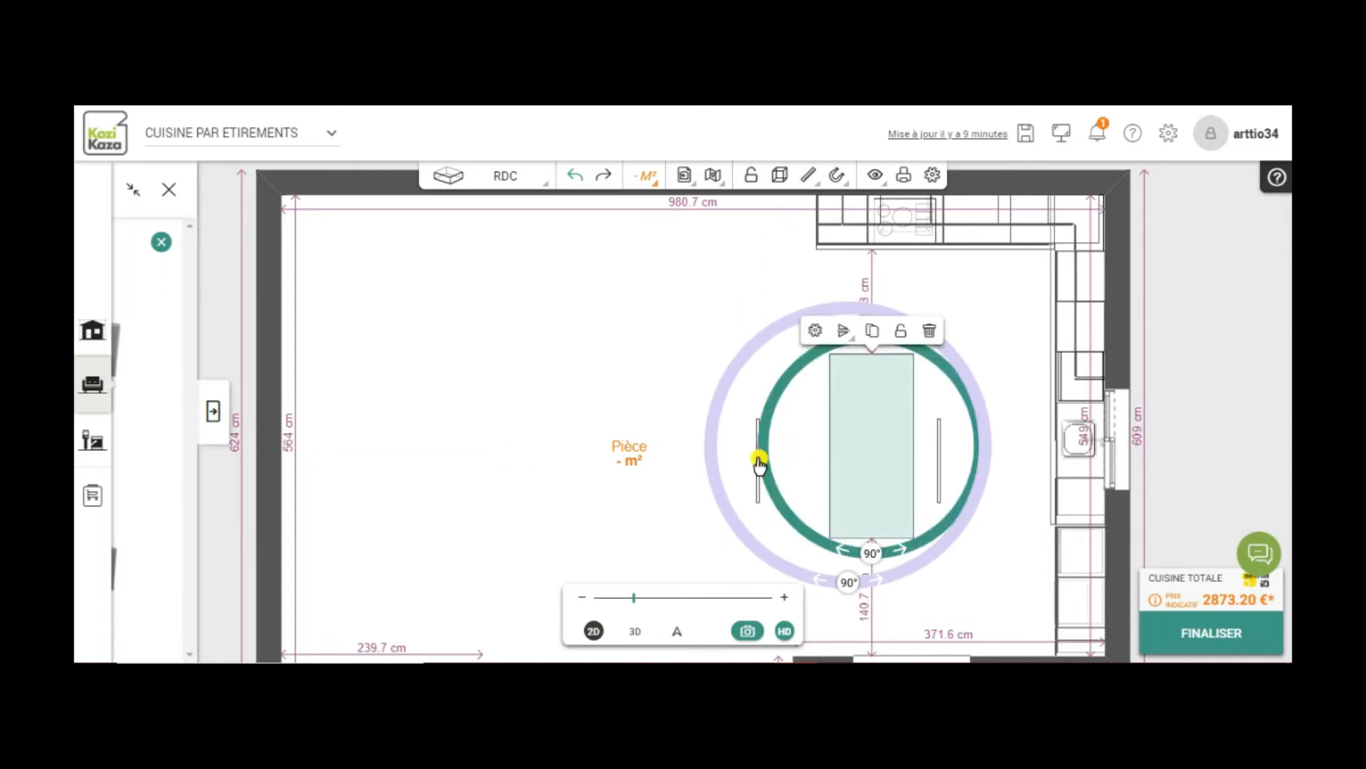
pyautogui.click(759, 498)
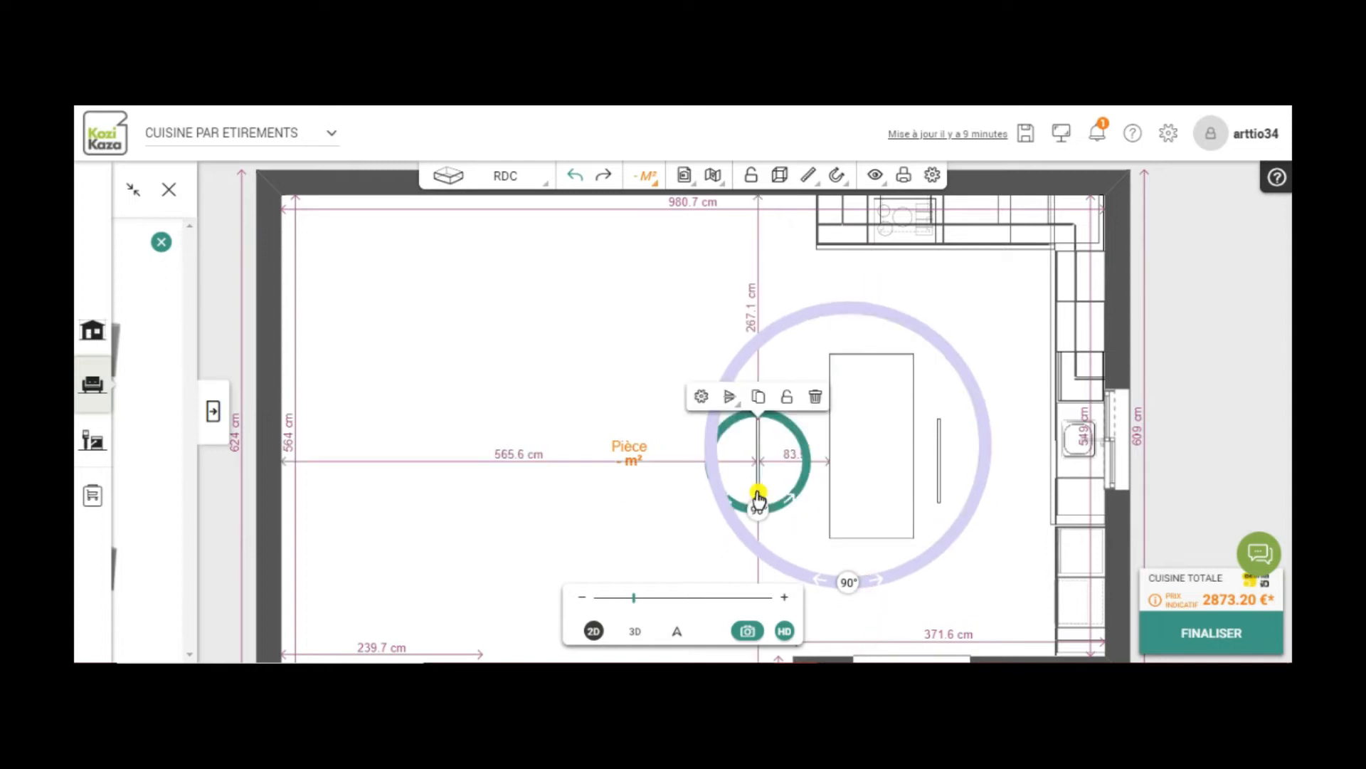
pyautogui.moveTo(776, 405); pyautogui.dragTo(803, 308)
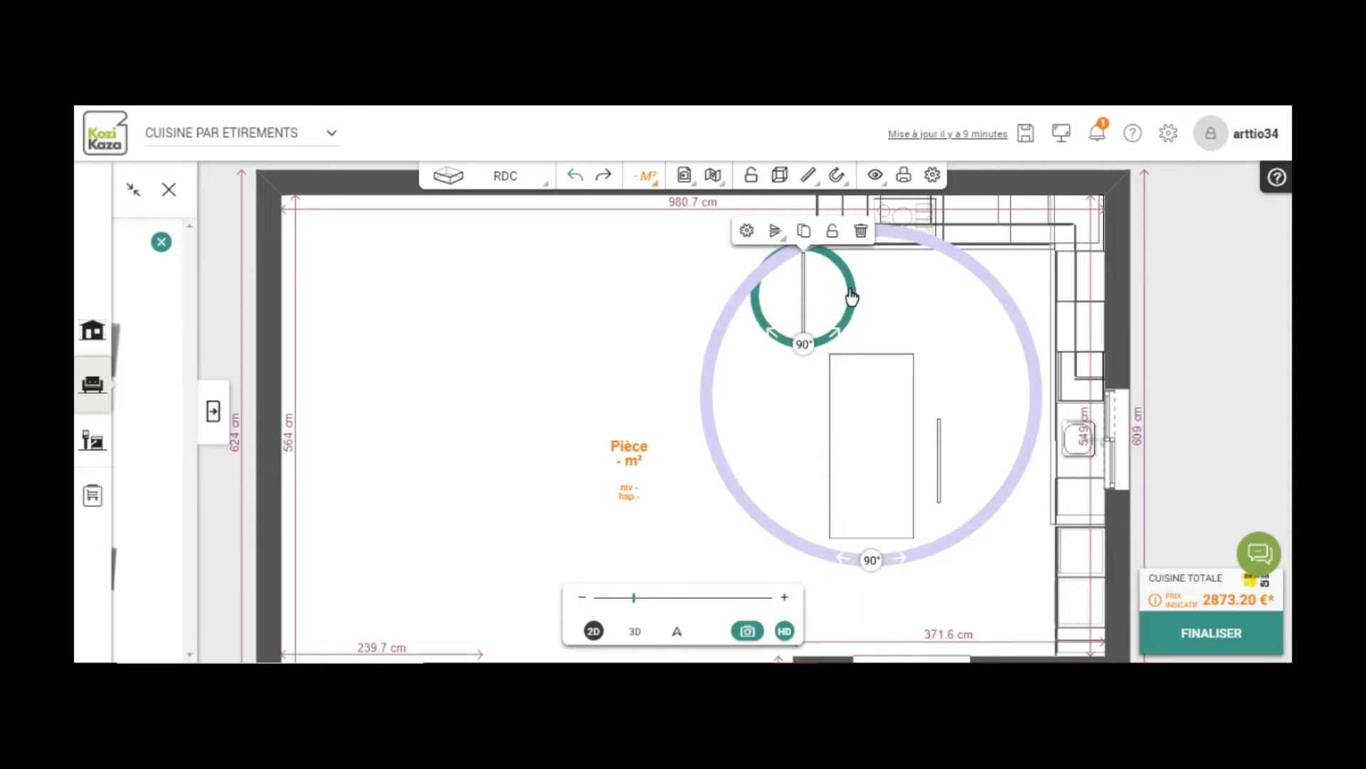
pyautogui.click(836, 335)
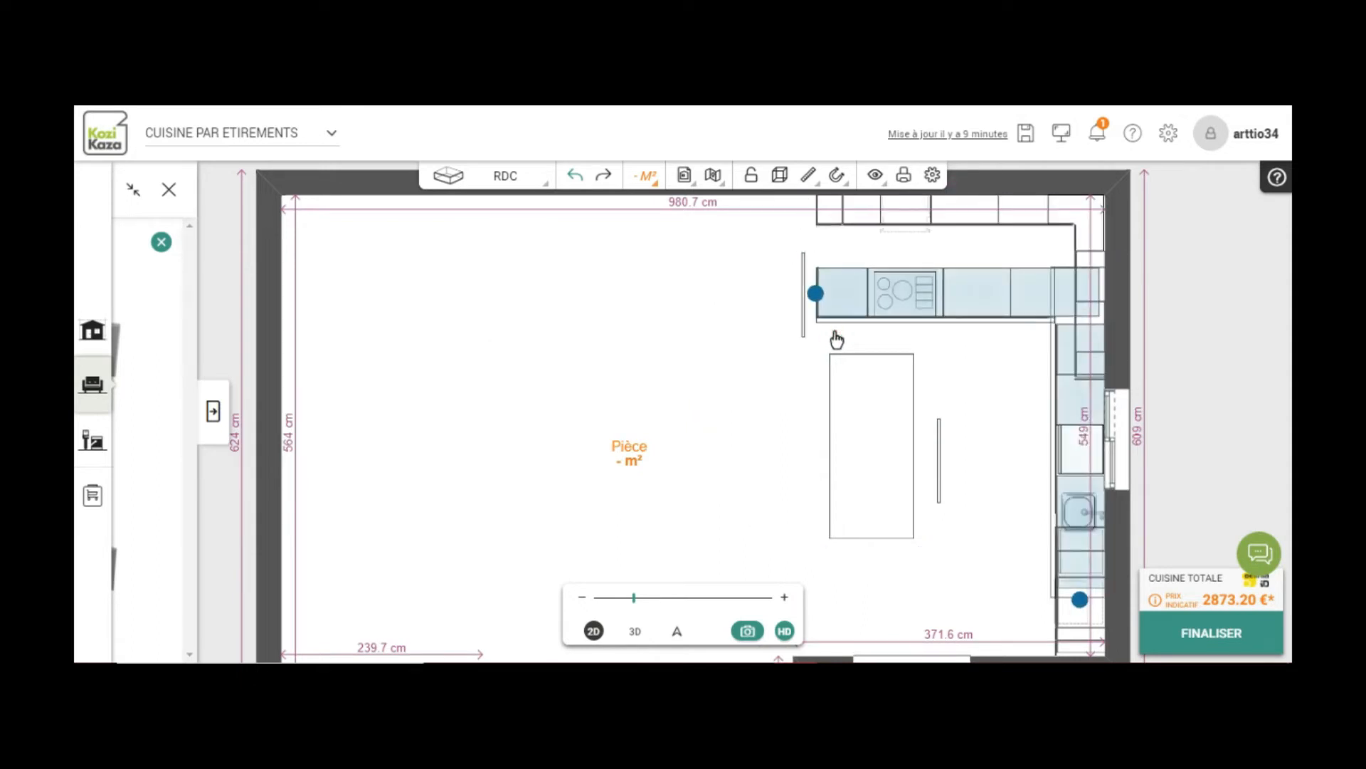
pyautogui.click(575, 180)
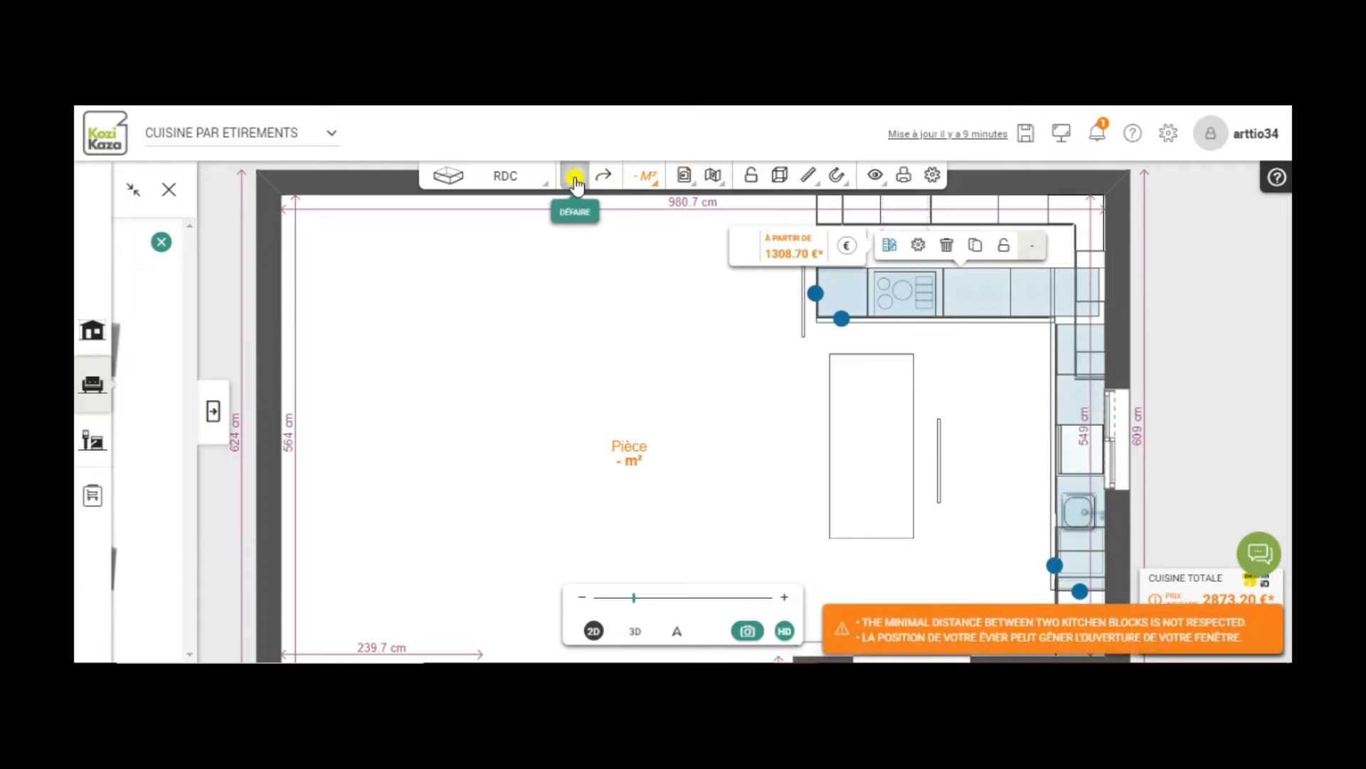
pyautogui.click(576, 181)
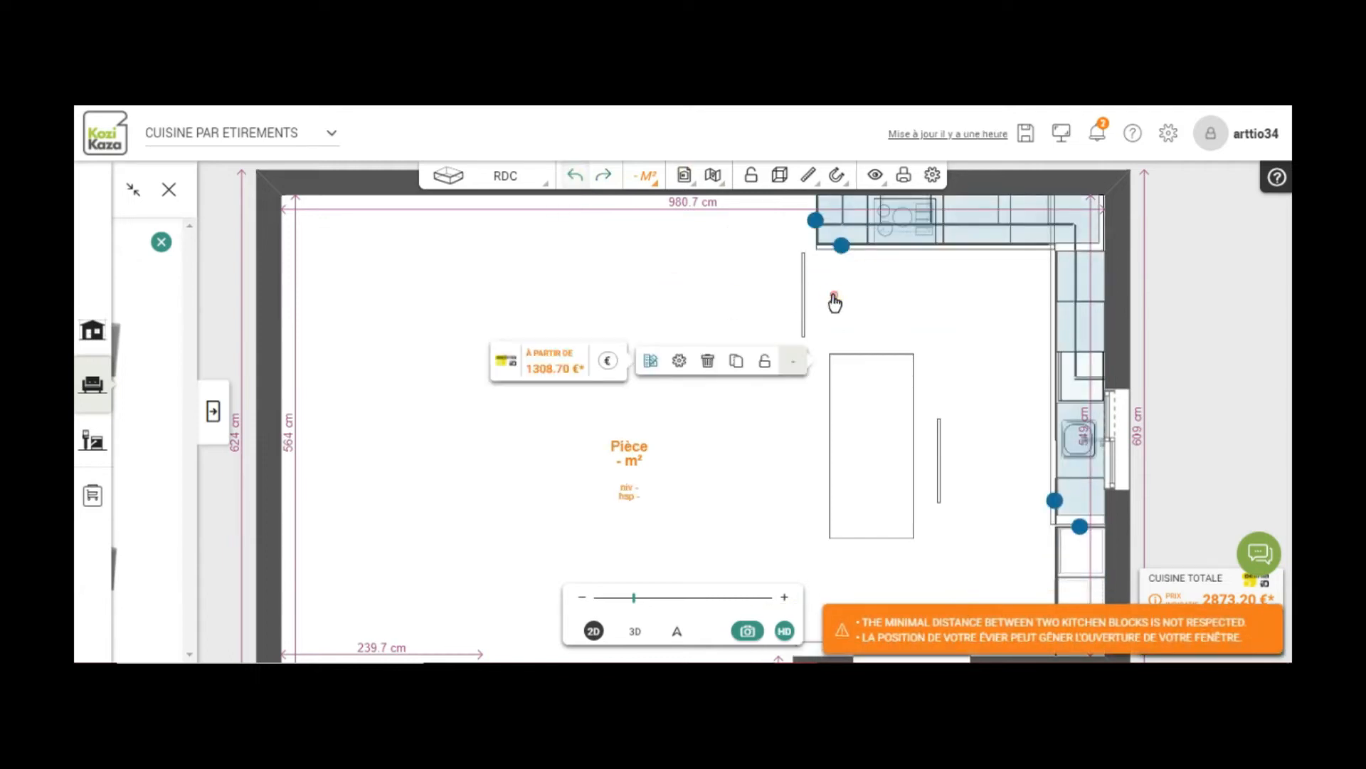
# - Lock the L-shaped run of wall cabinets in position
pyautogui.click(1079, 281)
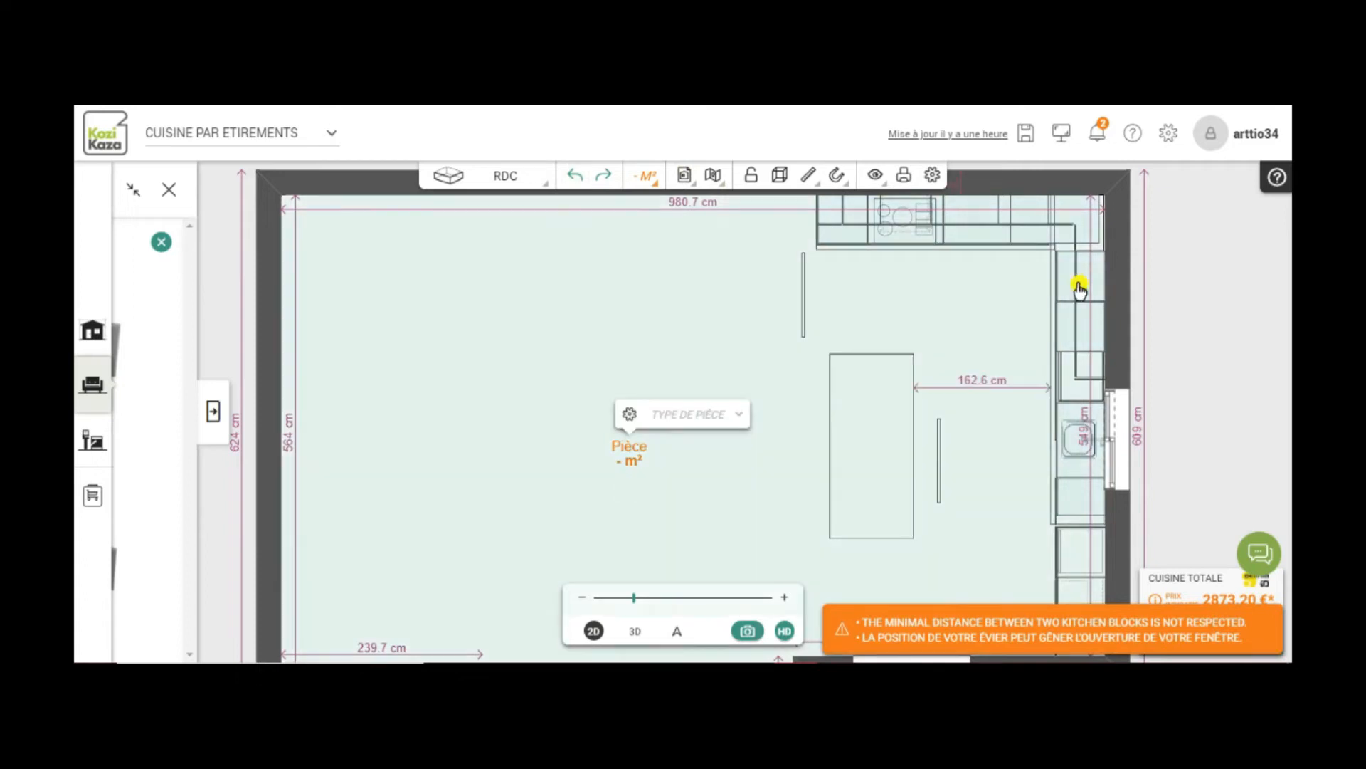
pyautogui.click(1074, 282)
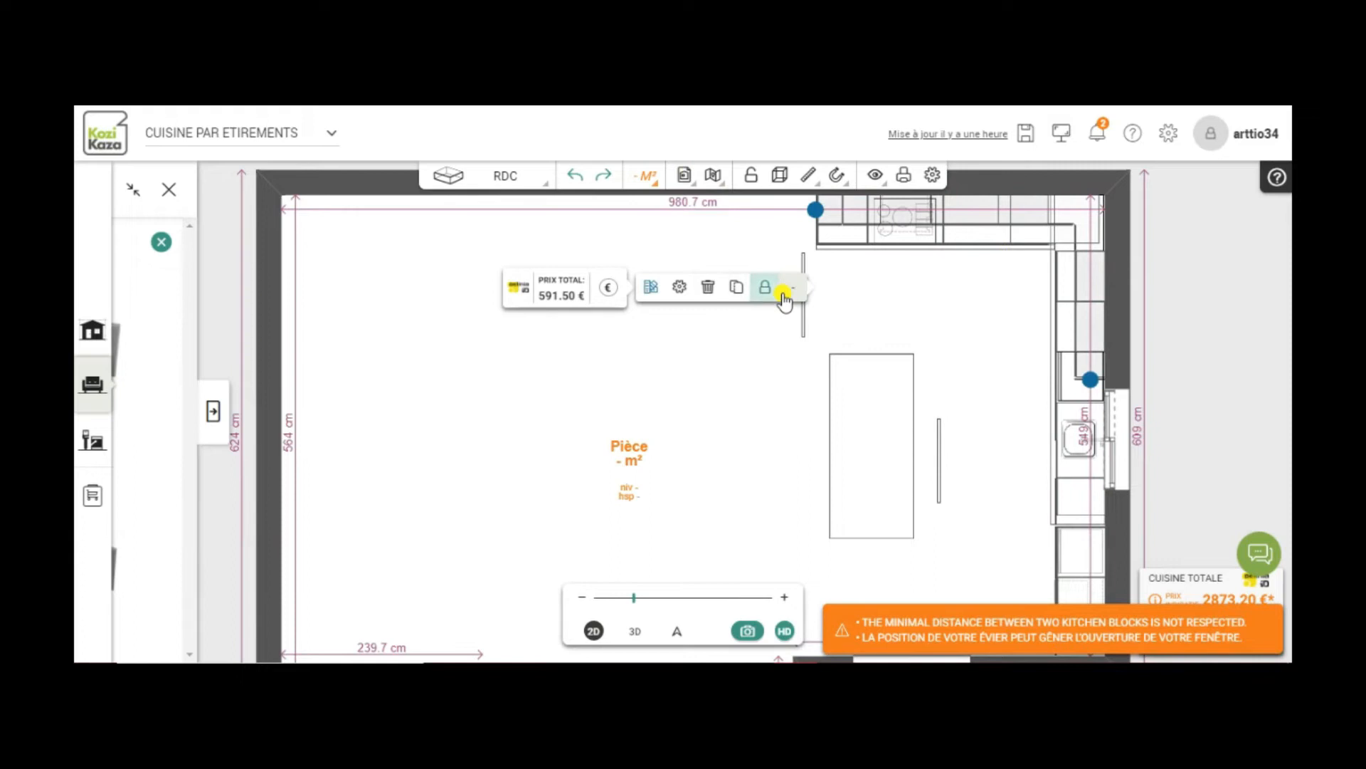
pyautogui.click(662, 343)
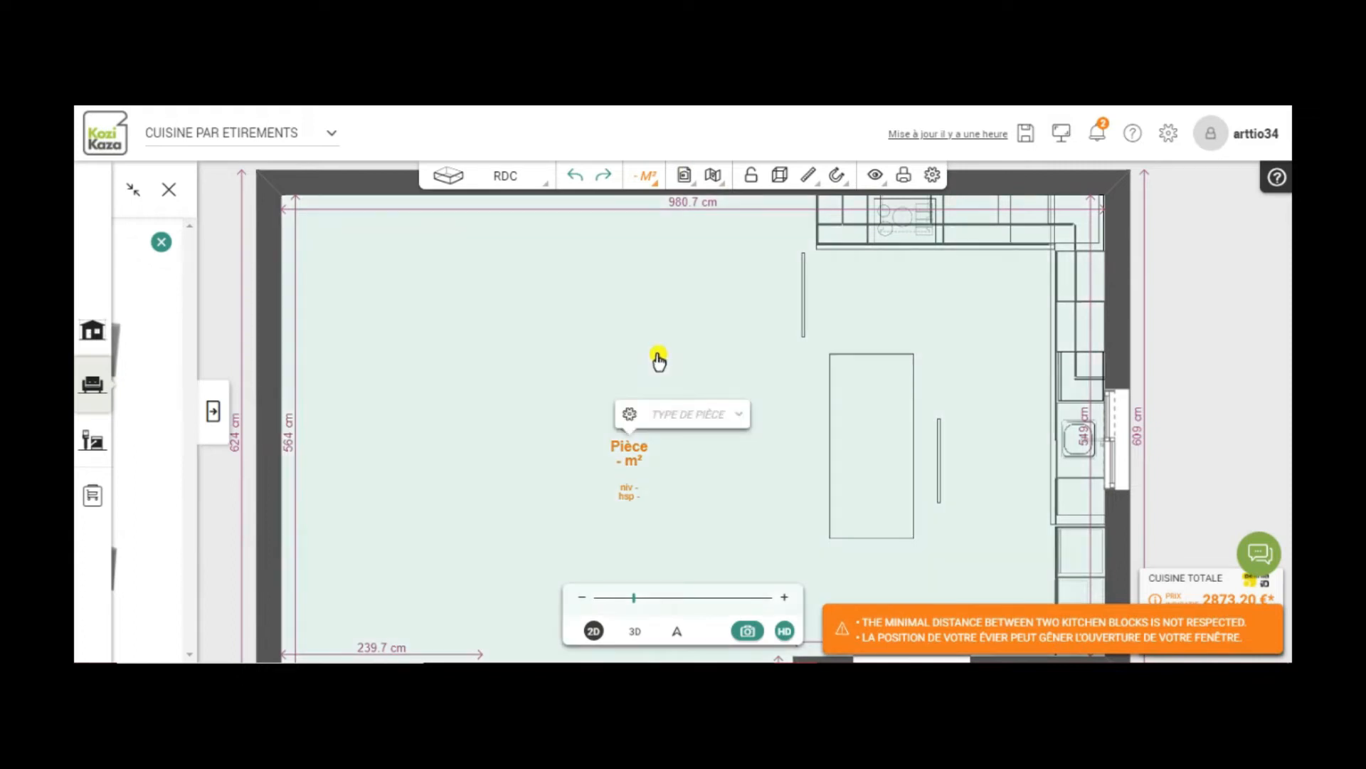
# - Rotate the arch leg beside the hob run by 90° so it lies parallel to the tabletop's short end
pyautogui.click(803, 298)
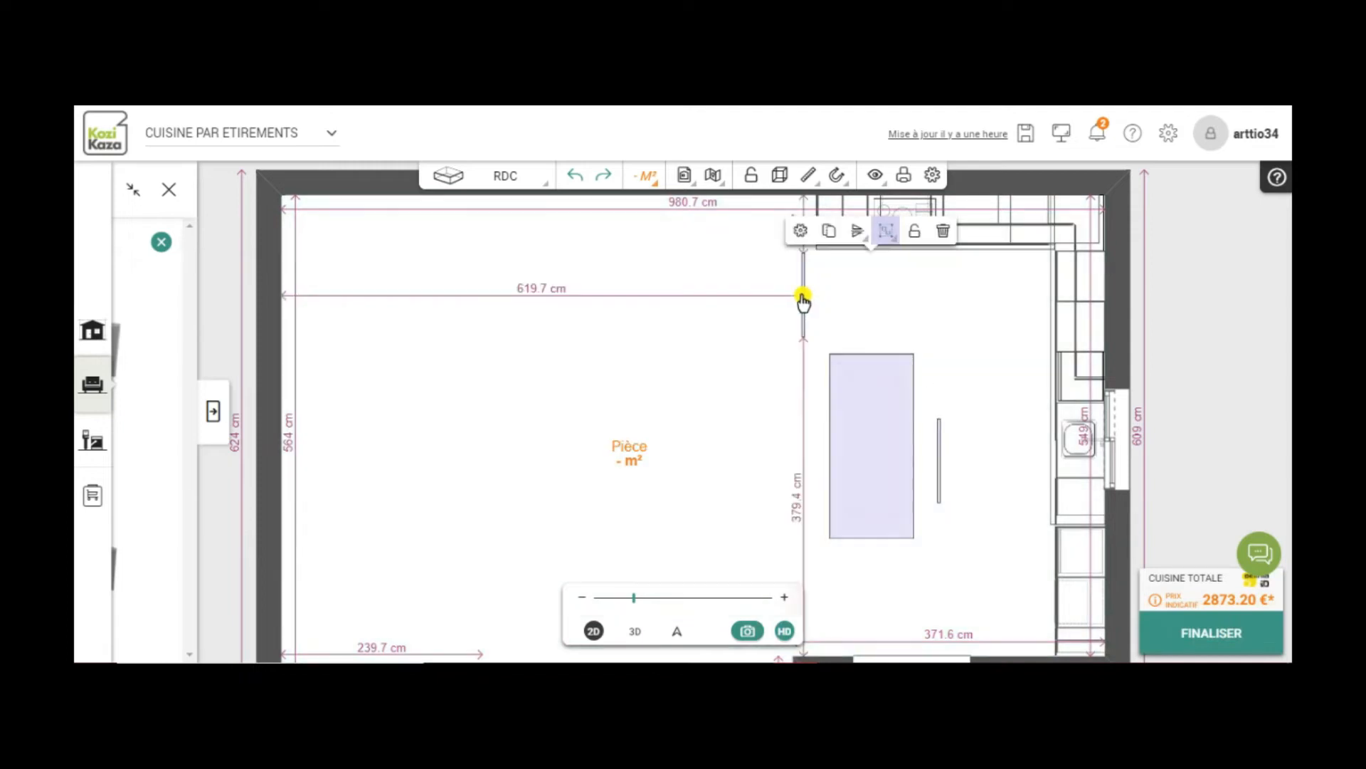
pyautogui.click(803, 302)
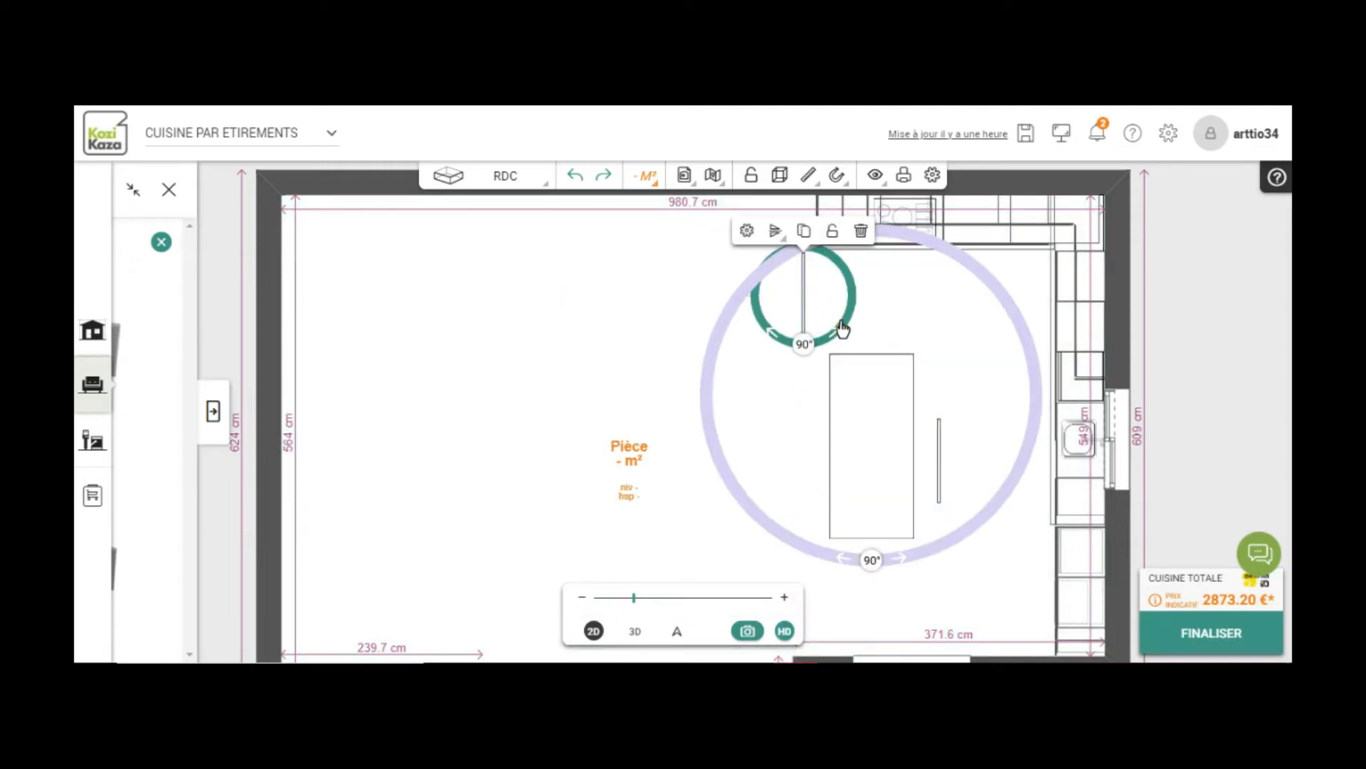
pyautogui.moveTo(838, 336); pyautogui.dragTo(643, 289)
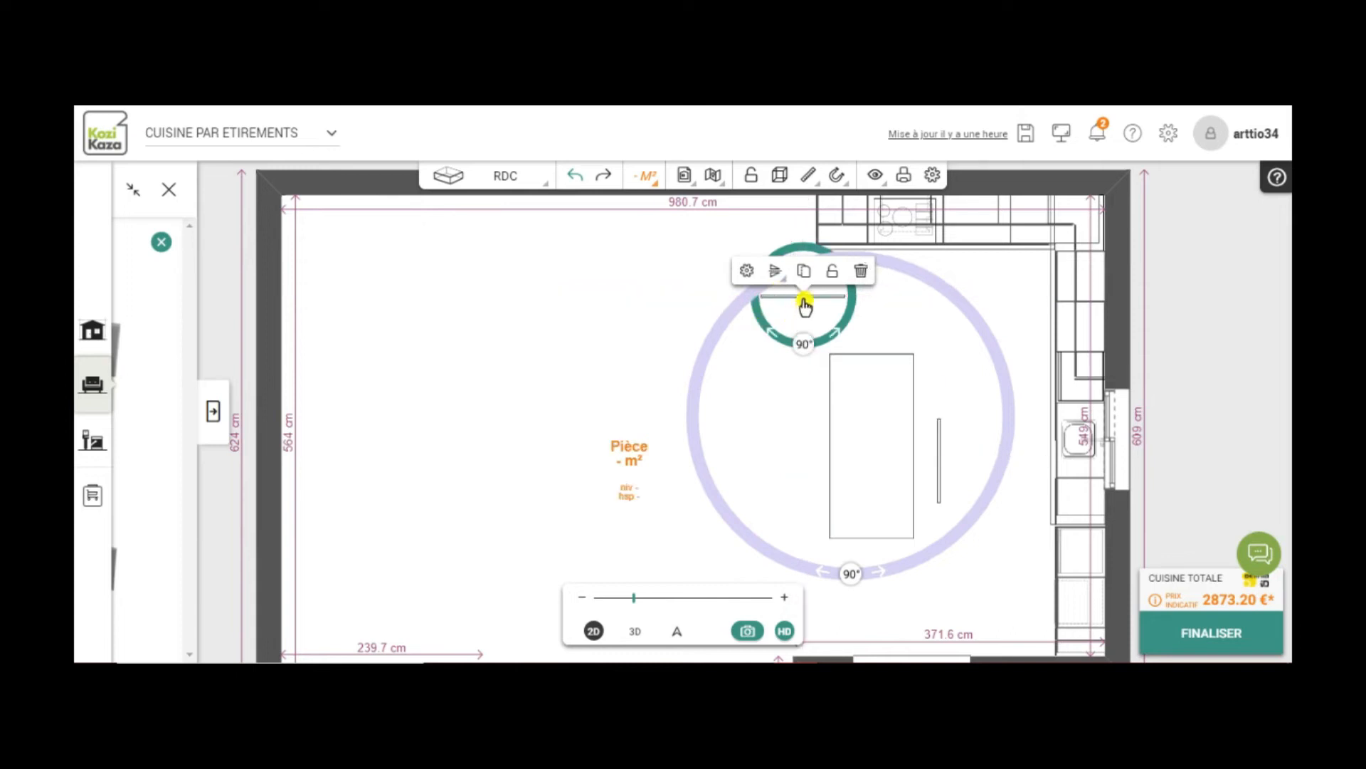
# - Shift the whole arch group slightly towards the sink wall and away from the hob run
pyautogui.moveTo(804, 304); pyautogui.dragTo(738, 276)
pyautogui.click(729, 278)
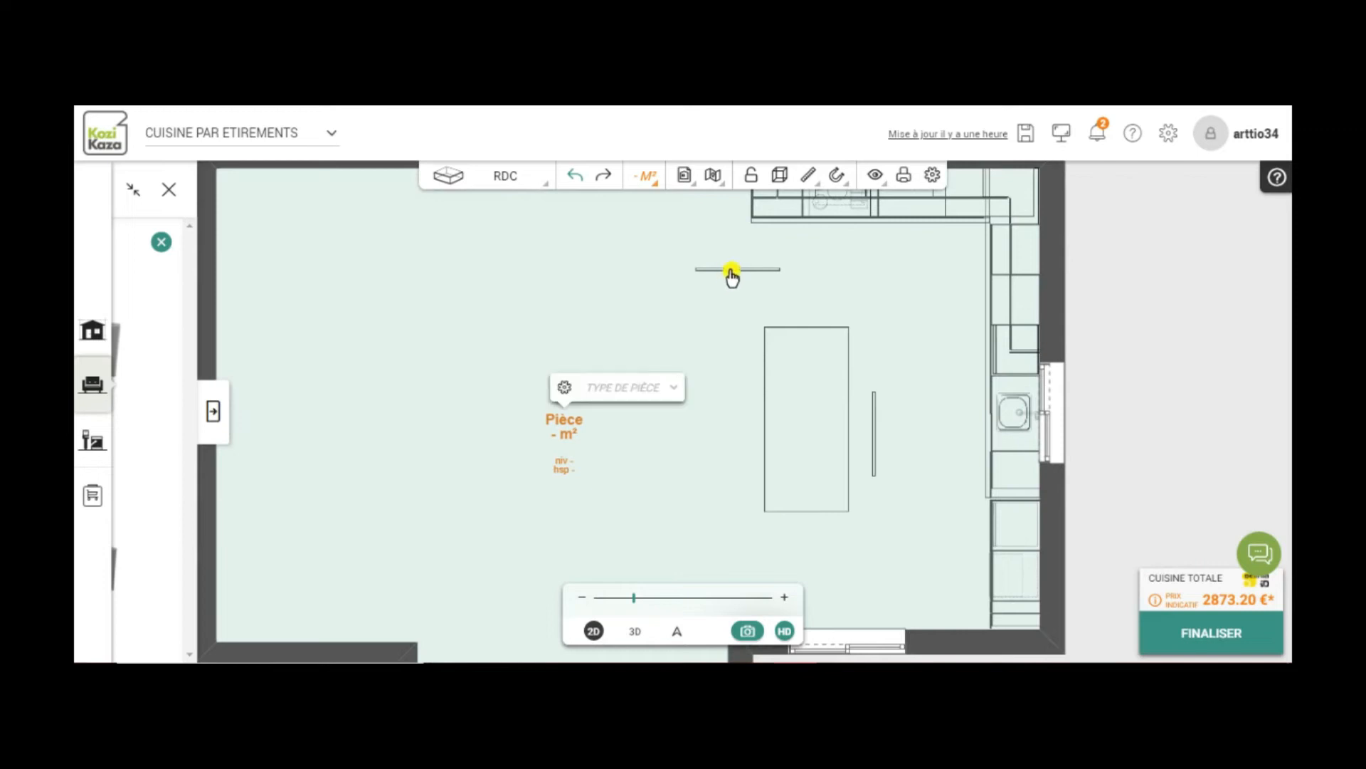
pyautogui.click(731, 274)
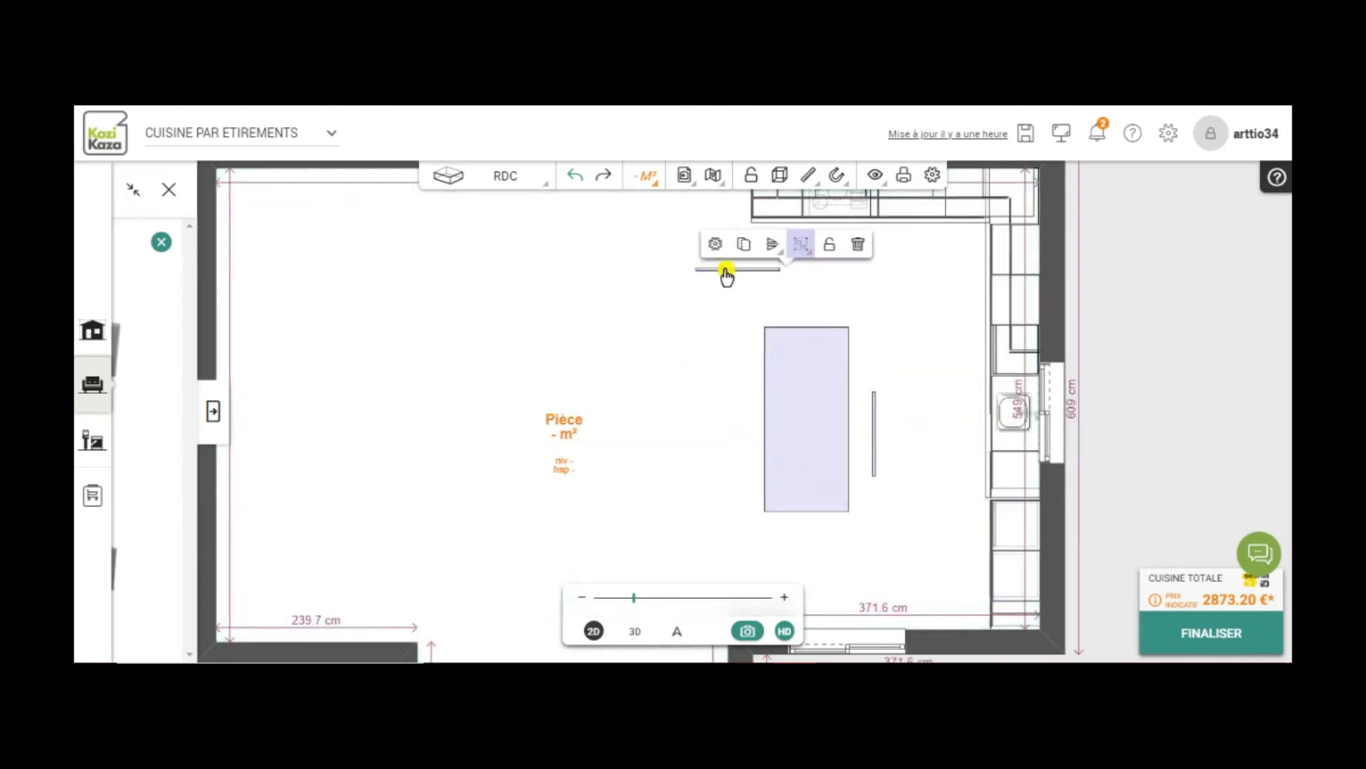
pyautogui.click(699, 271)
pyautogui.click(699, 272)
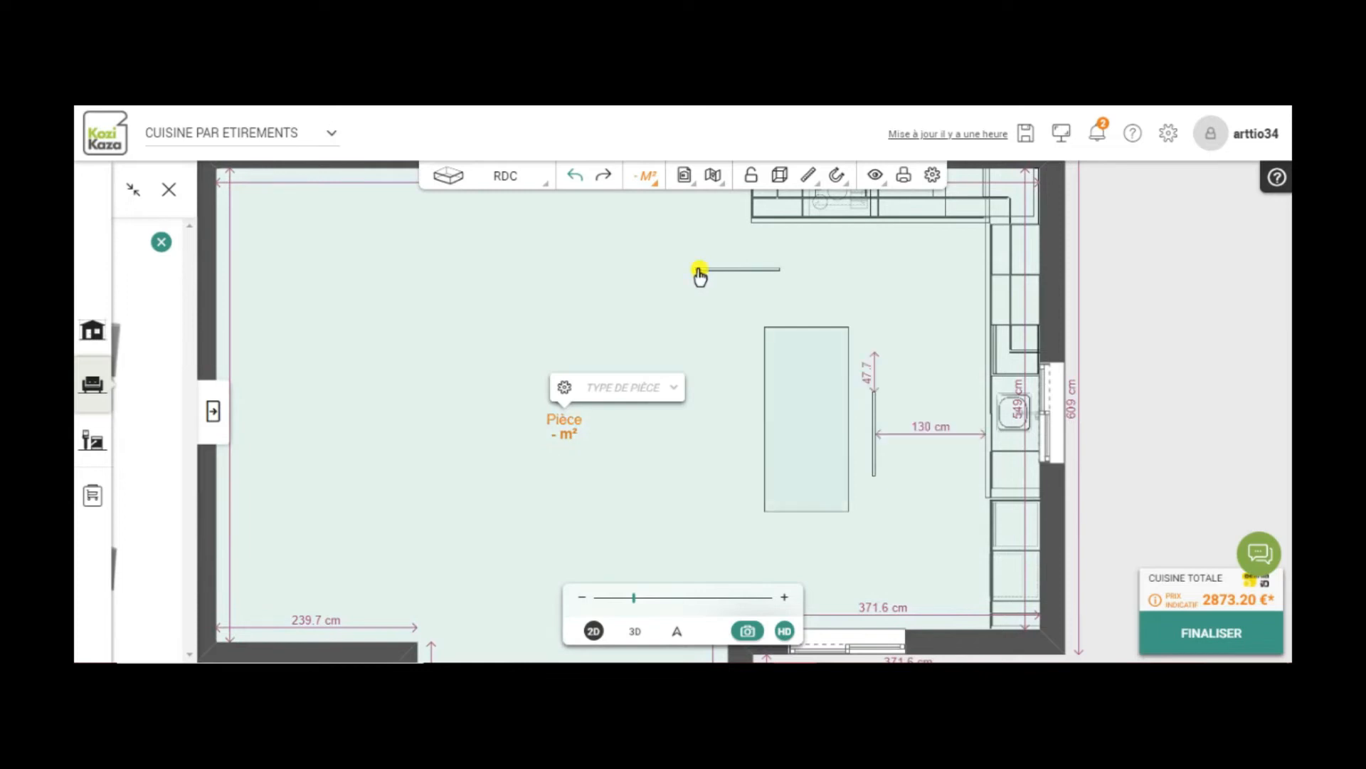
pyautogui.click(703, 272)
pyautogui.moveTo(765, 295); pyautogui.dragTo(732, 285)
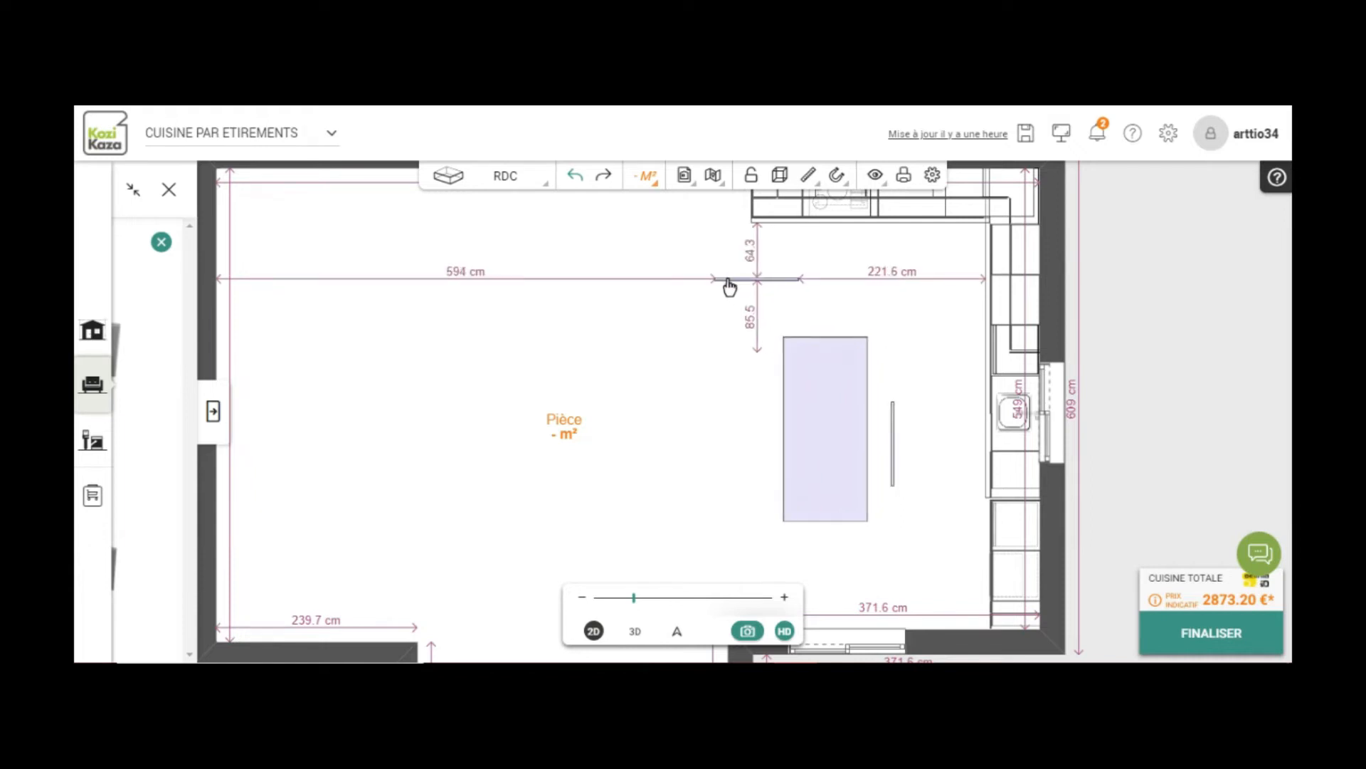
pyautogui.click(769, 283)
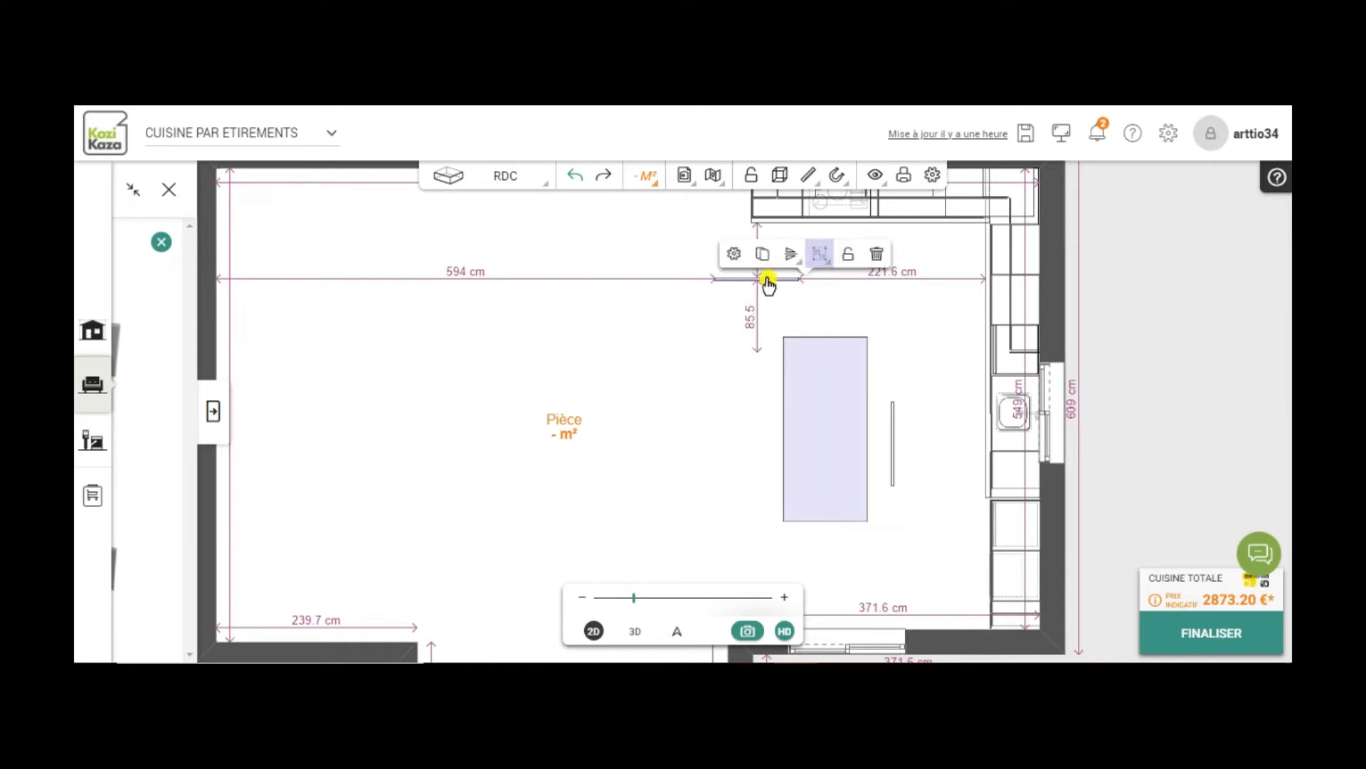
# - Try to place the arch leg beside the hob run against the nearest short end of the tabletop
pyautogui.click(761, 282)
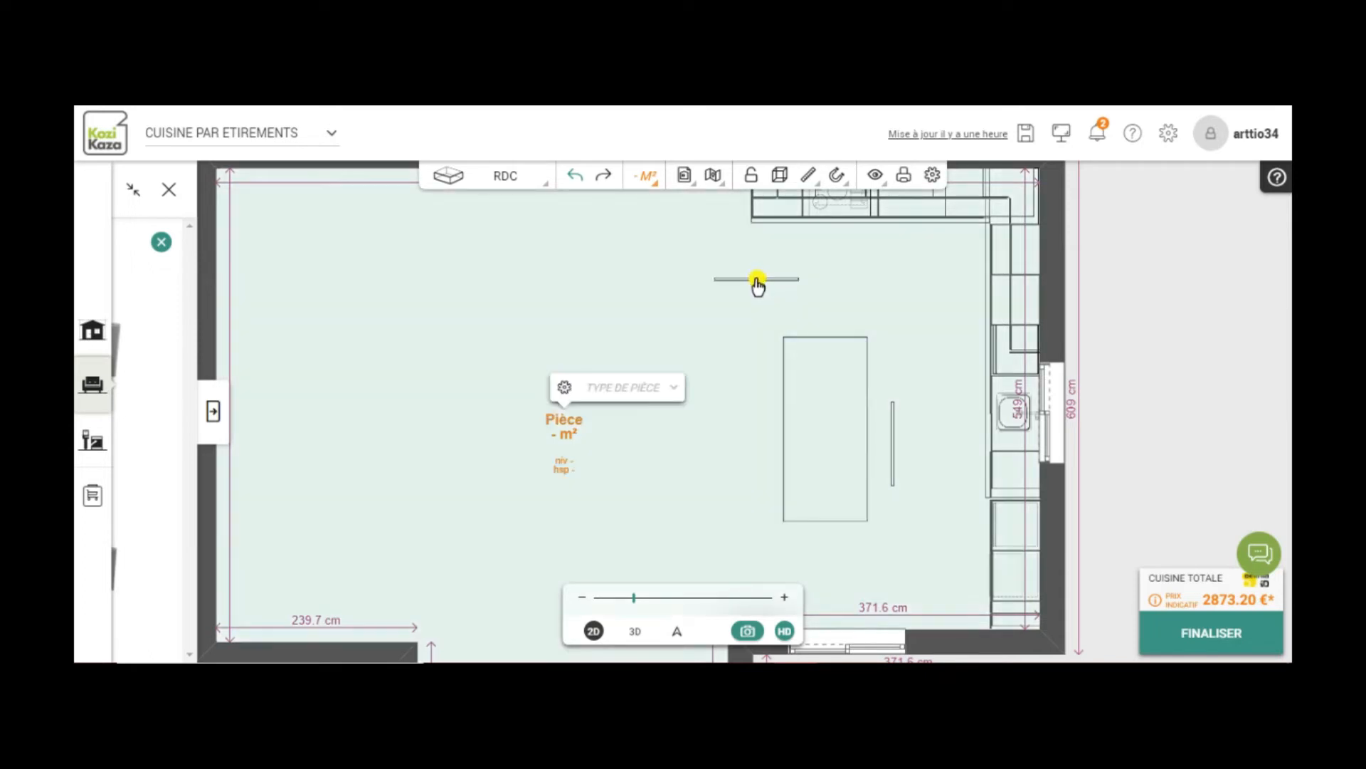
pyautogui.click(758, 283)
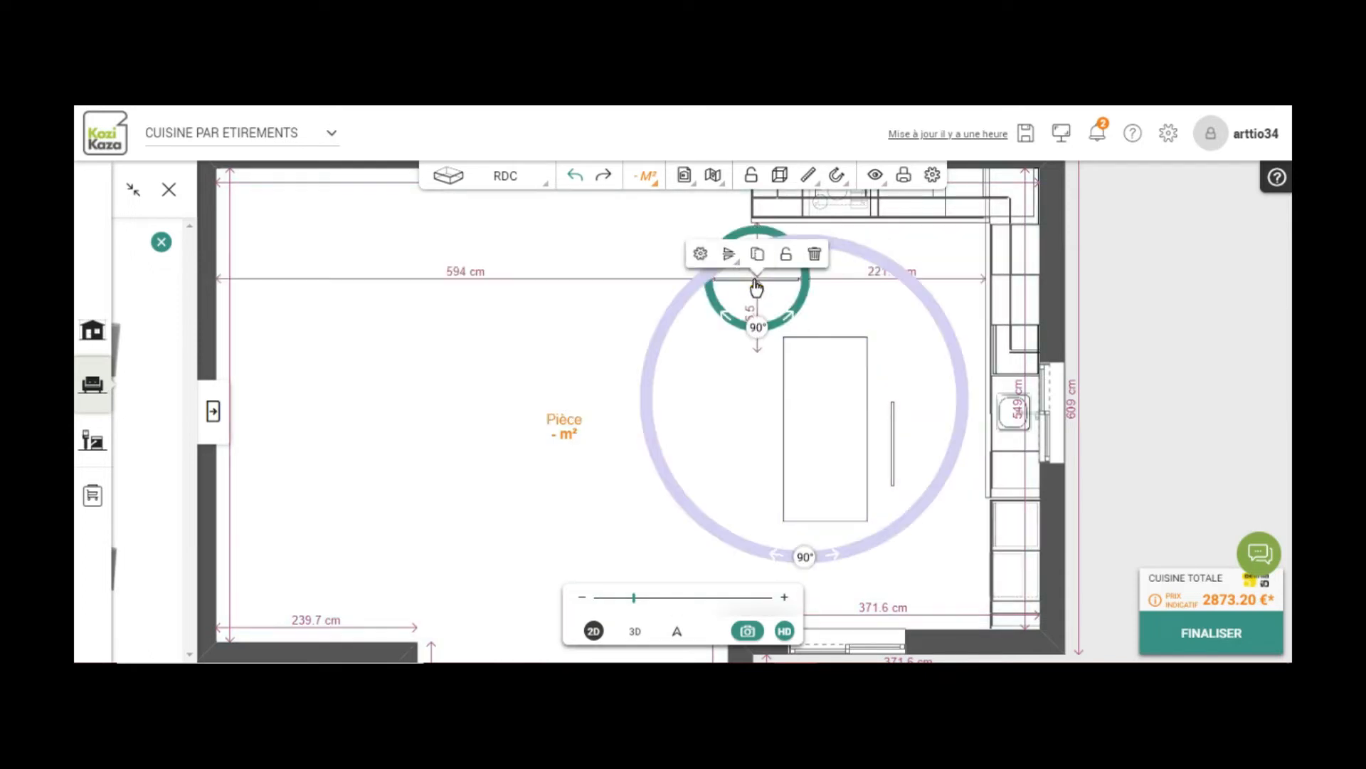
pyautogui.moveTo(797, 302); pyautogui.dragTo(829, 343)
# - Move the leg beside the sink wall towards the tabletop's end farthest from the hob run and rotate it 90°
pyautogui.click(894, 443)
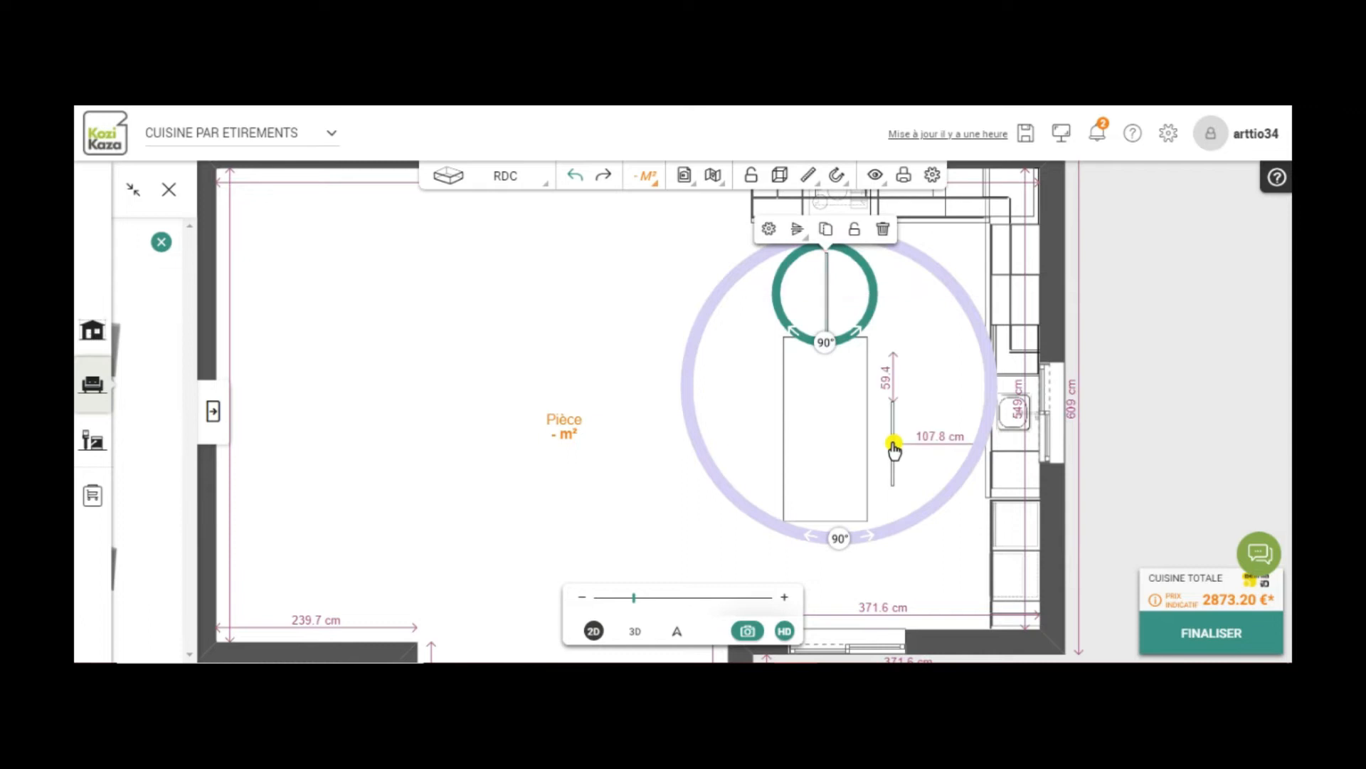
pyautogui.click(894, 448)
pyautogui.moveTo(894, 450); pyautogui.dragTo(903, 521)
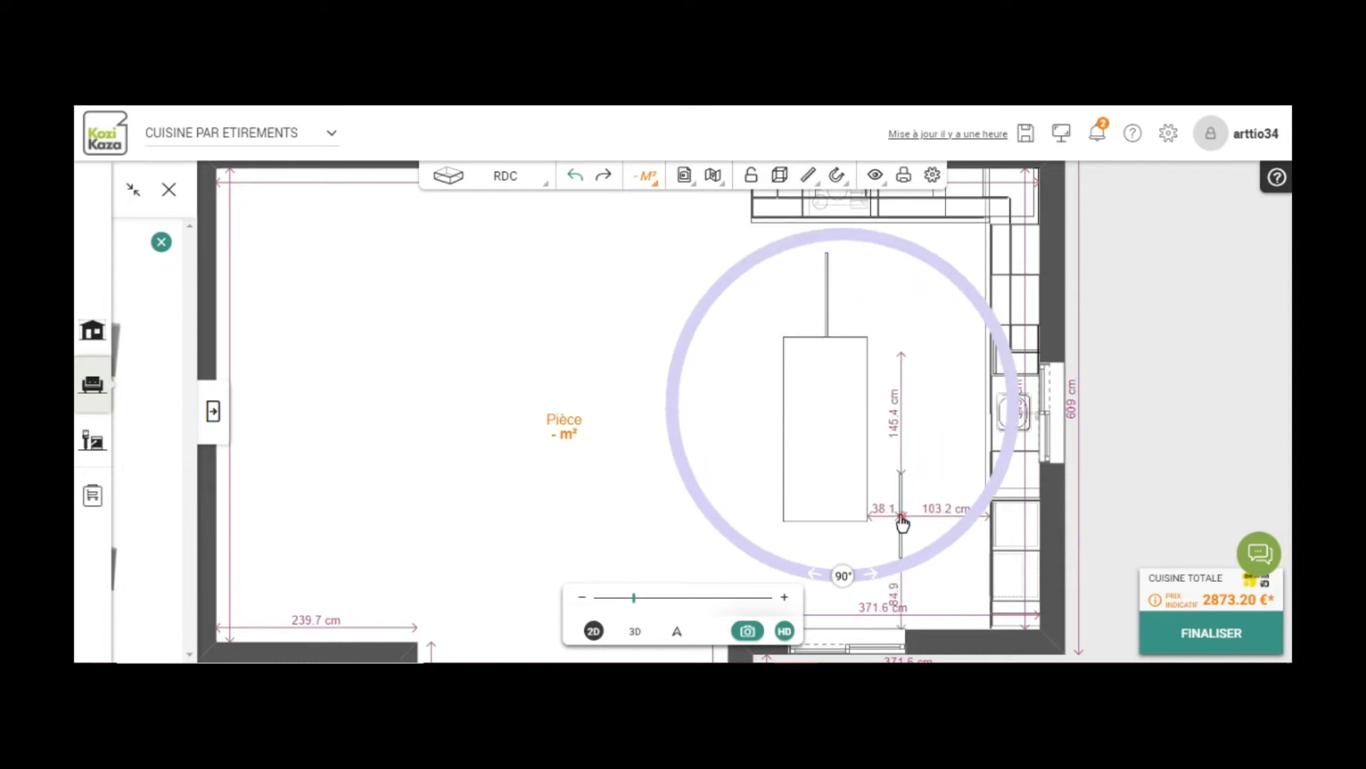
pyautogui.click(903, 479)
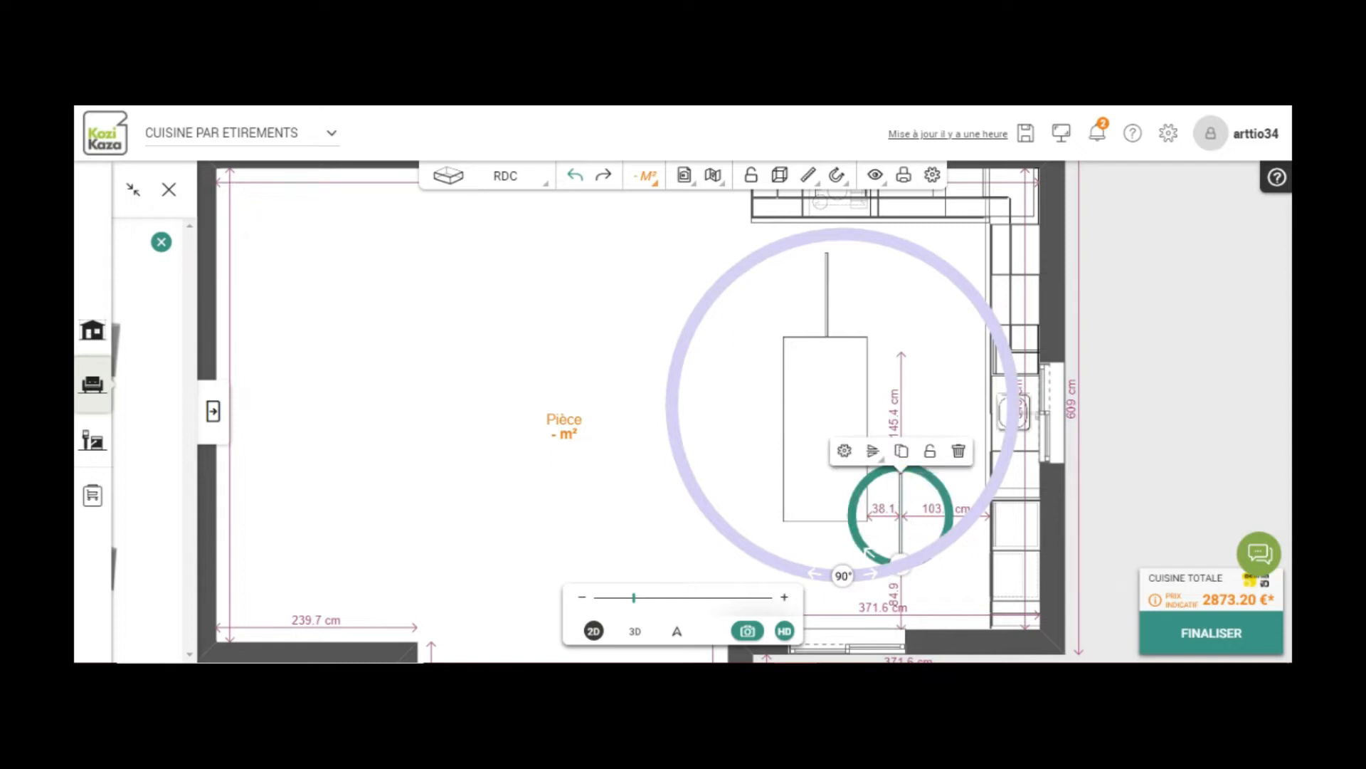
pyautogui.moveTo(952, 503)
pyautogui.mouseDown()
pyautogui.moveTo(940, 541)
pyautogui.moveTo(902, 517)
pyautogui.mouseUp()
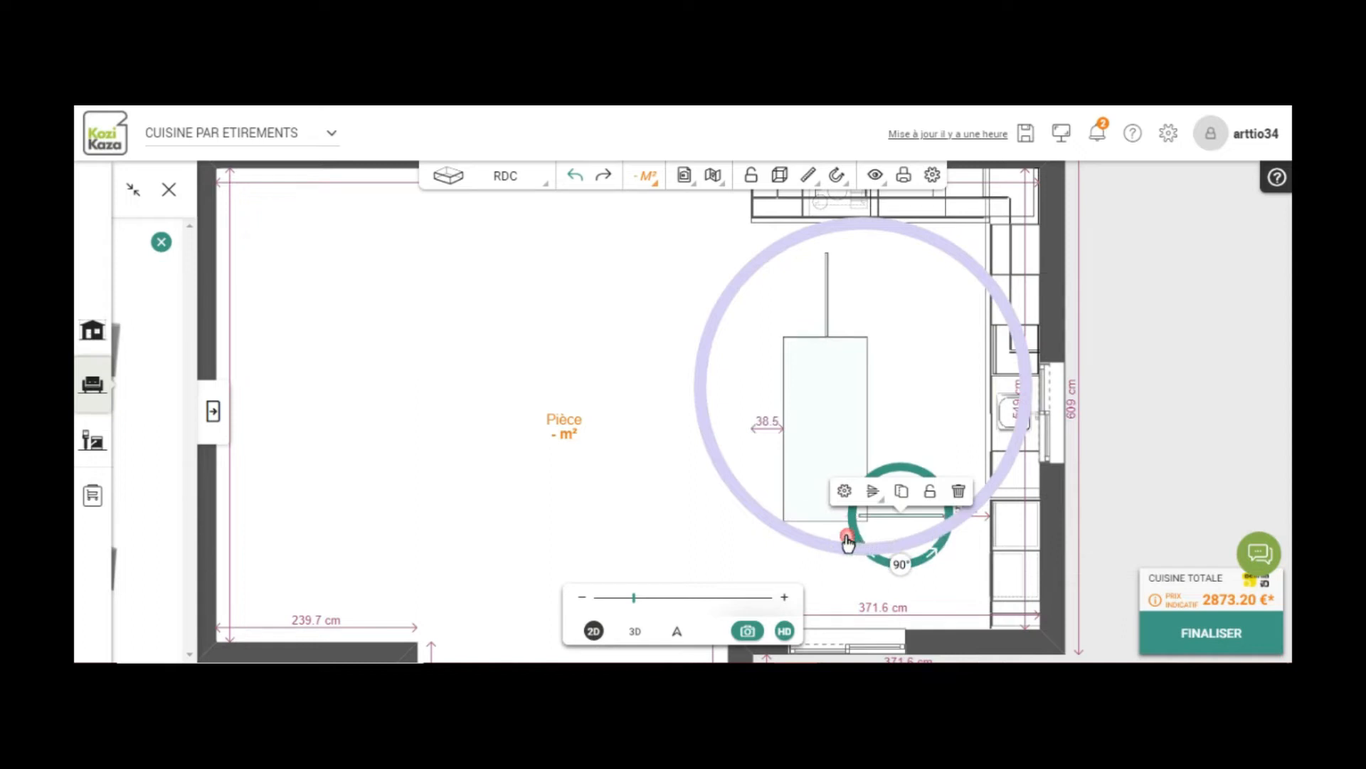
# - Undo the recent rotation and moves of both arch legs
pyautogui.click(588, 175)
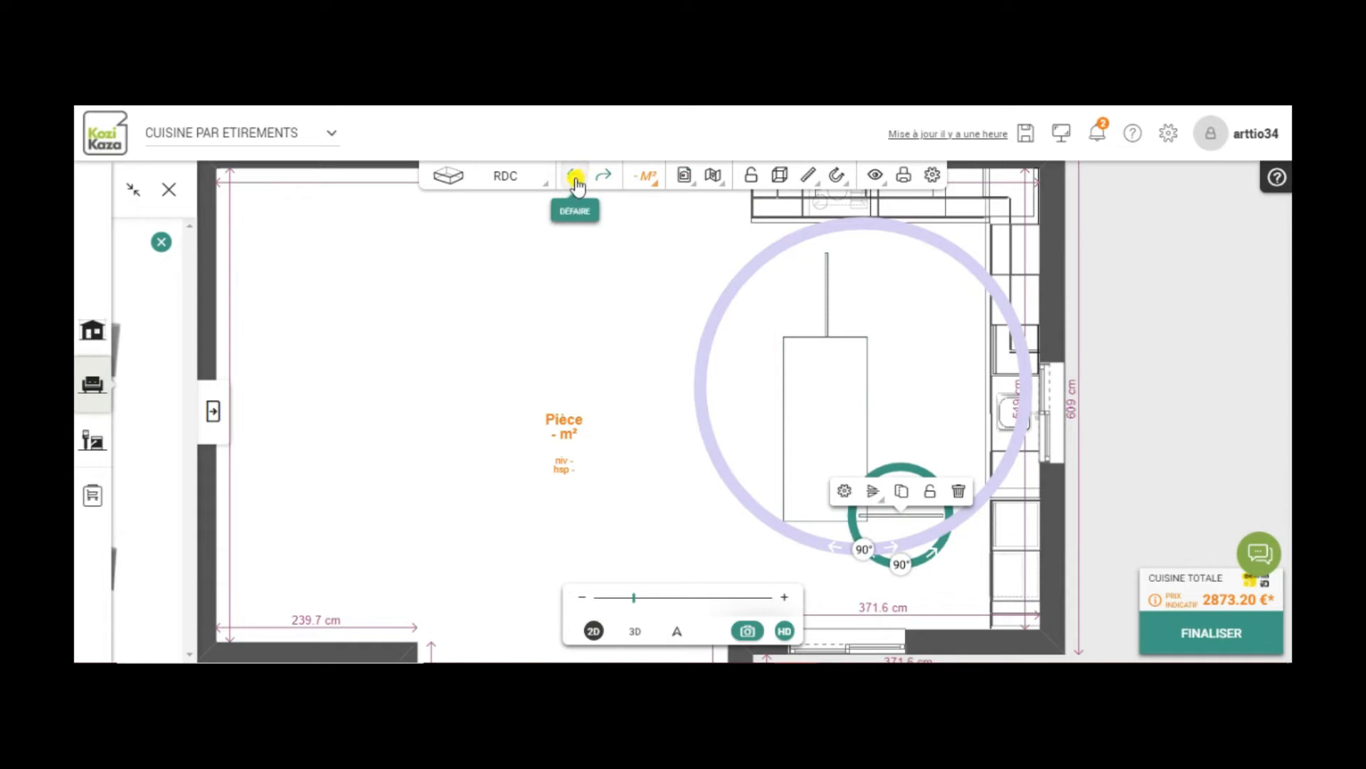
pyautogui.click(575, 178)
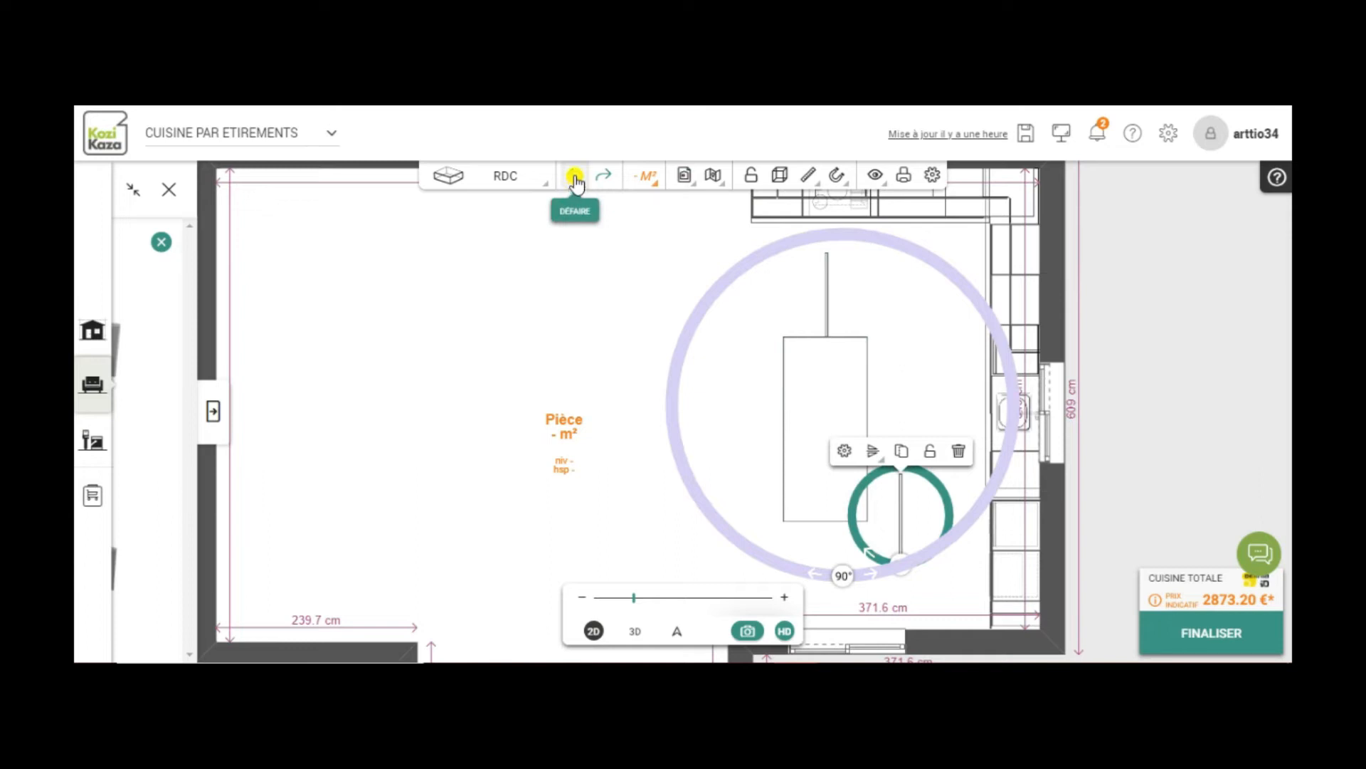
pyautogui.click(573, 179)
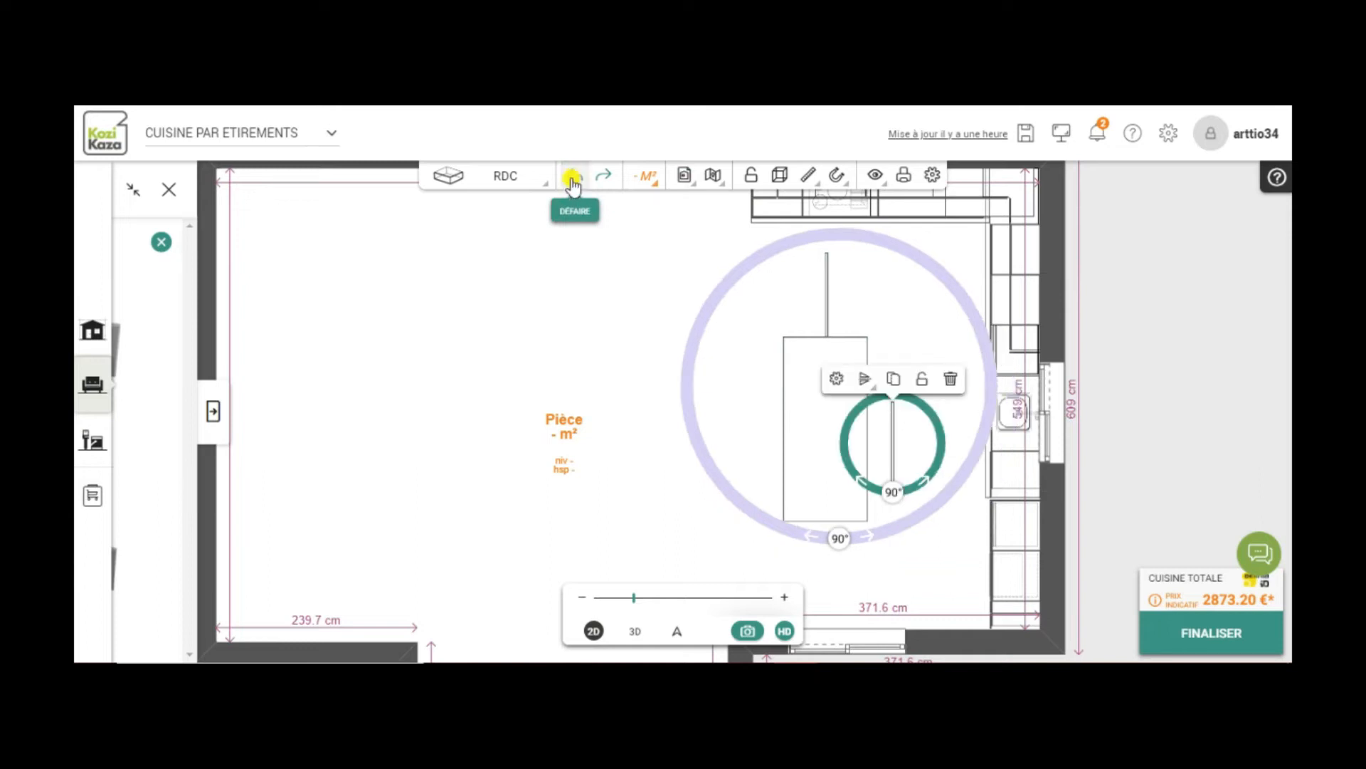
pyautogui.click(575, 180)
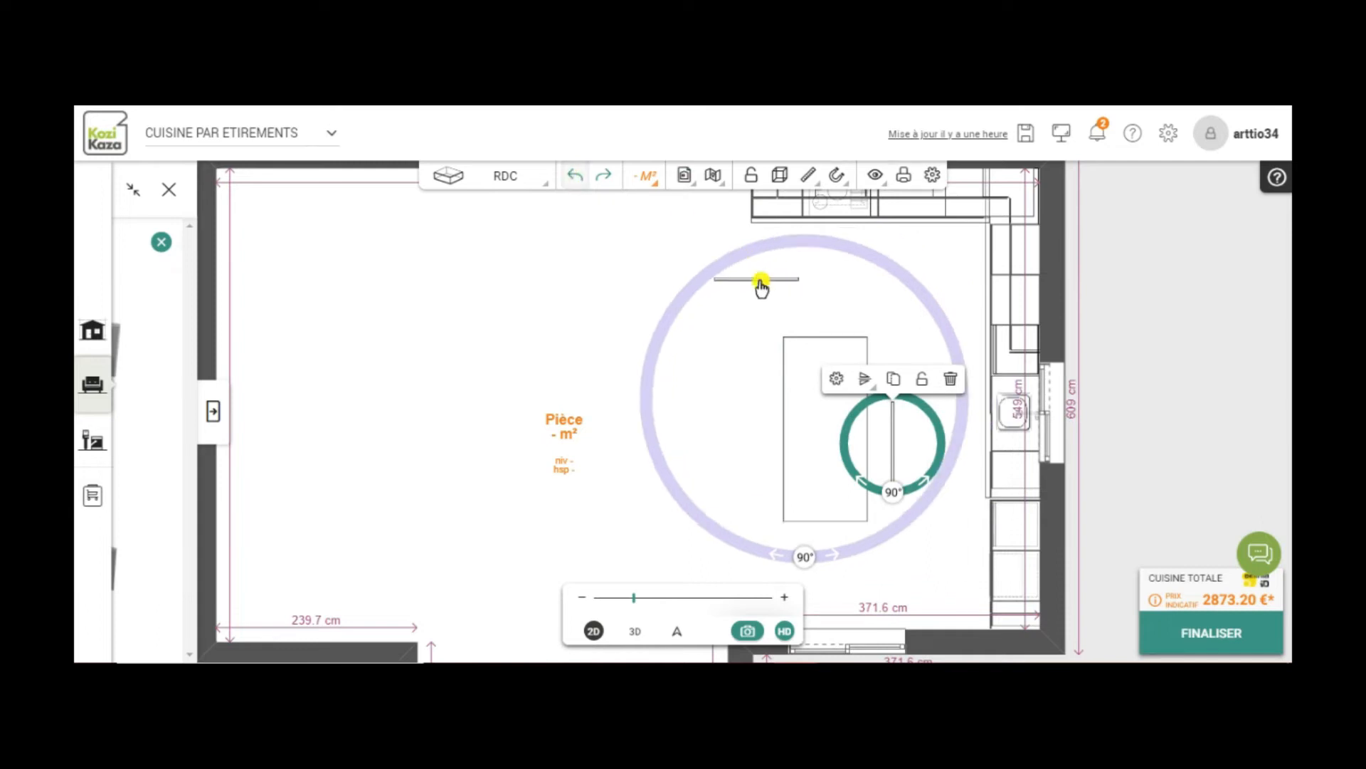
# - Move the arch leg near the hob run just beyond the tabletop's nearest short end, aligned with its width
pyautogui.click(761, 283)
pyautogui.moveTo(795, 299); pyautogui.dragTo(820, 345)
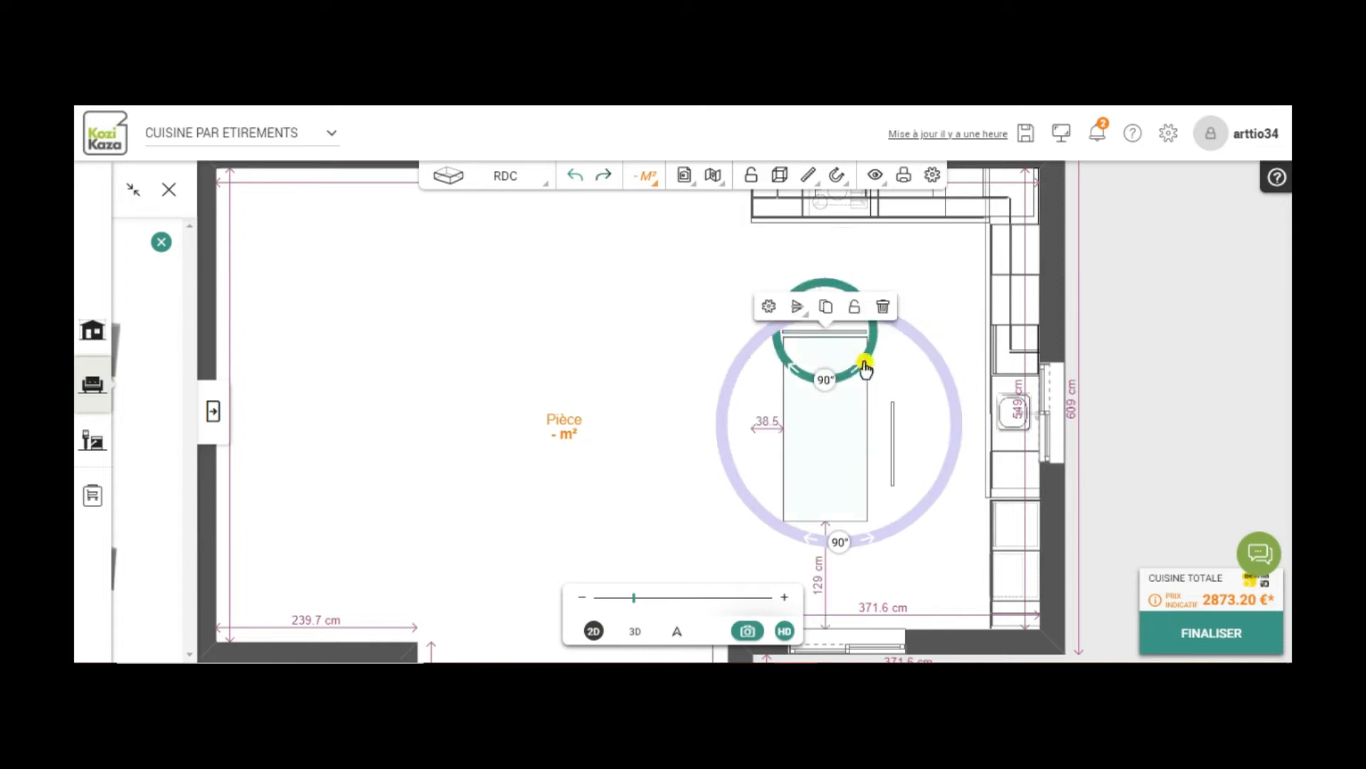
pyautogui.scroll(1, 897, 371)
pyautogui.scroll(4, 896, 372)
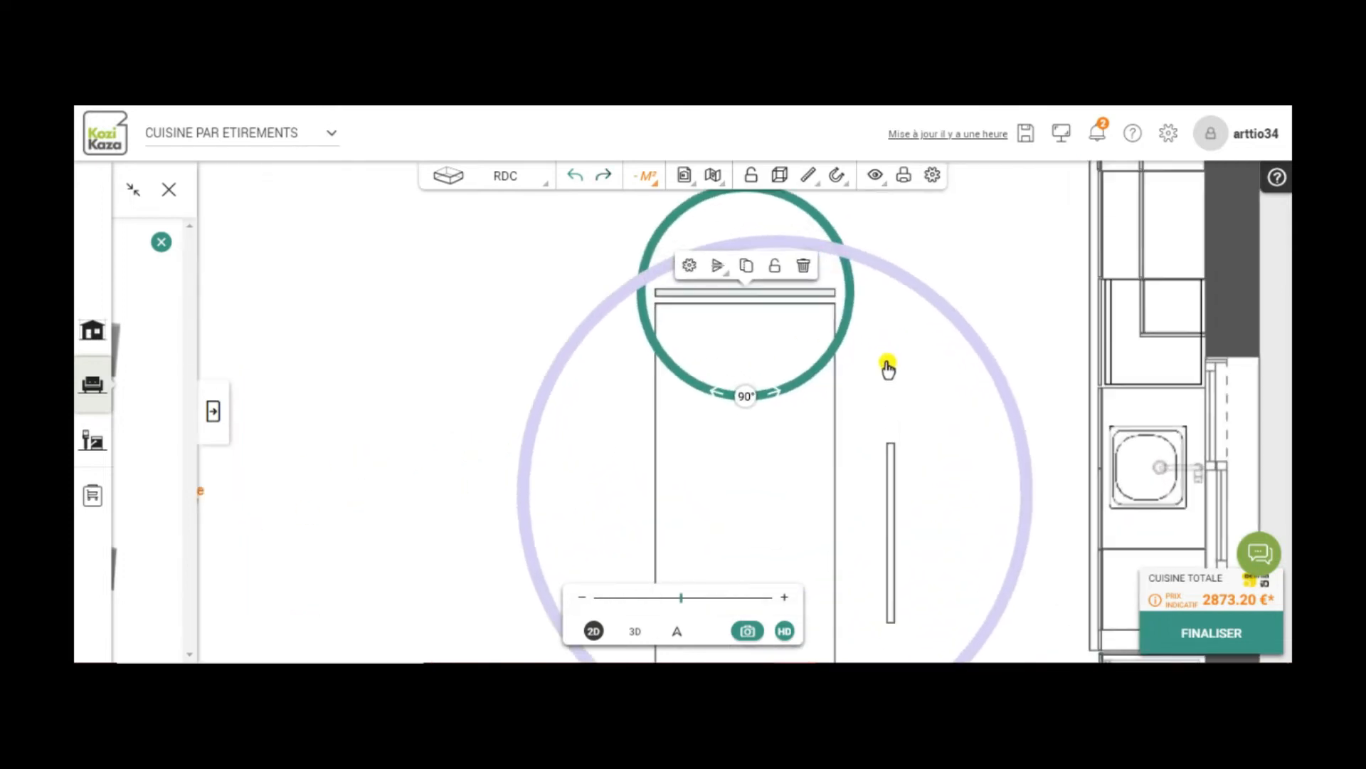
pyautogui.scroll(3, 676, 270)
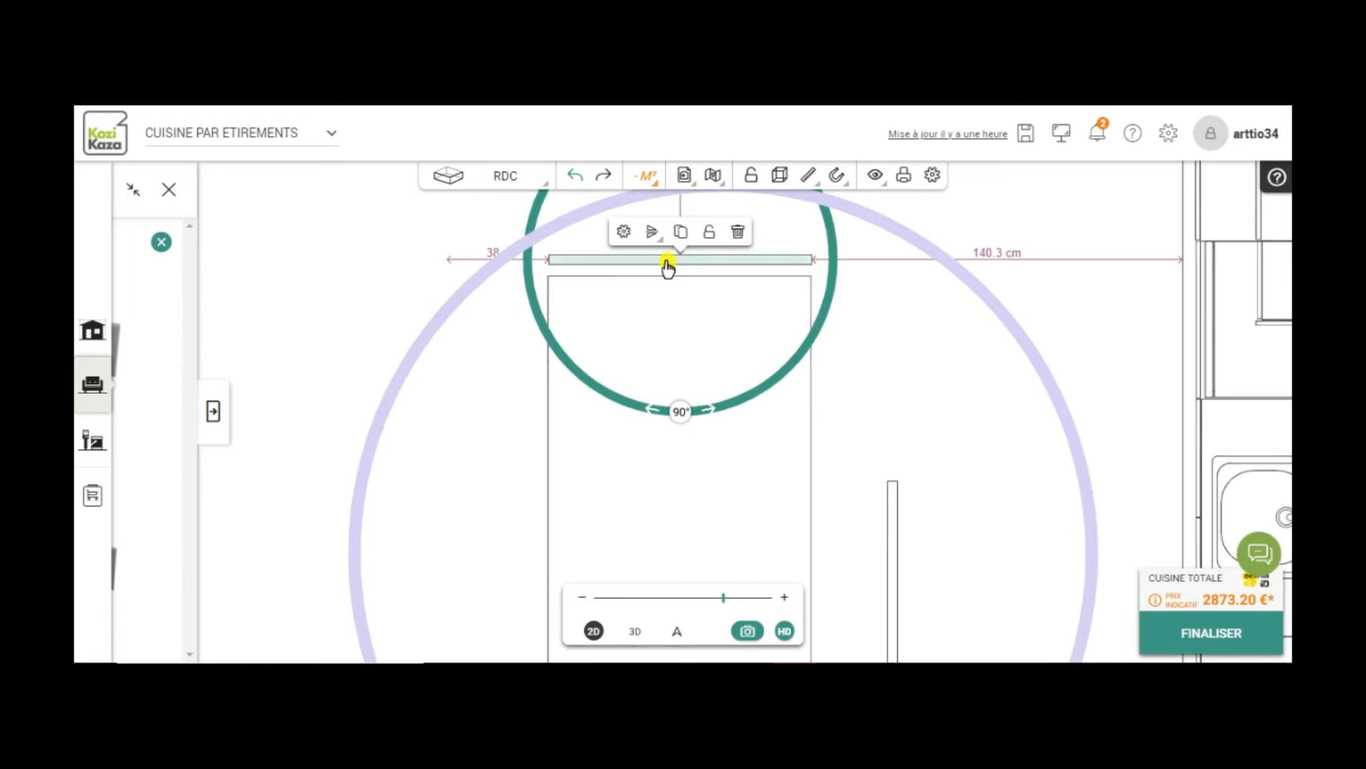
# - Try to bring the hob-side leg flush with the tabletop's short end, and undo the attempt
pyautogui.moveTo(666, 271); pyautogui.dragTo(664, 279)
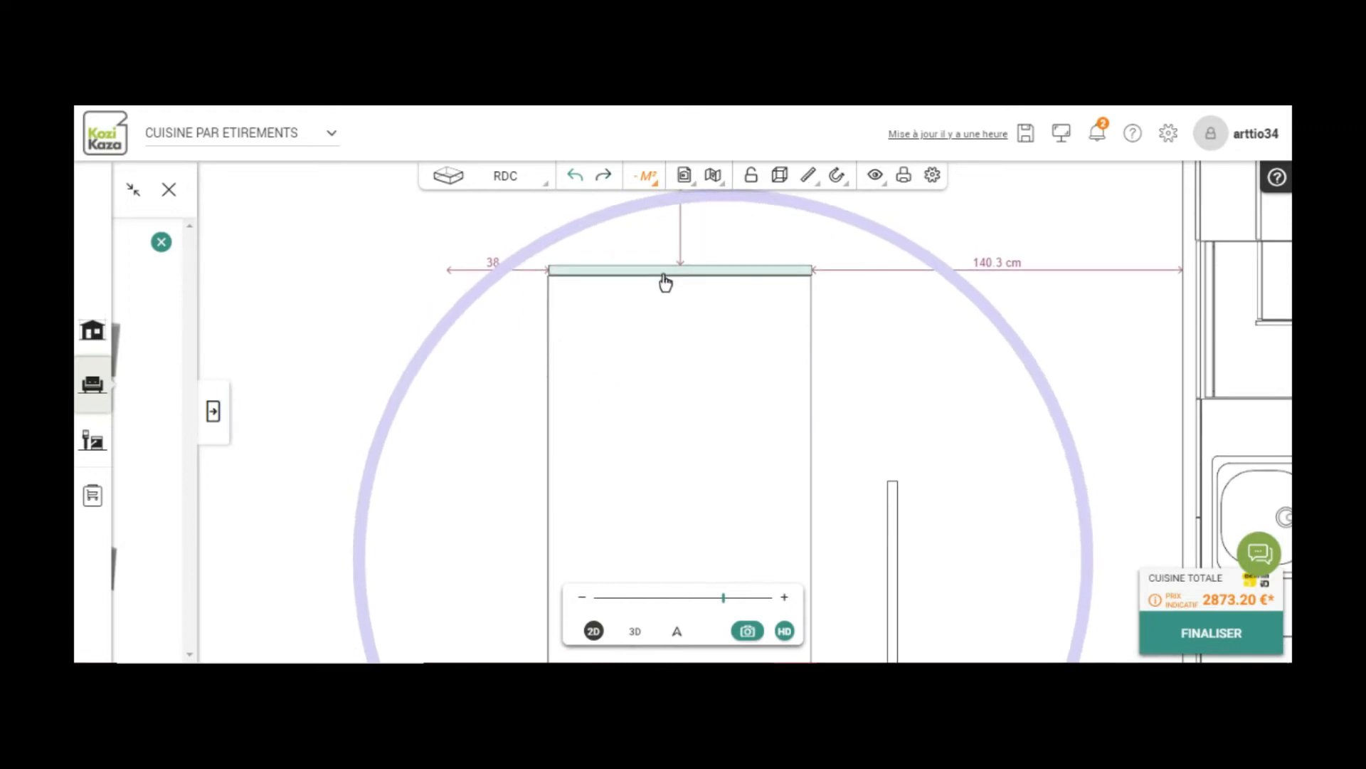
pyautogui.click(664, 274)
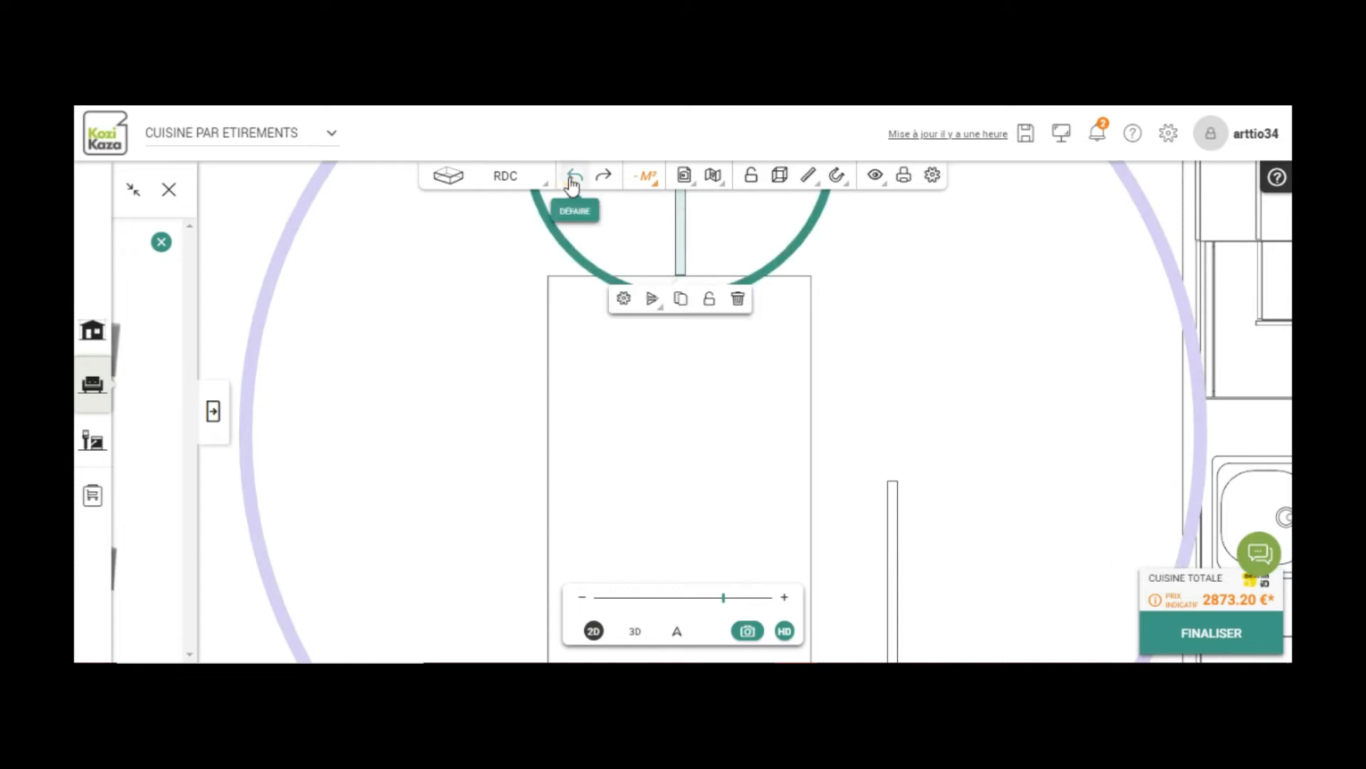
pyautogui.click(575, 175)
# - Nudge the hob-side leg closer to the tabletop's short end, keeping it parallel to that edge
pyautogui.moveTo(640, 269); pyautogui.dragTo(646, 276)
pyautogui.click(660, 266)
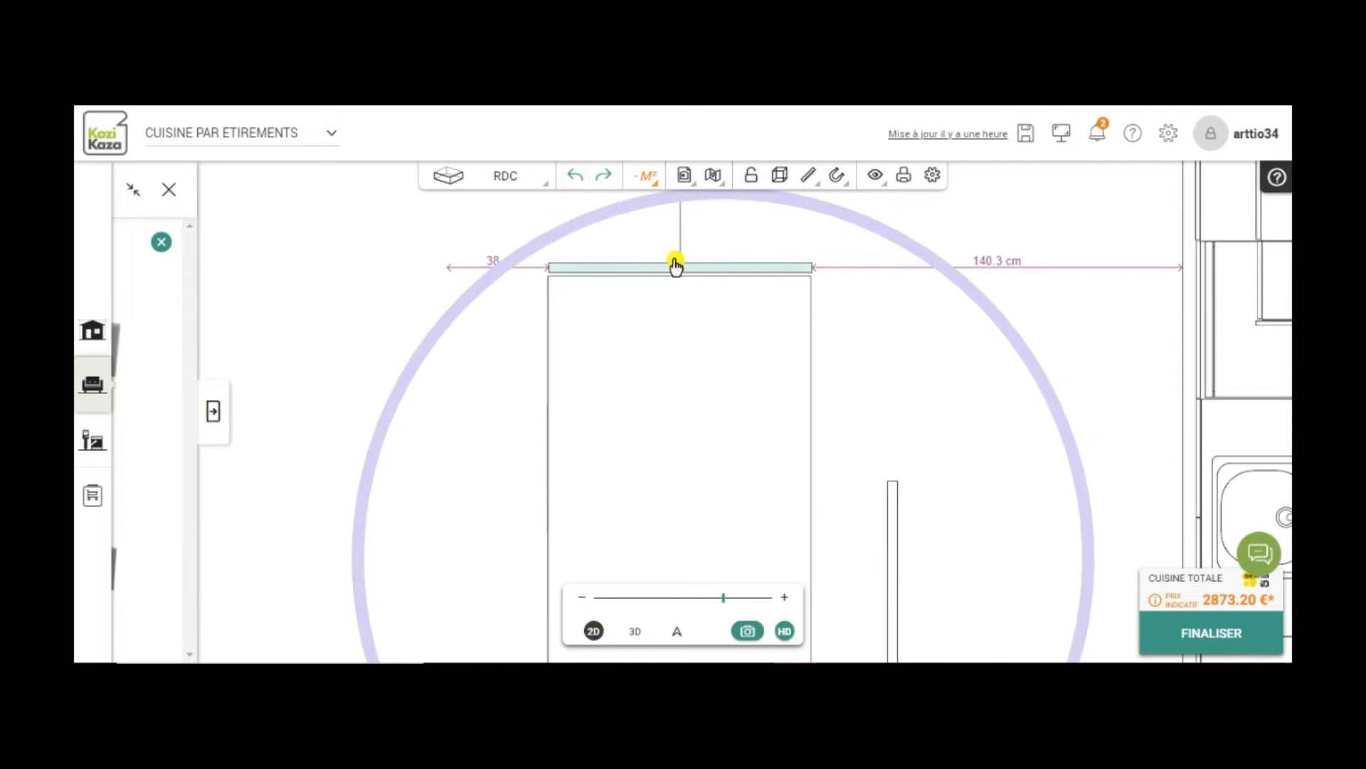
pyautogui.click(709, 242)
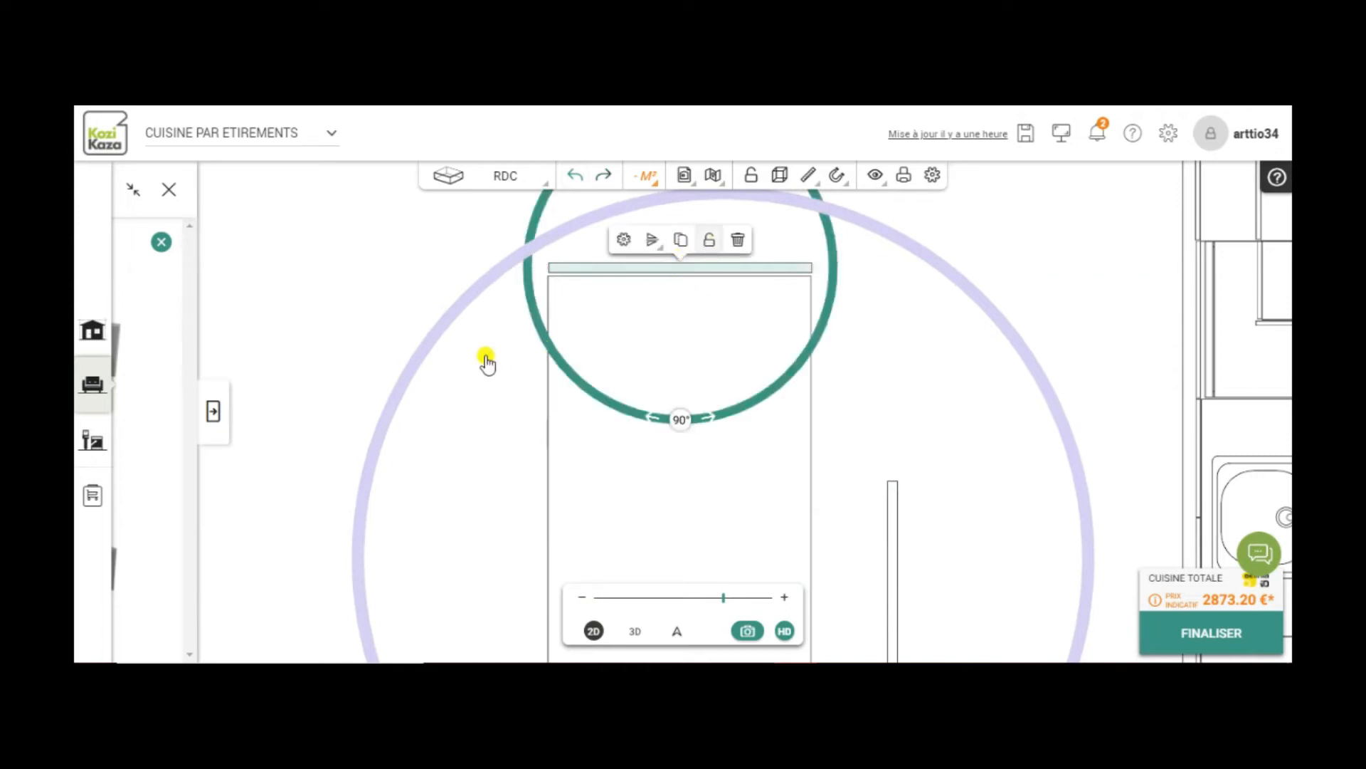
# - Move the tabletop up against the hob-side leg to close the gap and lock the tabletop in position
pyautogui.click(657, 464)
pyautogui.moveTo(658, 462); pyautogui.dragTo(658, 449)
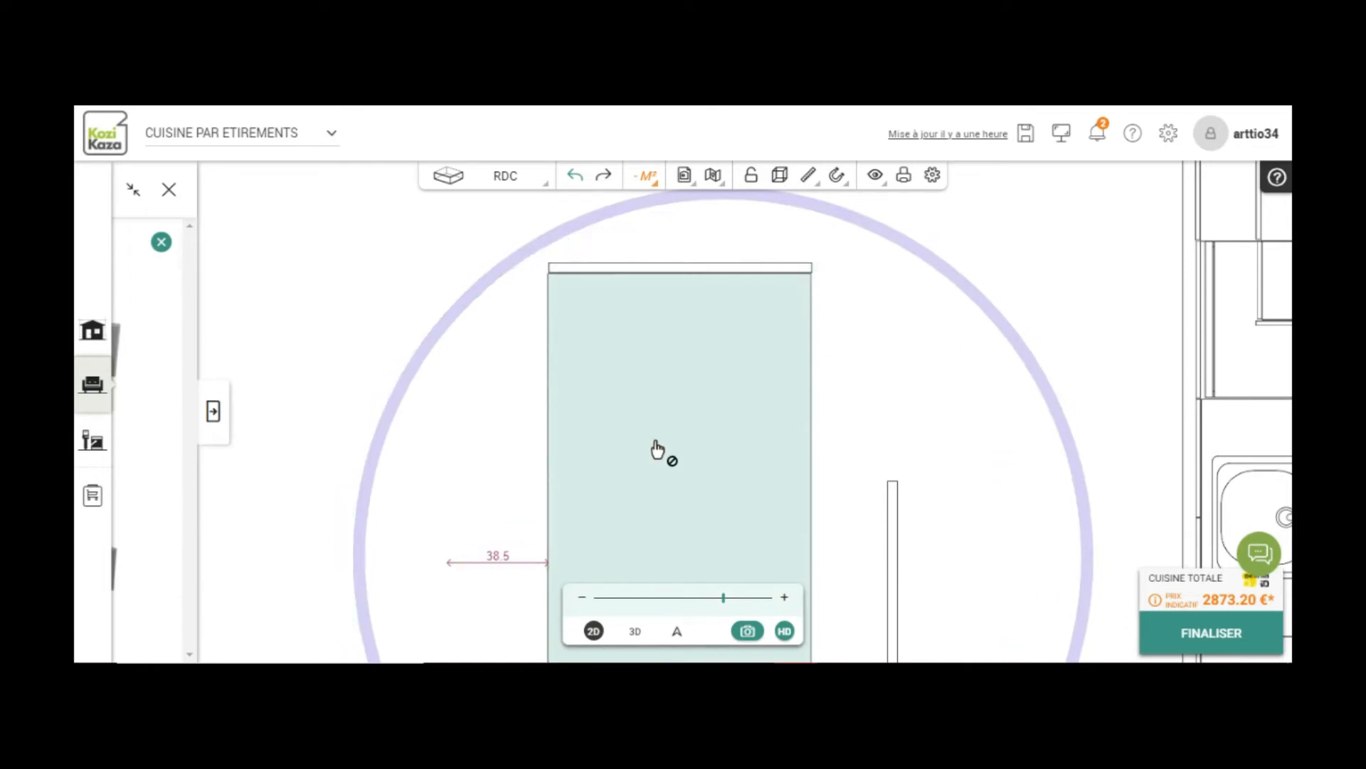
pyautogui.scroll(-2, 524, 410)
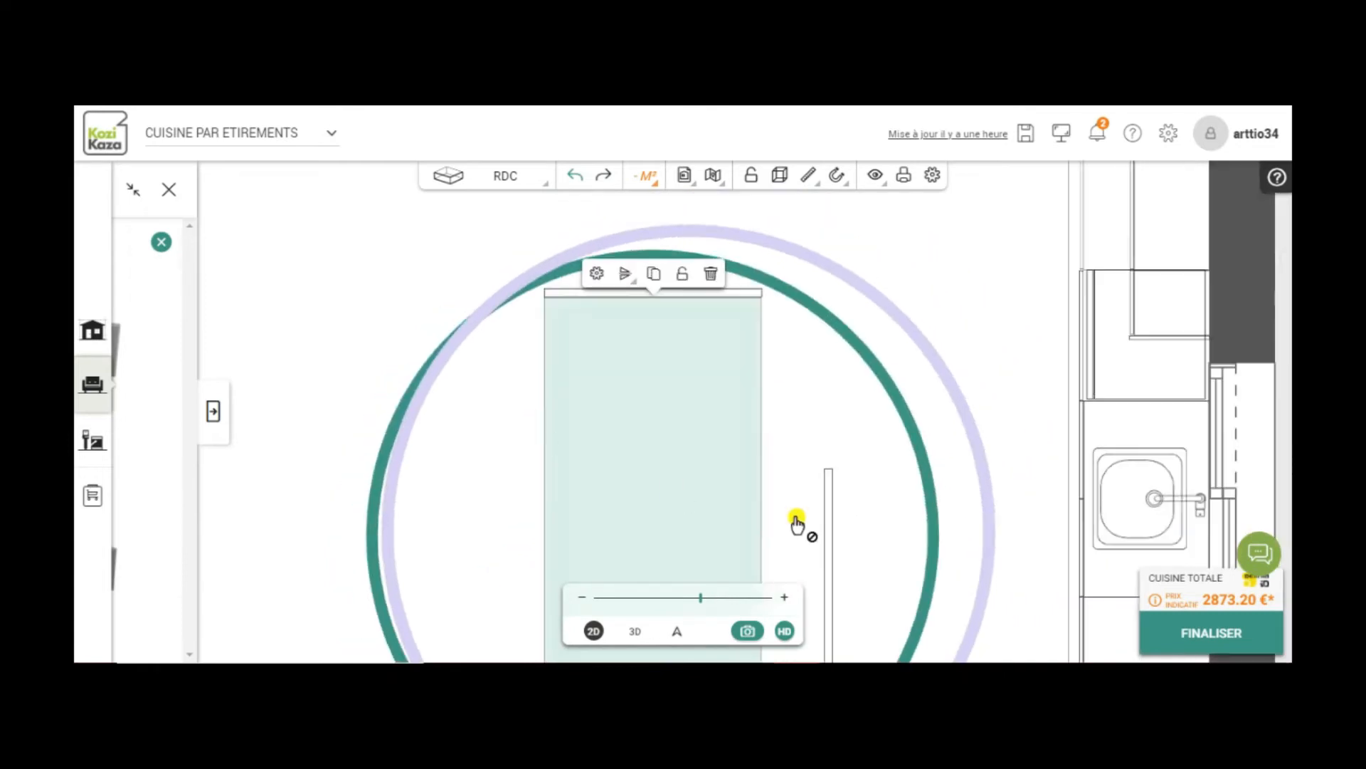
pyautogui.scroll(-1, 813, 493)
pyautogui.click(695, 290)
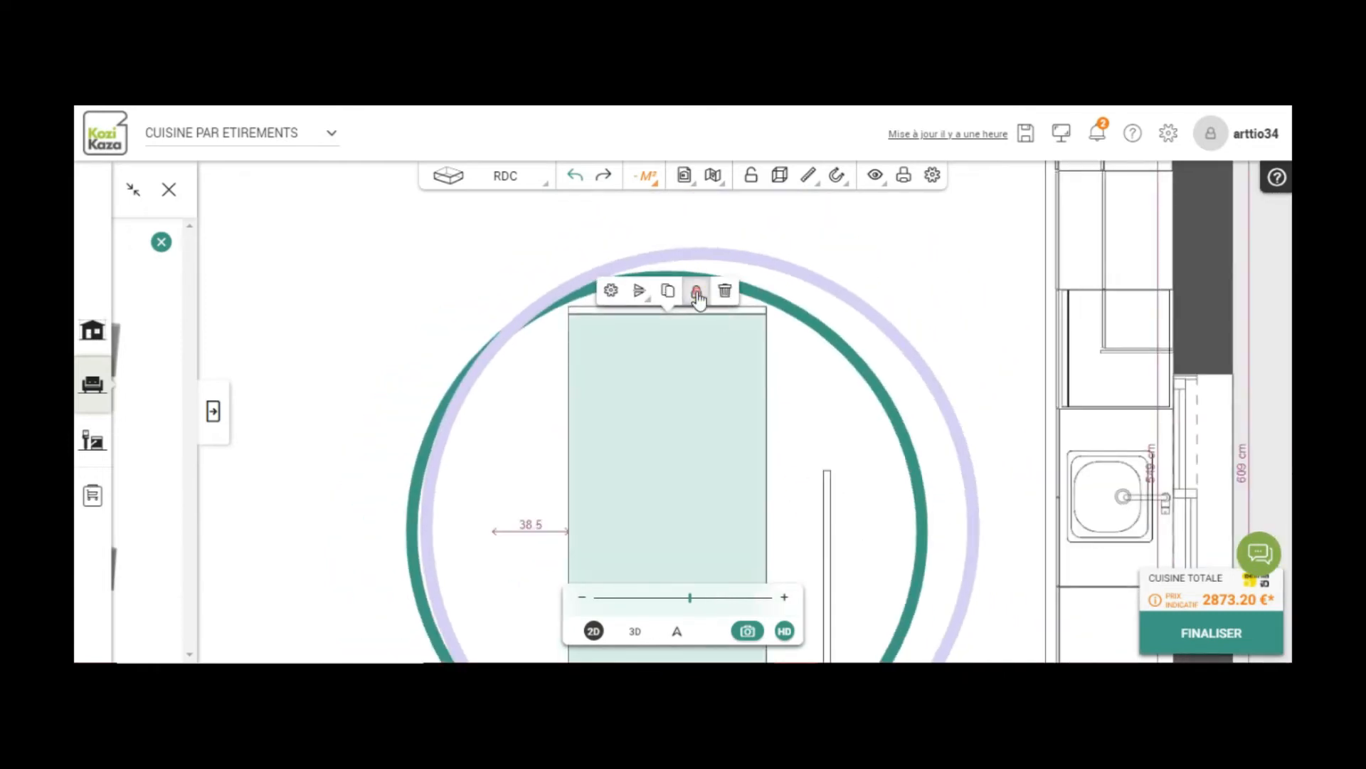
pyautogui.scroll(-1, 391, 412)
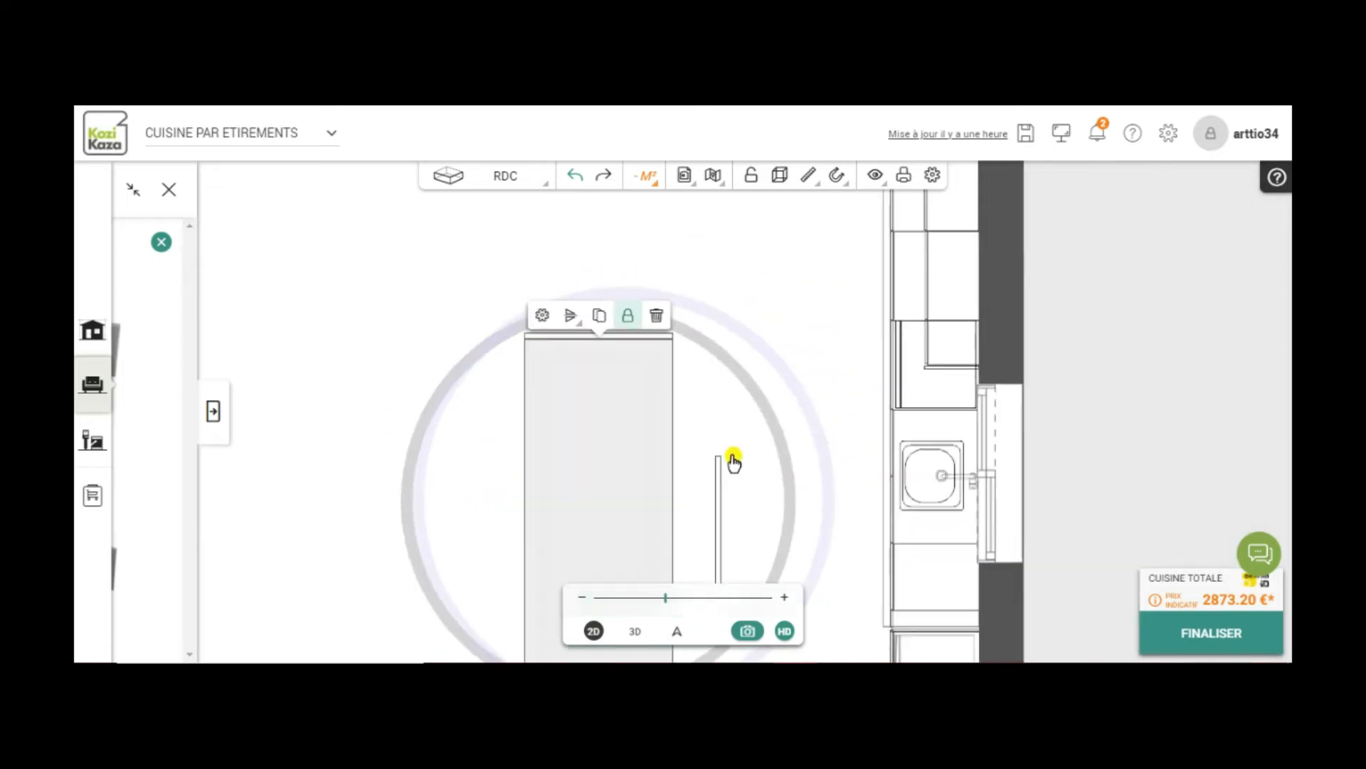
# - Rotate the thin panel between the island and the sink cabinets by 90° so it lies horizontally in the plan
pyautogui.click(343, 413)
pyautogui.scroll(-1, 347, 356)
pyautogui.moveTo(351, 323); pyautogui.dragTo(438, 322)
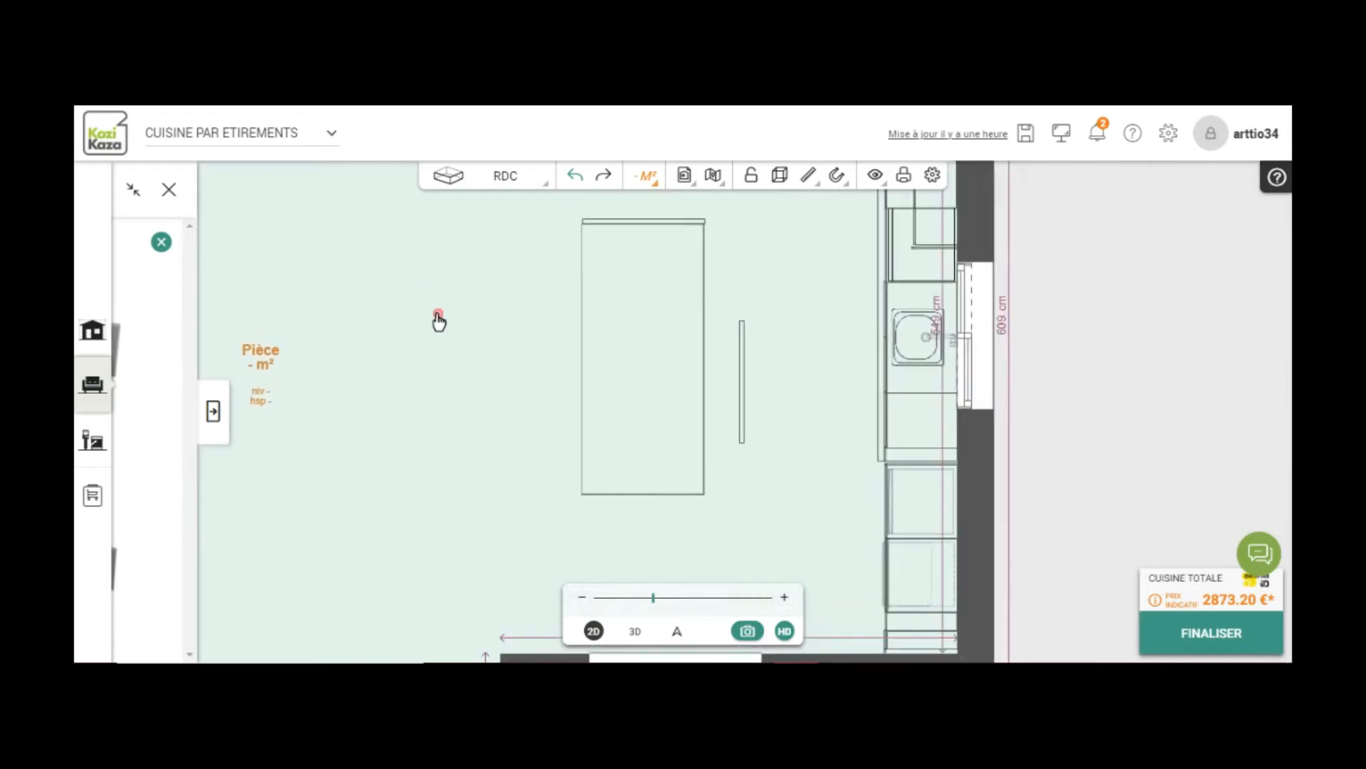
pyautogui.click(739, 382)
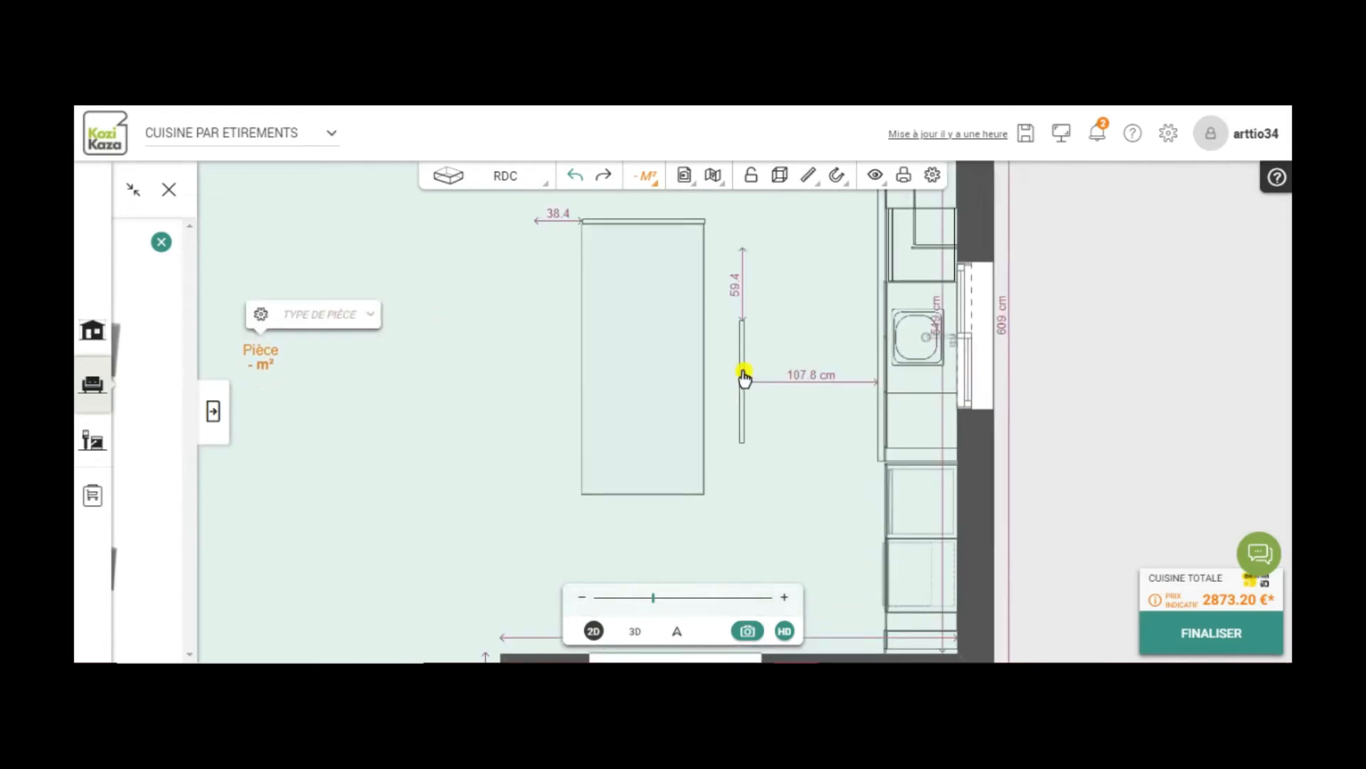
pyautogui.click(744, 375)
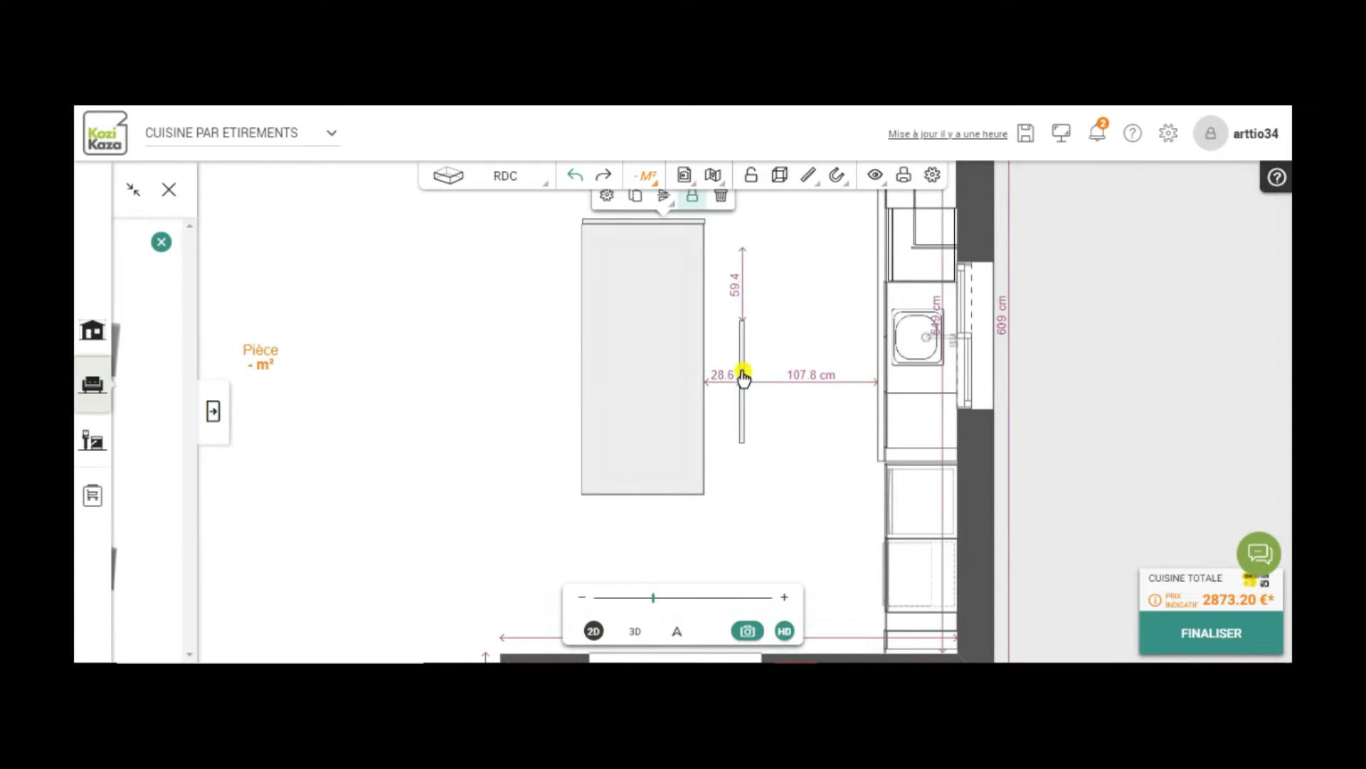
pyautogui.click(742, 375)
pyautogui.moveTo(799, 349); pyautogui.dragTo(802, 421)
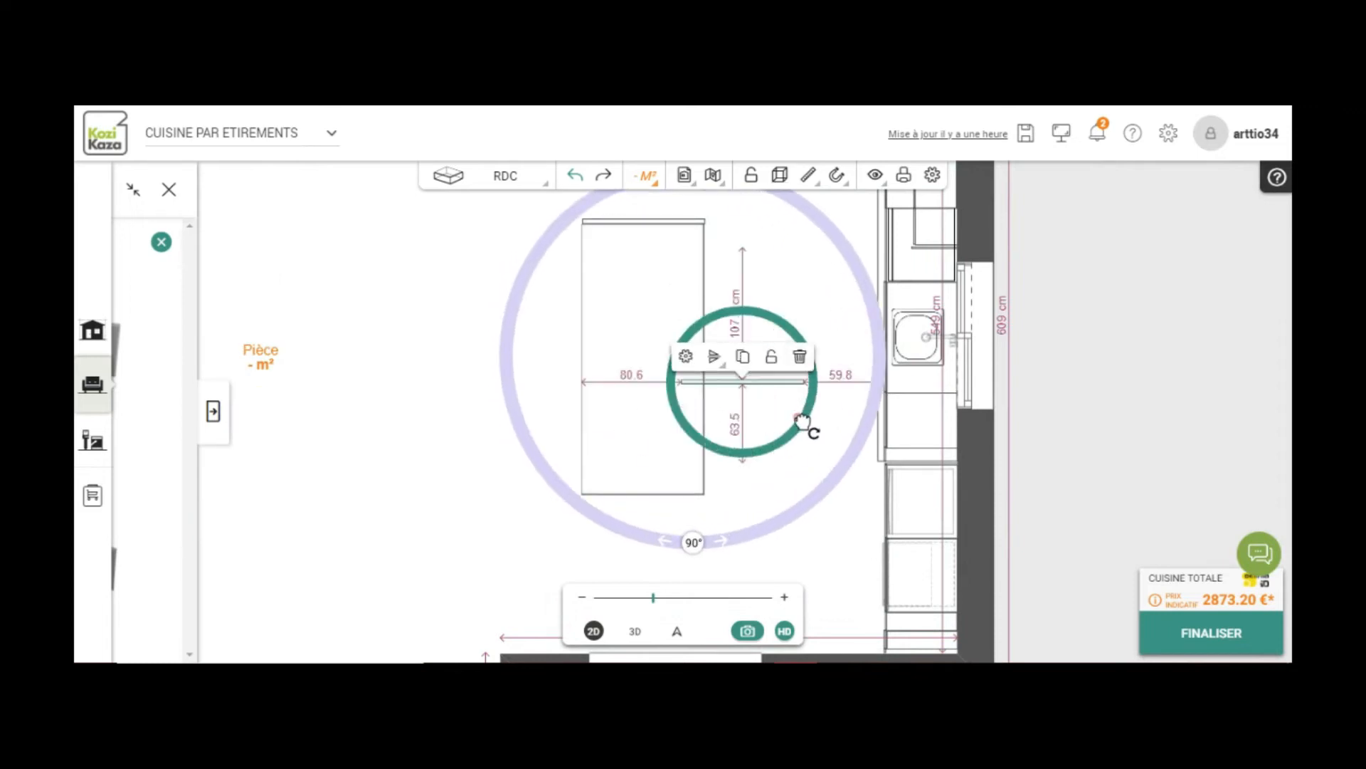
pyautogui.click(734, 392)
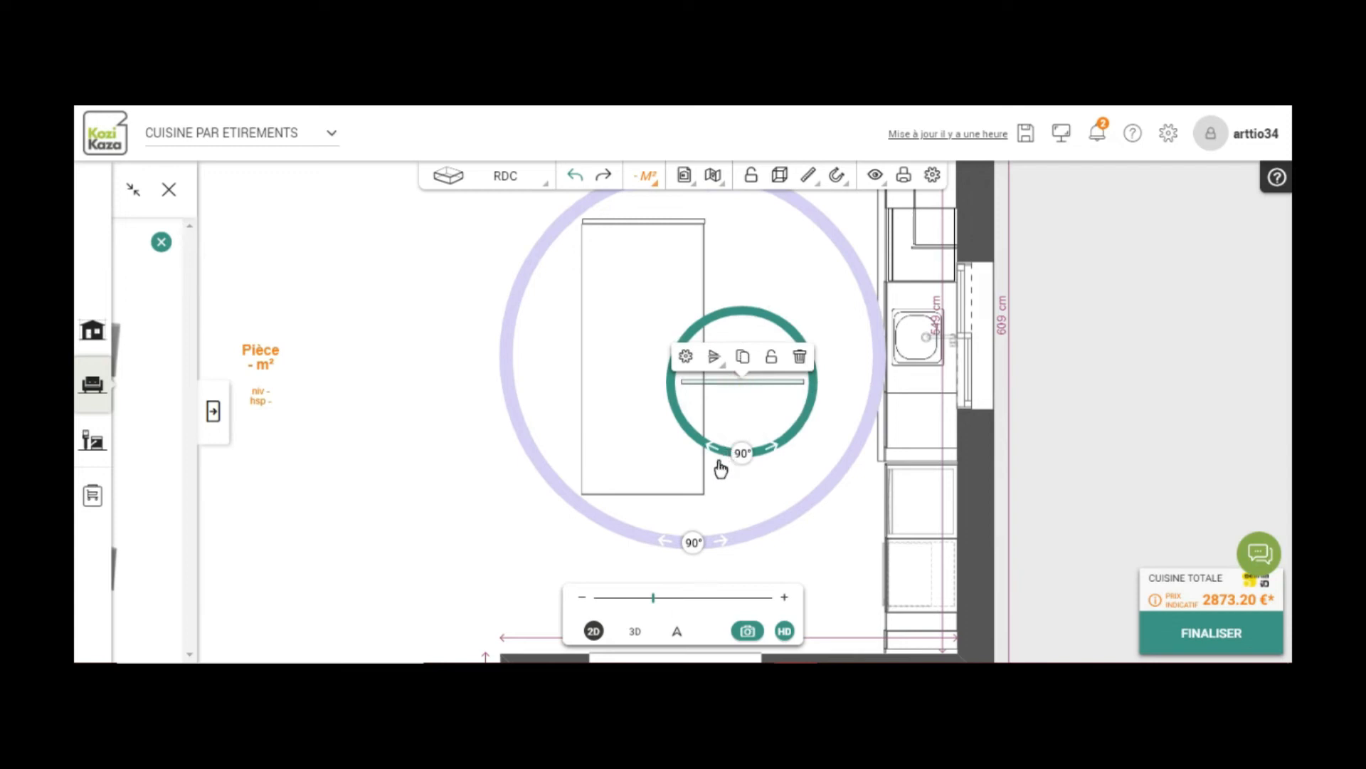
# - Move the rotated panel against the island's lower end, about 124.6 cm from the lower wall and 166.3 cm from the cabinets
pyautogui.click(697, 515)
pyautogui.moveTo(698, 500); pyautogui.dragTo(736, 339)
pyautogui.click(730, 329)
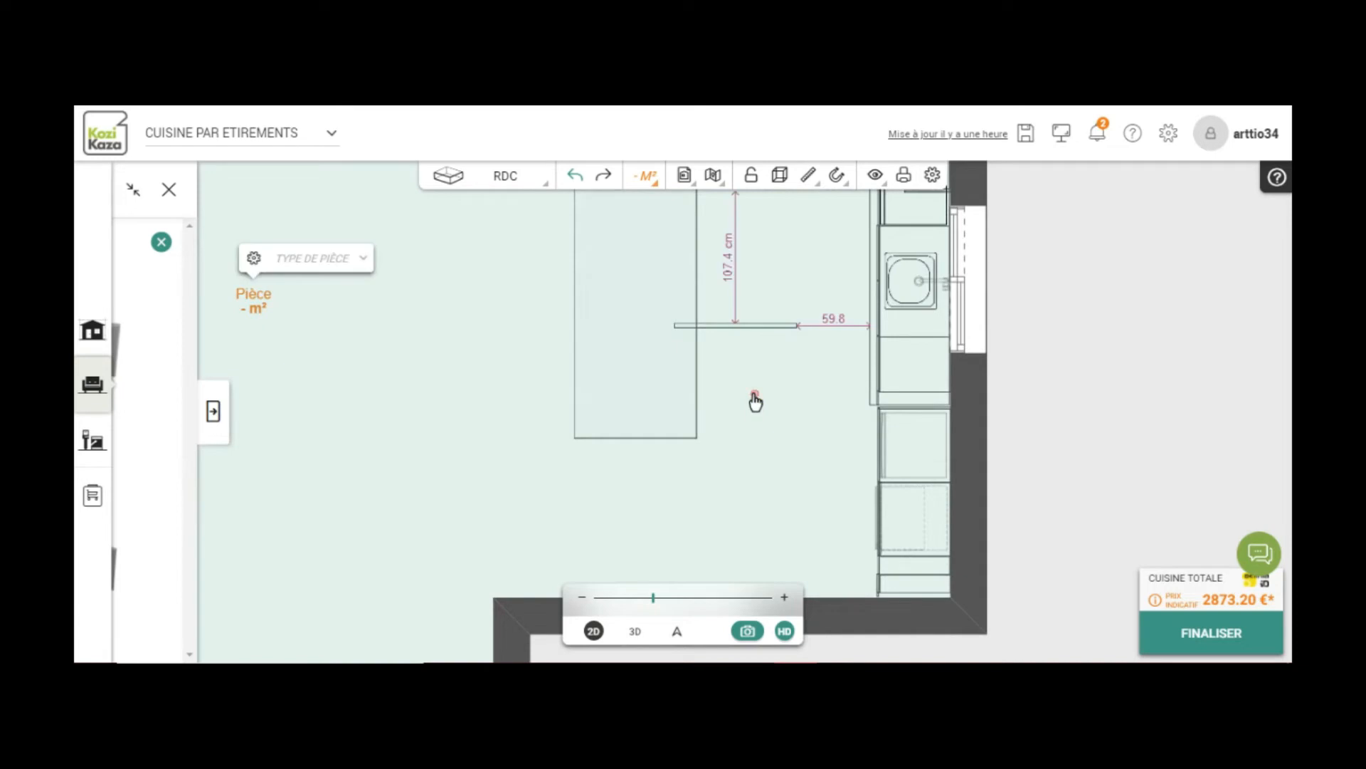
pyautogui.click(713, 328)
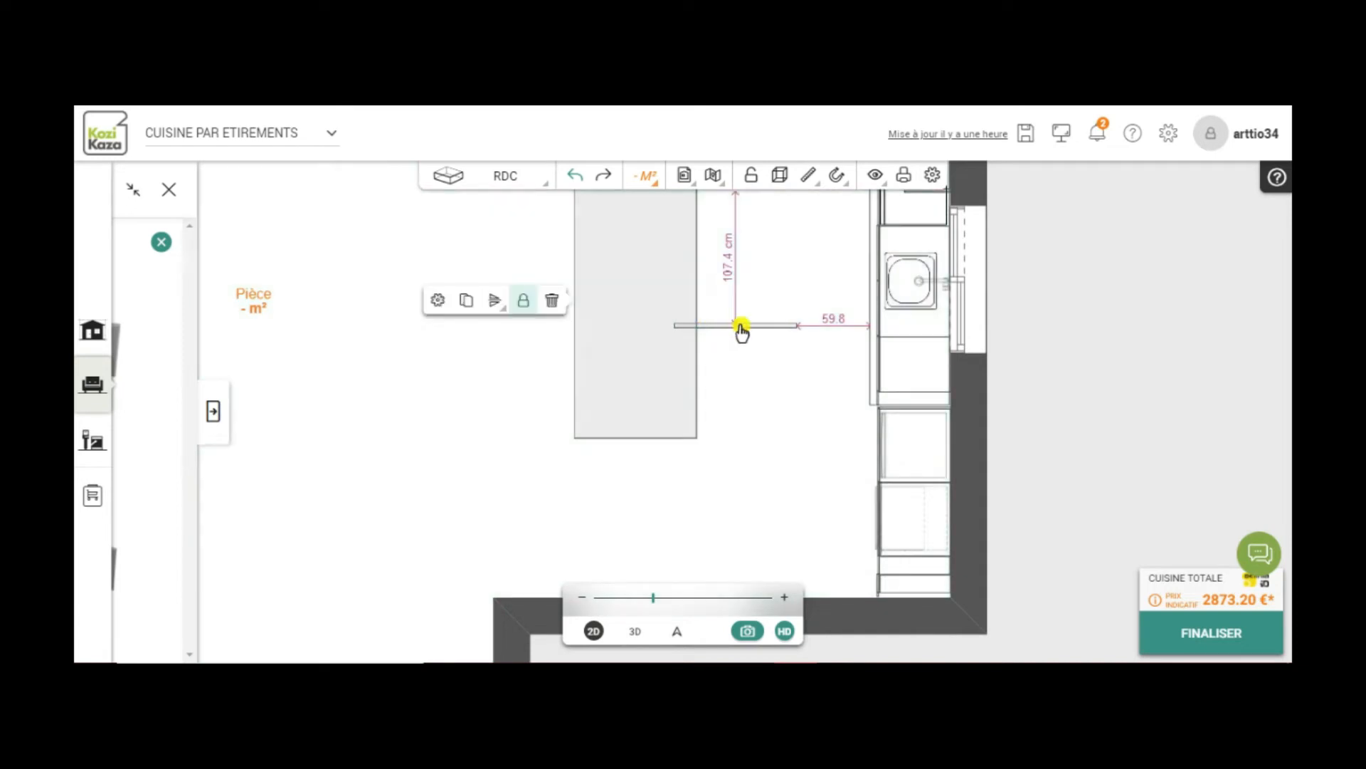
pyautogui.click(729, 326)
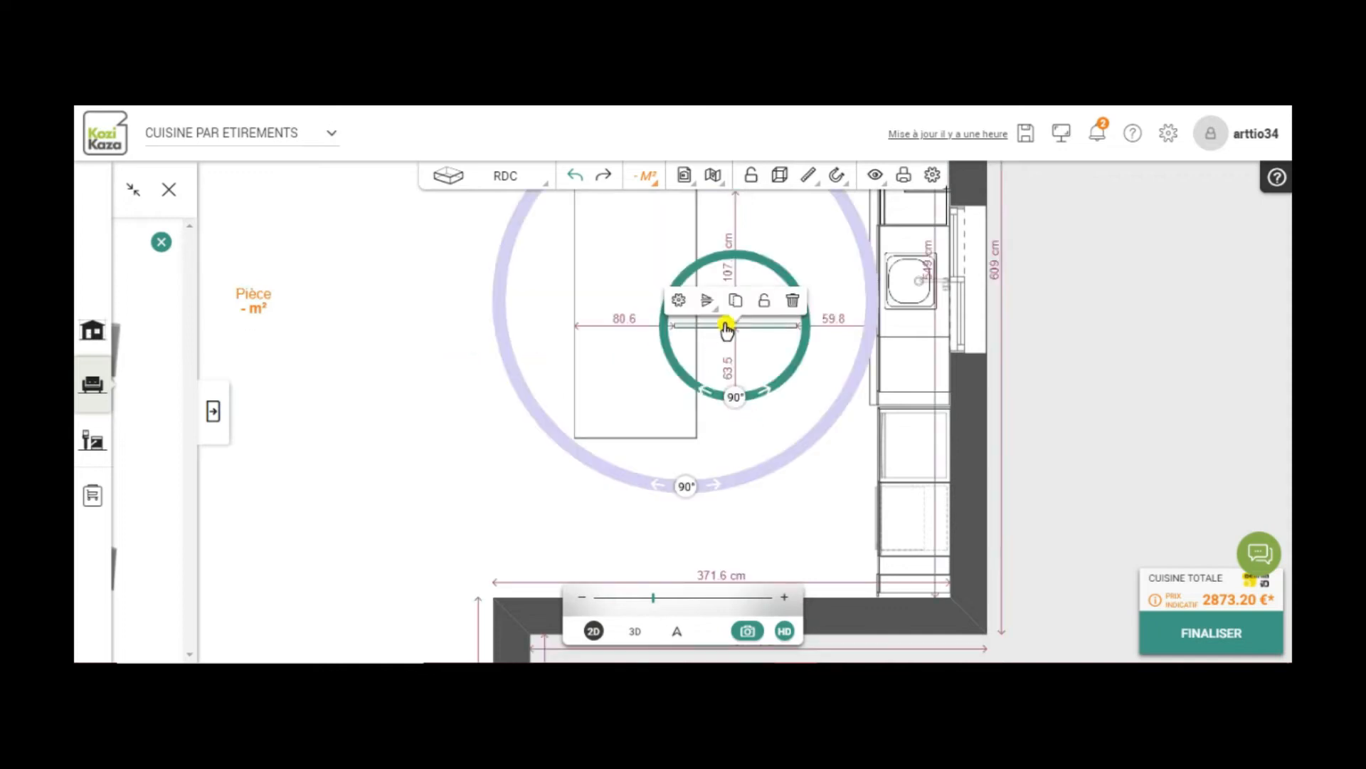
pyautogui.moveTo(716, 411); pyautogui.dragTo(697, 316, button='right')
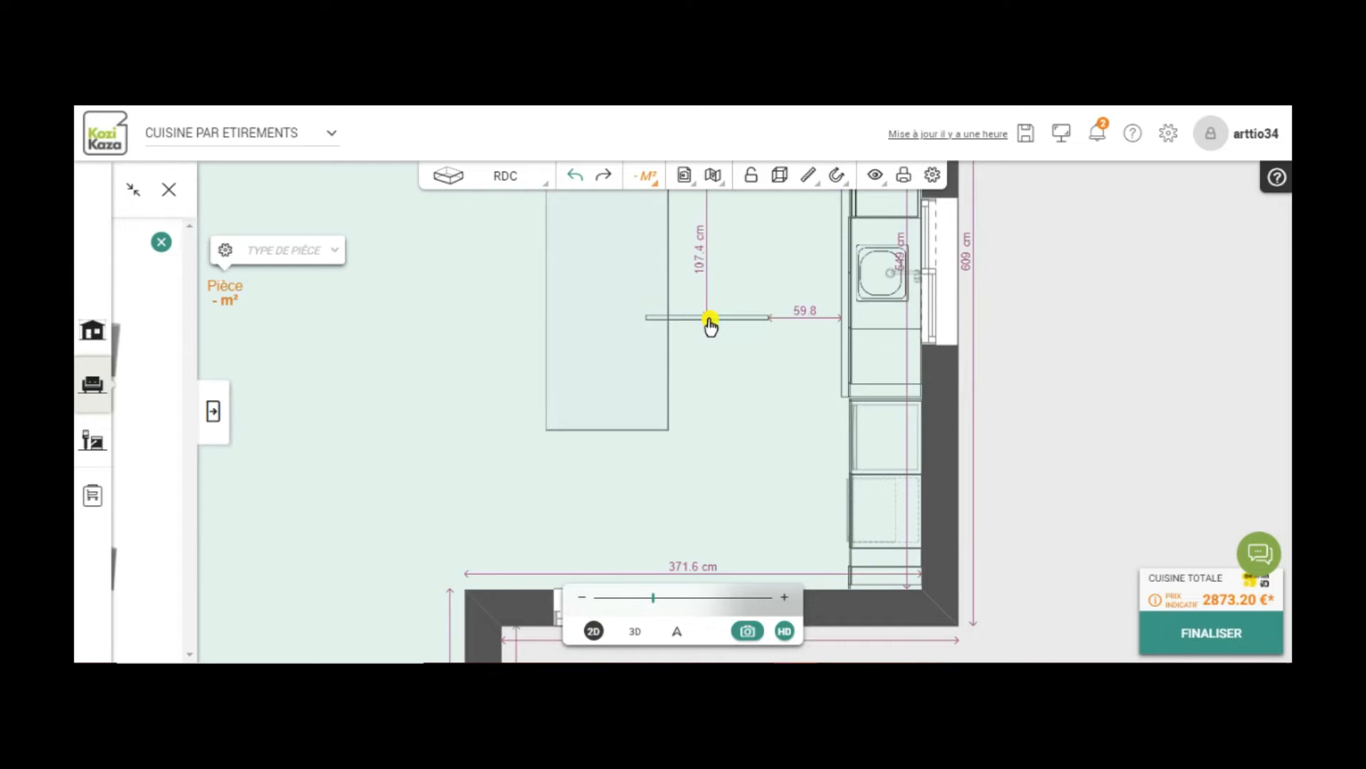
pyautogui.click(710, 323)
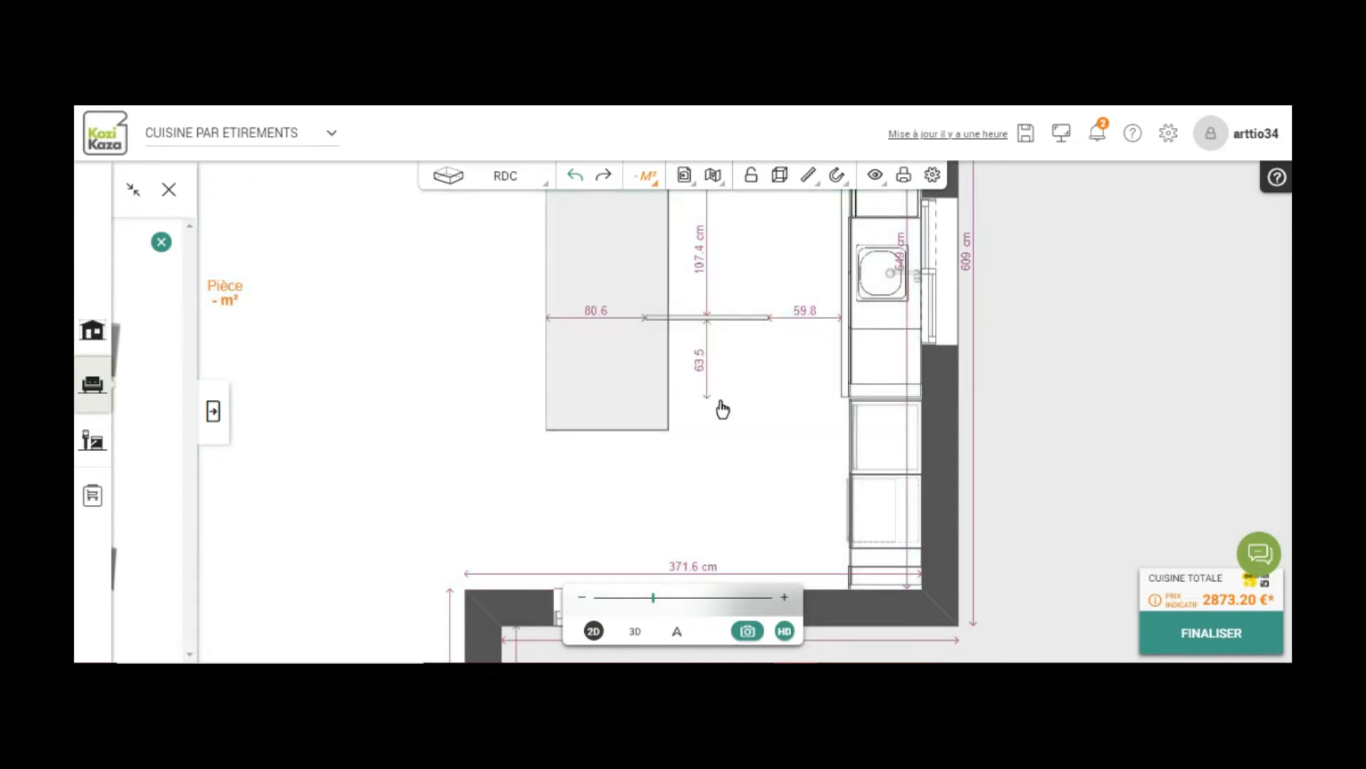
pyautogui.click(698, 320)
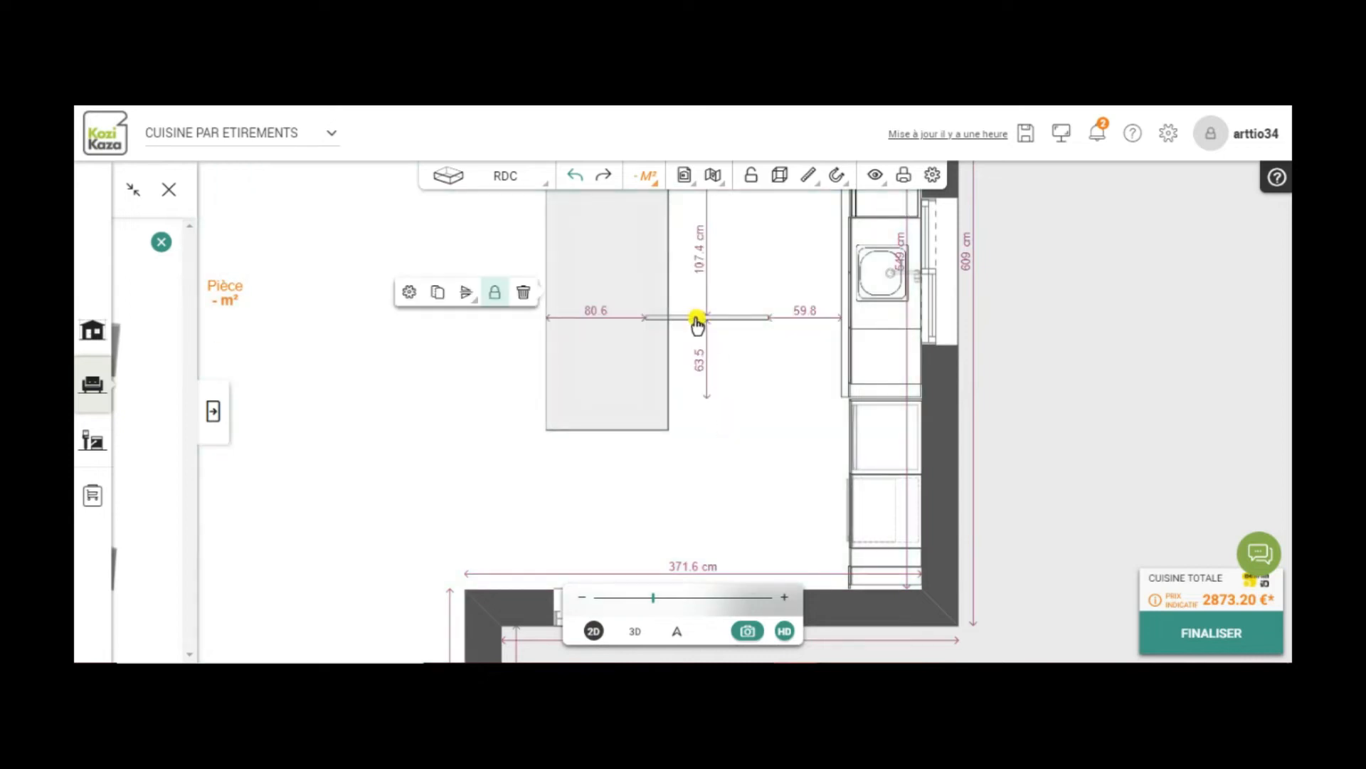
pyautogui.click(697, 322)
pyautogui.moveTo(698, 326); pyautogui.dragTo(561, 461)
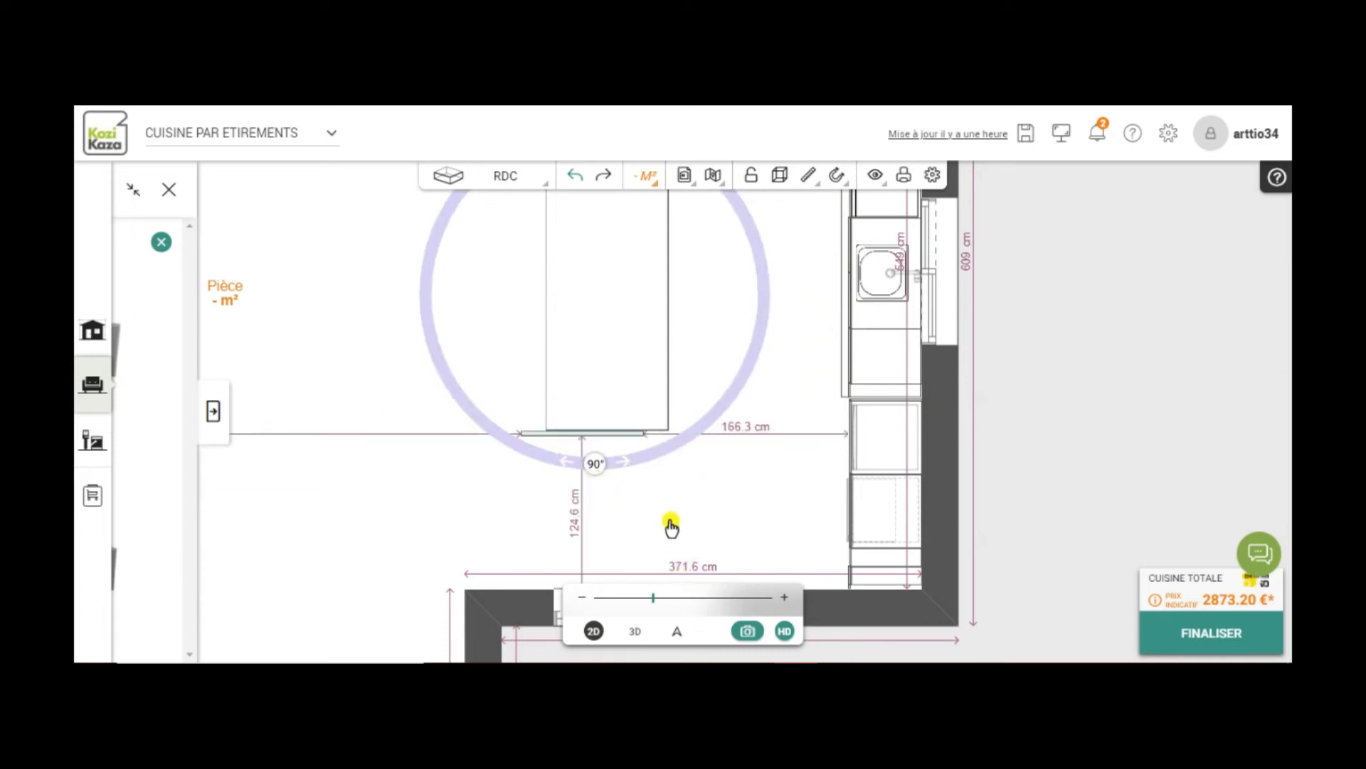
# - Shift the grouped island and end panel slightly, placing the panel about 122.5 cm from the lower wall and 166.7 cm from the cabinets
pyautogui.scroll(5, 669, 523)
pyautogui.click(546, 378)
pyautogui.moveTo(545, 377); pyautogui.dragTo(594, 379)
pyautogui.click(591, 380)
pyautogui.click(610, 449)
pyautogui.click(590, 384)
pyautogui.click(603, 388)
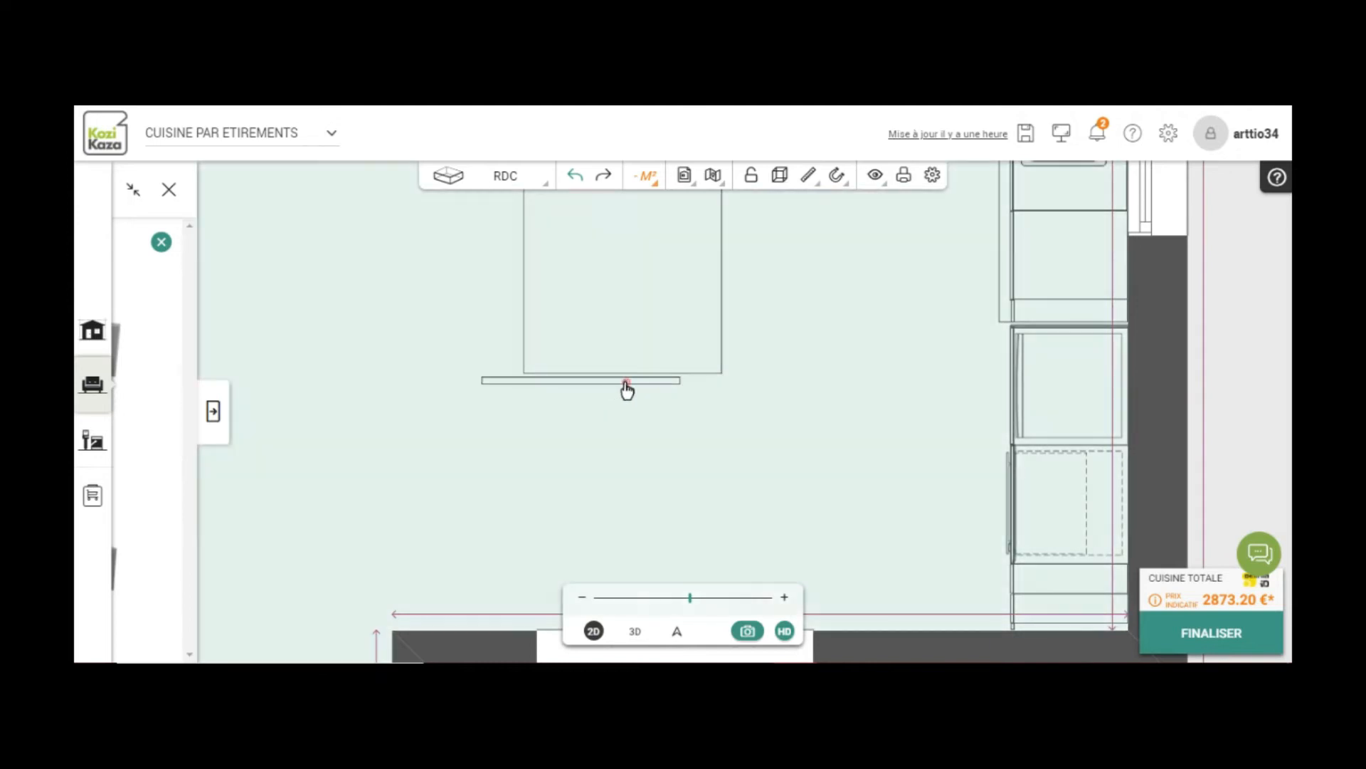
pyautogui.click(607, 385)
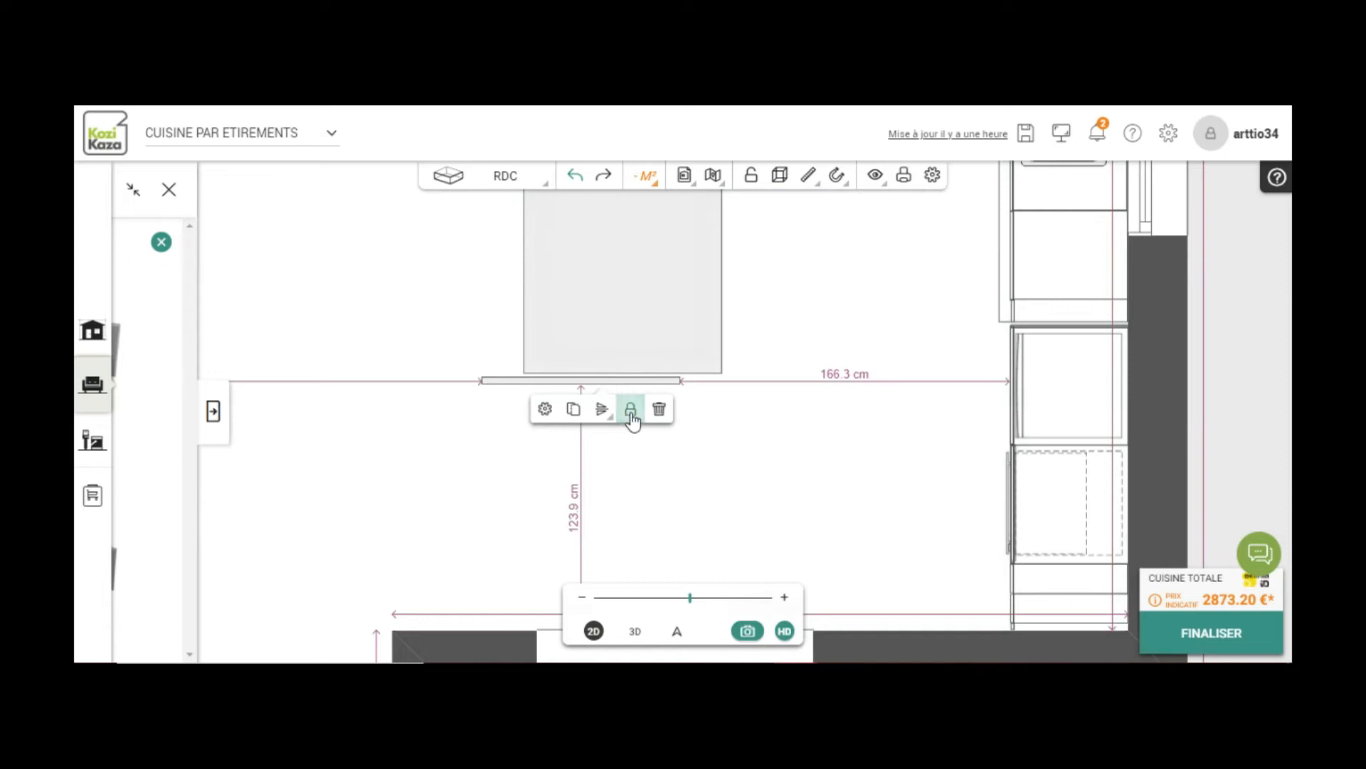
pyautogui.click(568, 383)
pyautogui.click(563, 388)
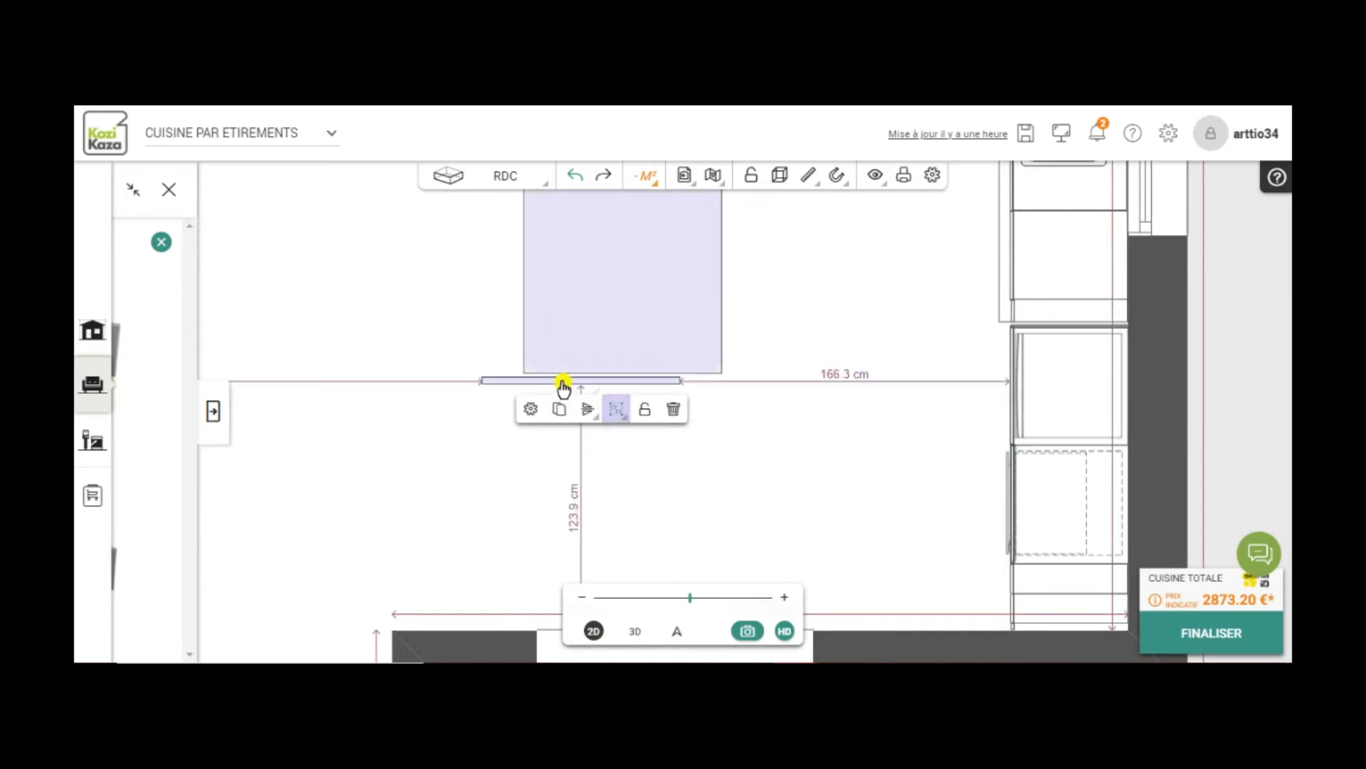
pyautogui.moveTo(578, 388)
pyautogui.mouseDown()
pyautogui.moveTo(610, 391)
pyautogui.moveTo(563, 392)
pyautogui.mouseUp()
pyautogui.click(769, 471)
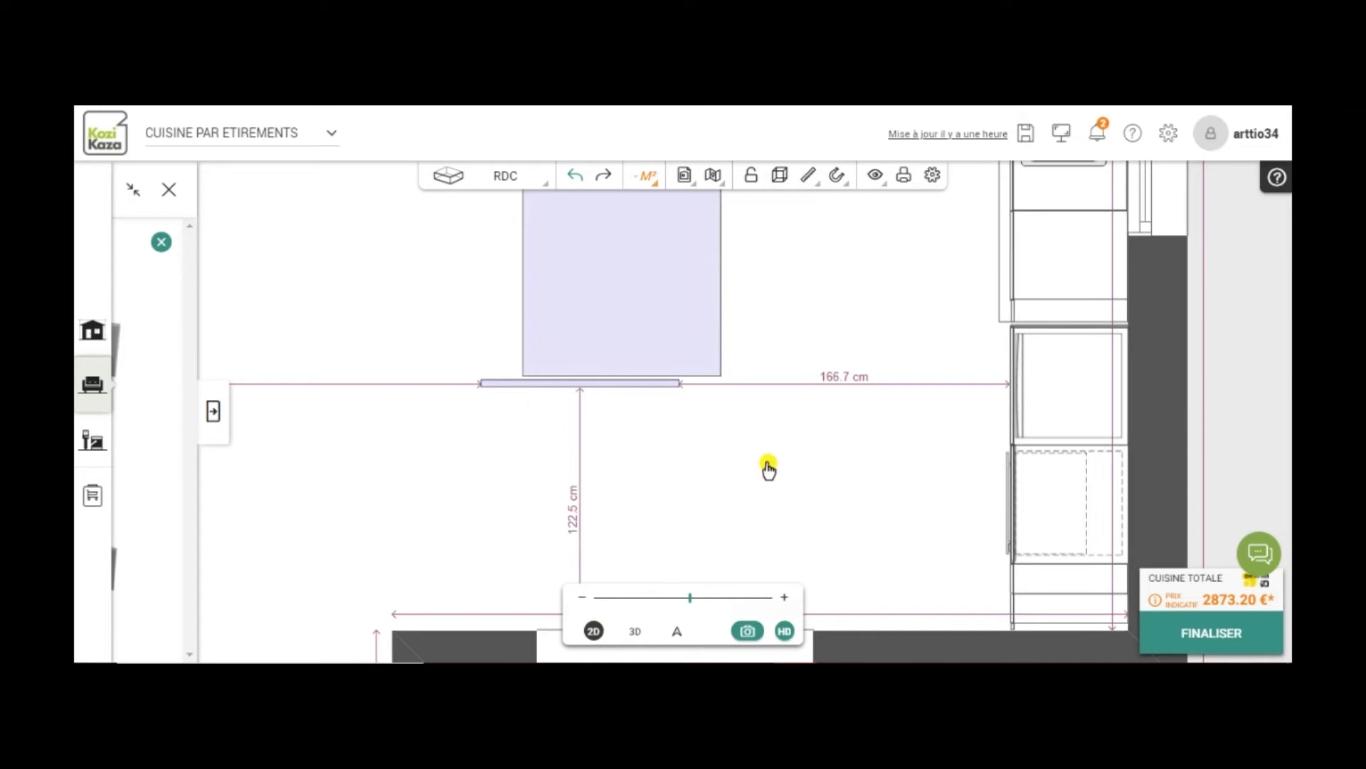
# - Inspect the island group and its offset end panel in the plan, checking the selection of the group and its elements
pyautogui.scroll(-2, 759, 467)
pyautogui.scroll(-3, 763, 314)
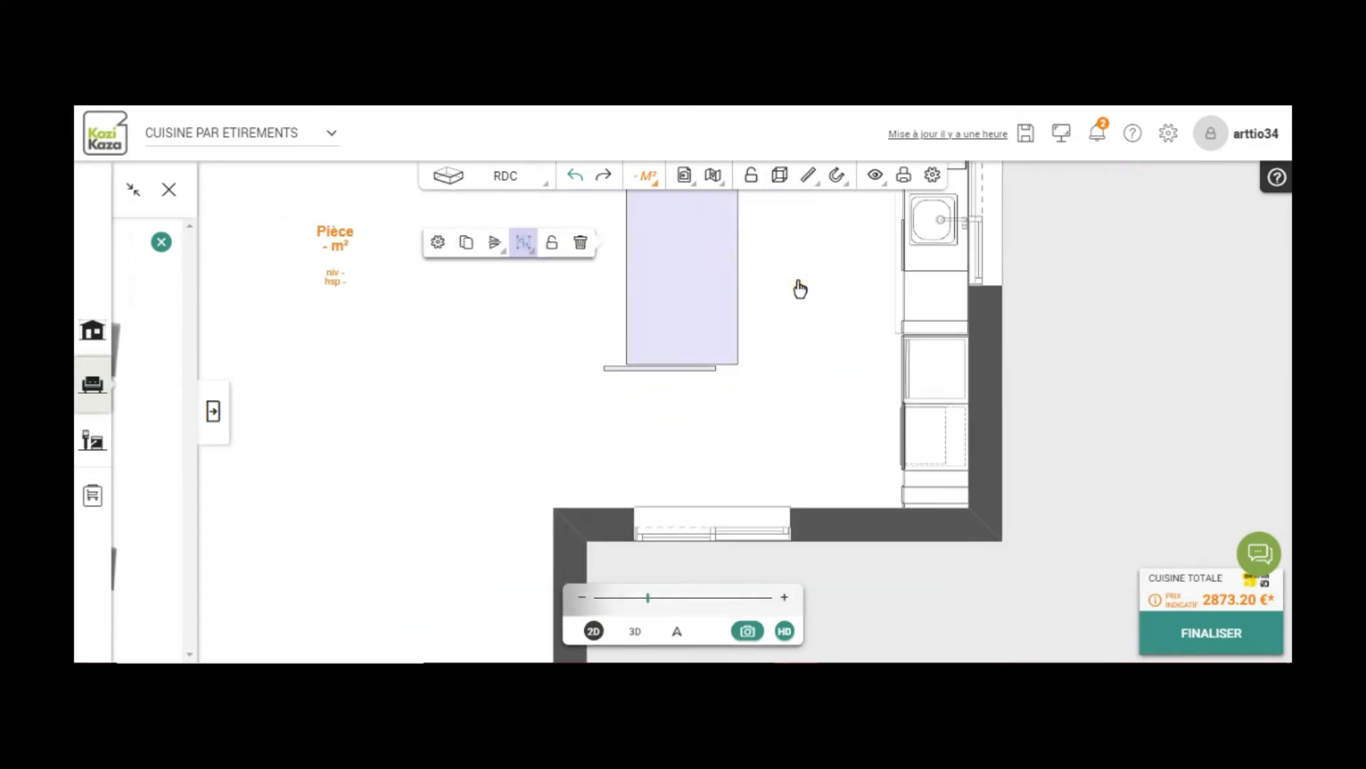
pyautogui.click(786, 305)
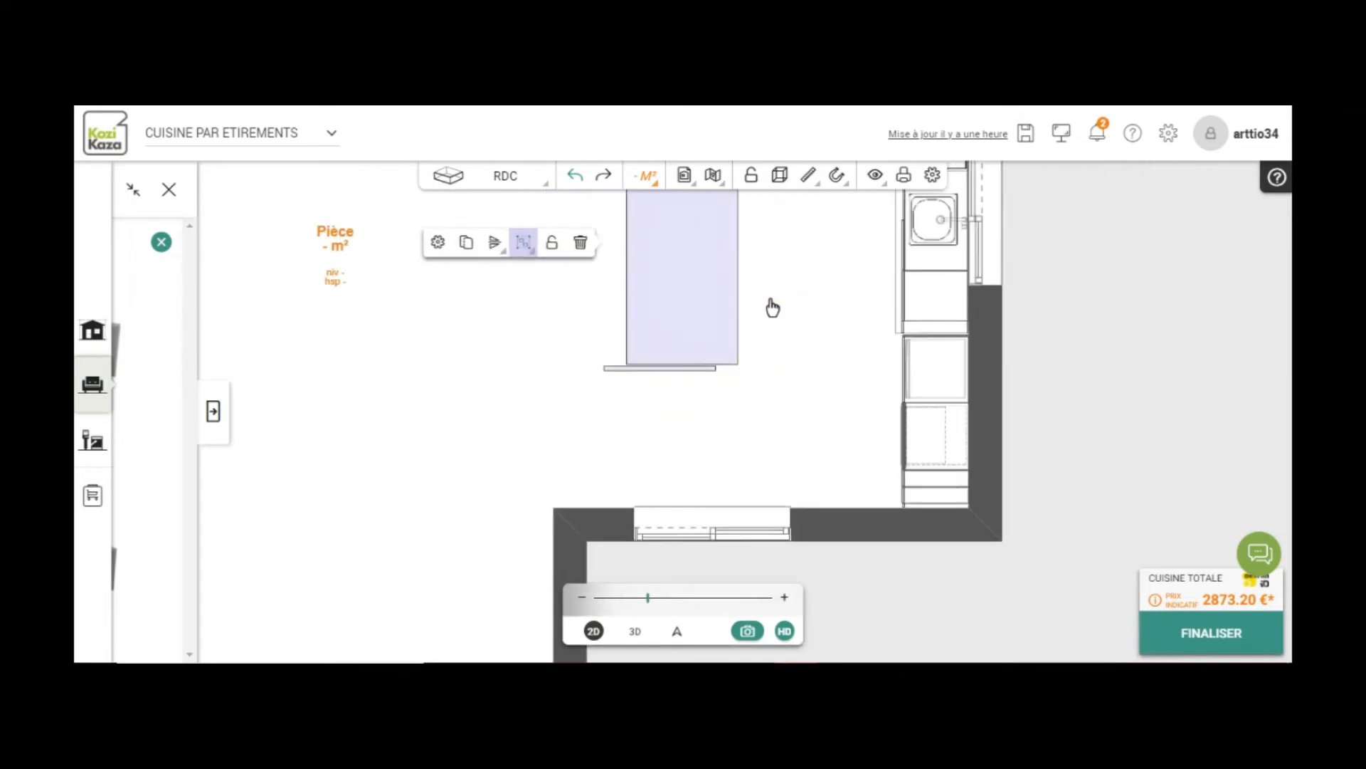
pyautogui.click(753, 345)
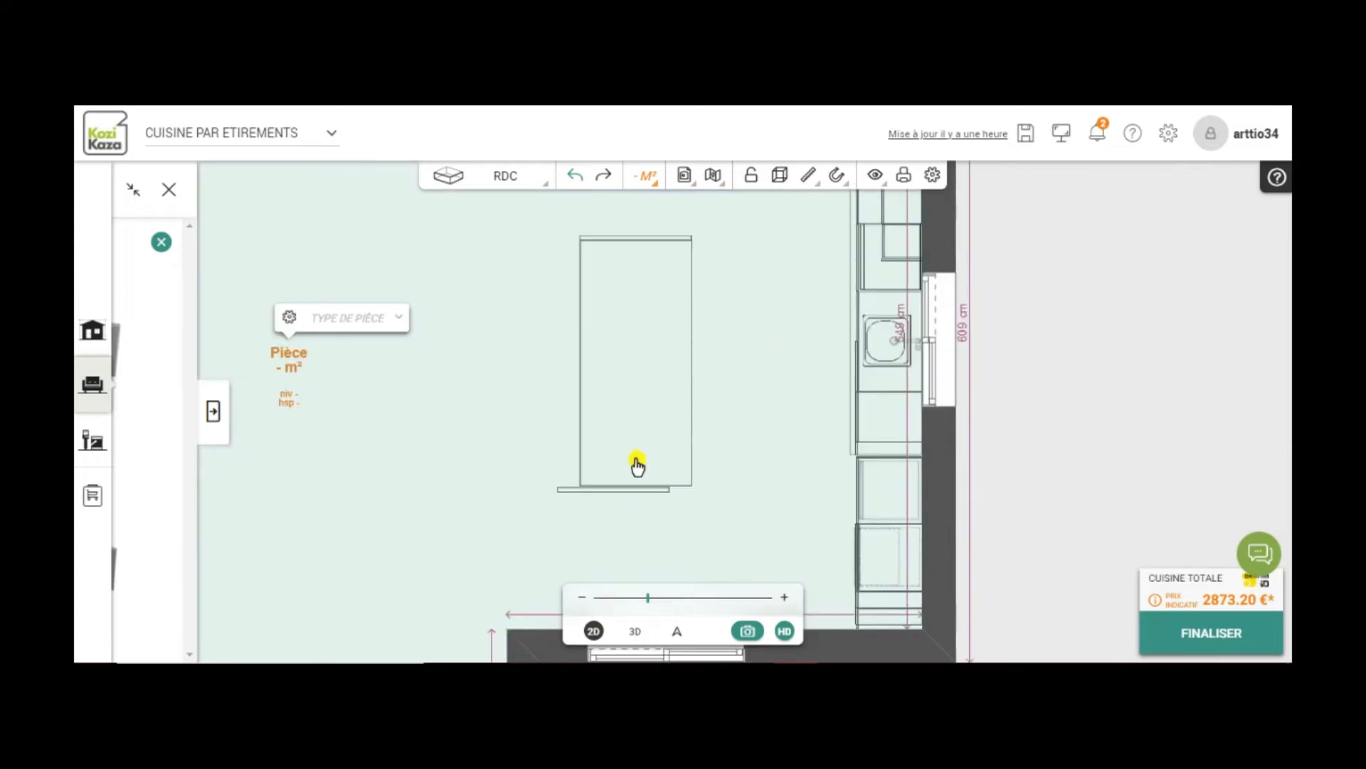
pyautogui.click(648, 488)
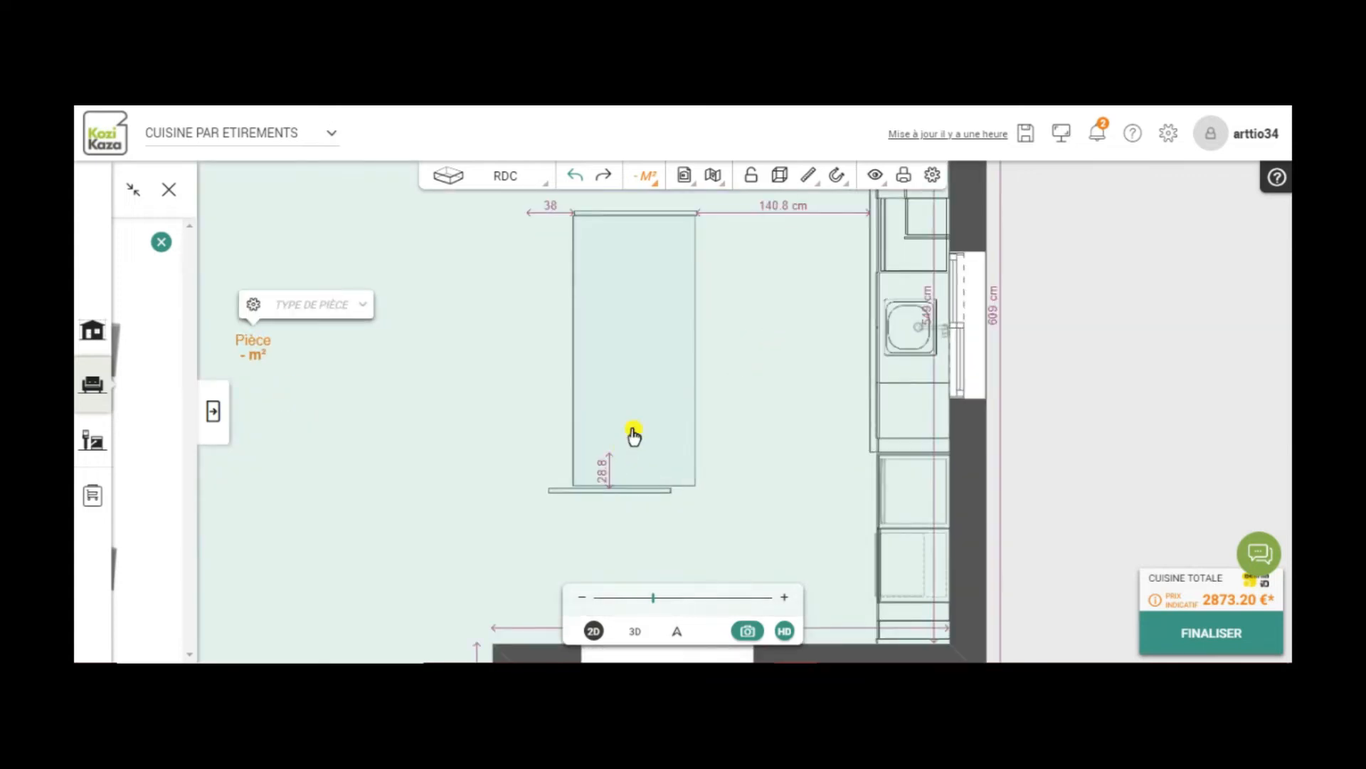
pyautogui.click(632, 433)
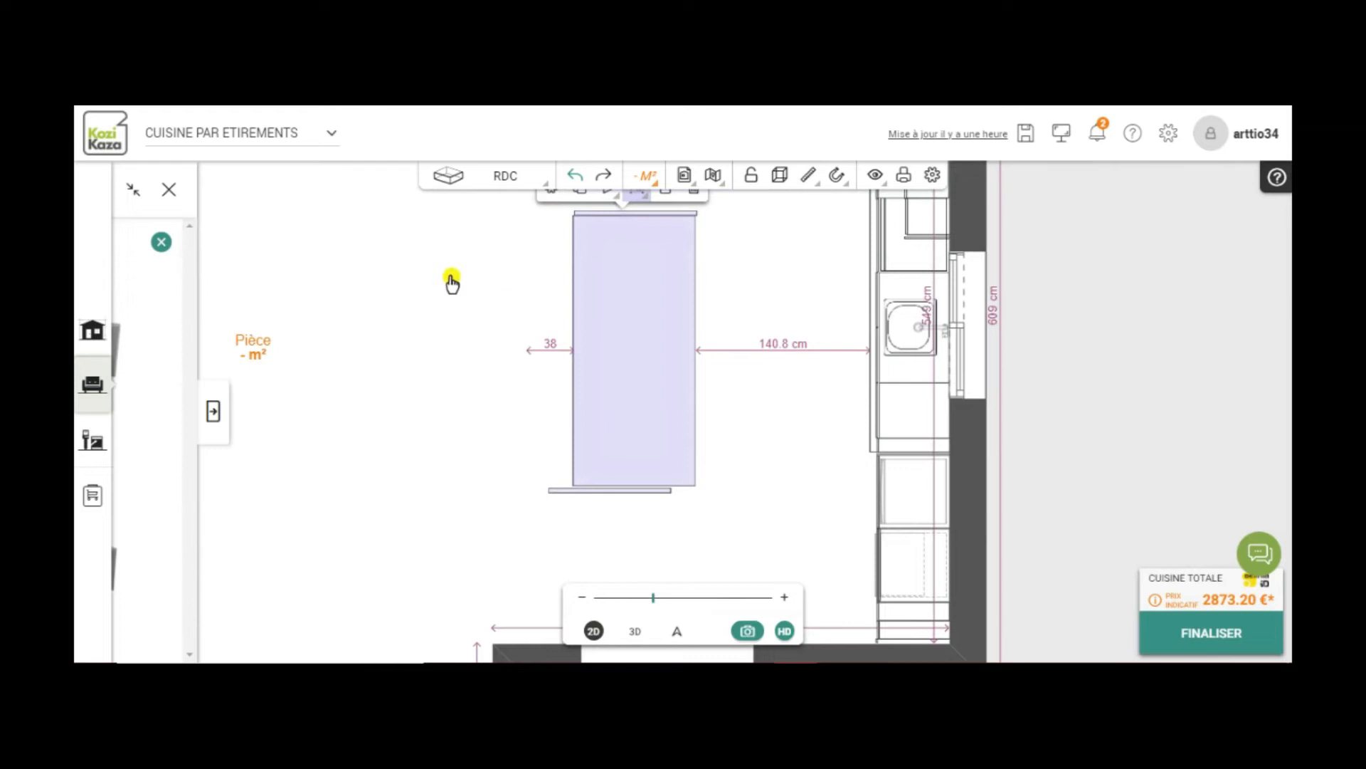
pyautogui.click(452, 283)
pyautogui.click(454, 287)
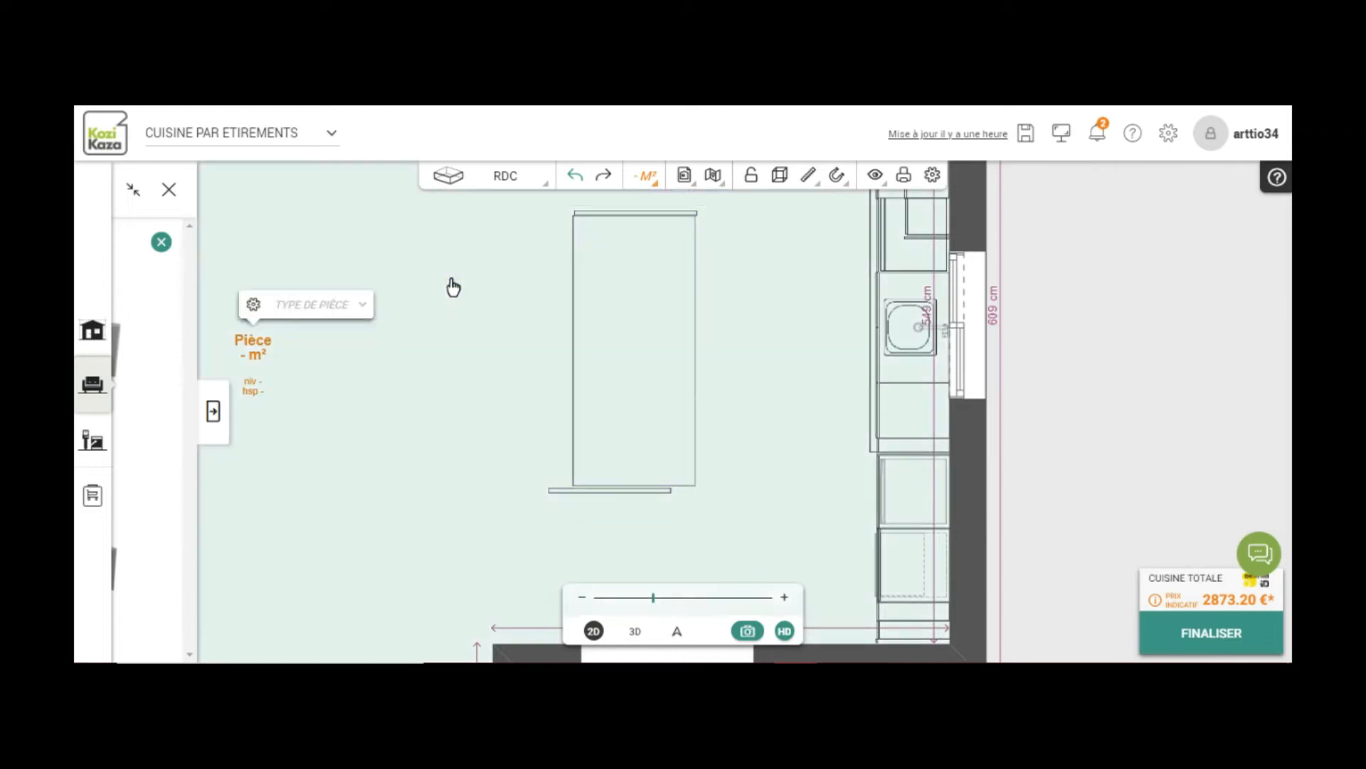
pyautogui.moveTo(442, 341); pyautogui.dragTo(434, 420)
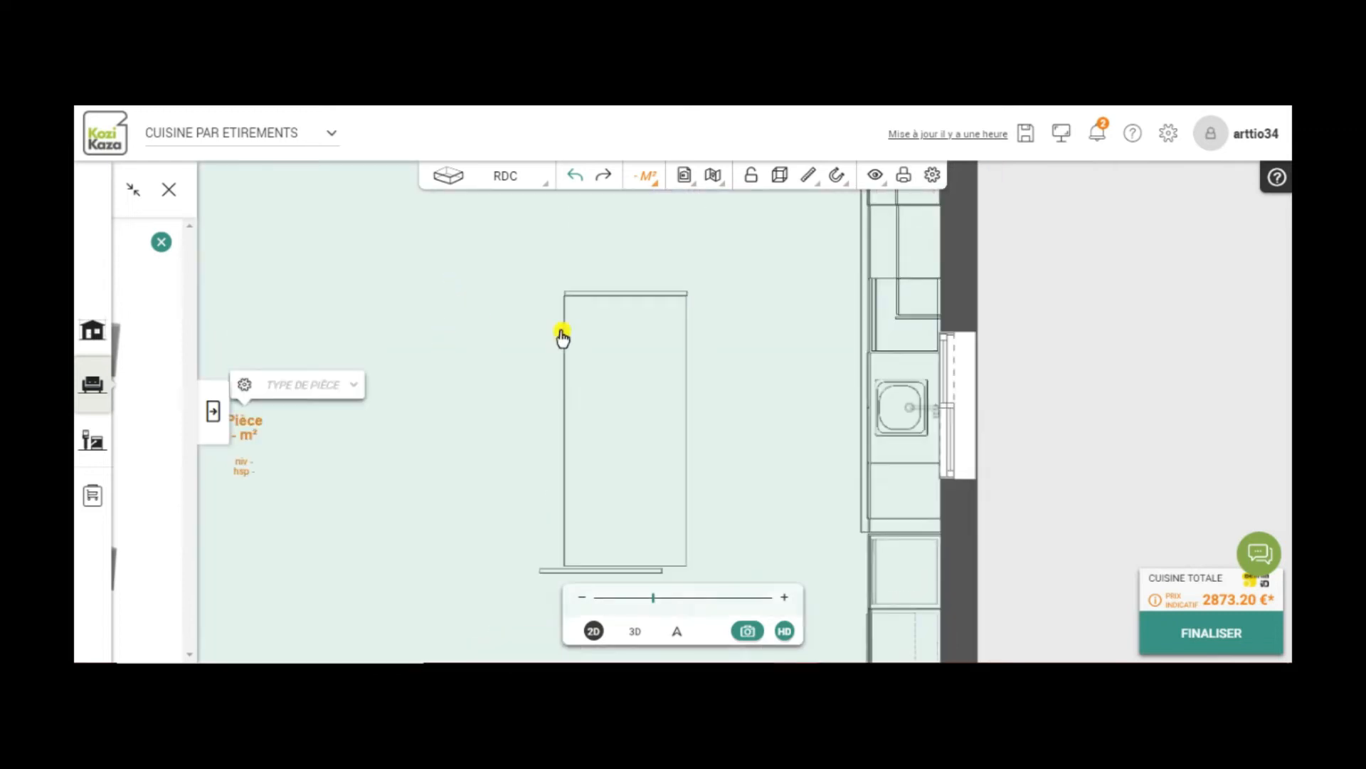
pyautogui.click(638, 340)
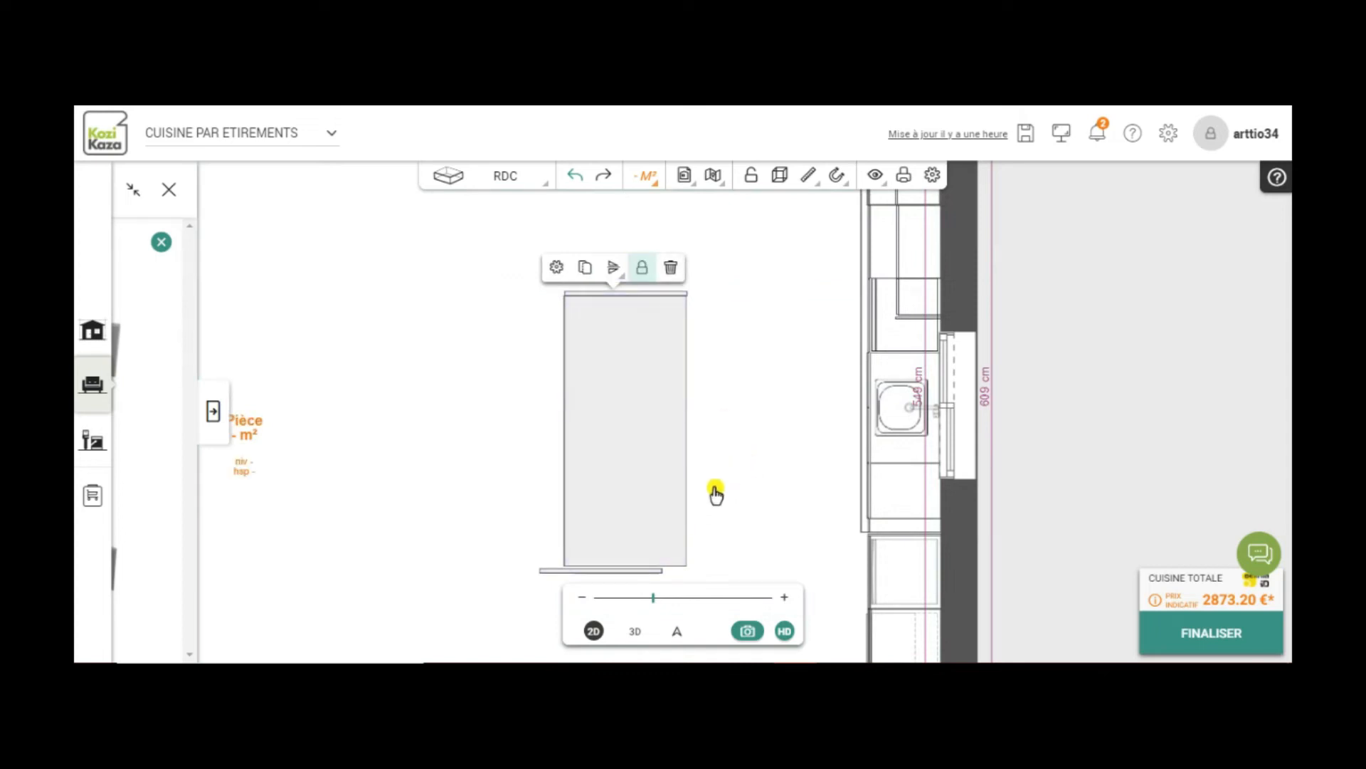
pyautogui.click(613, 397)
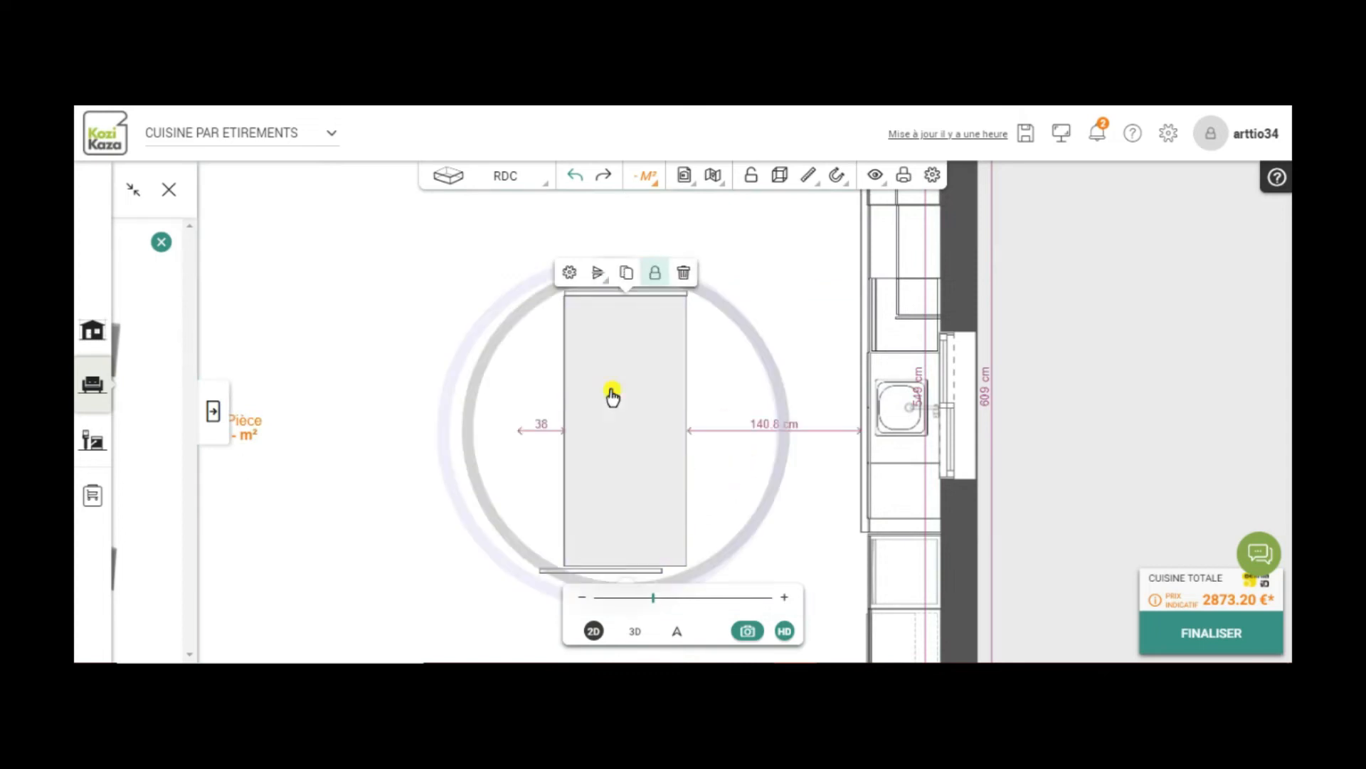
pyautogui.click(414, 420)
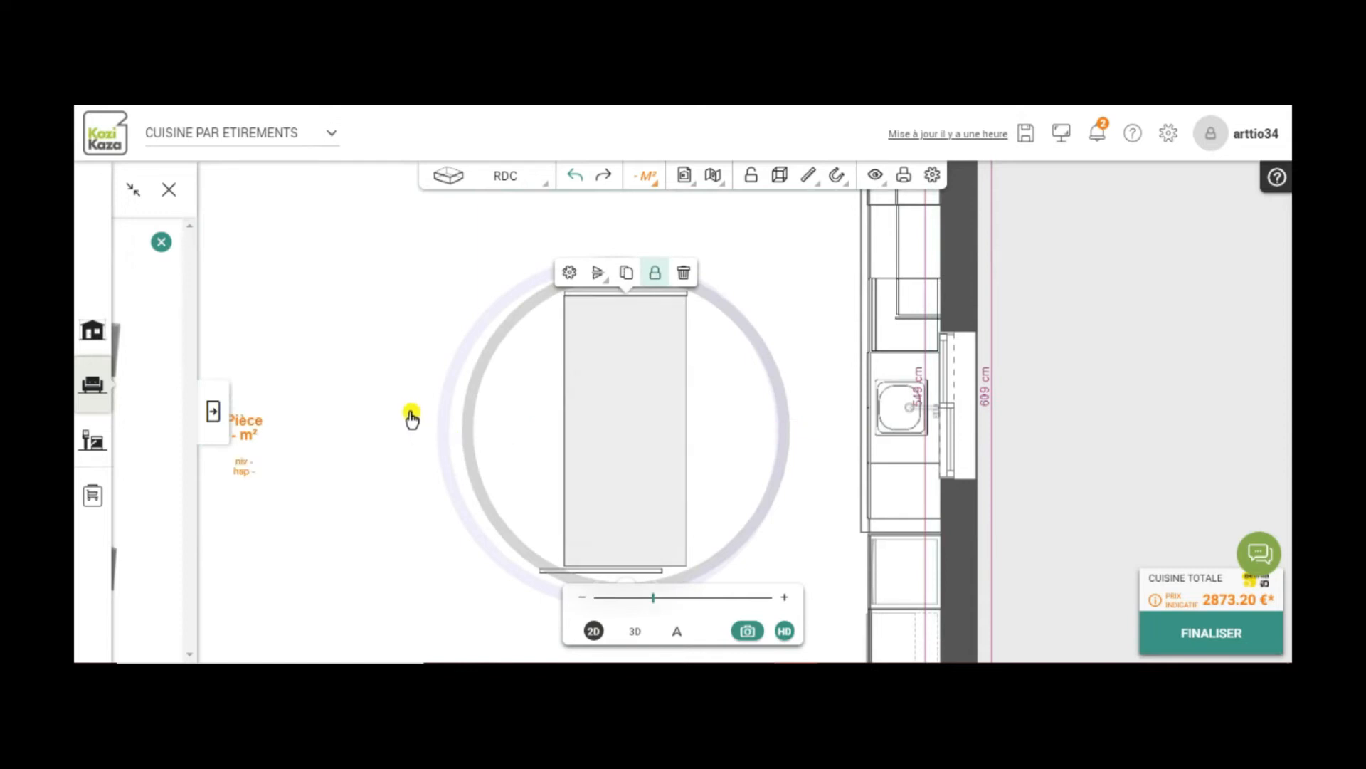
pyautogui.scroll(-2, 412, 419)
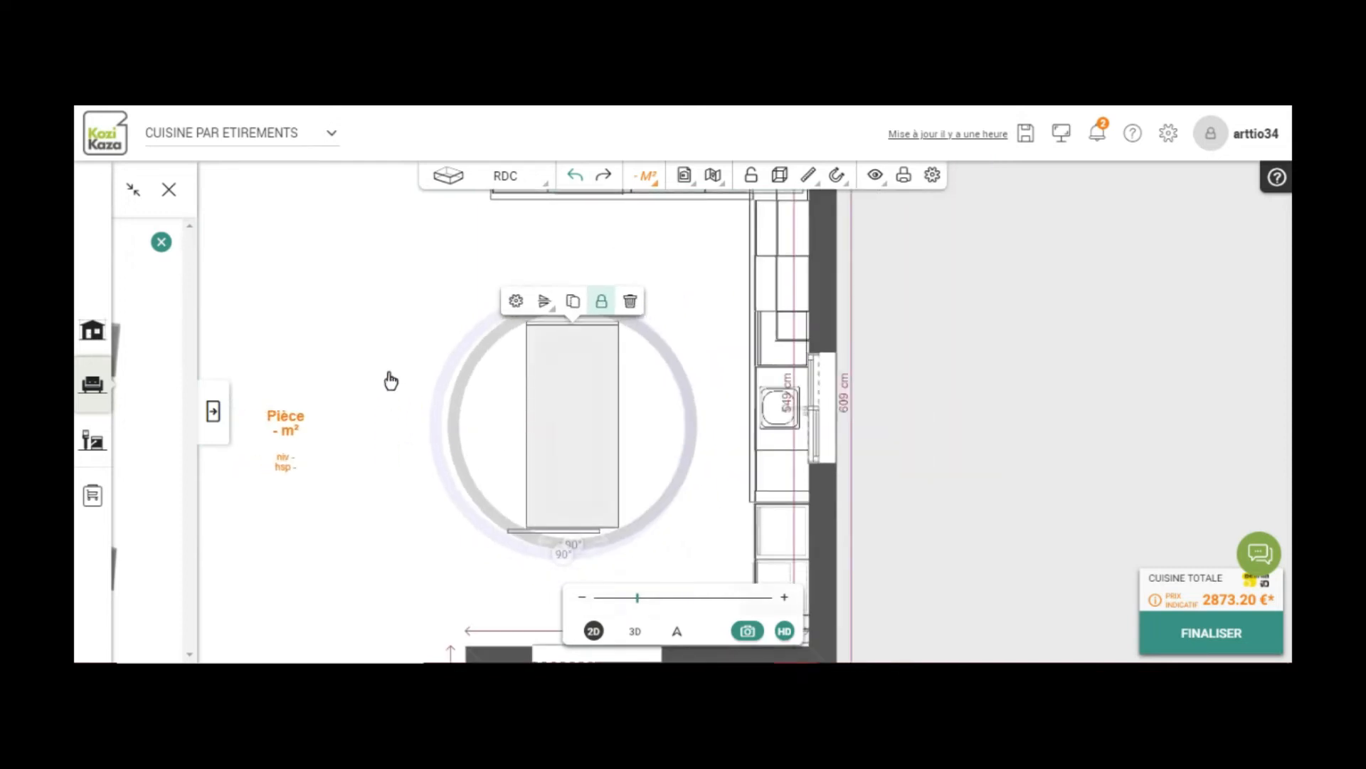
pyautogui.click(729, 463)
pyautogui.click(955, 435)
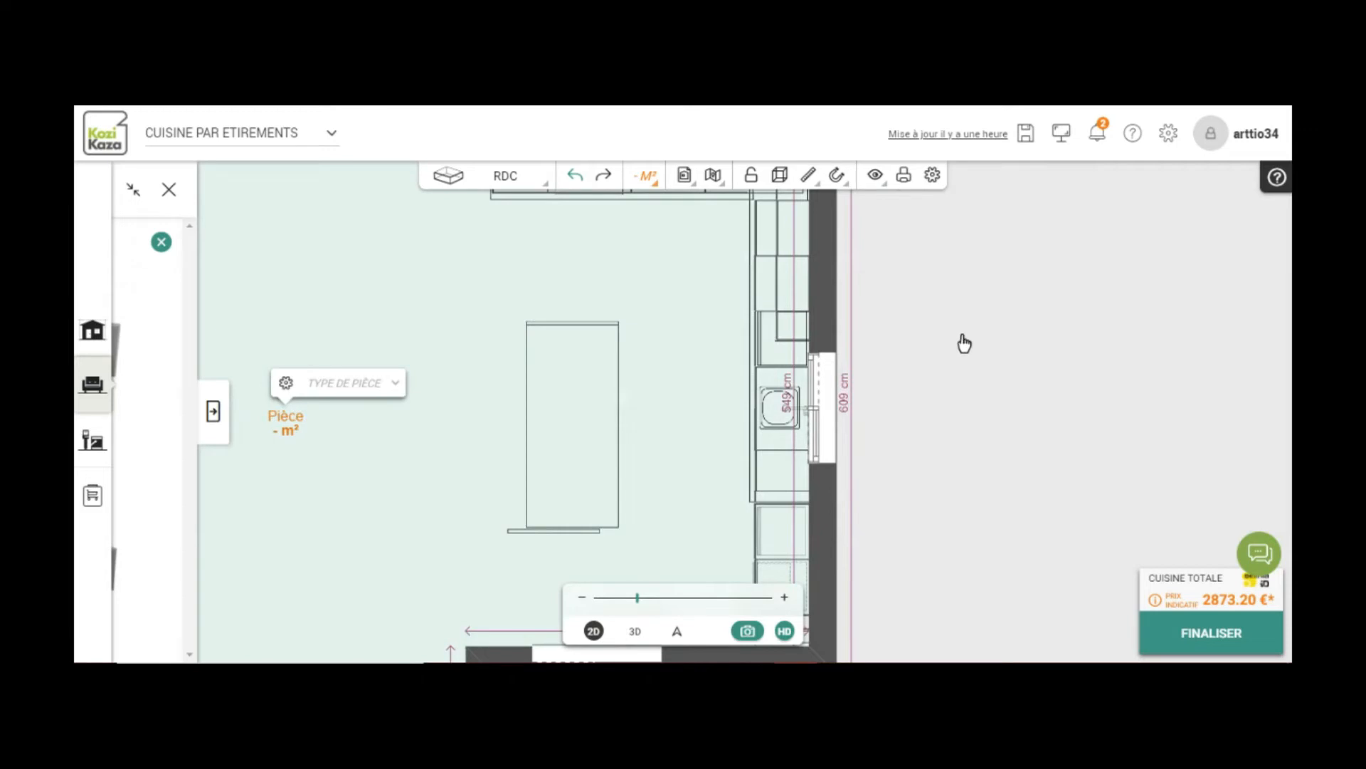
pyautogui.moveTo(964, 344); pyautogui.dragTo(980, 293)
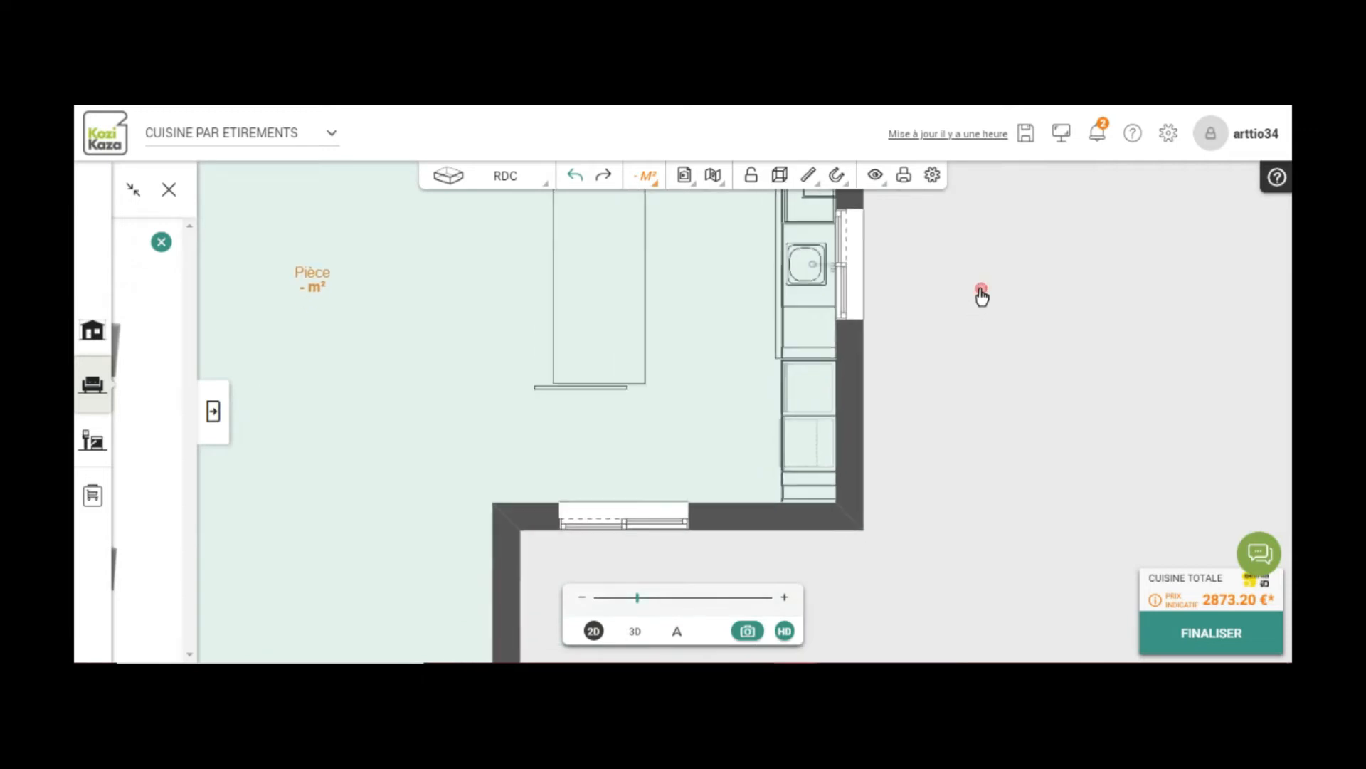
# - Select the individual panel at the island's lower end and unlock it
pyautogui.click(583, 389)
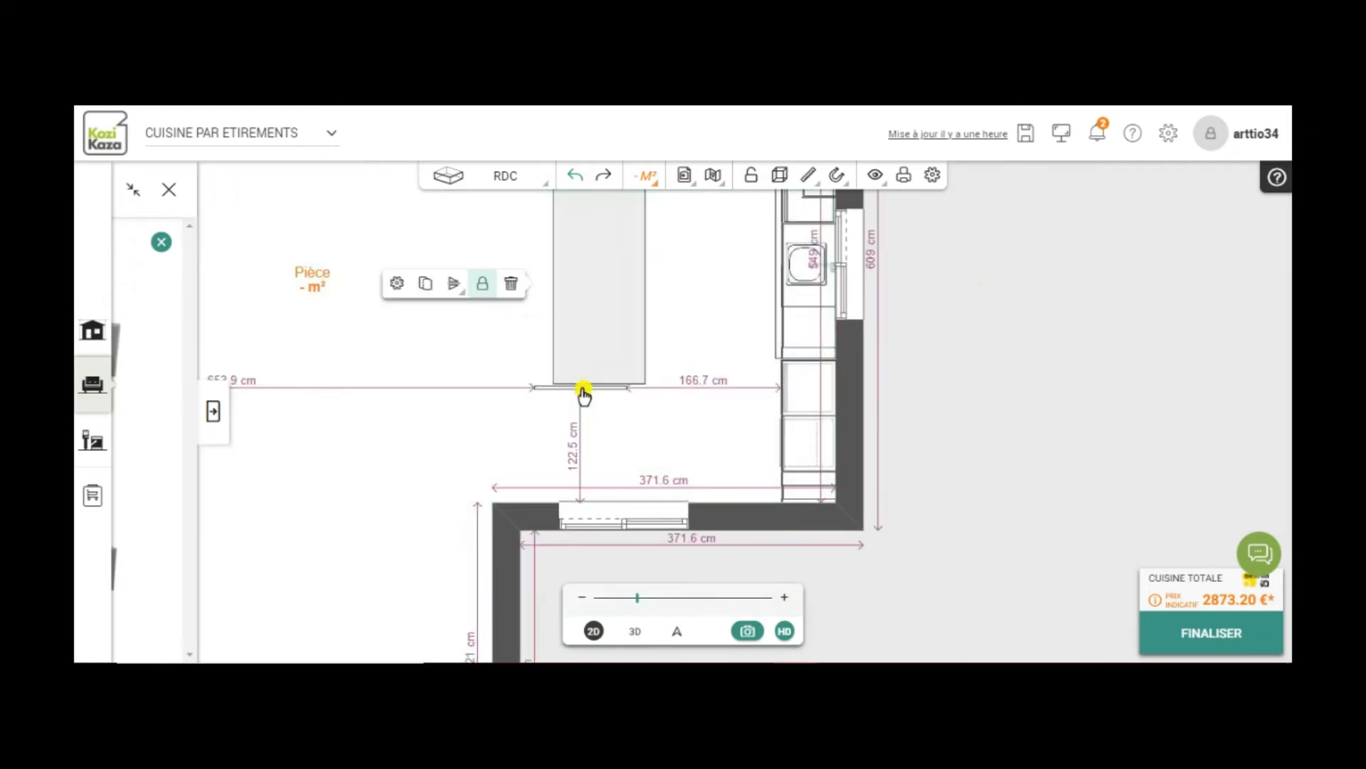
pyautogui.moveTo(582, 389); pyautogui.dragTo(594, 389)
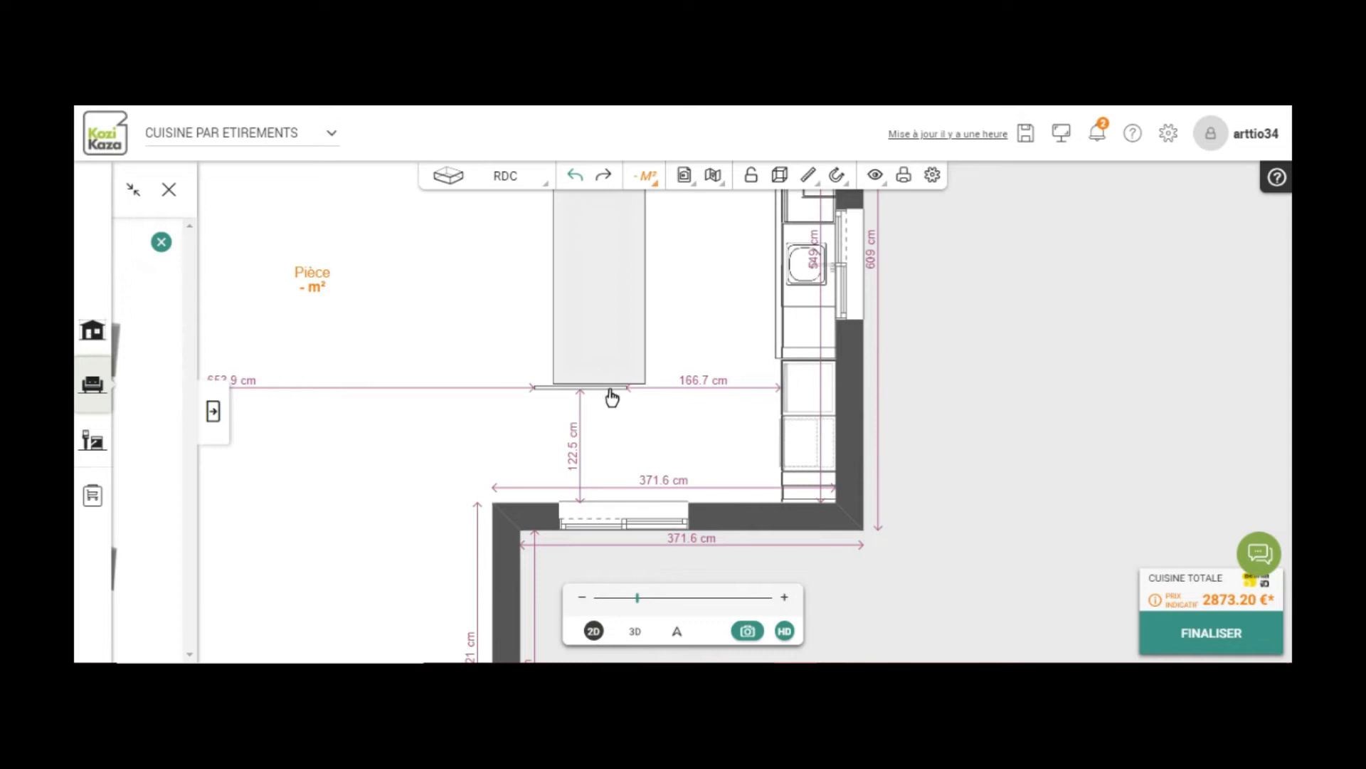
pyautogui.click(601, 390)
pyautogui.click(600, 391)
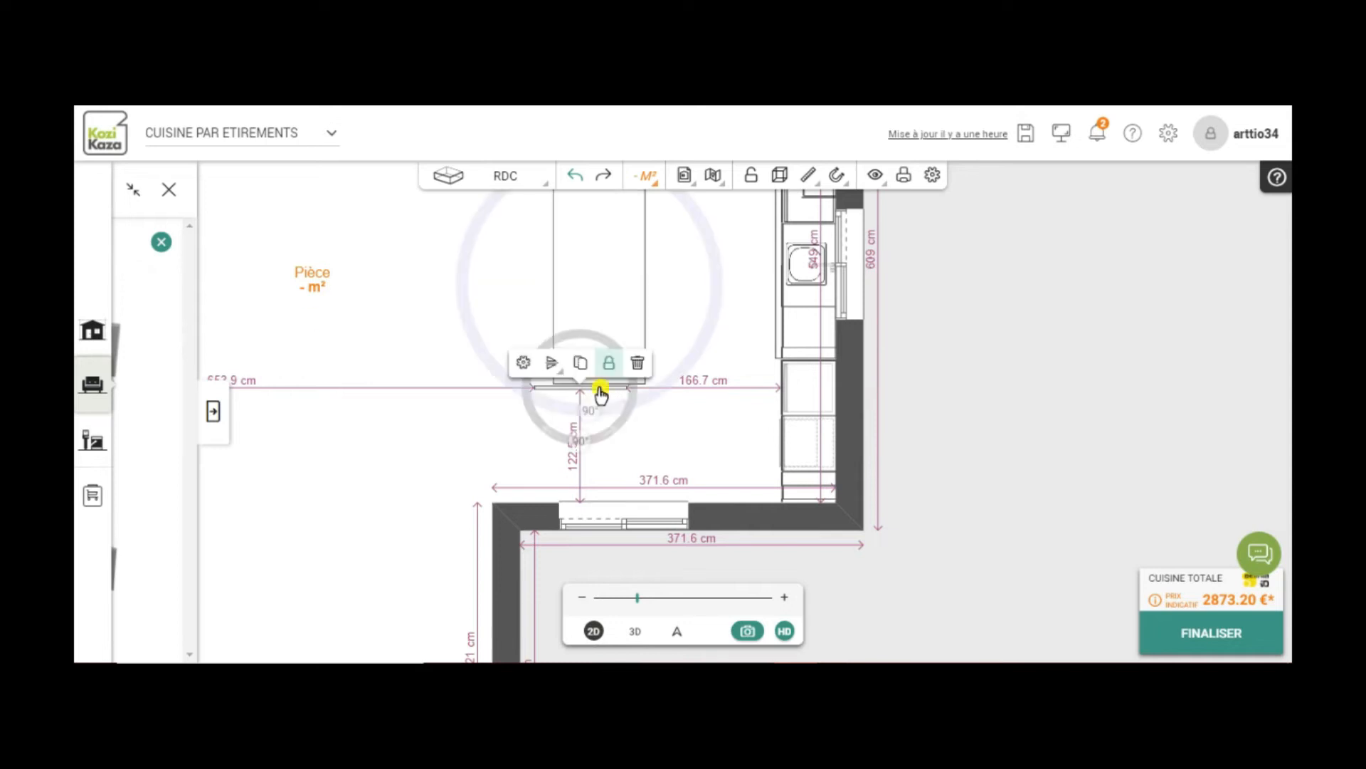
pyautogui.click(608, 364)
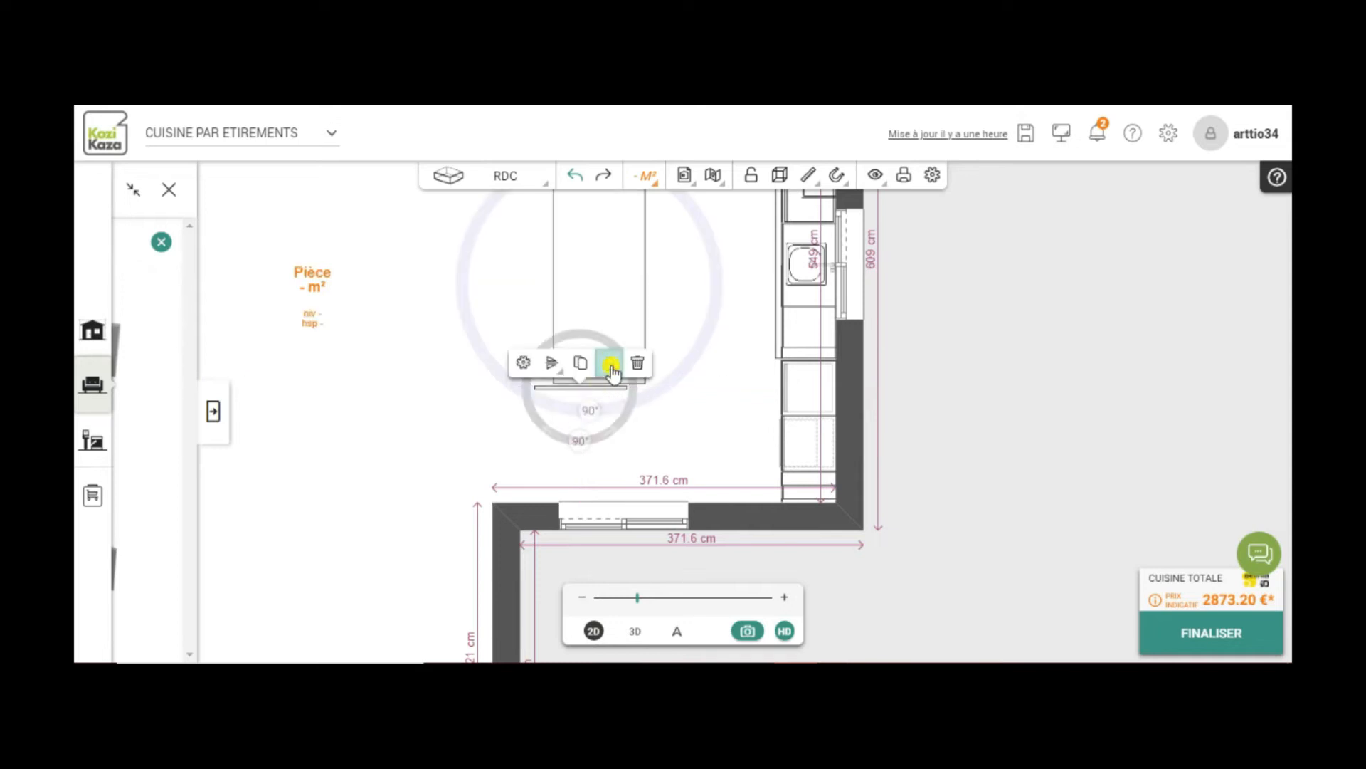
pyautogui.click(609, 365)
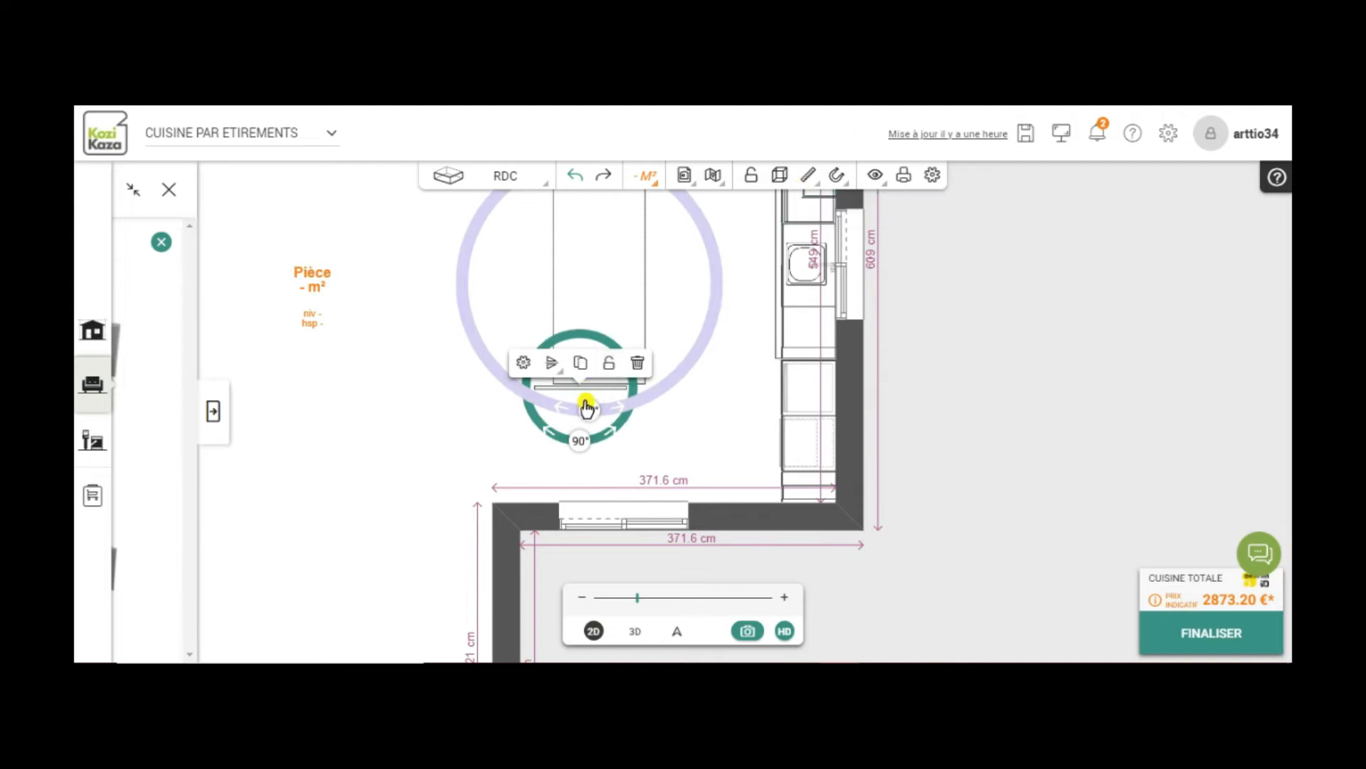
pyautogui.scroll(3, 587, 400)
pyautogui.scroll(6, 587, 402)
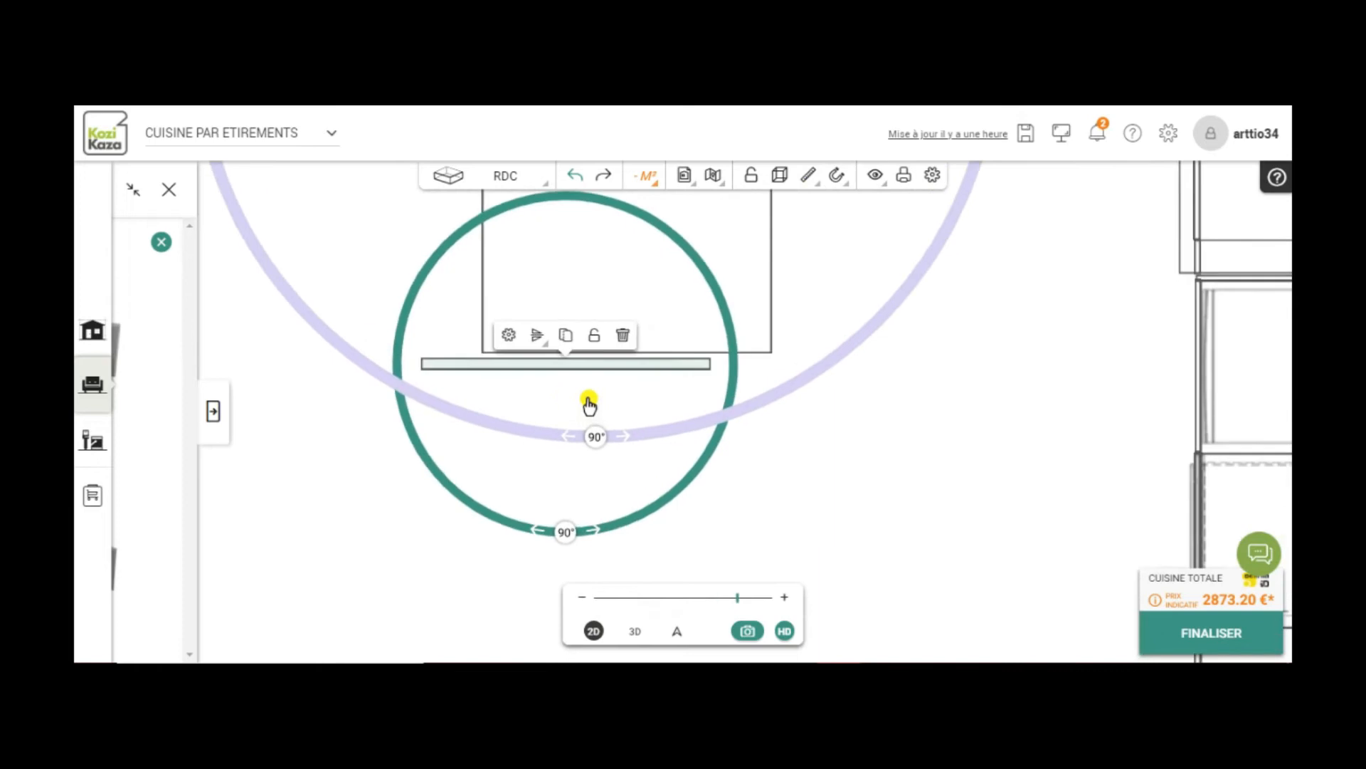
# - Align the individual end panel flush against the island's lower end, matching the island's full width
pyautogui.scroll(1, 583, 369)
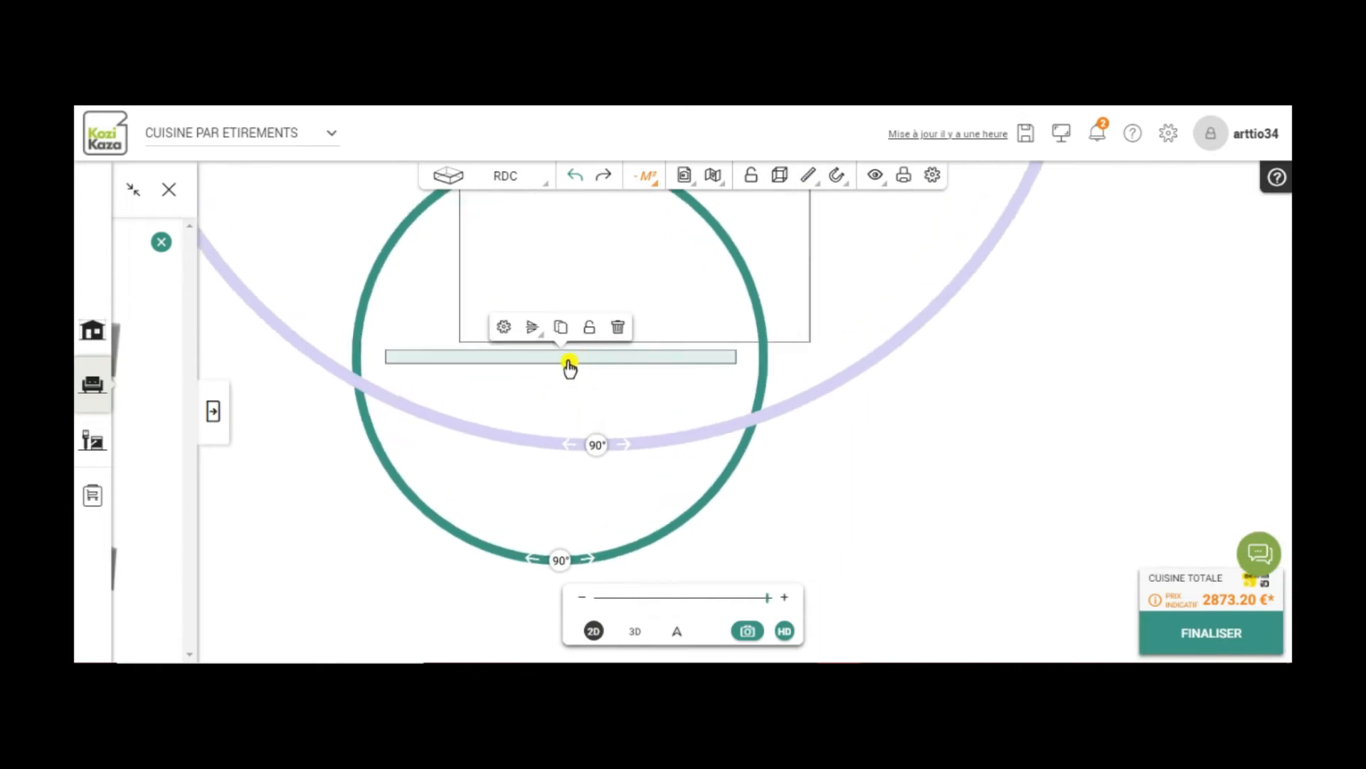
pyautogui.scroll(1, 567, 367)
pyautogui.moveTo(567, 367); pyautogui.dragTo(639, 360)
pyautogui.click(661, 326)
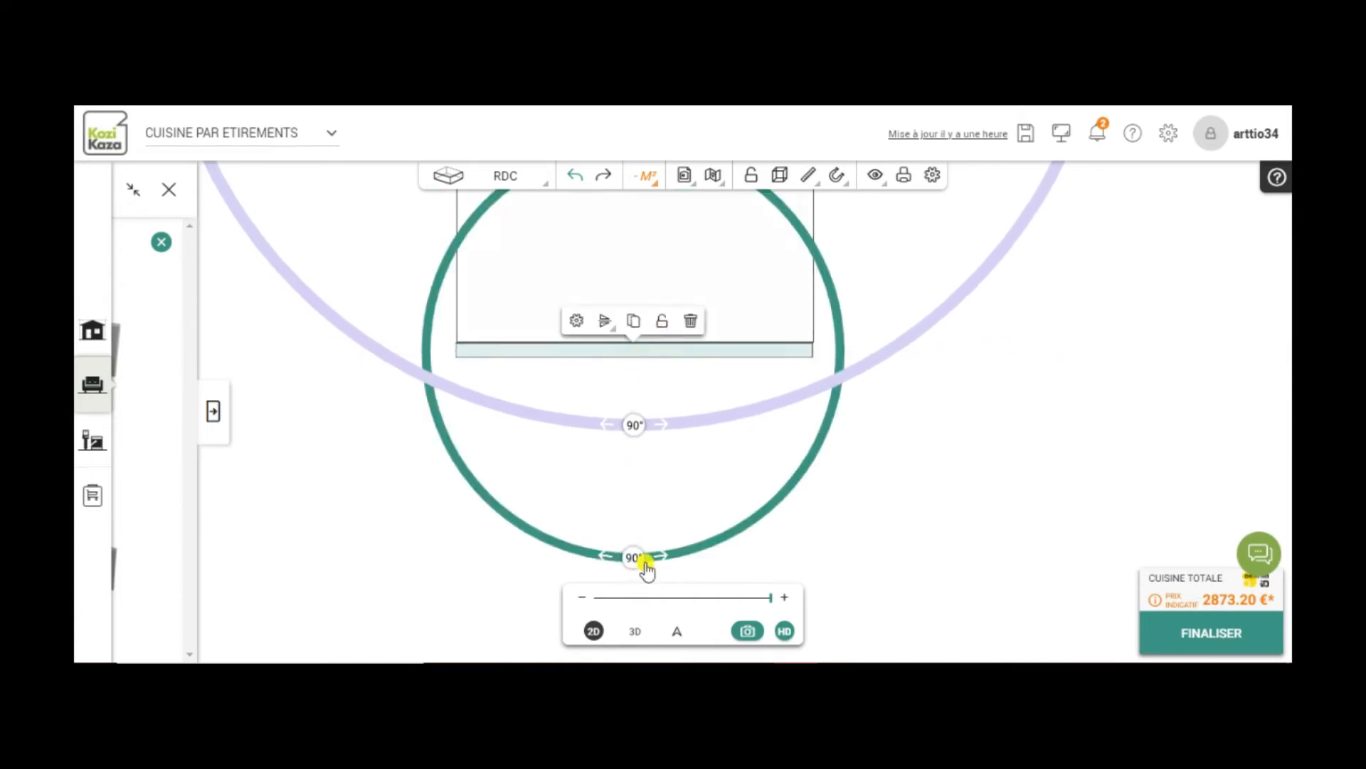
# - Switch to the 3D view and inspect the fitted end panel and the whole island from several angles
pyautogui.click(640, 638)
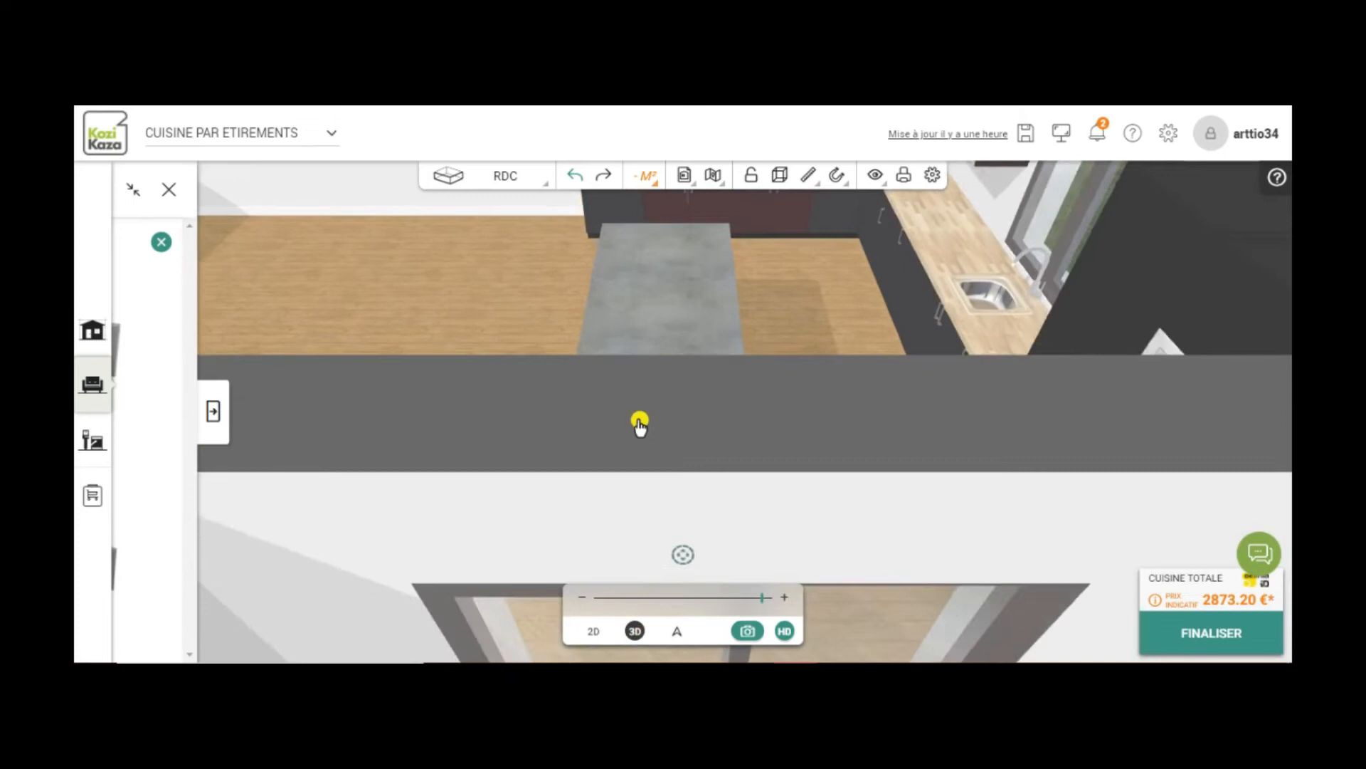
pyautogui.moveTo(418, 337); pyautogui.dragTo(699, 409)
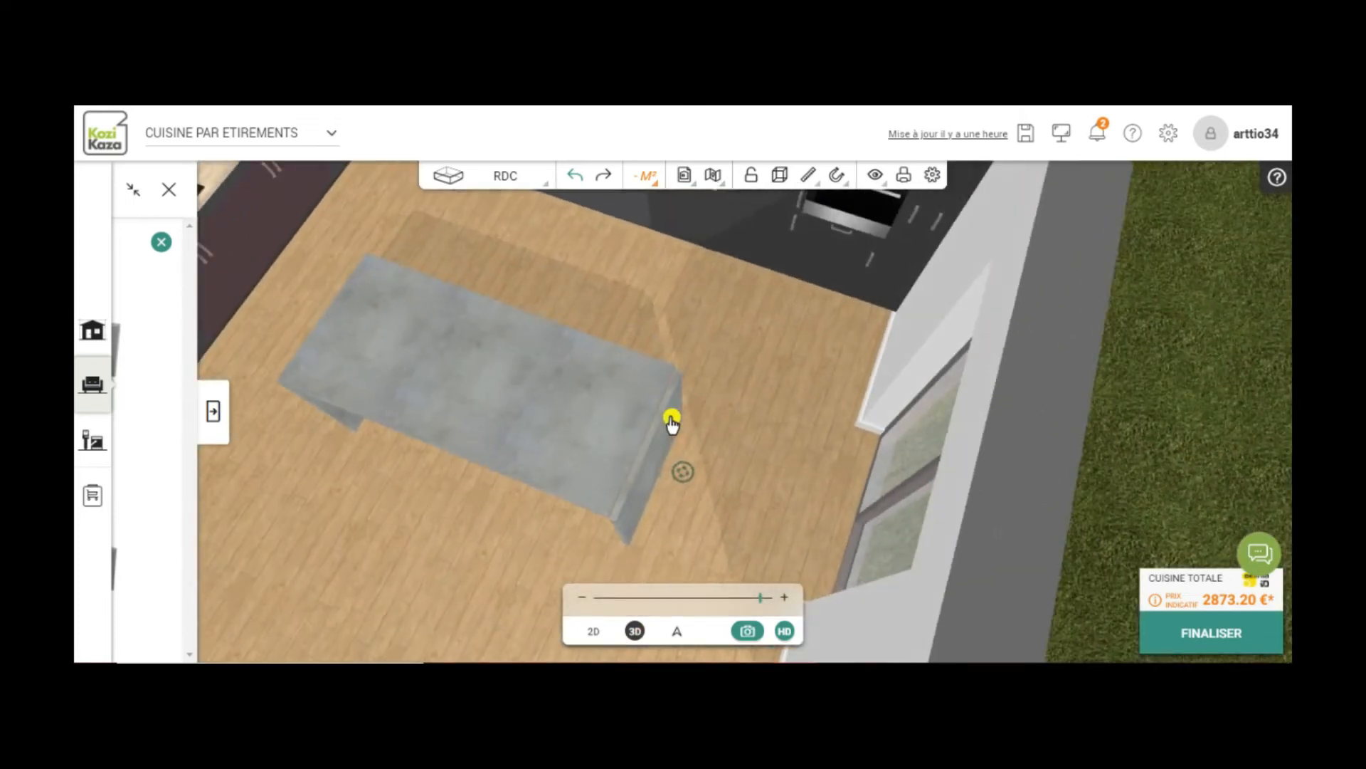
pyautogui.scroll(3, 672, 421)
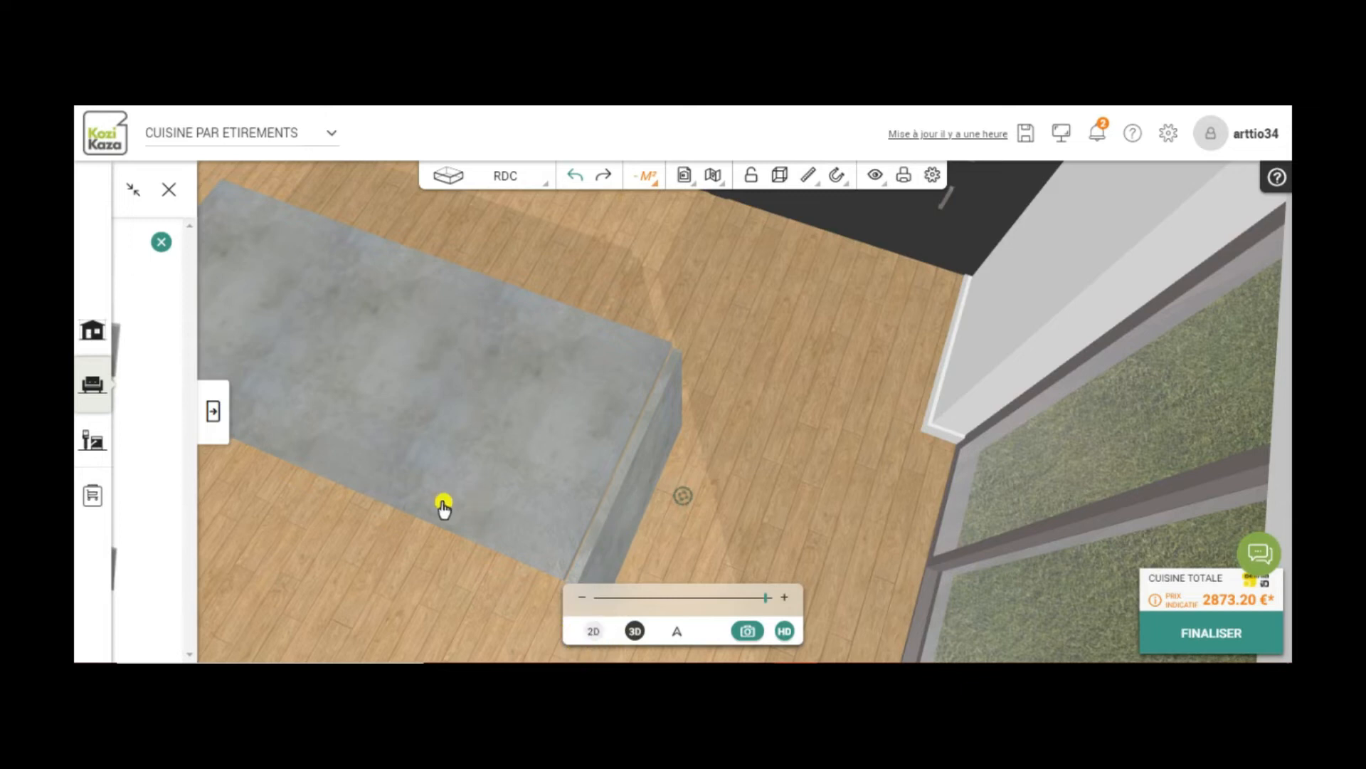
pyautogui.scroll(-4, 467, 503)
pyautogui.moveTo(474, 506); pyautogui.dragTo(540, 383)
pyautogui.scroll(-5, 508, 520)
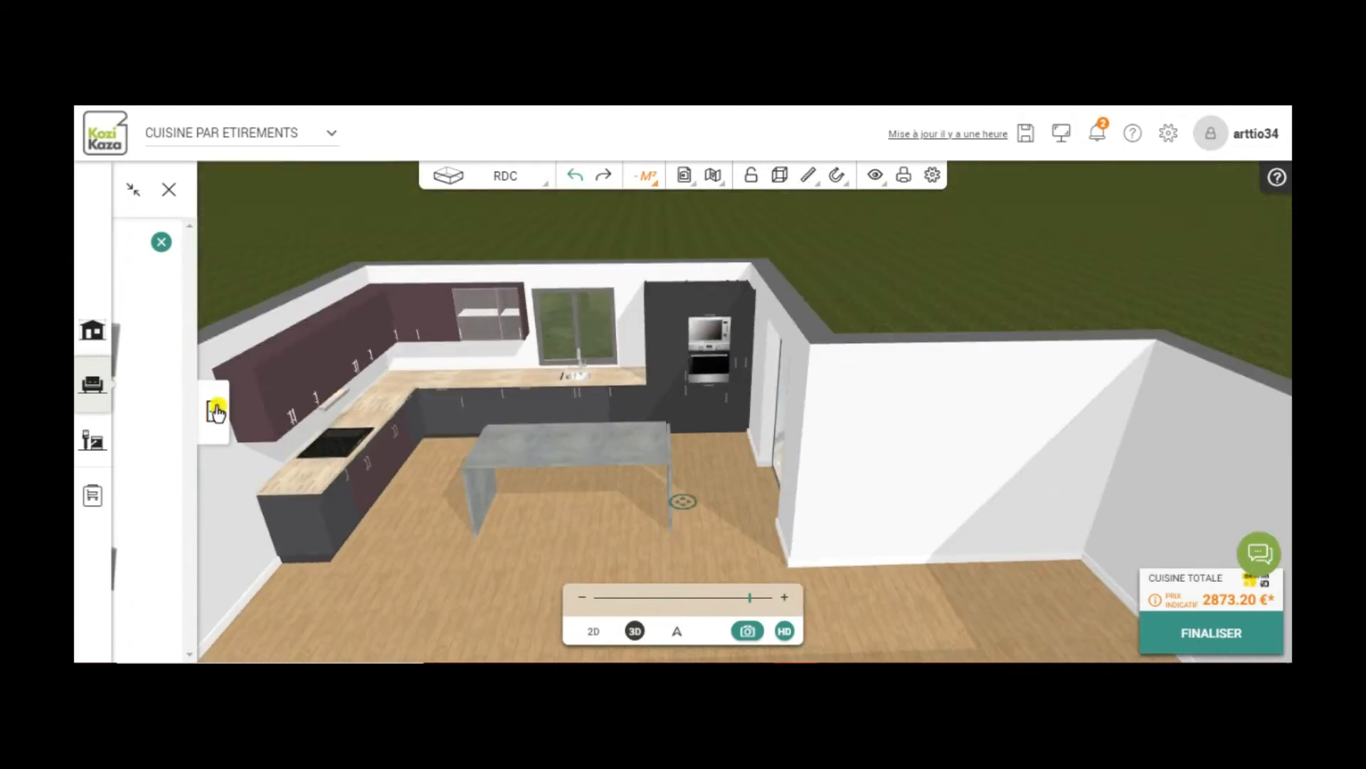
# - Add the HIBA pair of bar stools from the Tabouret bar catalogue and place it on the floor beside the hob cabinets
pyautogui.click(92, 388)
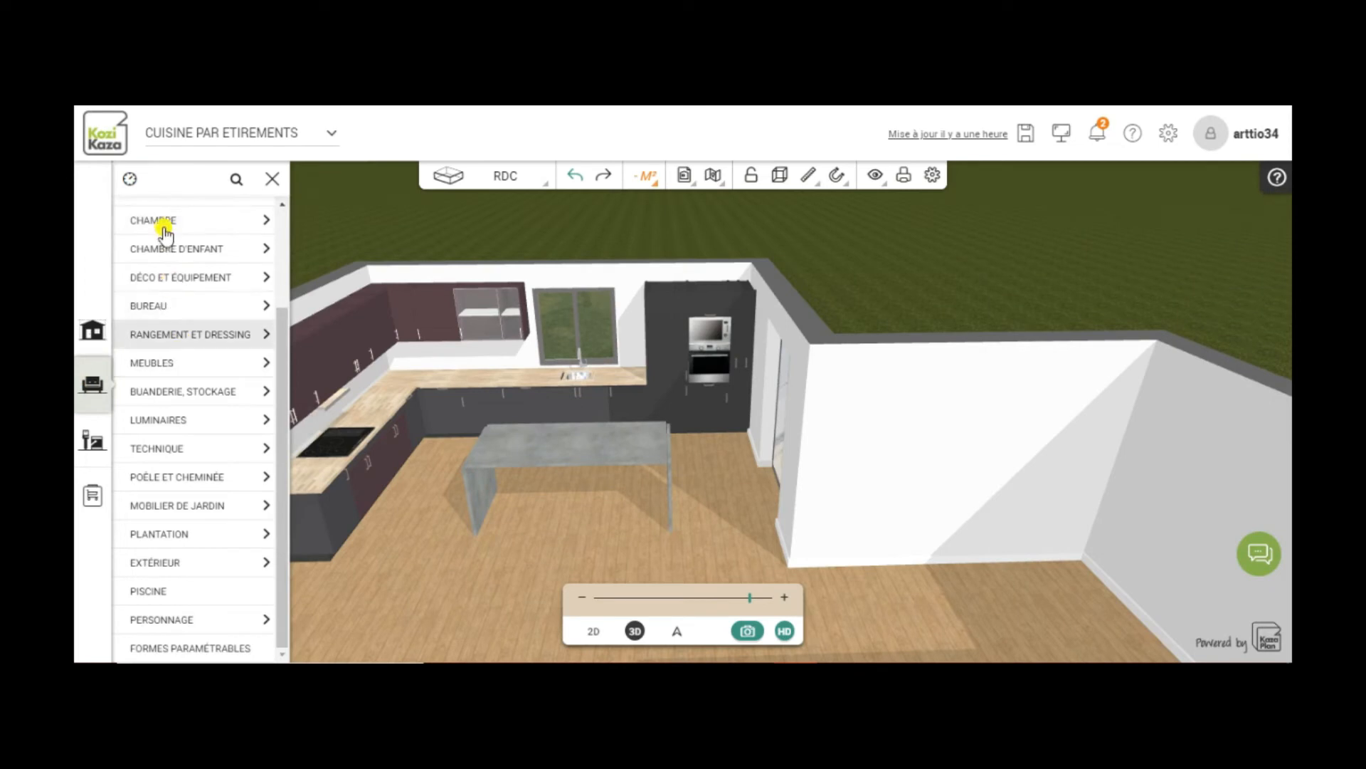
pyautogui.moveTo(285, 360); pyautogui.dragTo(286, 217)
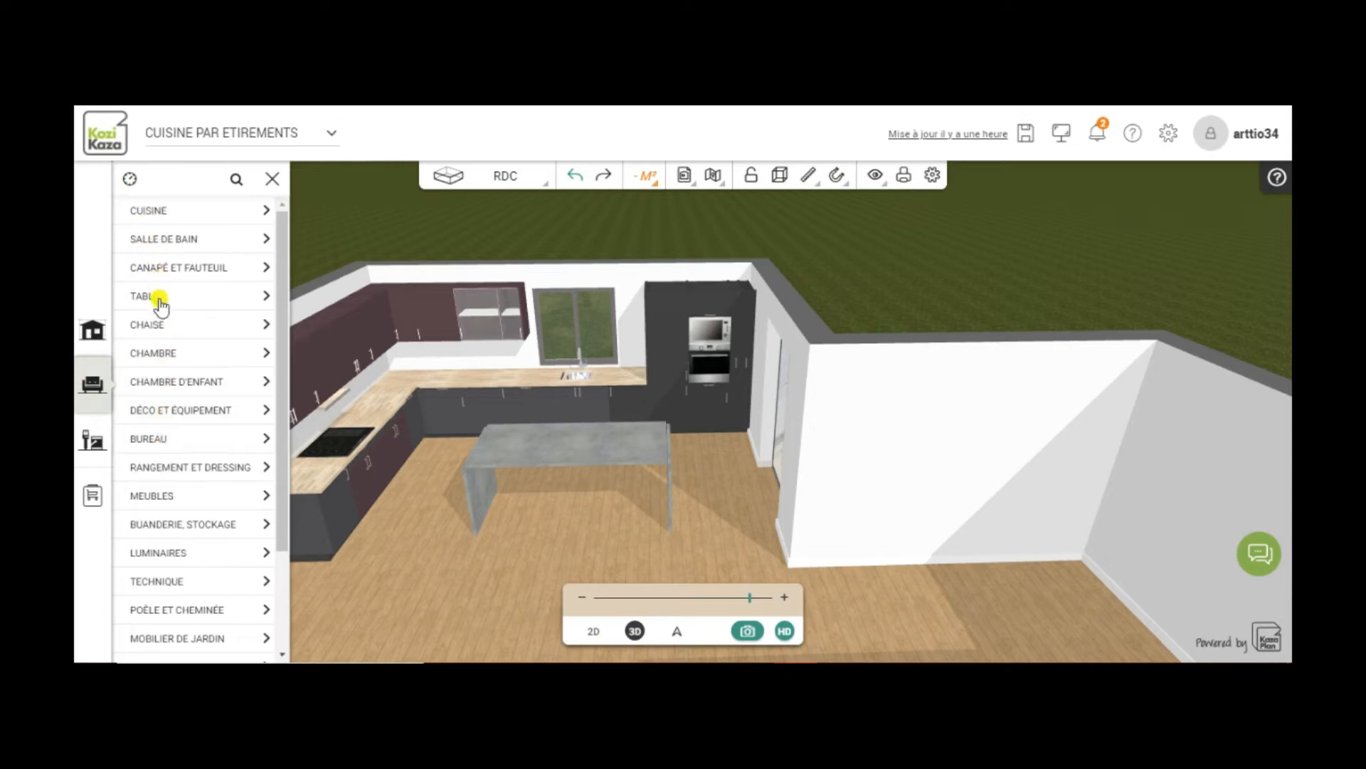
pyautogui.click(157, 326)
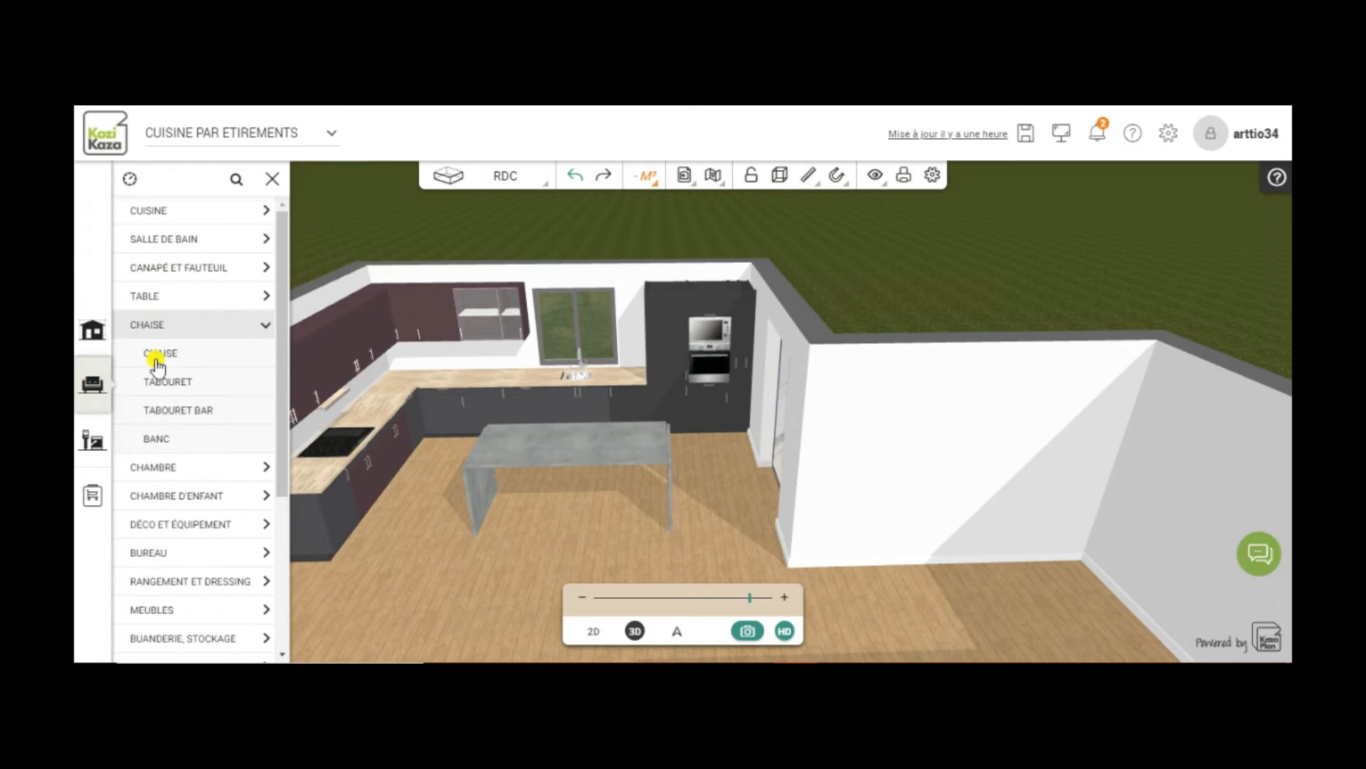
pyautogui.click(179, 412)
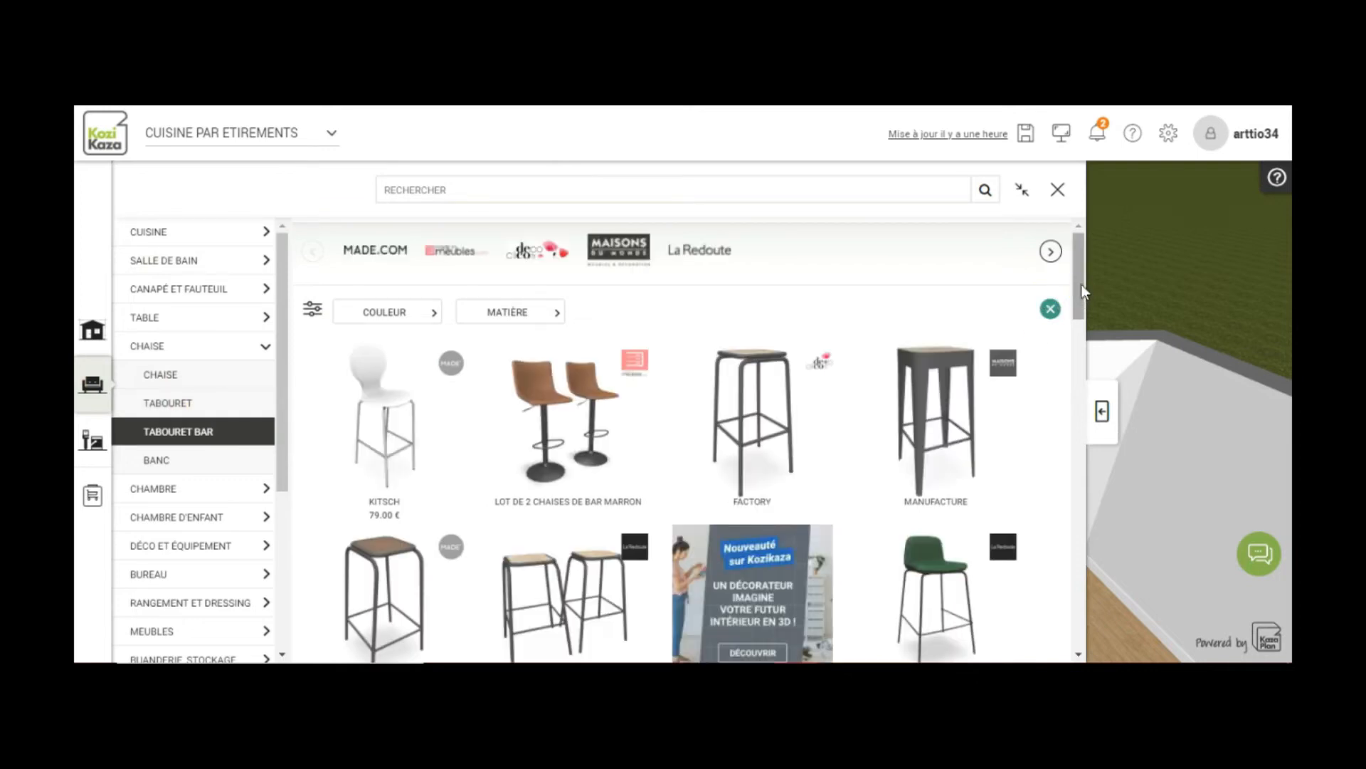
pyautogui.scroll(-3, 1079, 296)
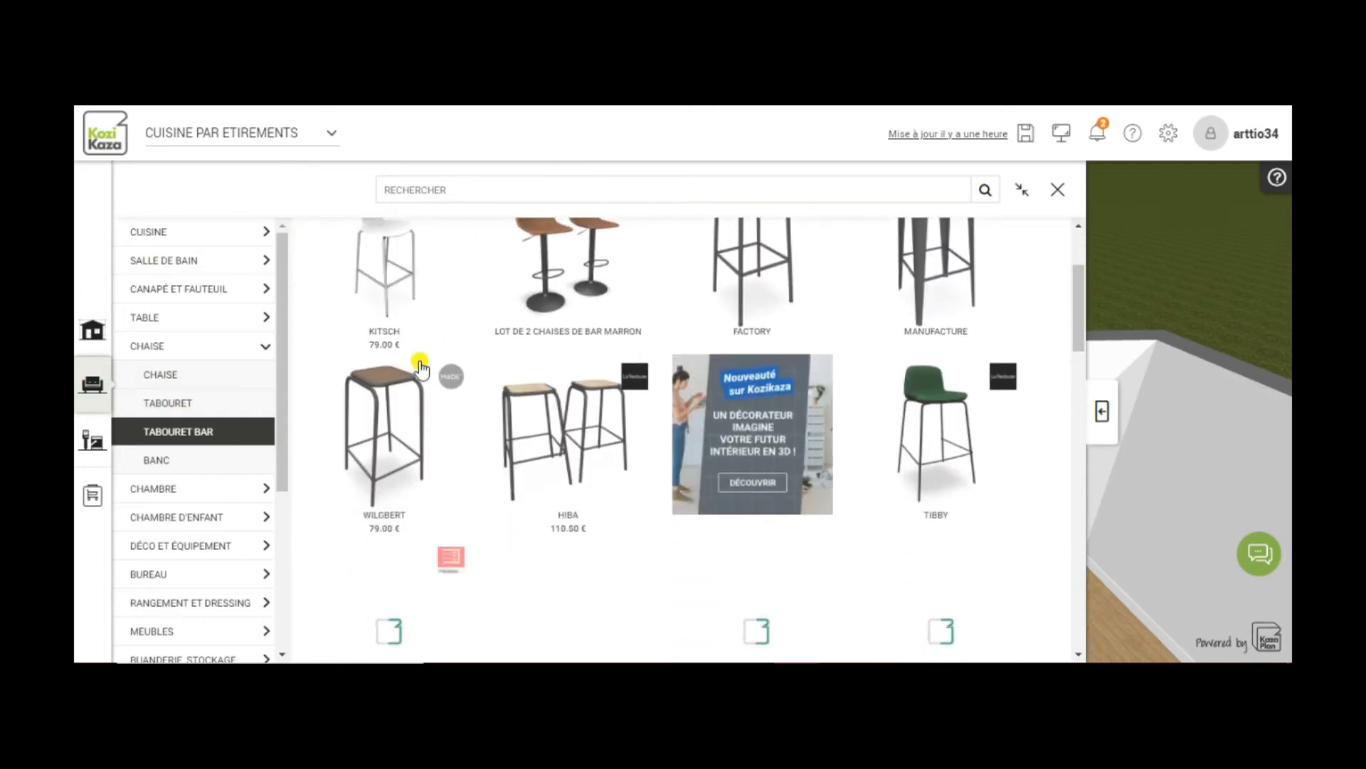
pyautogui.moveTo(558, 441)
pyautogui.click(572, 446)
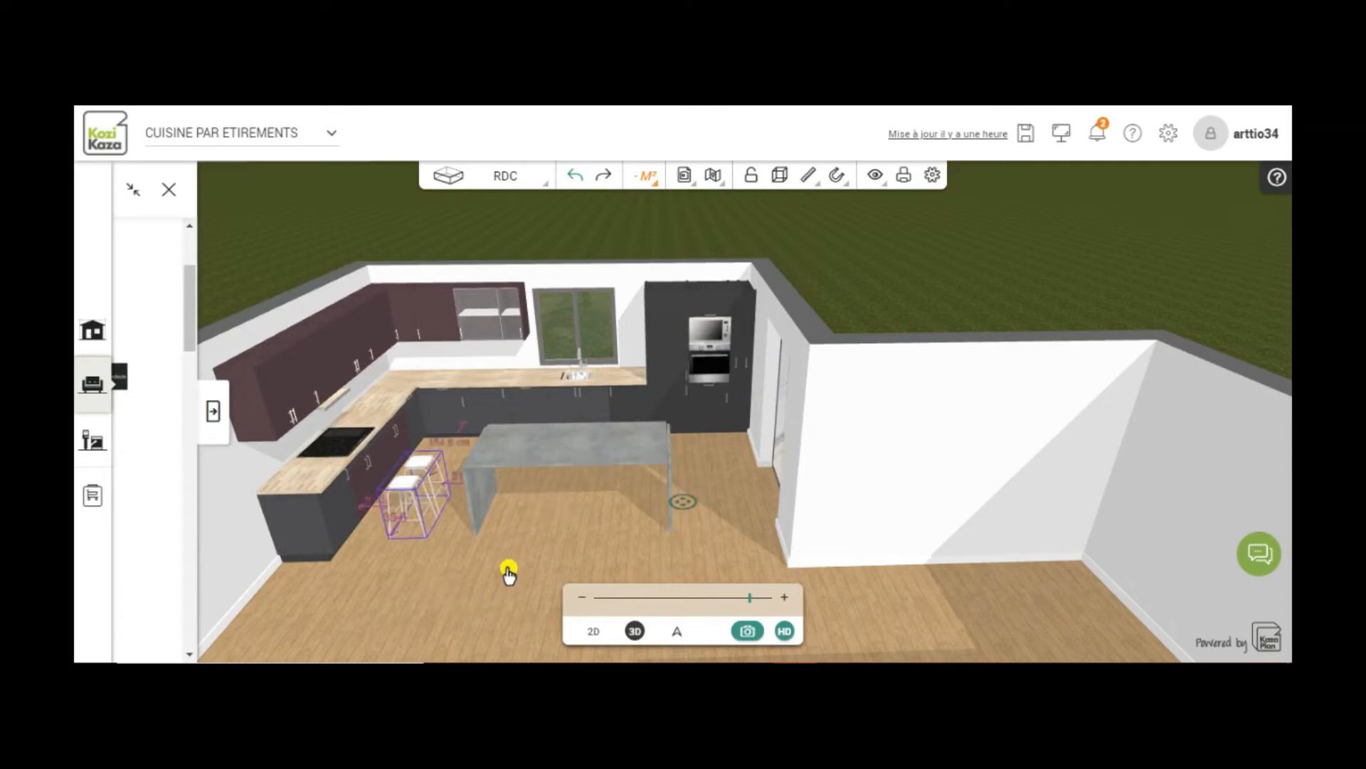
pyautogui.moveTo(431, 533); pyautogui.dragTo(412, 527)
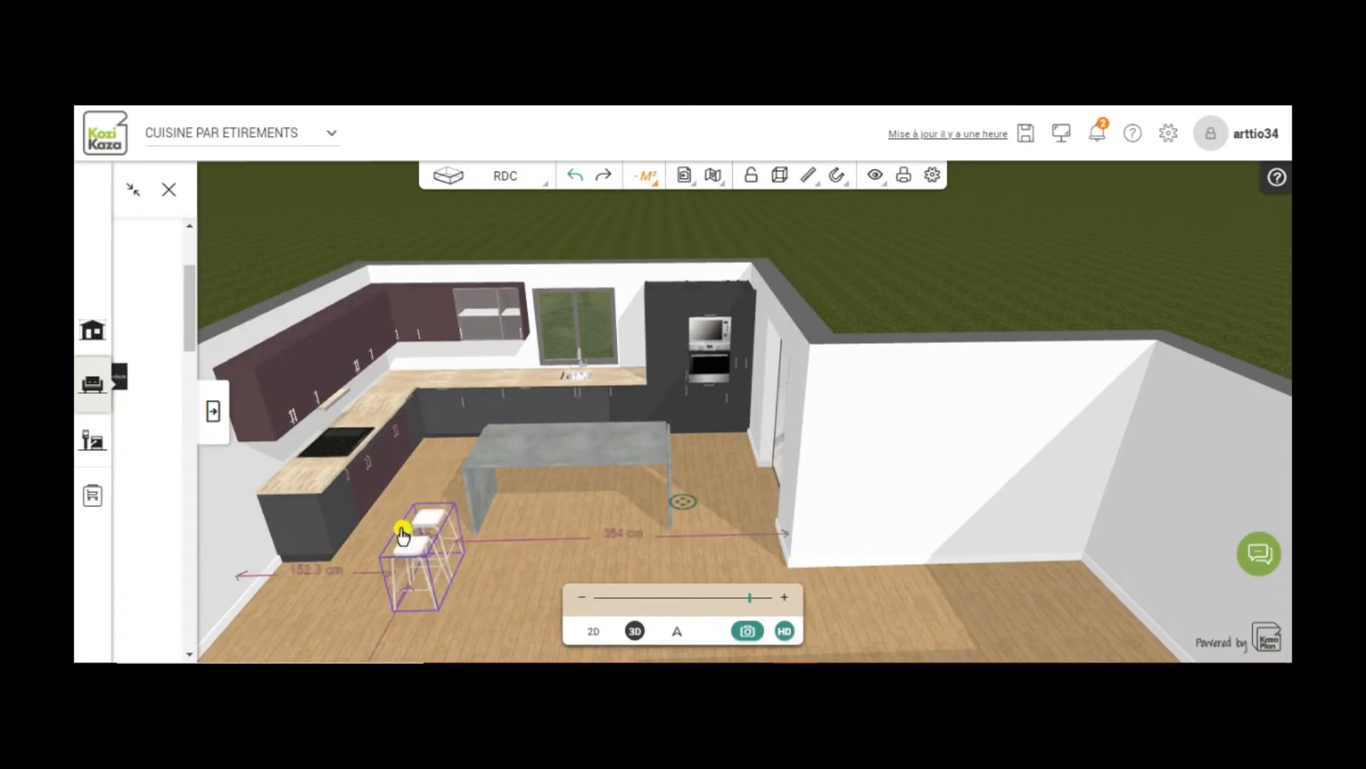
pyautogui.click(387, 530)
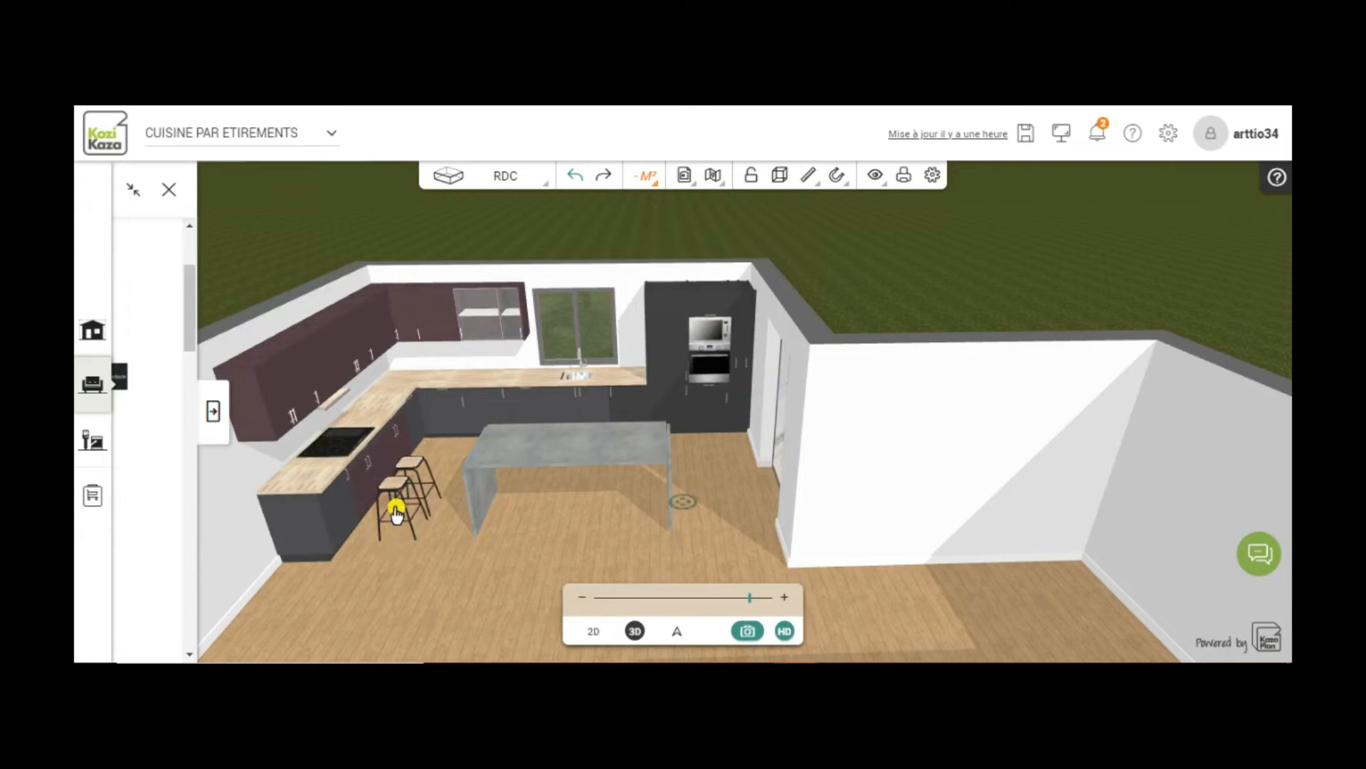
# - Select one HIBA stool of the pair and move it in front of the island, about 342.7 cm from the hob-side wall
pyautogui.click(396, 514)
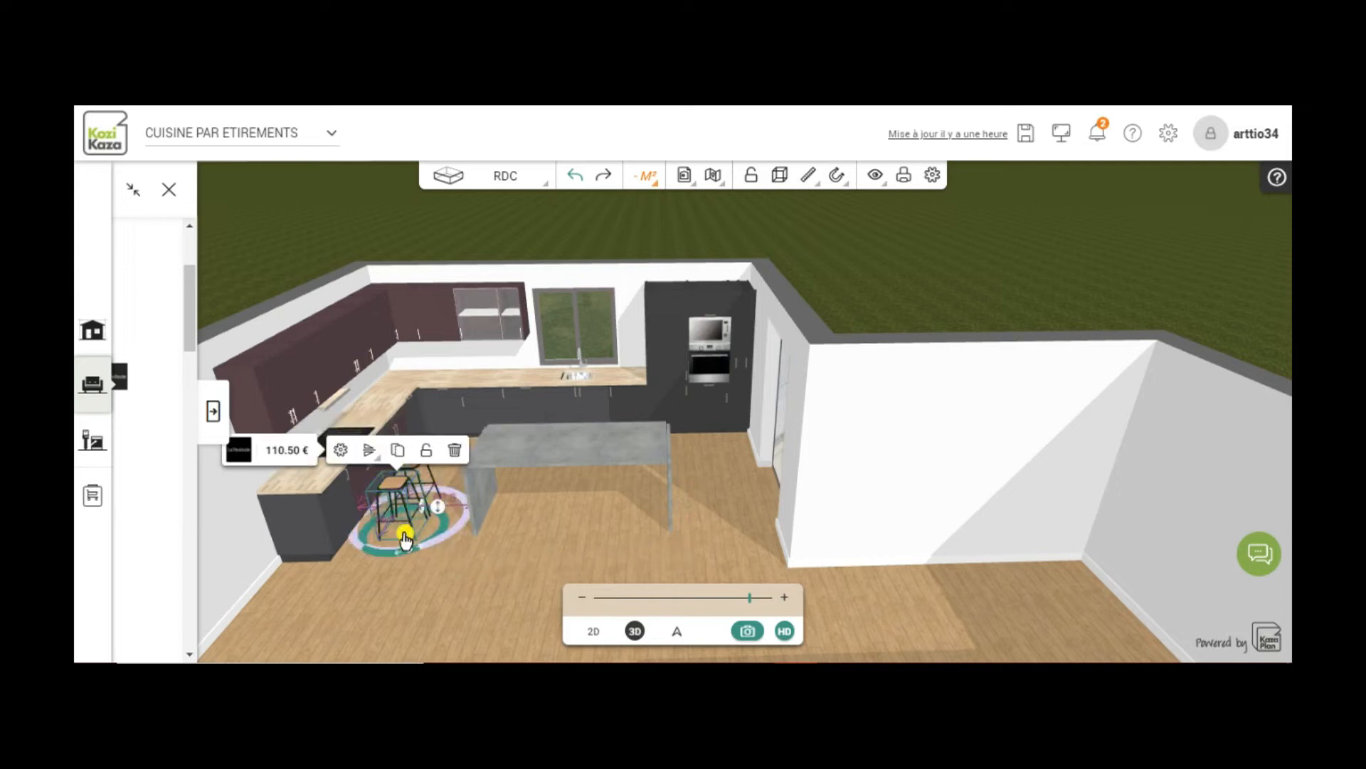
pyautogui.moveTo(596, 528); pyautogui.dragTo(627, 566)
pyautogui.click(604, 568)
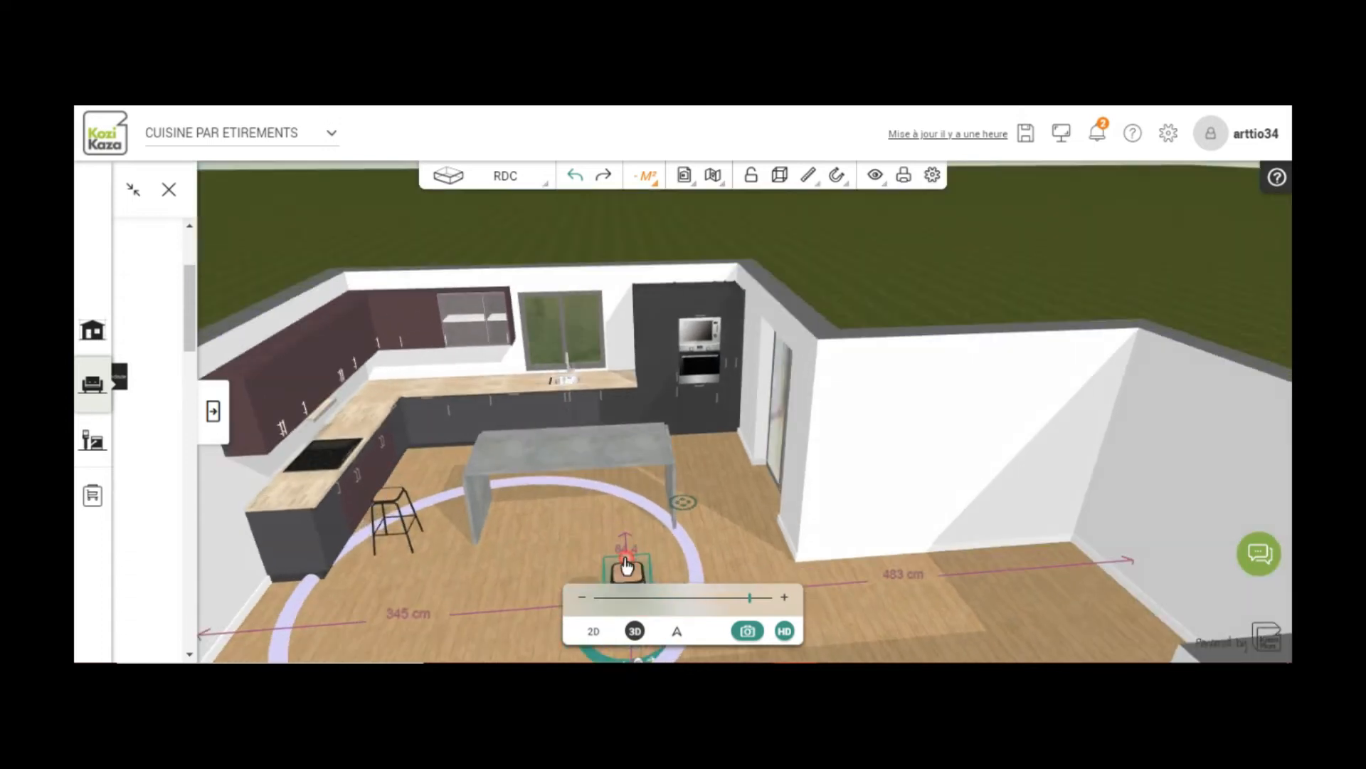
pyautogui.scroll(-5, 604, 528)
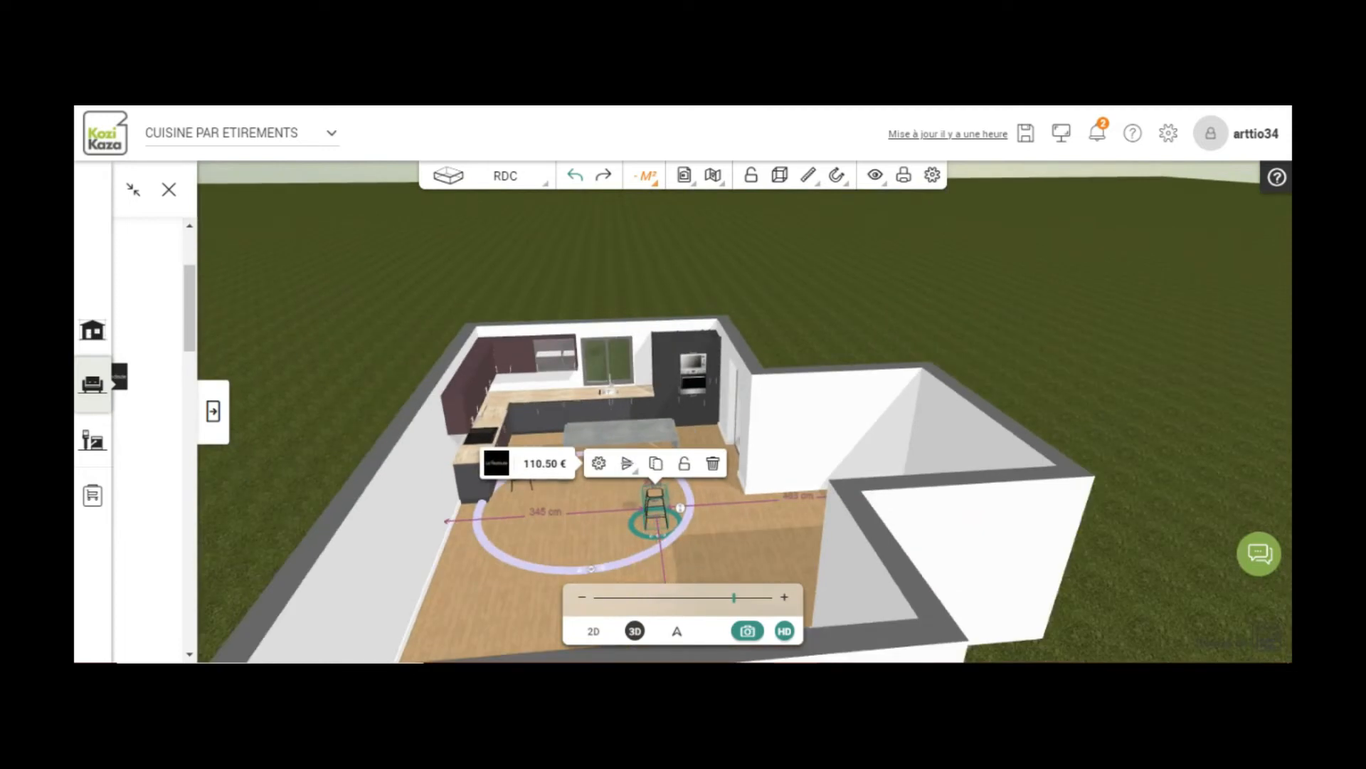
pyautogui.moveTo(562, 493); pyautogui.dragTo(565, 558)
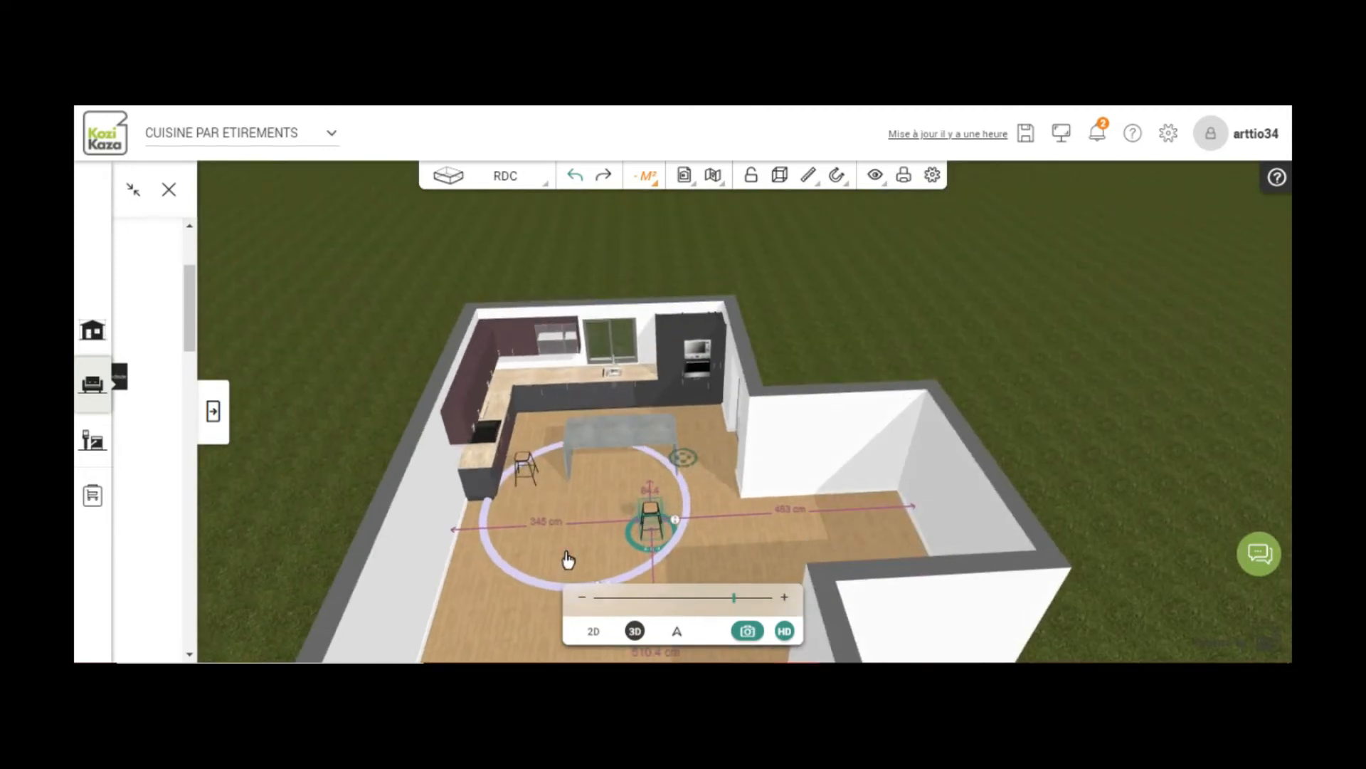
pyautogui.click(653, 522)
pyautogui.click(654, 518)
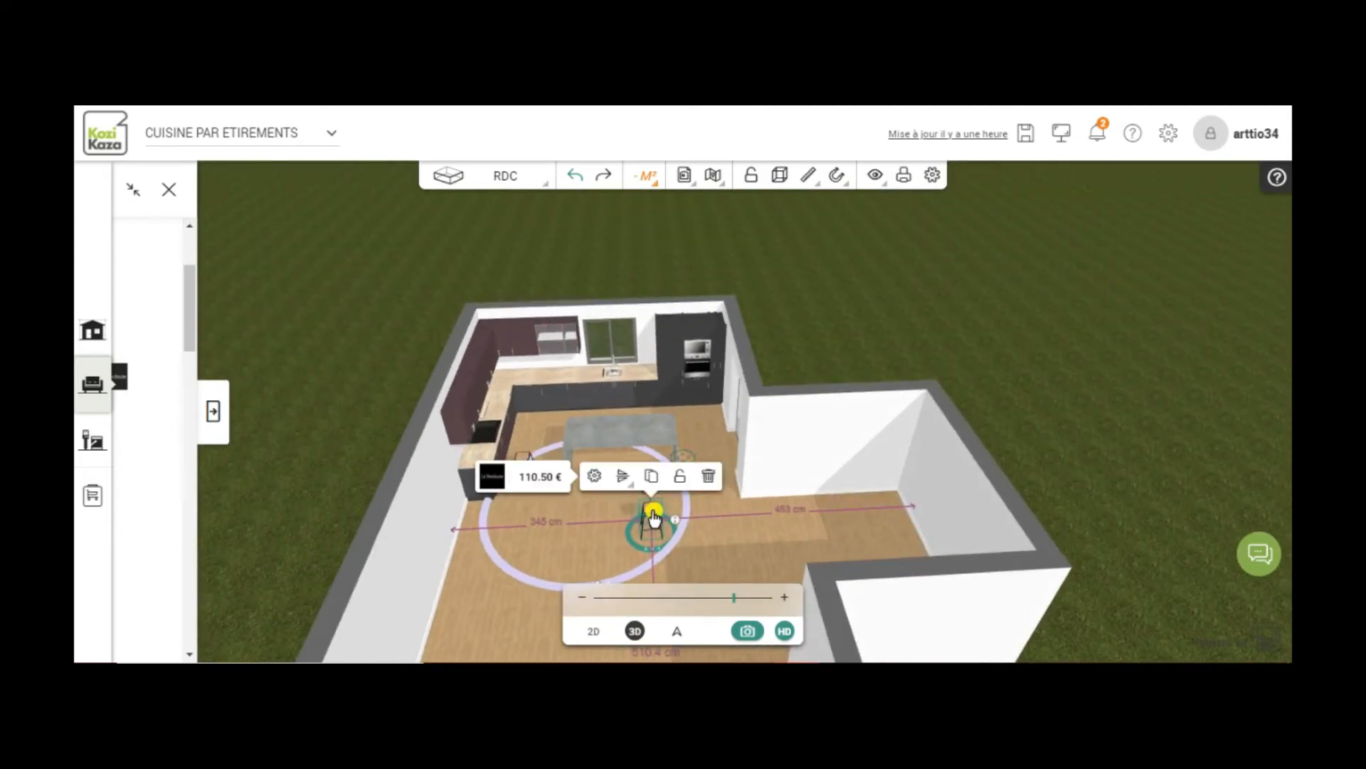
pyautogui.click(652, 476)
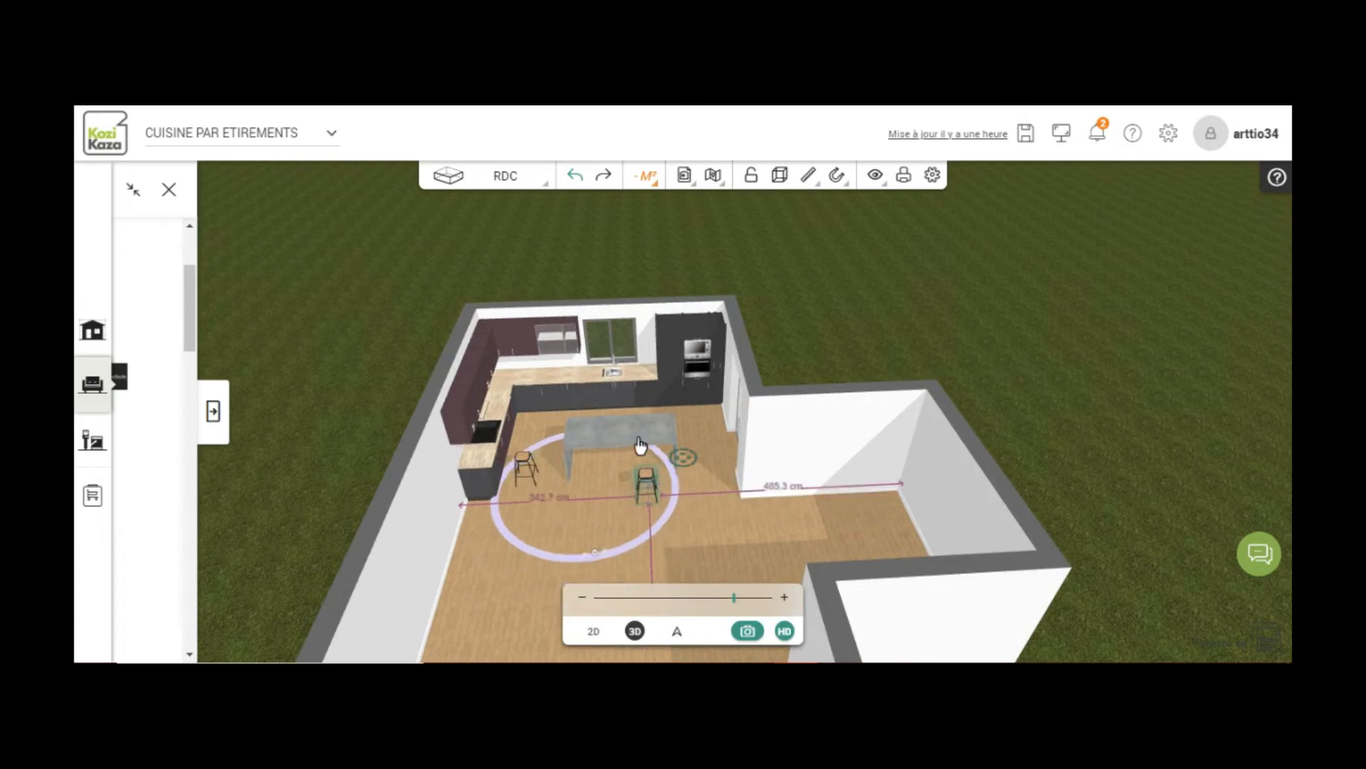
# - Move the other HIBA stool beside the first one and shift the pair slightly away from the island
pyautogui.click(531, 459)
pyautogui.moveTo(528, 461)
pyautogui.mouseDown()
pyautogui.moveTo(620, 479)
pyautogui.moveTo(601, 442)
pyautogui.mouseUp()
pyautogui.click(649, 482)
pyautogui.moveTo(647, 477); pyautogui.dragTo(647, 491)
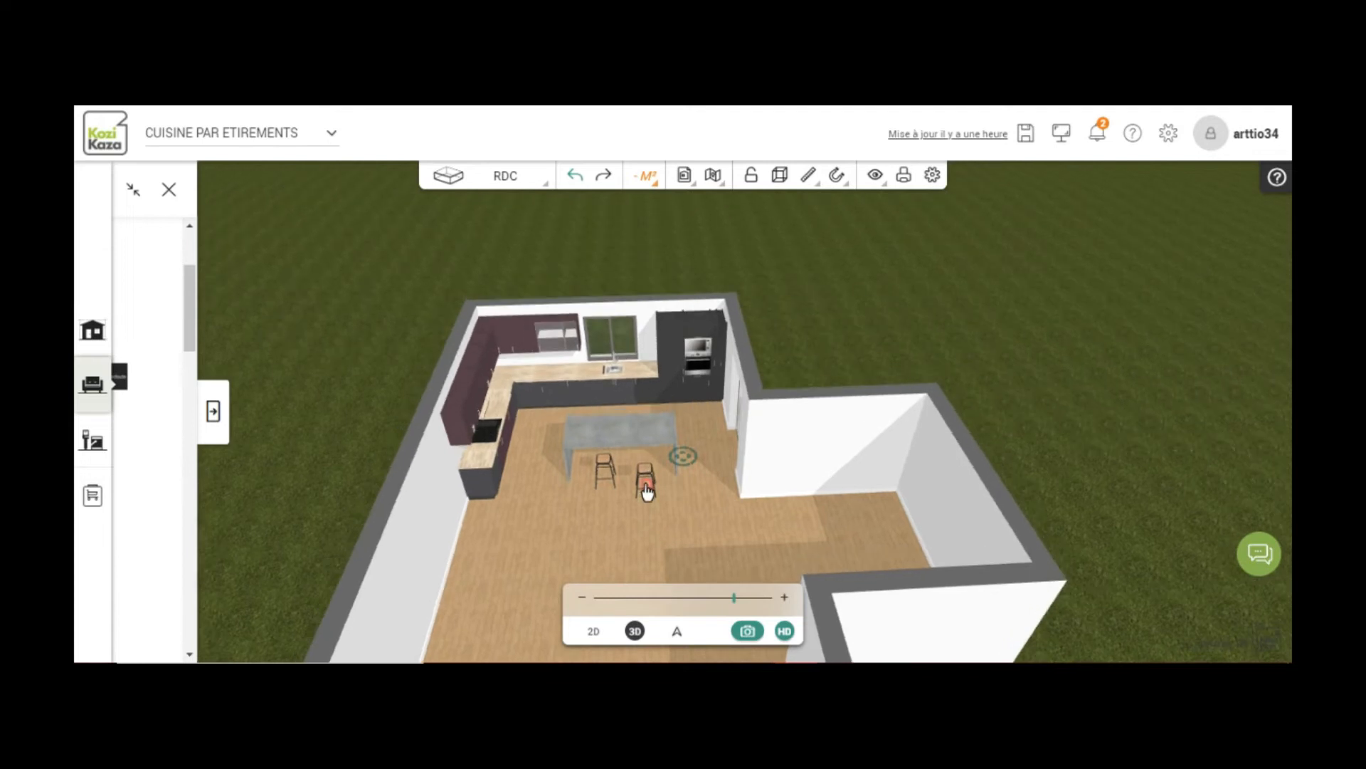
pyautogui.click(643, 482)
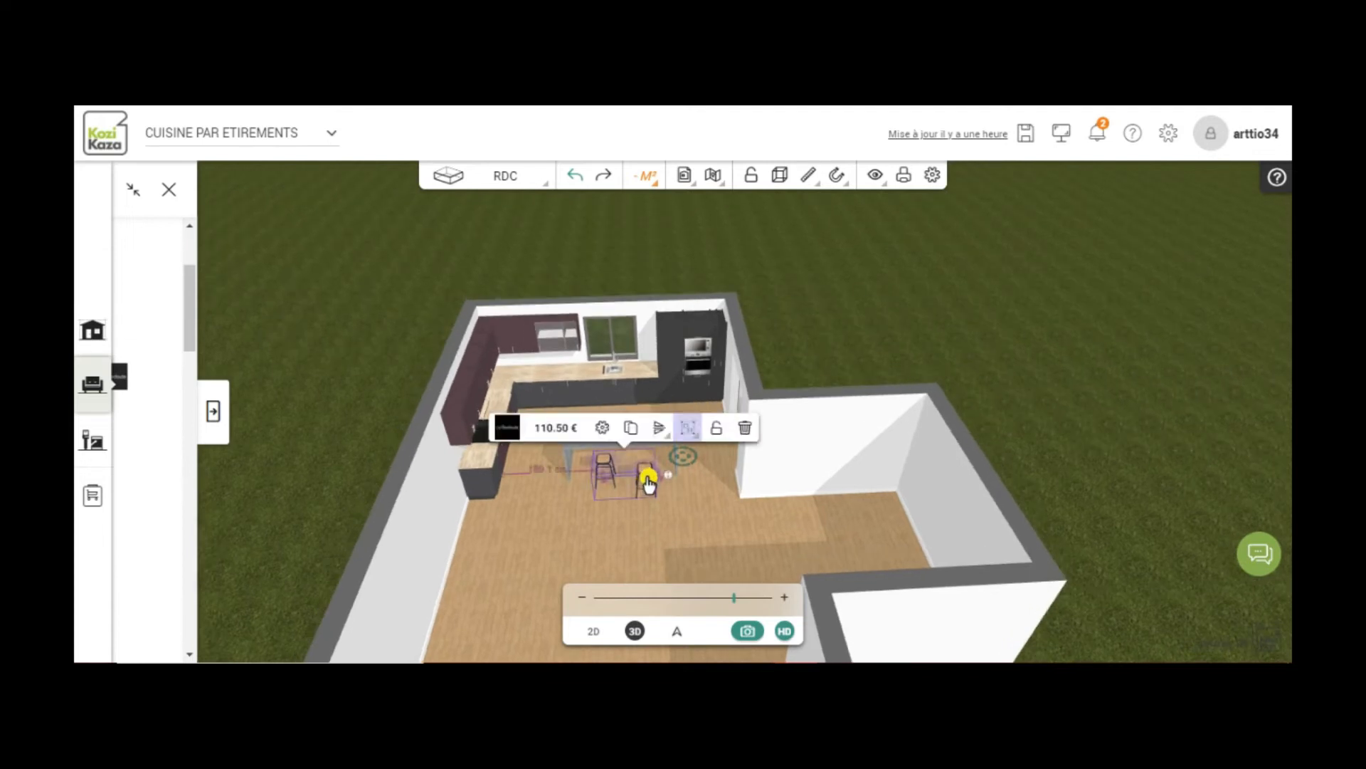
pyautogui.moveTo(646, 473)
pyautogui.mouseDown()
pyautogui.moveTo(647, 491)
pyautogui.moveTo(648, 472)
pyautogui.mouseUp()
# - Duplicate a stool and place a third one at the island's hob-side end, about 130 cm from the cabinets
pyautogui.click(644, 486)
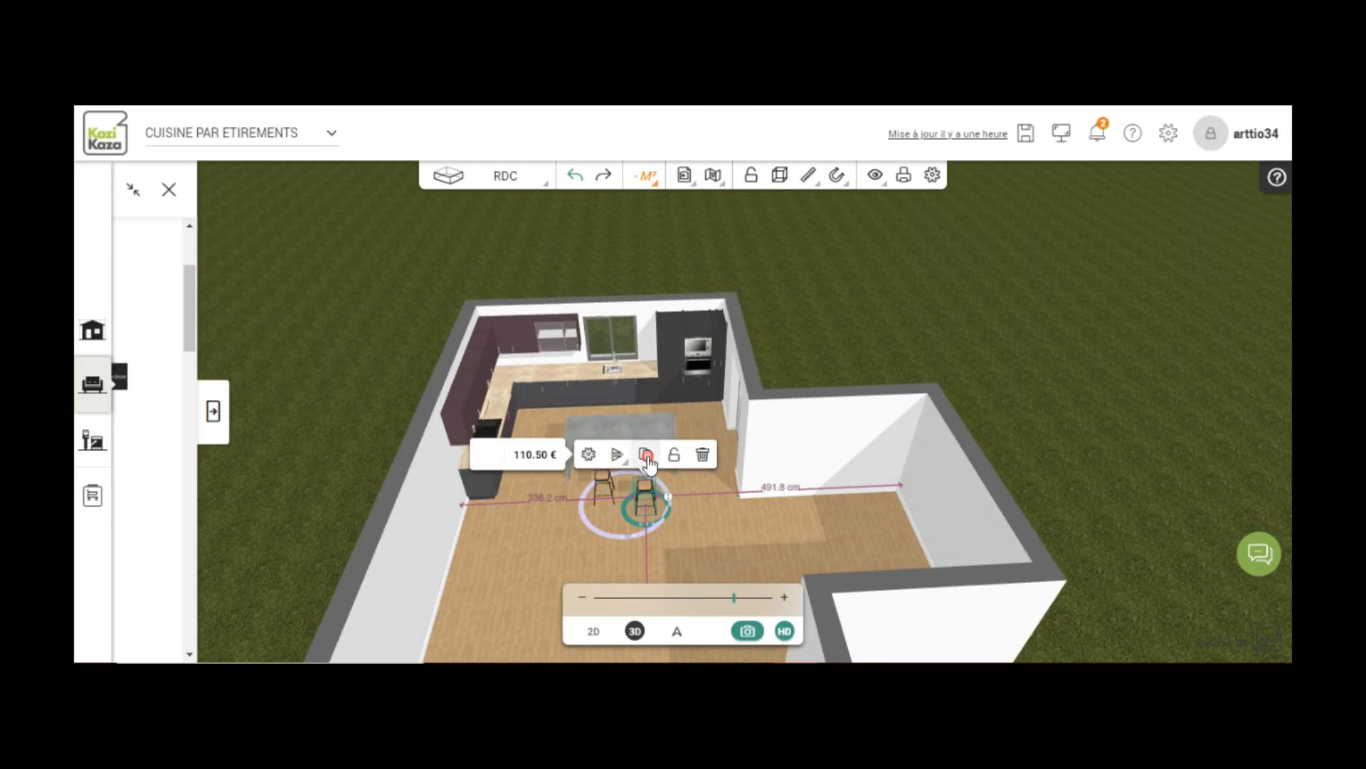
pyautogui.click(646, 456)
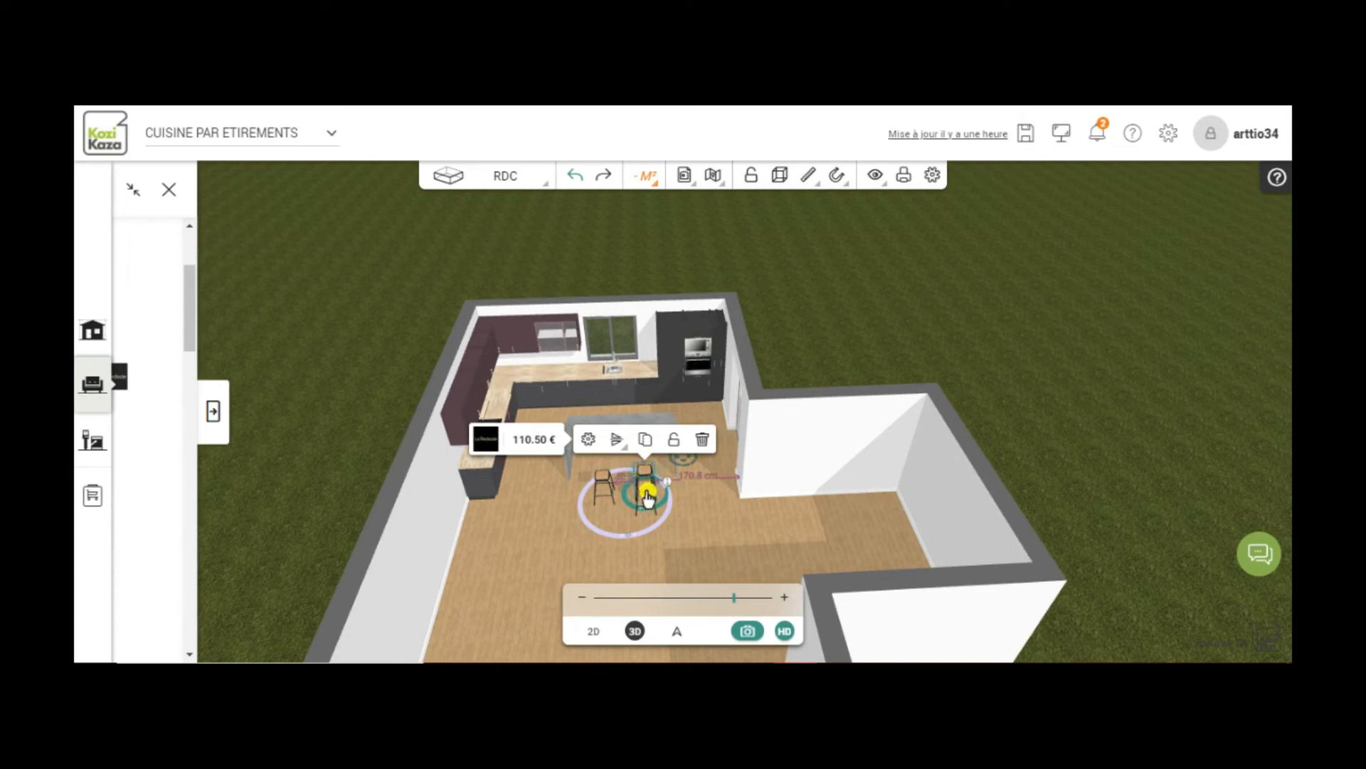
pyautogui.moveTo(621, 517); pyautogui.dragTo(569, 453)
# - Arrange the three stools in an evenly spaced row close along the island's long side
pyautogui.click(605, 477)
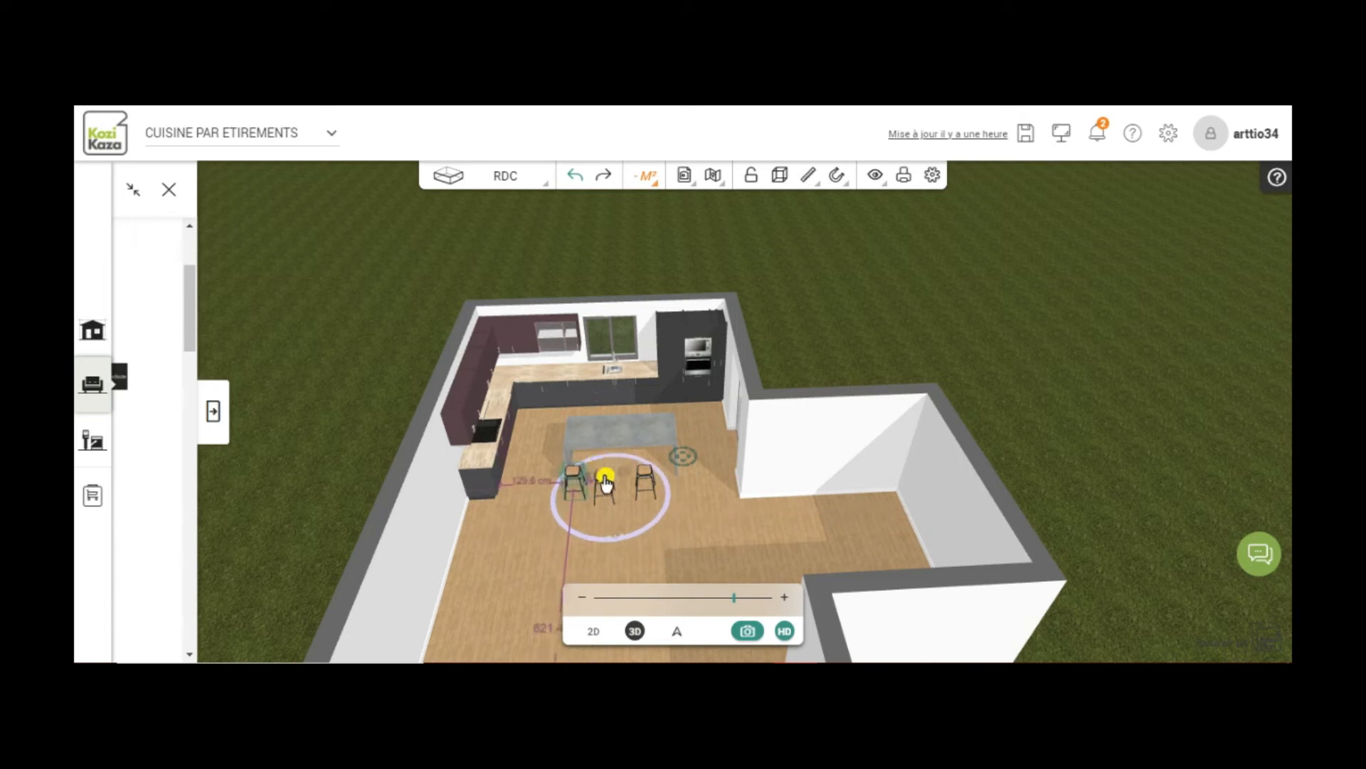
pyautogui.moveTo(621, 476); pyautogui.dragTo(623, 443)
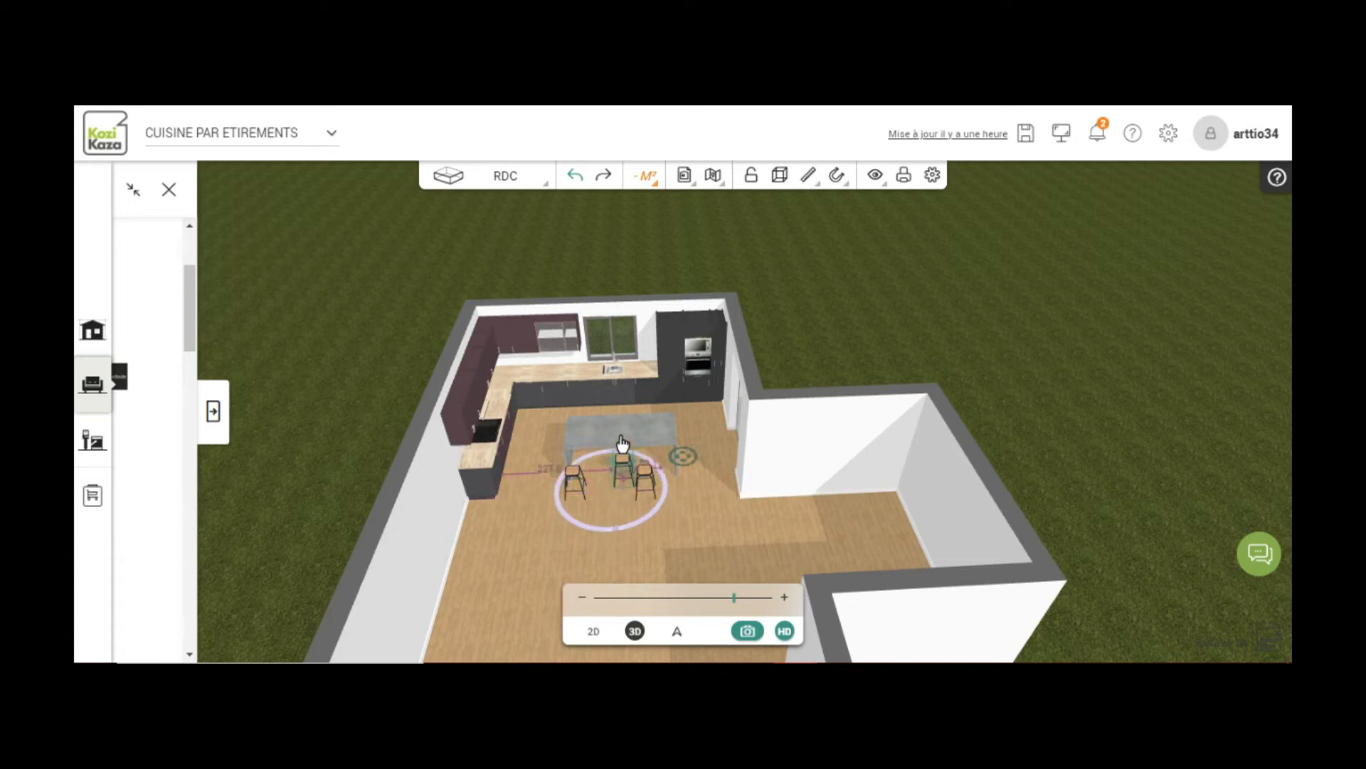
pyautogui.click(648, 478)
pyautogui.moveTo(662, 464)
pyautogui.mouseDown()
pyautogui.moveTo(648, 438)
pyautogui.moveTo(661, 447)
pyautogui.mouseUp()
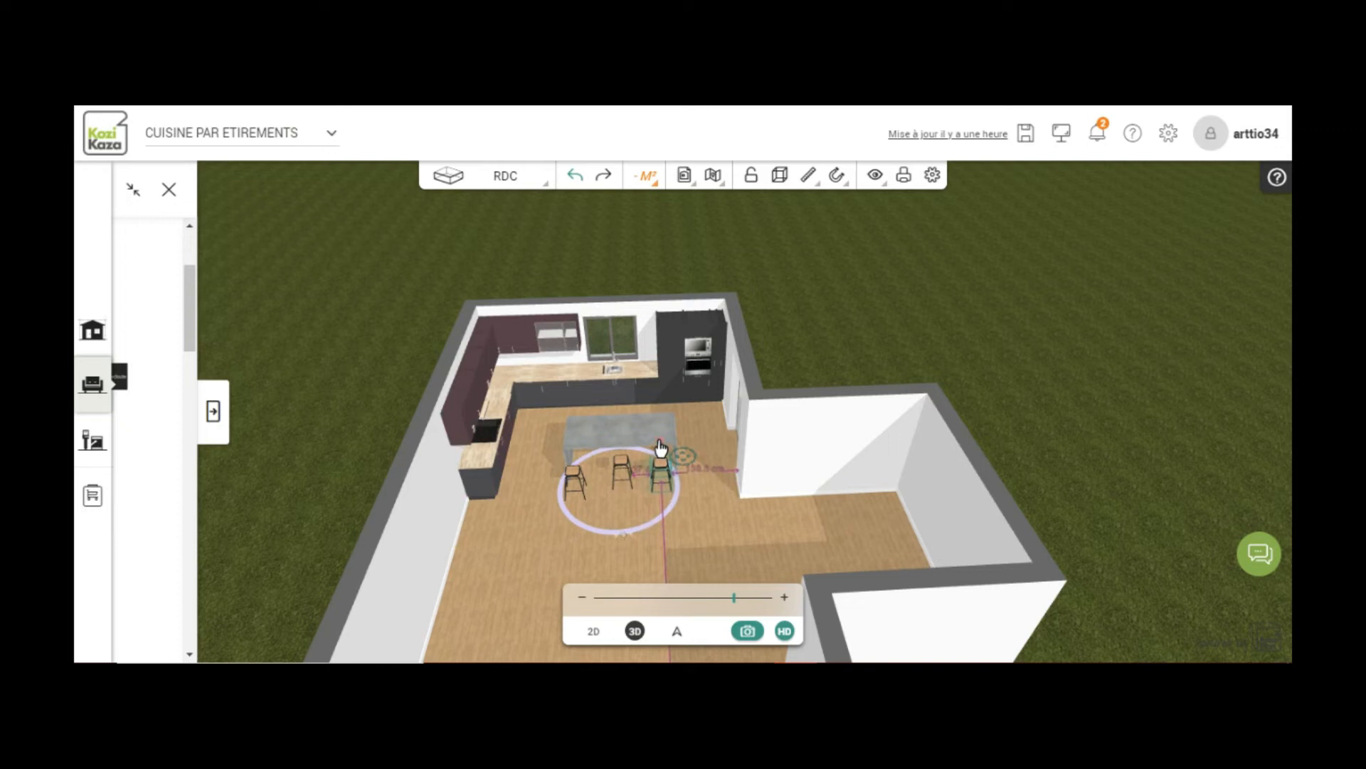
pyautogui.click(575, 479)
pyautogui.moveTo(587, 468); pyautogui.dragTo(582, 445)
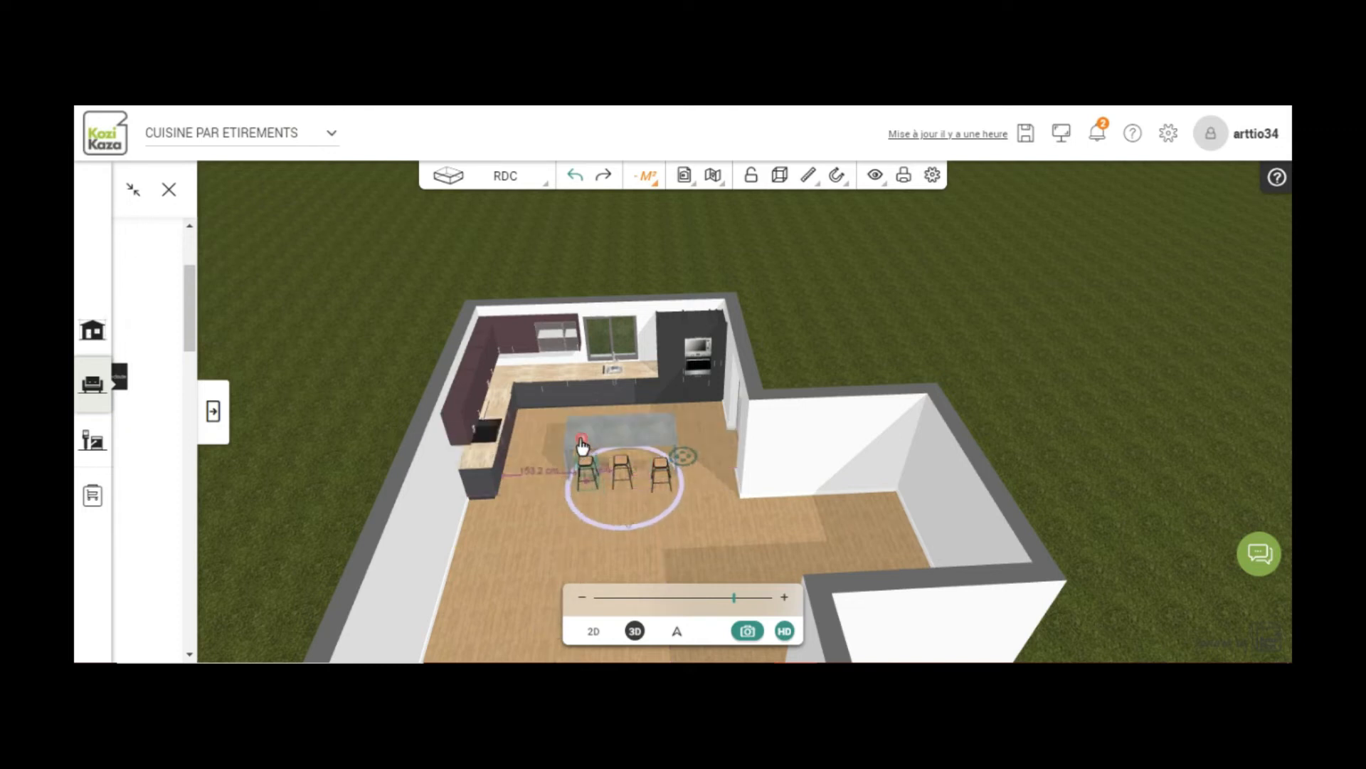
# - Switch to the walkthrough view, step back from the island, and examine the stools and kitchen at eye level
pyautogui.click(675, 633)
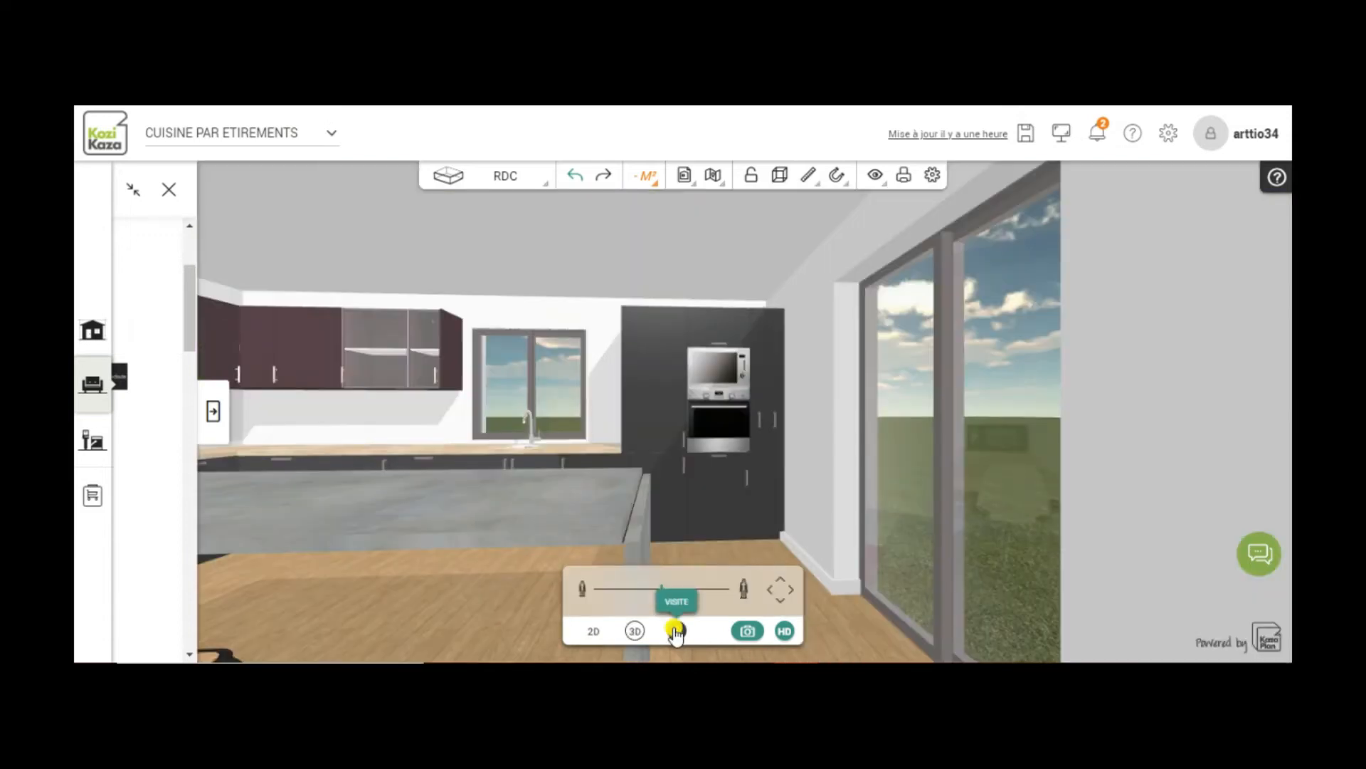
pyautogui.click(781, 601)
pyautogui.click(780, 601)
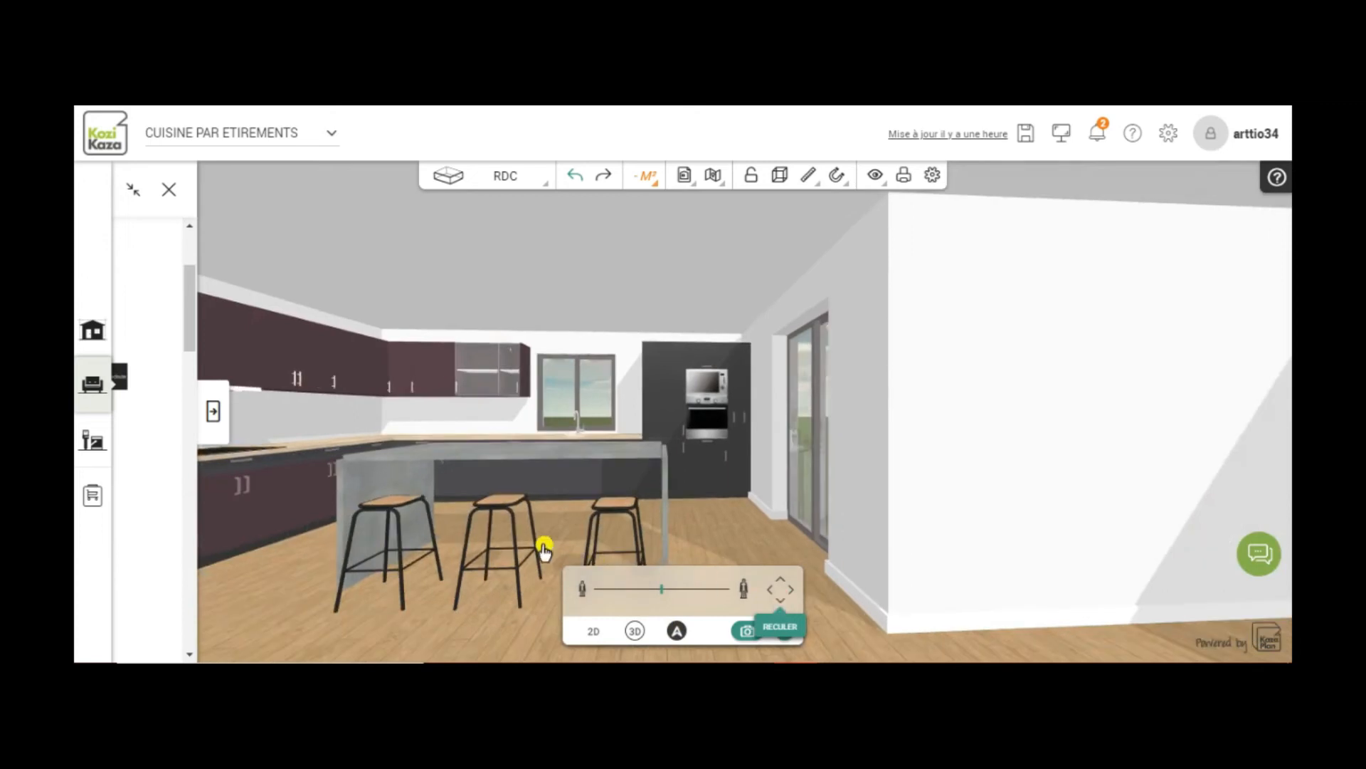
pyautogui.click(324, 548)
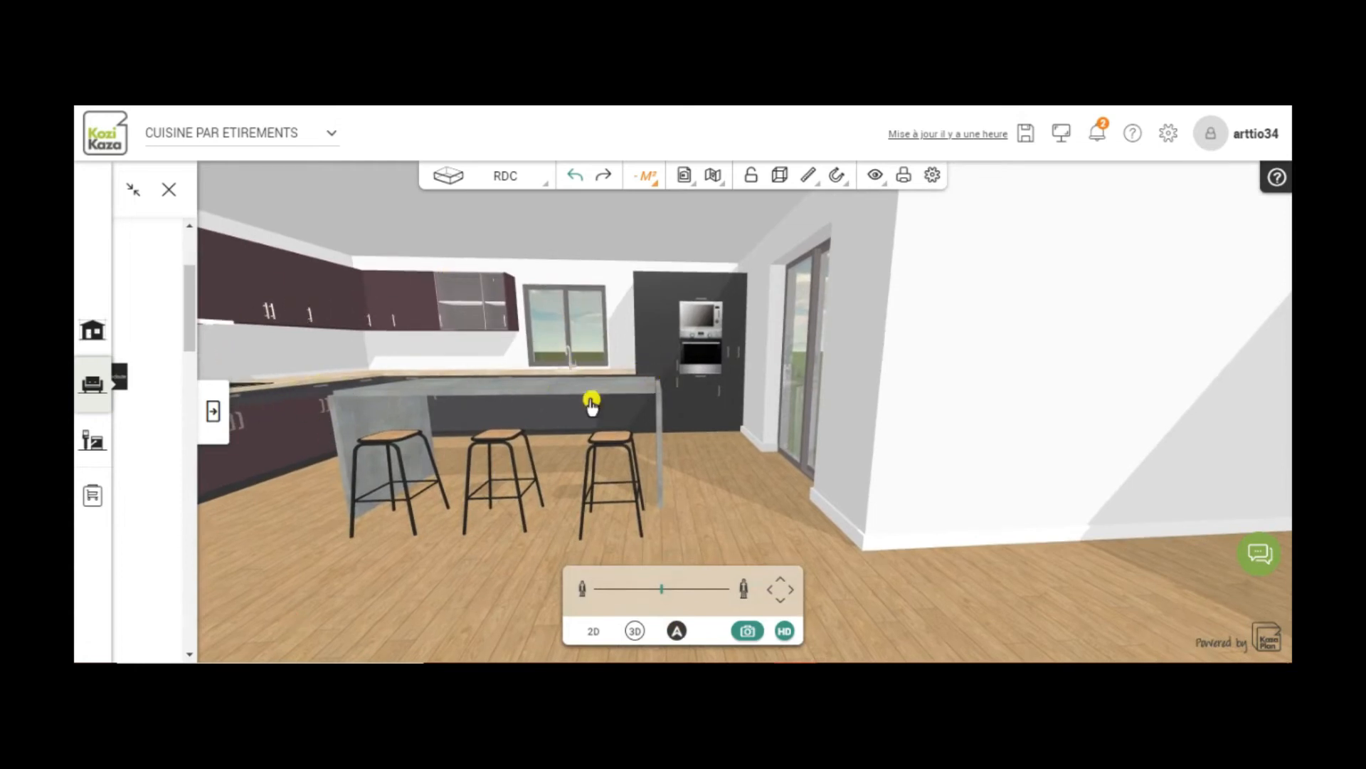
pyautogui.moveTo(729, 486); pyautogui.dragTo(727, 534)
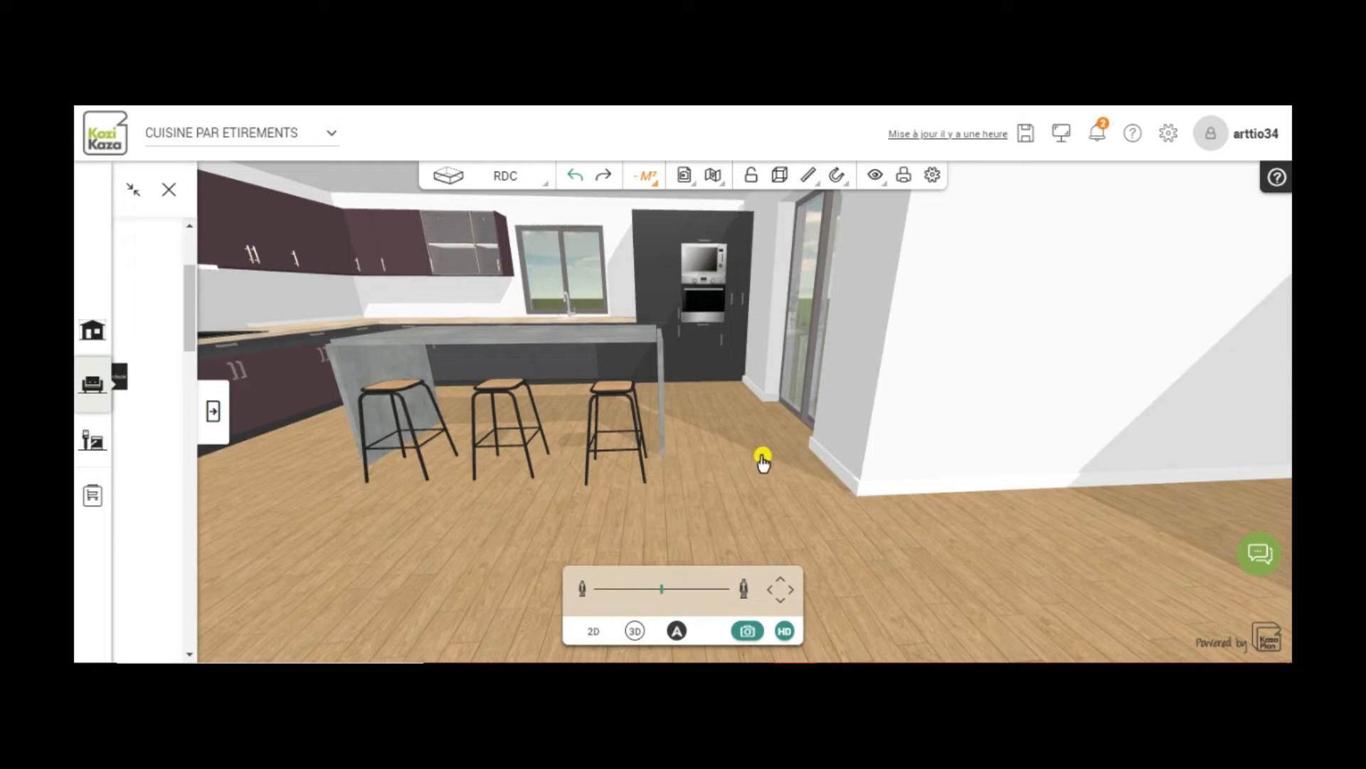
pyautogui.moveTo(746, 524); pyautogui.dragTo(596, 480)
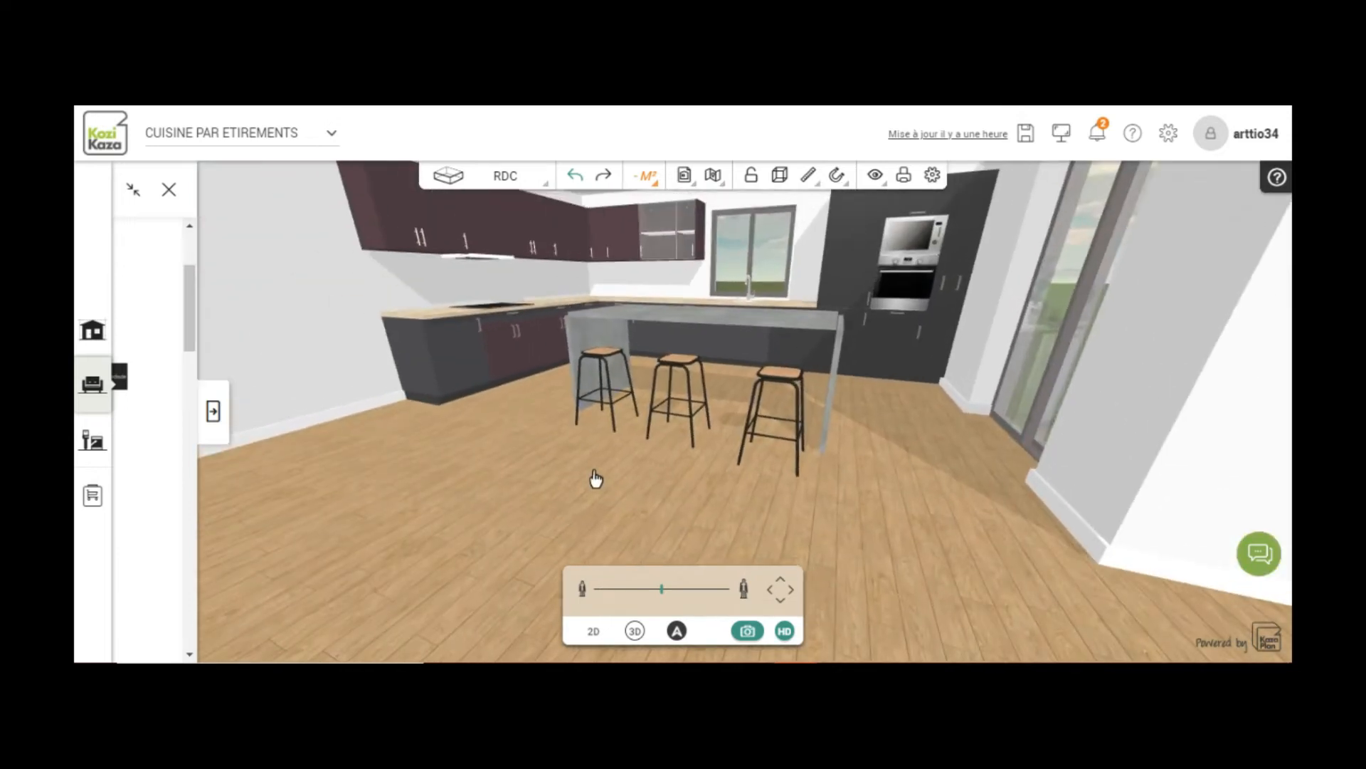
# - Browse the ready-made kitchen packs (PACK CUISINE) in the furniture catalogue
pyautogui.click(214, 414)
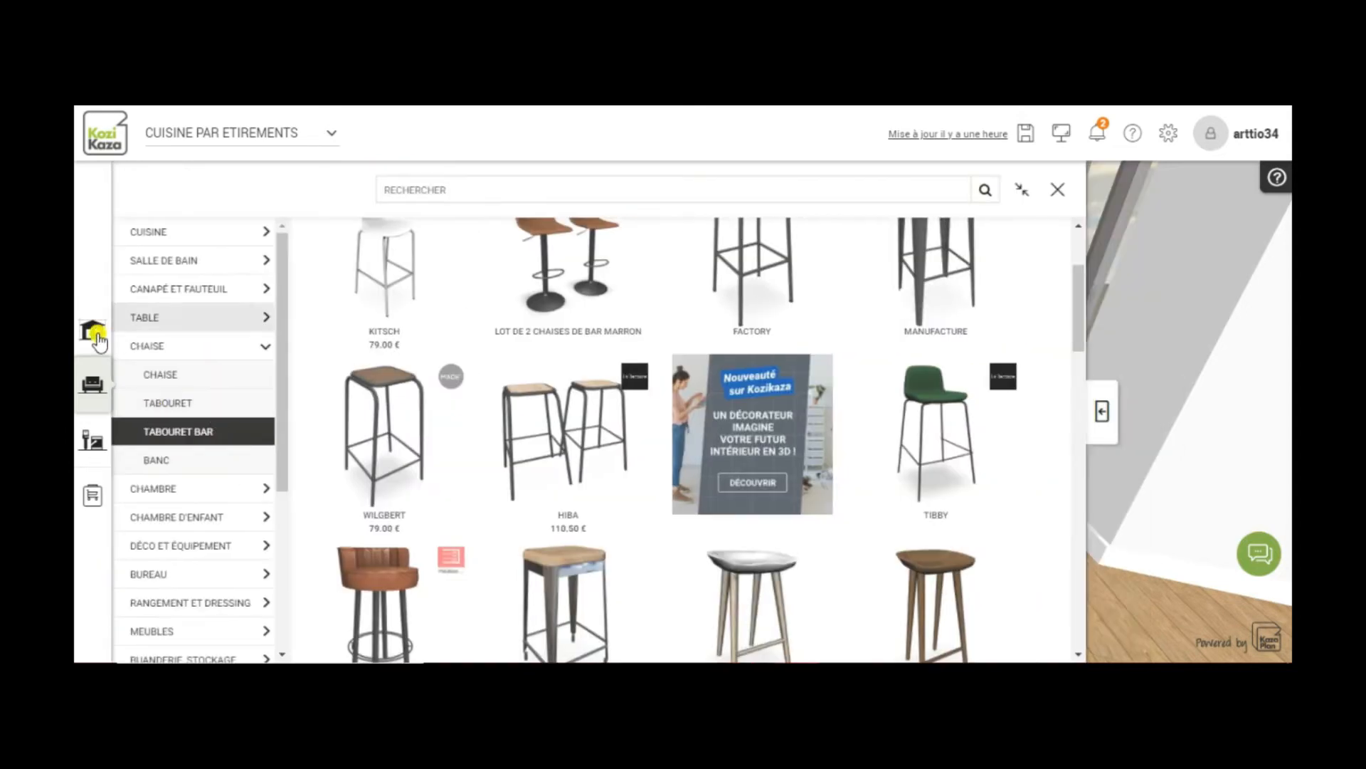
pyautogui.click(196, 235)
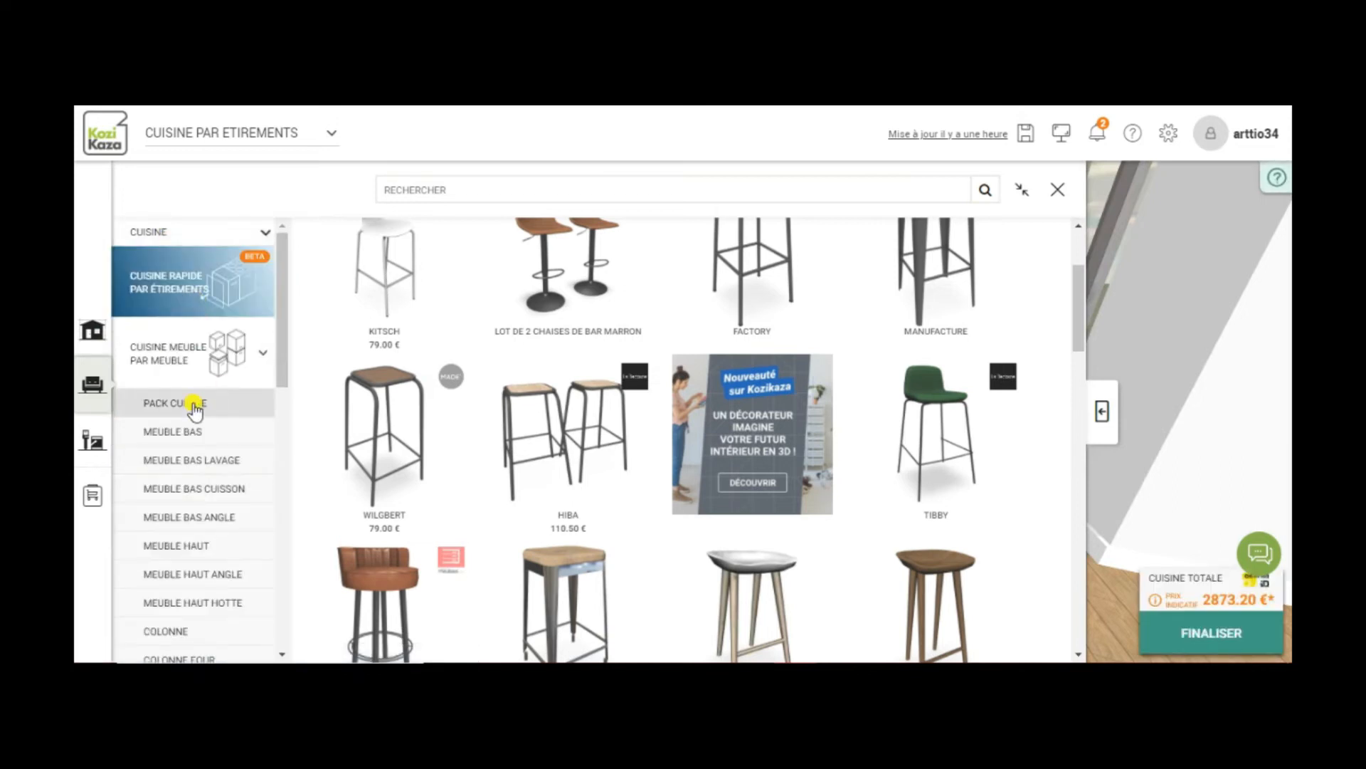
pyautogui.click(194, 405)
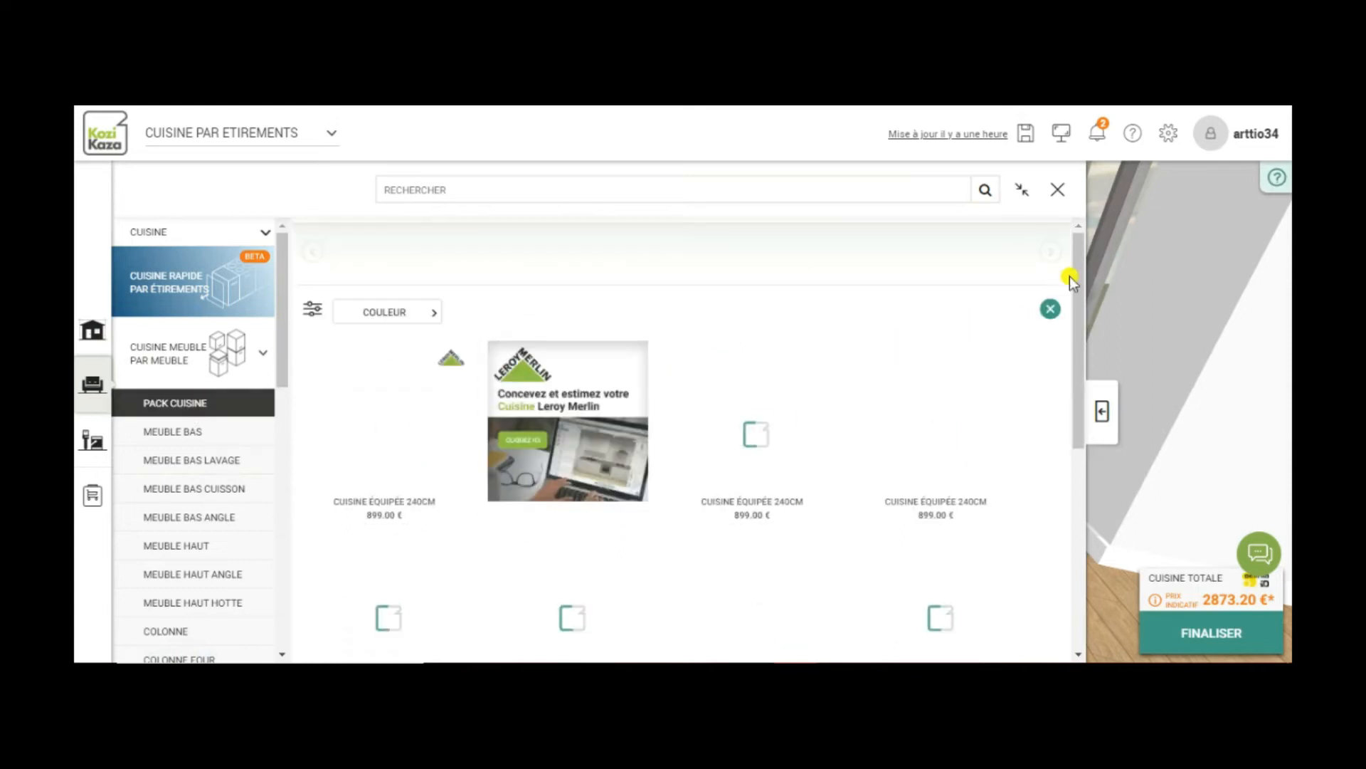
pyautogui.moveTo(1079, 256); pyautogui.dragTo(1073, 333)
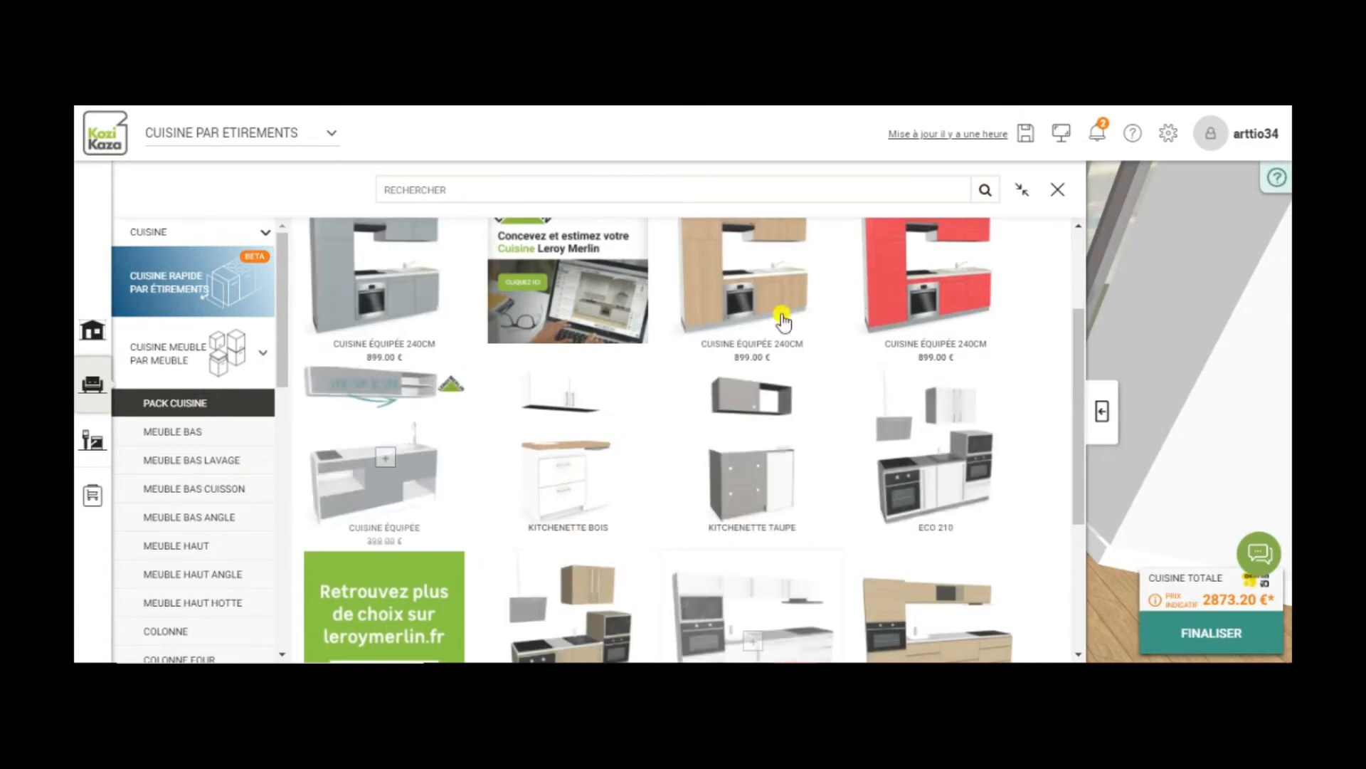
pyautogui.moveTo(1078, 340); pyautogui.dragTo(1077, 484)
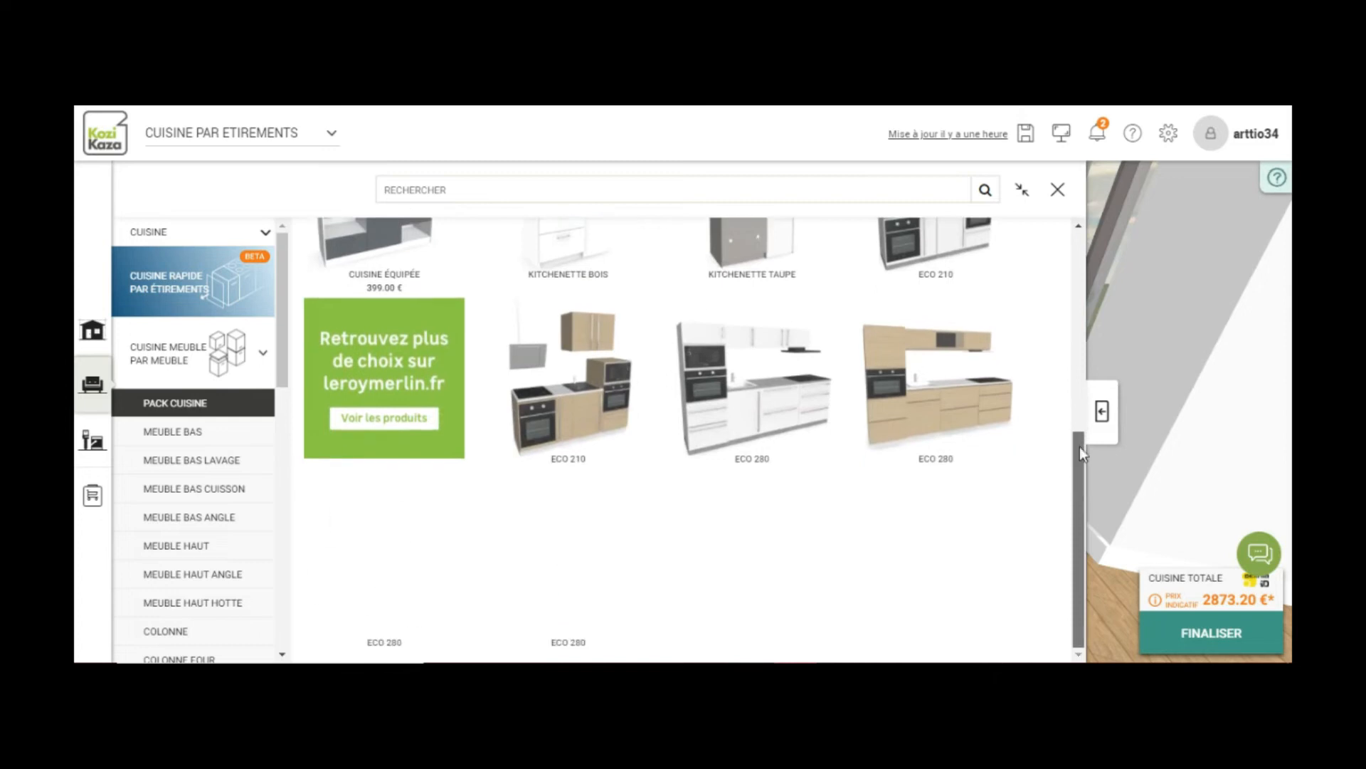
pyautogui.scroll(3, 1053, 311)
pyautogui.scroll(3, 1052, 284)
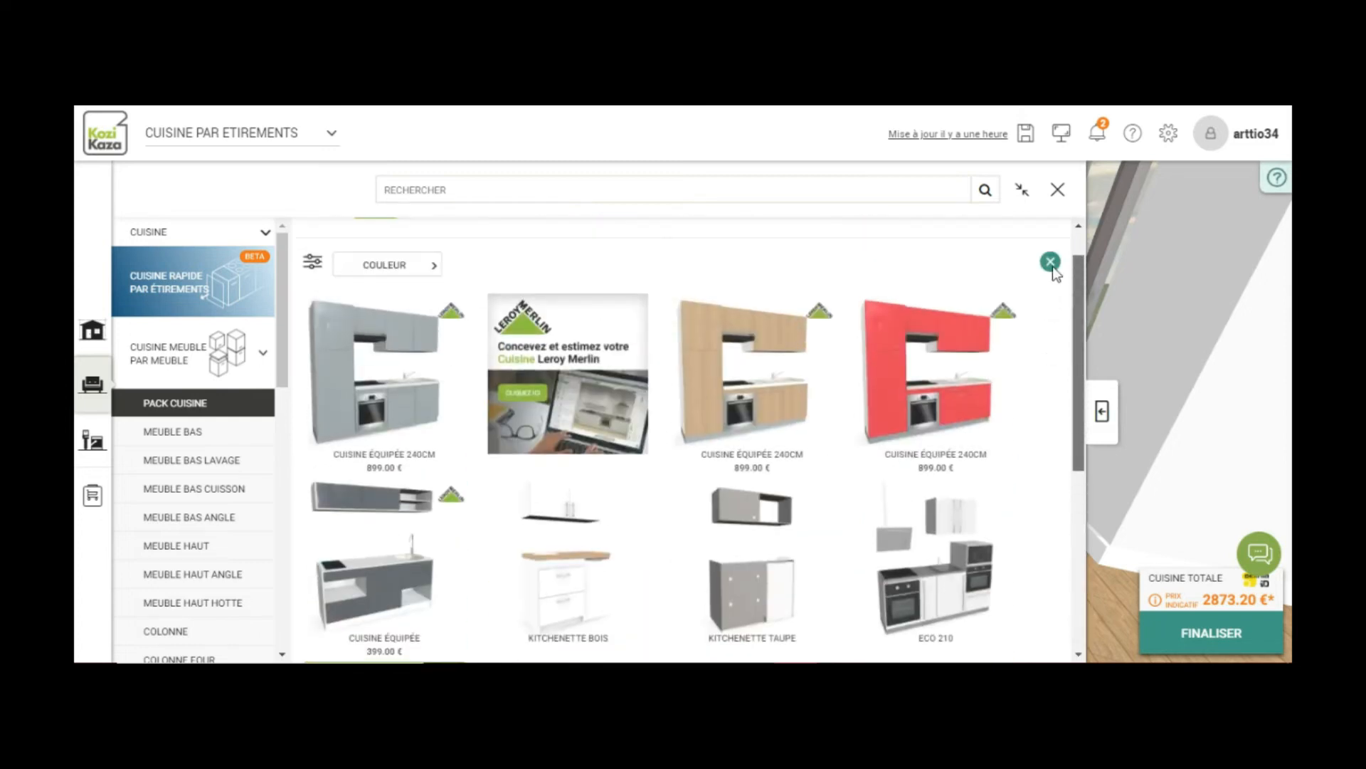
pyautogui.scroll(-1, 1058, 314)
pyautogui.scroll(-1, 1063, 340)
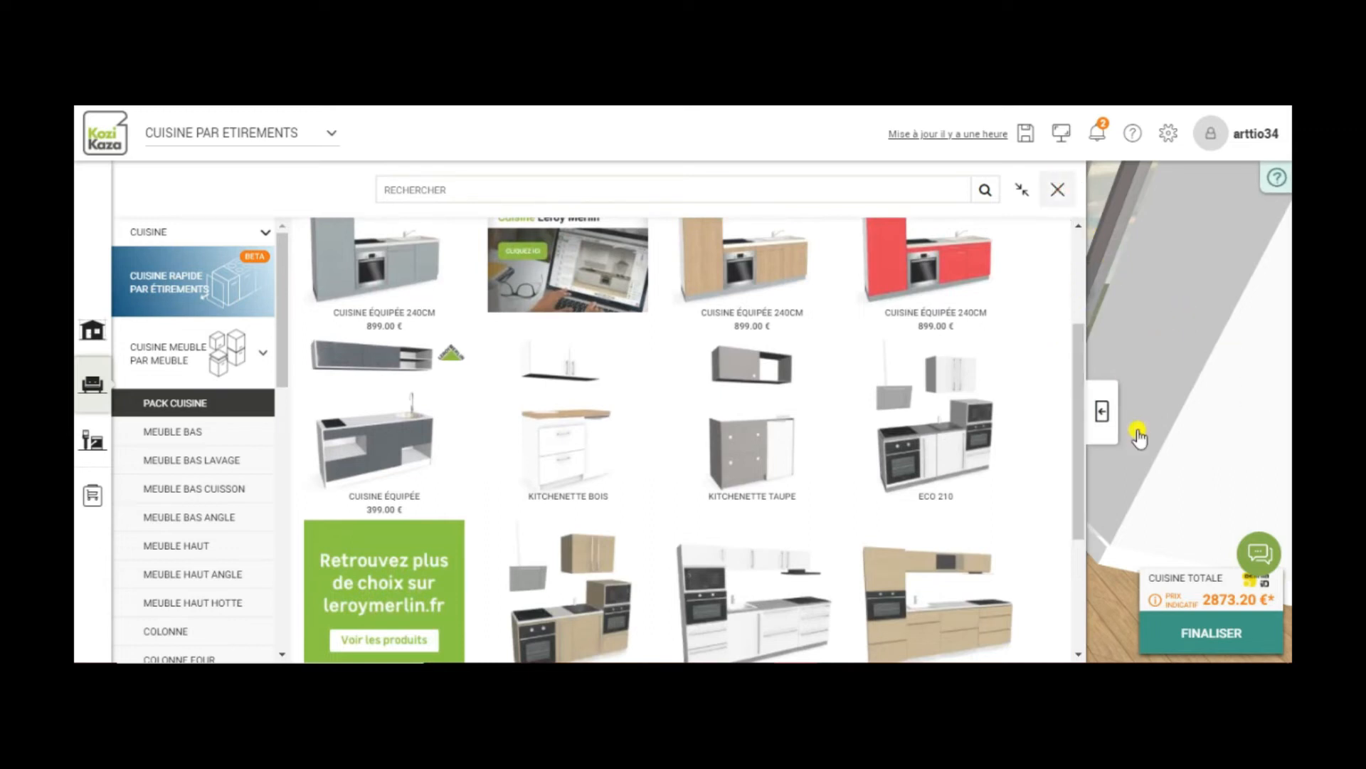
# - Pick the red CUISINE ÉQUIPÉE 240CM from the kitchen packs and bring it into the room's empty area
pyautogui.click(1104, 416)
pyautogui.moveTo(949, 512); pyautogui.dragTo(598, 393)
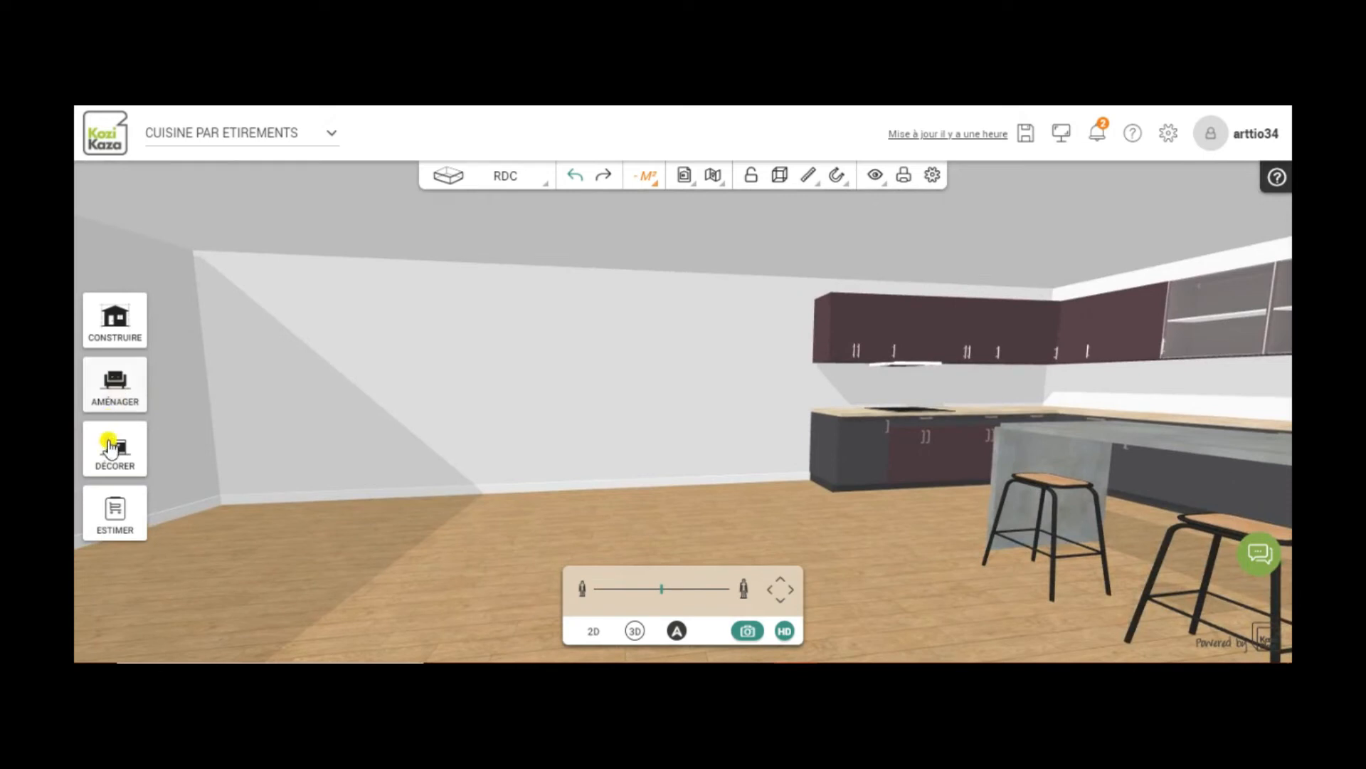
pyautogui.click(116, 390)
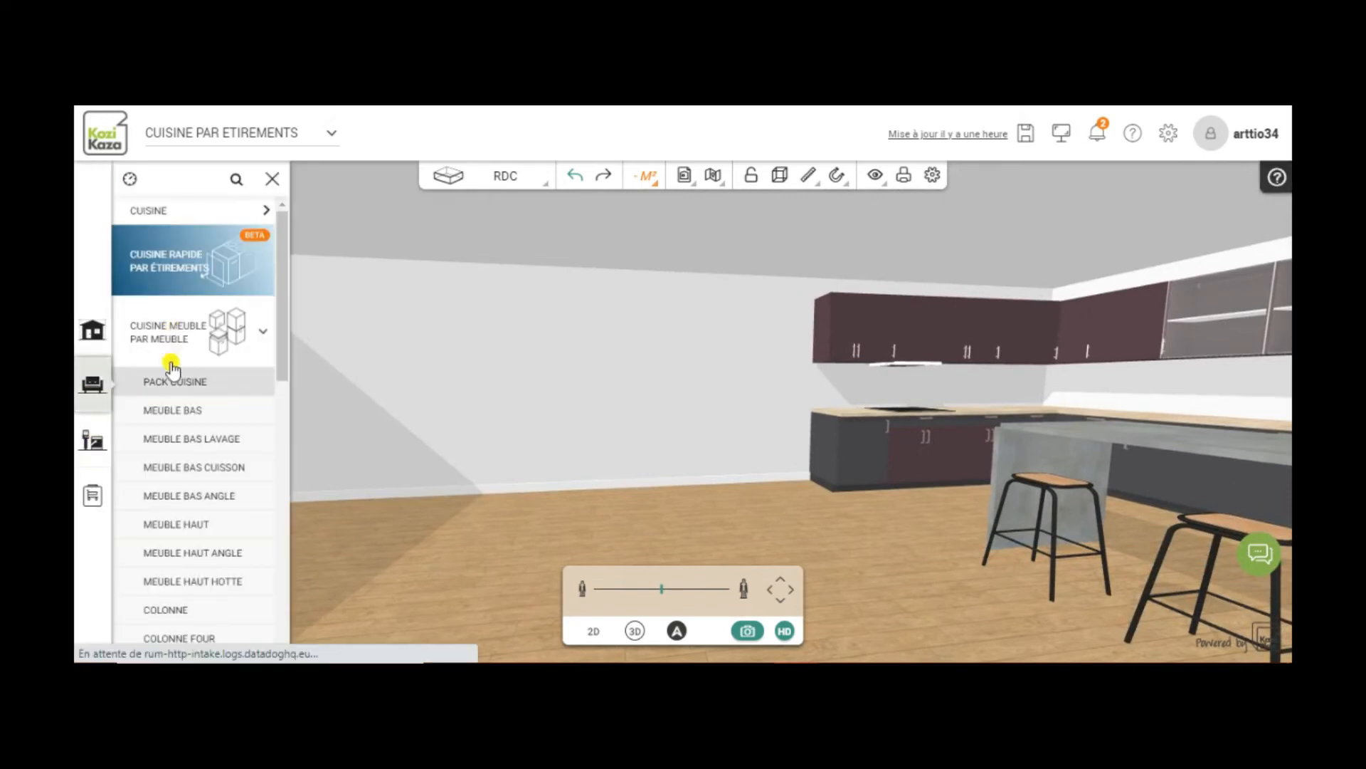
pyautogui.click(196, 212)
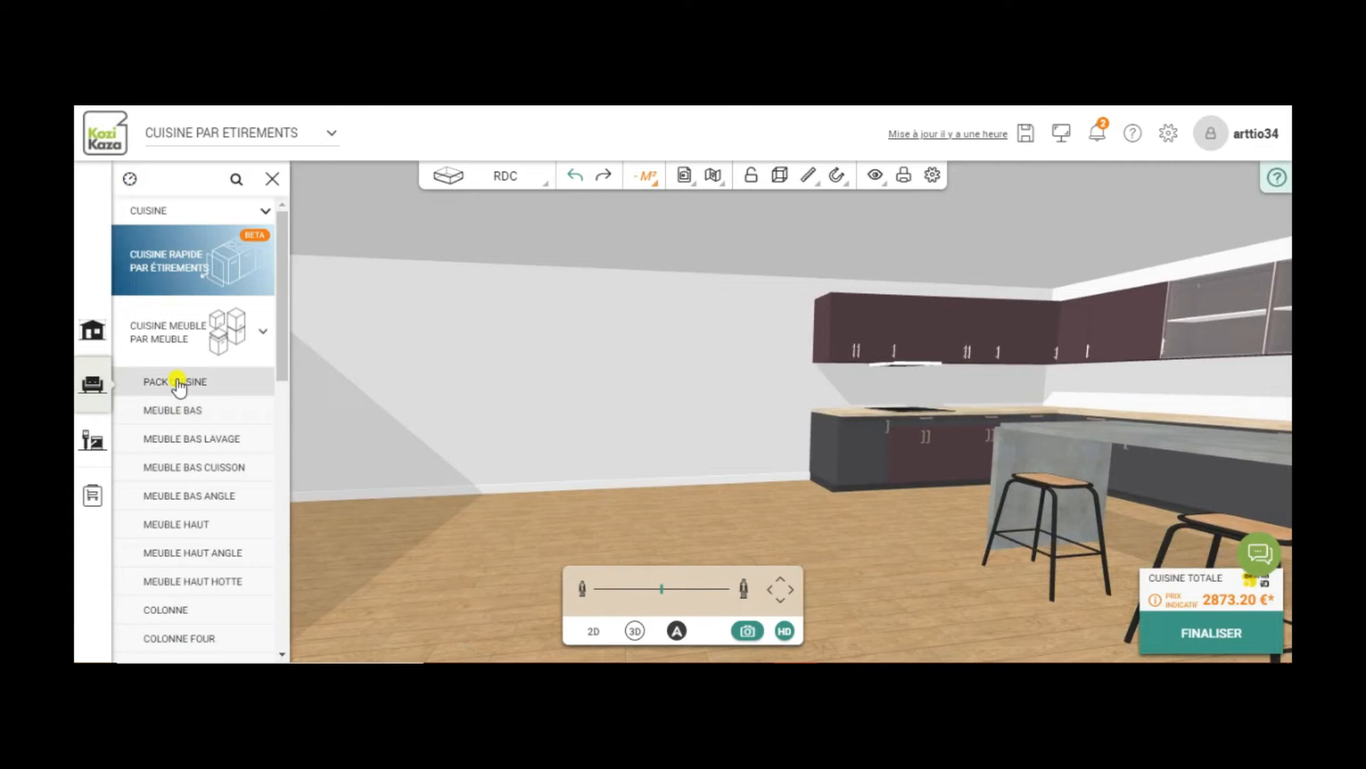
pyautogui.click(178, 383)
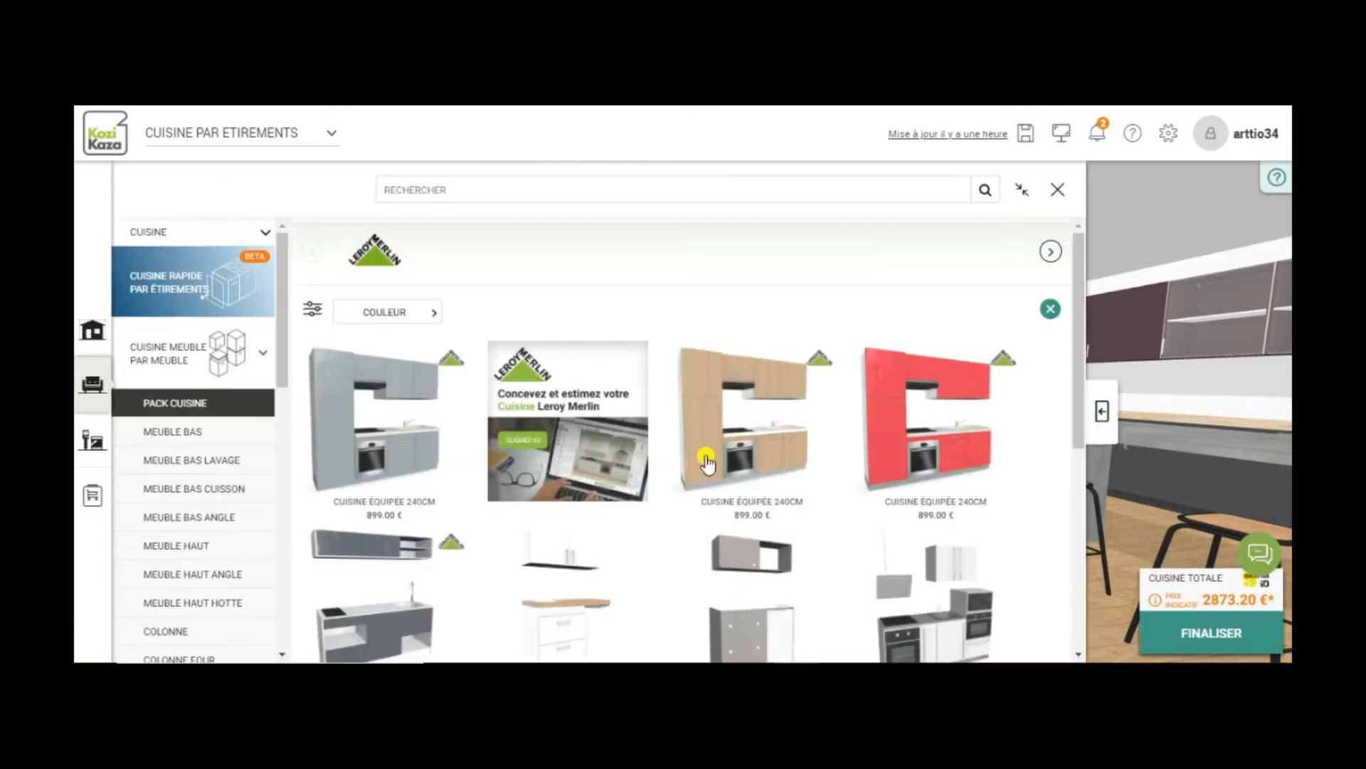
pyautogui.scroll(-3, 659, 482)
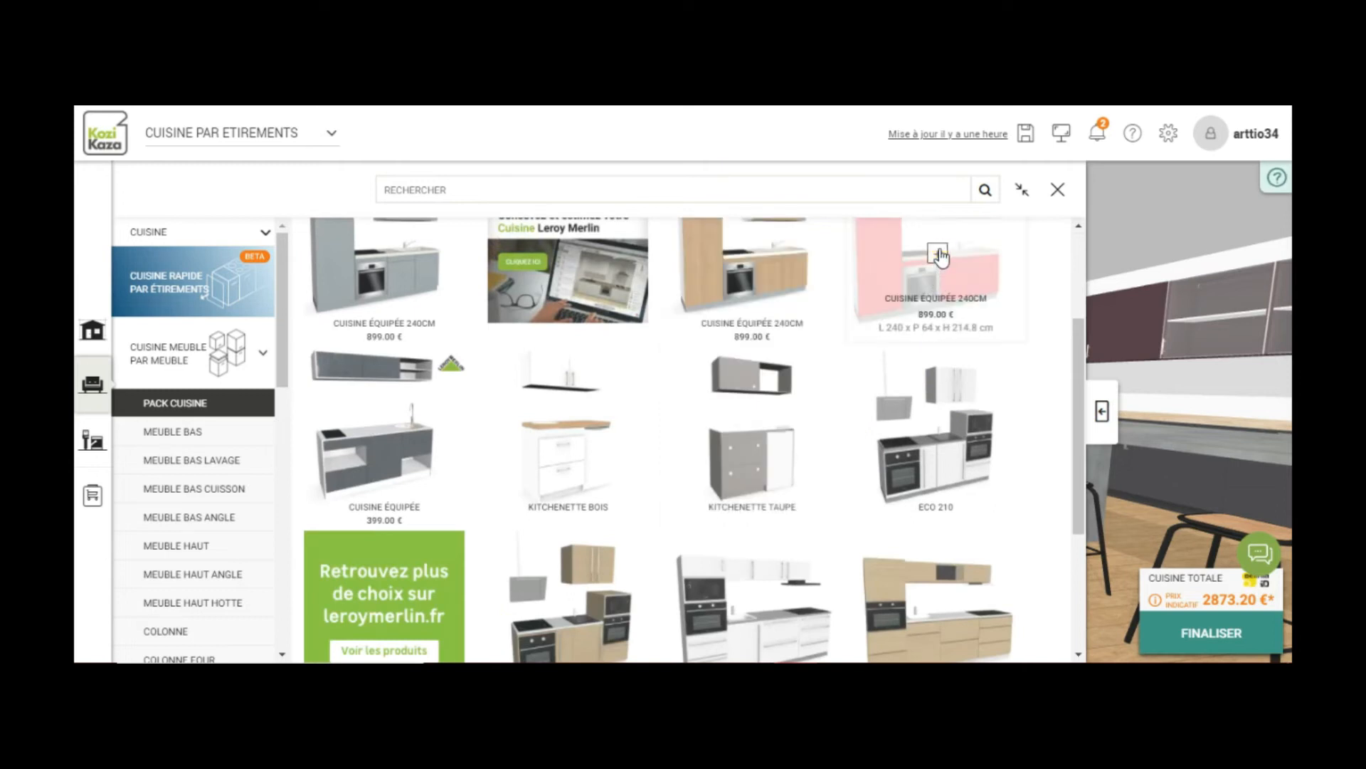
pyautogui.click(937, 254)
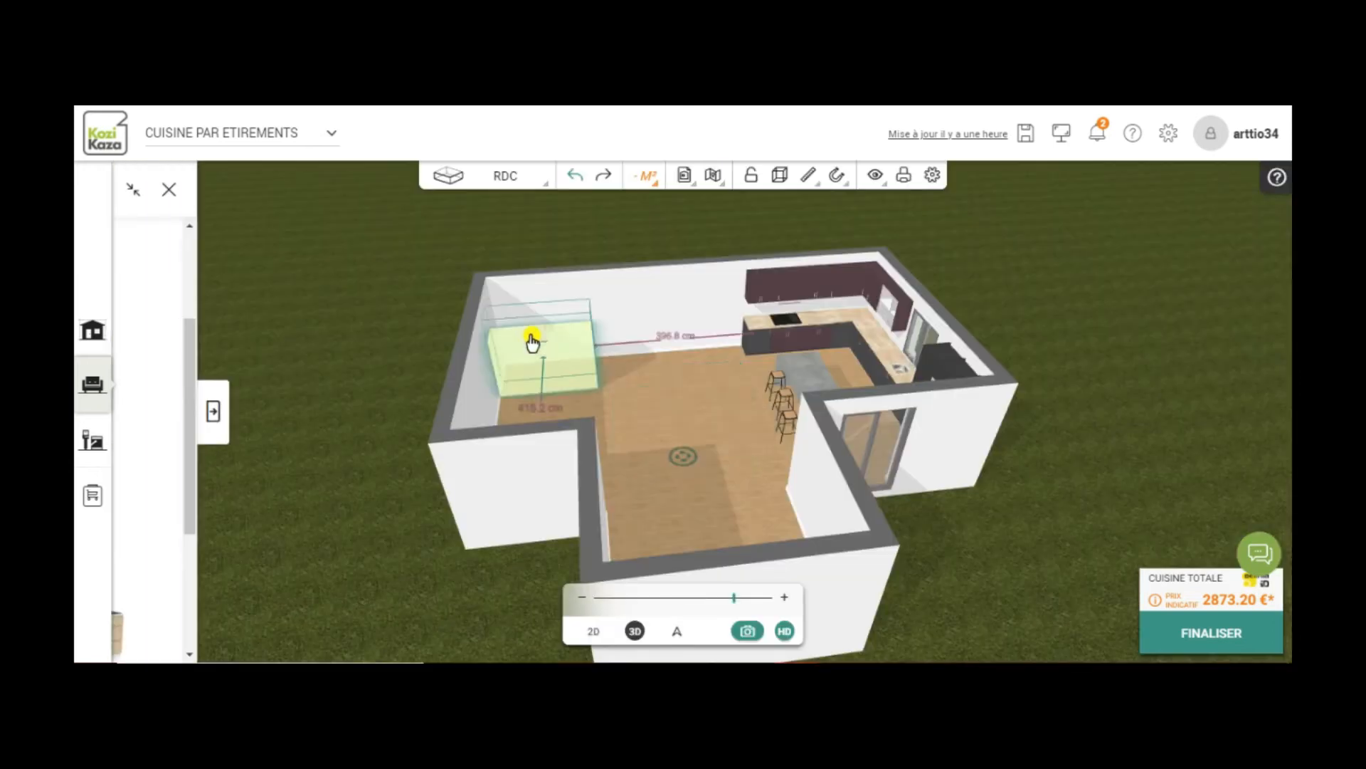
pyautogui.click(533, 347)
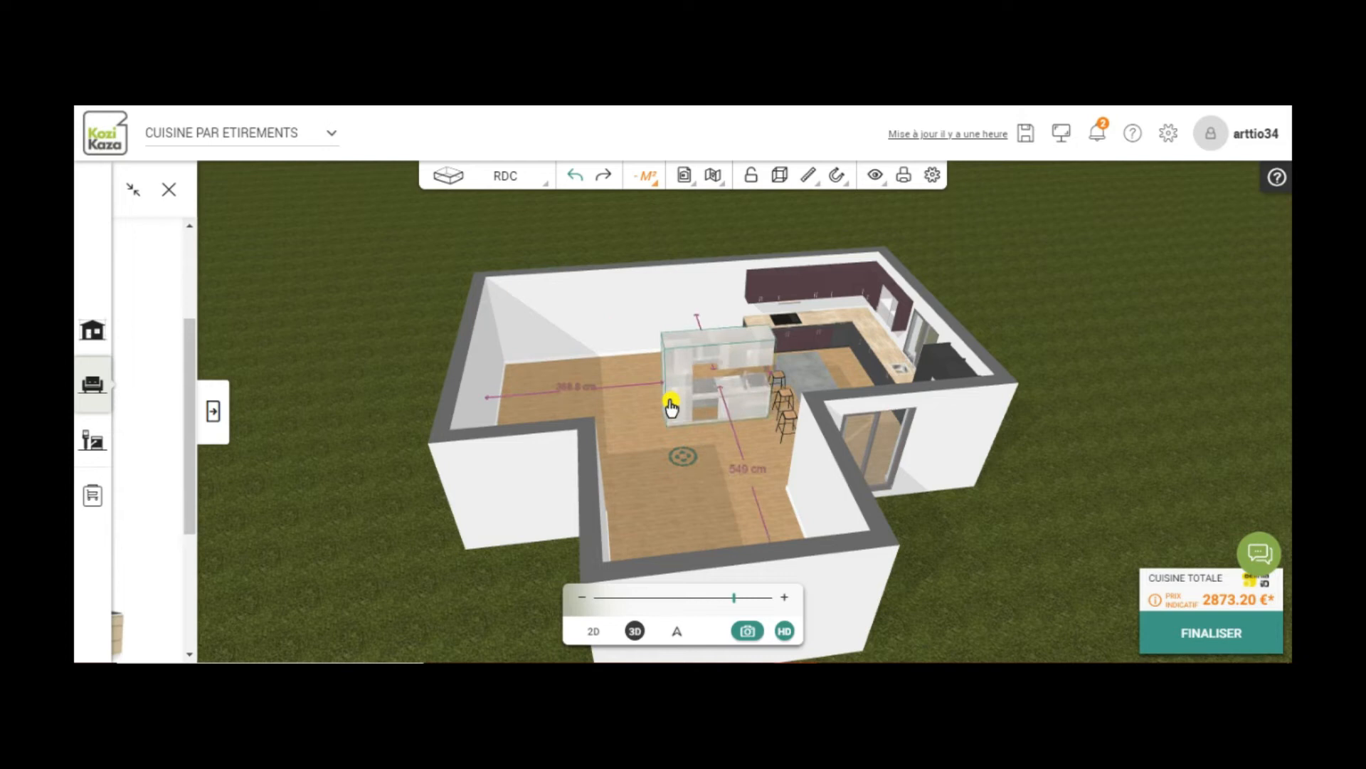
# - Set the red kitchen pack down away from the back wall and rotate it so its fronts face into the room
pyautogui.click(671, 406)
pyautogui.moveTo(671, 405); pyautogui.dragTo(625, 362)
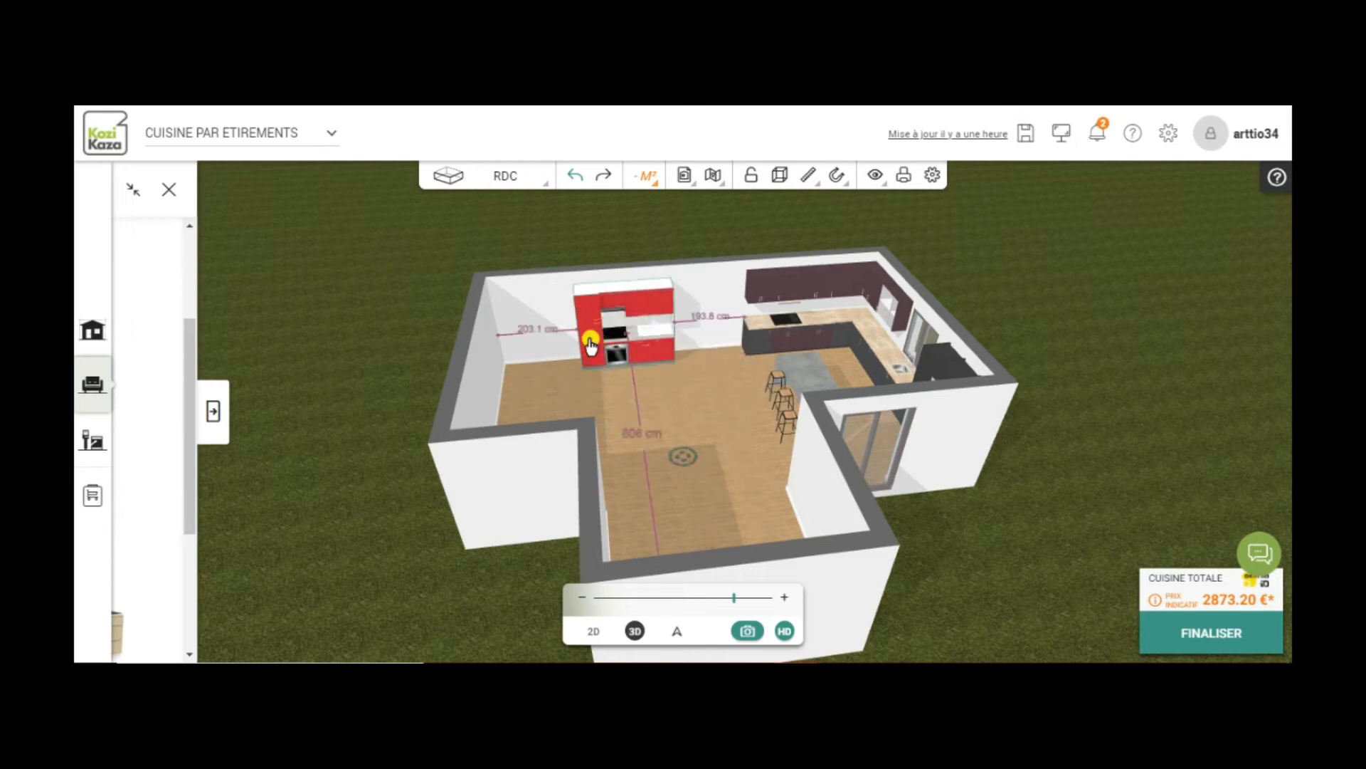
pyautogui.press('Escape')
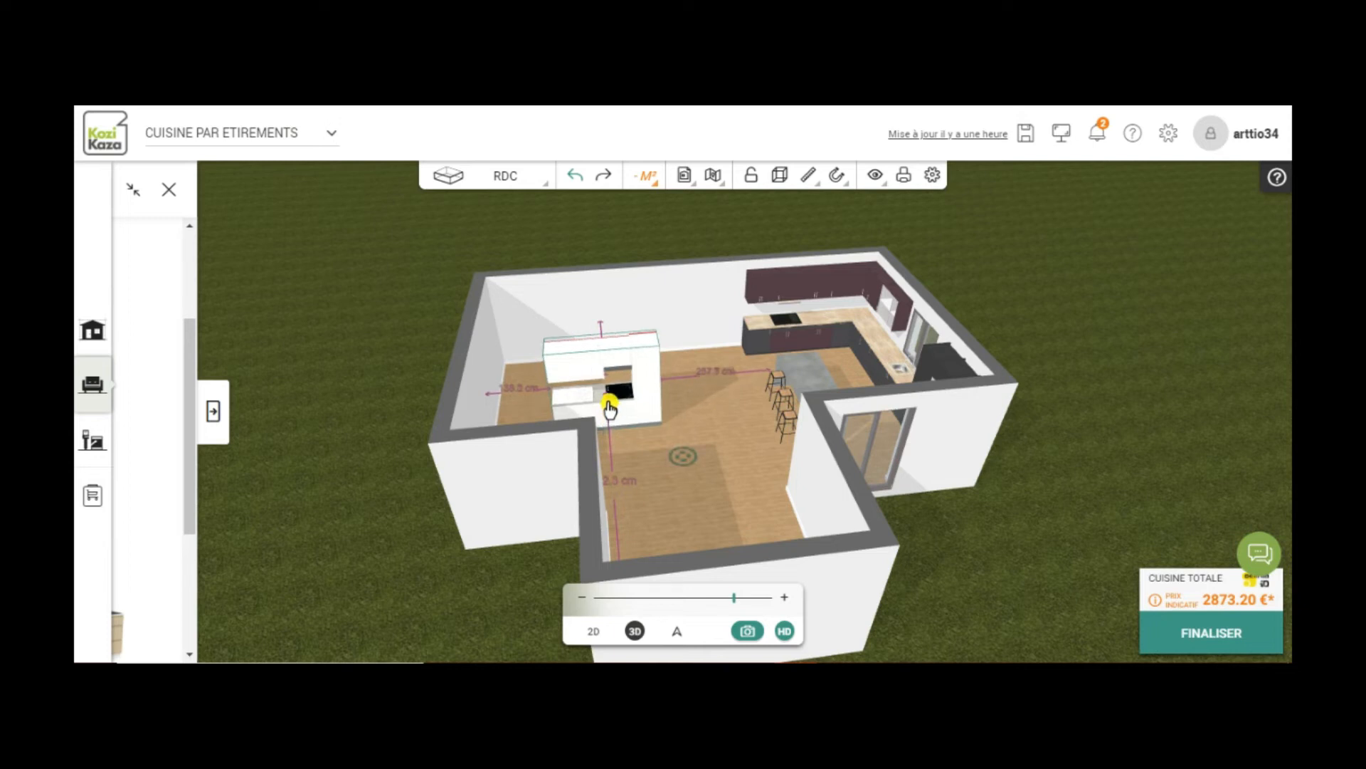
pyautogui.click(610, 406)
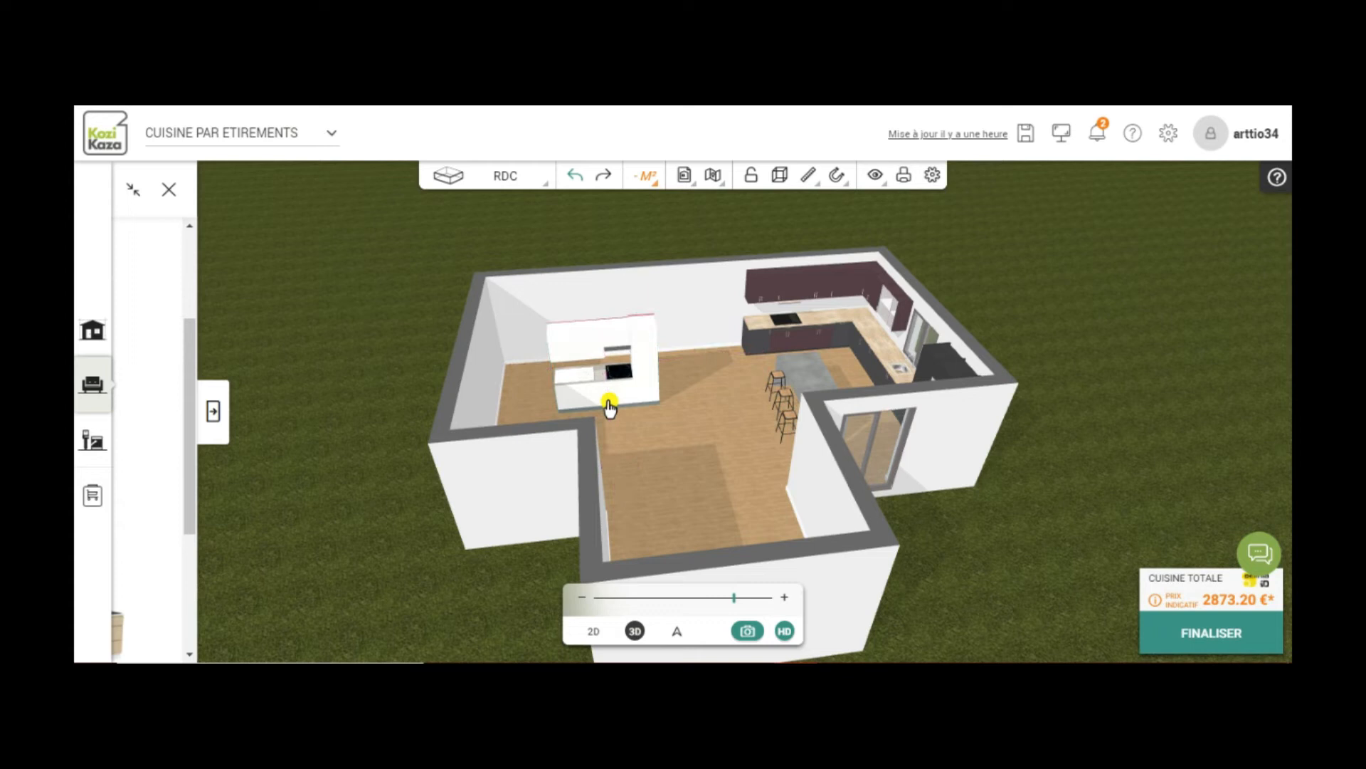
pyautogui.click(612, 404)
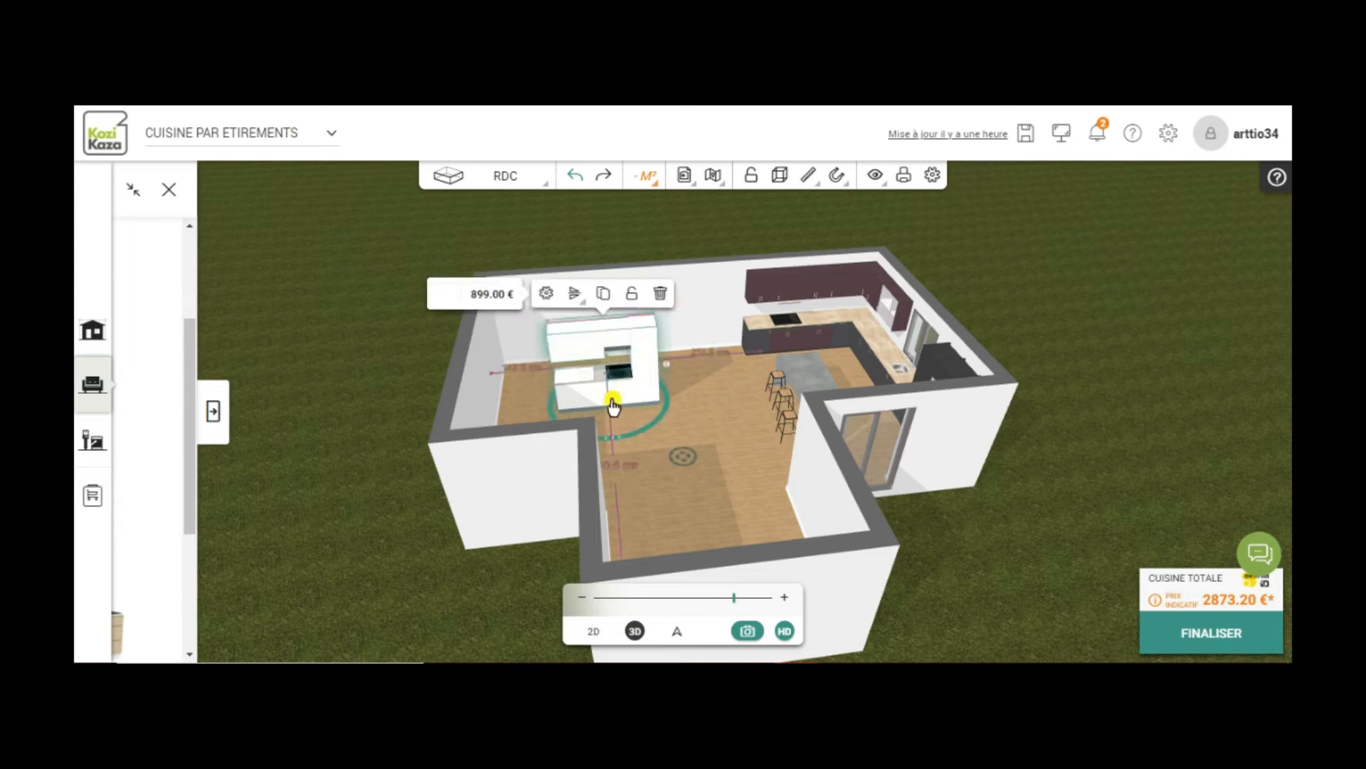
pyautogui.moveTo(654, 441); pyautogui.dragTo(676, 388)
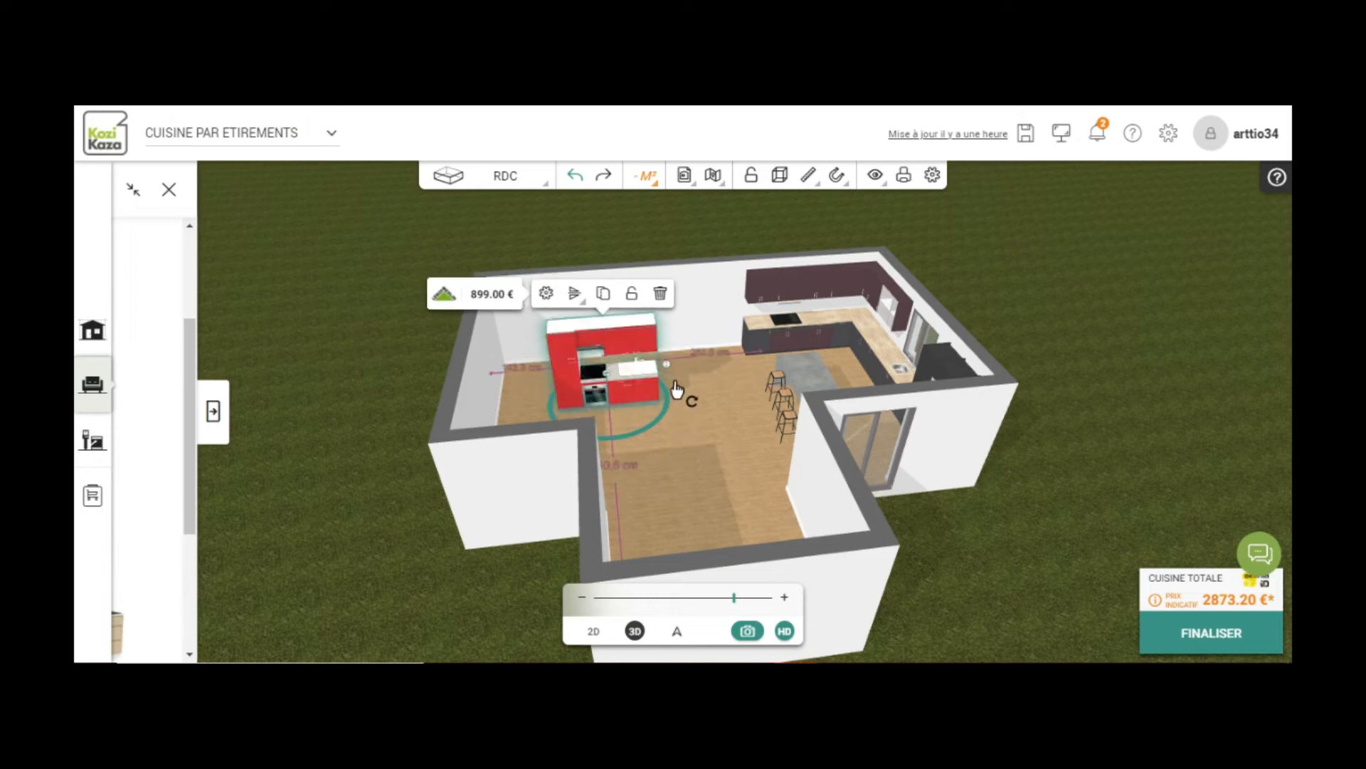
# - Place the red kitchen pack against the back wall in the far corner, about 397 cm from the existing cabinets
pyautogui.click(620, 386)
pyautogui.moveTo(620, 383); pyautogui.dragTo(616, 350)
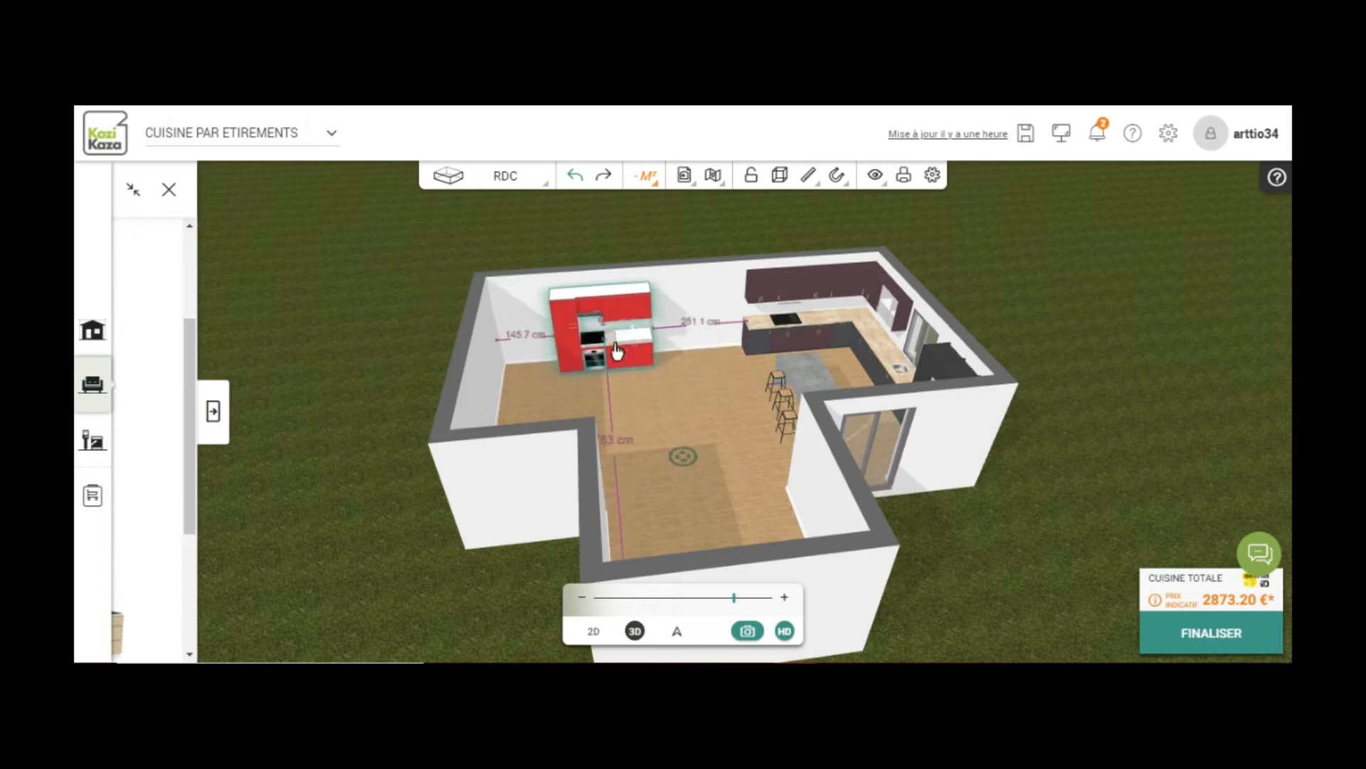
pyautogui.scroll(5, 651, 416)
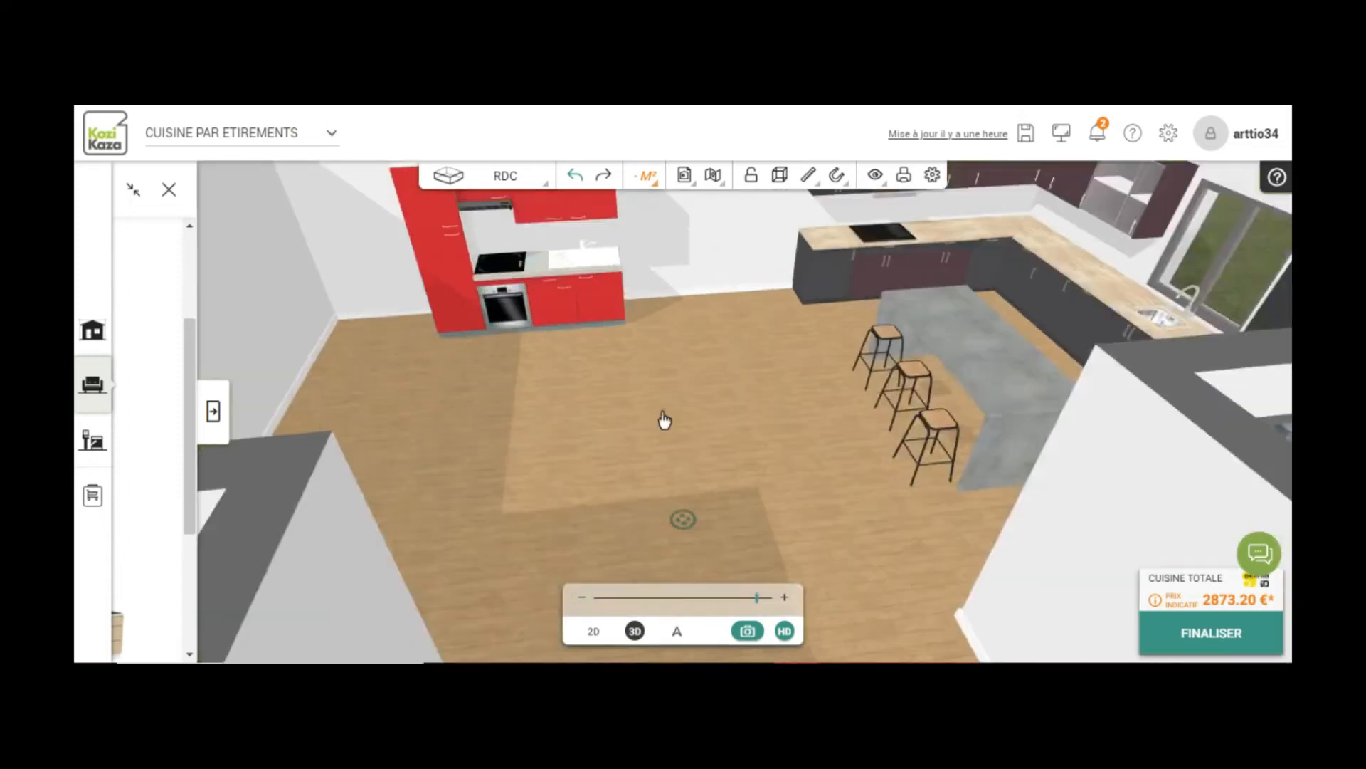
pyautogui.click(658, 473)
pyautogui.doubleClick(577, 409)
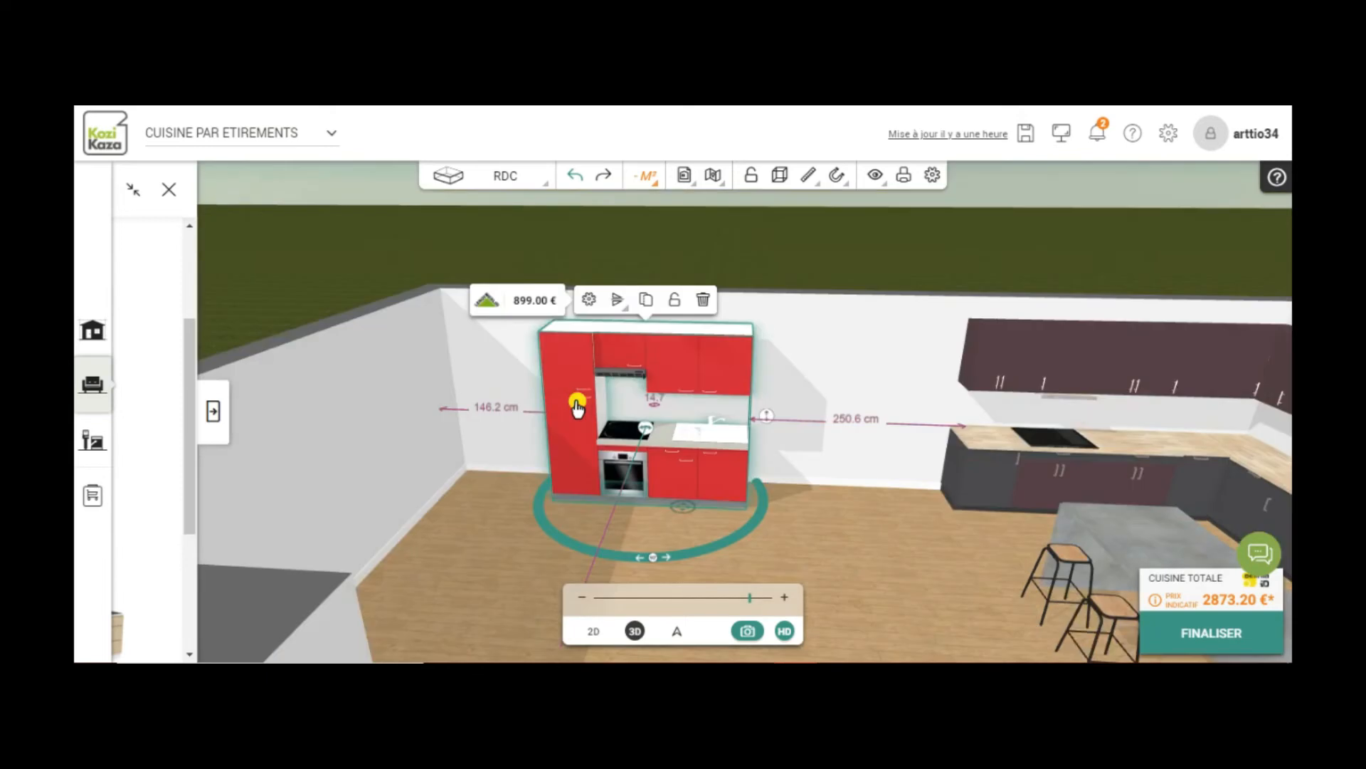
pyautogui.doubleClick(575, 408)
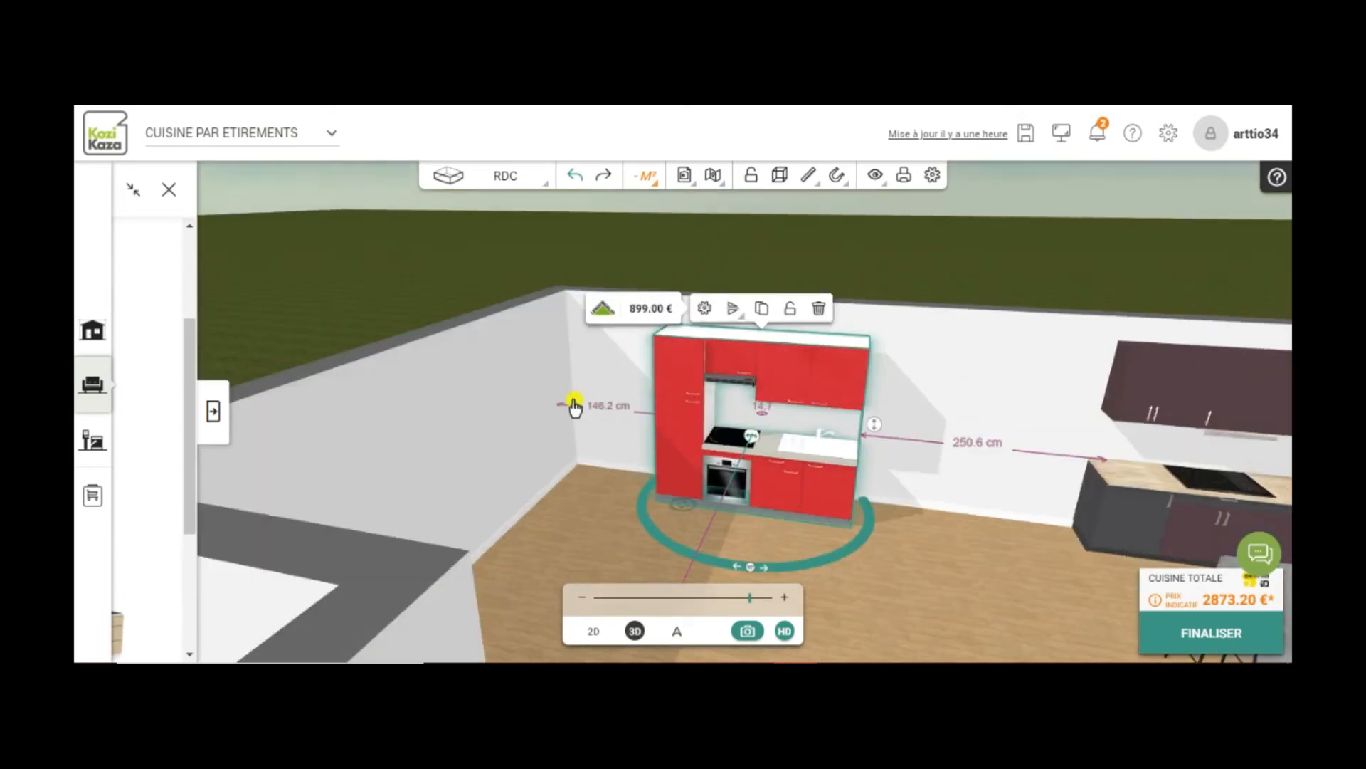
pyautogui.moveTo(676, 399); pyautogui.dragTo(558, 359)
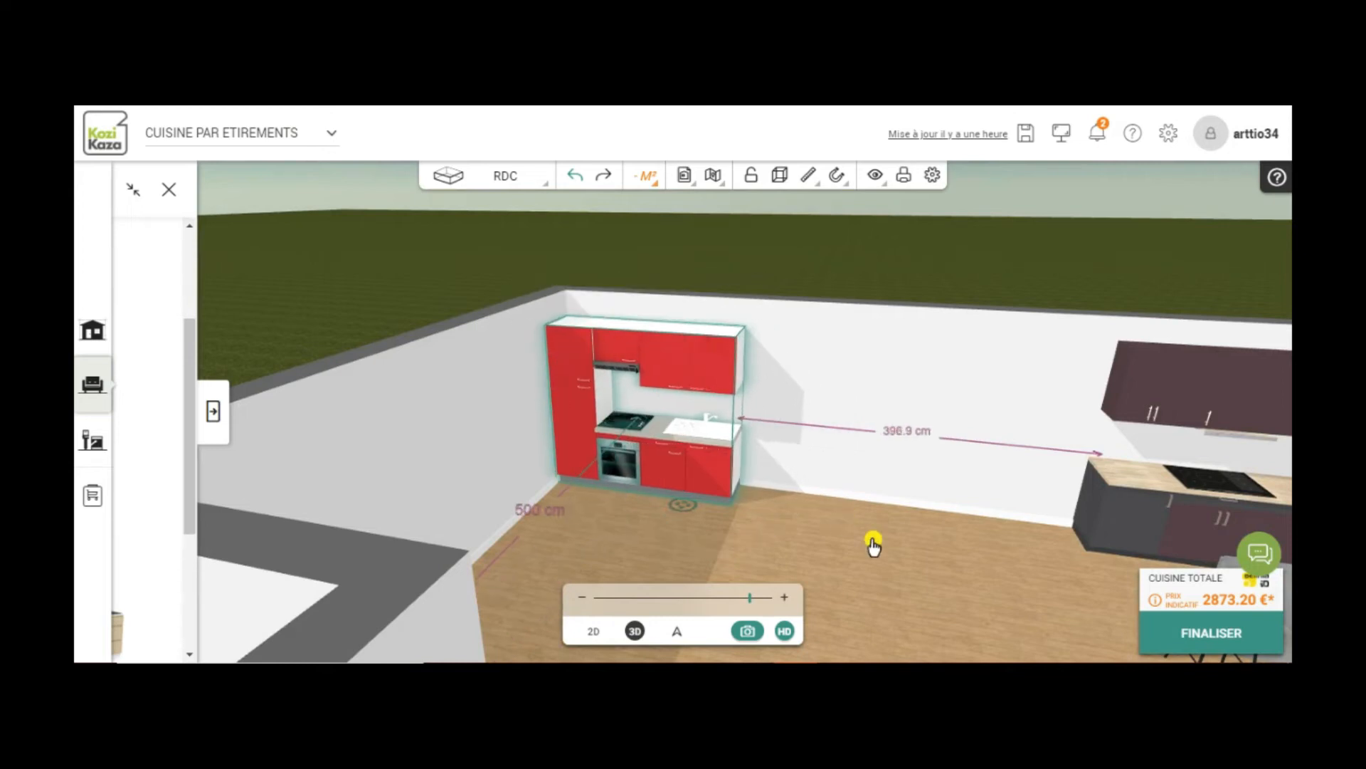
# - Close the catalogue and open the two-door H80 wall cabinet above the worktop for individual customisation
pyautogui.moveTo(965, 584); pyautogui.dragTo(975, 579)
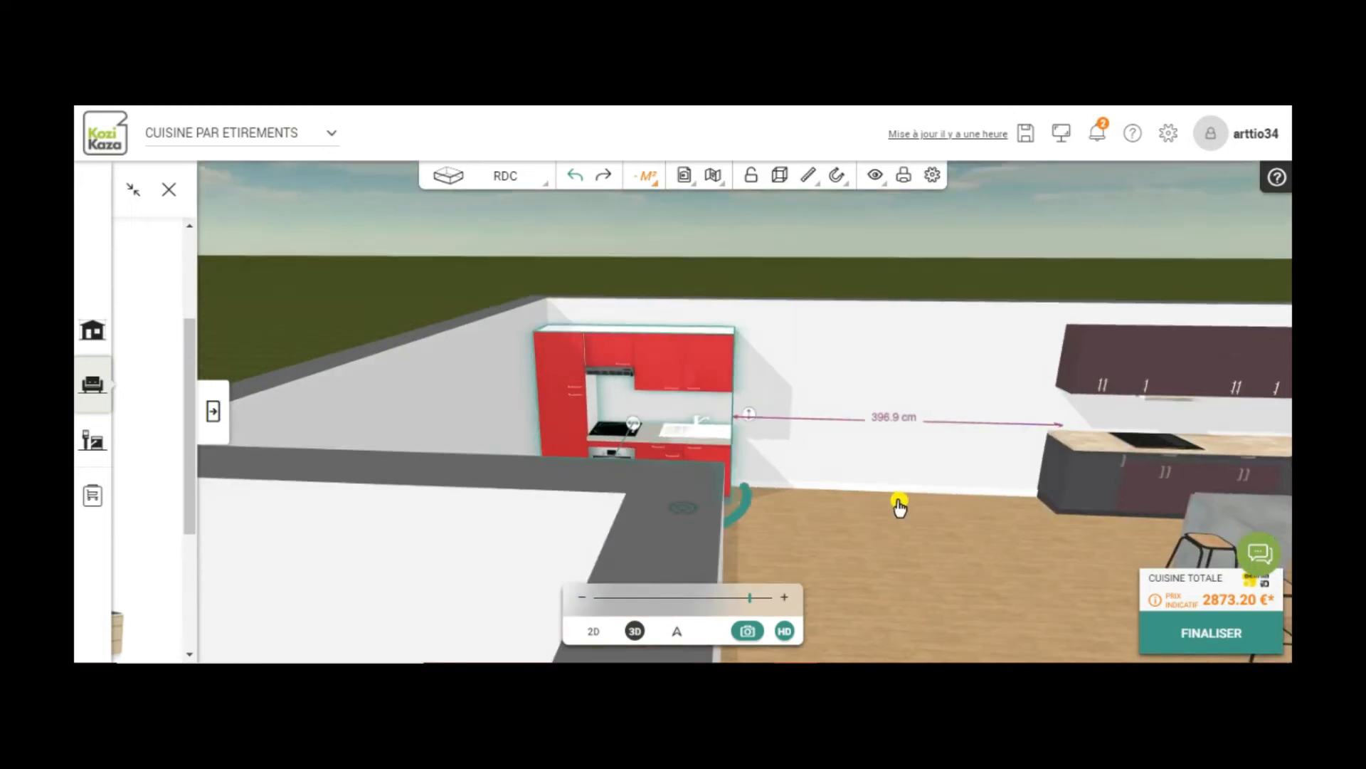
pyautogui.click(1101, 376)
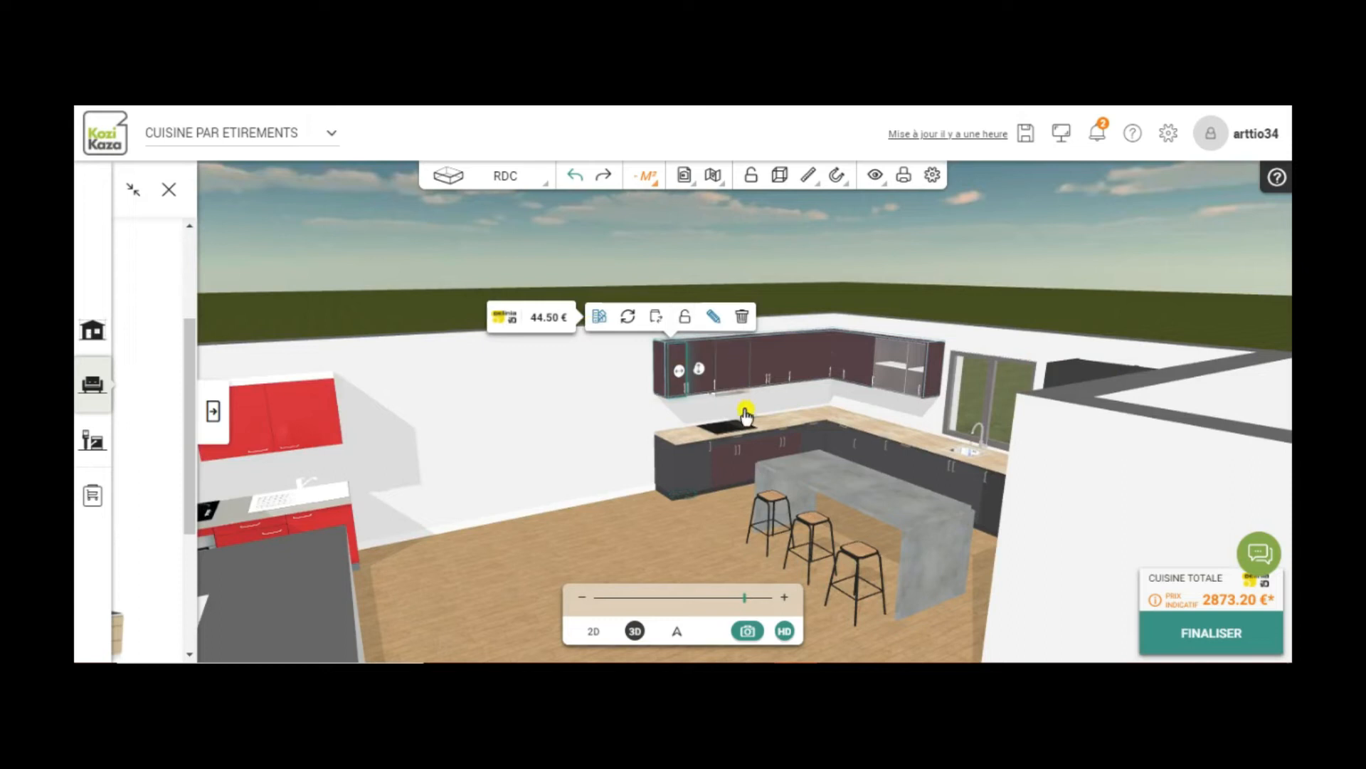
pyautogui.click(776, 367)
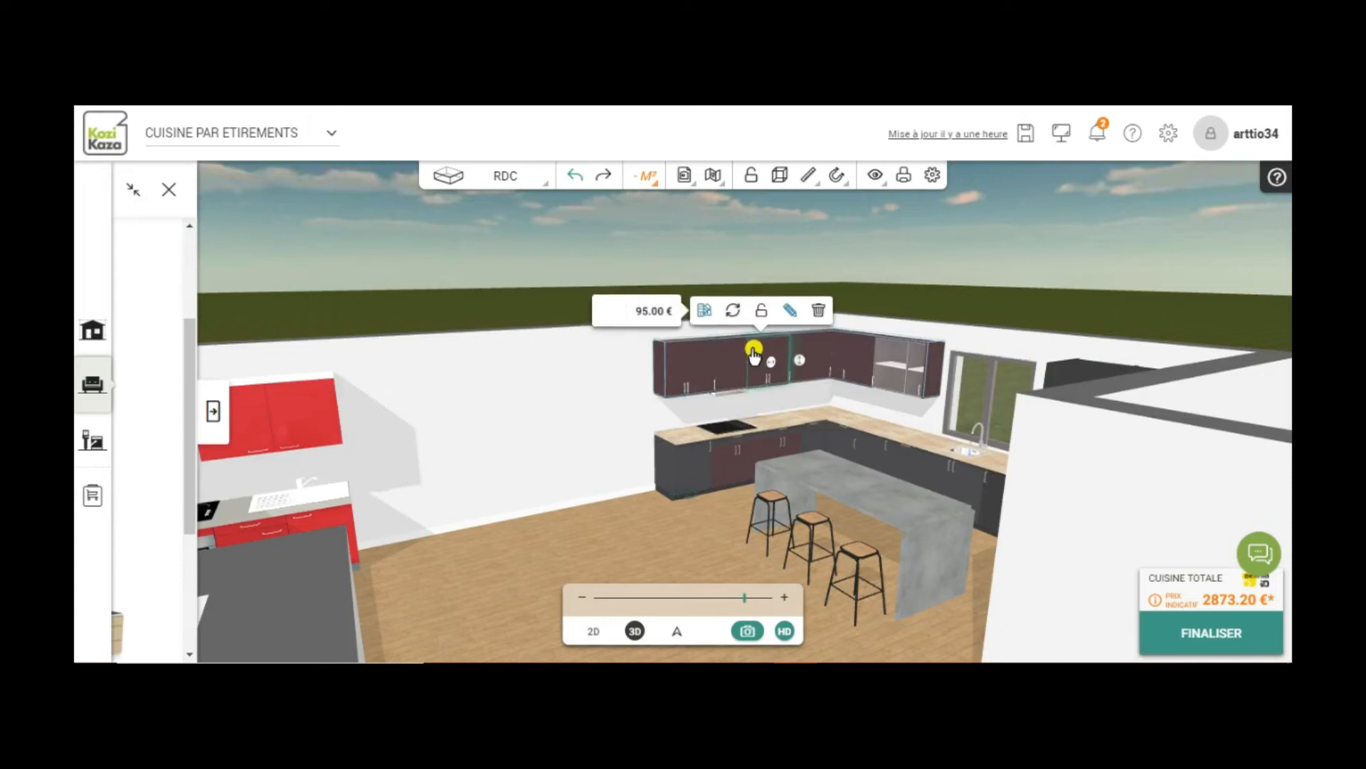
pyautogui.click(168, 190)
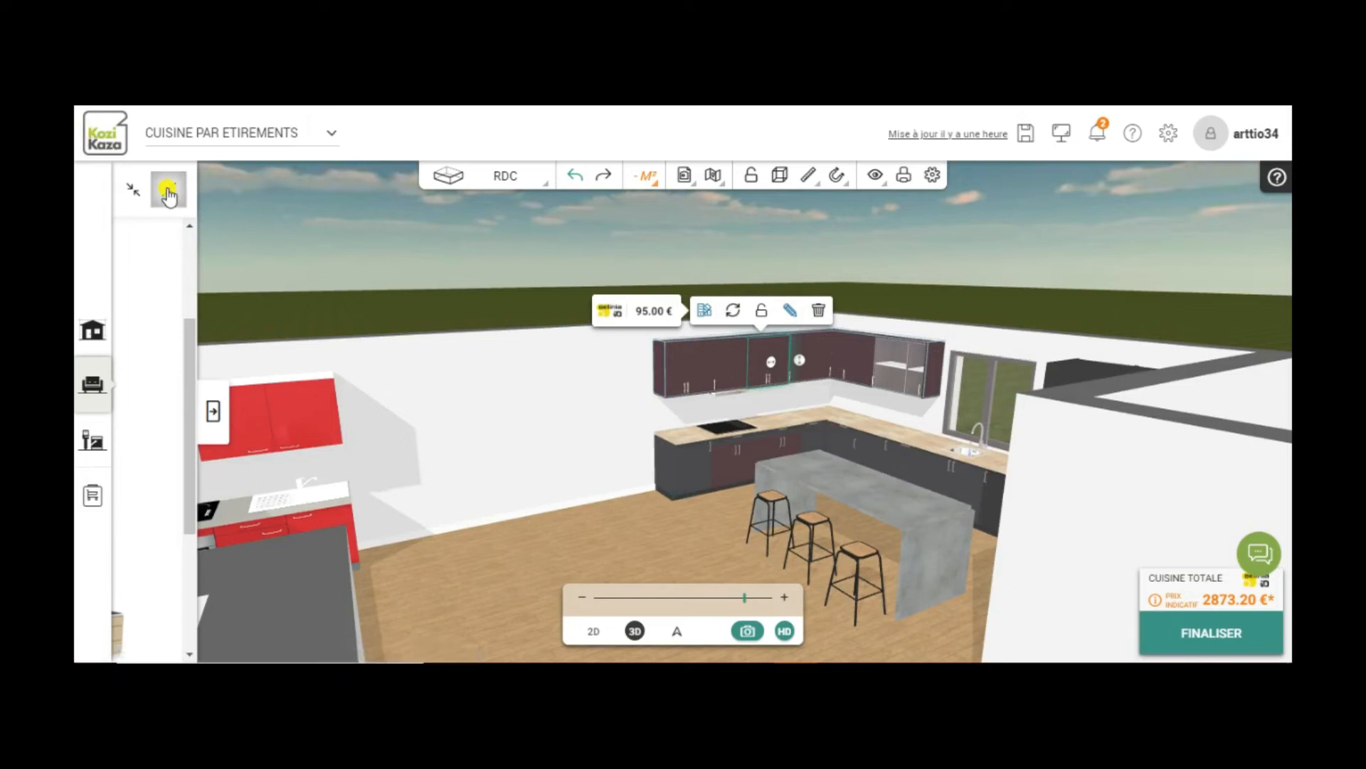
pyautogui.click(213, 411)
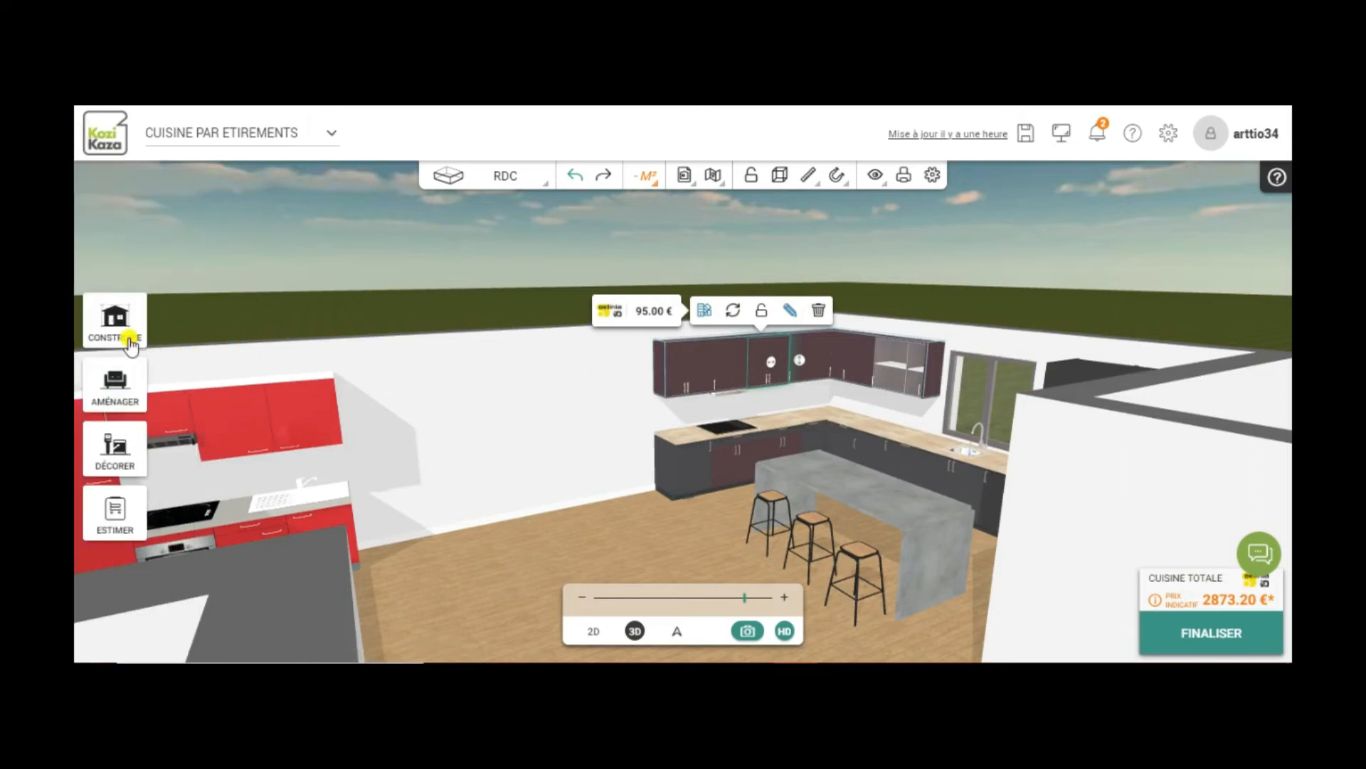
pyautogui.click(787, 312)
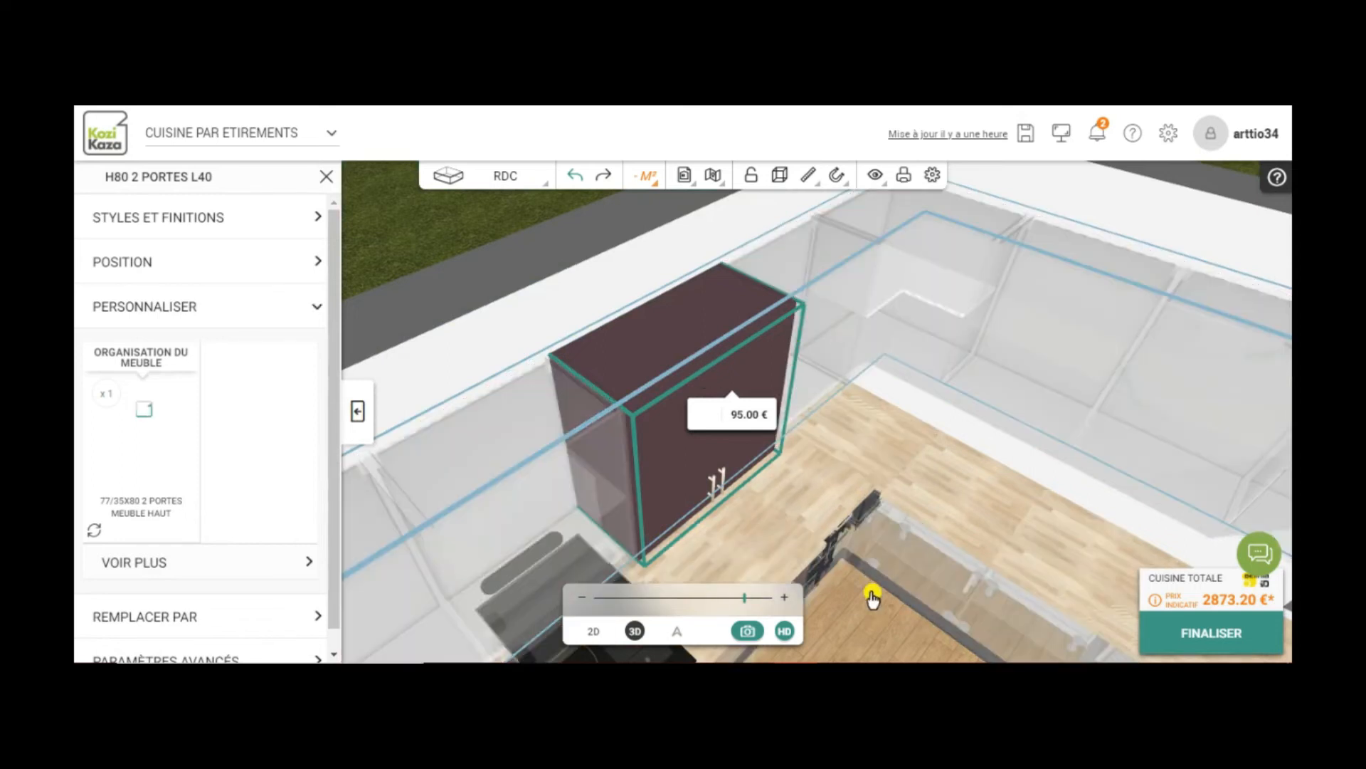
pyautogui.scroll(-3, 843, 575)
pyautogui.scroll(-2, 847, 591)
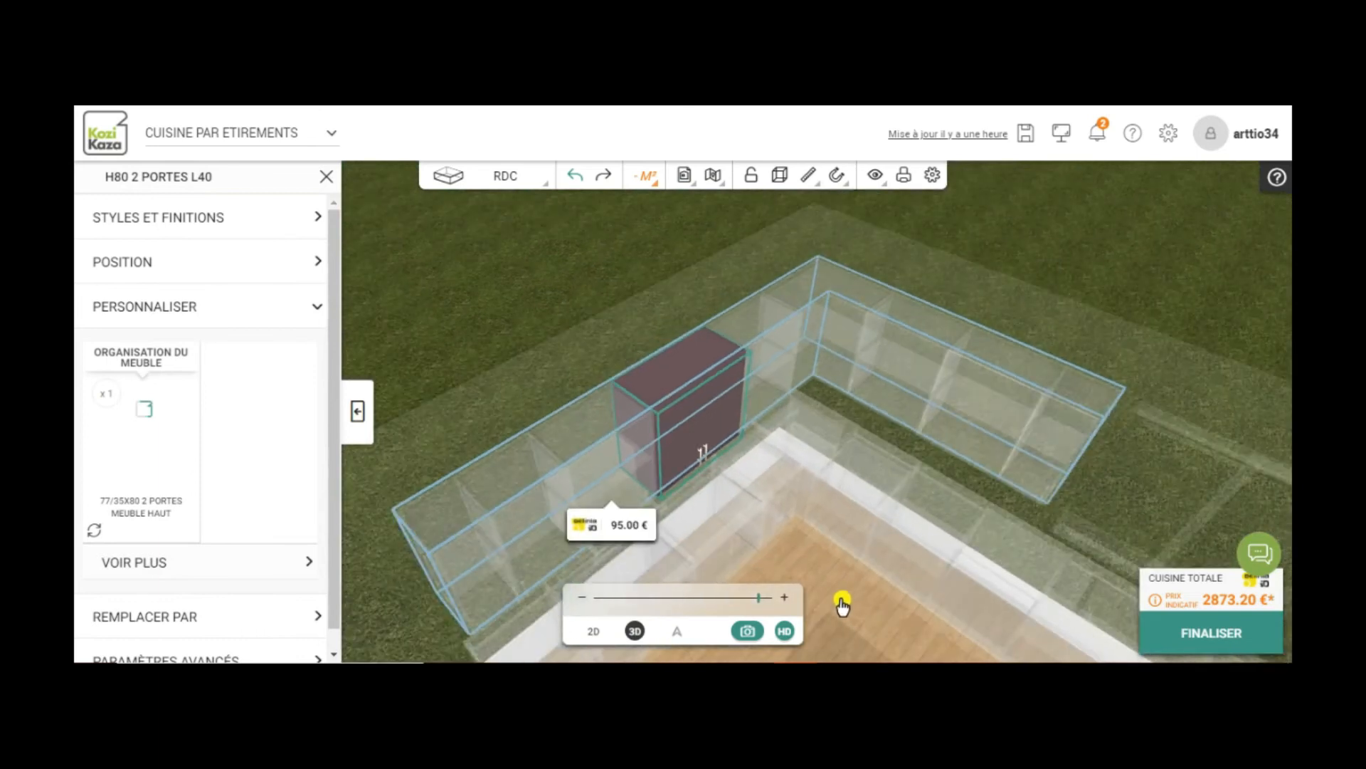
pyautogui.scroll(-2, 845, 604)
# - Leave the single-cabinet customisation and set the elevation of the whole wall cabinet group to 160 cm
pyautogui.click(594, 631)
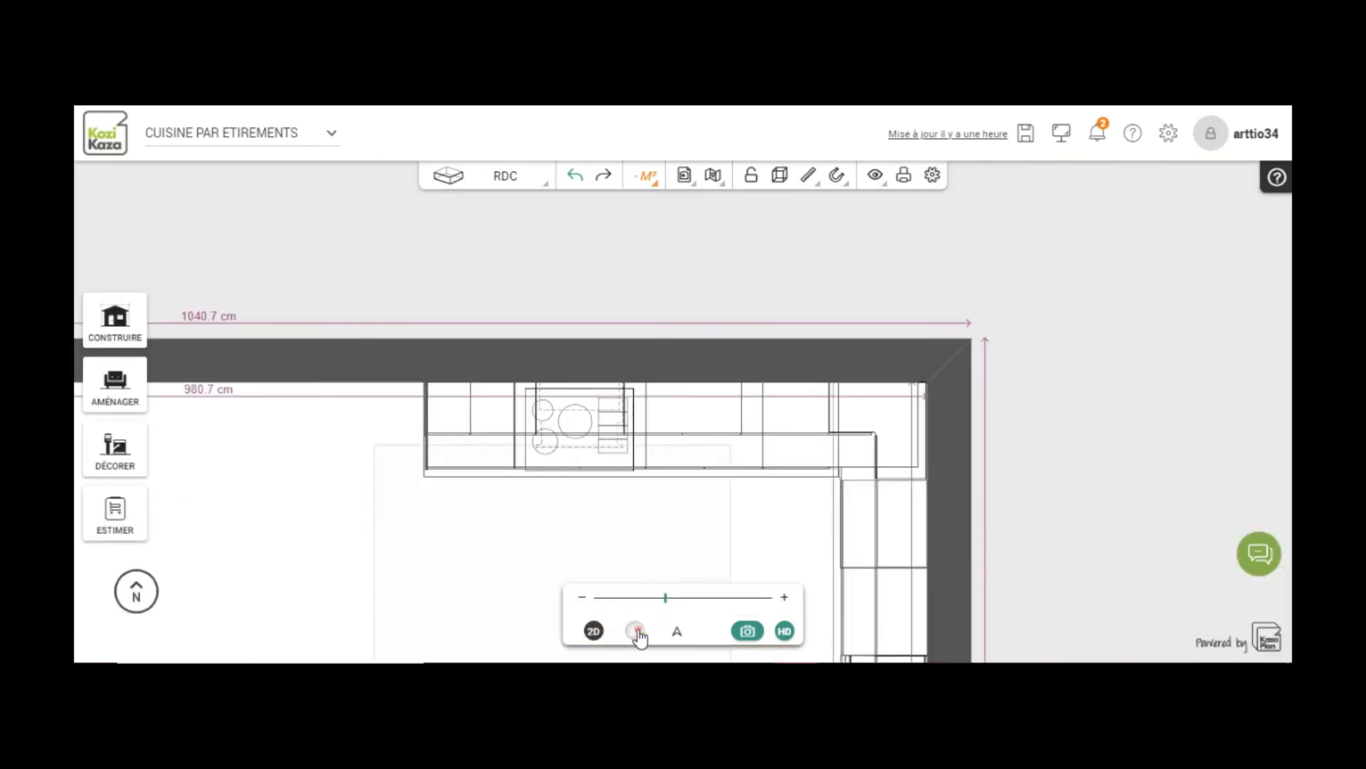
pyautogui.click(637, 632)
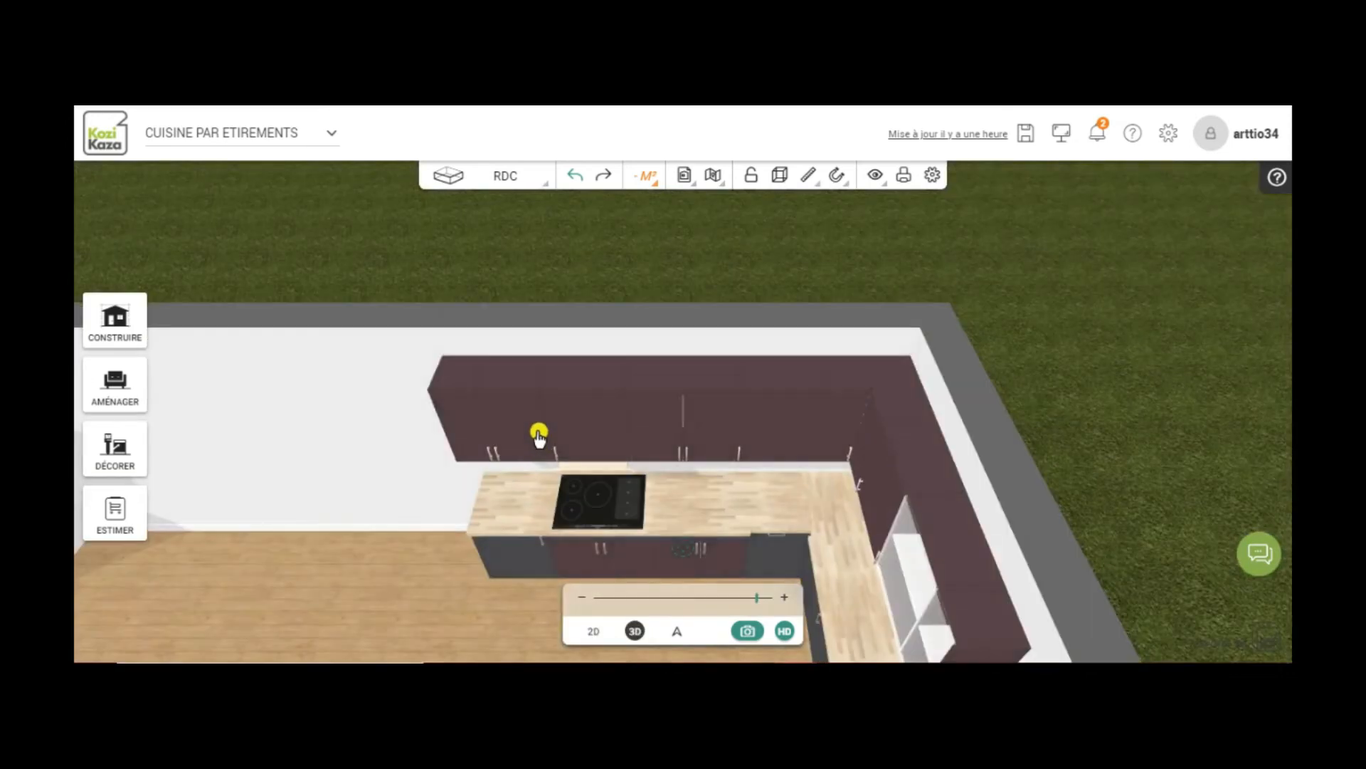
pyautogui.click(471, 435)
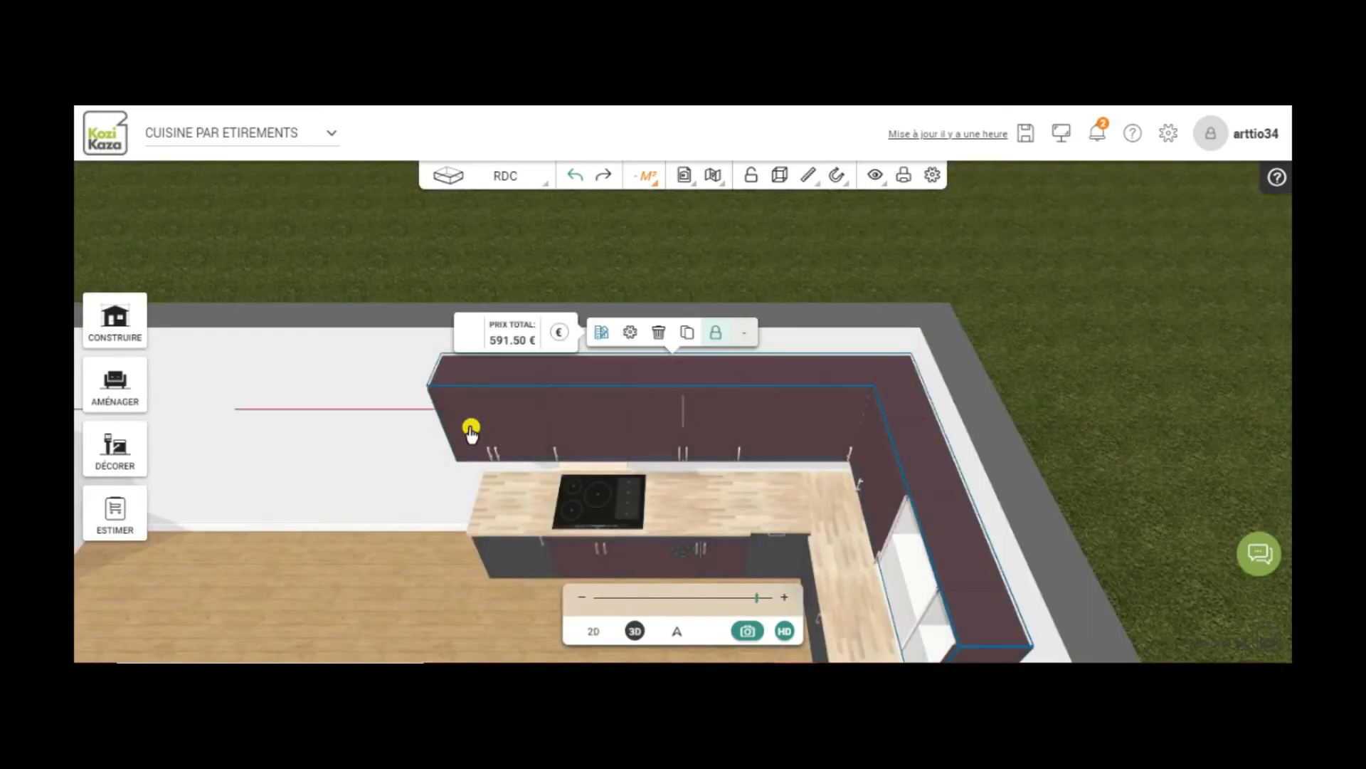
pyautogui.click(632, 335)
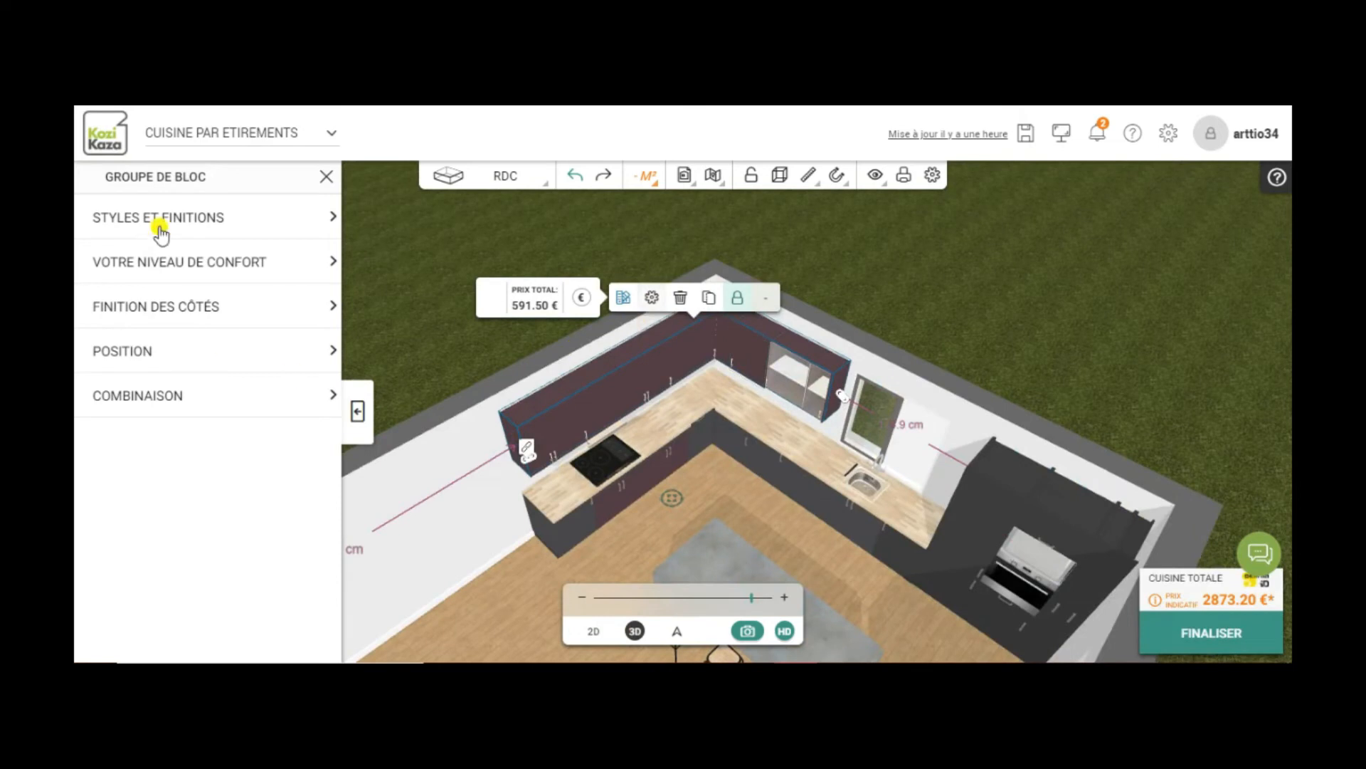
pyautogui.click(143, 352)
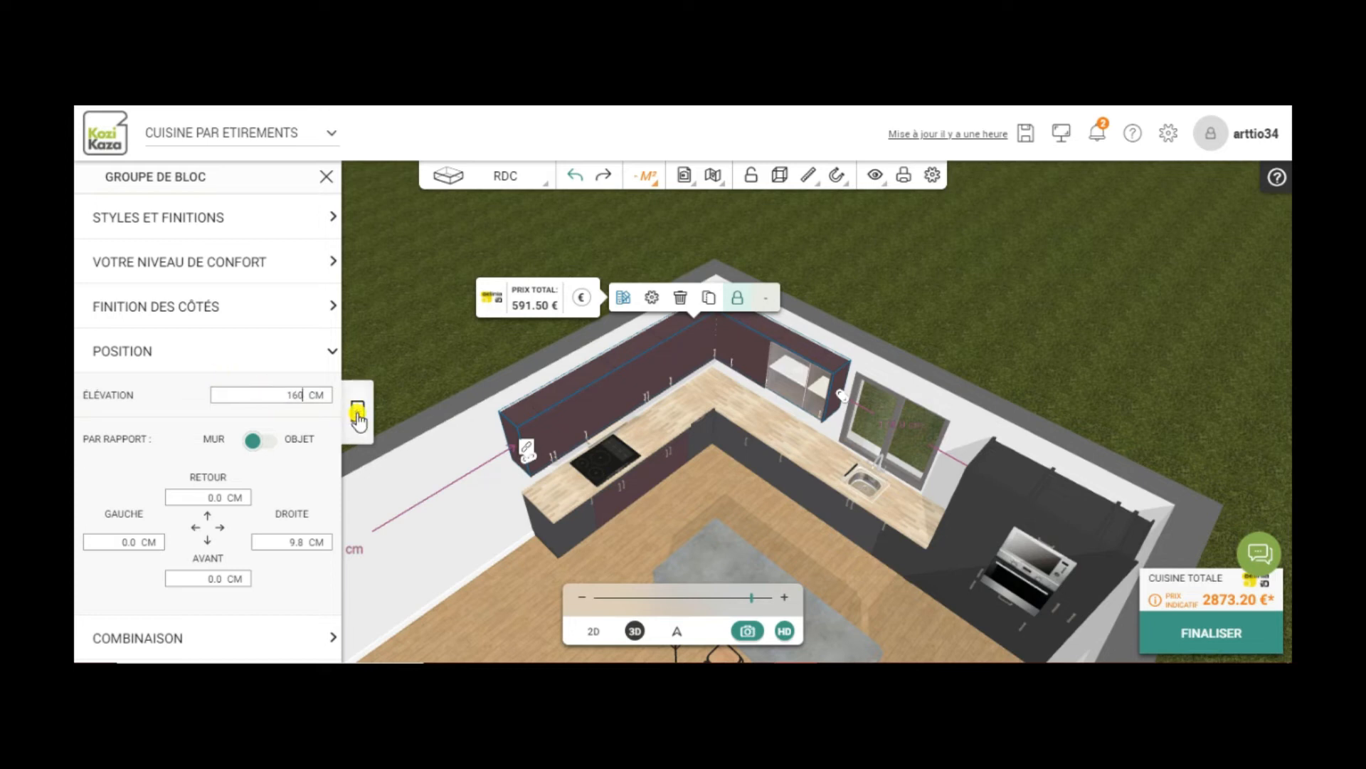
pyautogui.click(357, 414)
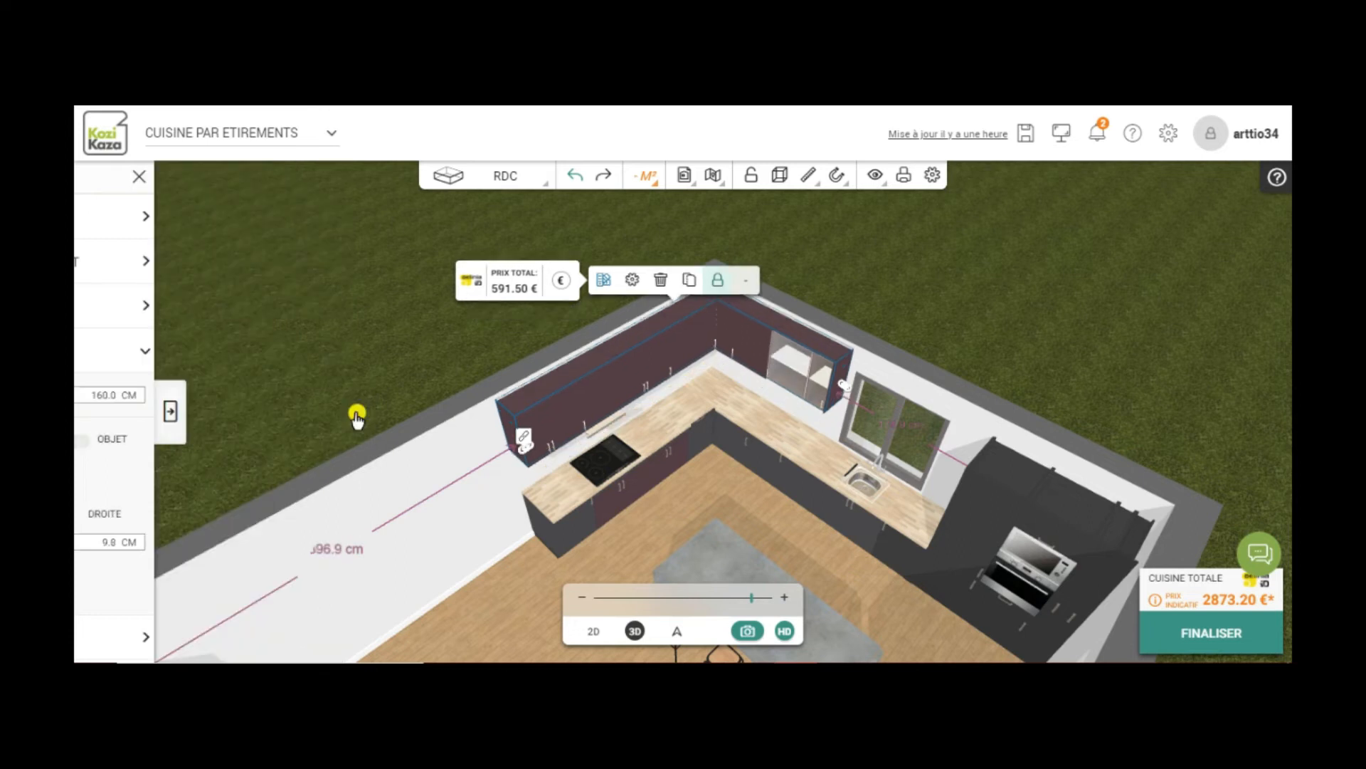
# - Examine the wall cabinet group above the worktop and the whole furnished room from several angles
pyautogui.moveTo(656, 527); pyautogui.dragTo(669, 388)
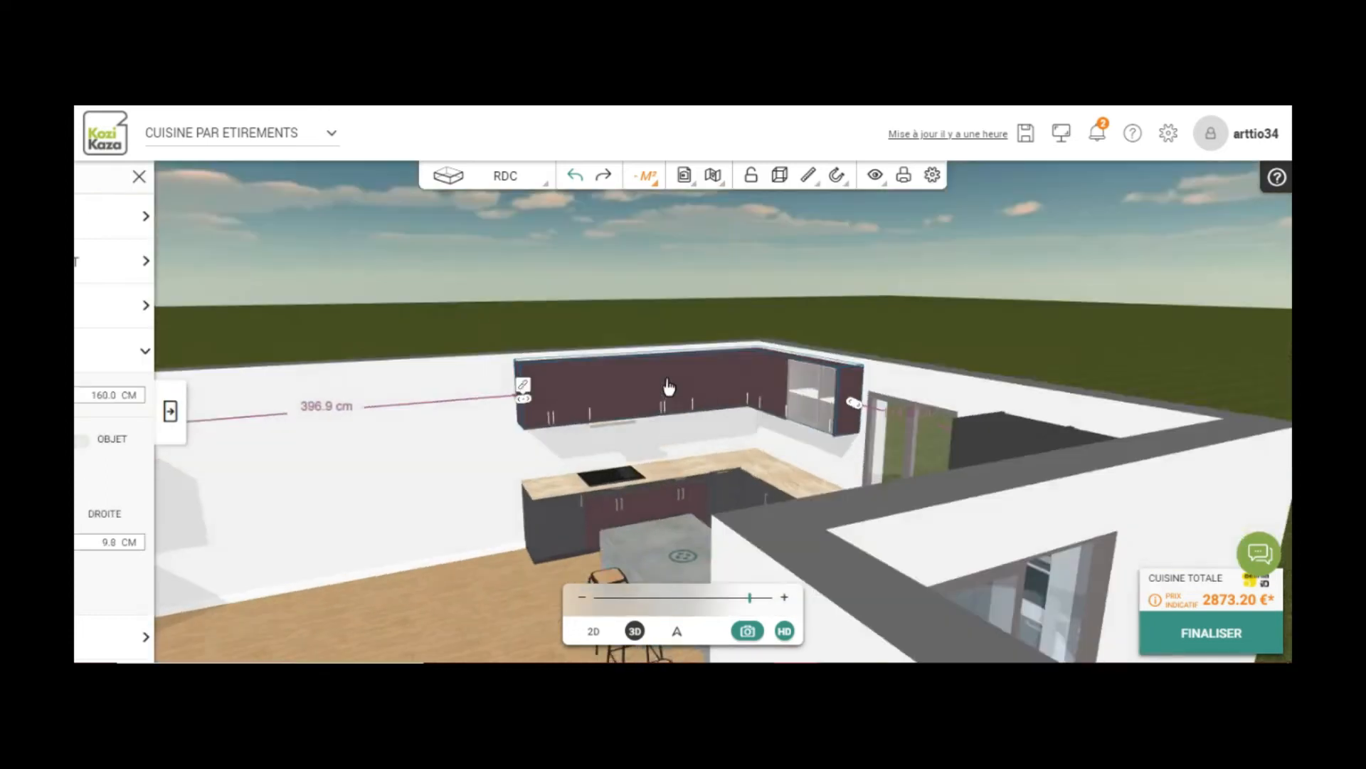
pyautogui.click(569, 390)
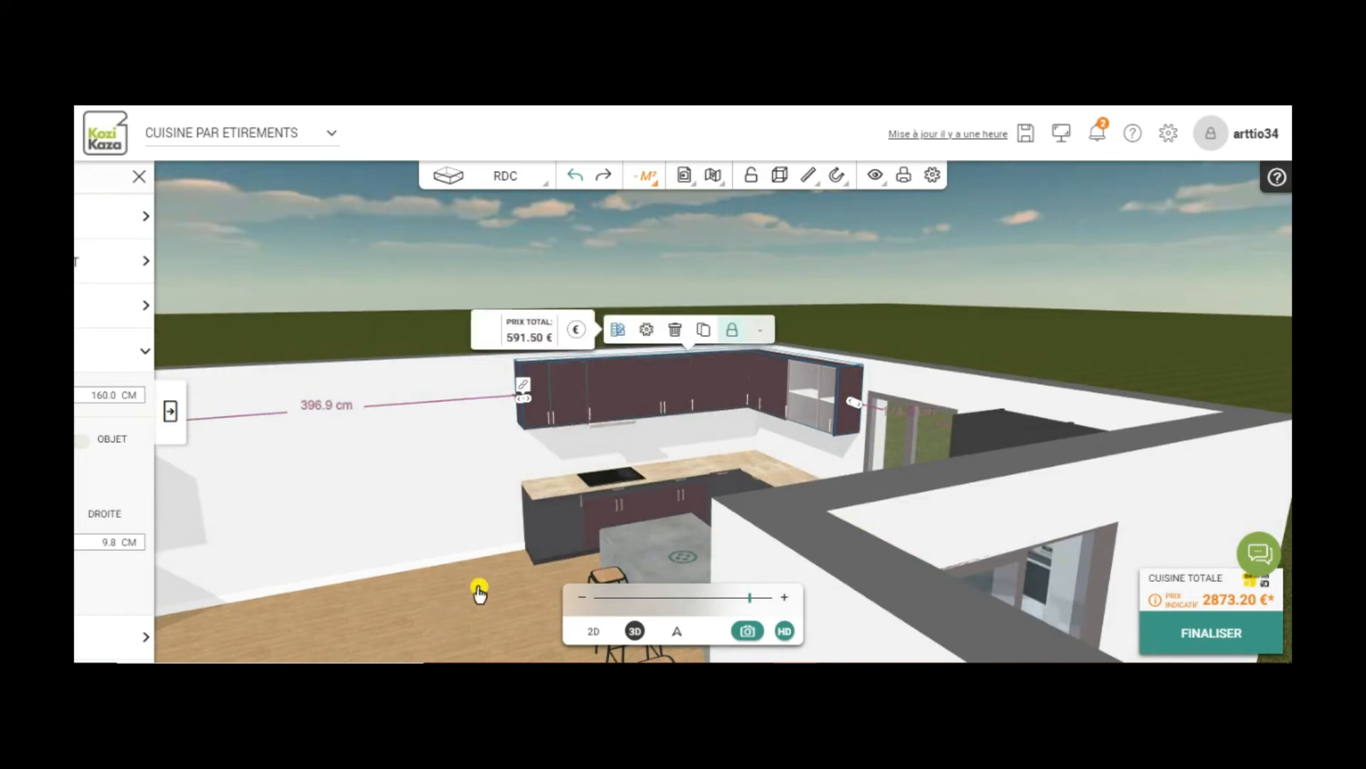
pyautogui.moveTo(467, 588); pyautogui.dragTo(576, 630)
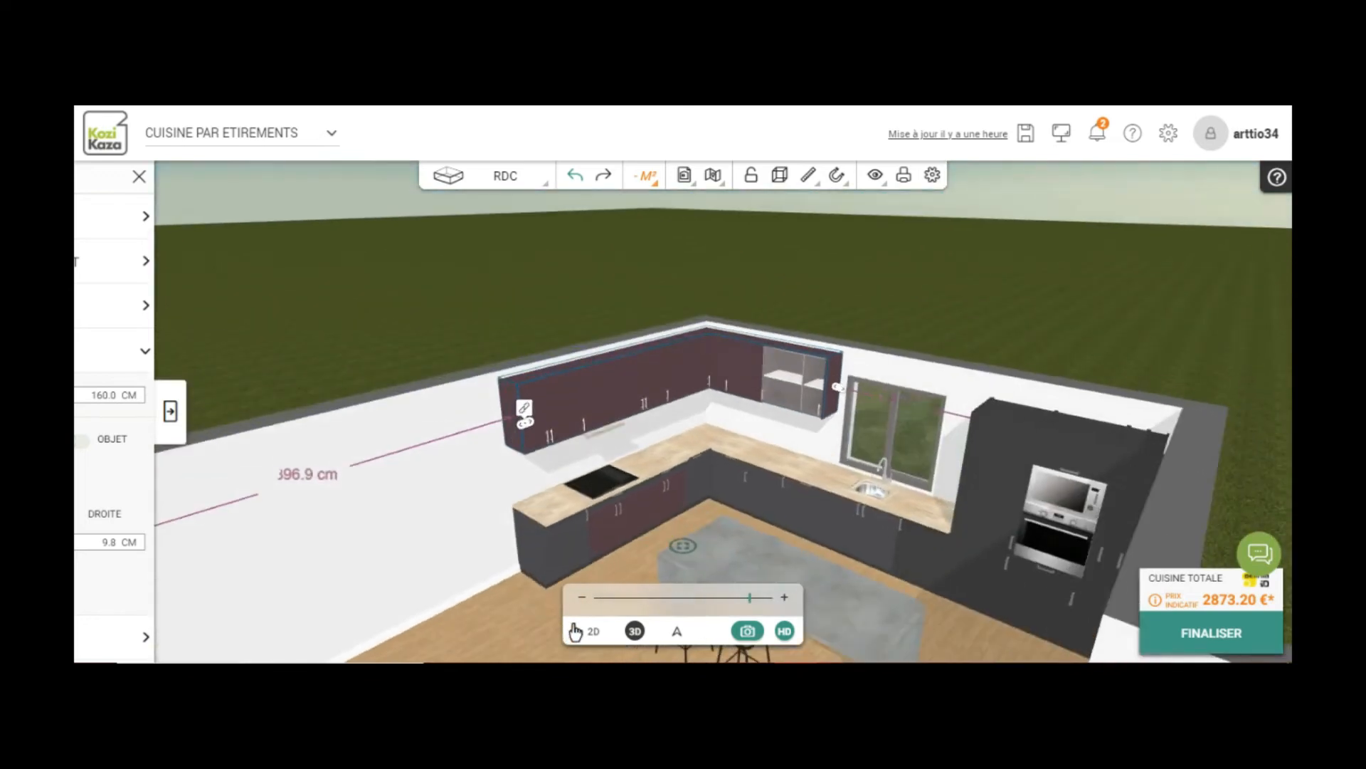
pyautogui.click(707, 354)
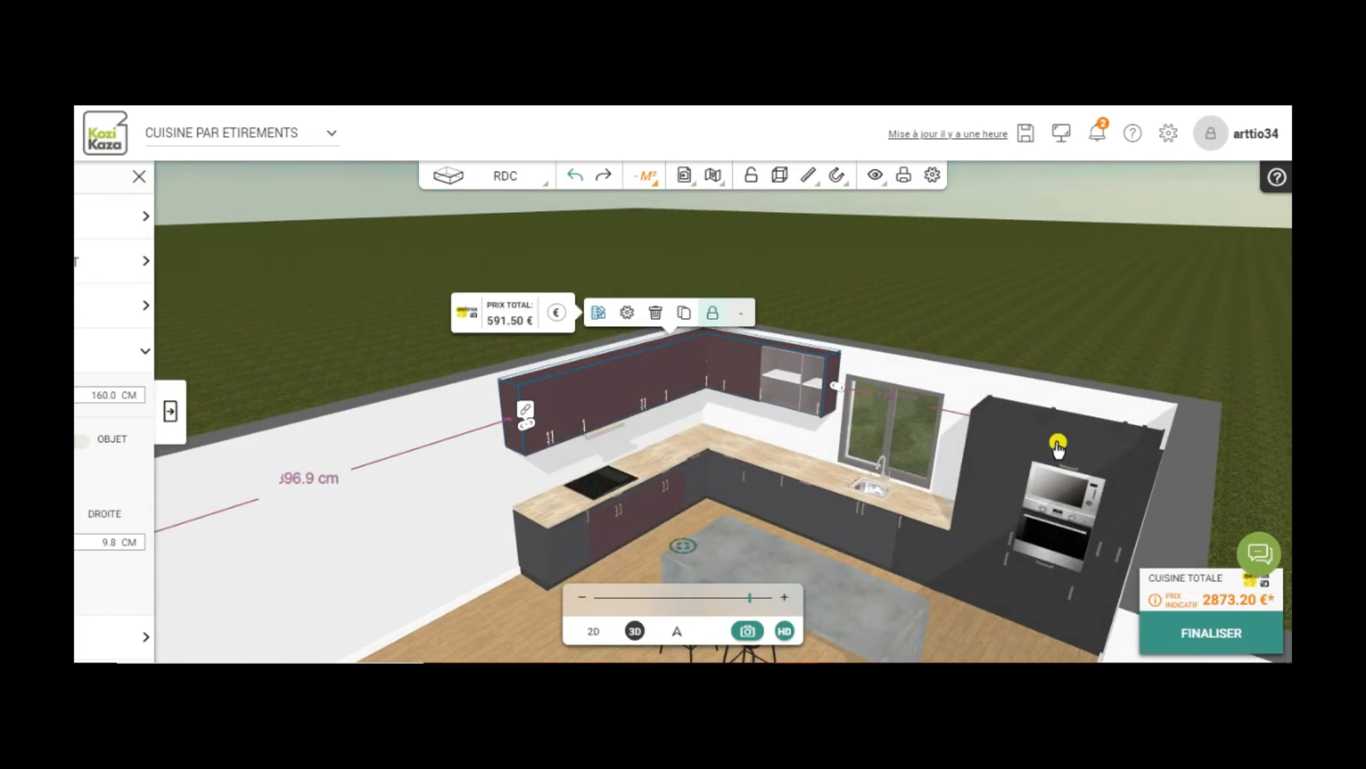
pyautogui.moveTo(984, 643); pyautogui.dragTo(913, 645)
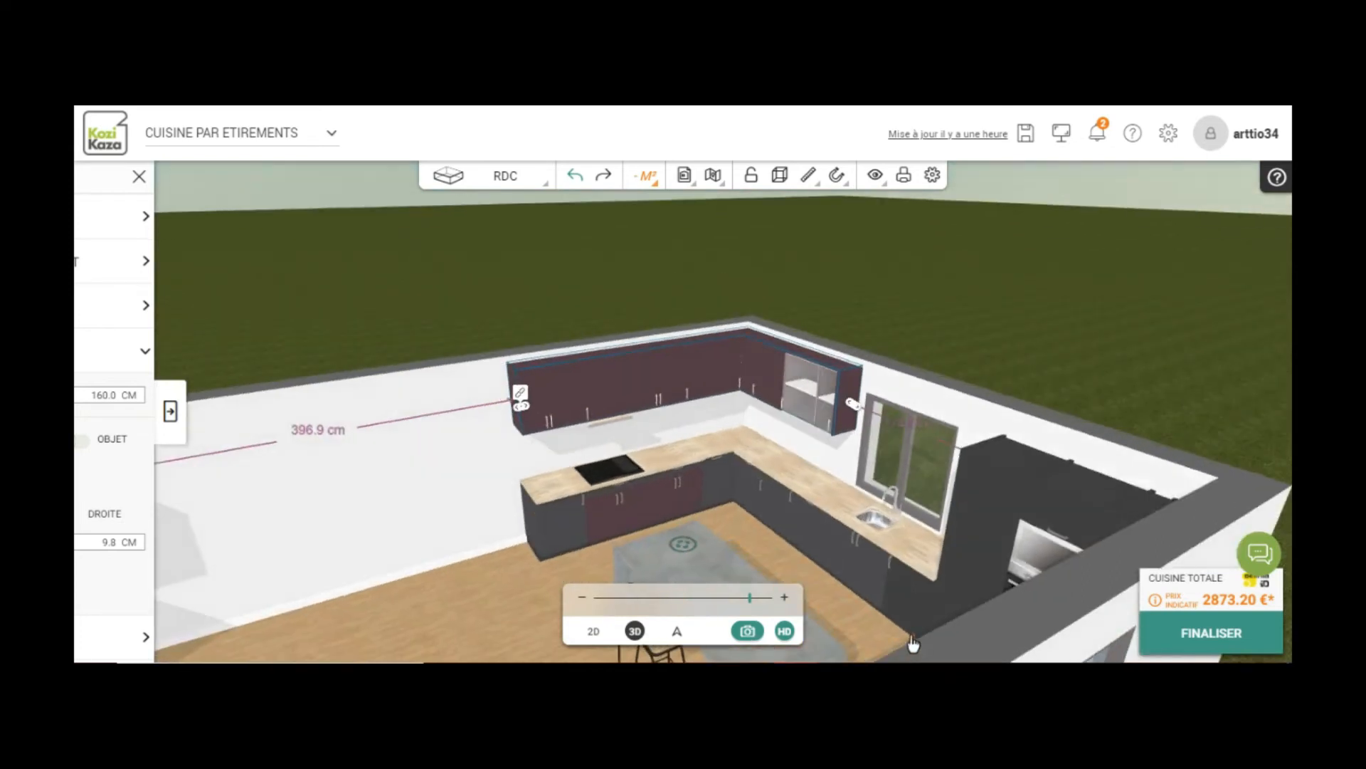
pyautogui.click(845, 391)
pyautogui.scroll(-5, 619, 445)
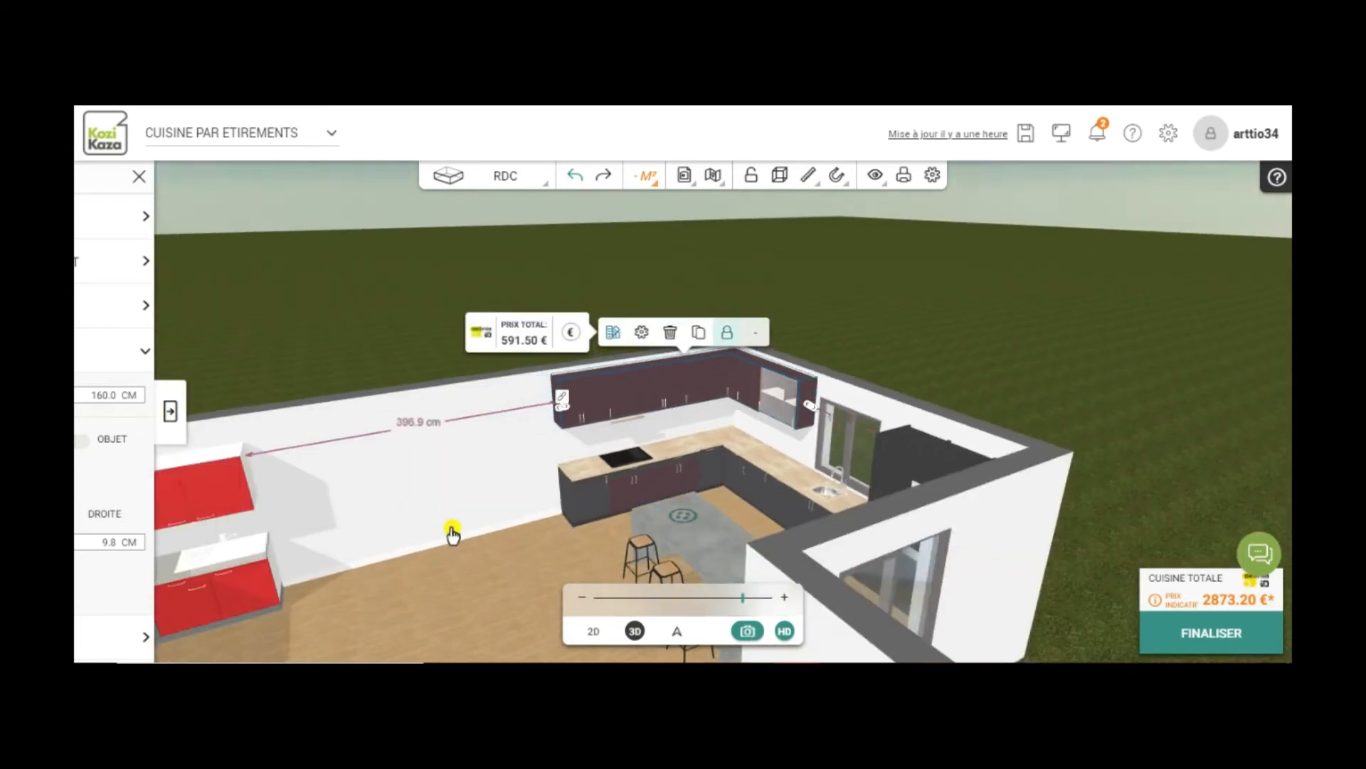
pyautogui.scroll(-1, 585, 514)
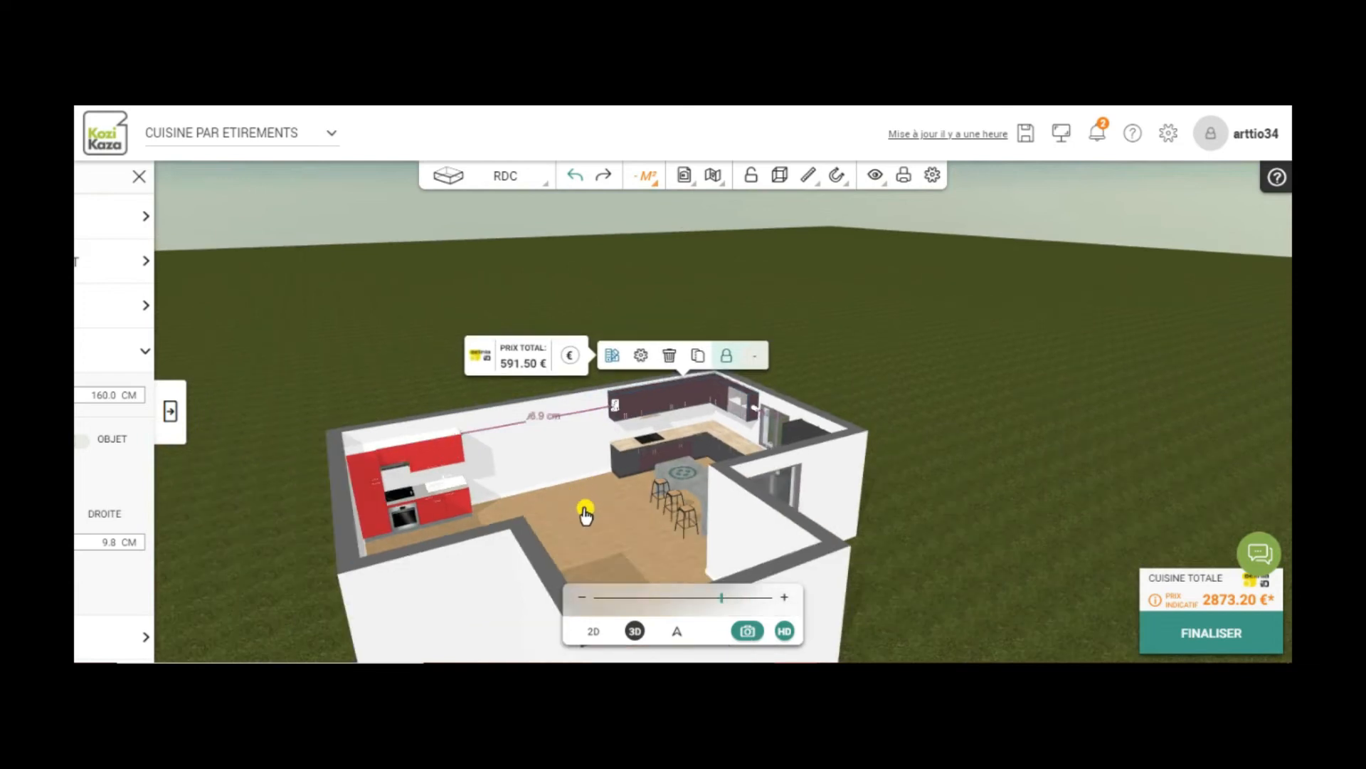
pyautogui.moveTo(586, 519)
pyautogui.mouseDown()
pyautogui.moveTo(532, 520)
pyautogui.moveTo(525, 537)
pyautogui.mouseUp()
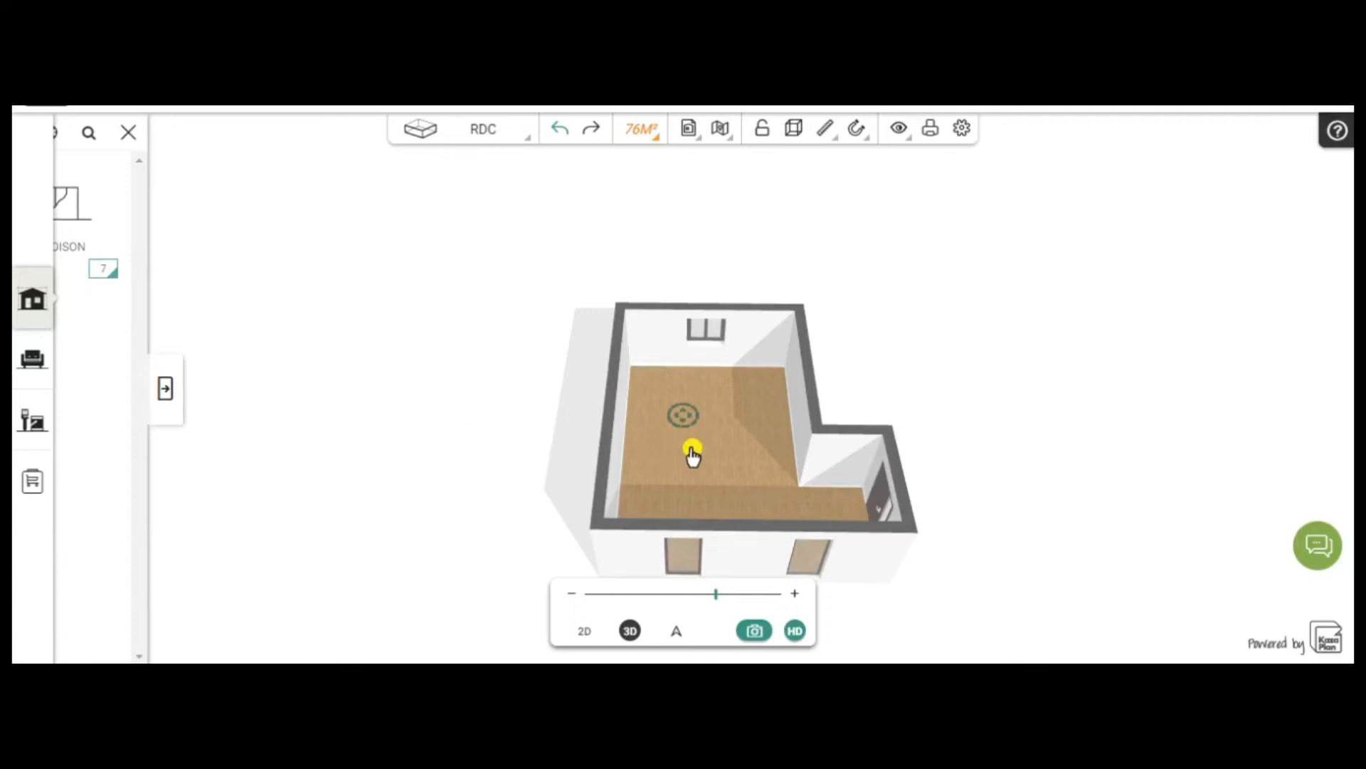
# - In the empty room, close the construction catalogue and show the MEUBLE BAS LAVAGE models of the piece-by-piece kitchen
pyautogui.scroll(2, 690, 445)
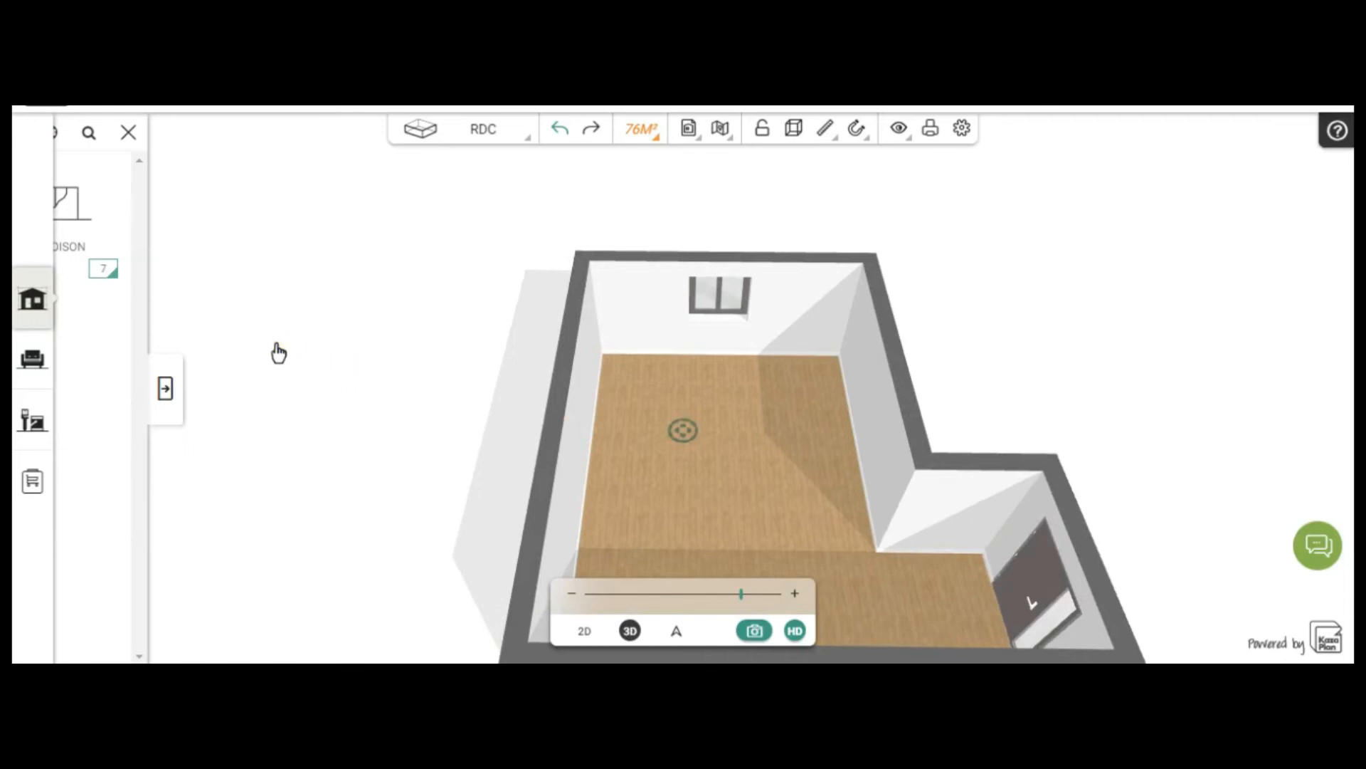
pyautogui.click(128, 132)
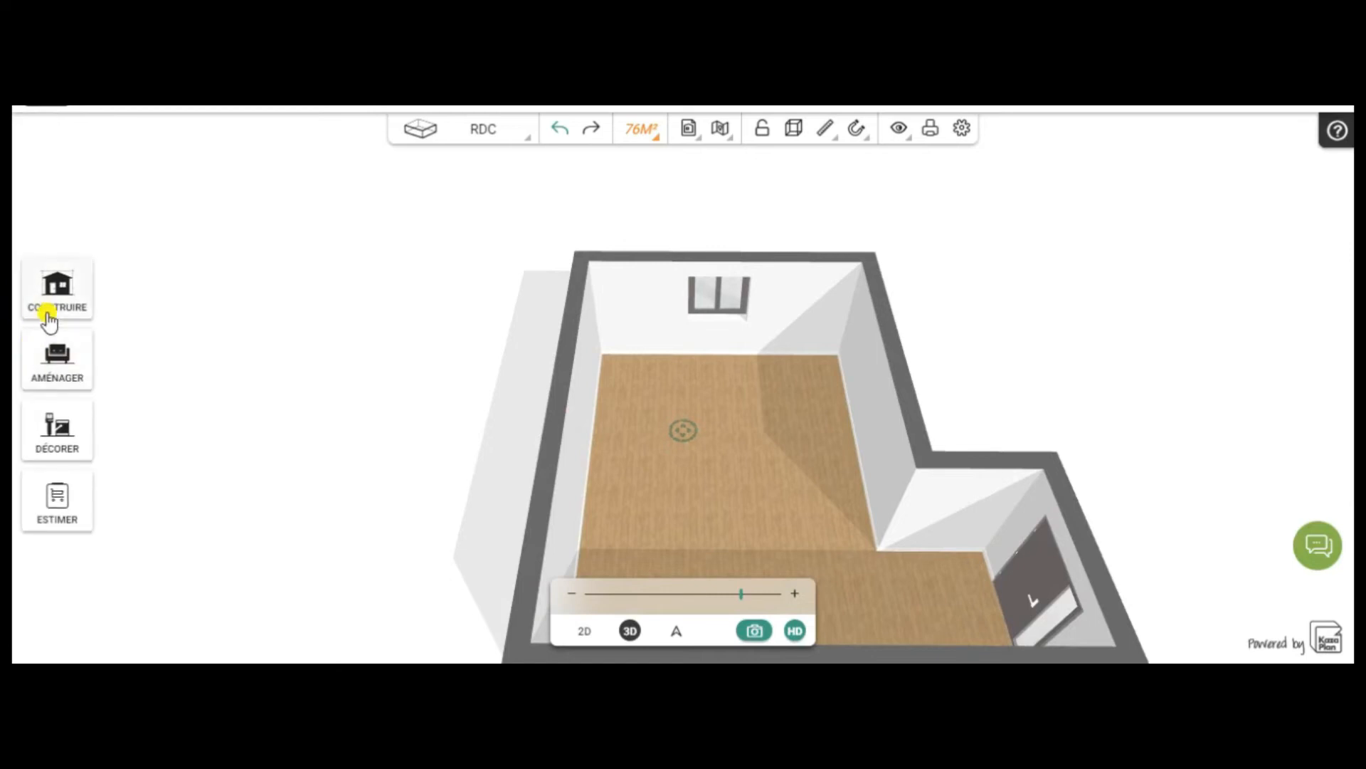
pyautogui.click(58, 362)
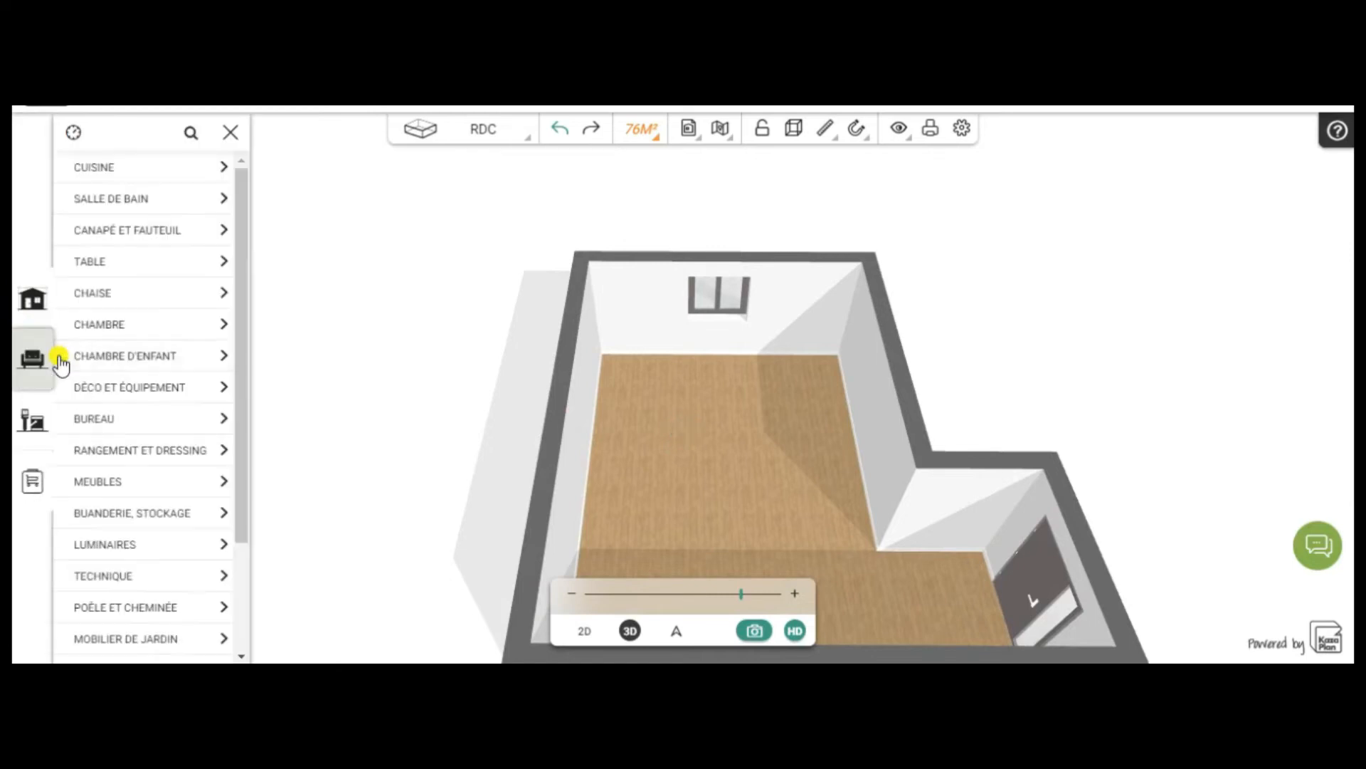
pyautogui.click(94, 169)
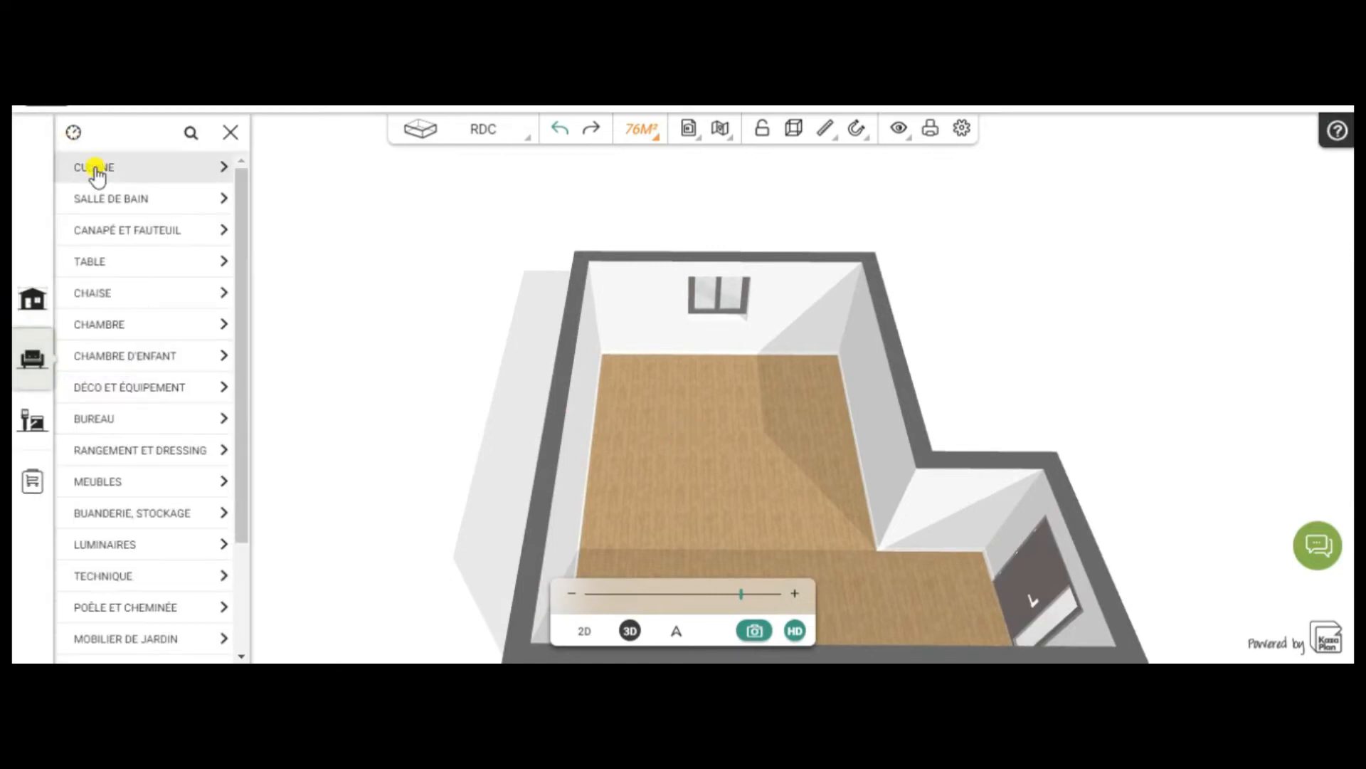
pyautogui.click(95, 169)
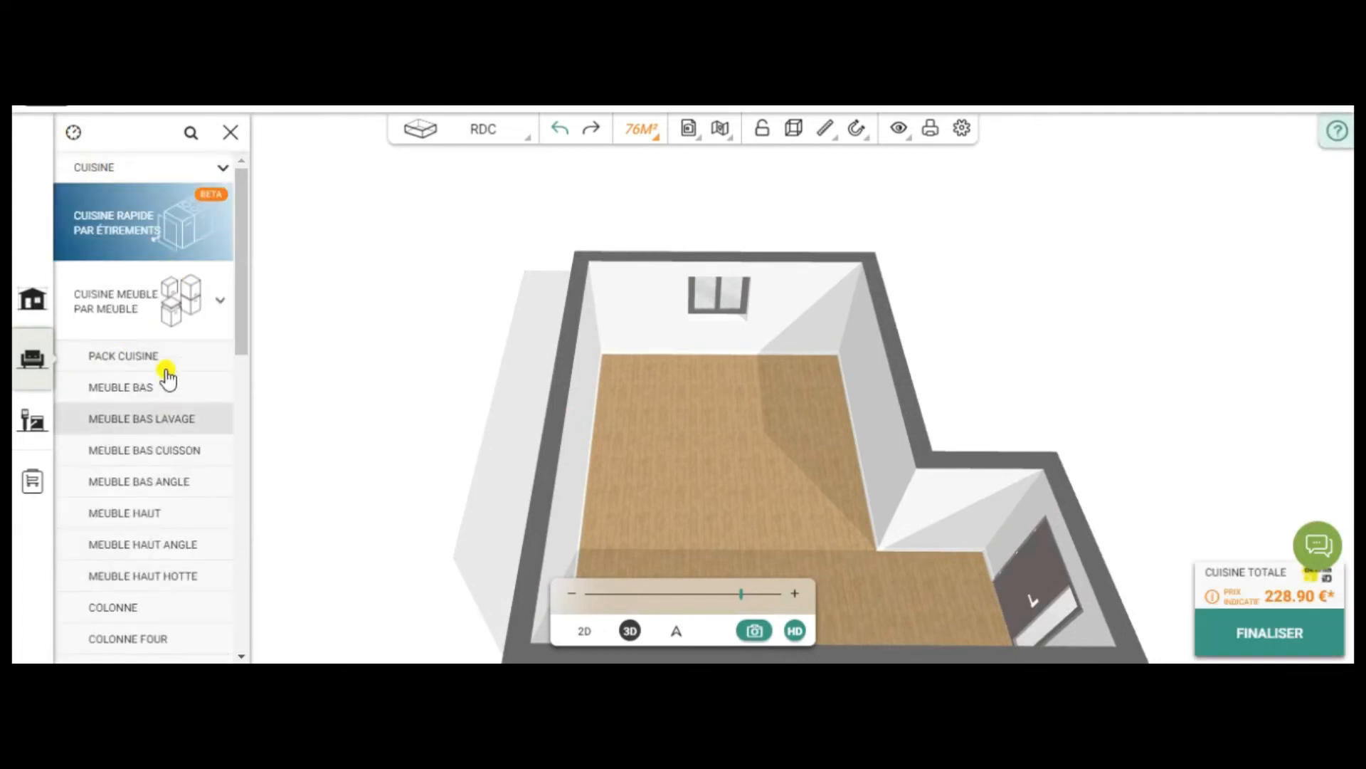
pyautogui.click(102, 387)
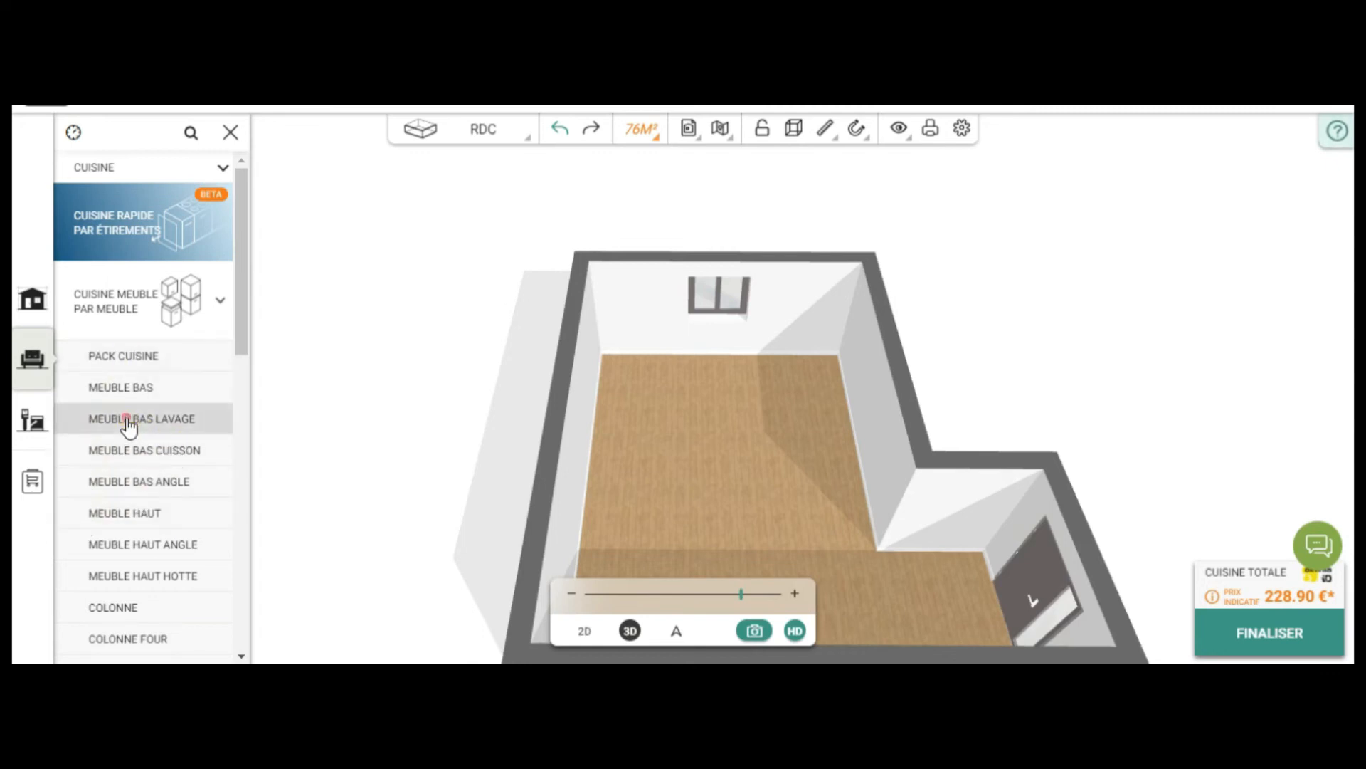
pyautogui.click(159, 420)
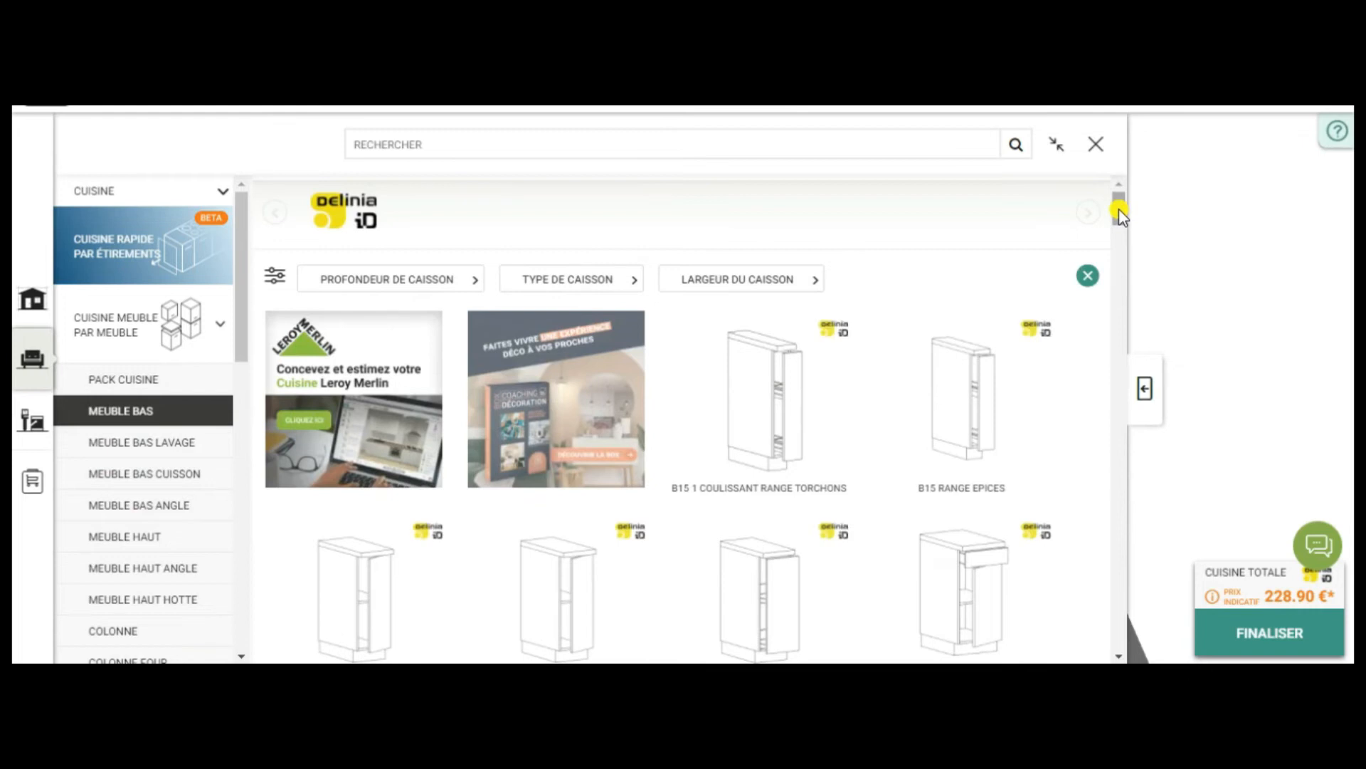
pyautogui.click(161, 445)
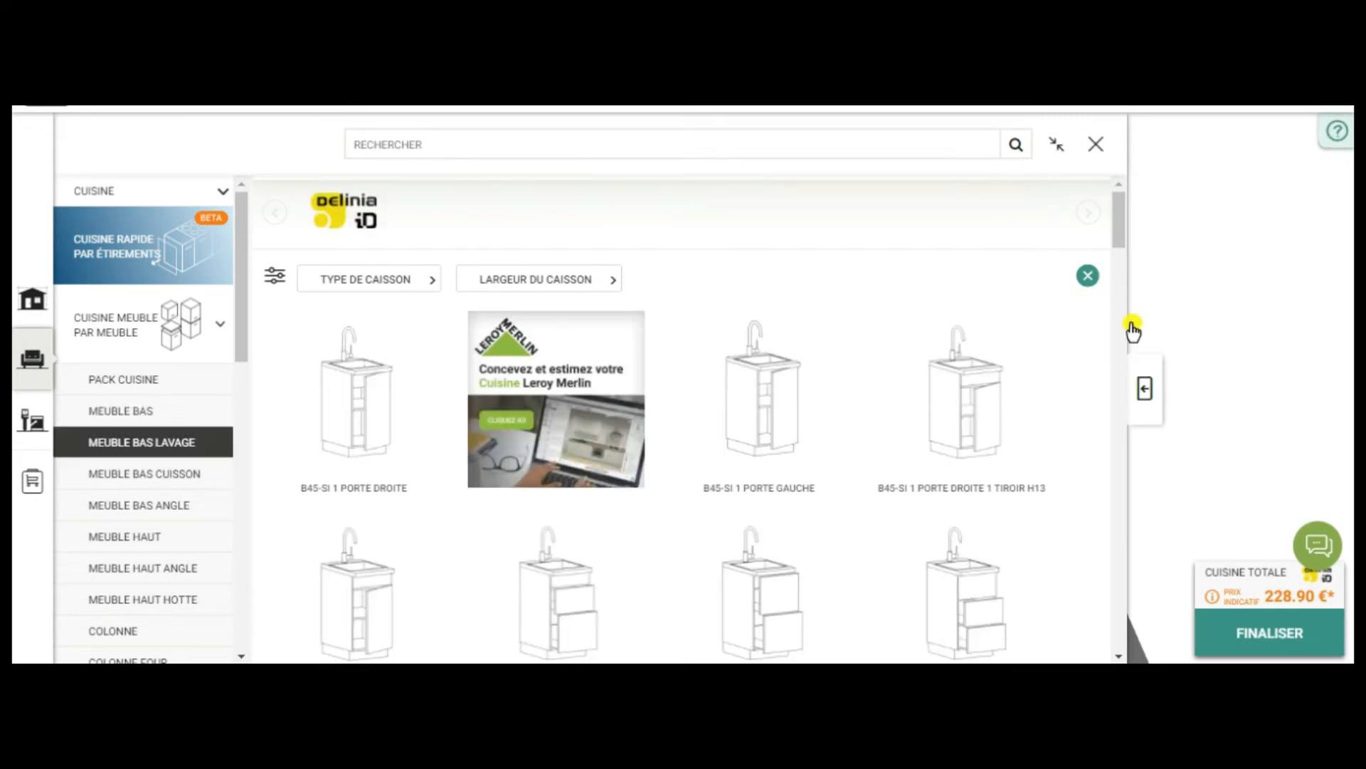
# - Choose the B80-SI 2 PORTES L40 sink base cabinet with the ROMA OAK ambience
pyautogui.moveTo(1122, 237)
pyautogui.mouseDown()
pyautogui.moveTo(1123, 273)
pyautogui.moveTo(1122, 218)
pyautogui.mouseUp()
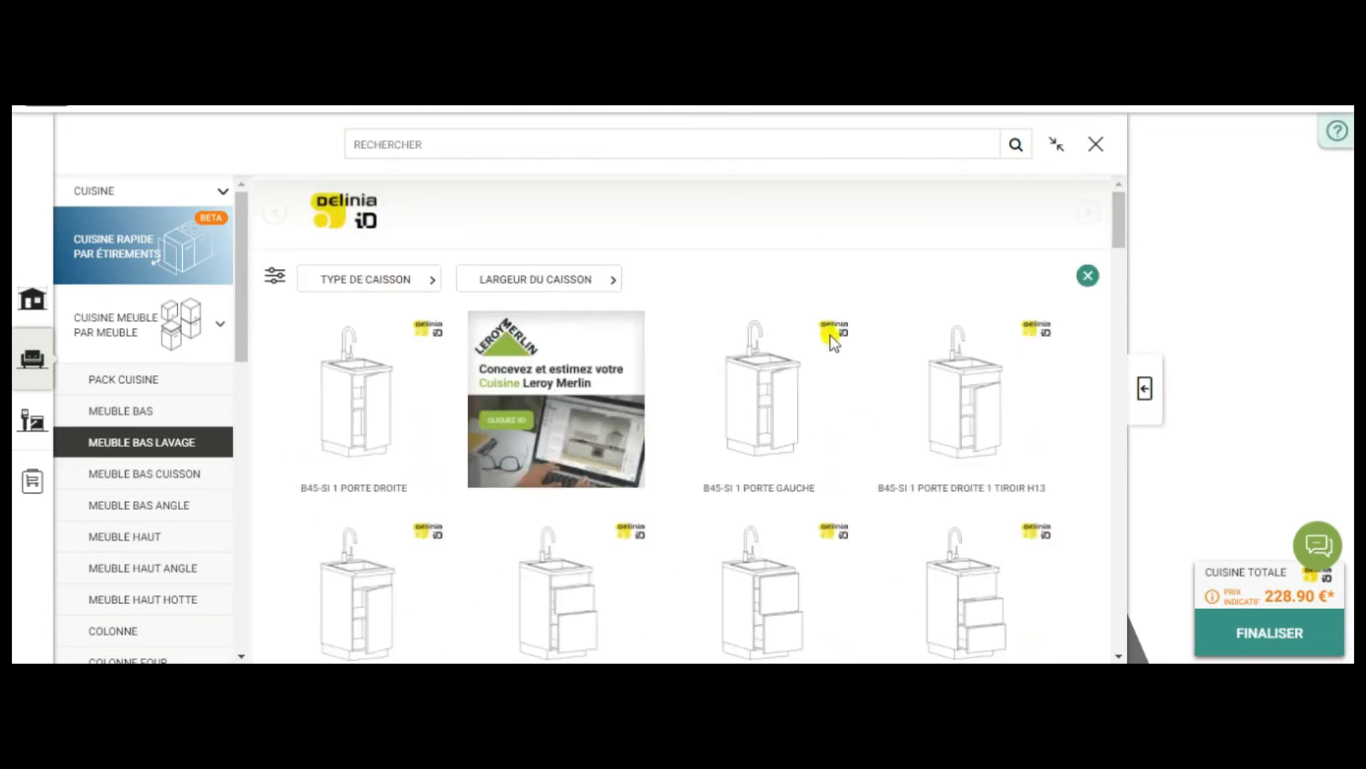
pyautogui.moveTo(1122, 224); pyautogui.dragTo(1124, 311)
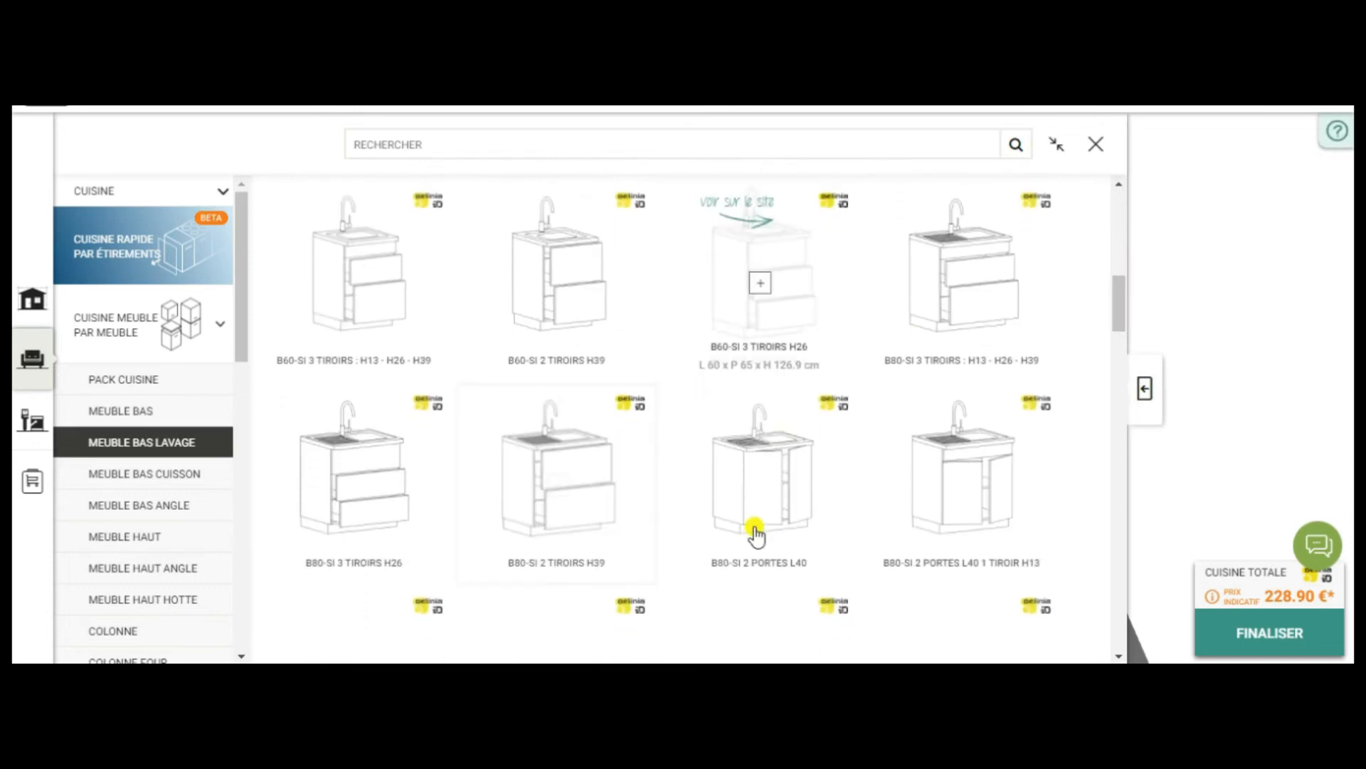
pyautogui.moveTo(742, 491)
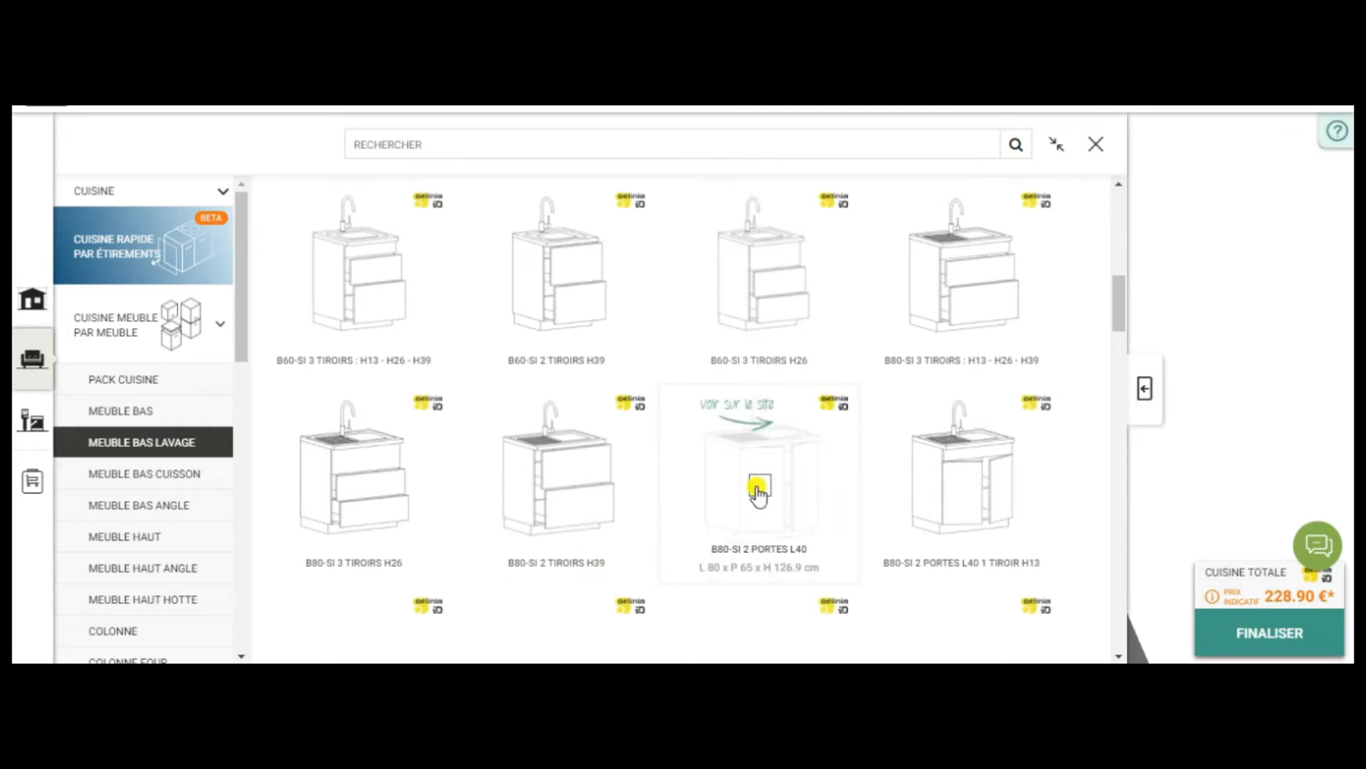
pyautogui.click(760, 488)
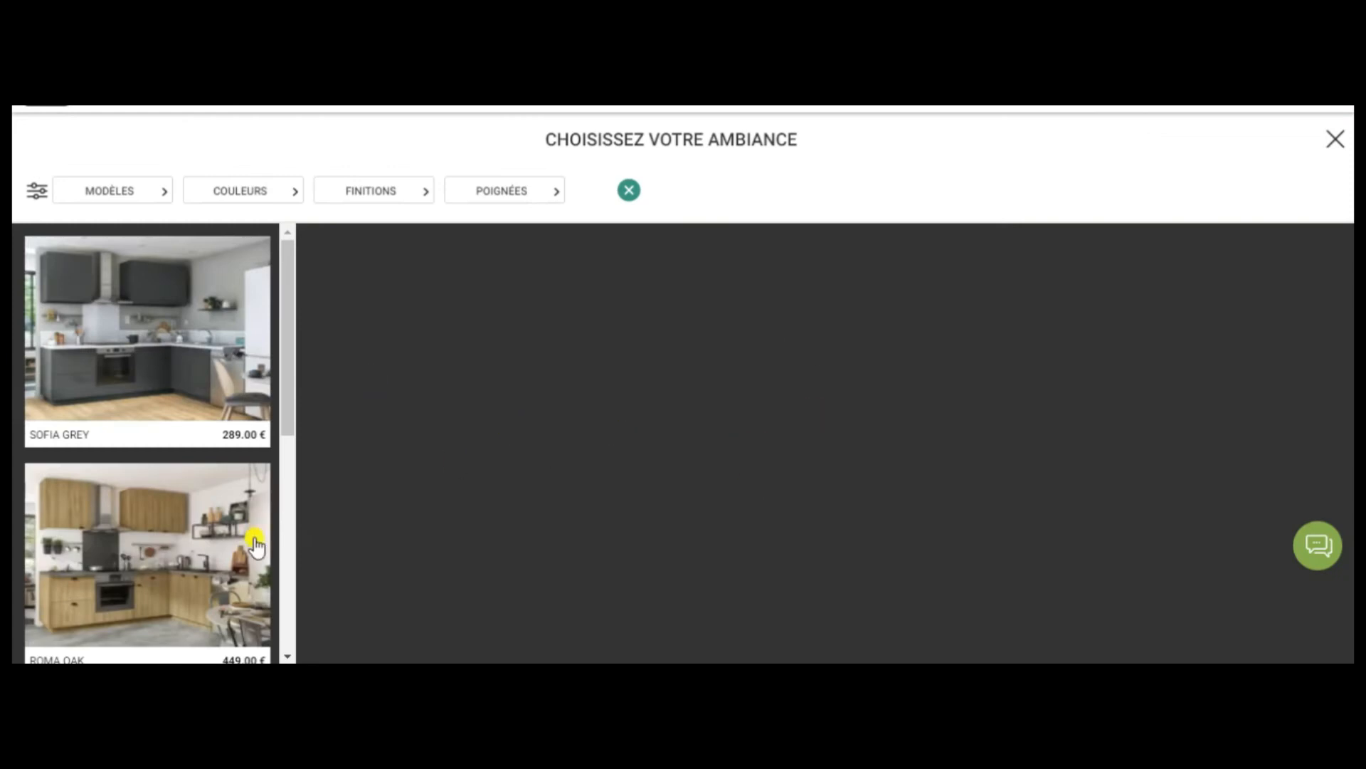
pyautogui.click(165, 526)
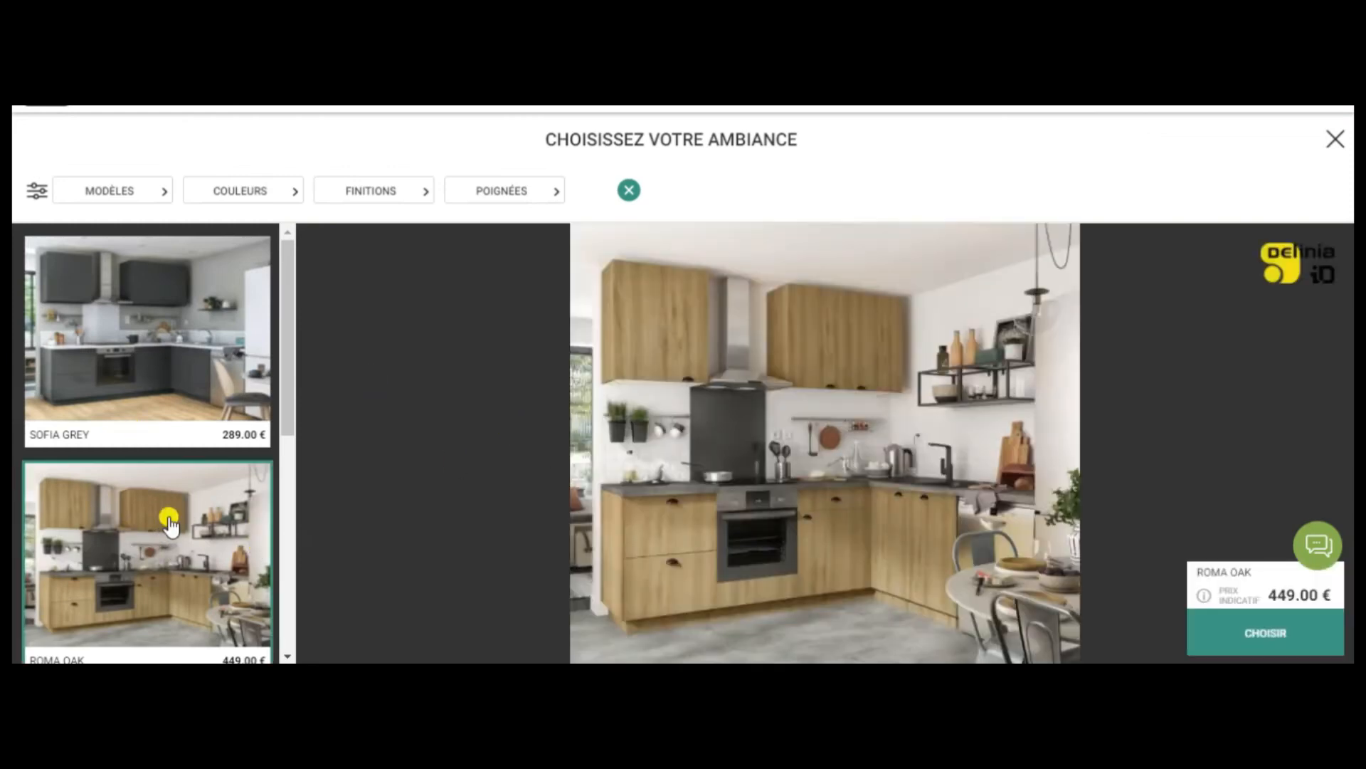
pyautogui.click(1265, 635)
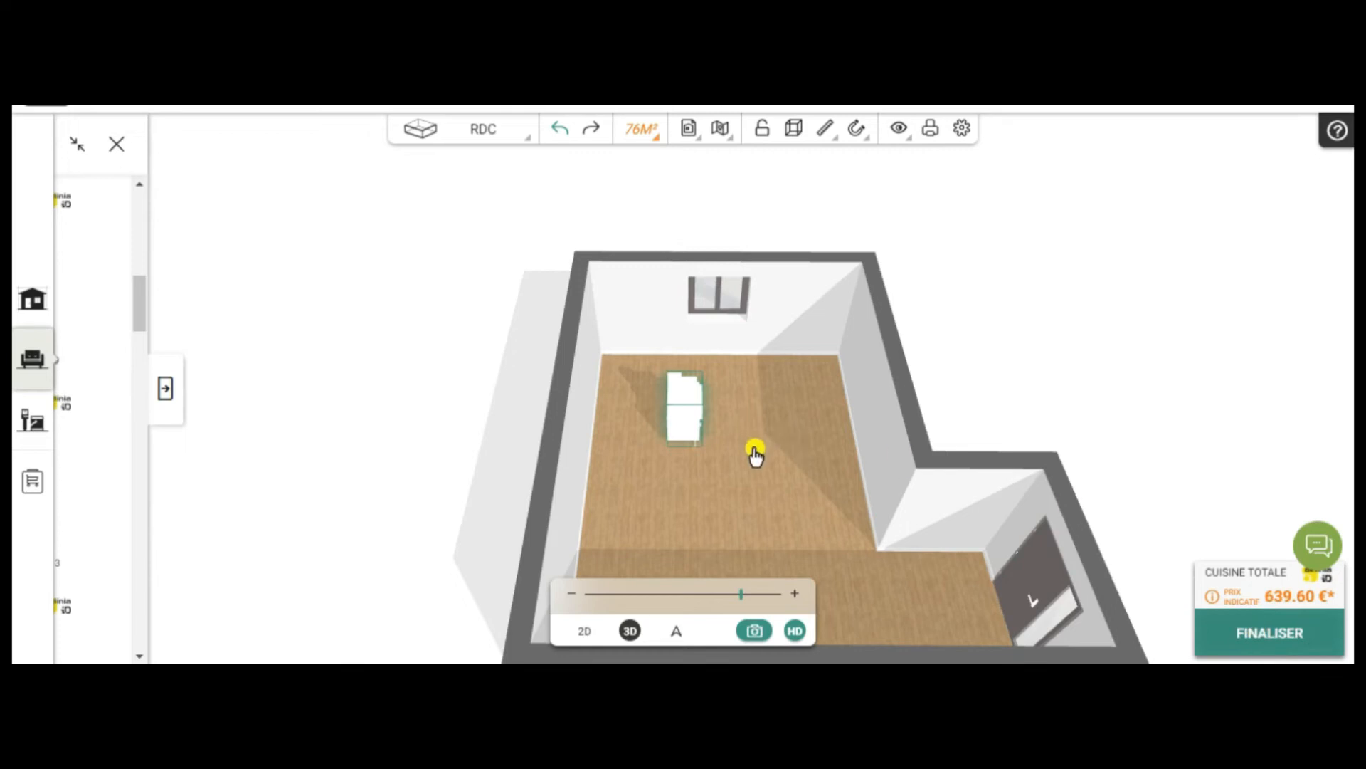
# - Place the sink base cabinet on the open floor and rotate it so its doors face away from the window wall
pyautogui.click(791, 474)
pyautogui.click(760, 425)
pyautogui.click(756, 442)
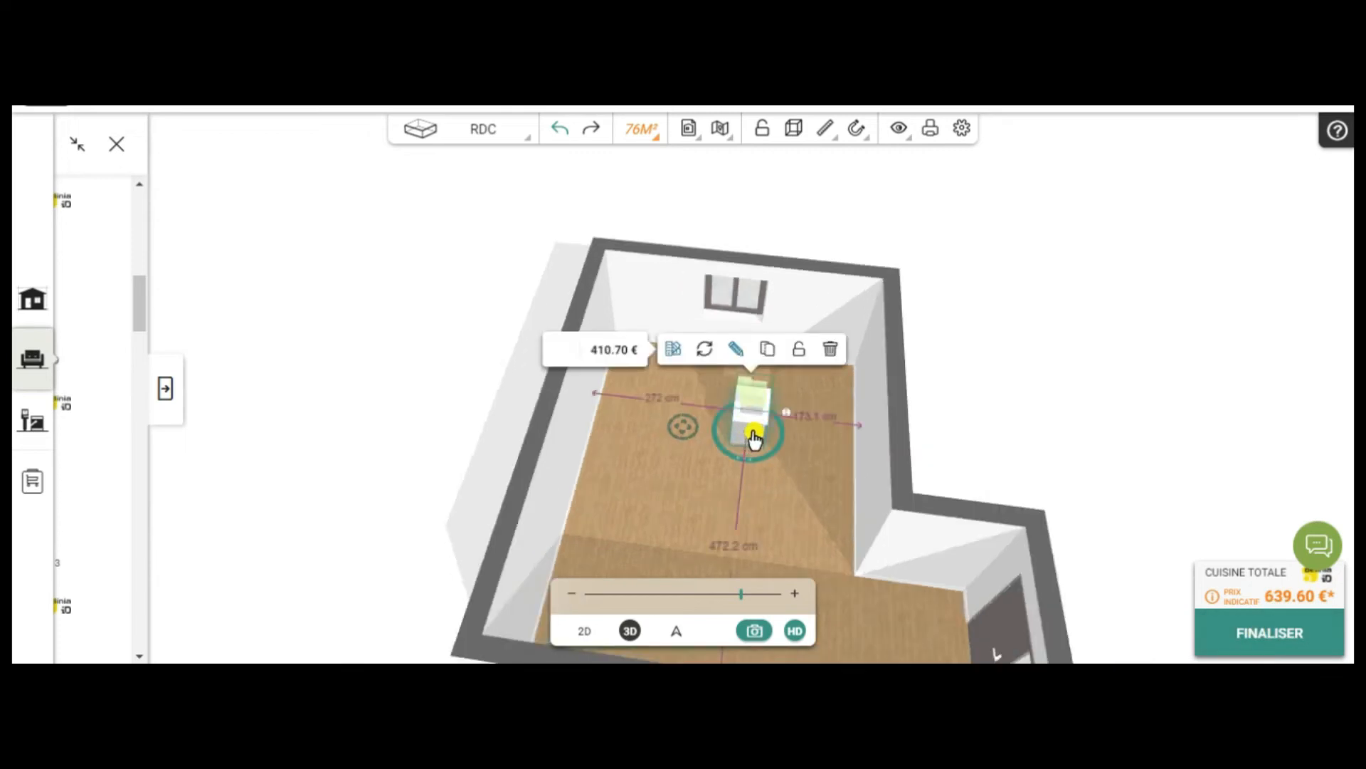
pyautogui.moveTo(775, 459); pyautogui.dragTo(772, 511)
pyautogui.scroll(5, 790, 484)
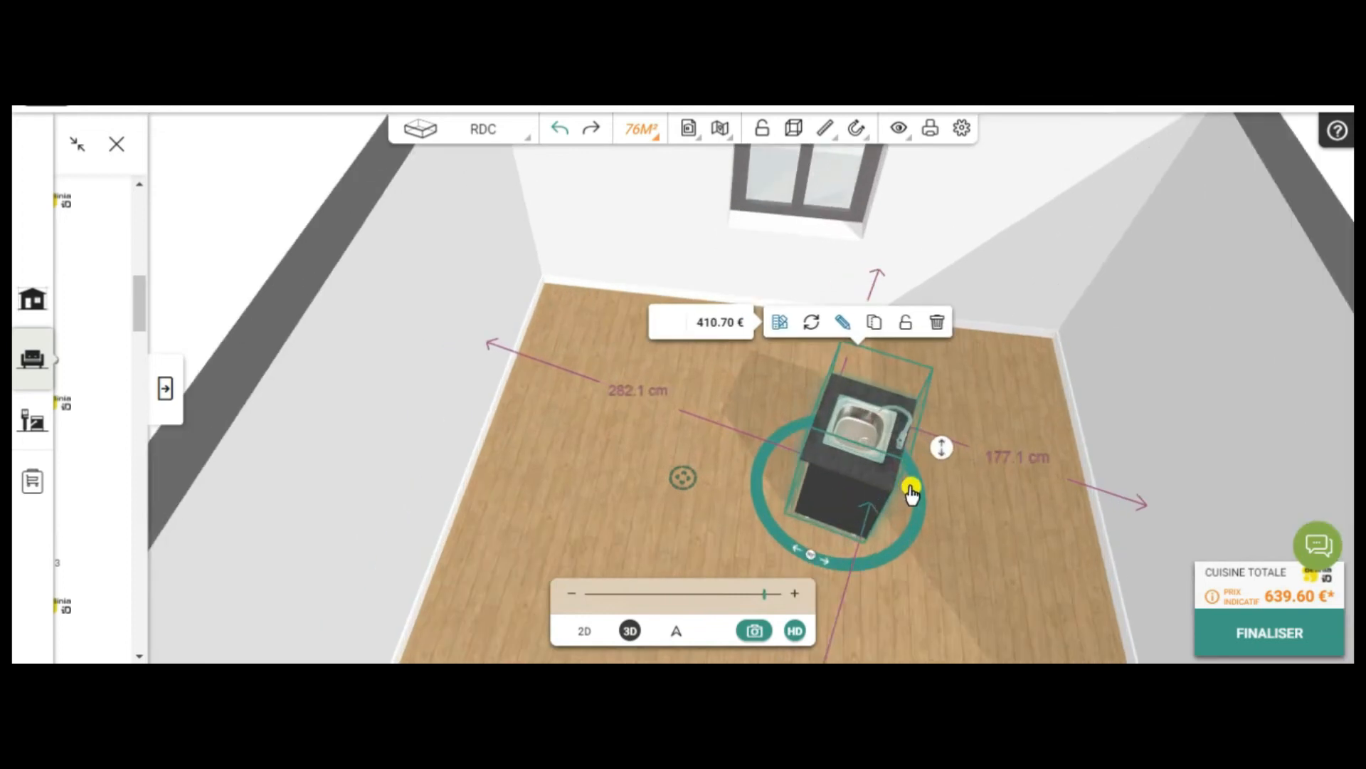
pyautogui.moveTo(888, 543); pyautogui.dragTo(823, 402)
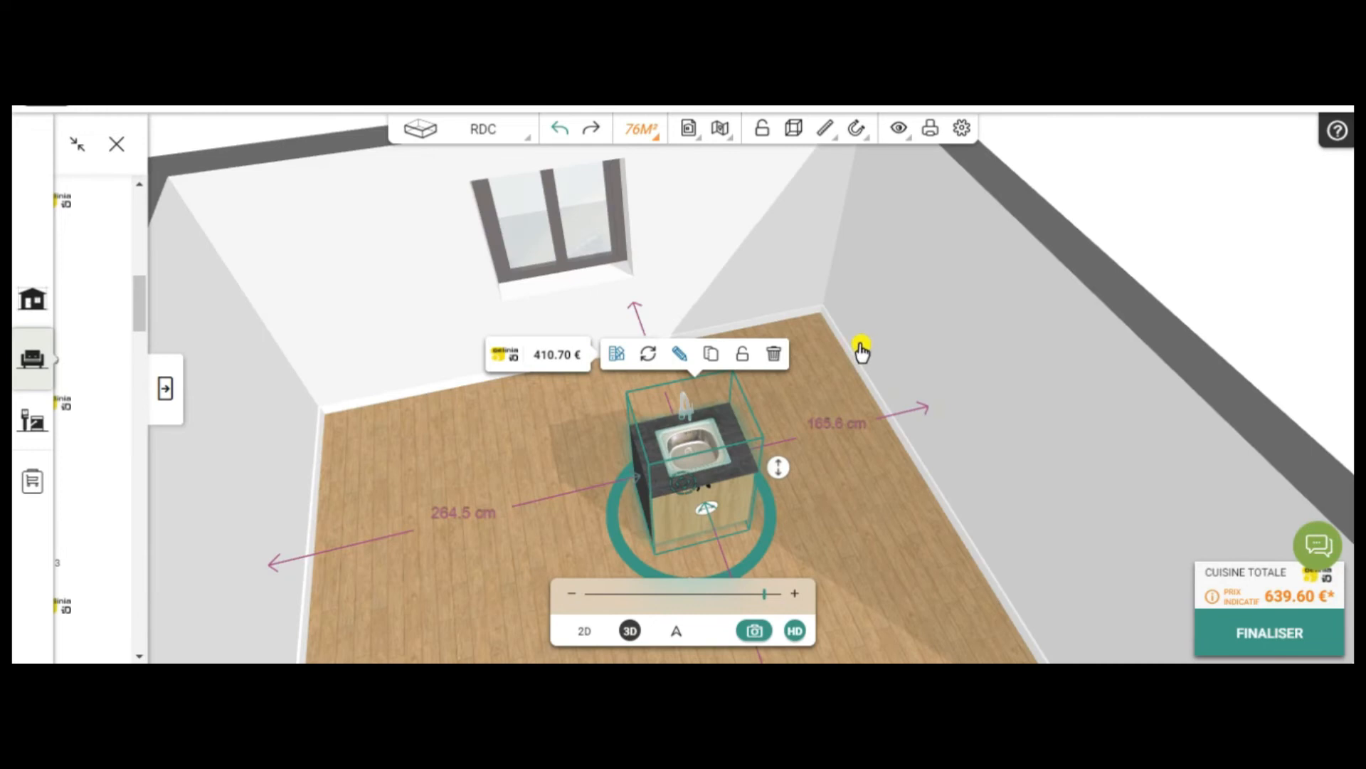
# - Try to replace the sink base cabinet's sink with EVIER DROIT 80 COMO 1 BAC and with EVIER 45 - MICHIGAN 1 BAC
pyautogui.click(678, 355)
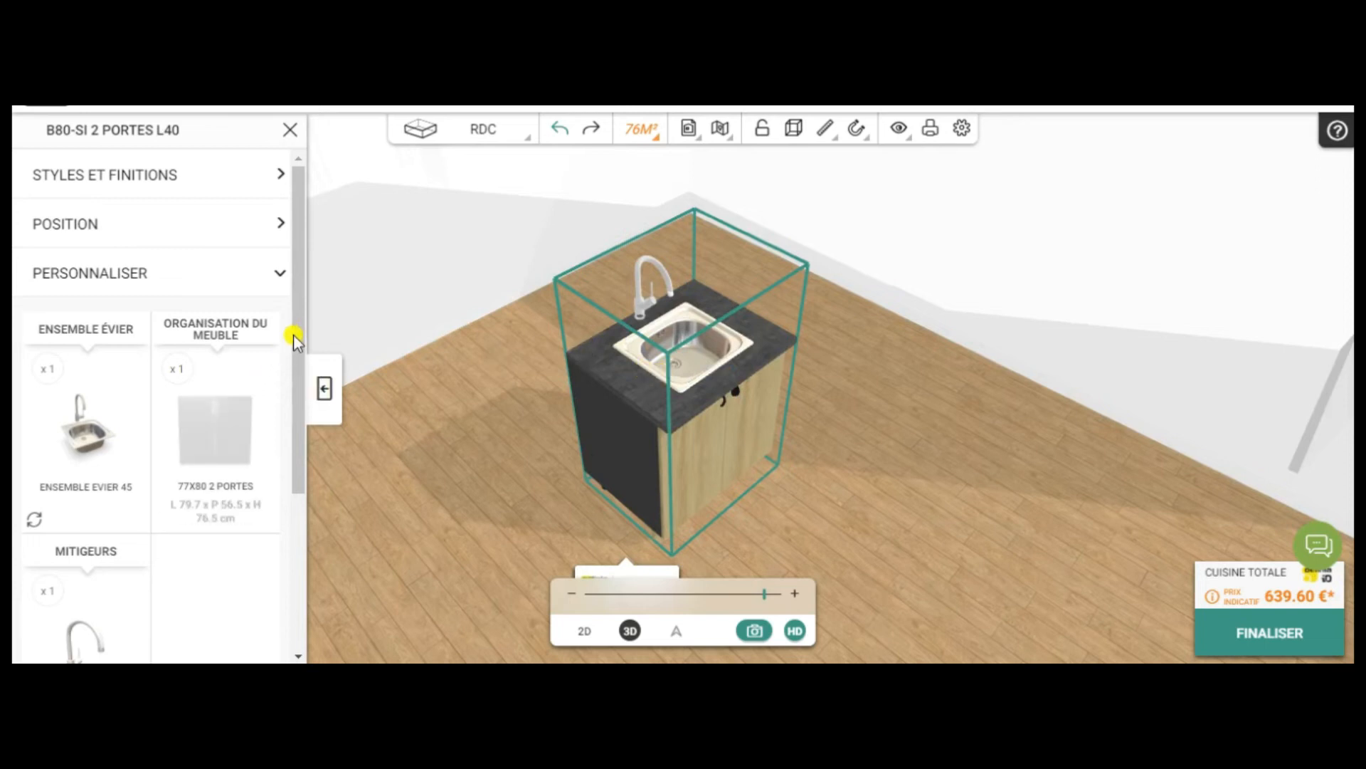
pyautogui.scroll(-2, 142, 356)
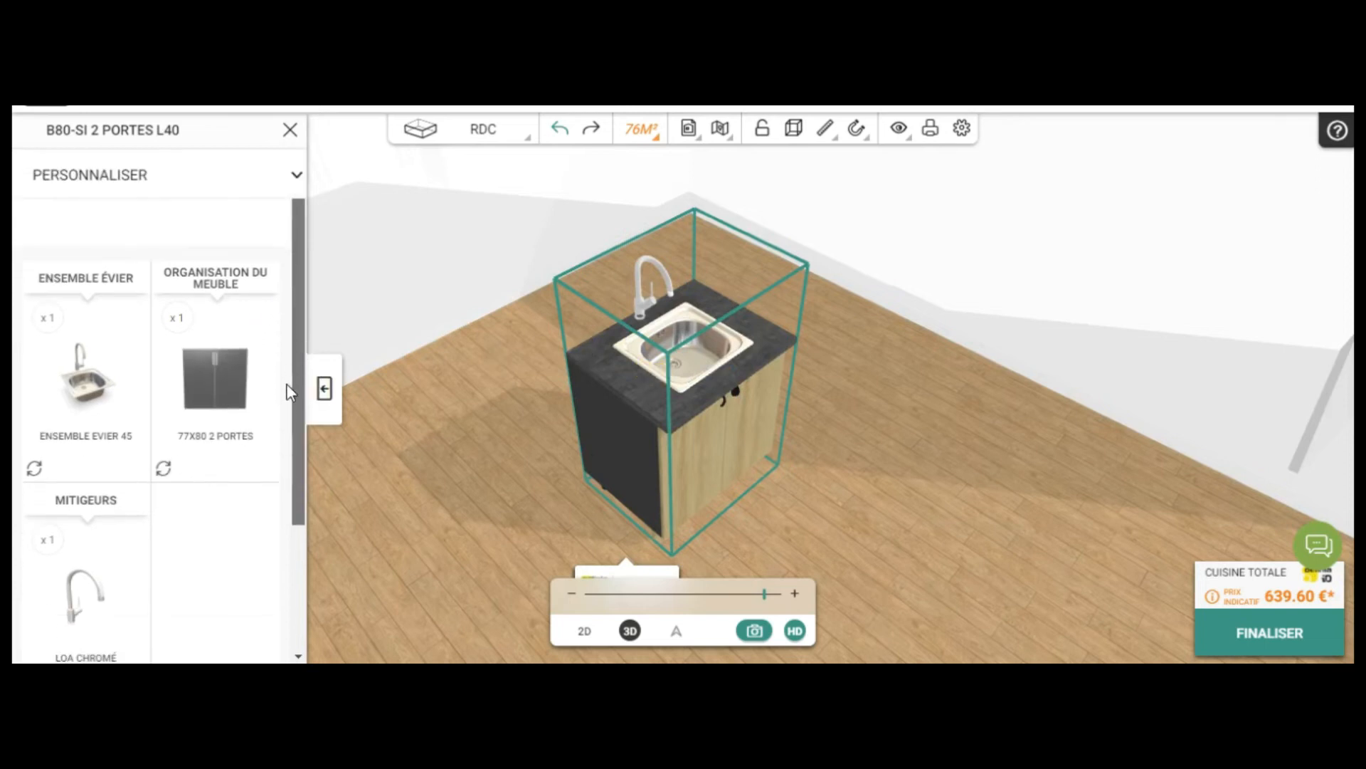
pyautogui.moveTo(93, 342)
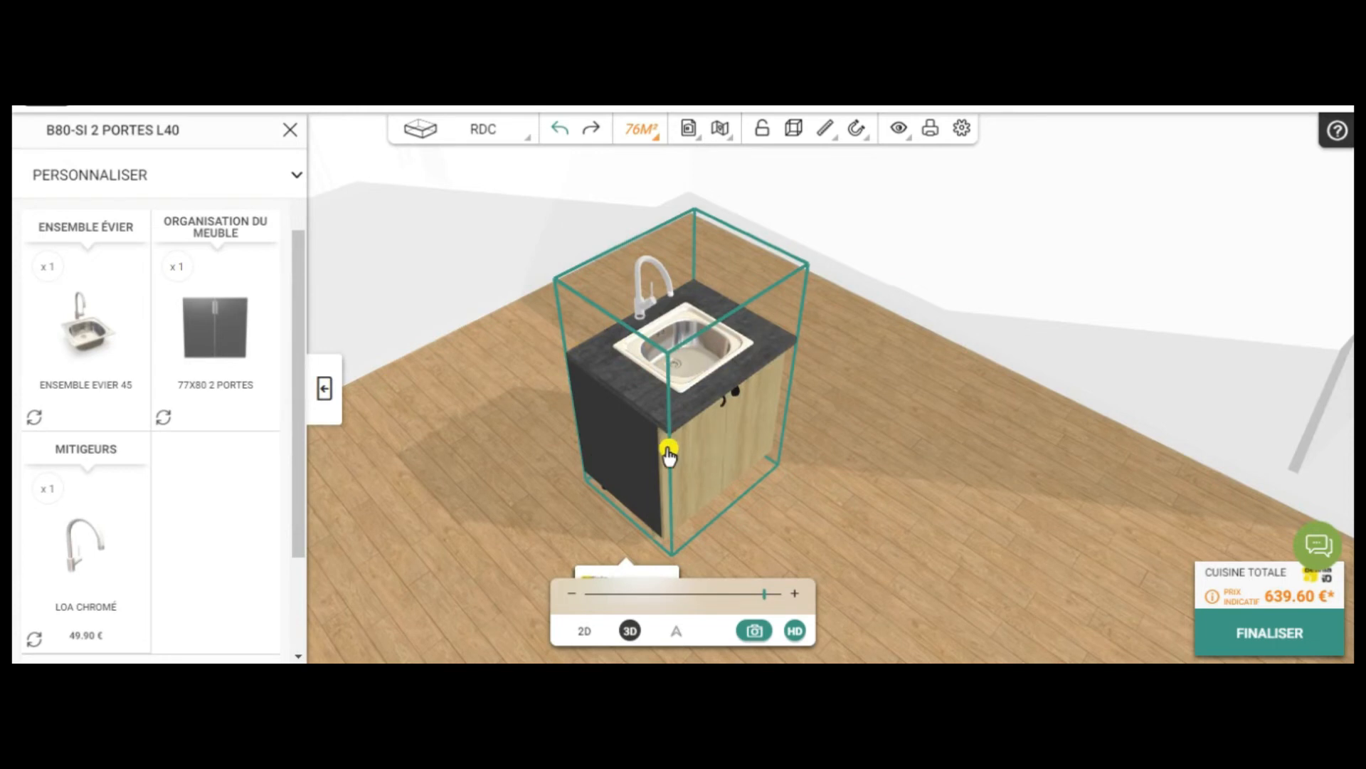
pyautogui.click(87, 340)
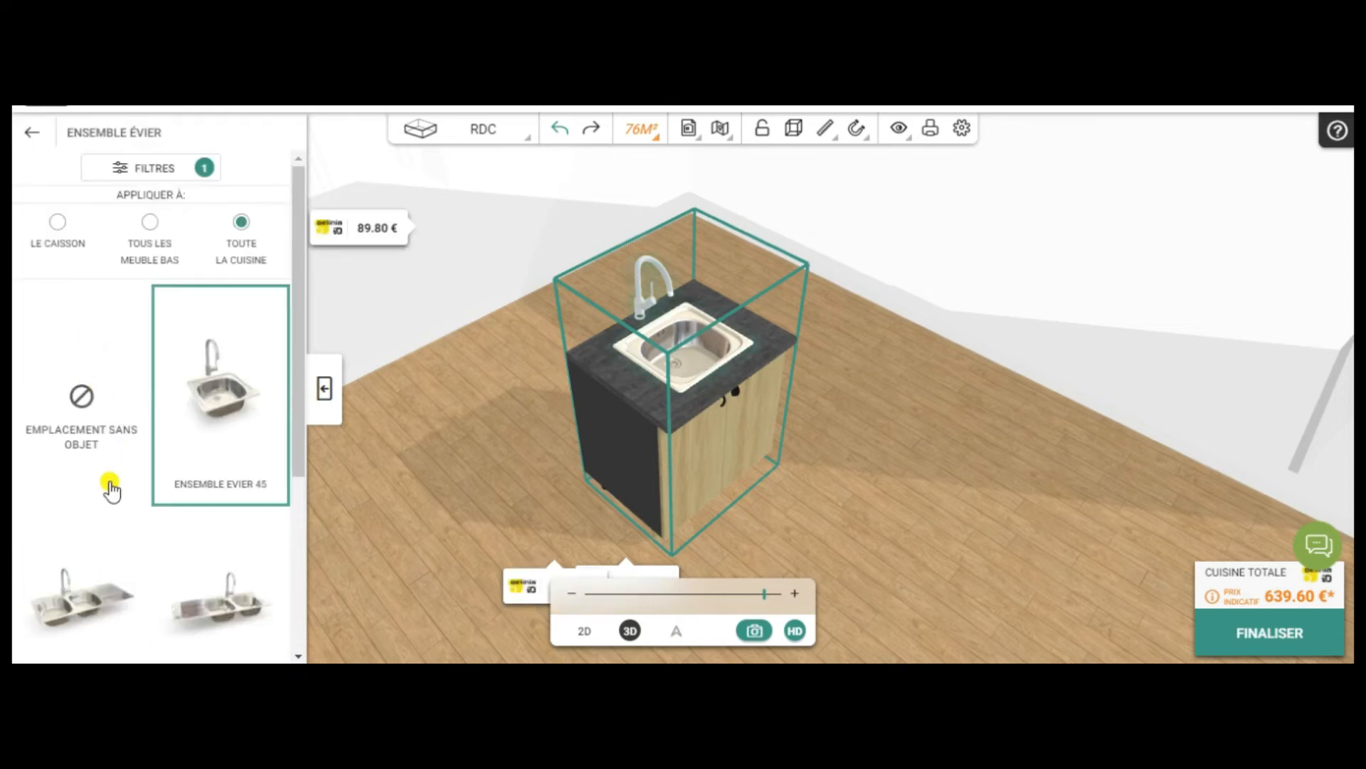
pyautogui.scroll(-5, 110, 502)
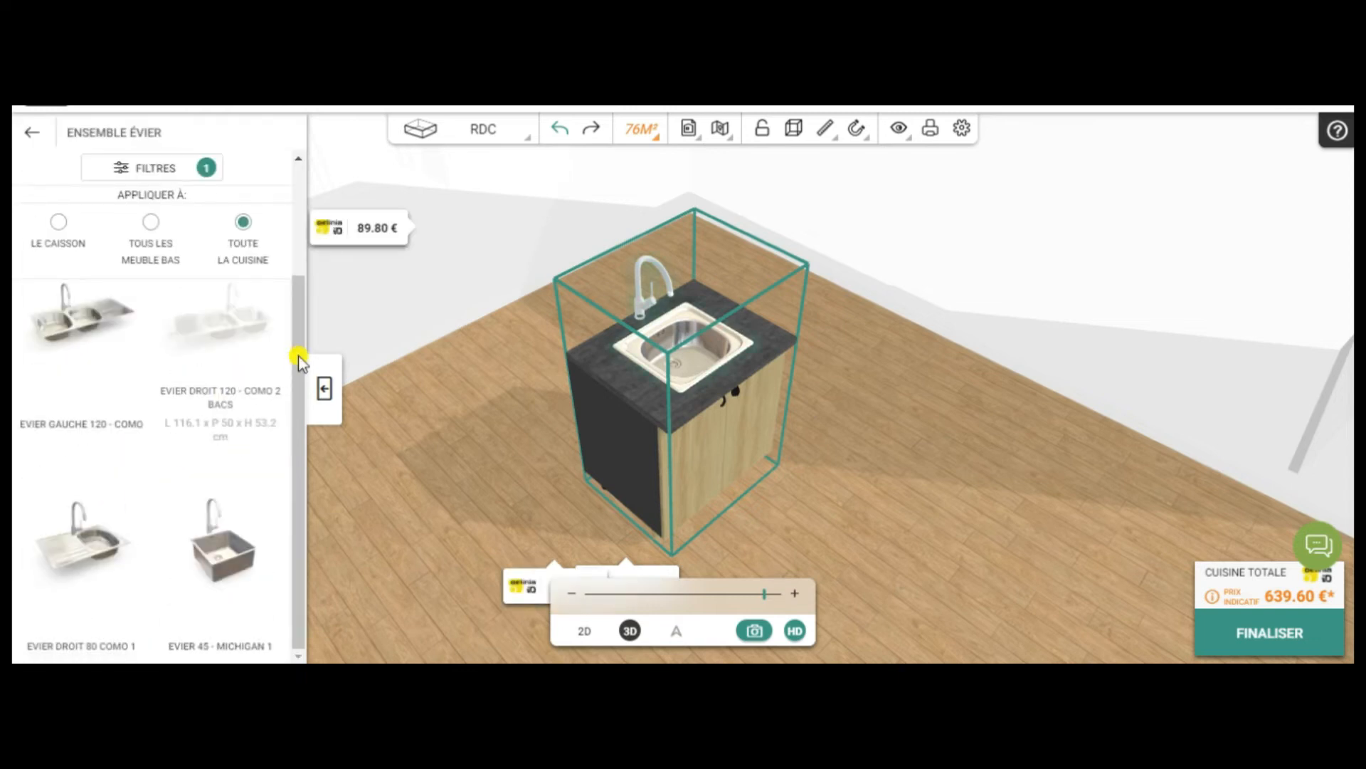
pyautogui.moveTo(74, 549)
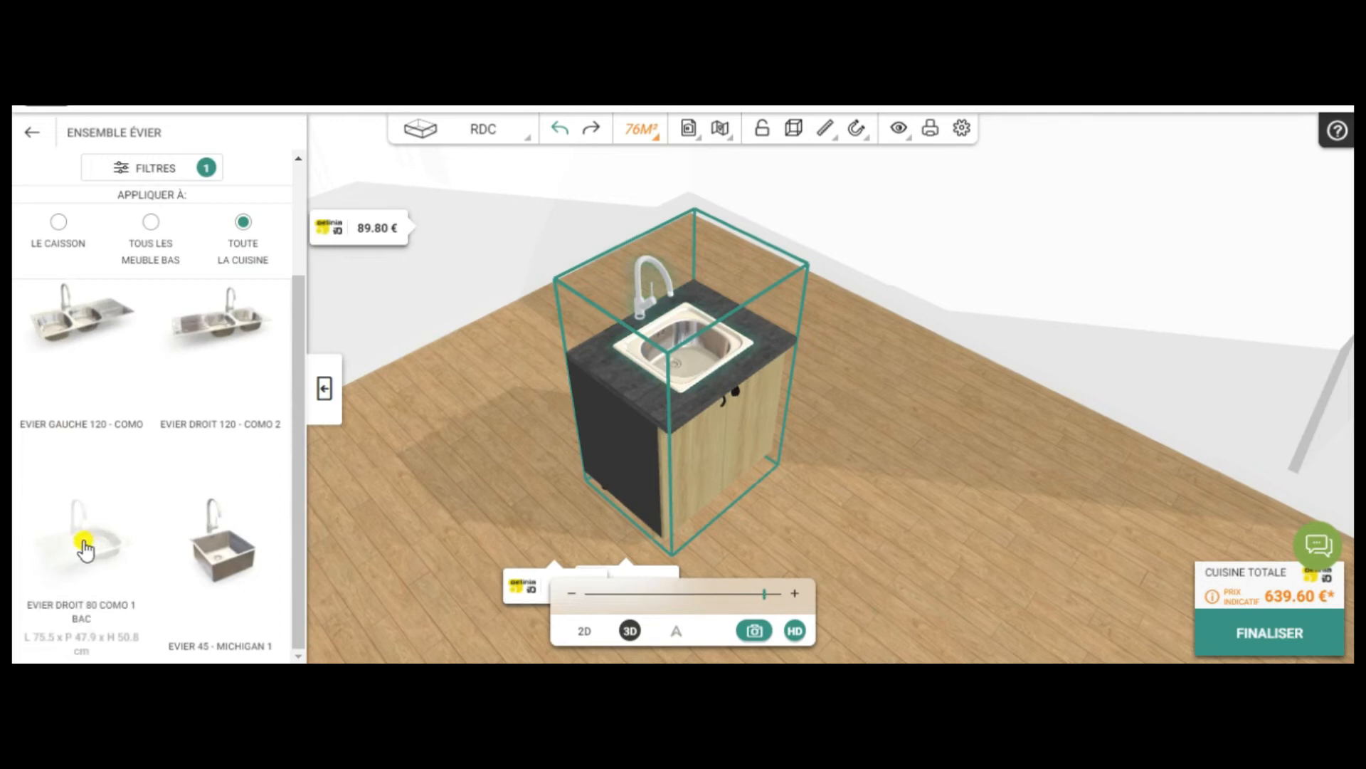
pyautogui.click(80, 548)
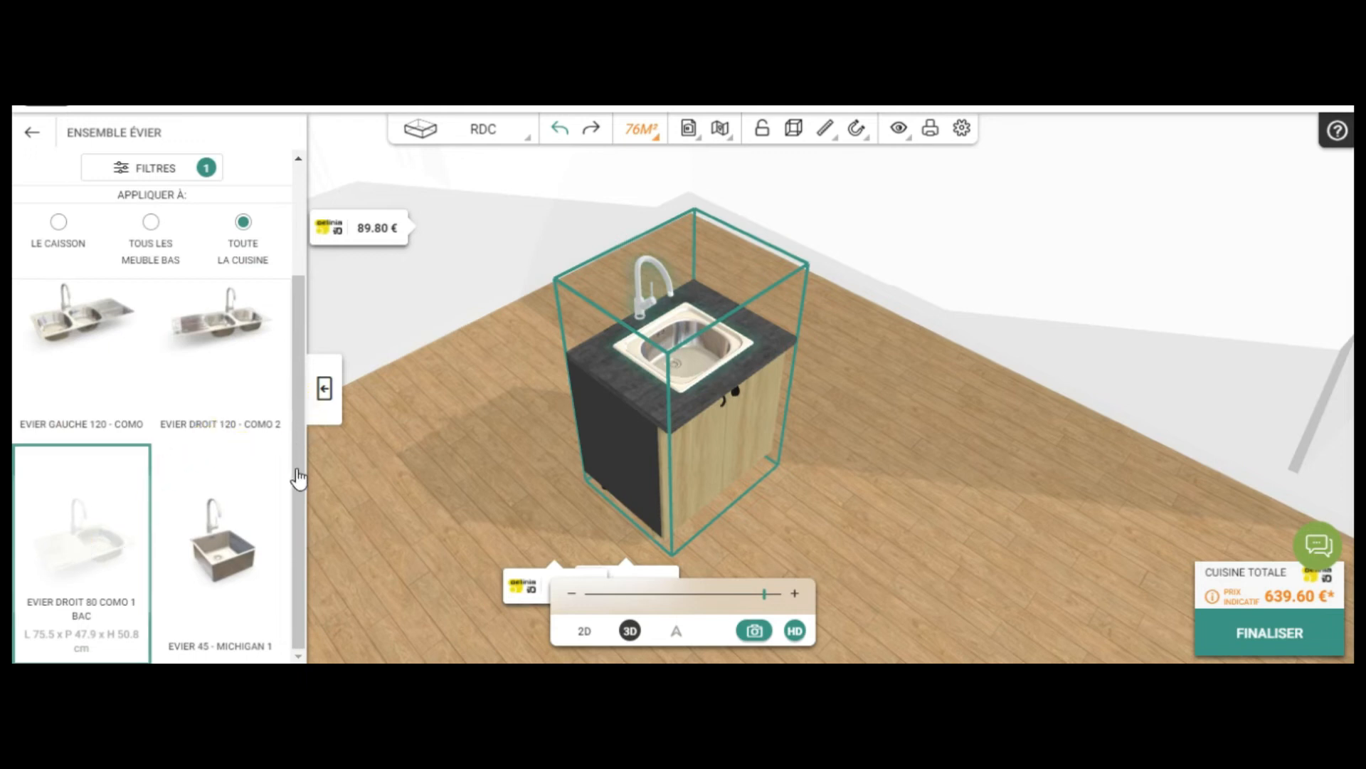
pyautogui.click(224, 552)
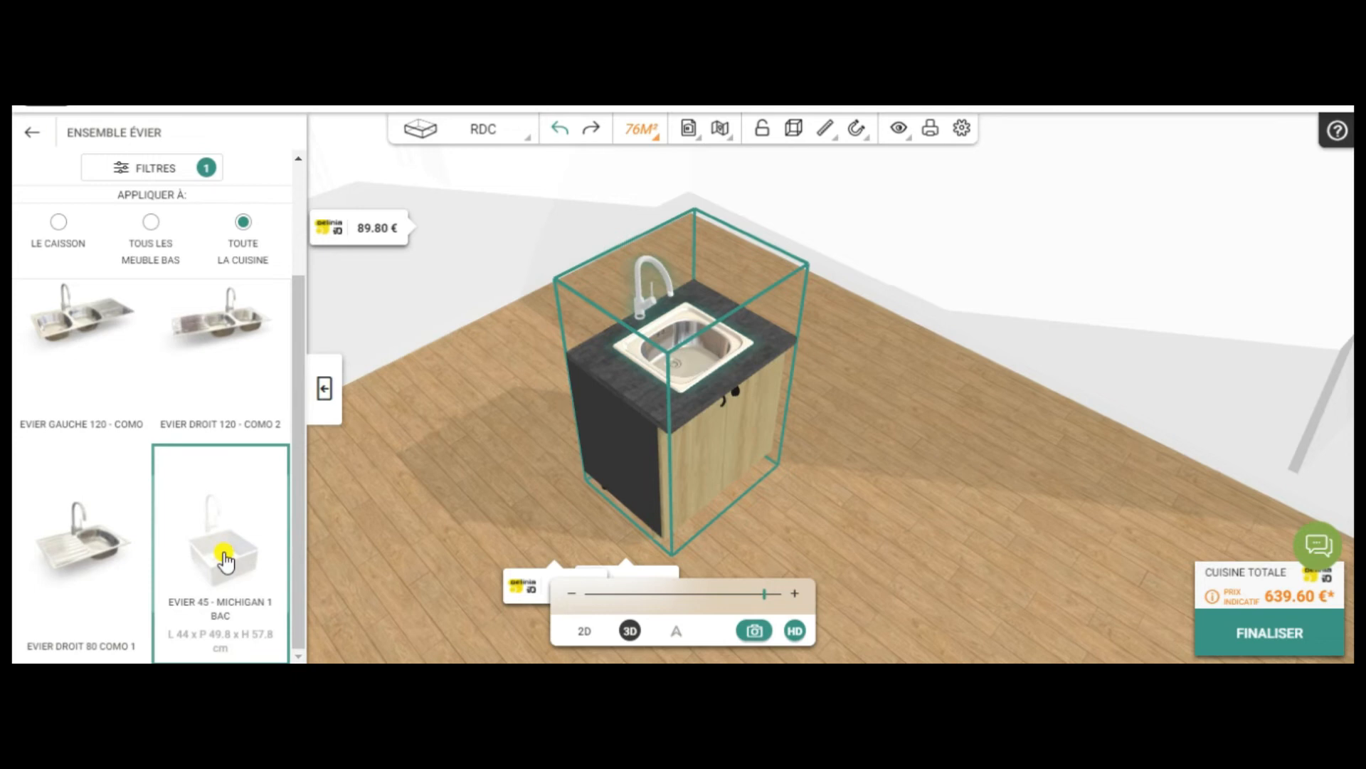
pyautogui.click(734, 364)
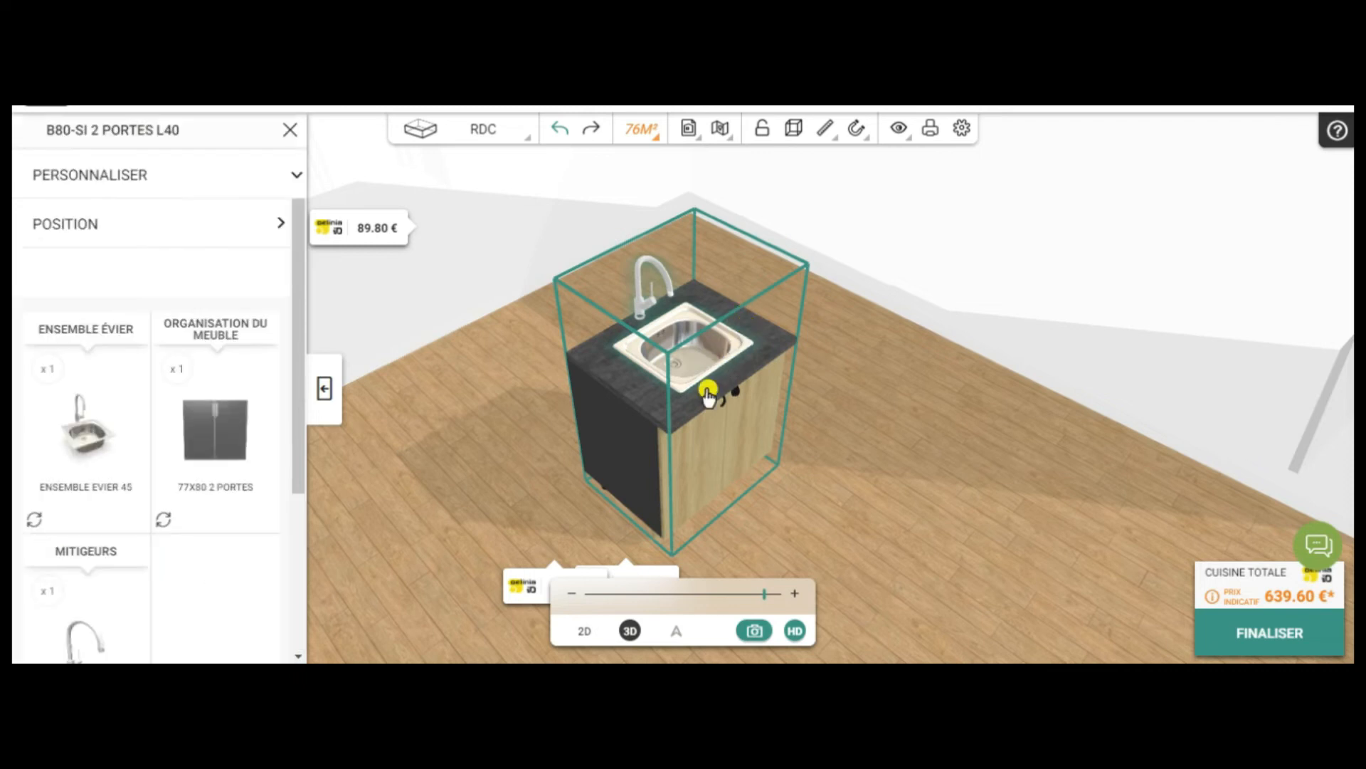
# - Leave the cabinet's customisation and delete the sink base cabinet from the room
pyautogui.moveTo(884, 496); pyautogui.dragTo(633, 623)
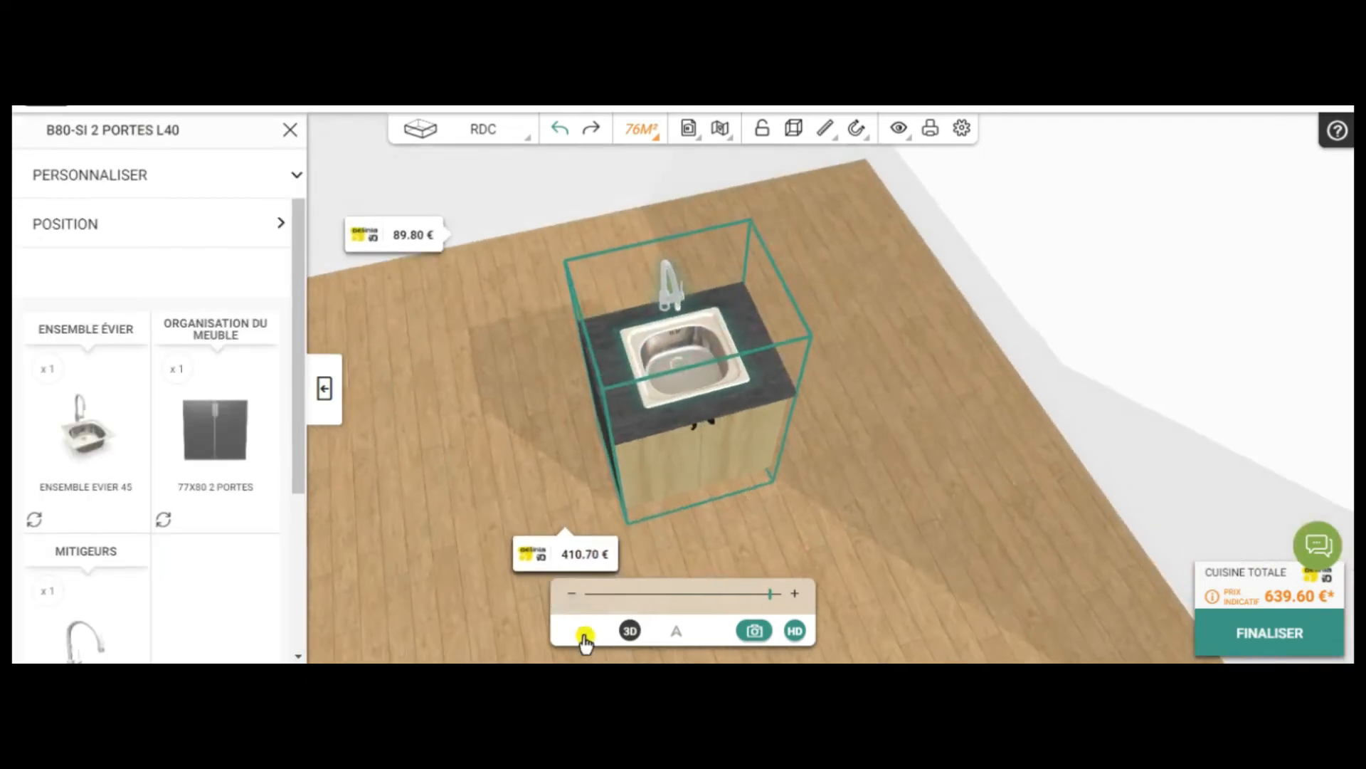
pyautogui.click(729, 330)
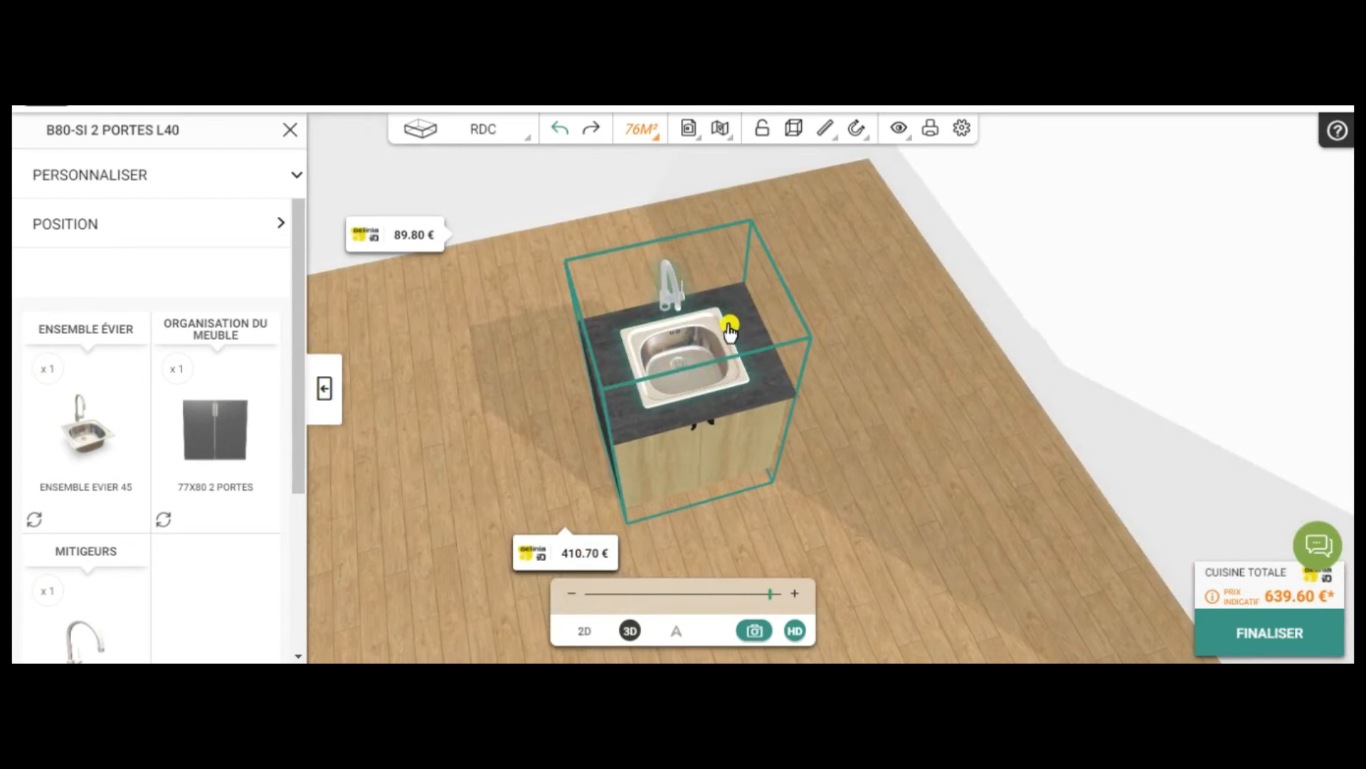
pyautogui.click(287, 129)
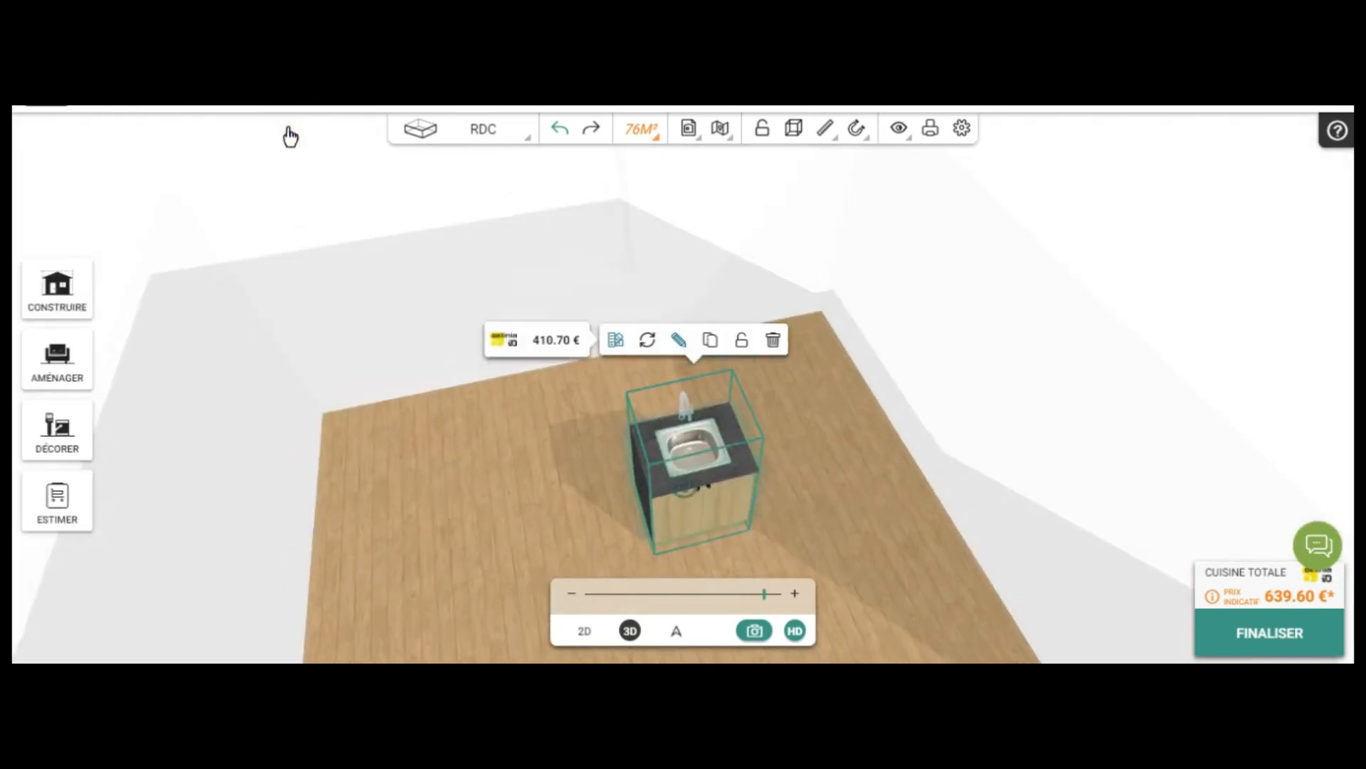
pyautogui.click(706, 320)
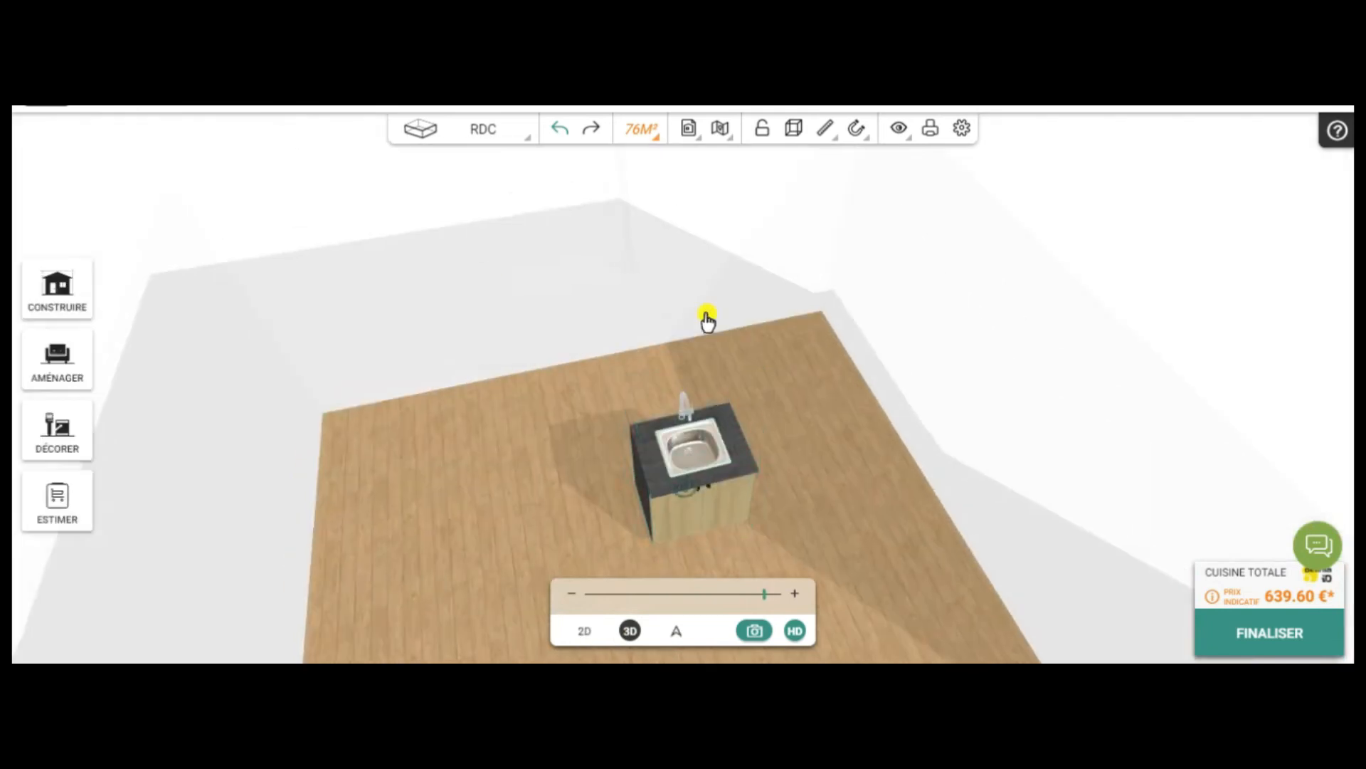
pyautogui.click(682, 452)
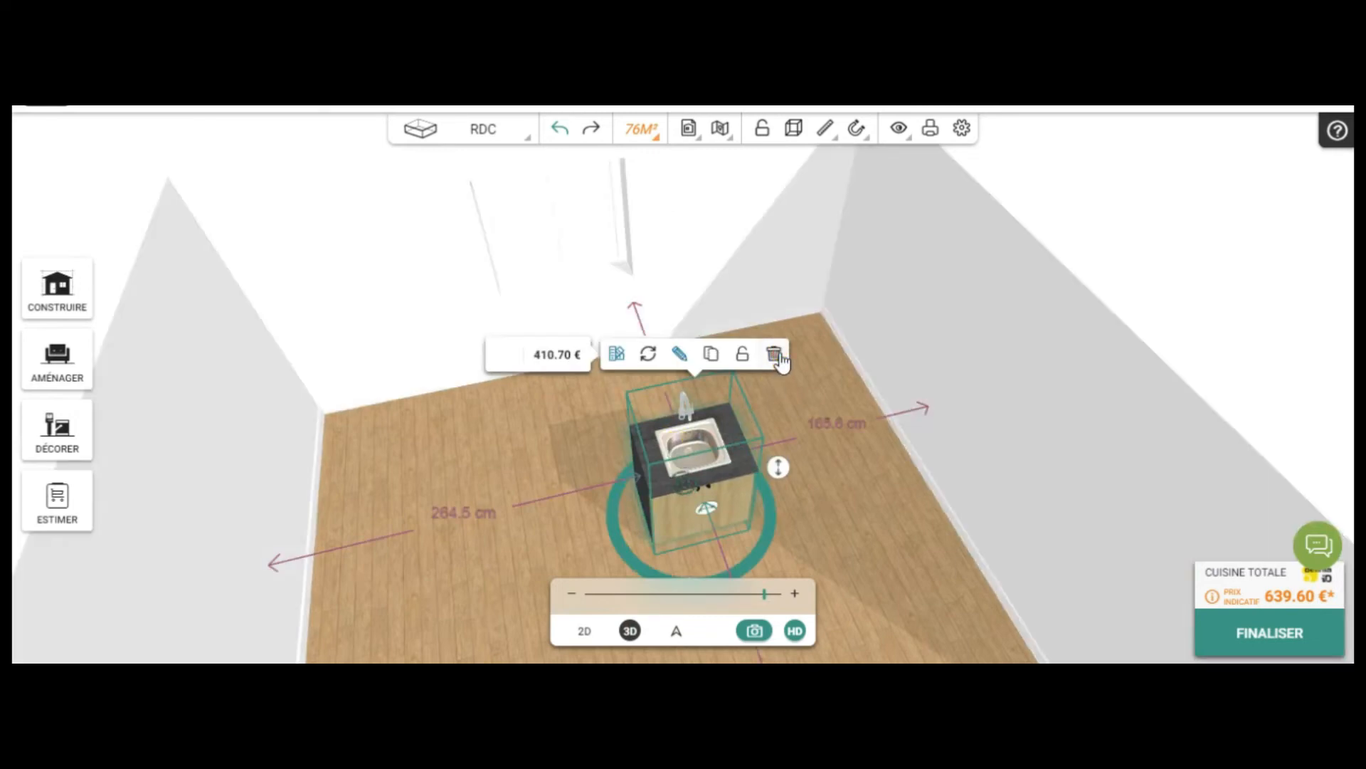
pyautogui.click(775, 354)
# - Choose the L120 double-bowl sink base cabinet with two doors below a drawer front from the MEUBLE BAS LAVAGE models
pyautogui.moveTo(713, 464); pyautogui.dragTo(613, 451)
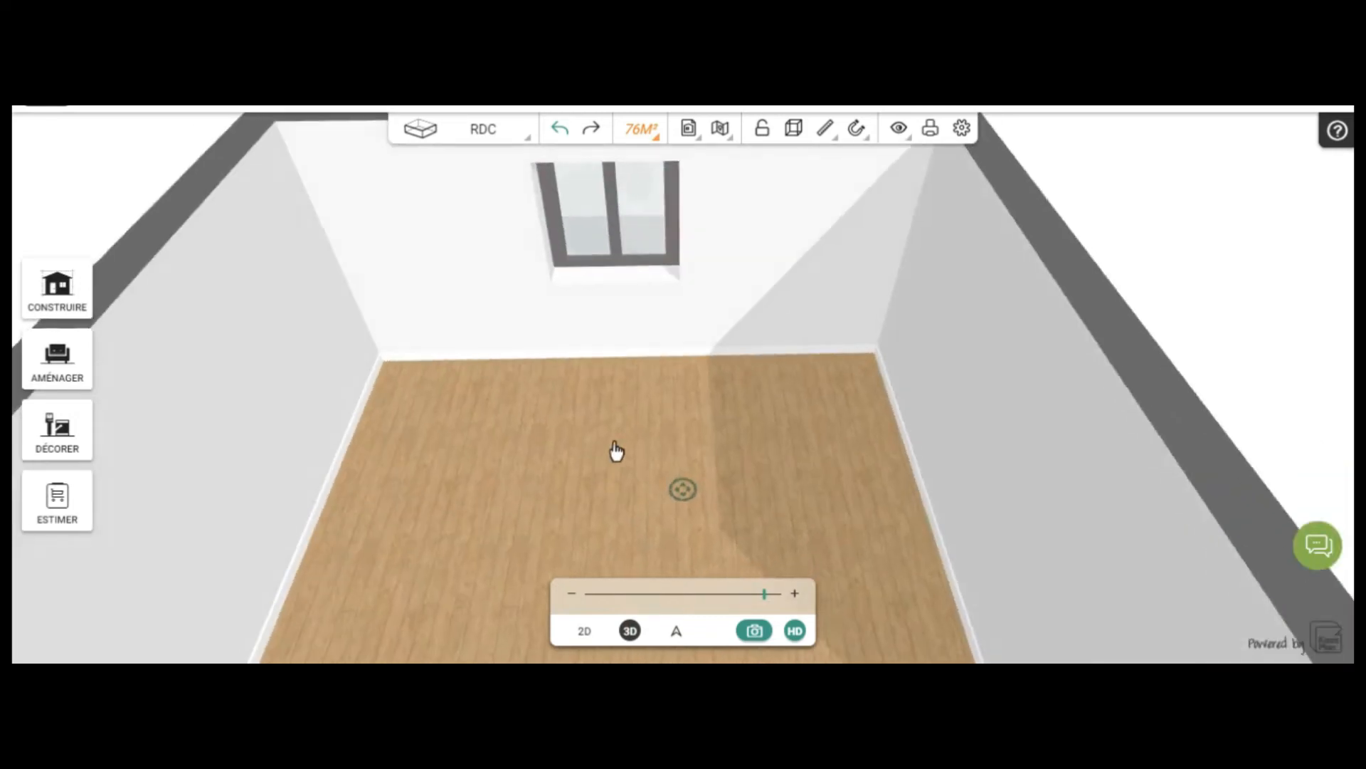
pyautogui.click(54, 362)
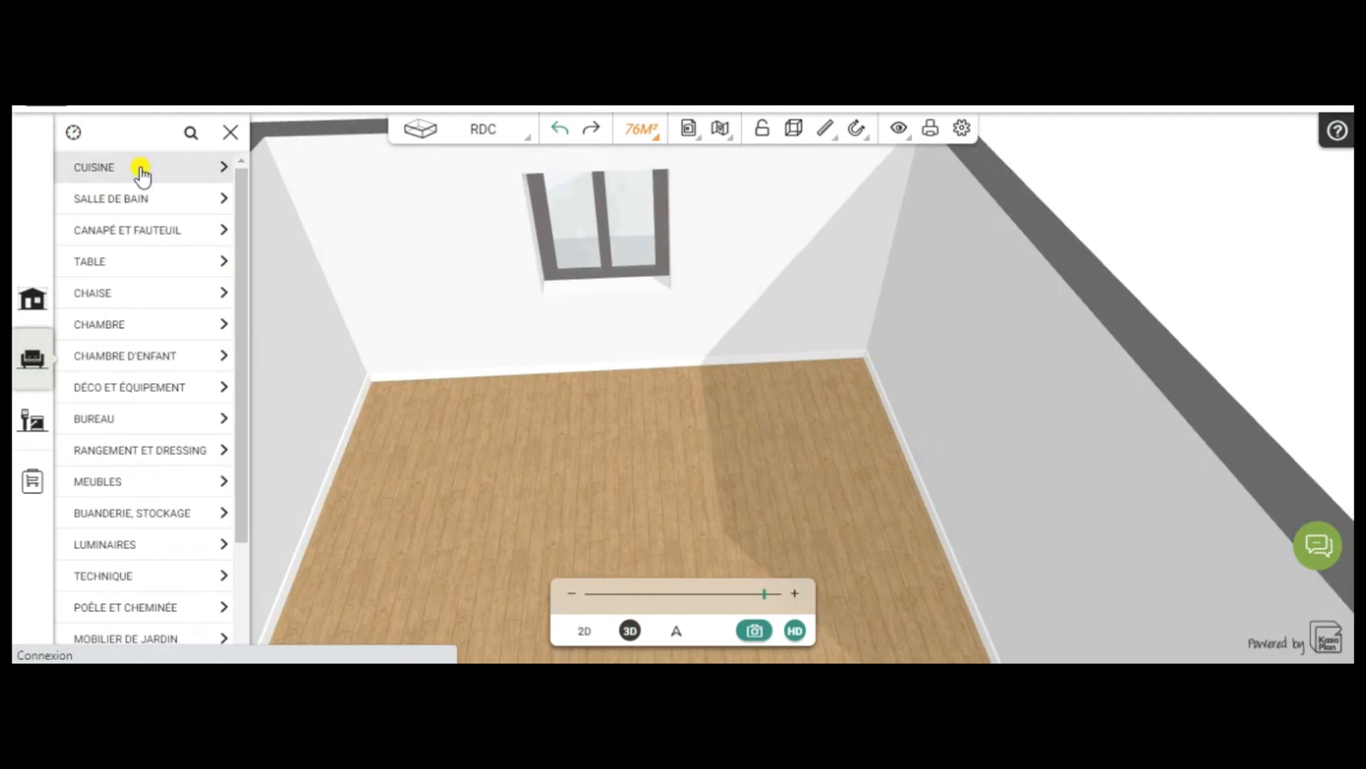
pyautogui.click(97, 175)
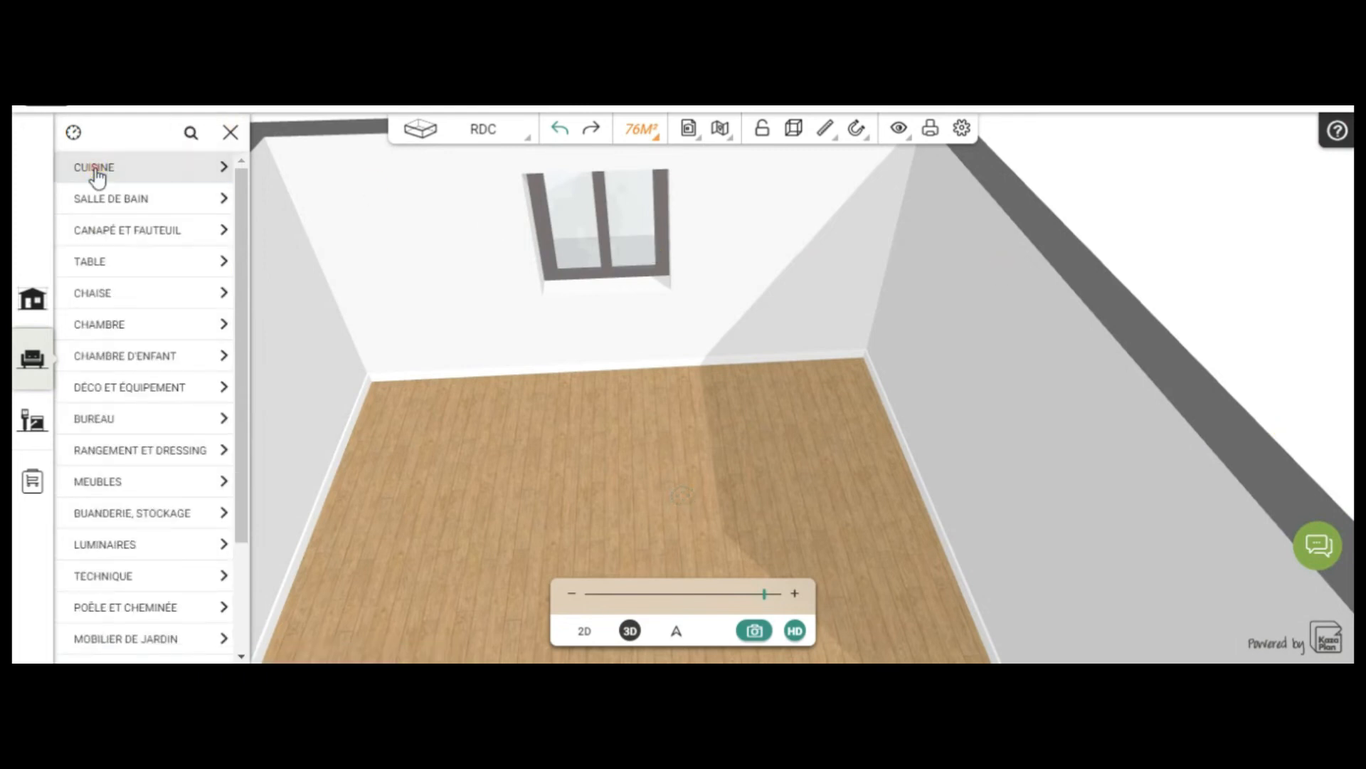
pyautogui.click(97, 173)
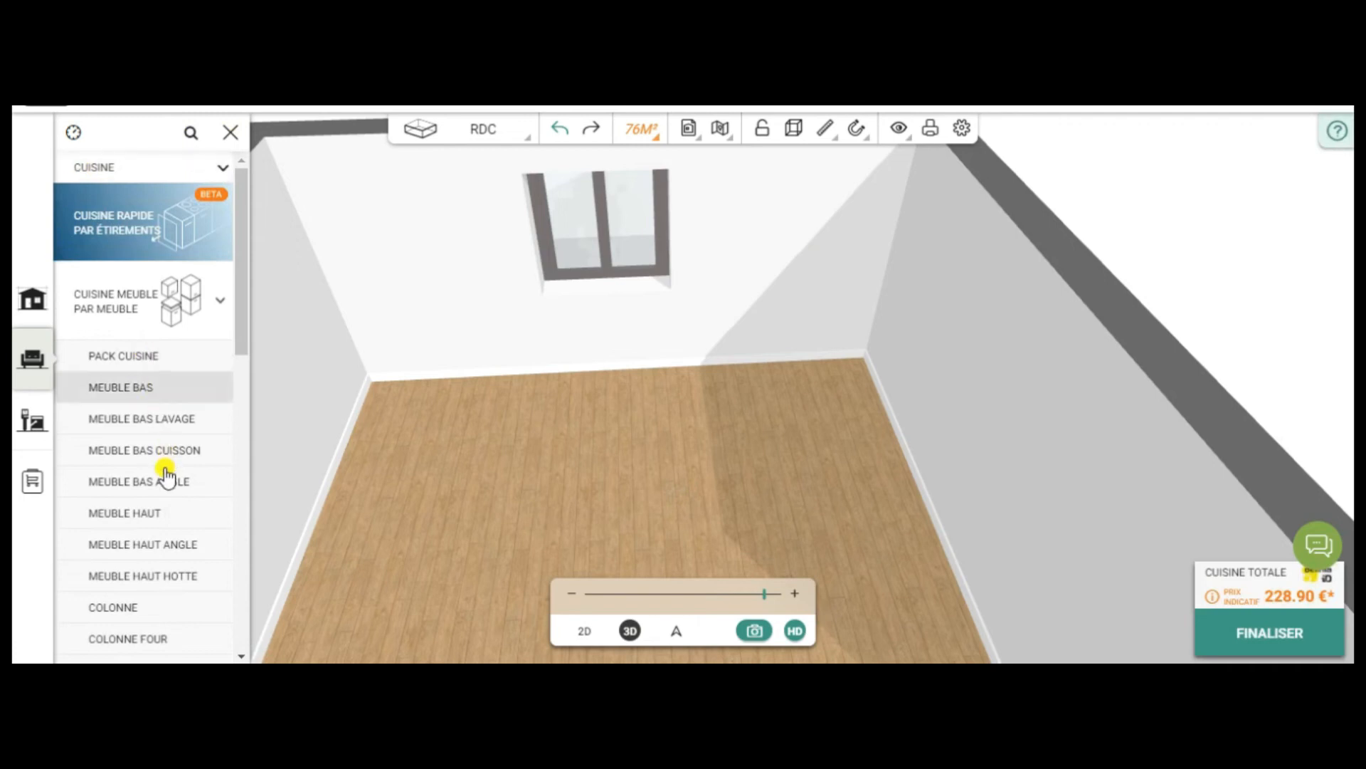
pyautogui.click(161, 424)
pyautogui.scroll(-10, 1120, 405)
pyautogui.moveTo(1117, 399); pyautogui.dragTo(1097, 523)
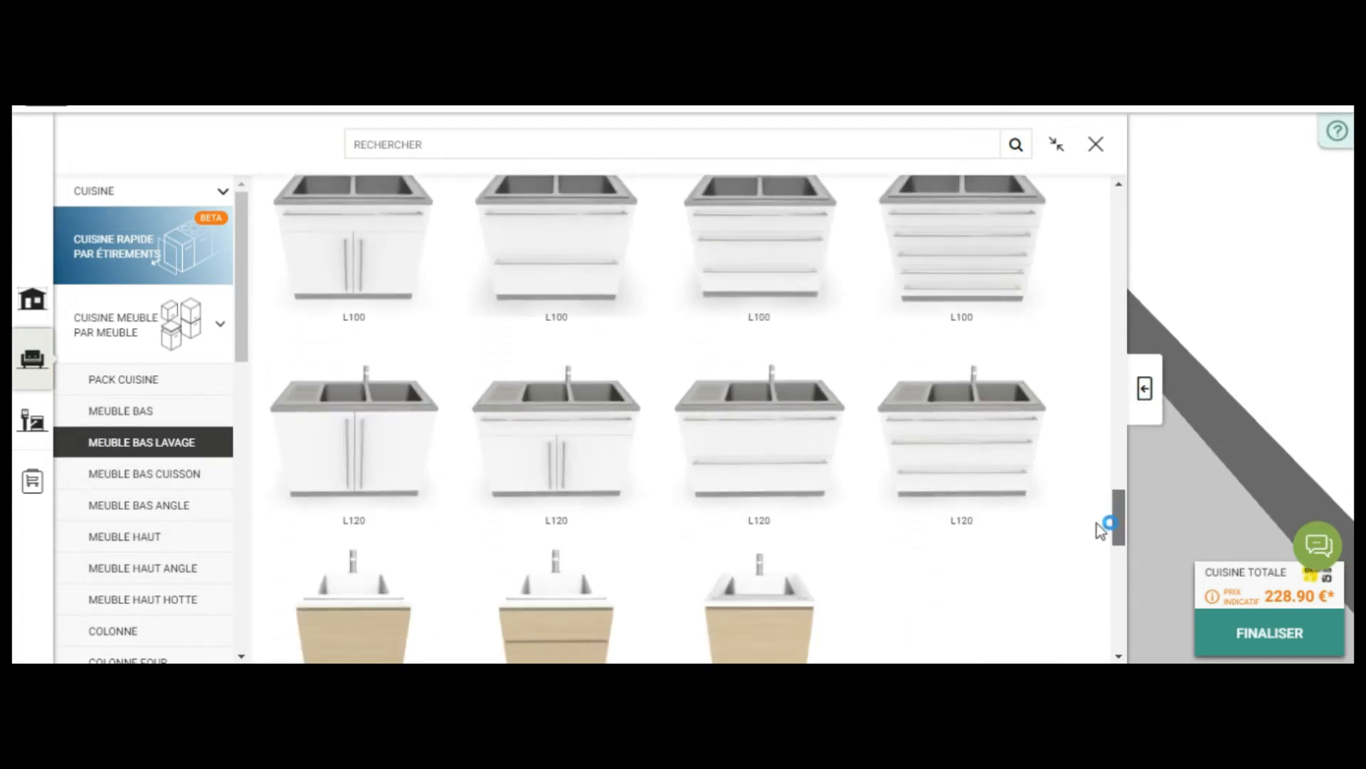
pyautogui.click(563, 441)
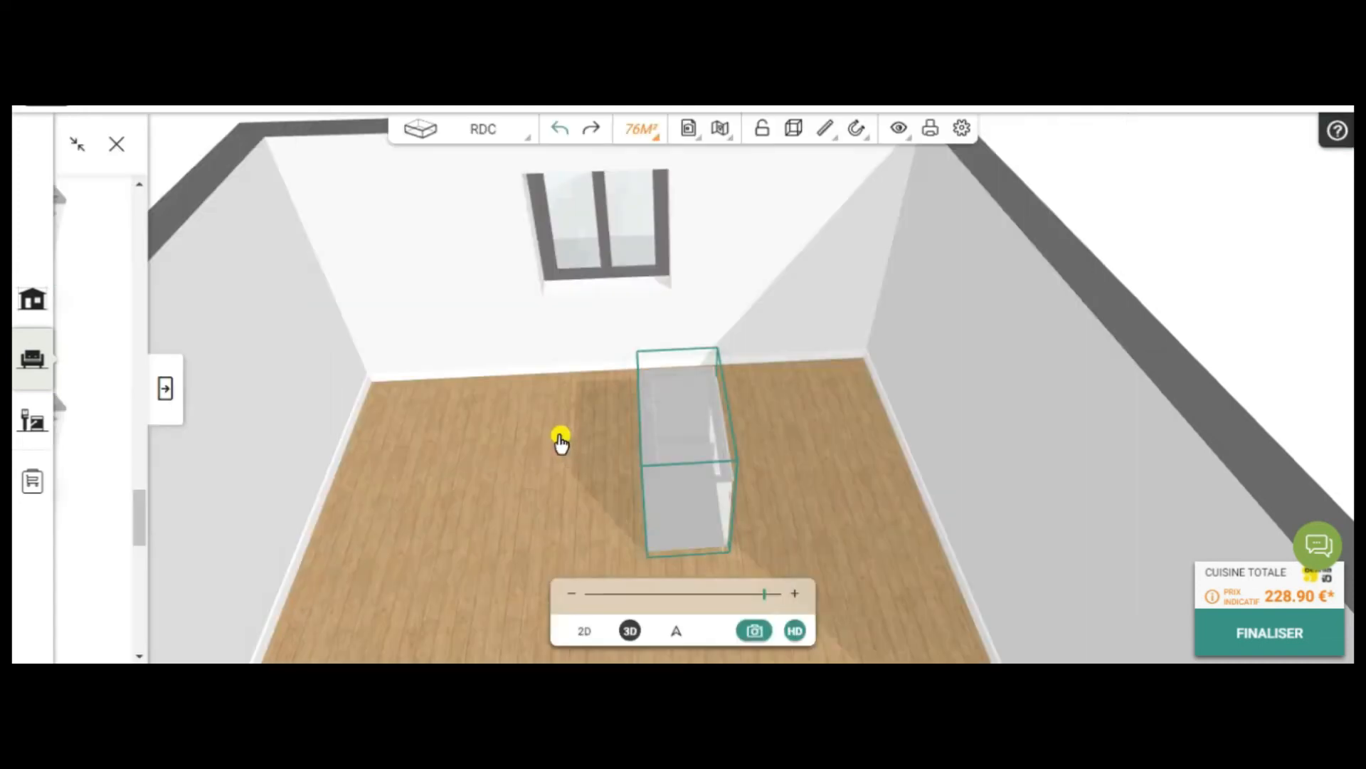
# - Place the L120 sink base cabinet, rotate its doors towards the room, and move it against the wall beneath the window
pyautogui.click(531, 448)
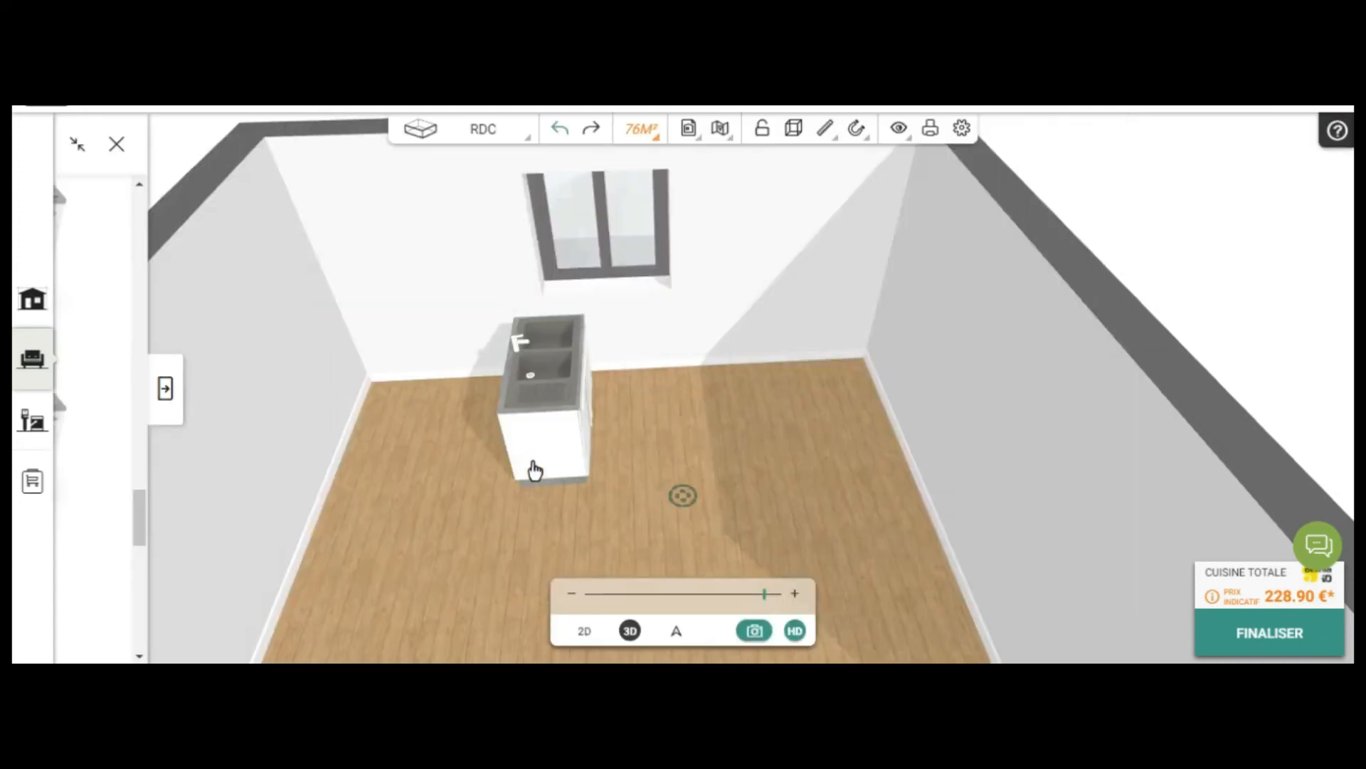
pyautogui.click(534, 470)
pyautogui.moveTo(548, 507); pyautogui.dragTo(509, 473)
pyautogui.click(540, 412)
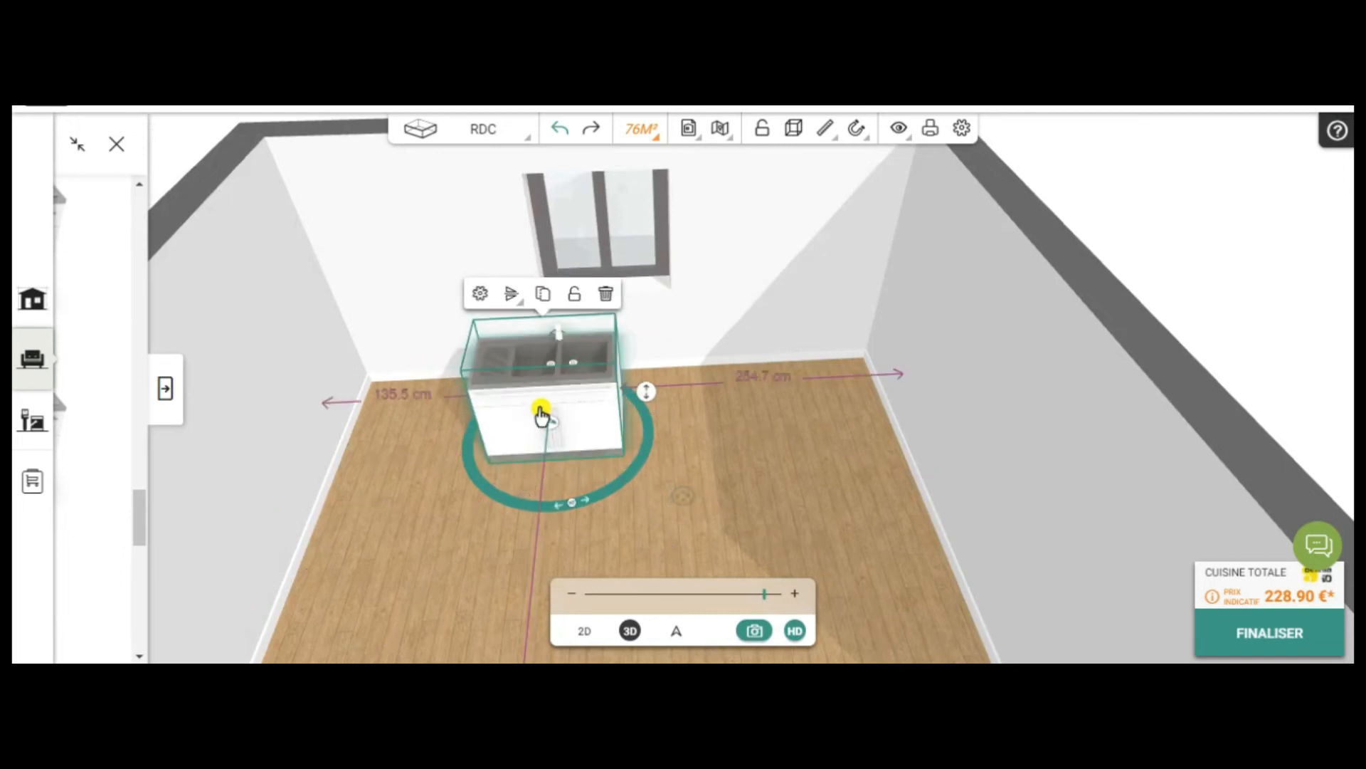
pyautogui.moveTo(560, 400); pyautogui.dragTo(610, 349)
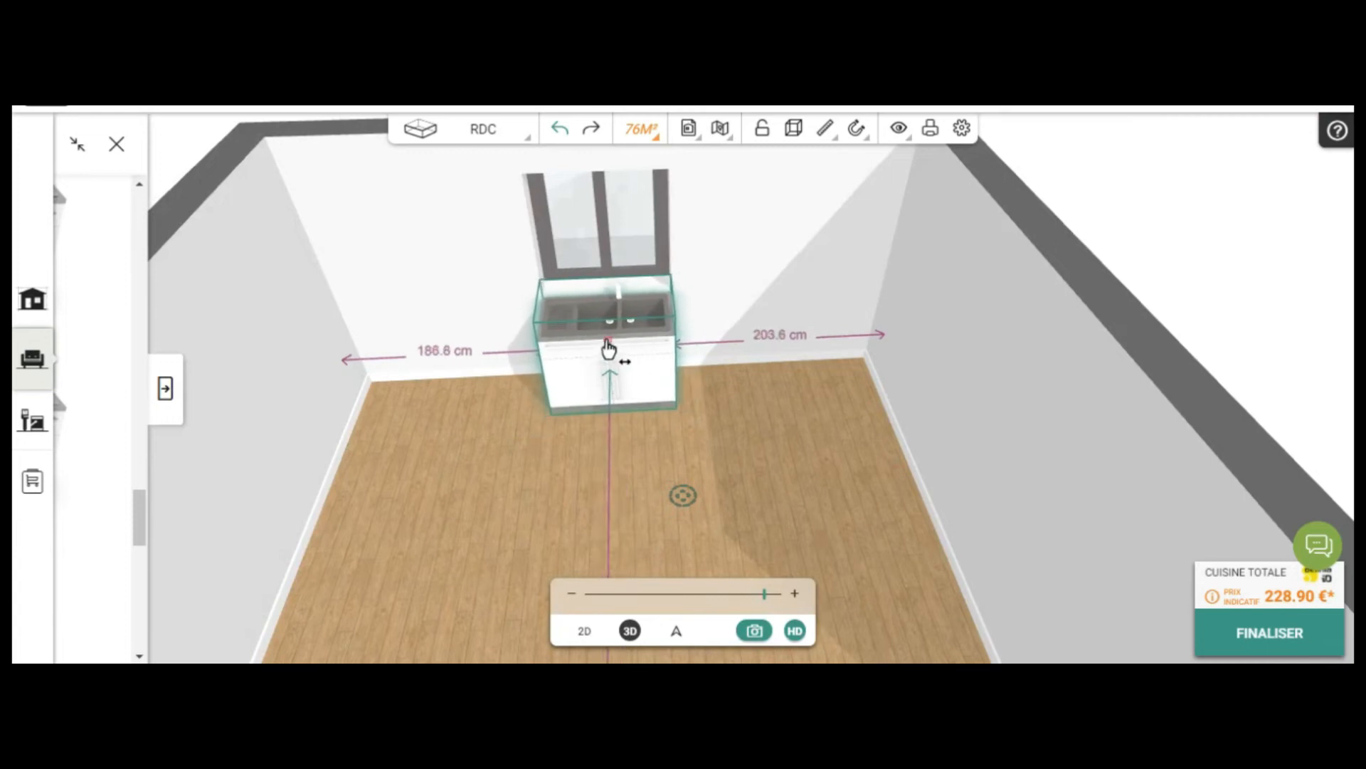
# - Add the MEUBLE BAS ANGLE GAUCHE L120 corner base cabinet in the room corner to the left of the window
pyautogui.click(165, 387)
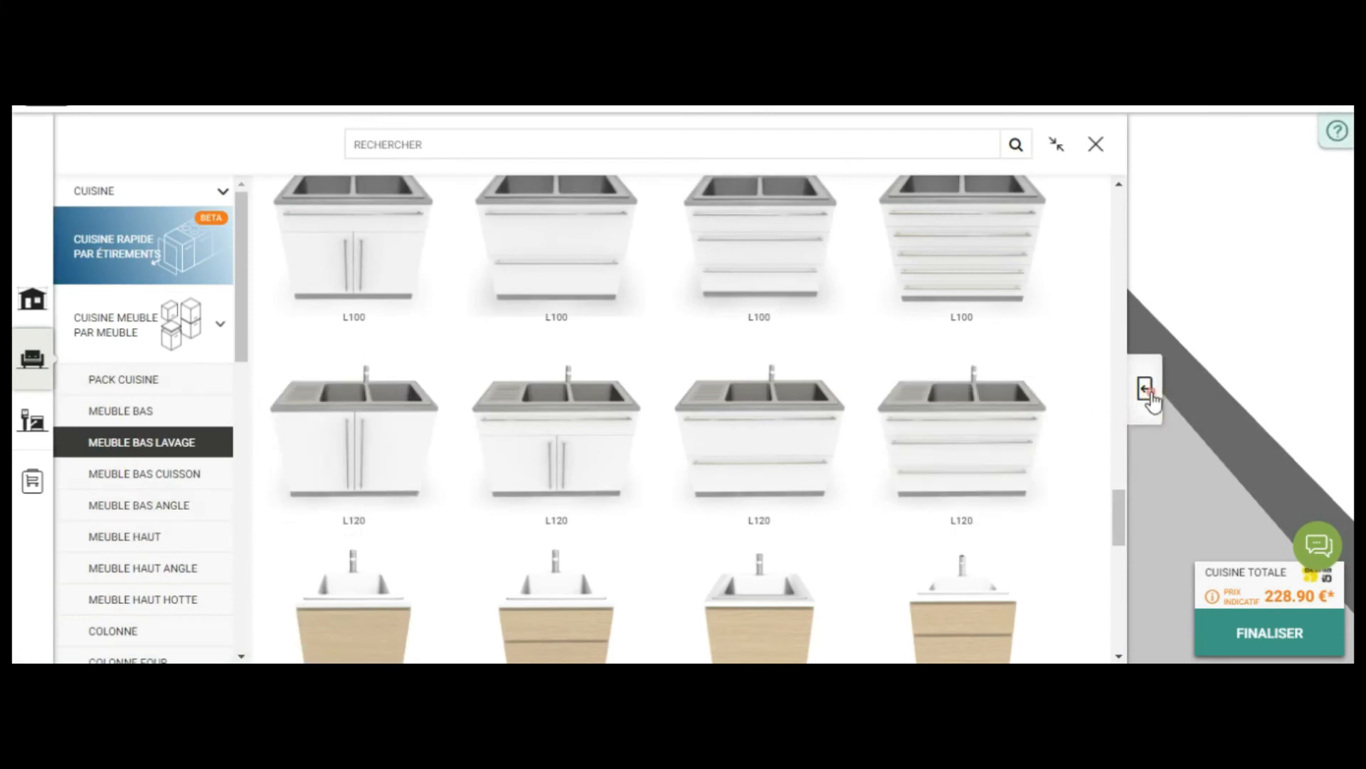
pyautogui.click(972, 430)
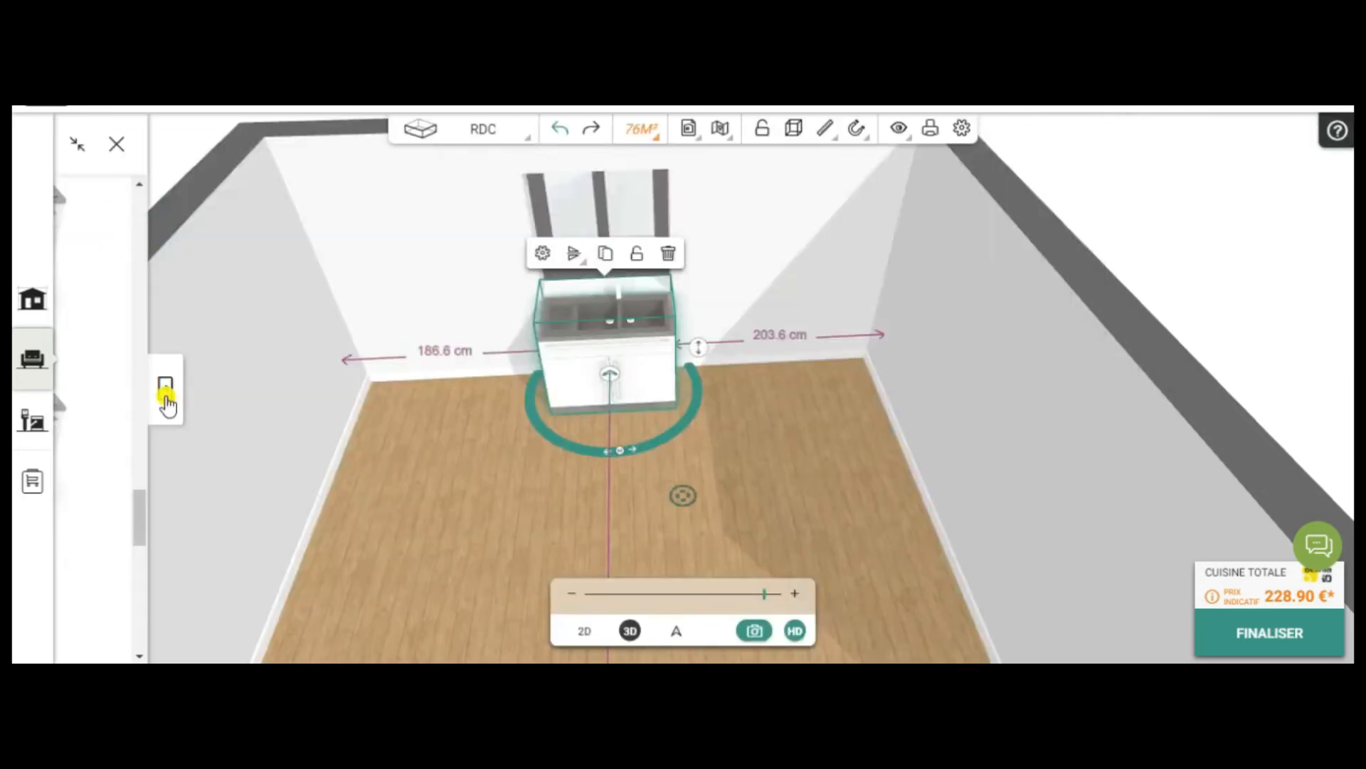
pyautogui.click(166, 391)
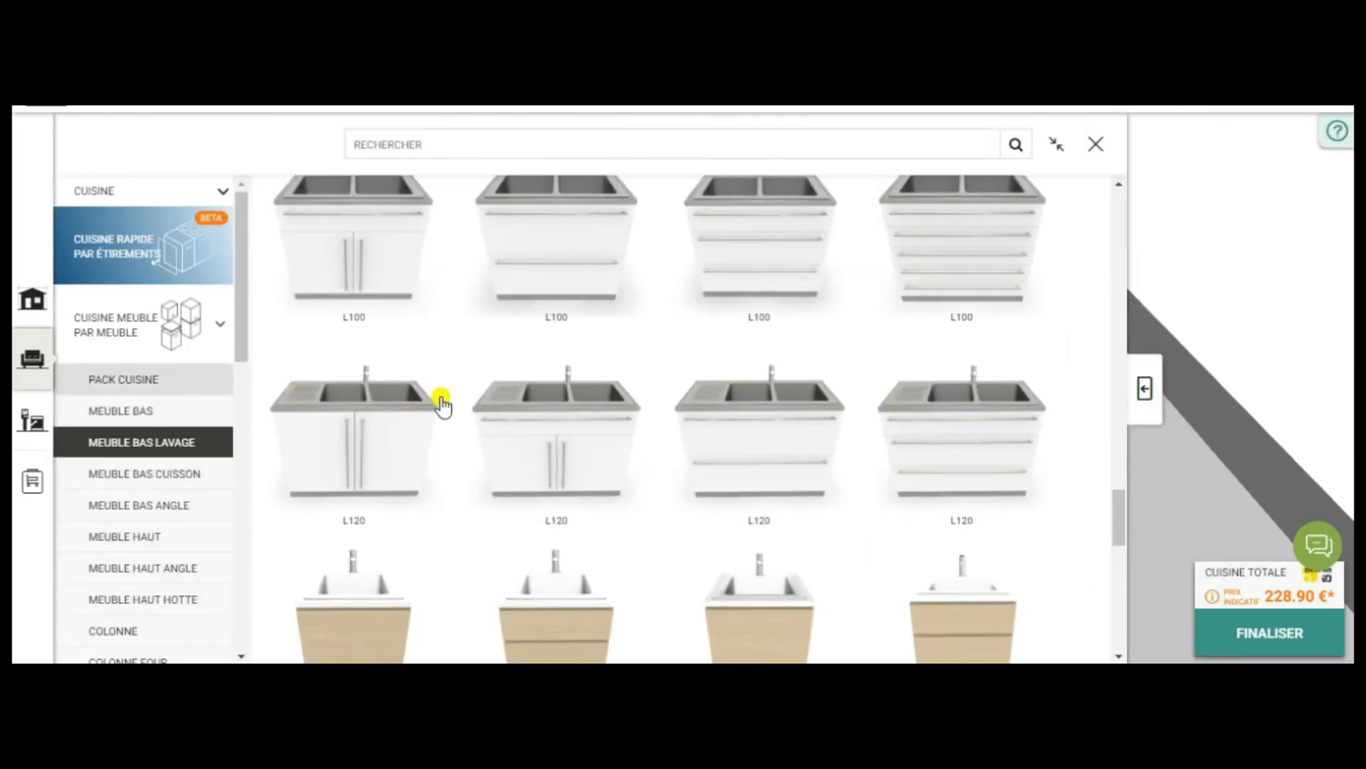
pyautogui.click(164, 510)
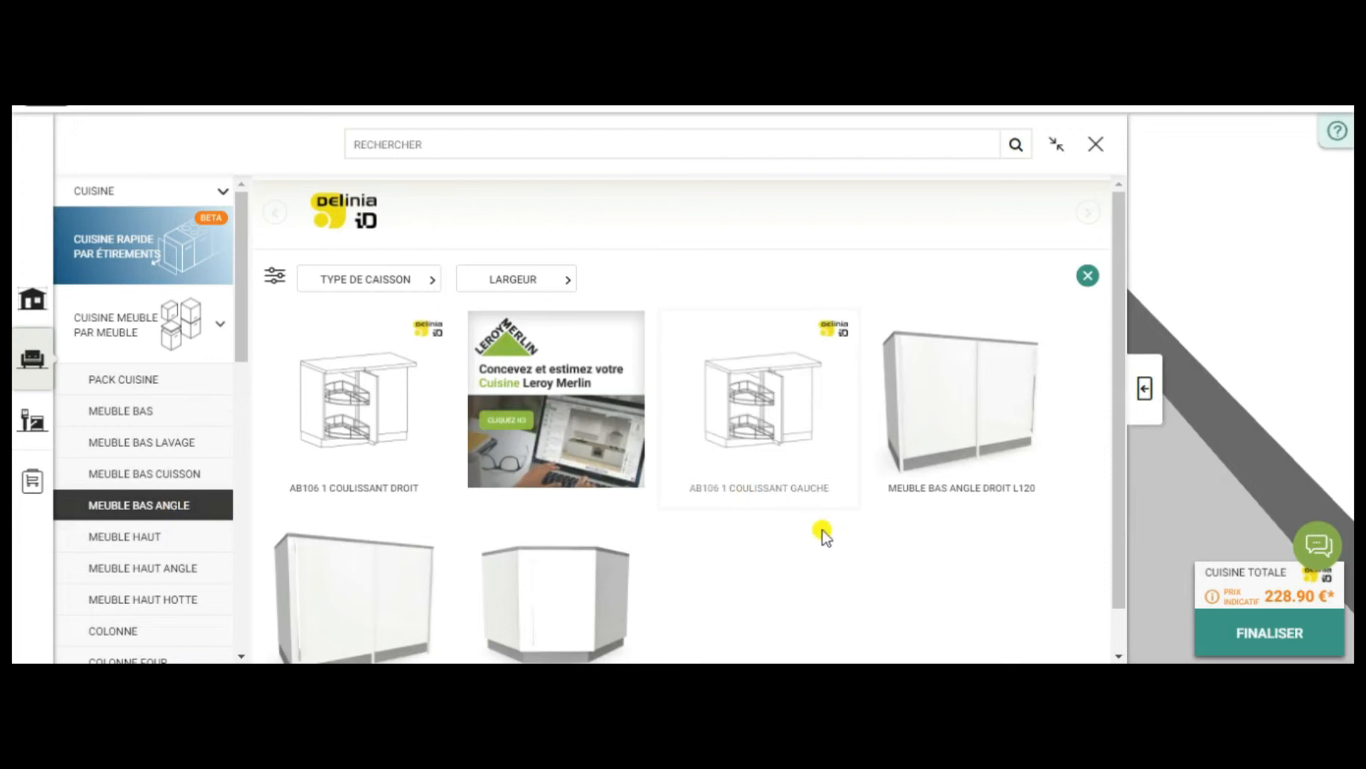
pyautogui.scroll(-1, 783, 548)
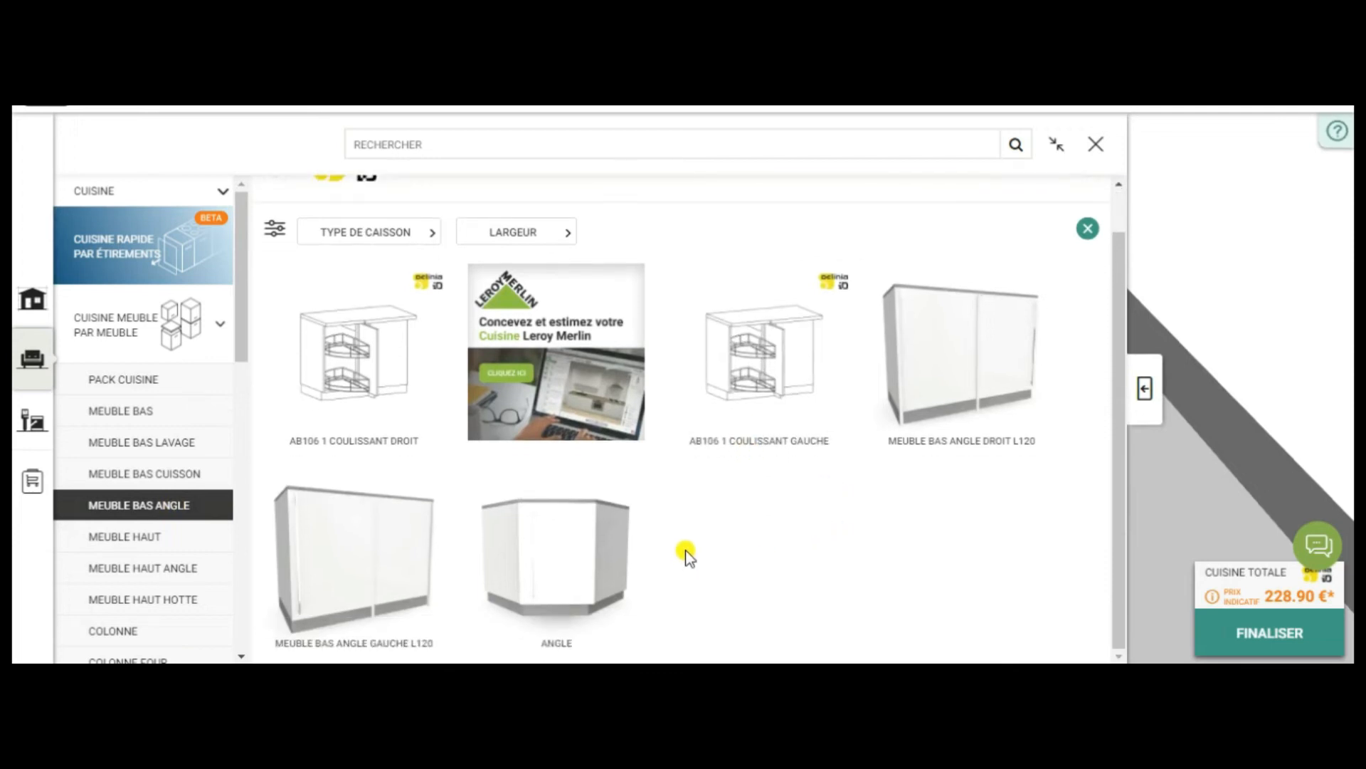
pyautogui.moveTo(585, 578)
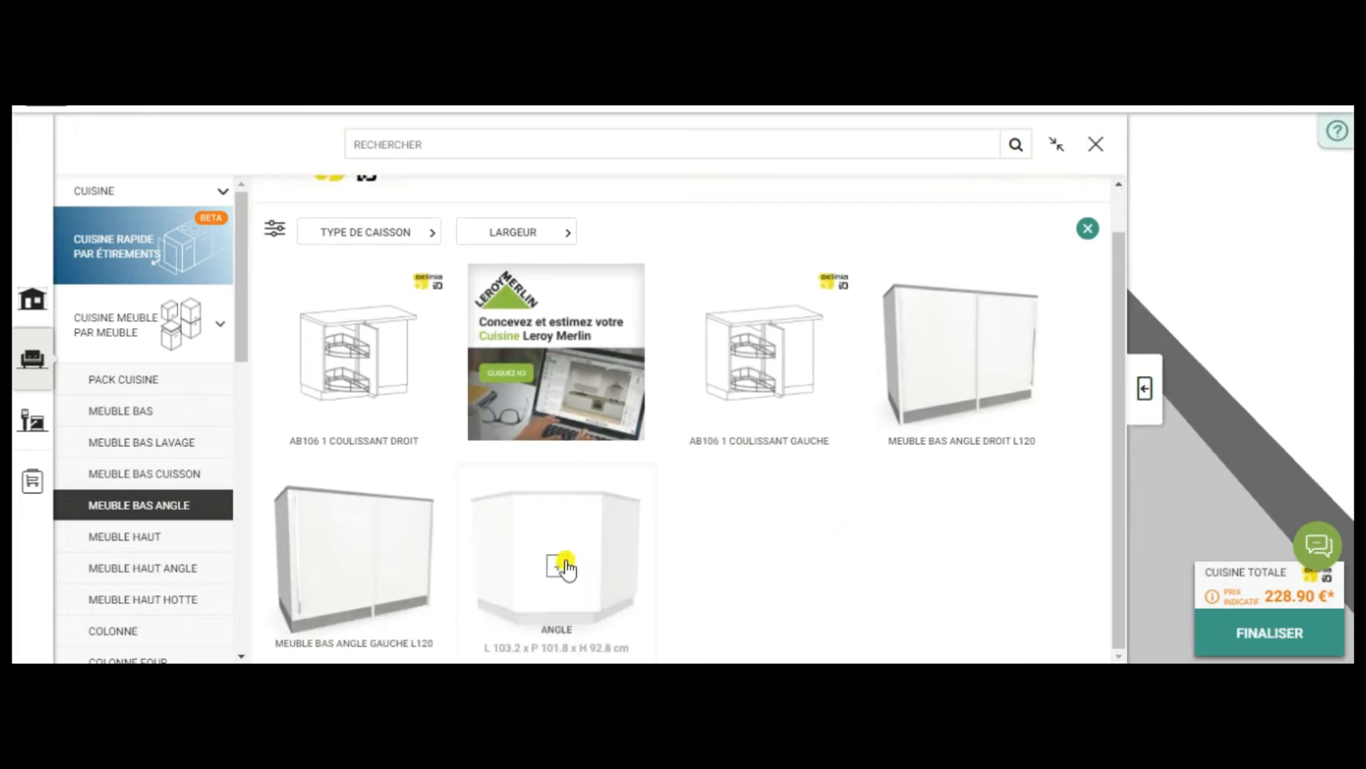
pyautogui.click(353, 568)
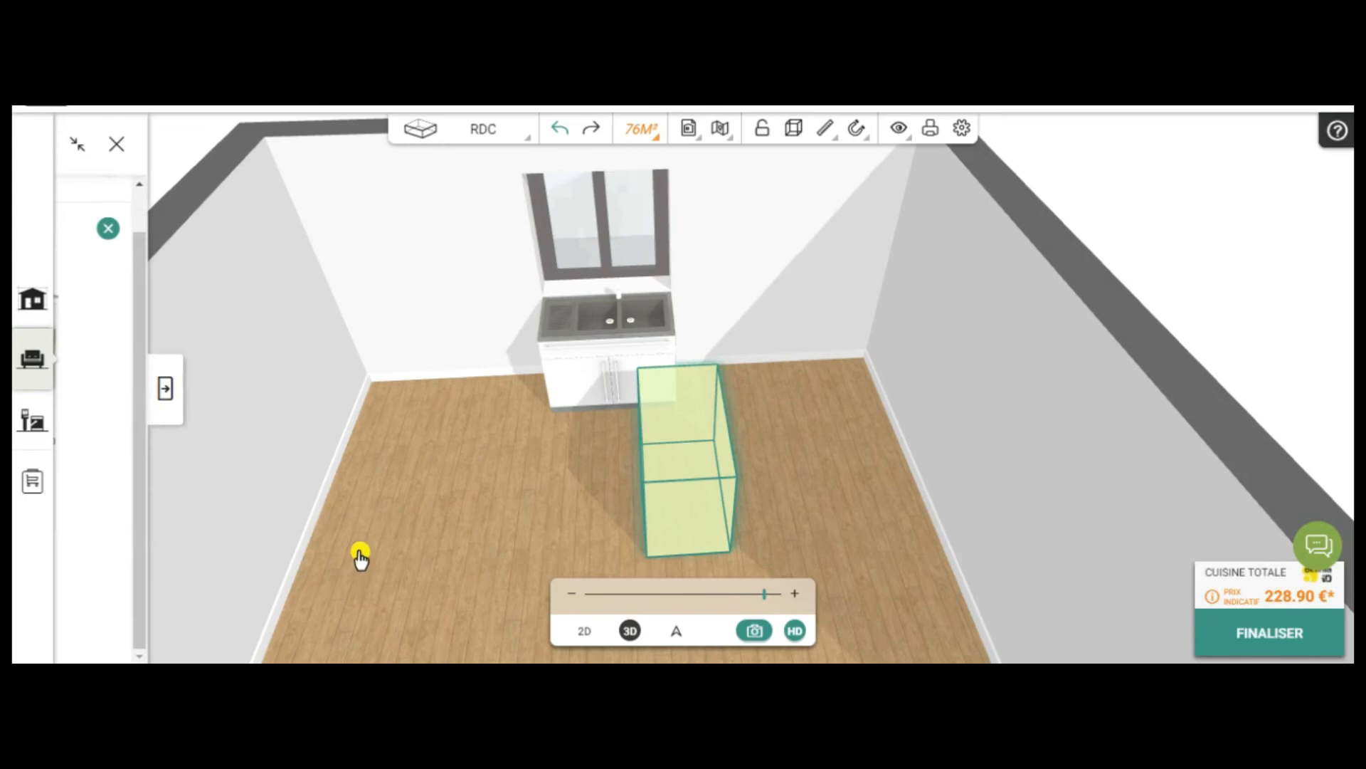
pyautogui.moveTo(428, 456); pyautogui.dragTo(392, 406)
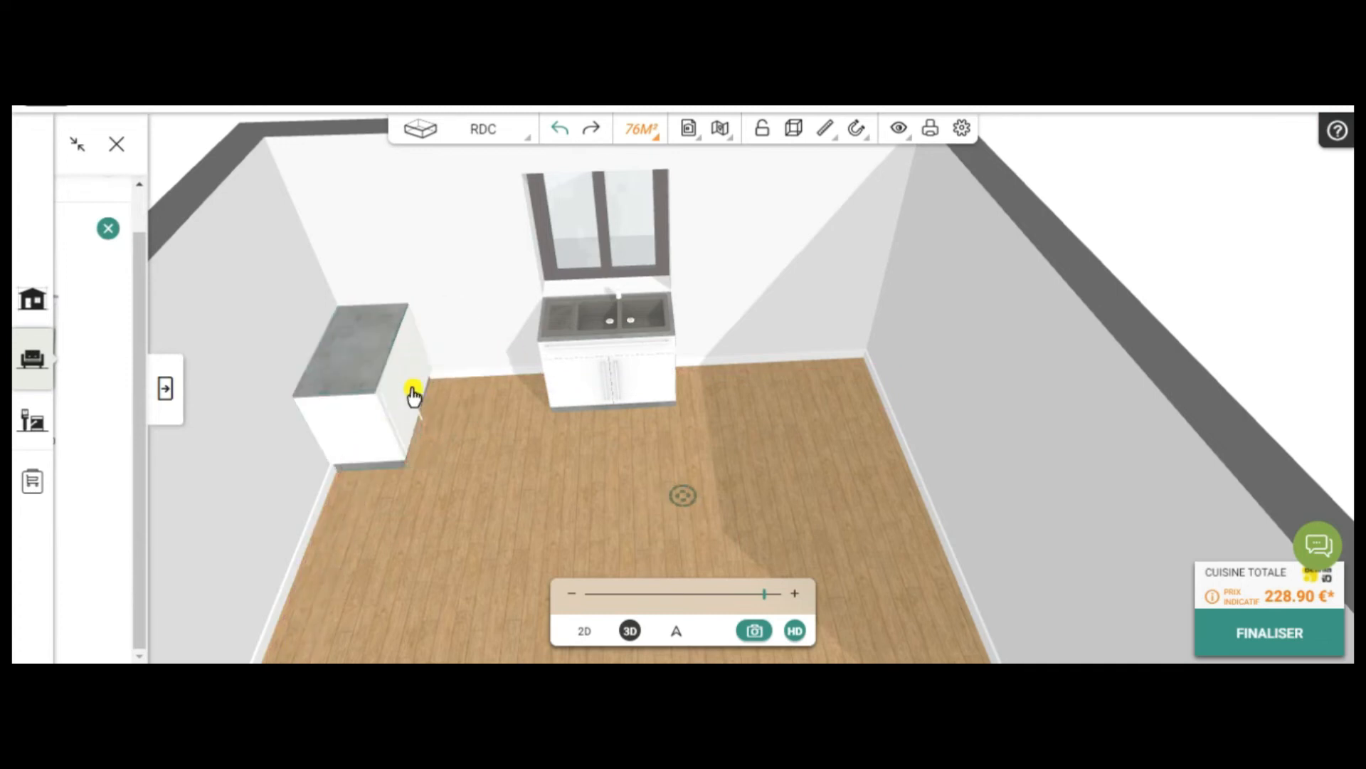
pyautogui.click(416, 365)
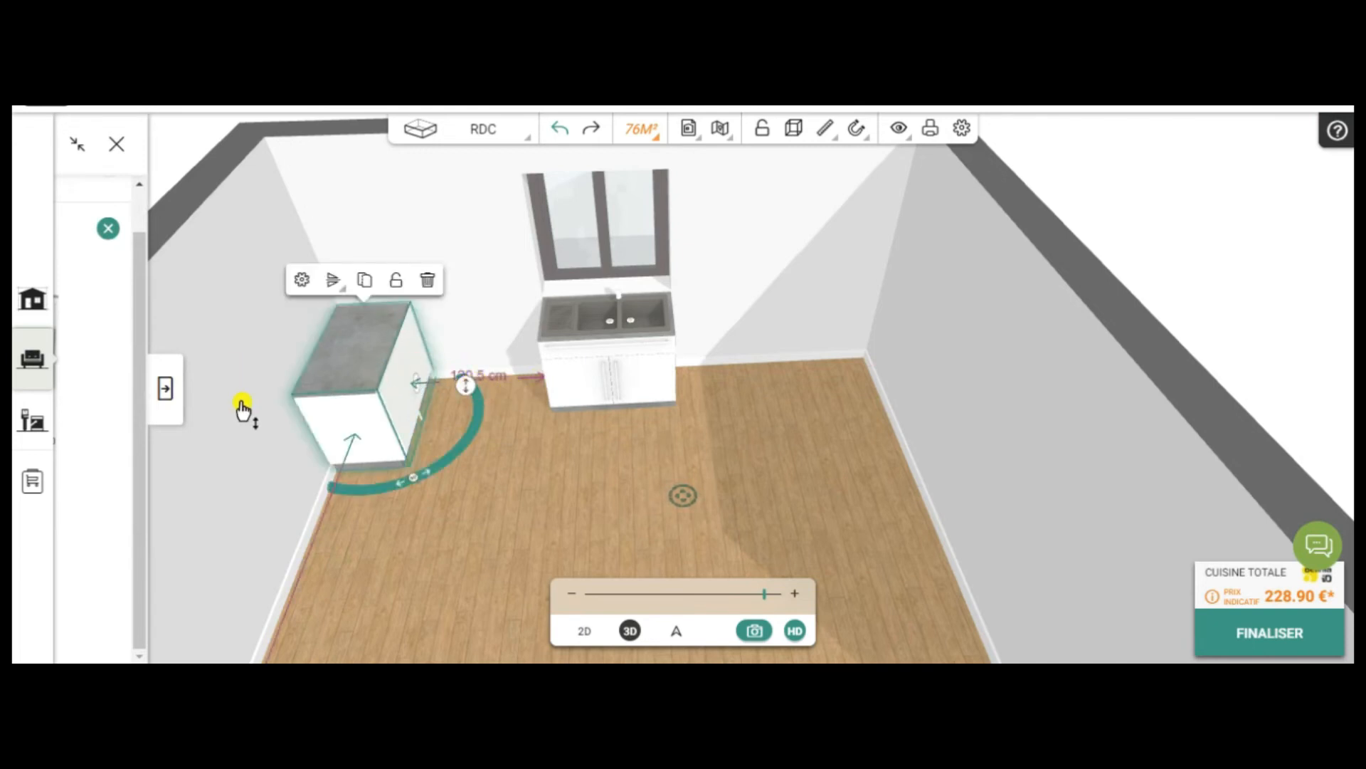
# - Add the 120X90 base cabinet with two full-height doors from the MEUBLE BAS models to the open floor
pyautogui.click(165, 387)
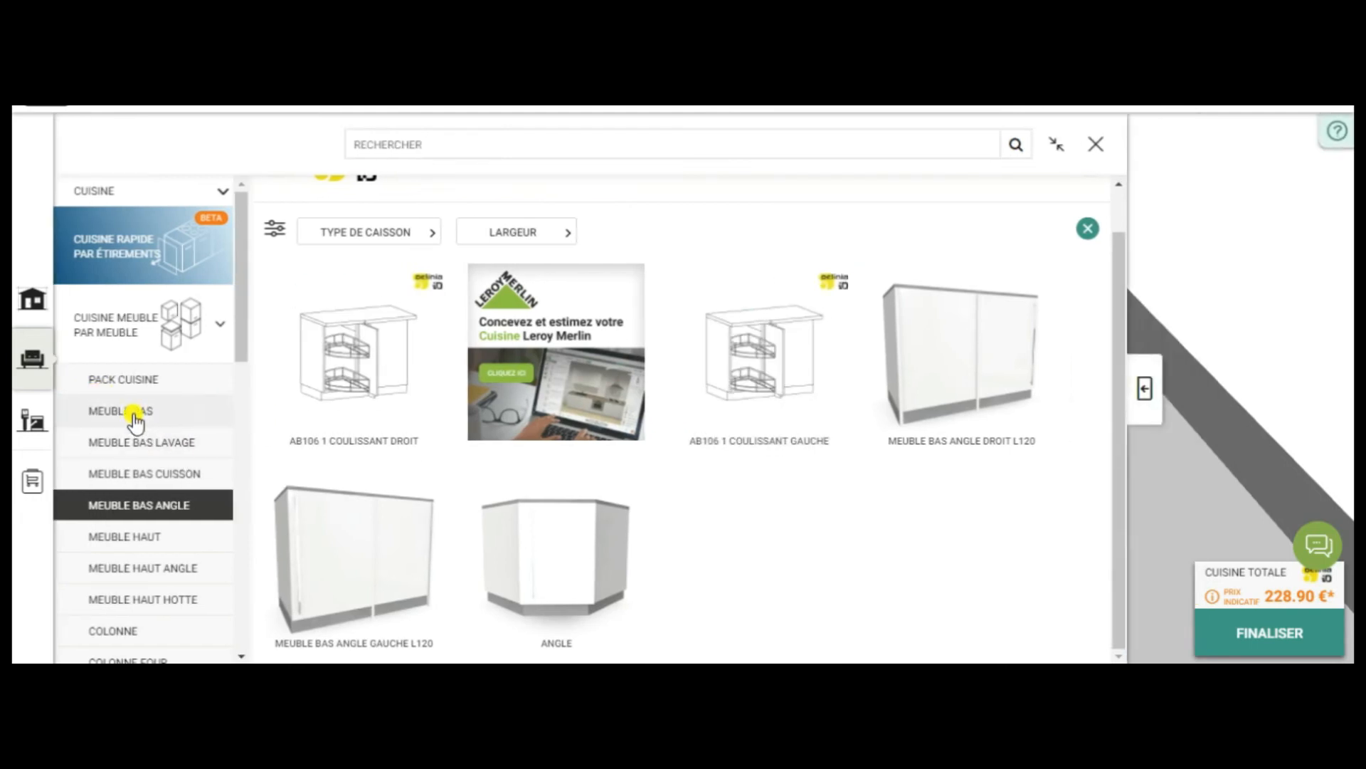
pyautogui.click(135, 413)
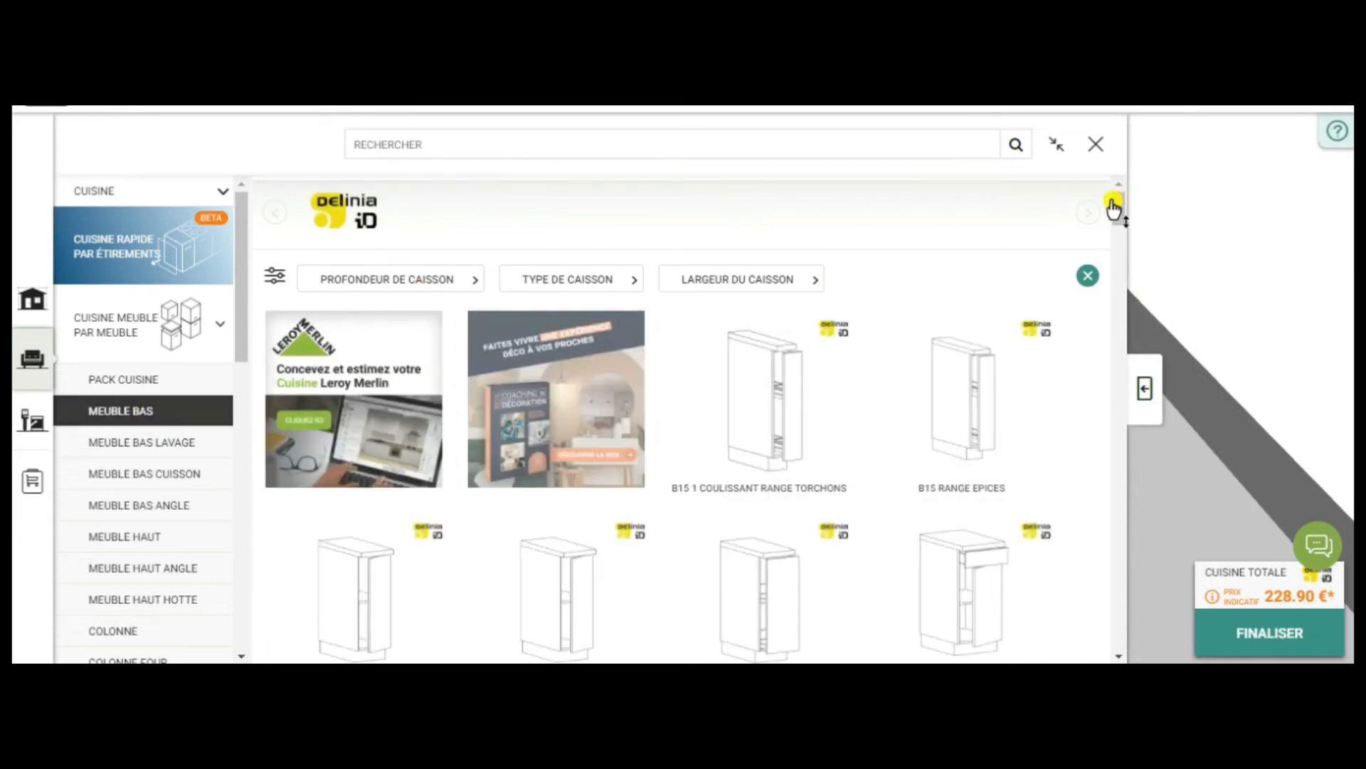
pyautogui.moveTo(1119, 225); pyautogui.dragTo(1108, 528)
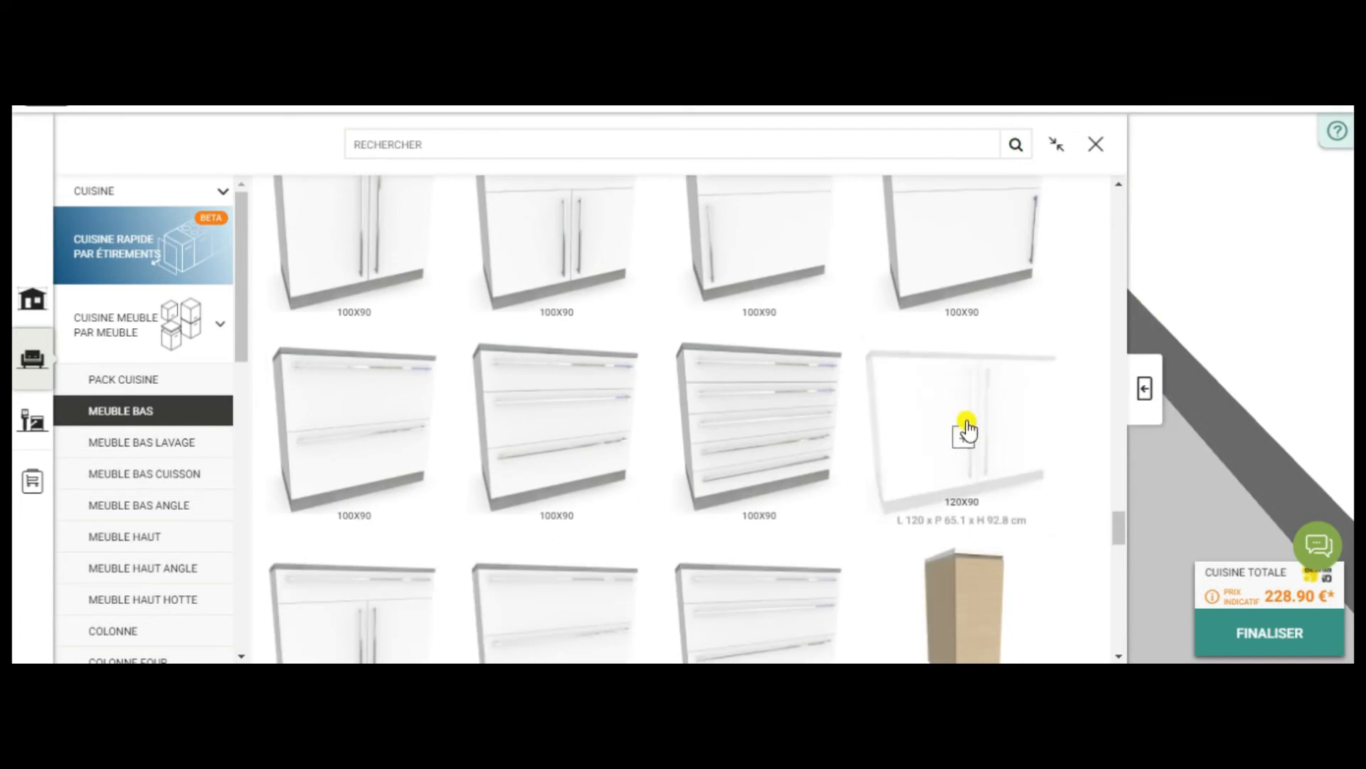
pyautogui.click(966, 437)
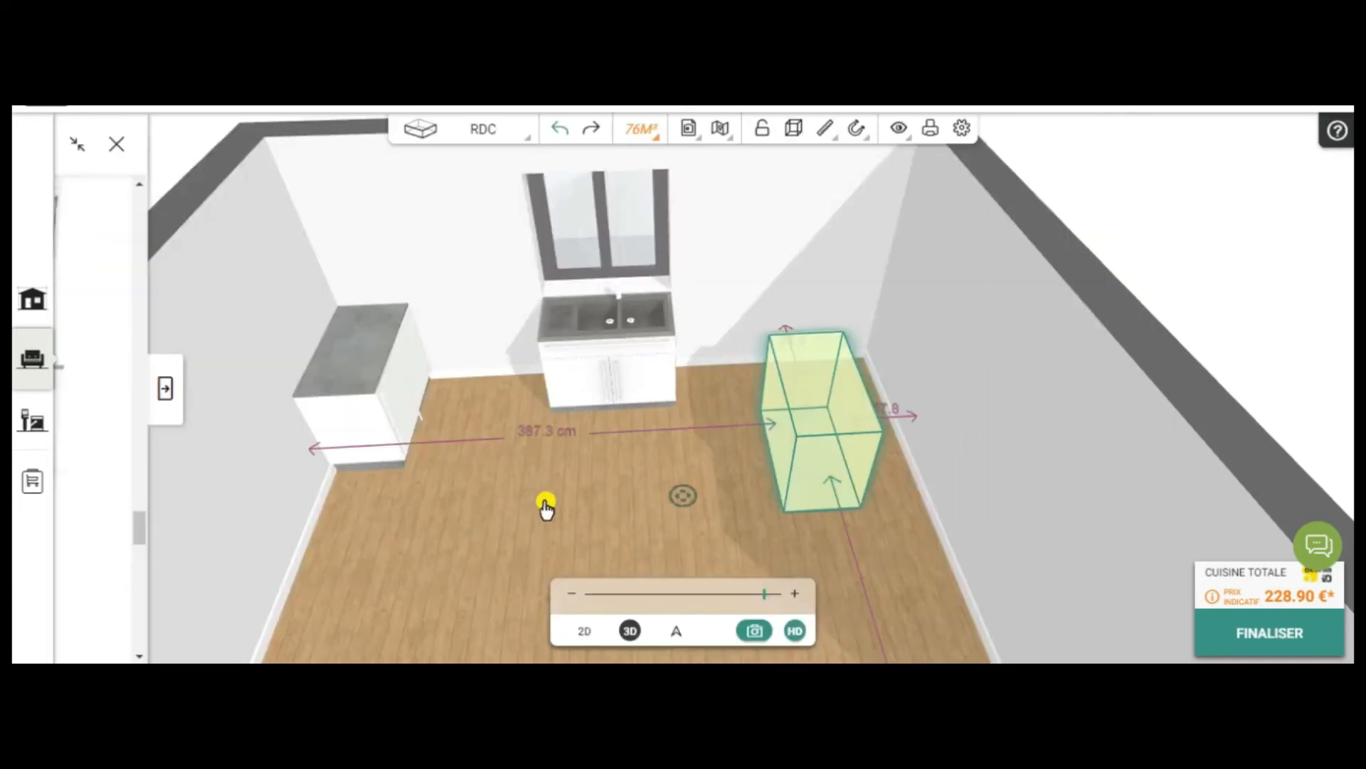
pyautogui.click(556, 511)
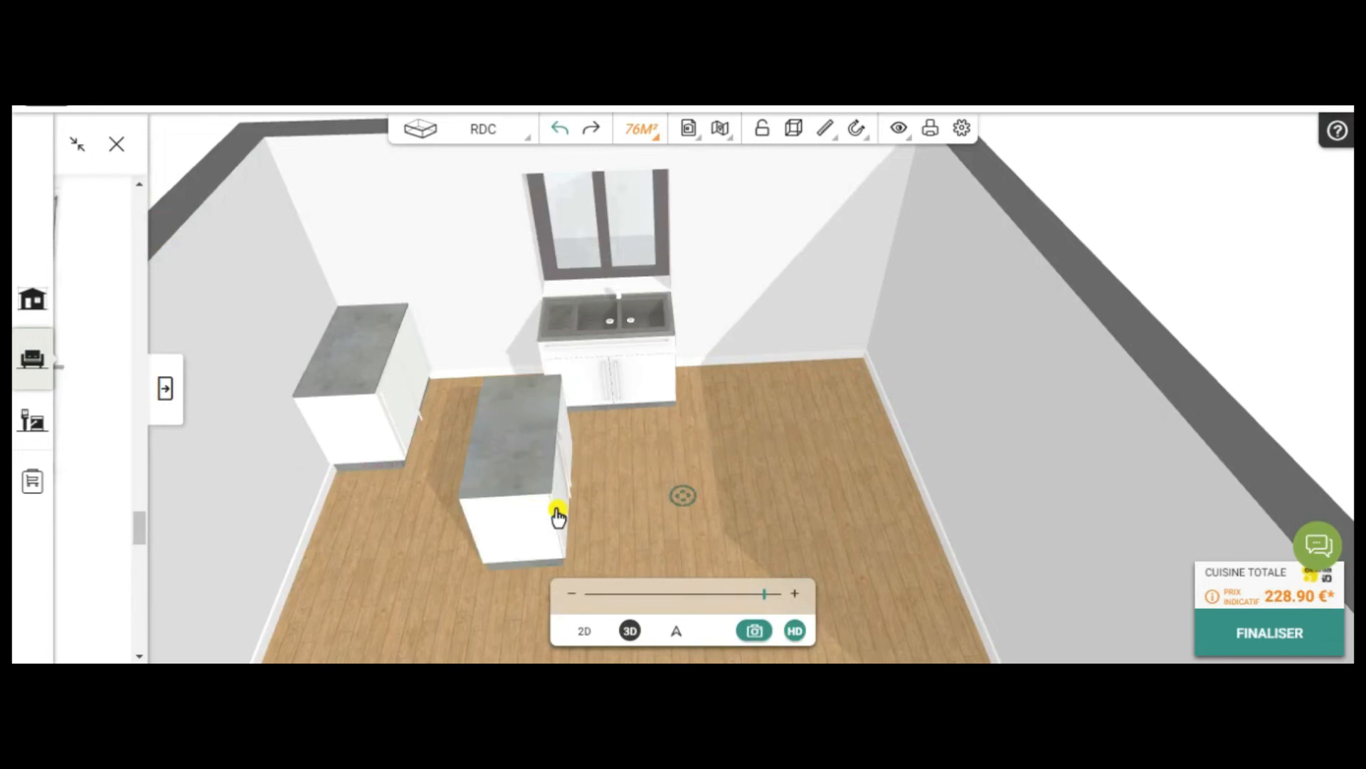
# - Rotate the 120X90 base cabinet's doors towards the room and fit it between the corner cabinet and the sink cabinet
pyautogui.click(552, 530)
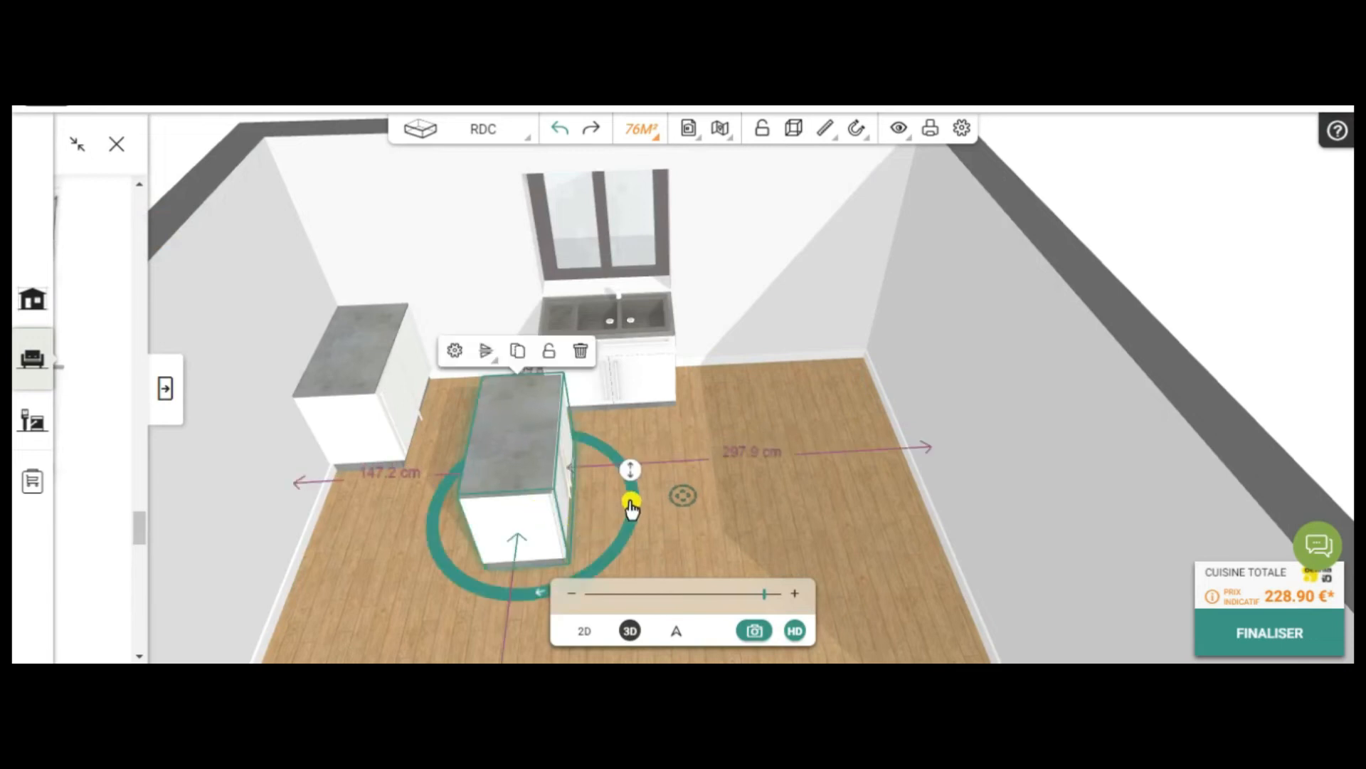
pyautogui.moveTo(544, 430); pyautogui.dragTo(631, 475)
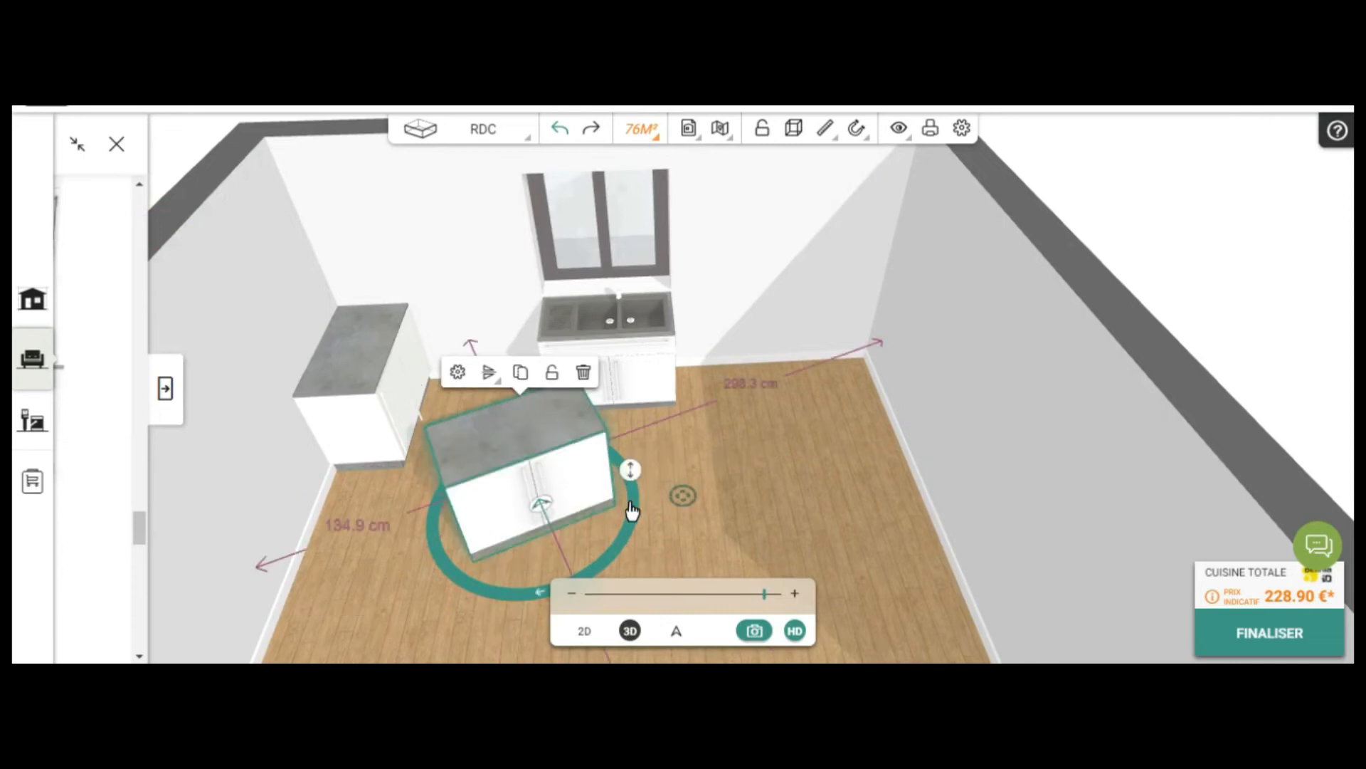
pyautogui.moveTo(618, 534)
pyautogui.mouseDown()
pyautogui.moveTo(589, 558)
pyautogui.moveTo(613, 562)
pyautogui.moveTo(627, 535)
pyautogui.mouseUp()
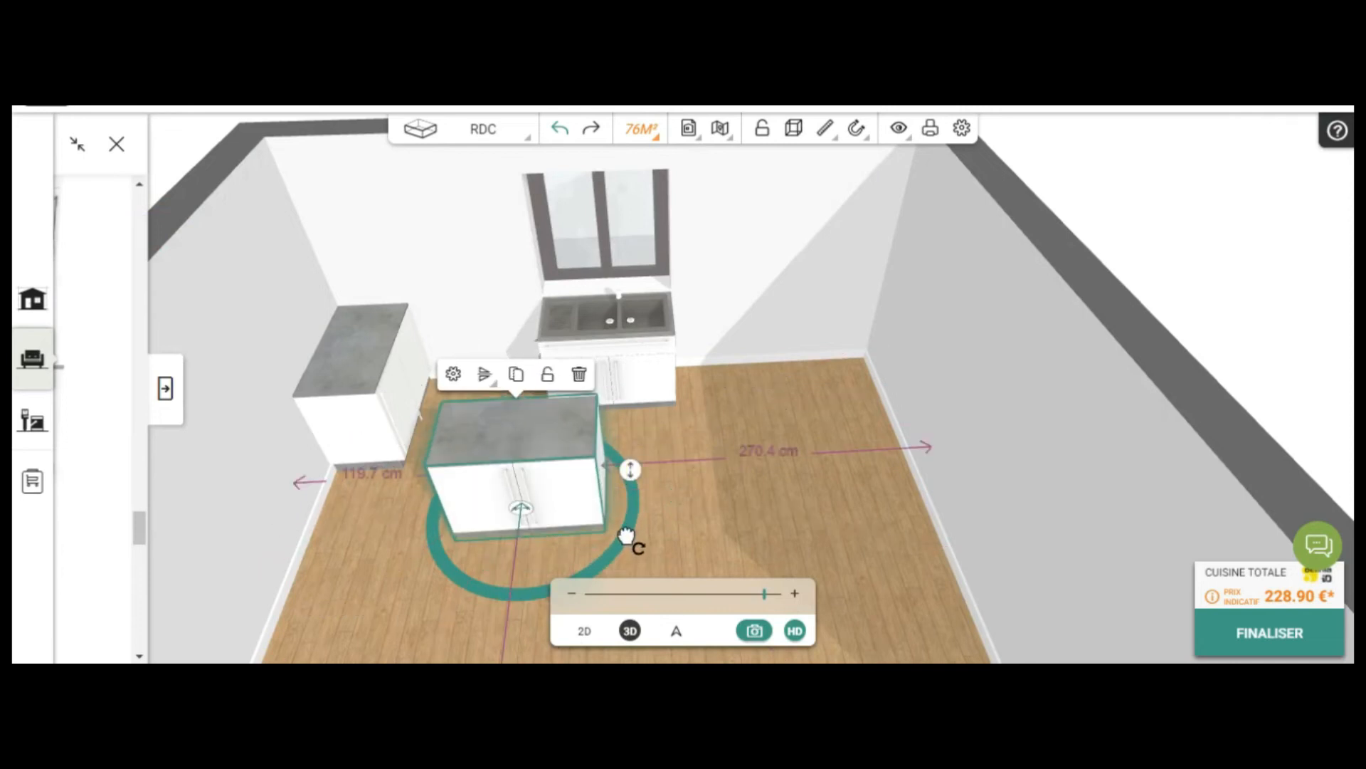
pyautogui.moveTo(549, 510); pyautogui.dragTo(496, 395)
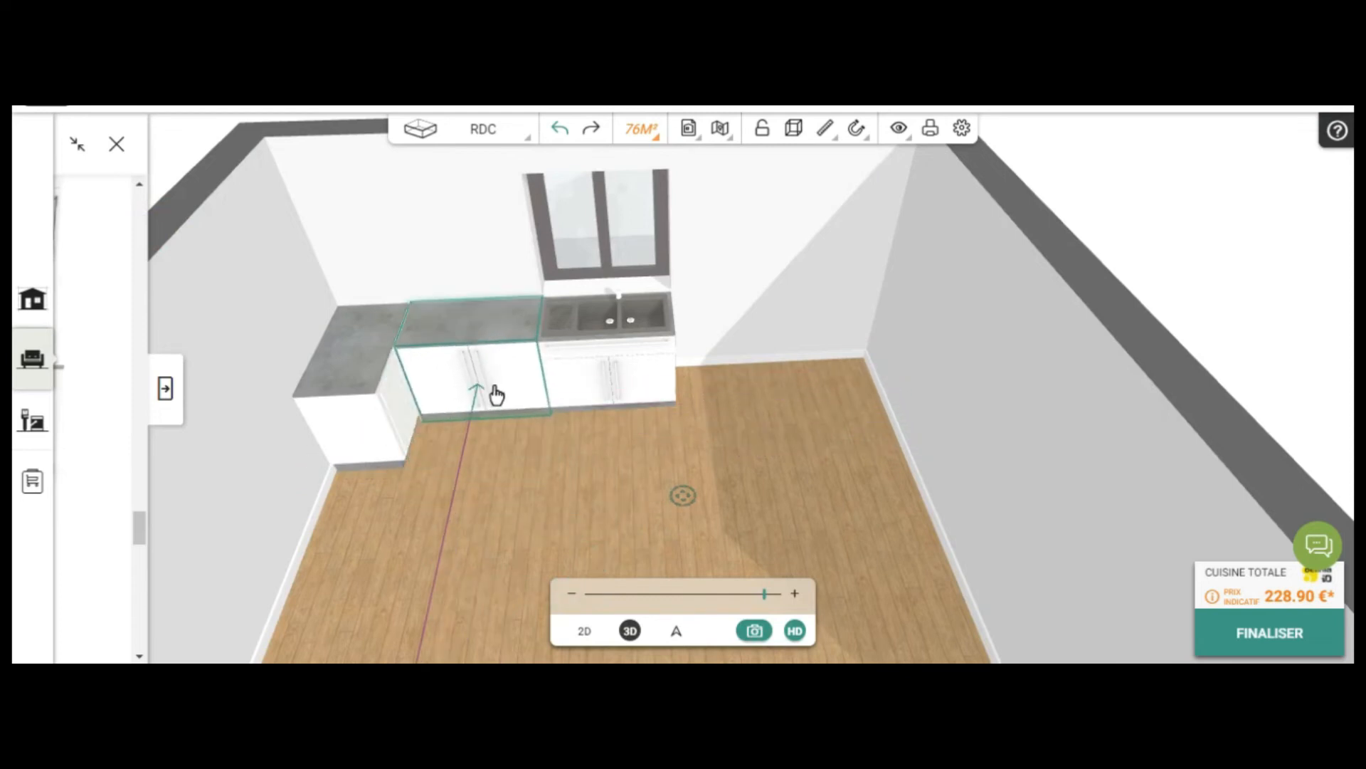
pyautogui.click(581, 463)
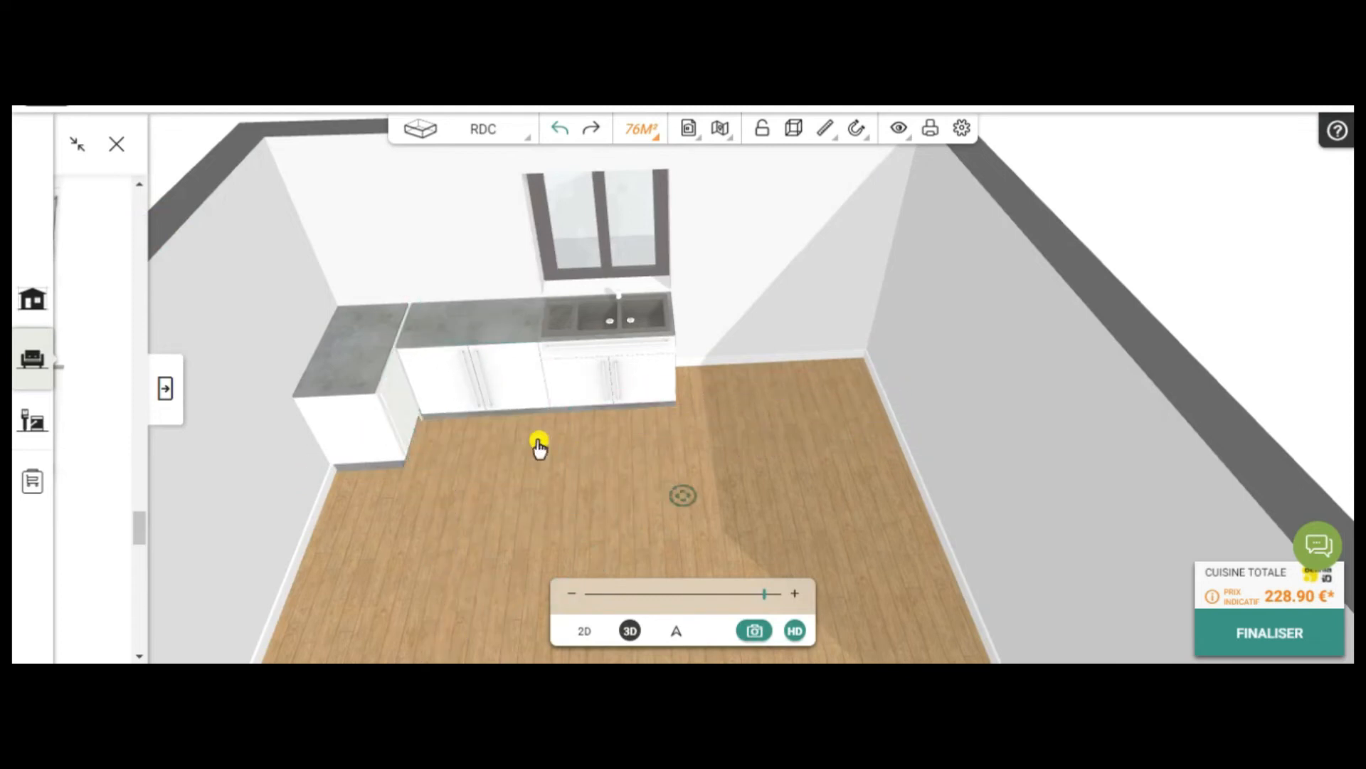
# - Switch to the 2D plan, pull the left-hand corner cabinet out of the room corner and delete it
pyautogui.click(445, 342)
pyautogui.click(506, 331)
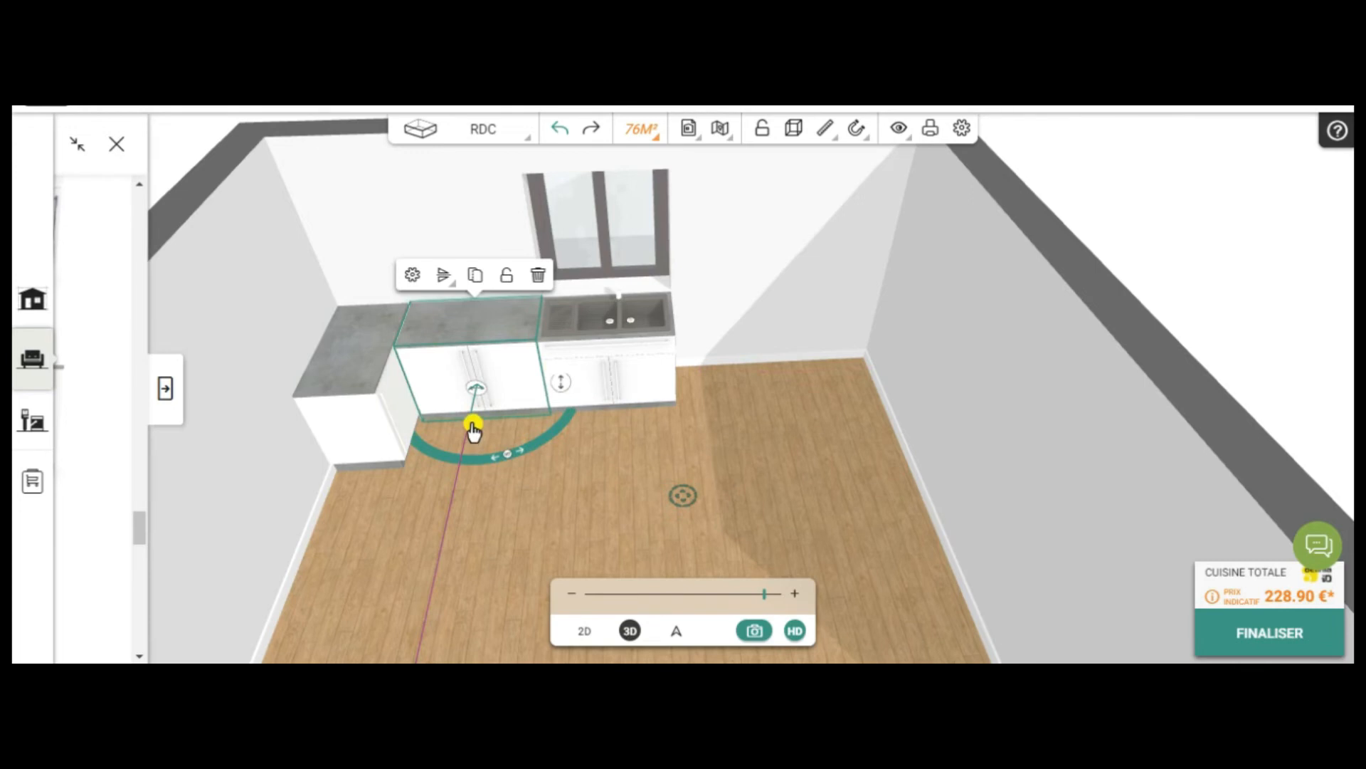
pyautogui.click(585, 631)
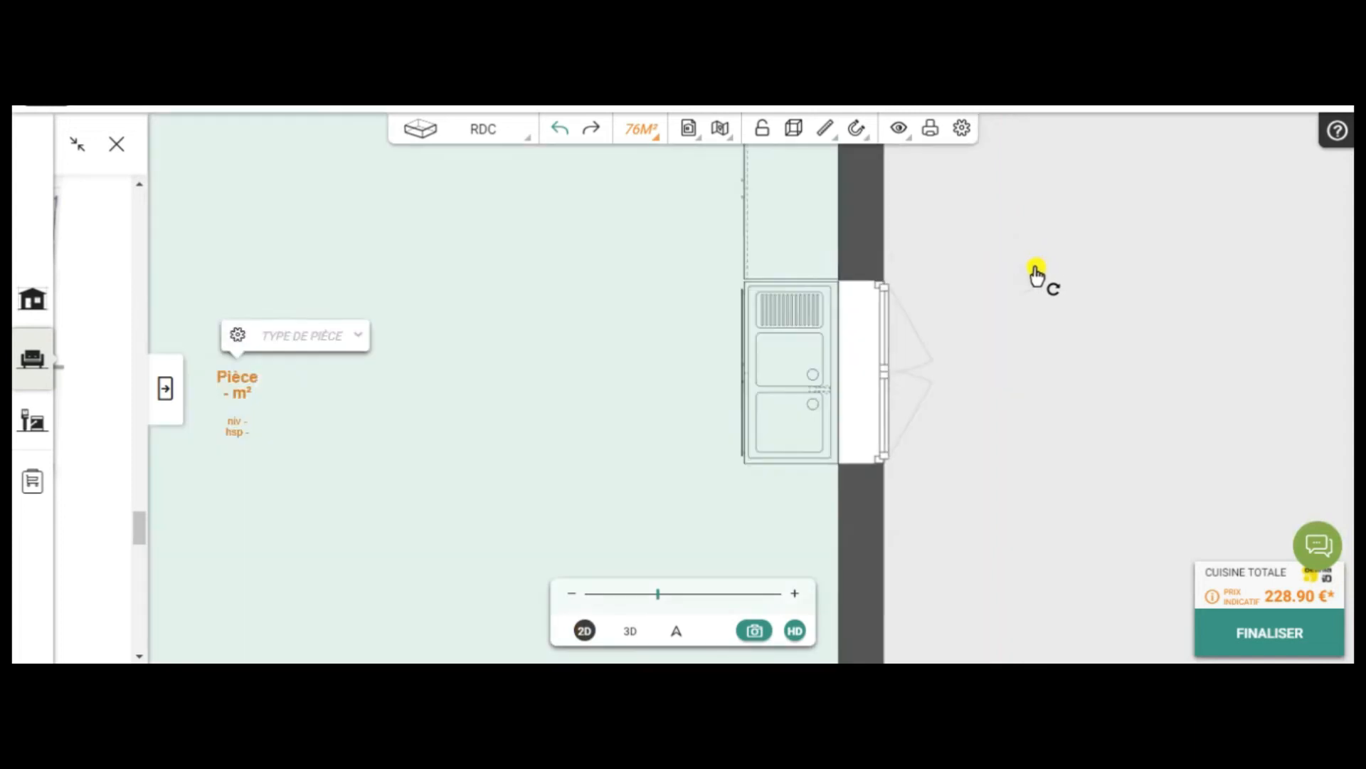
pyautogui.moveTo(1016, 308); pyautogui.dragTo(919, 400)
pyautogui.scroll(5, 913, 388)
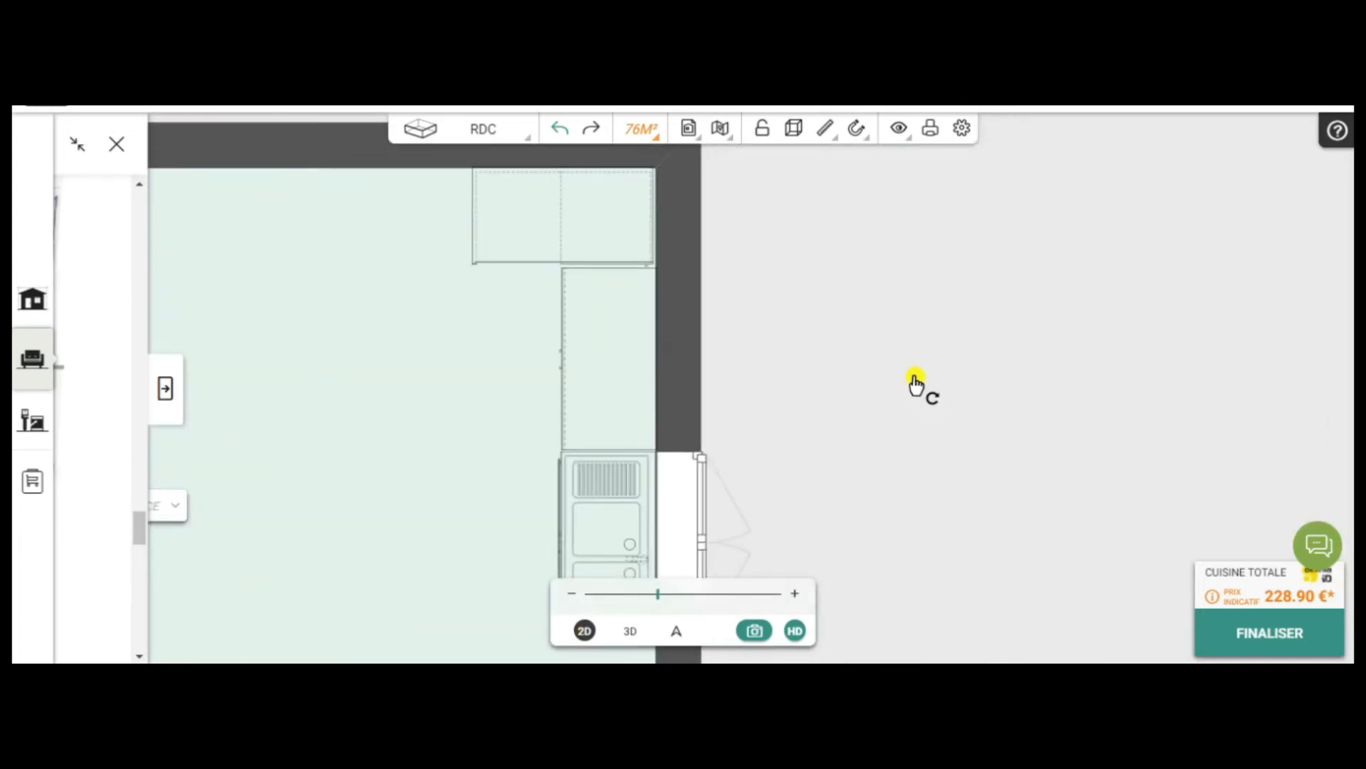
pyautogui.click(520, 218)
pyautogui.moveTo(397, 212); pyautogui.dragTo(315, 261)
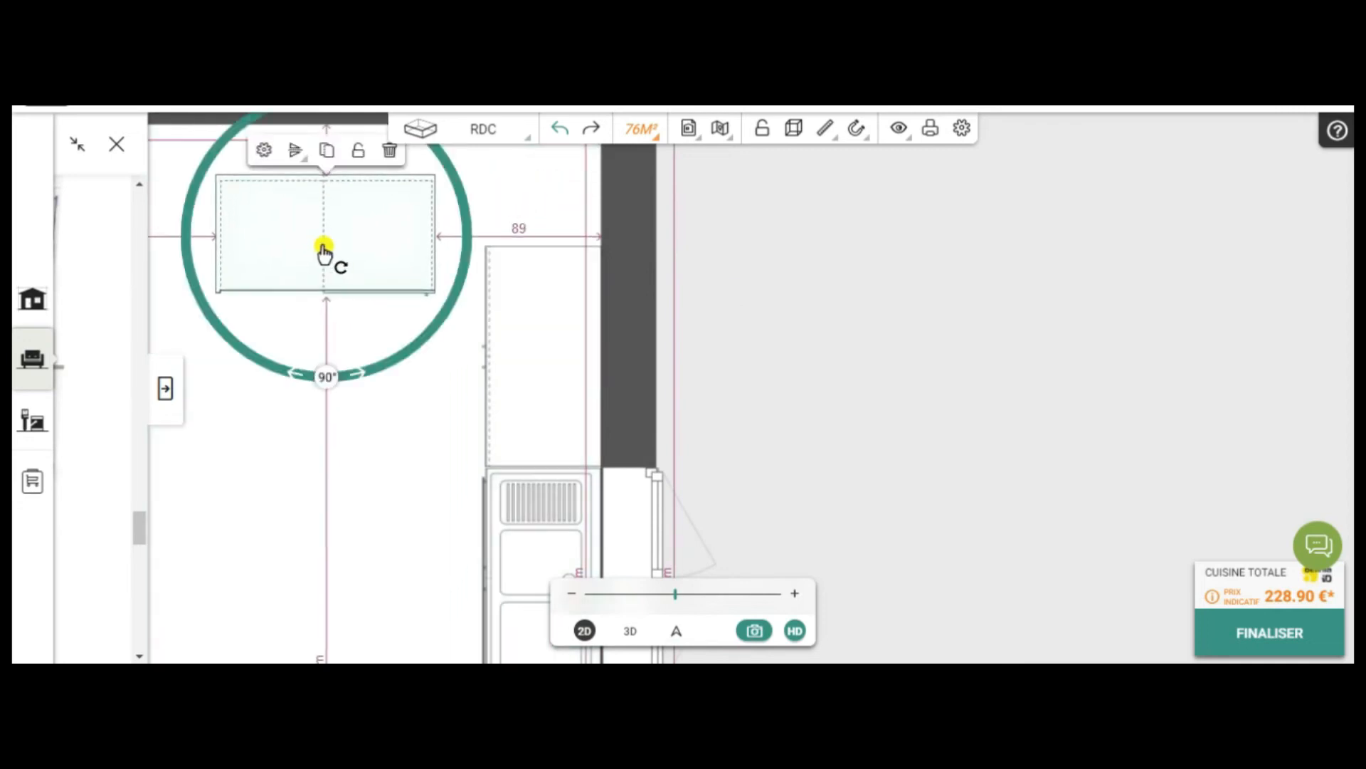
pyautogui.click(390, 152)
# - Add the MEUBLE BAS ANGLE DROIT L120 corner base cabinet to the plan beside the 120X90 base cabinet
pyautogui.click(168, 389)
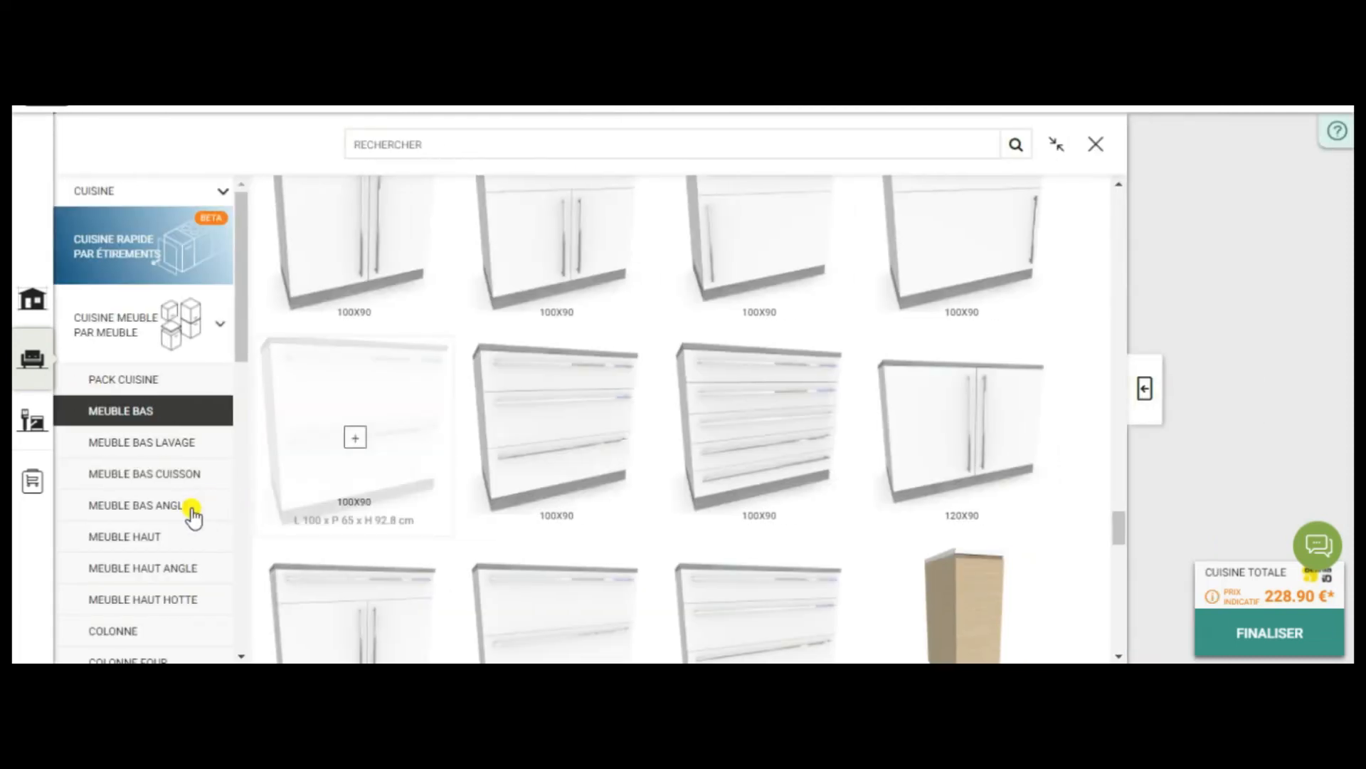
pyautogui.click(189, 504)
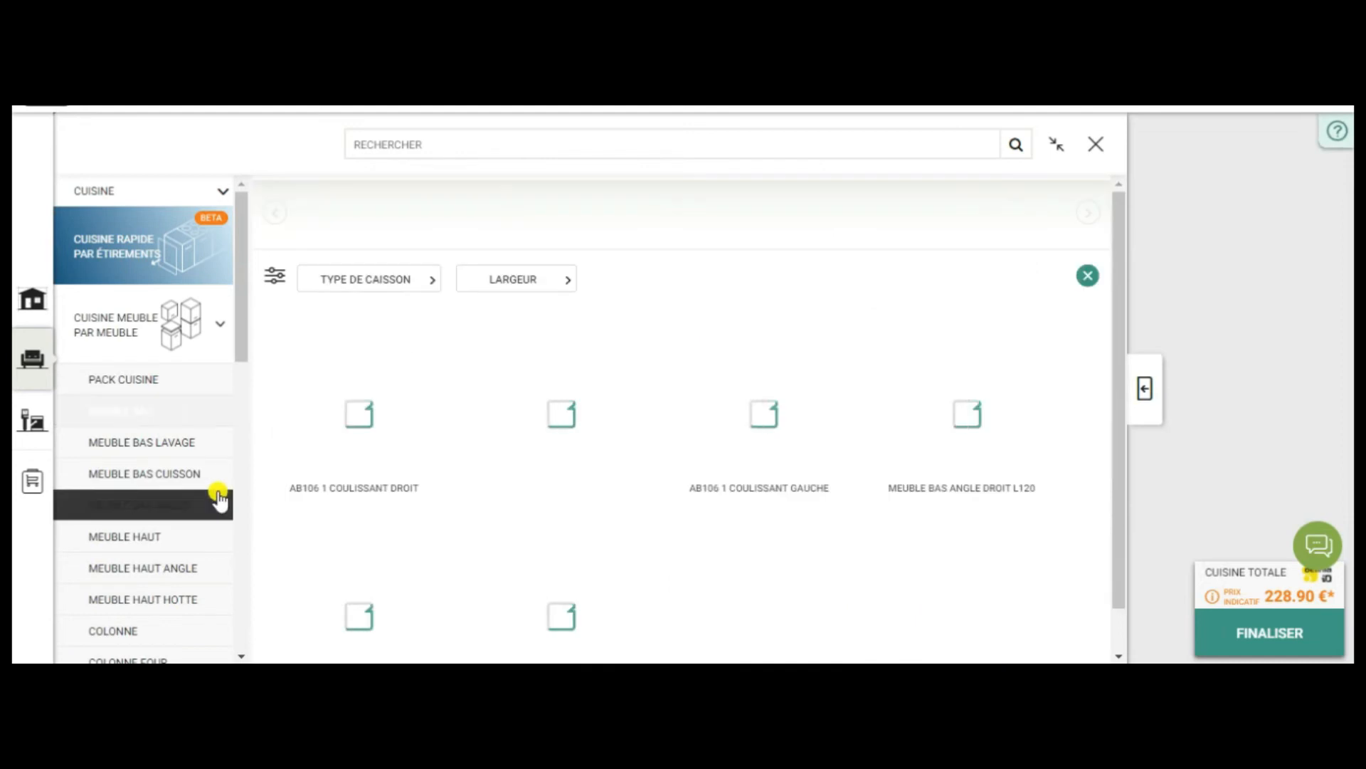
pyautogui.scroll(-1, 578, 540)
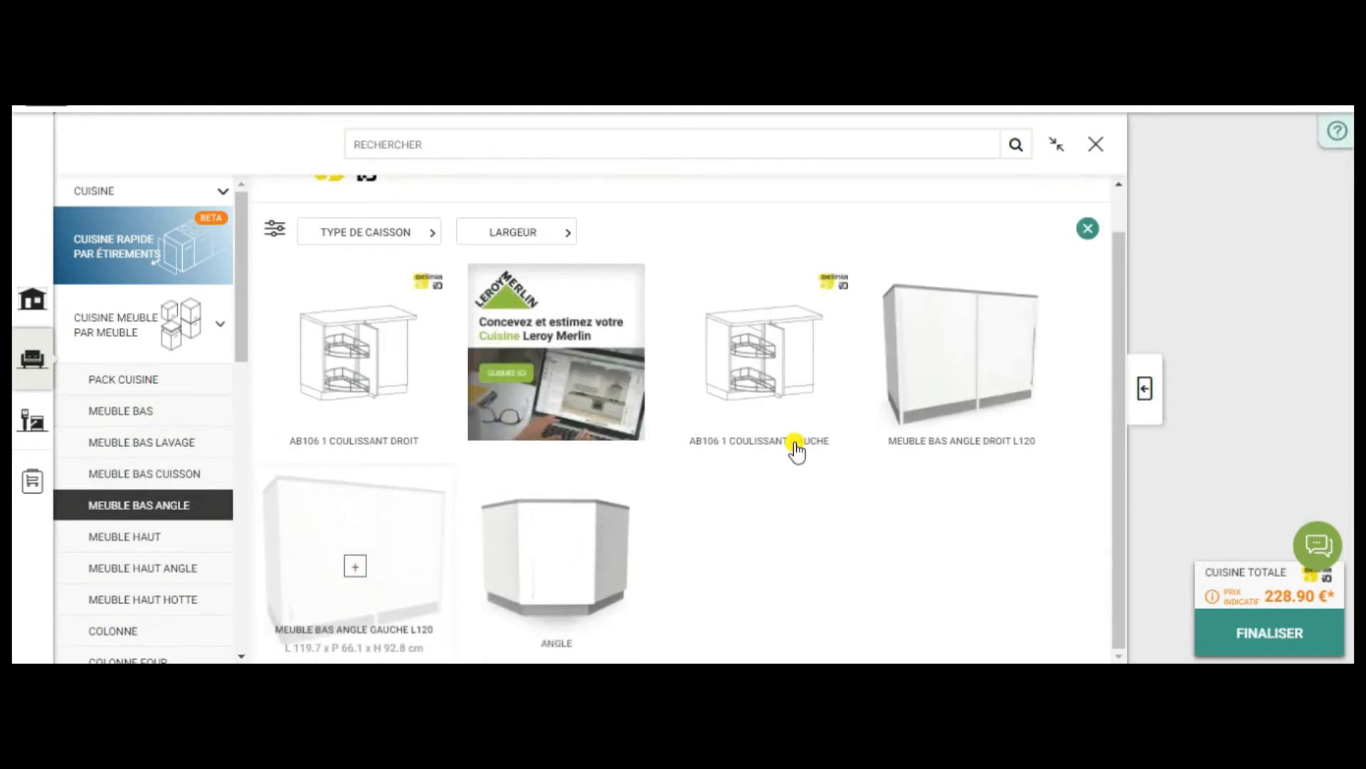
pyautogui.moveTo(954, 407)
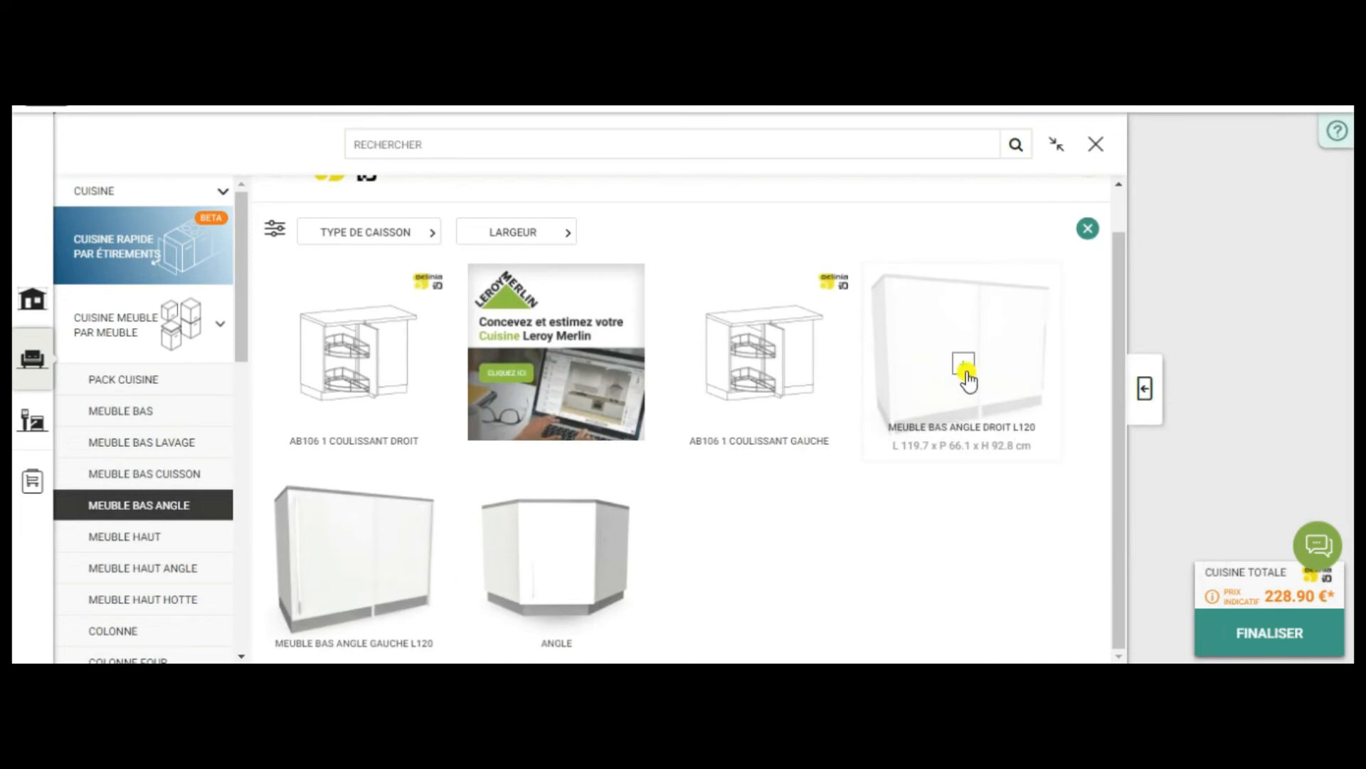
pyautogui.click(965, 367)
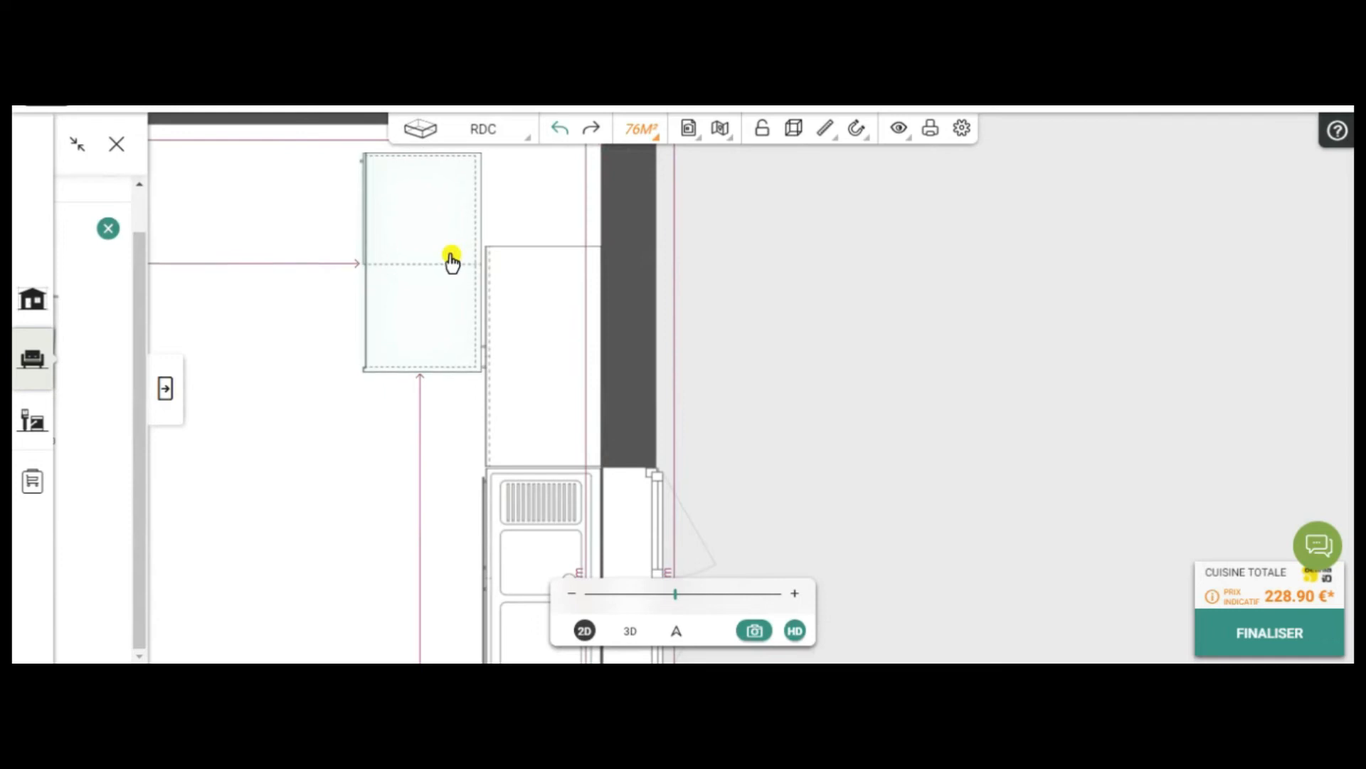
pyautogui.click(326, 292)
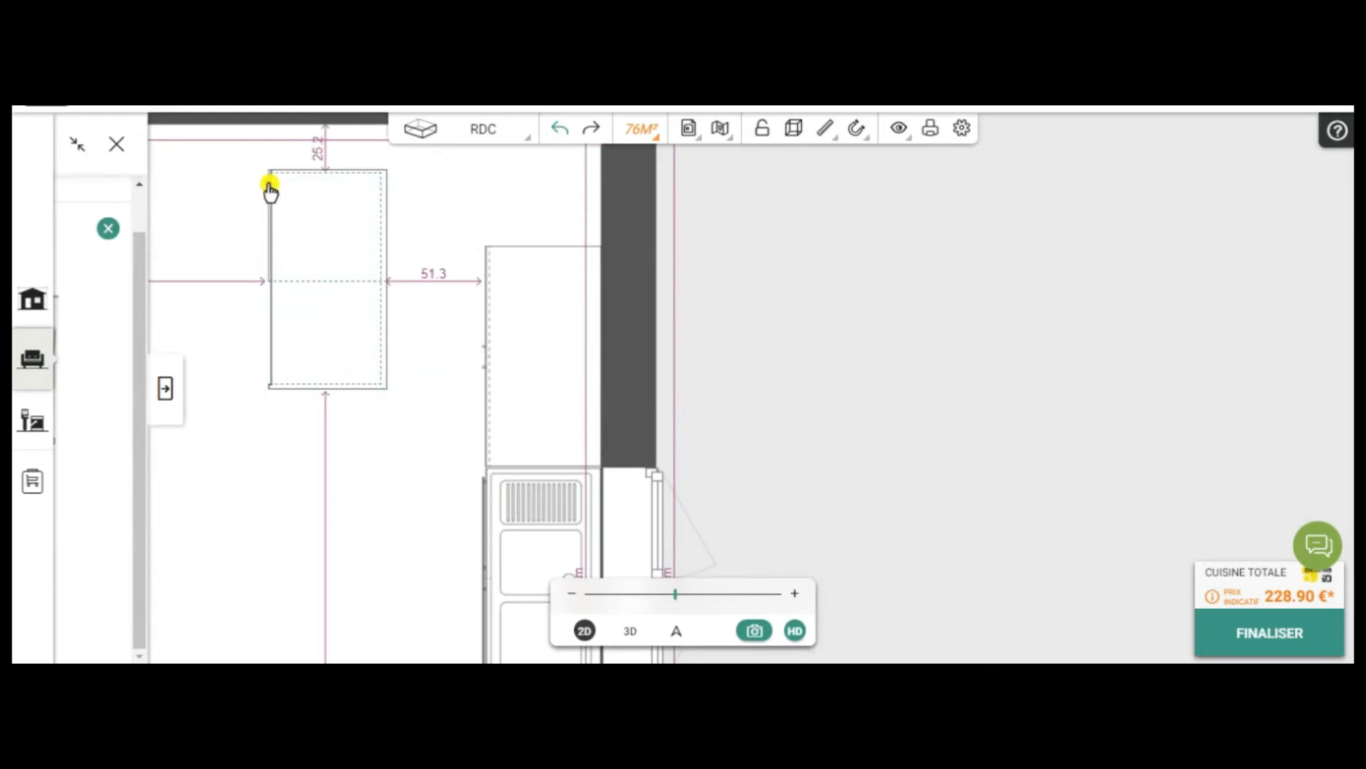
# - Rotate the L120 right corner cabinet and fit it into the room corner, flush against the 120X90 base cabinet
pyautogui.click(284, 346)
pyautogui.moveTo(202, 341); pyautogui.dragTo(365, 390)
pyautogui.moveTo(351, 301); pyautogui.dragTo(529, 212)
pyautogui.moveTo(524, 274); pyautogui.dragTo(533, 269)
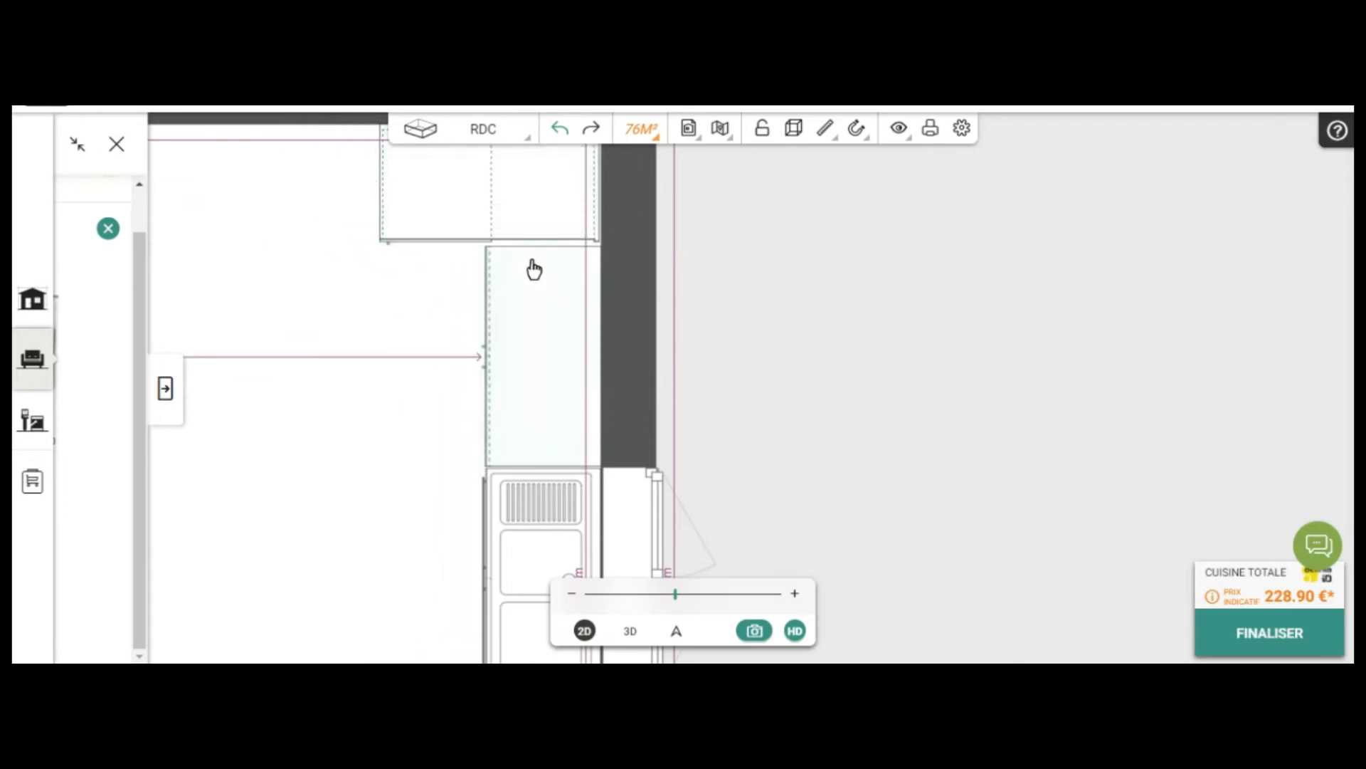
pyautogui.click(538, 305)
pyautogui.click(539, 303)
pyautogui.click(543, 282)
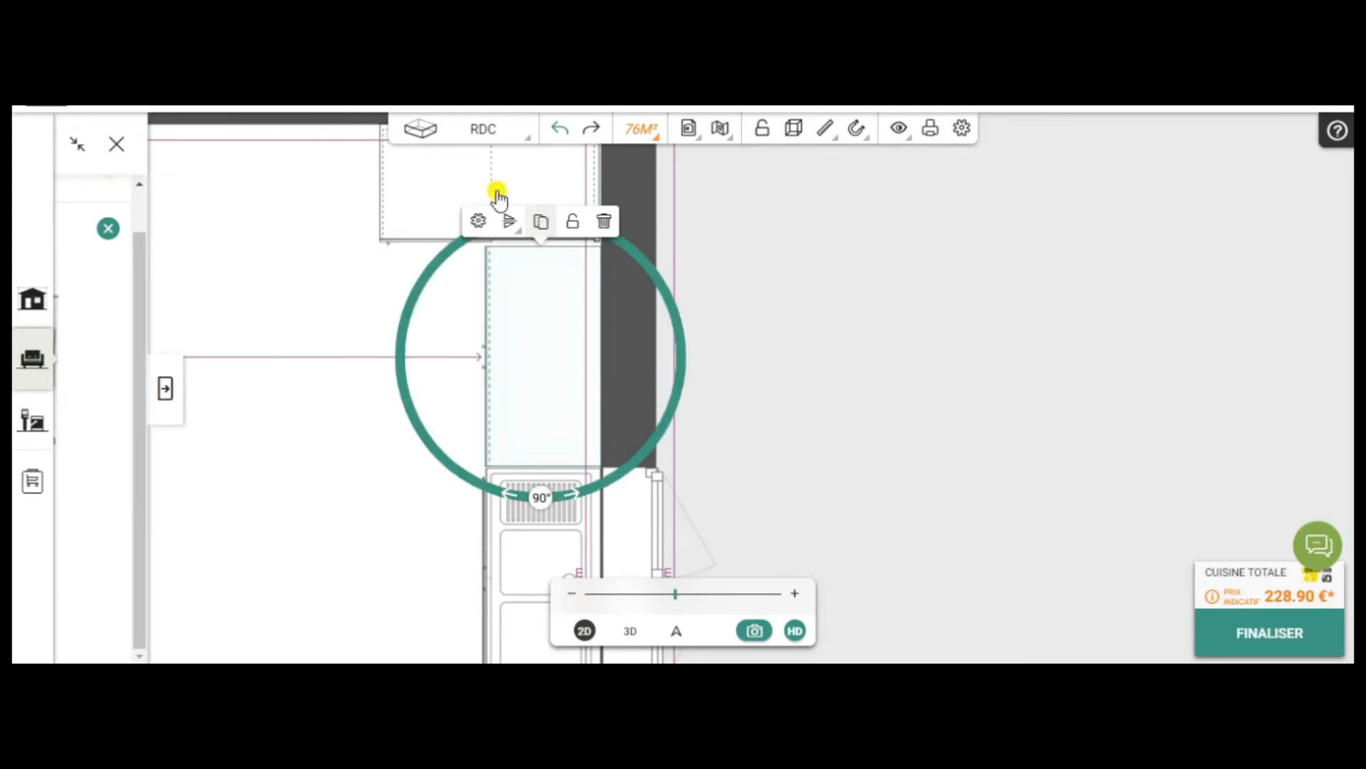
pyautogui.click(541, 221)
pyautogui.moveTo(482, 249); pyautogui.dragTo(527, 208)
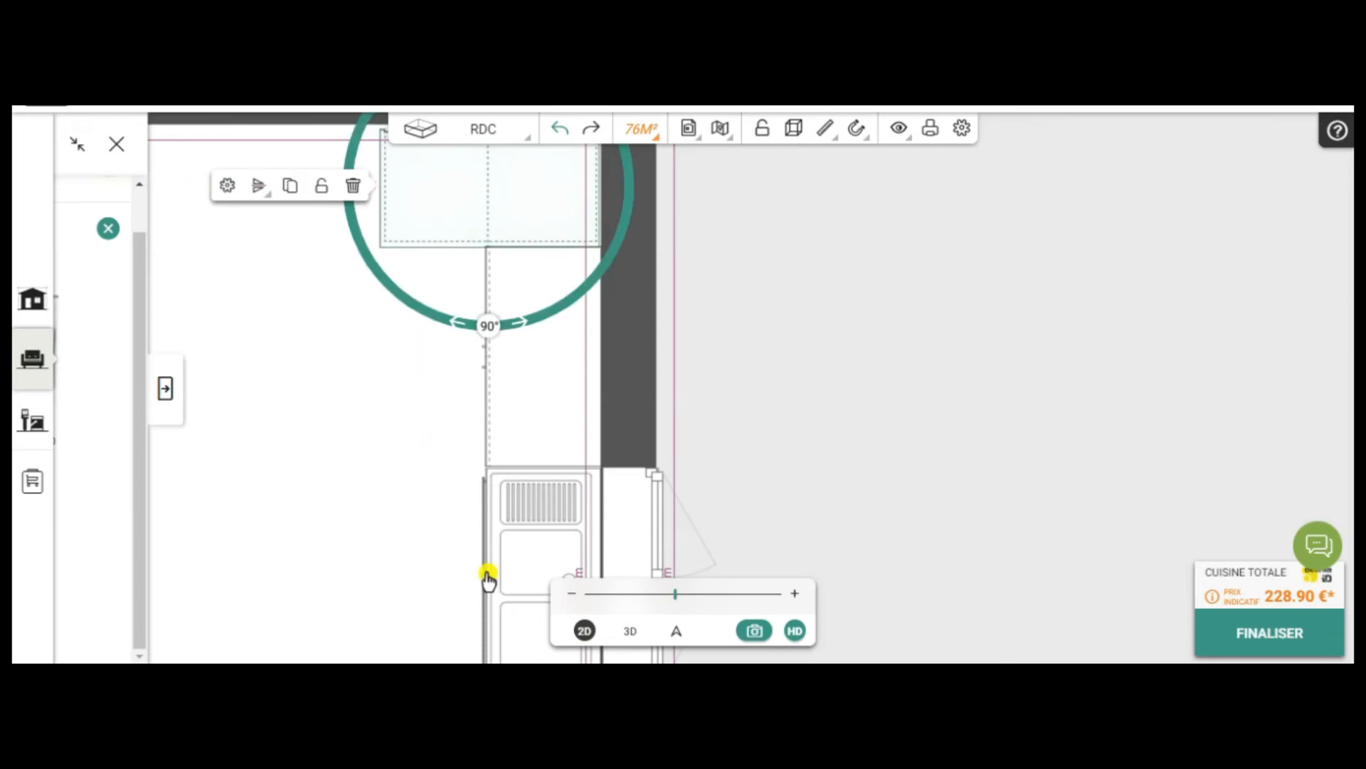
# - Switch to the 3D view and try to pull the corner cabinet out and rotate it
pyautogui.click(630, 632)
pyautogui.scroll(5, 582, 490)
pyautogui.moveTo(582, 490); pyautogui.dragTo(278, 524)
pyautogui.click(411, 481)
pyautogui.moveTo(224, 621); pyautogui.dragTo(377, 591)
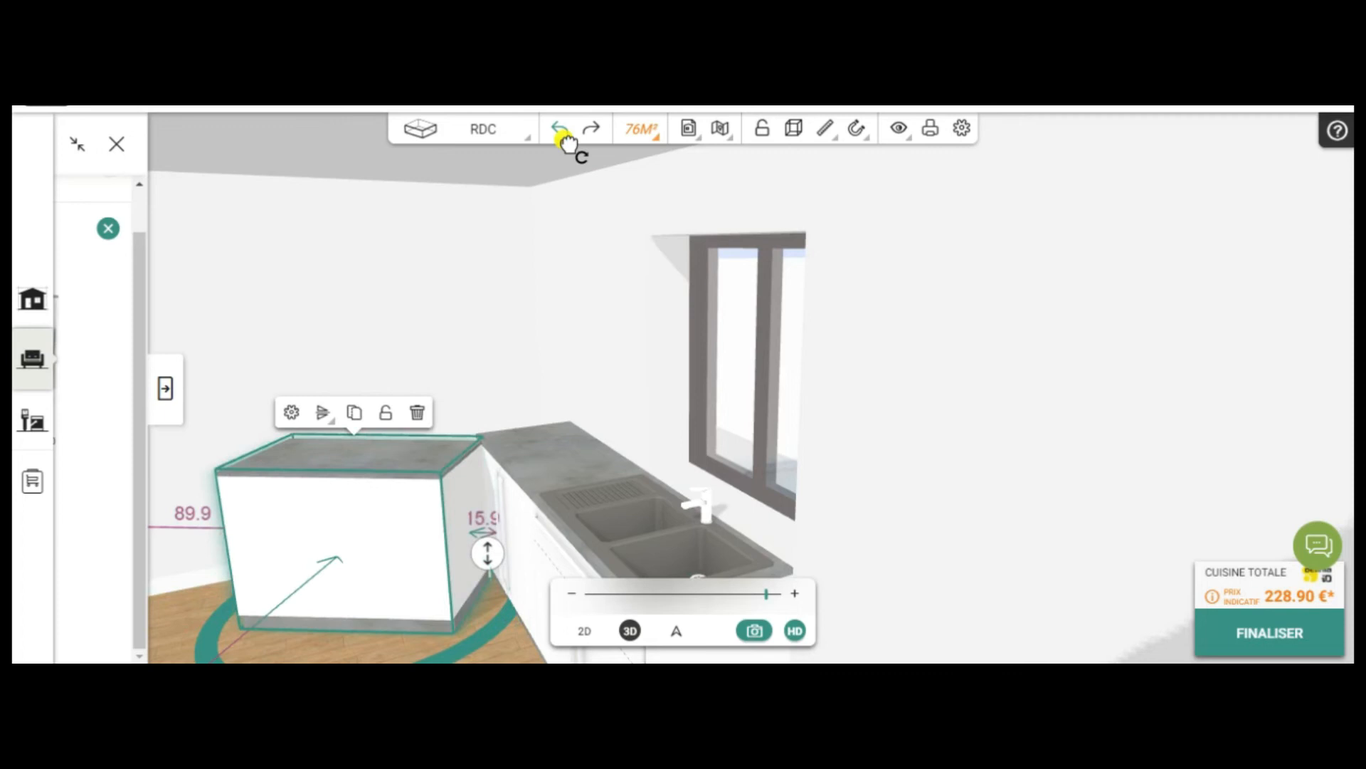
# - Undo the corner cabinet's latest moves and rotation to put it back in the room corner
pyautogui.click(561, 130)
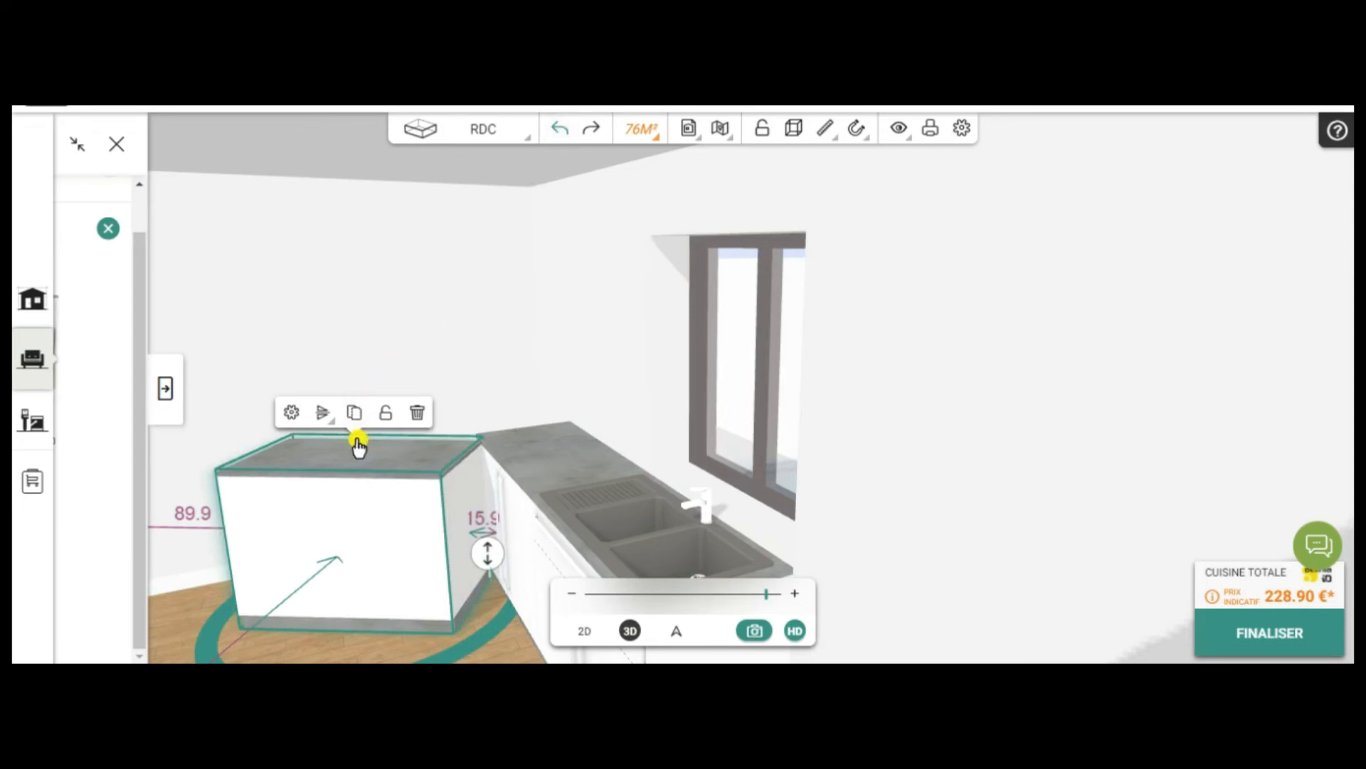
pyautogui.click(561, 132)
pyautogui.click(562, 132)
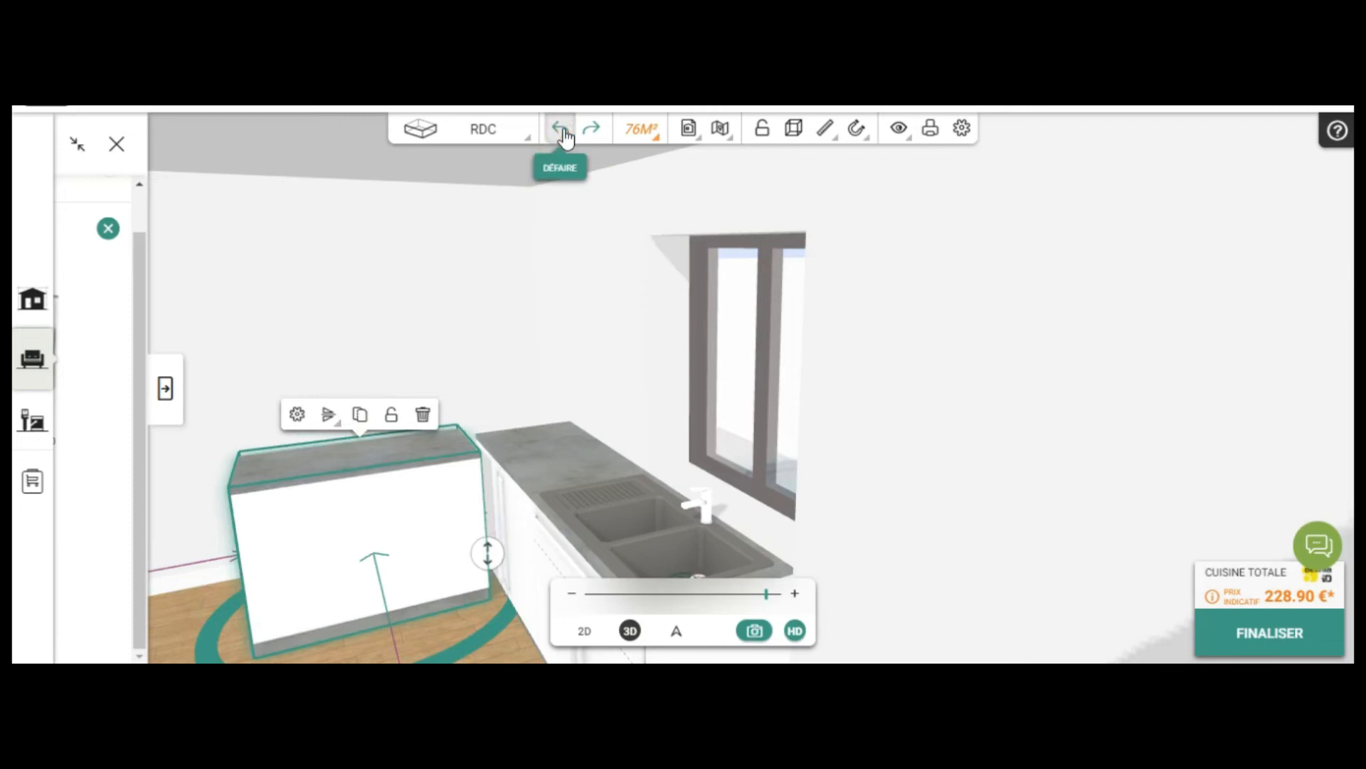
pyautogui.click(166, 390)
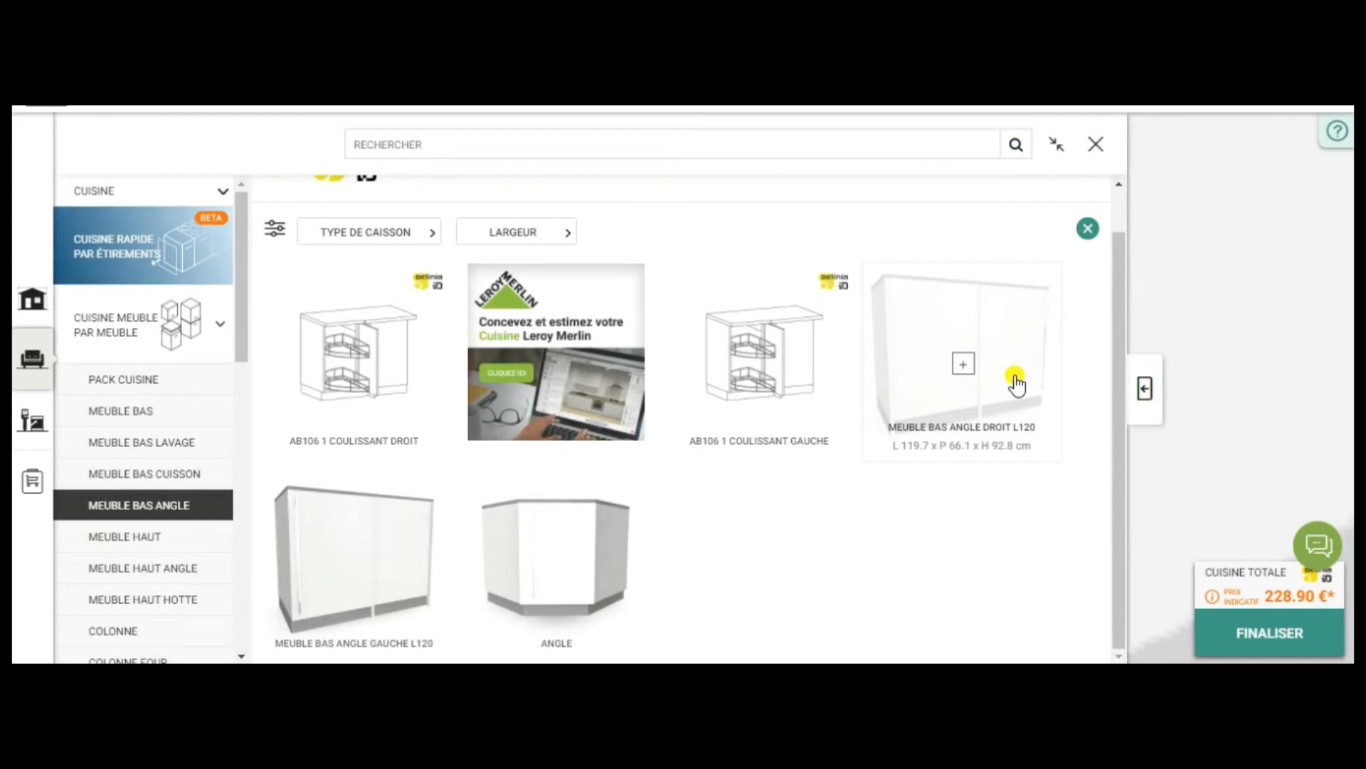
pyautogui.click(1145, 389)
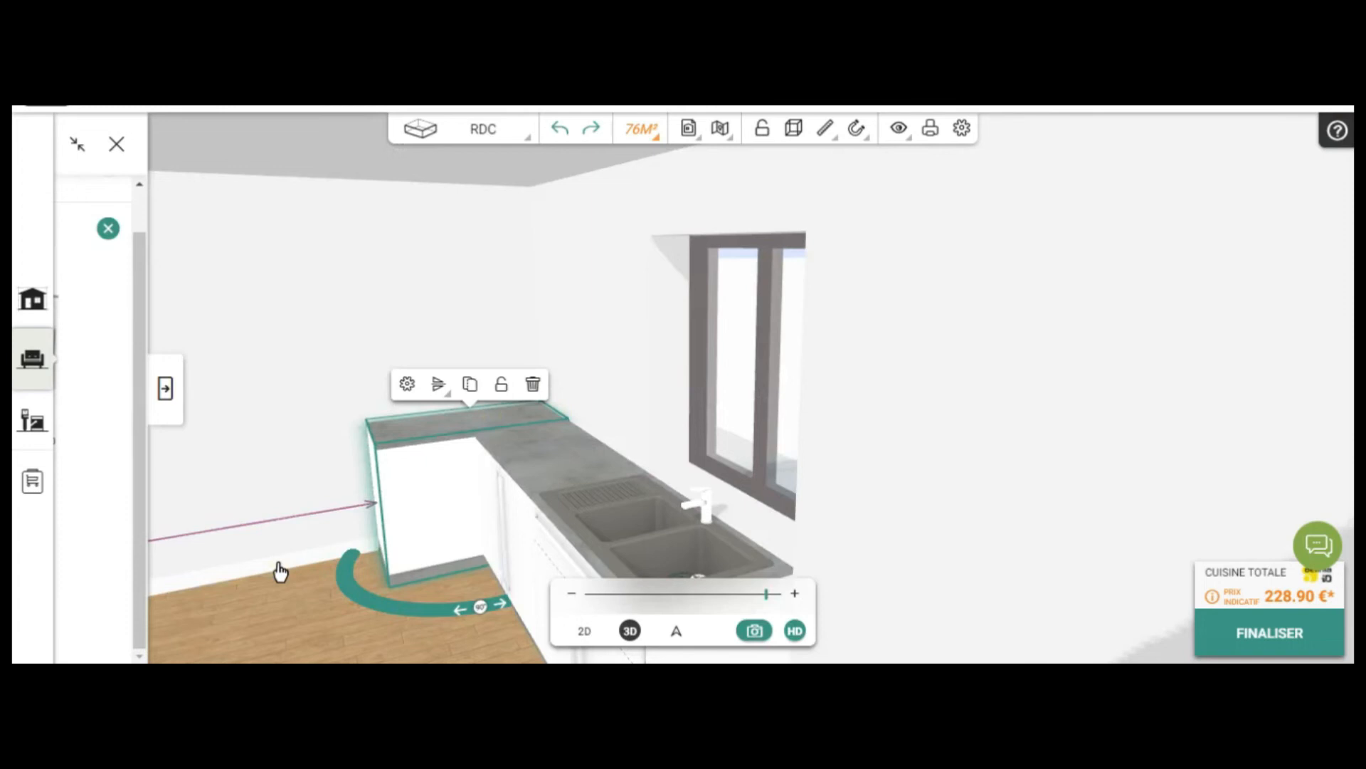
pyautogui.moveTo(327, 574); pyautogui.dragTo(434, 471)
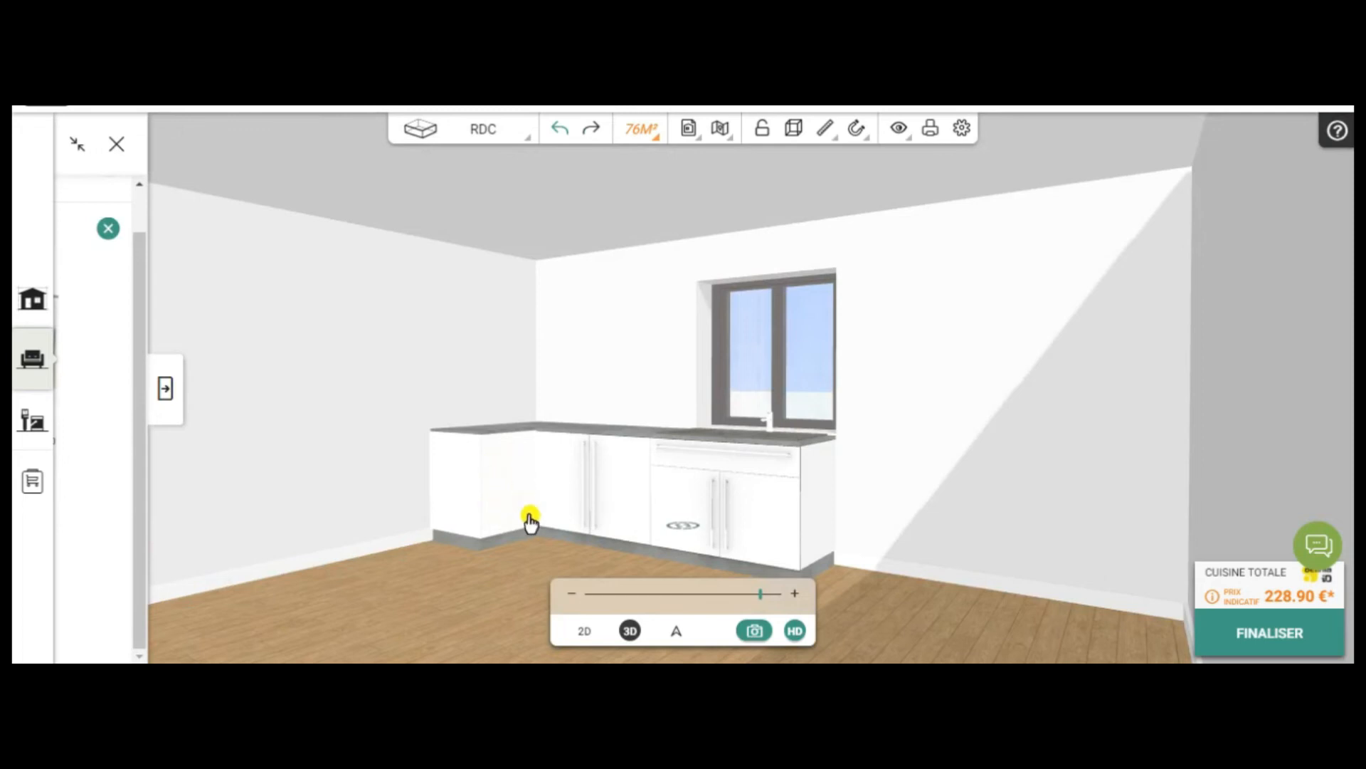
# - Choose the L120 hob base cabinet with two full-height doors from the MEUBLE BAS CUISSON models
pyautogui.click(166, 390)
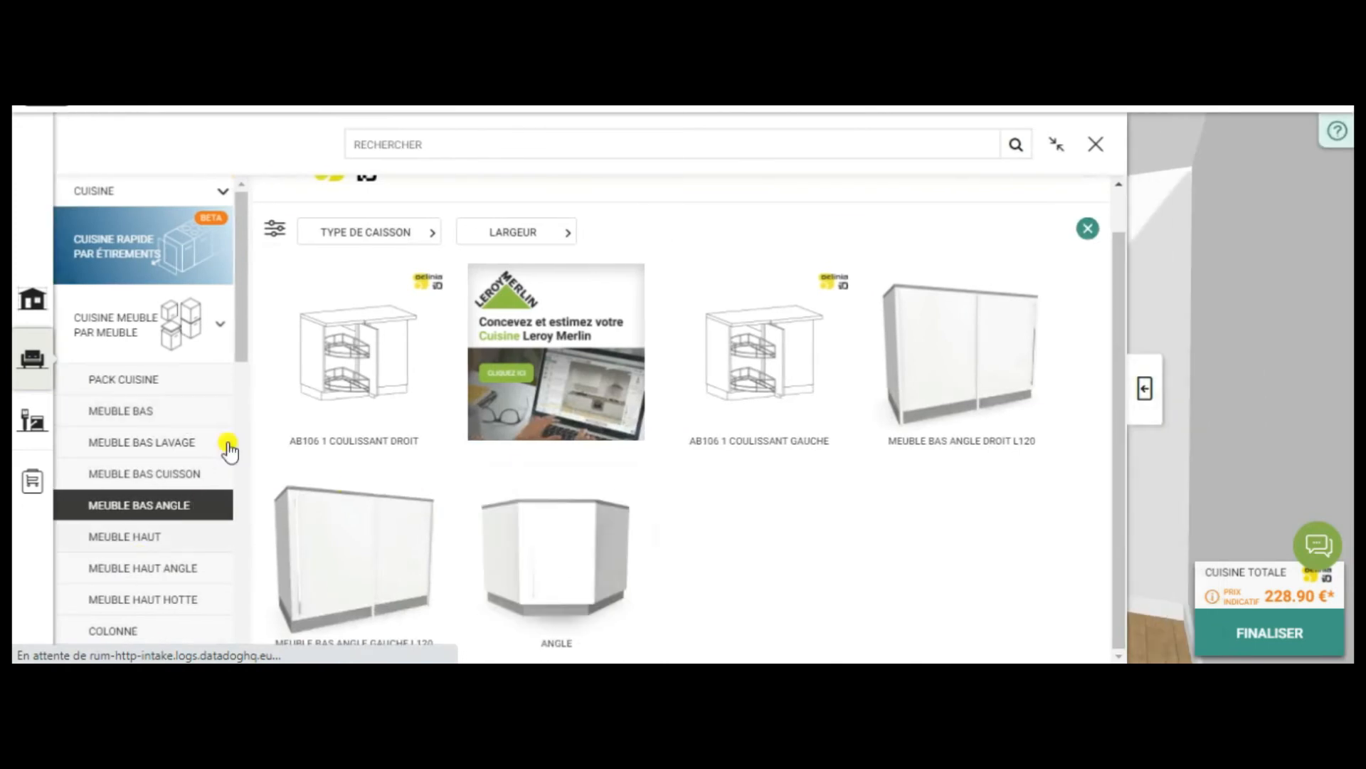
pyautogui.moveTo(245, 331); pyautogui.dragTo(246, 411)
pyautogui.scroll(-4, 246, 410)
pyautogui.scroll(2, 249, 413)
pyautogui.scroll(2, 249, 404)
pyautogui.click(186, 294)
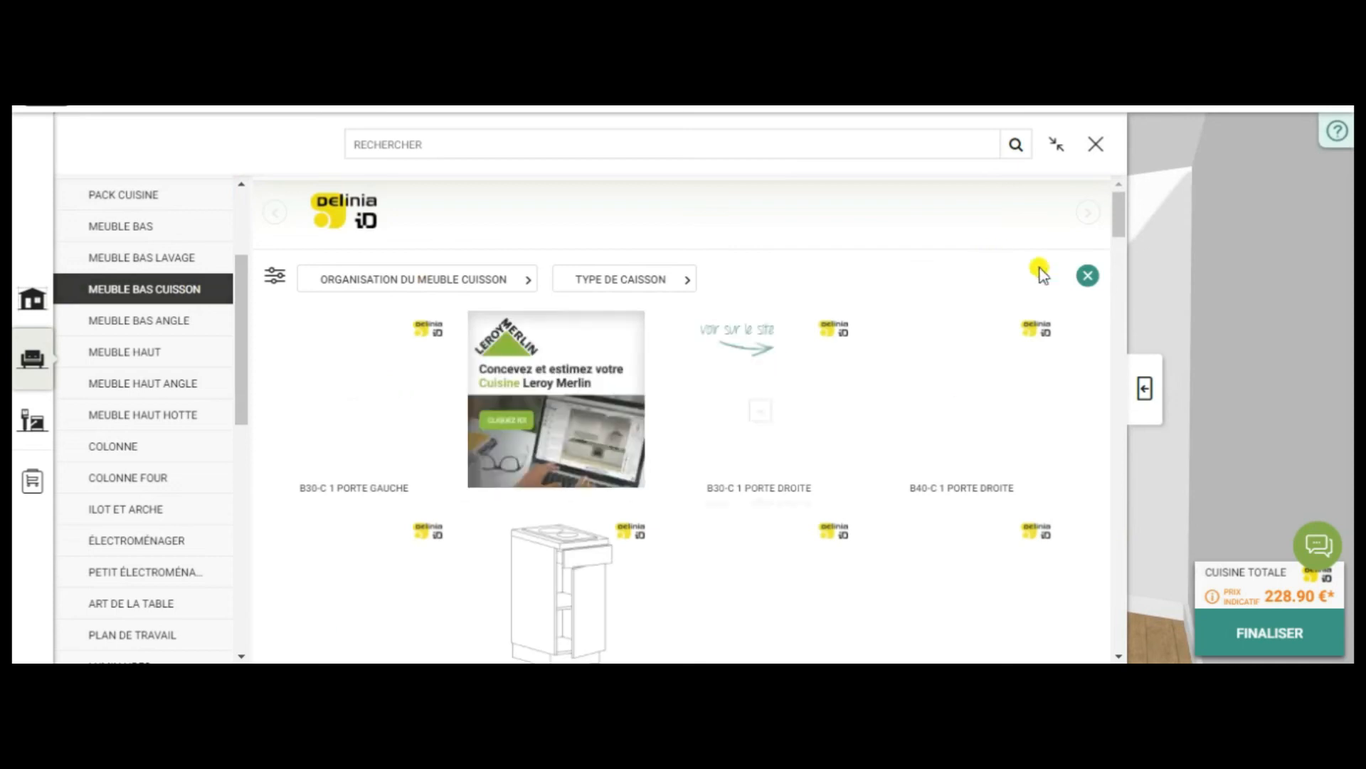
pyautogui.scroll(-6, 1115, 245)
pyautogui.scroll(-10, 1116, 317)
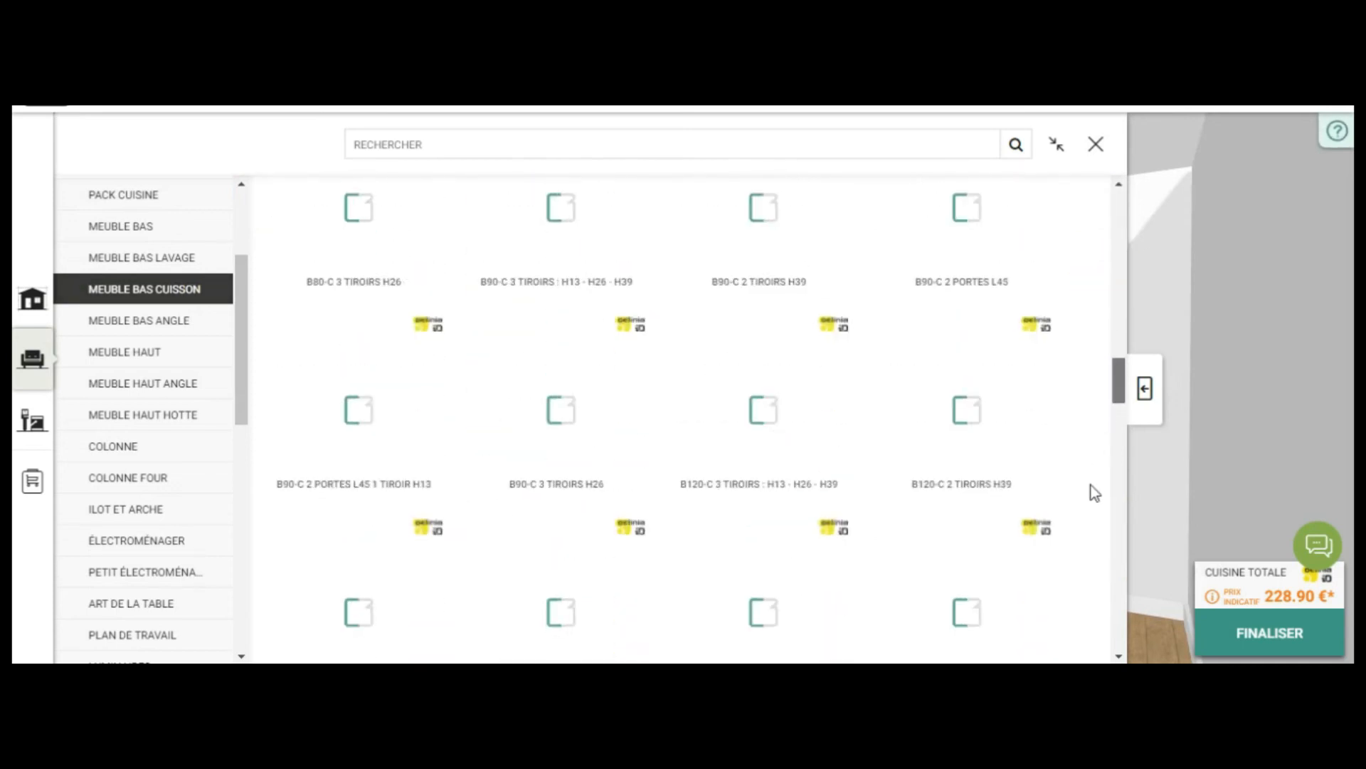
pyautogui.scroll(-8, 1091, 512)
pyautogui.scroll(6, 1077, 548)
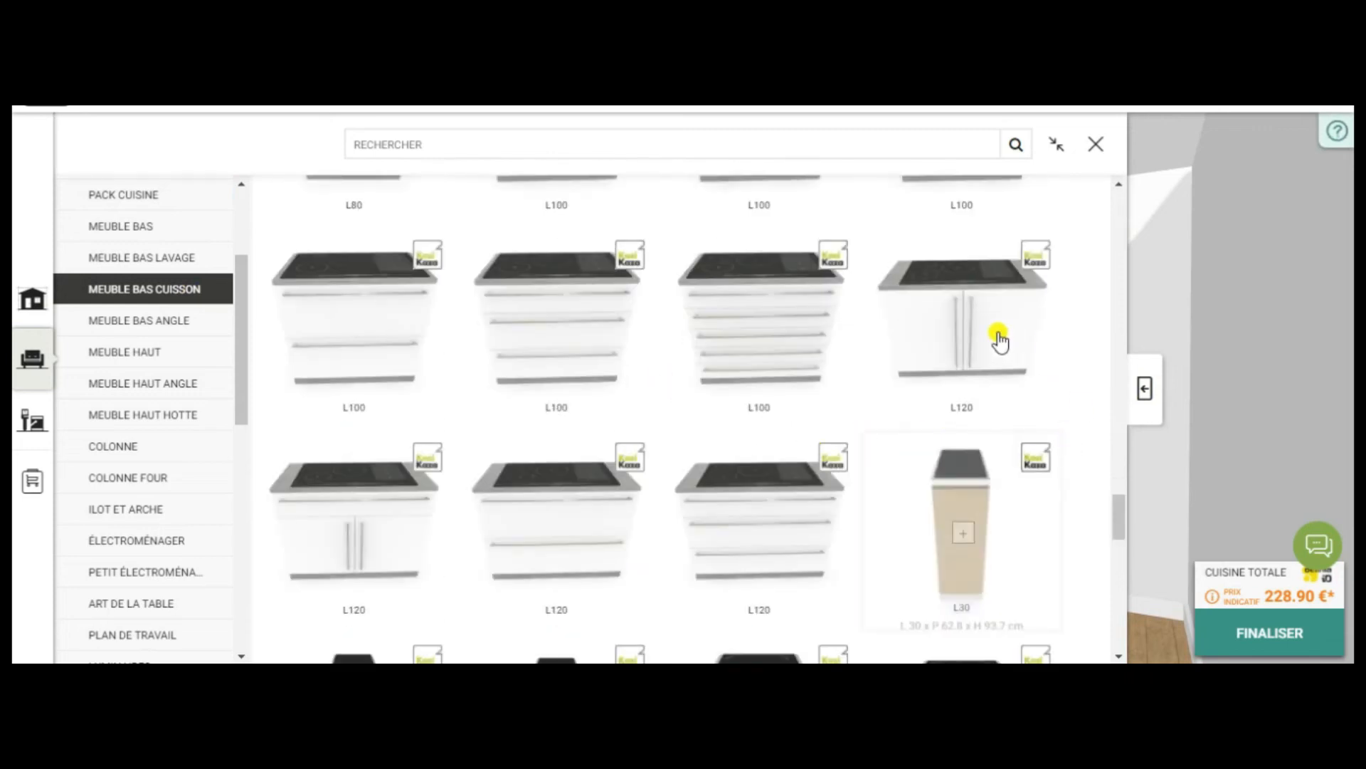
pyautogui.moveTo(966, 339)
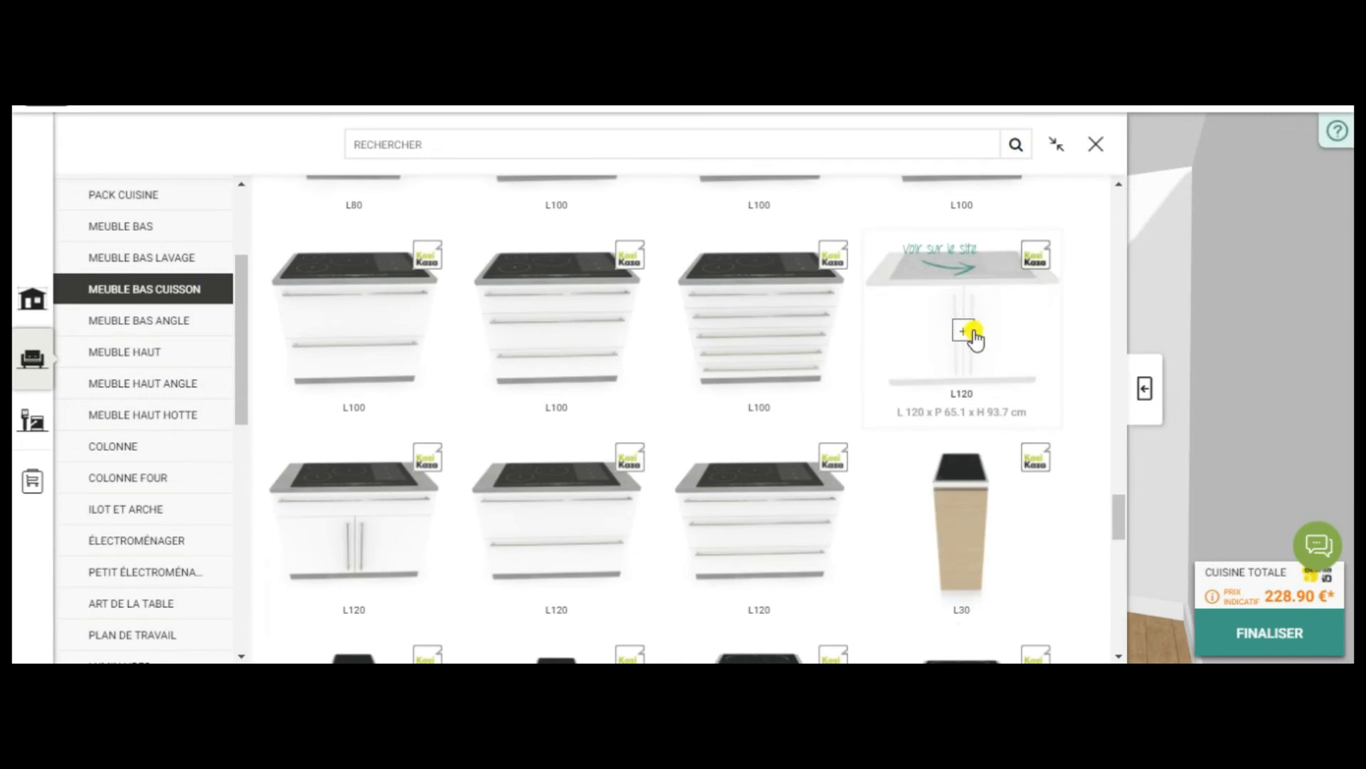
pyautogui.click(963, 335)
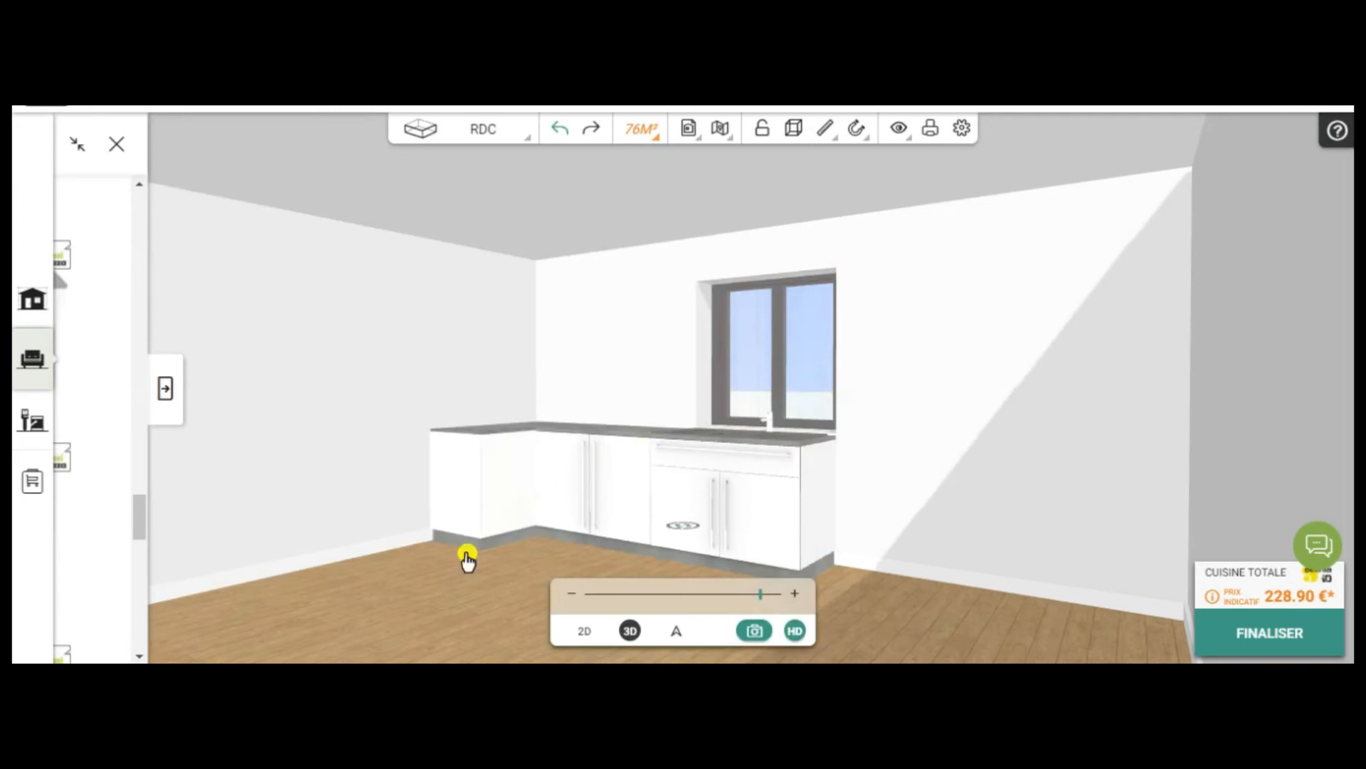
# - Place the L120 hob base cabinet, rotate it to face the room and fit it against the end of the corner cabinet
pyautogui.moveTo(322, 593)
pyautogui.mouseDown()
pyautogui.moveTo(494, 549)
pyautogui.moveTo(411, 592)
pyautogui.moveTo(314, 589)
pyautogui.moveTo(309, 601)
pyautogui.mouseUp()
pyautogui.click(313, 576)
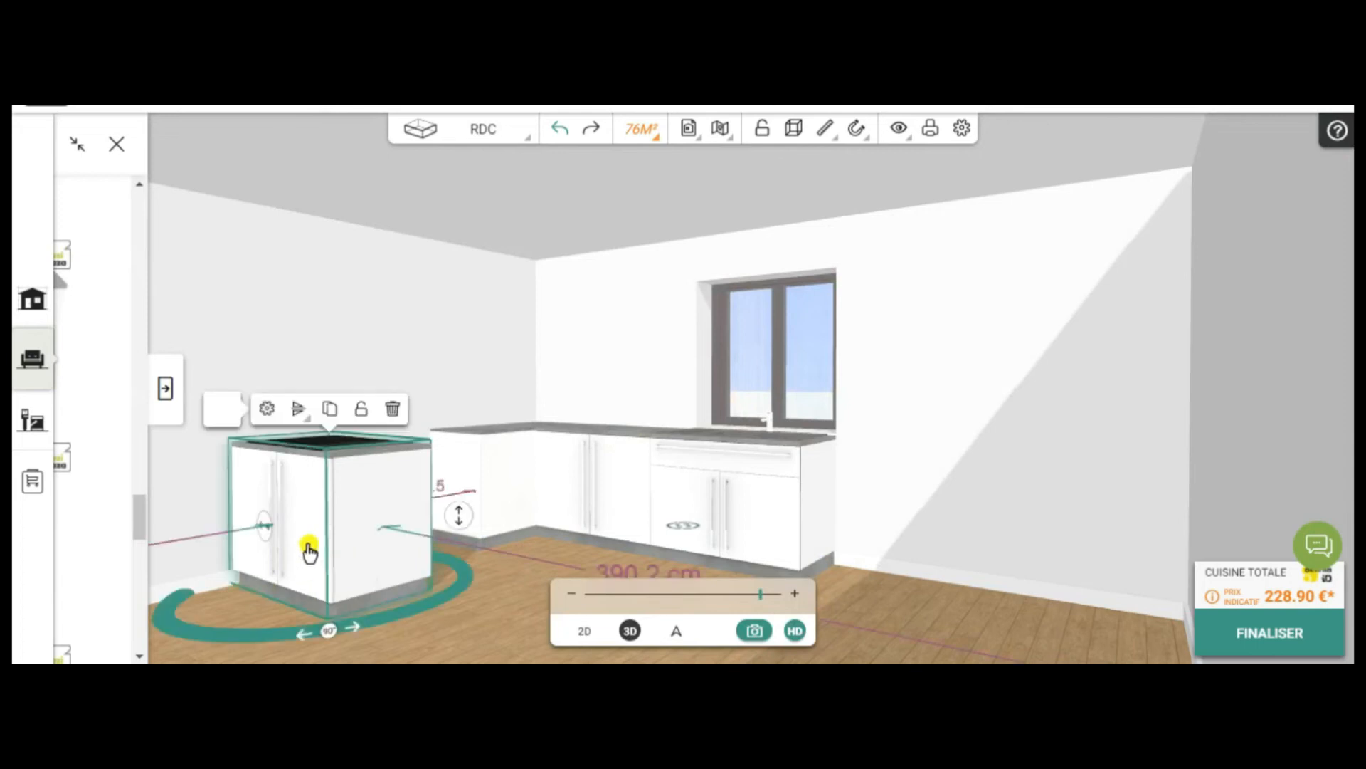
pyautogui.moveTo(280, 649); pyautogui.dragTo(390, 593)
pyautogui.moveTo(384, 543); pyautogui.dragTo(417, 526)
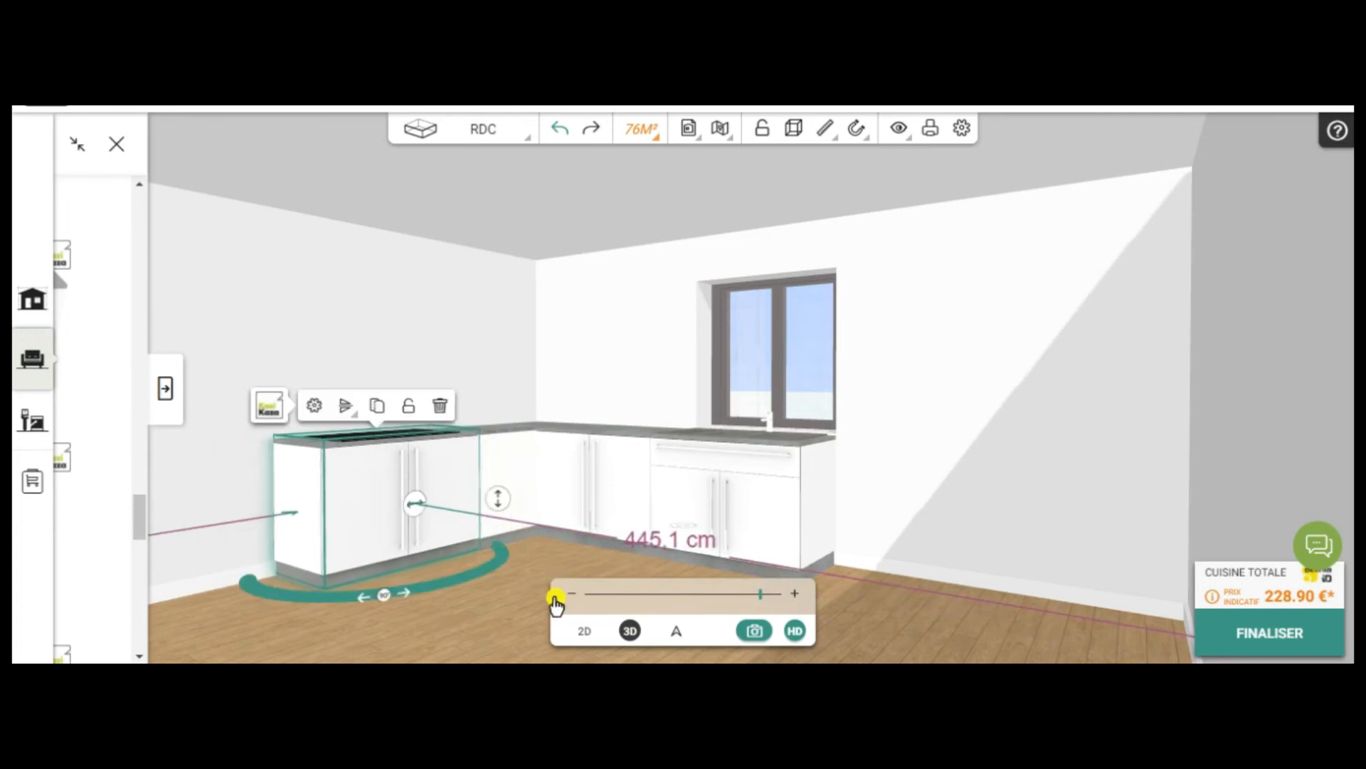
# - Choose the 40X90 three-drawer base cabinet from the MEUBLE BAS models and place it against the free side of the sink cabinet
pyautogui.moveTo(568, 561); pyautogui.dragTo(587, 662)
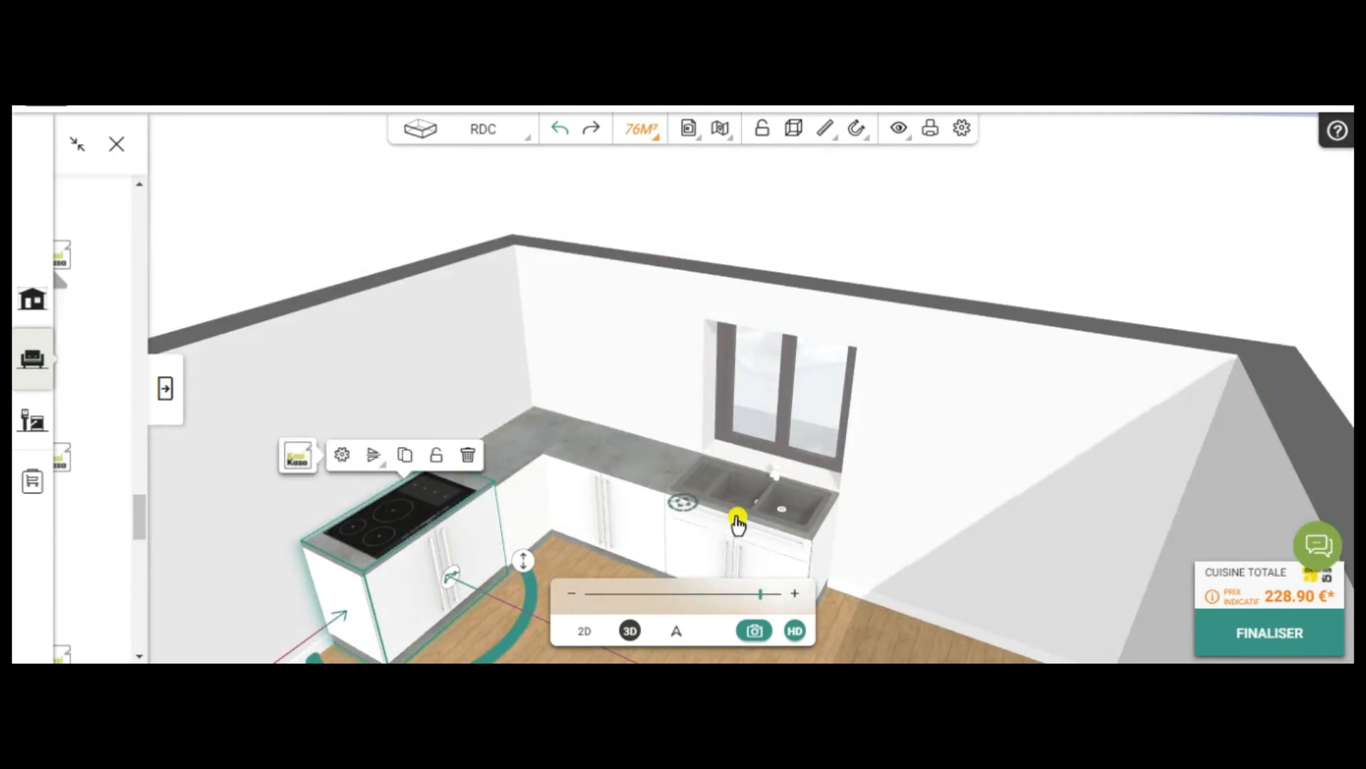
pyautogui.moveTo(938, 649); pyautogui.dragTo(973, 641)
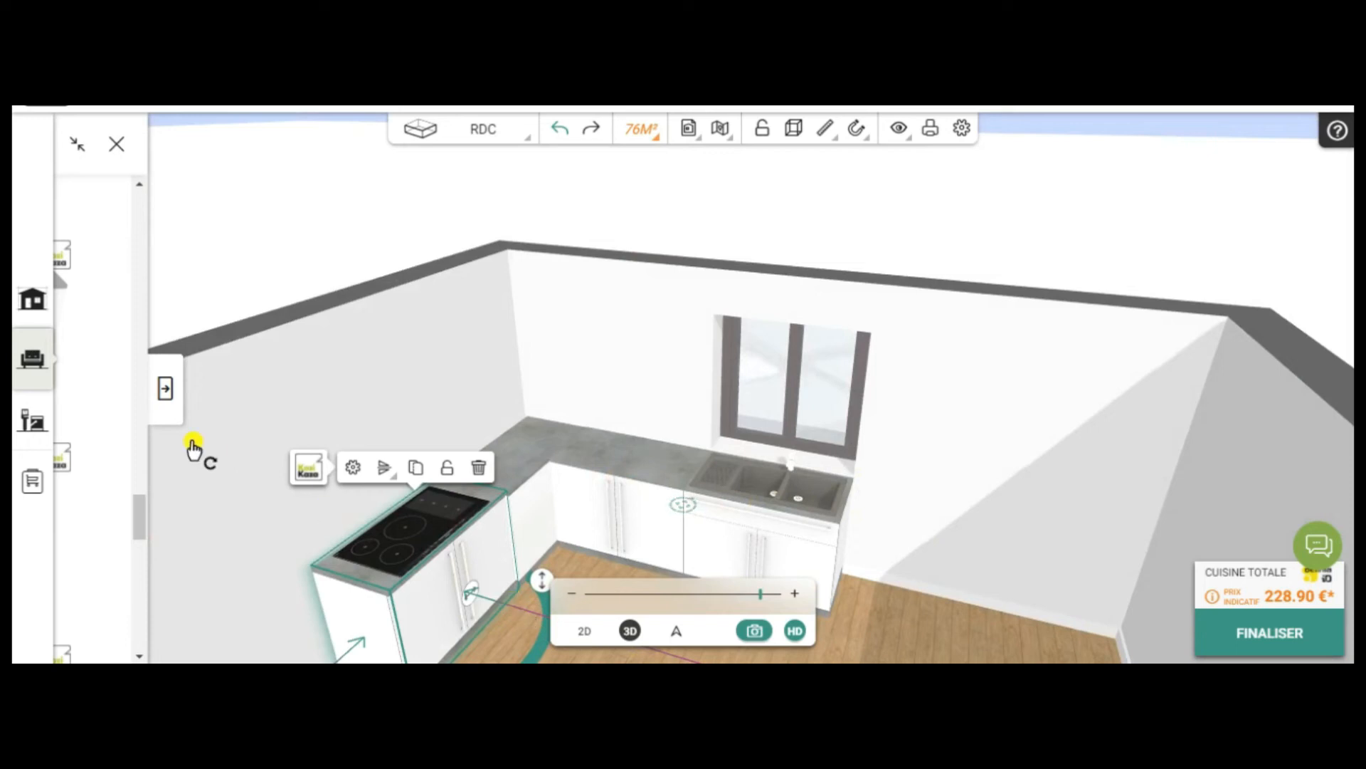
pyautogui.click(168, 398)
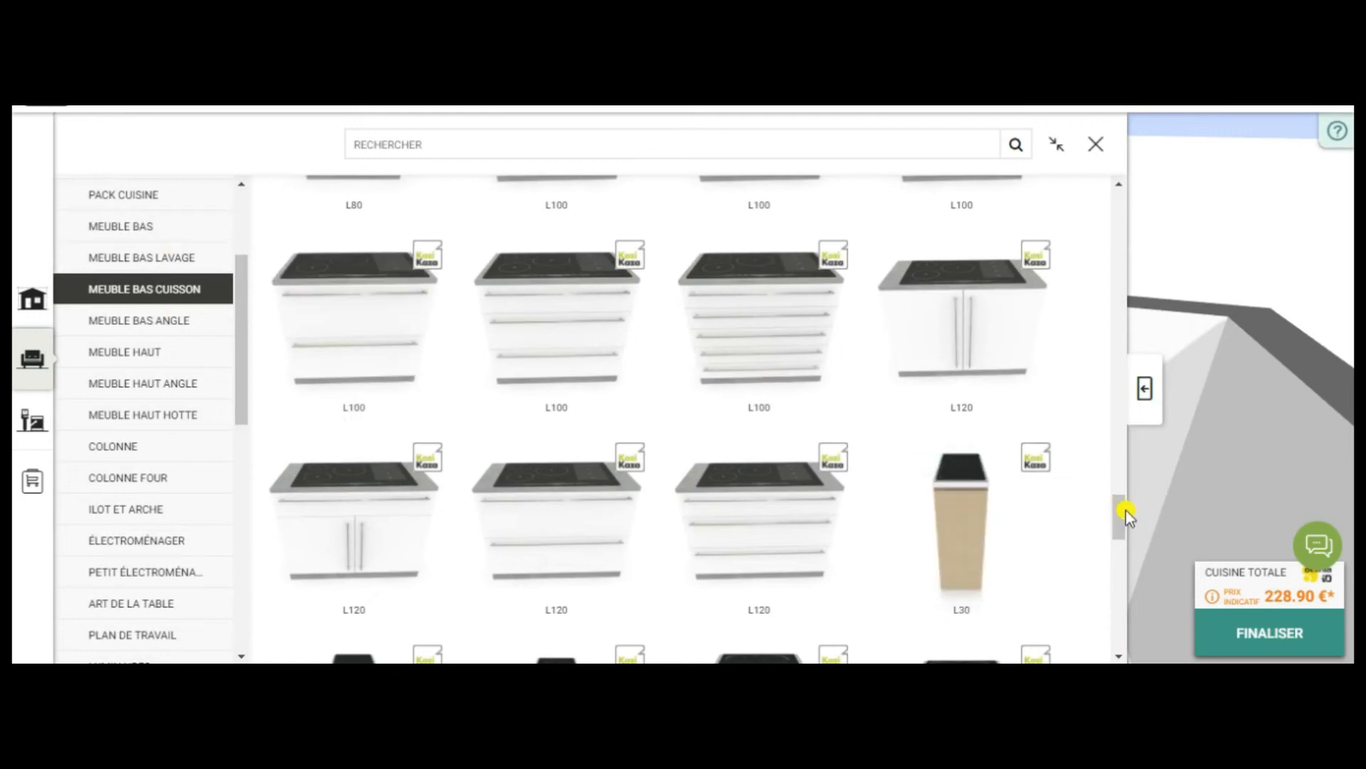
pyautogui.moveTo(1122, 525); pyautogui.dragTo(1119, 605)
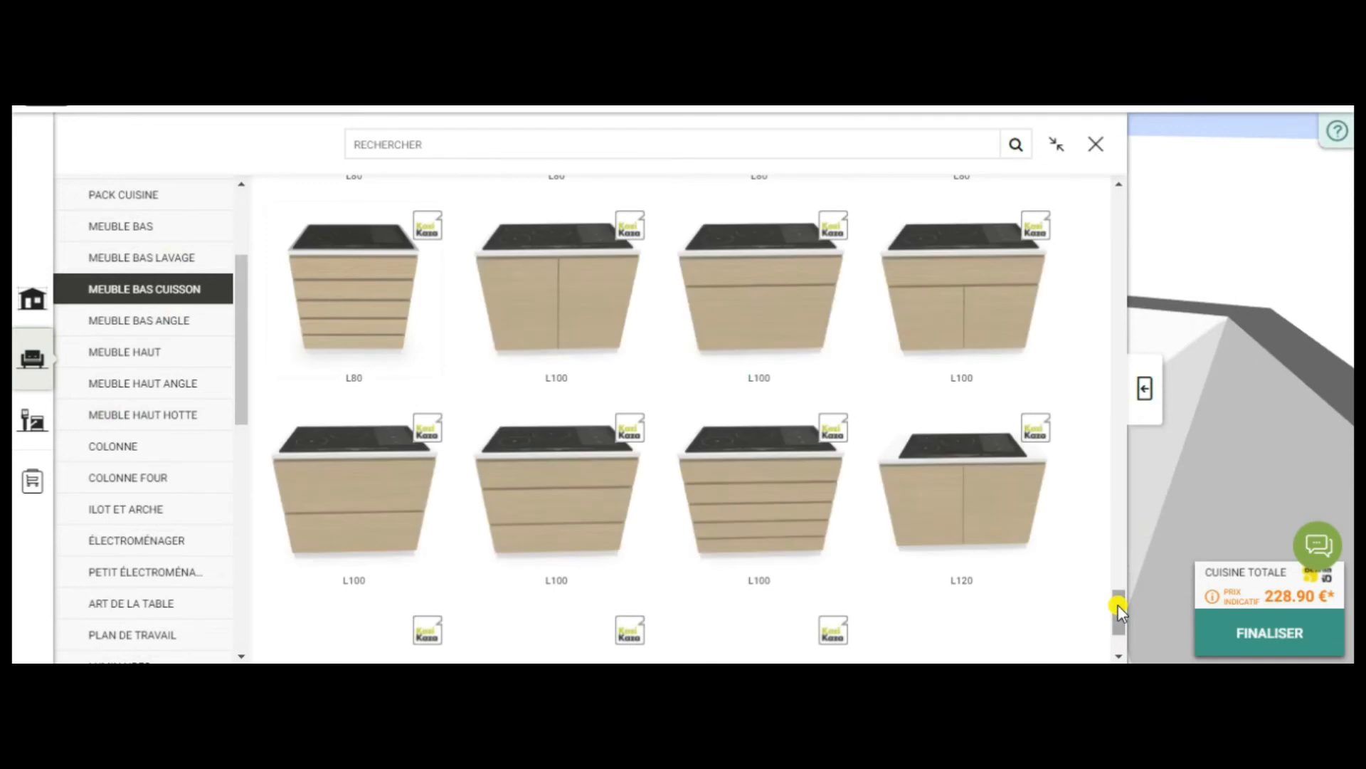
pyautogui.moveTo(1117, 604); pyautogui.dragTo(1129, 543)
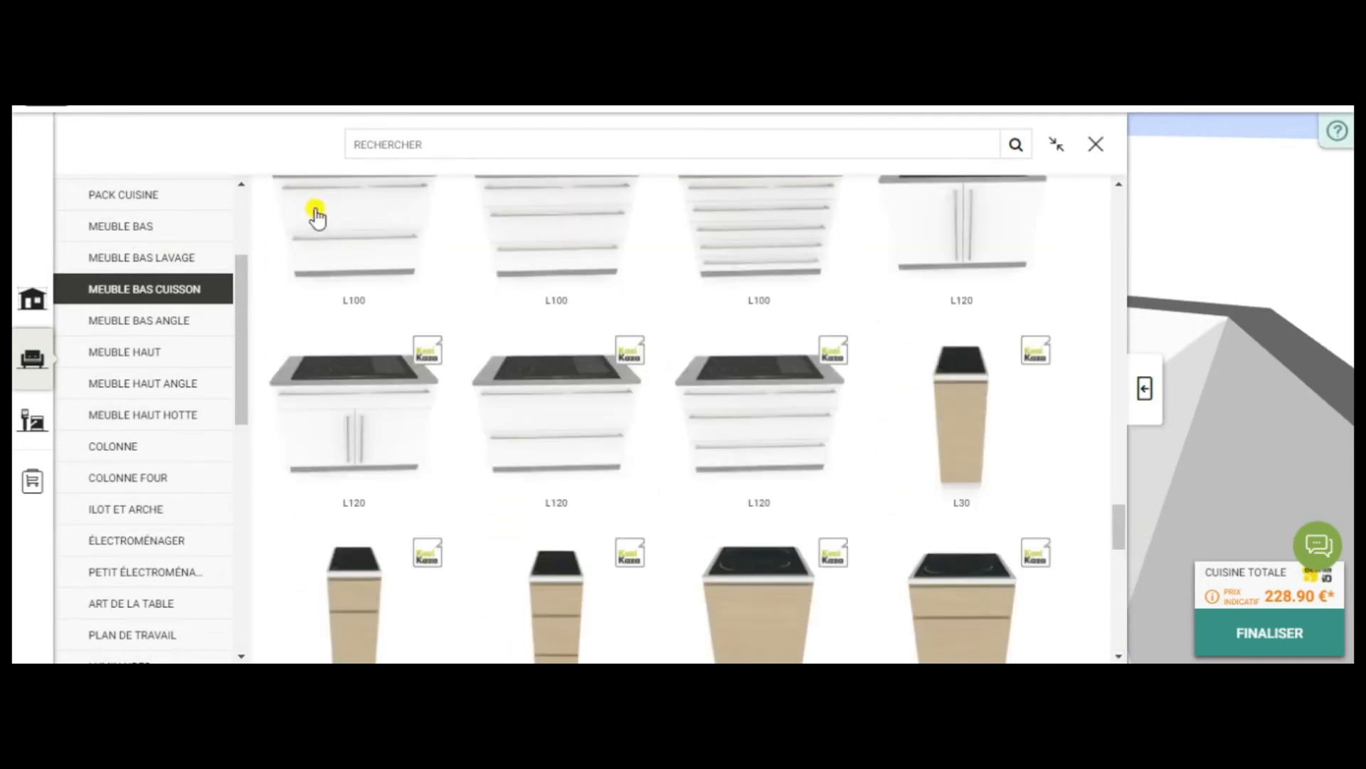
pyautogui.click(107, 227)
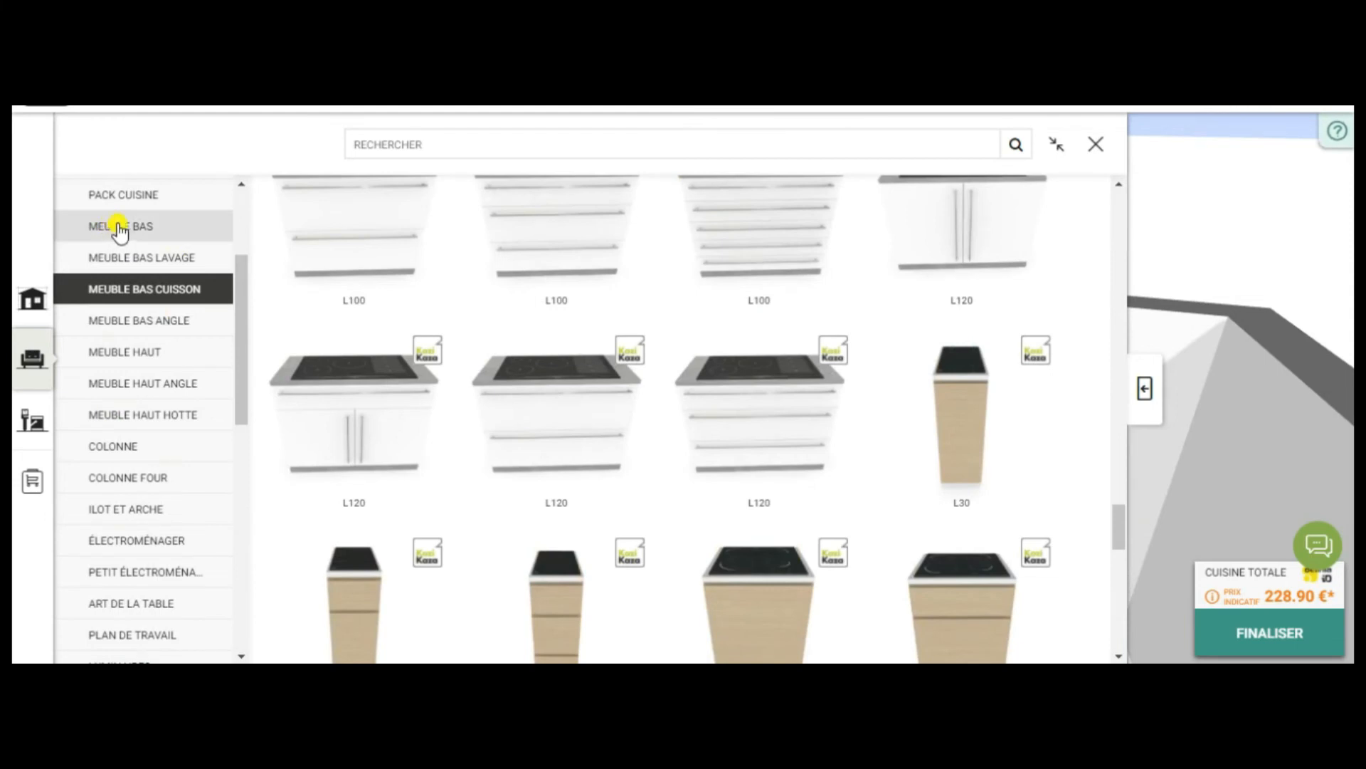
pyautogui.click(119, 229)
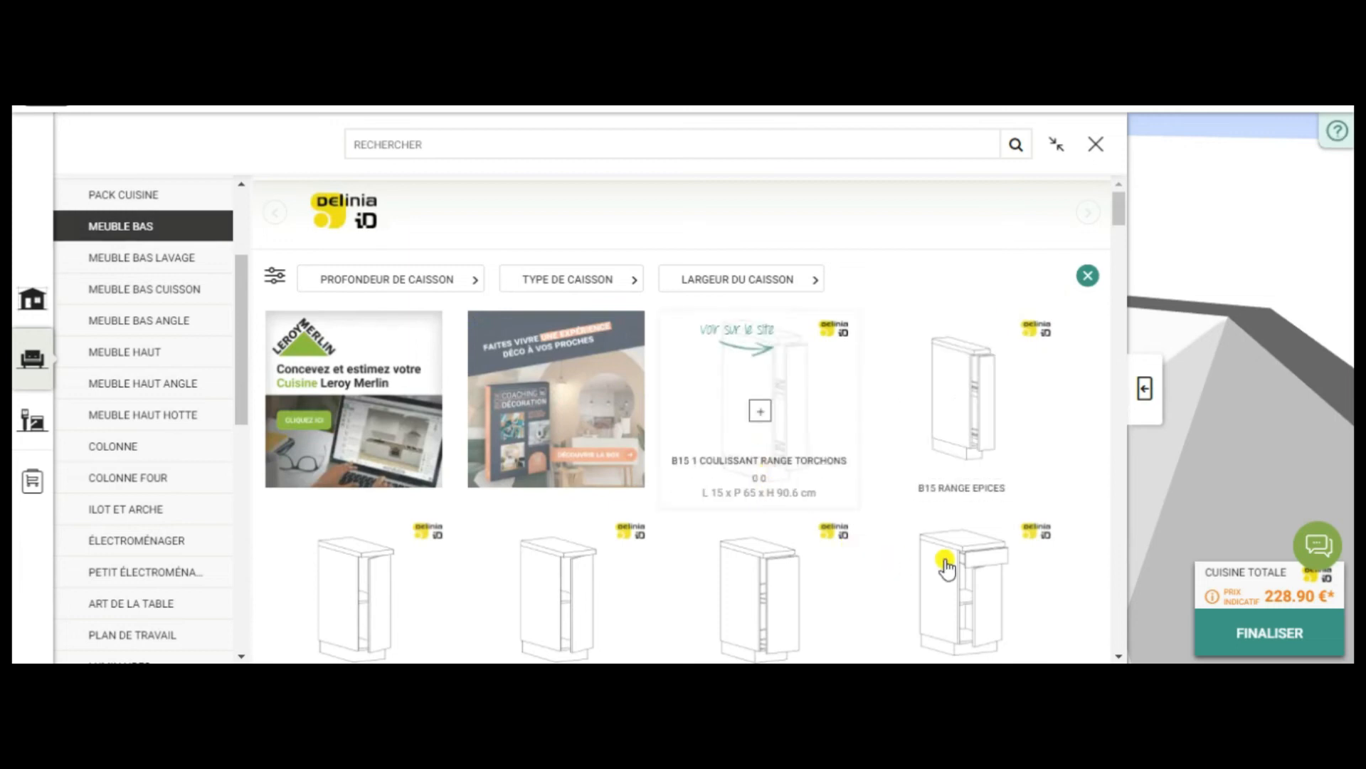
pyautogui.moveTo(1121, 219); pyautogui.dragTo(1118, 289)
pyautogui.moveTo(1116, 333); pyautogui.dragTo(1120, 459)
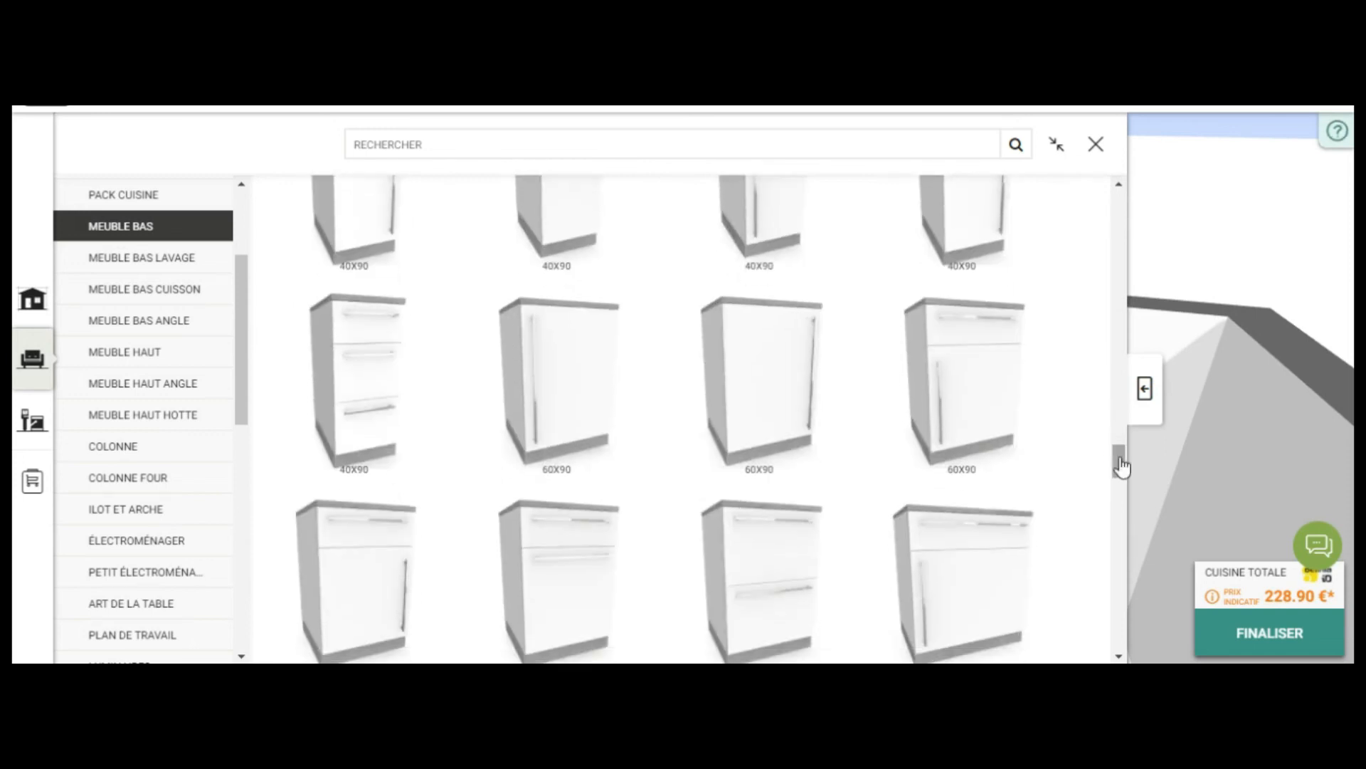
pyautogui.moveTo(360, 392)
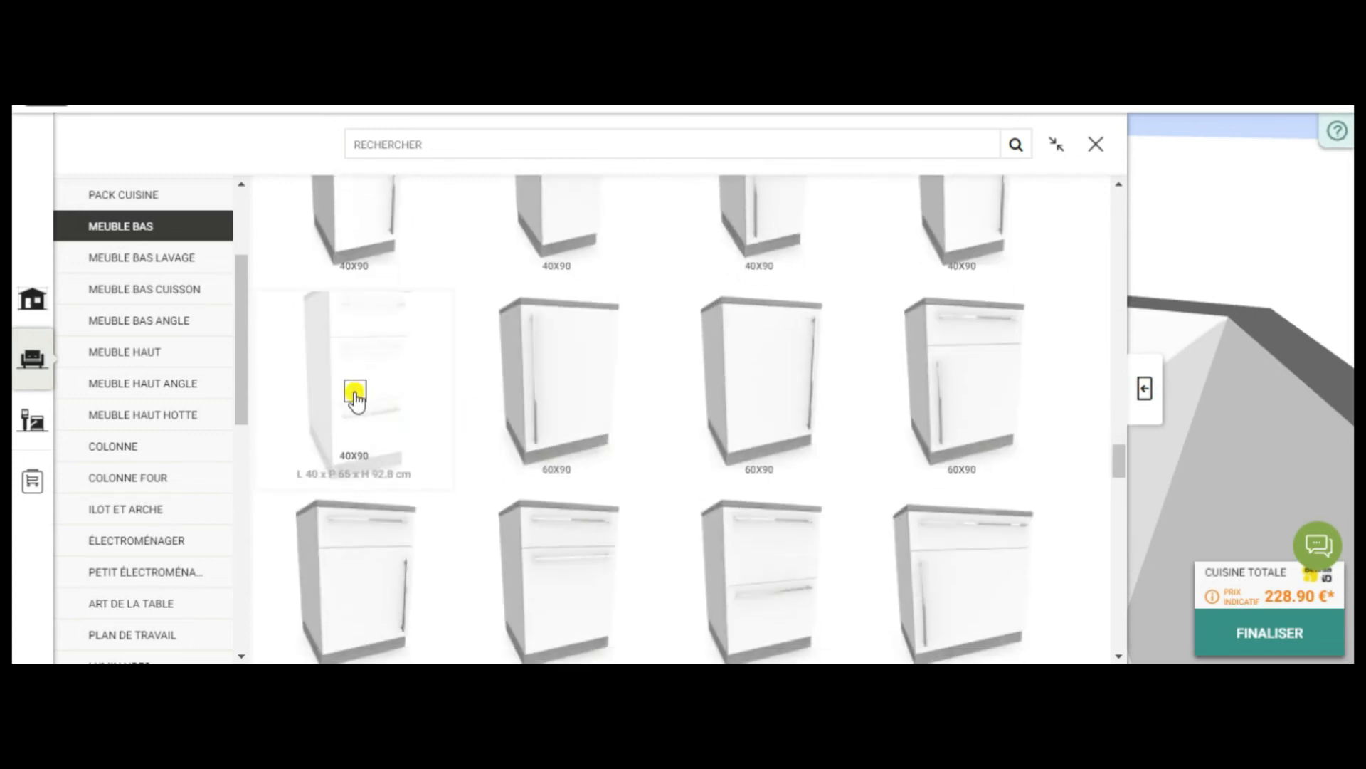
pyautogui.click(356, 393)
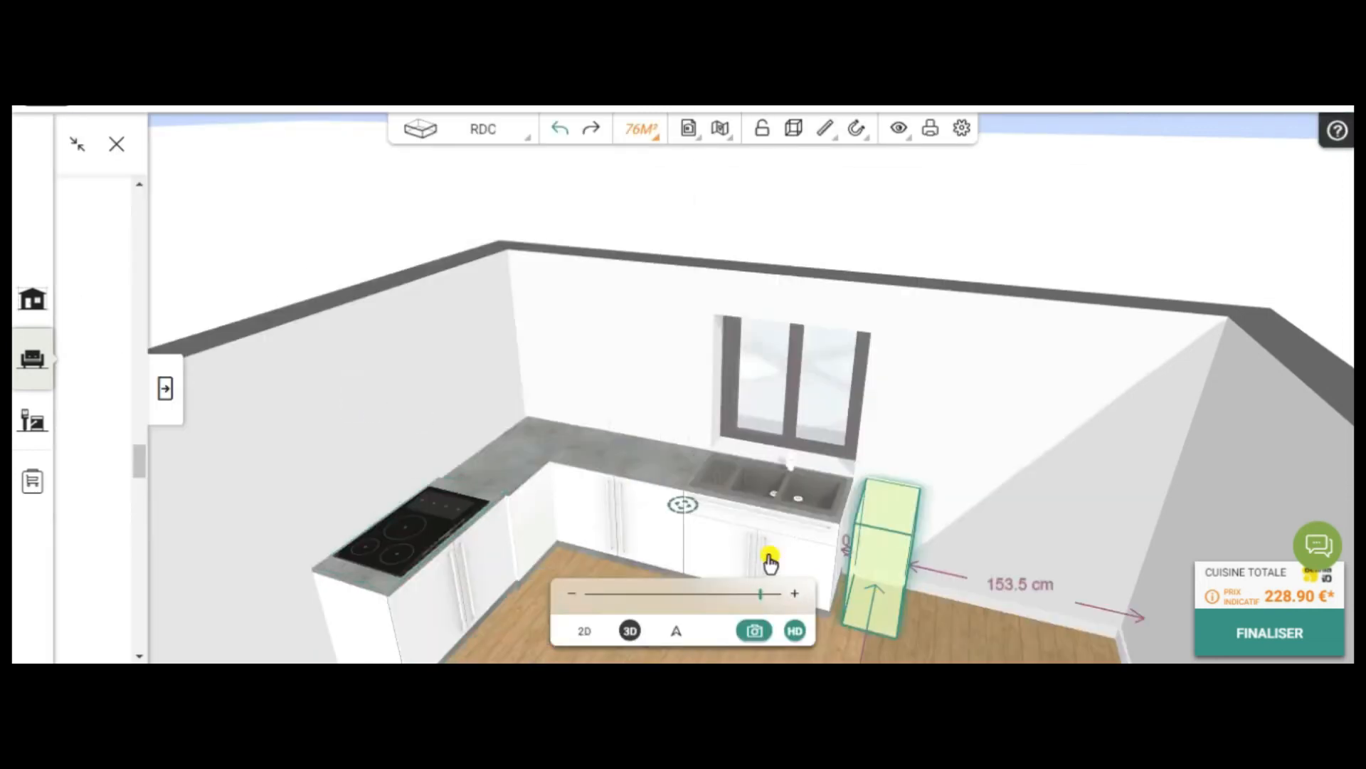
pyautogui.click(869, 601)
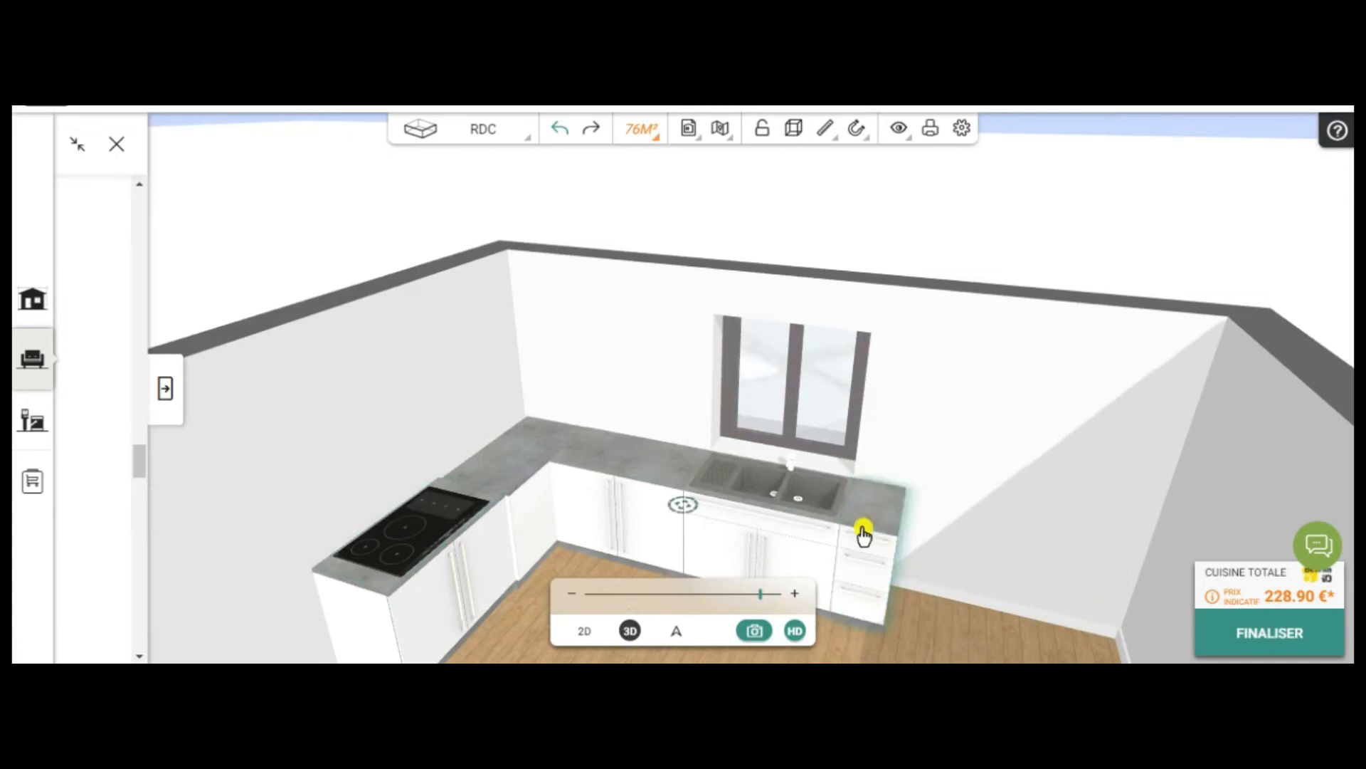
# - Look through the tall cabinet models in the COLONNE category
pyautogui.click(100, 391)
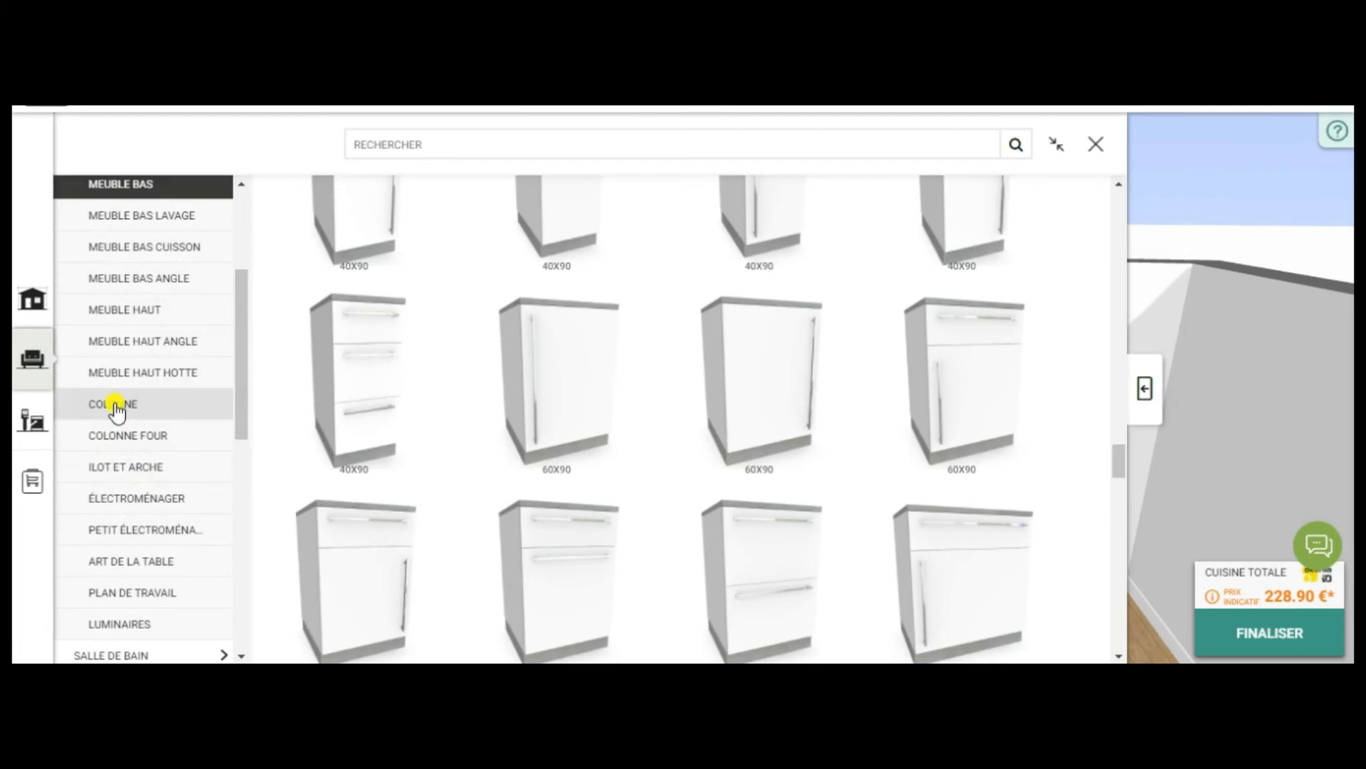
pyautogui.click(116, 406)
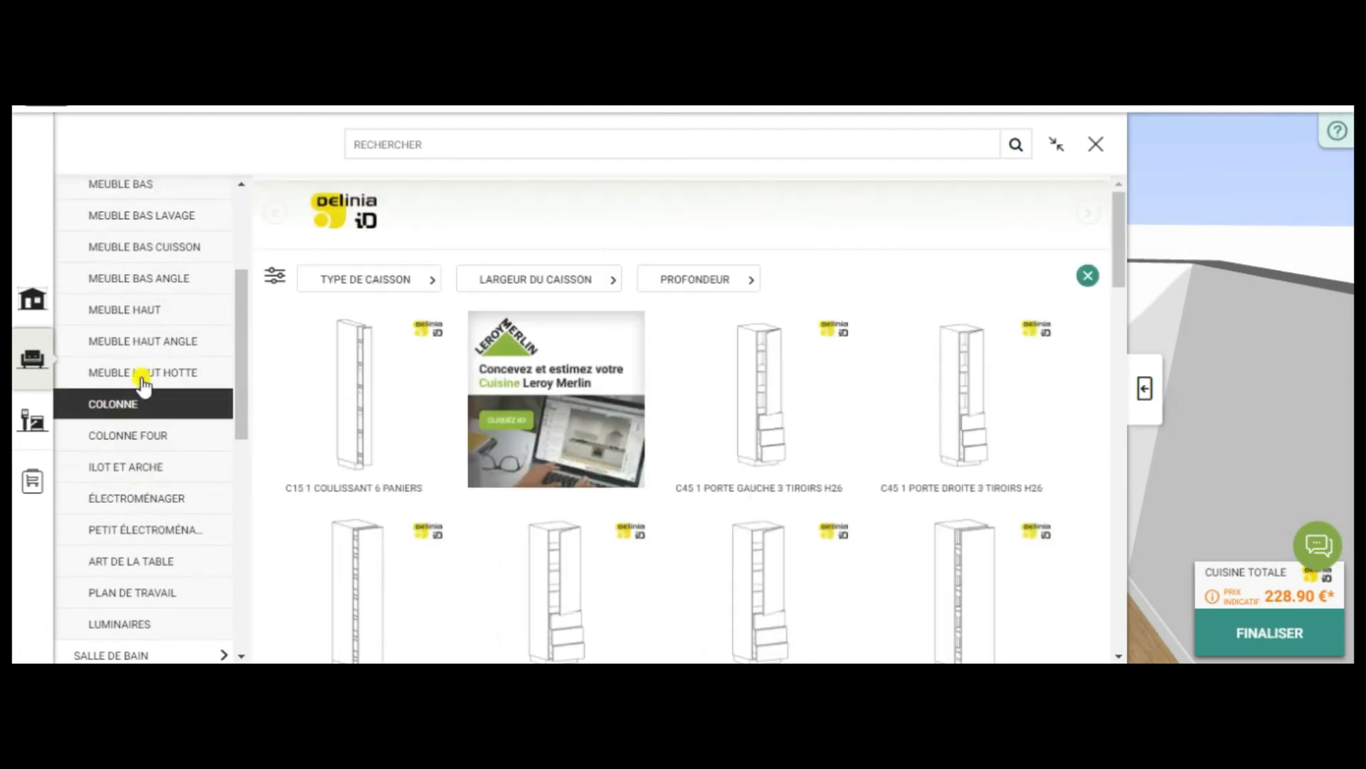
pyautogui.moveTo(1118, 271); pyautogui.dragTo(1111, 565)
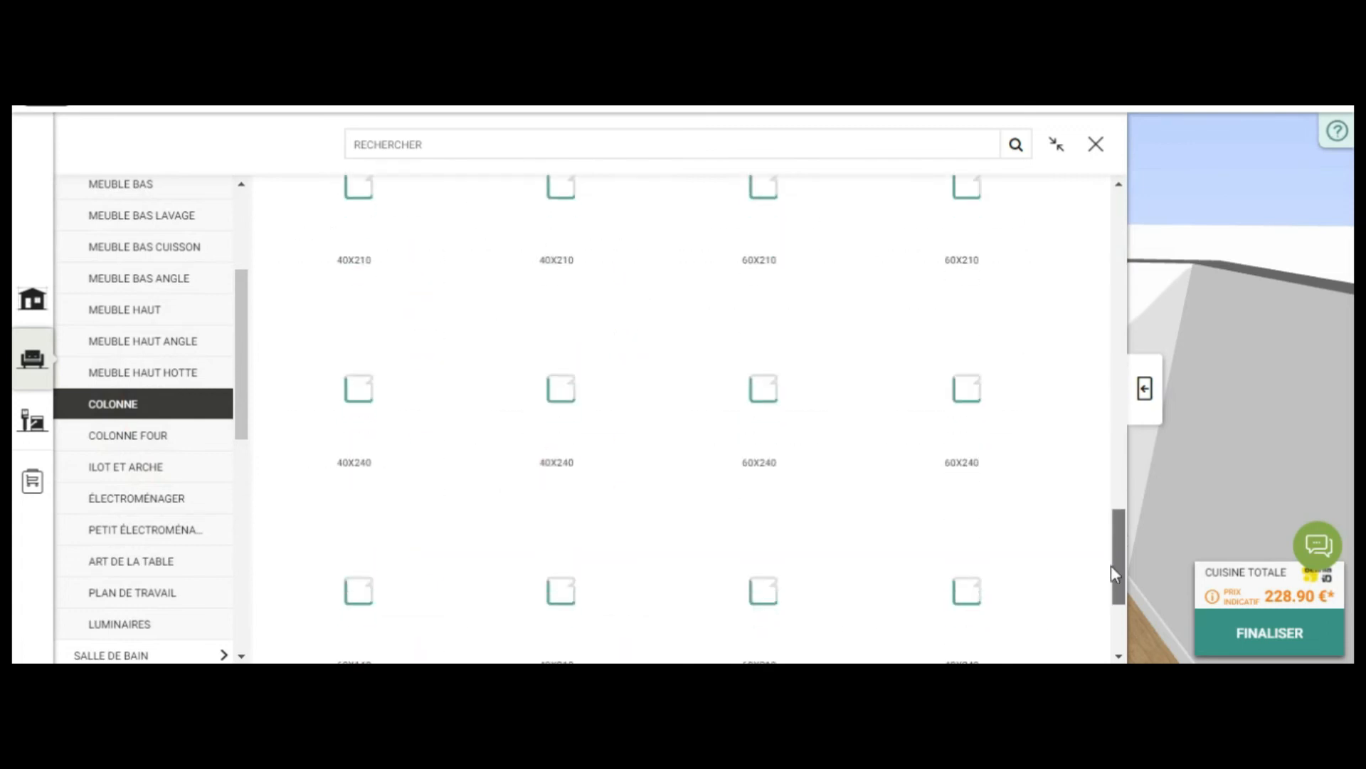
pyautogui.moveTo(1121, 543)
pyautogui.mouseDown()
pyautogui.moveTo(1124, 400)
pyautogui.moveTo(1130, 469)
pyautogui.moveTo(1129, 439)
pyautogui.mouseUp()
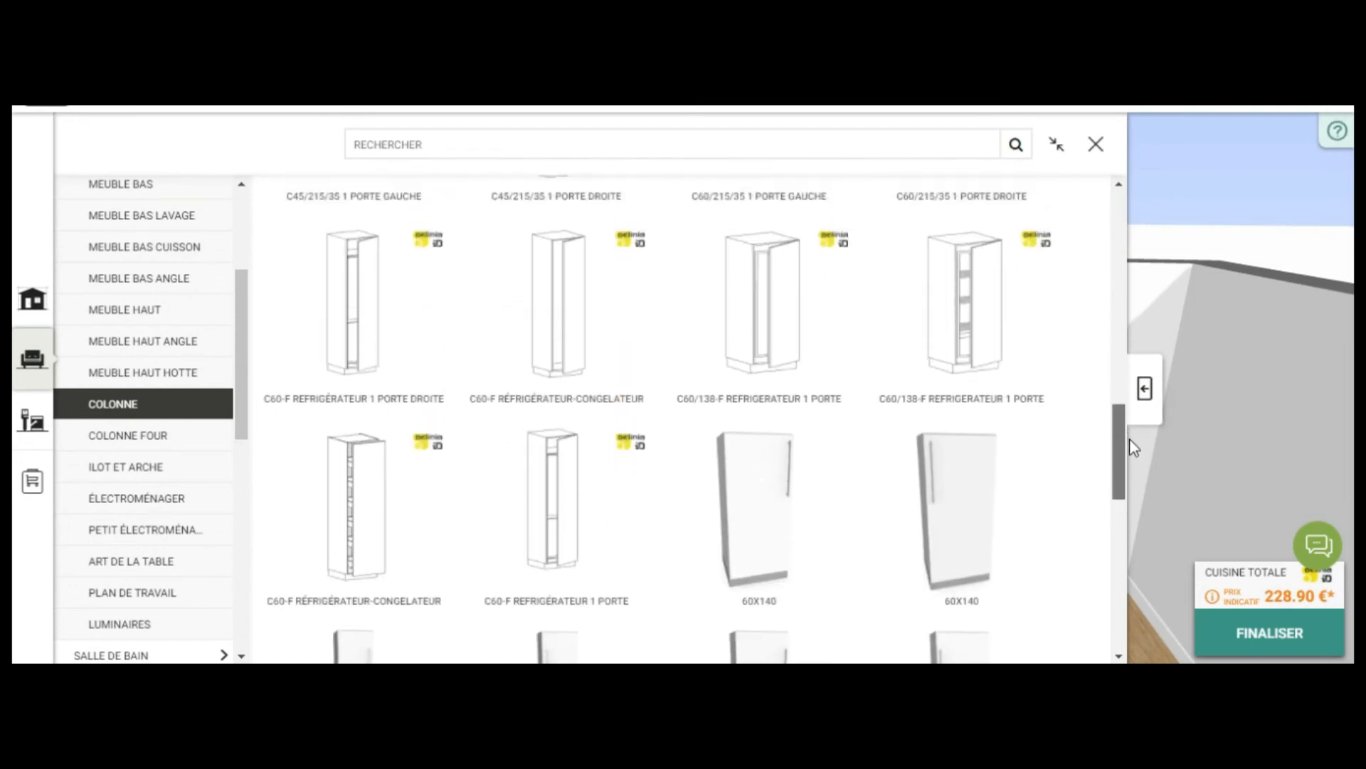
pyautogui.click(120, 405)
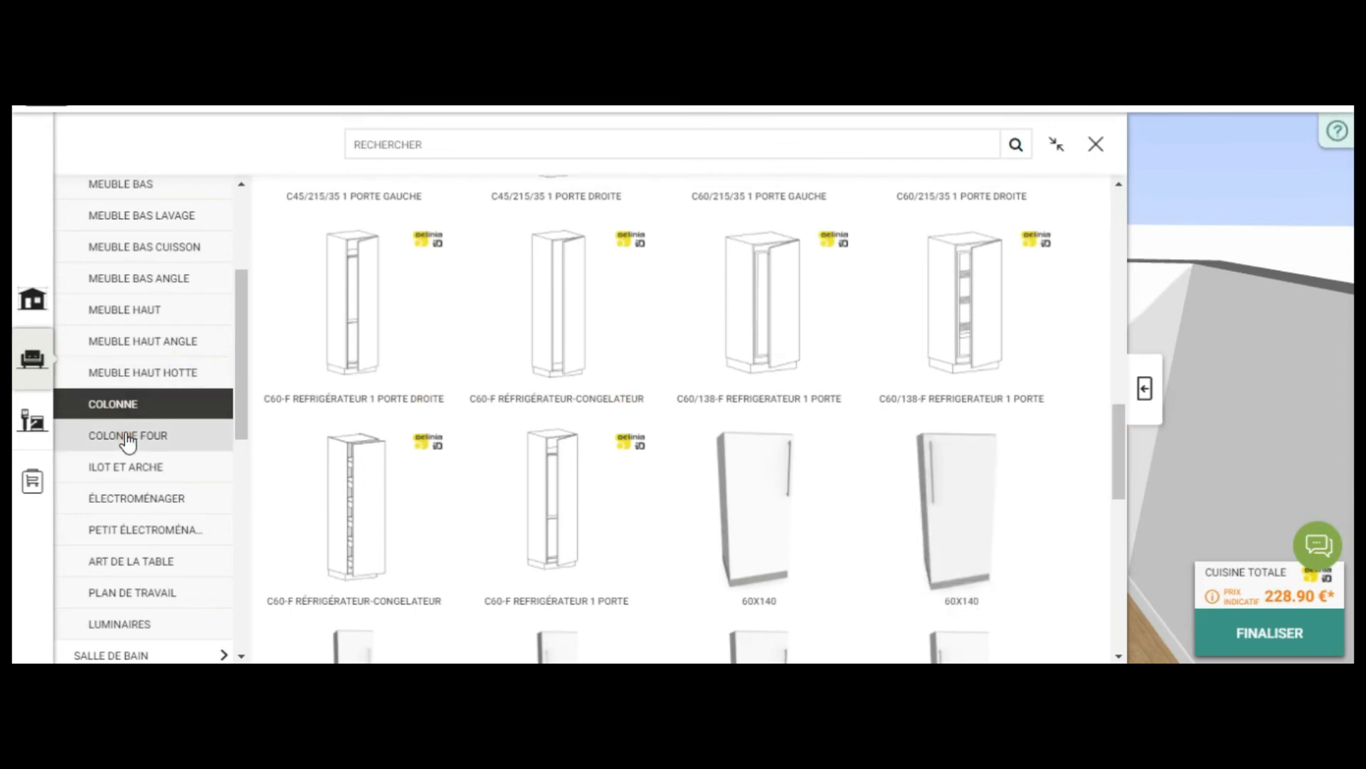
# - Choose the 210X60 column with microwave, oven and drawers from COLONNE FOUR and place it beside the three-drawer base cabinet
pyautogui.click(173, 437)
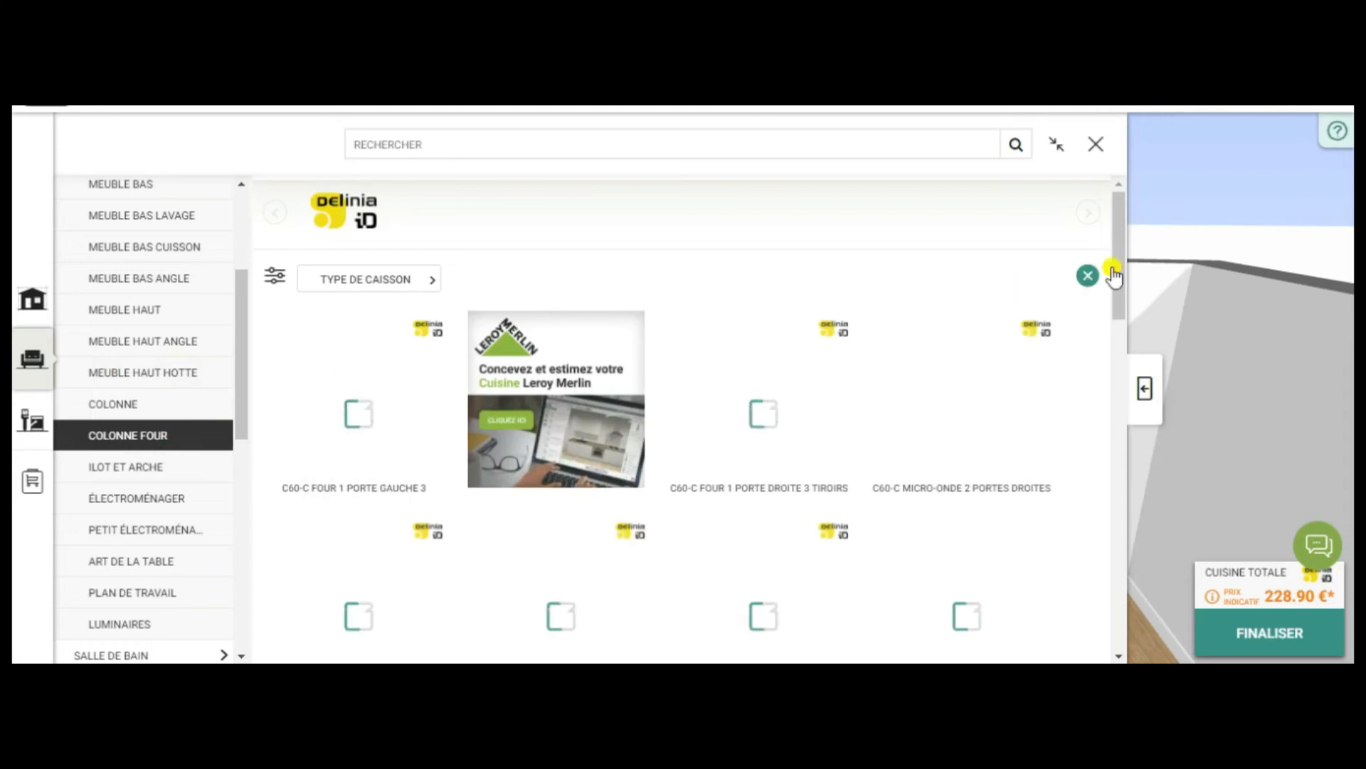
pyautogui.moveTo(1121, 275); pyautogui.dragTo(1120, 357)
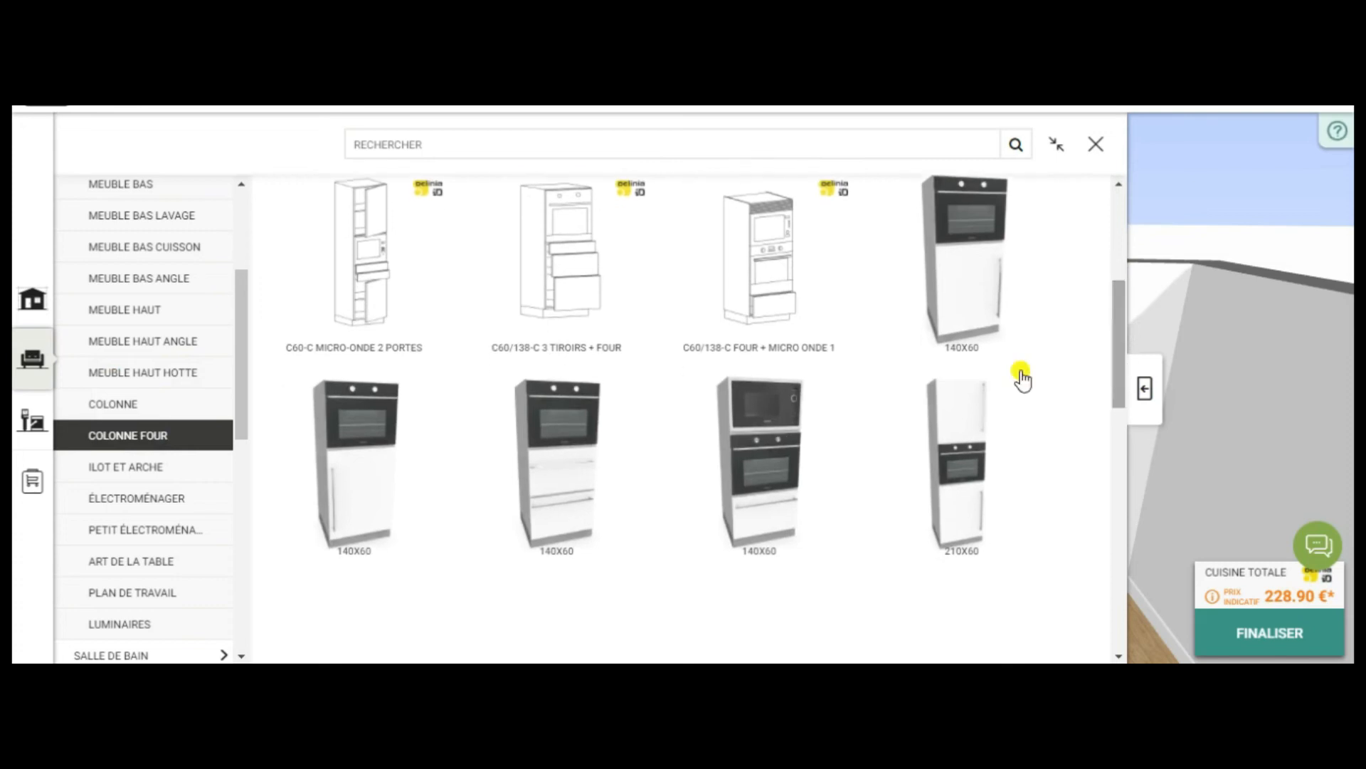
pyautogui.moveTo(752, 525)
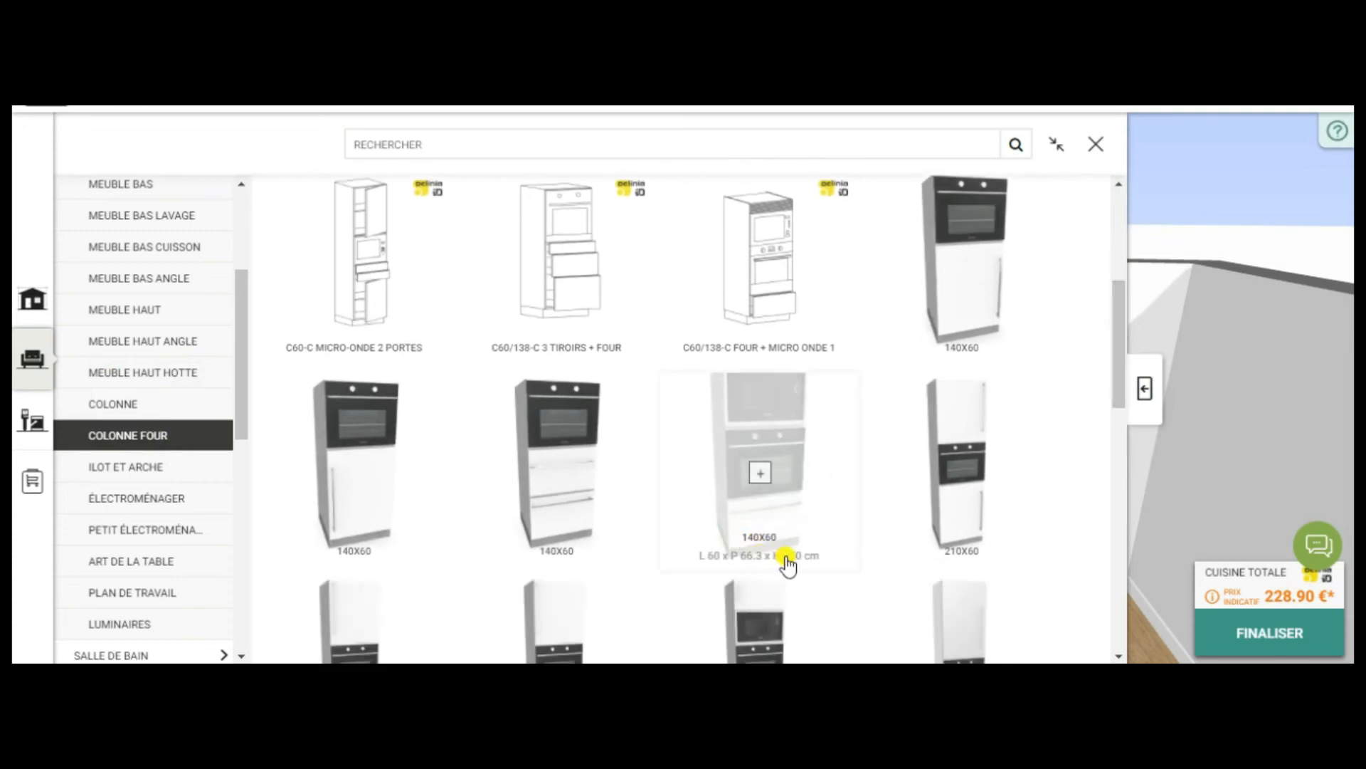
pyautogui.moveTo(961, 533)
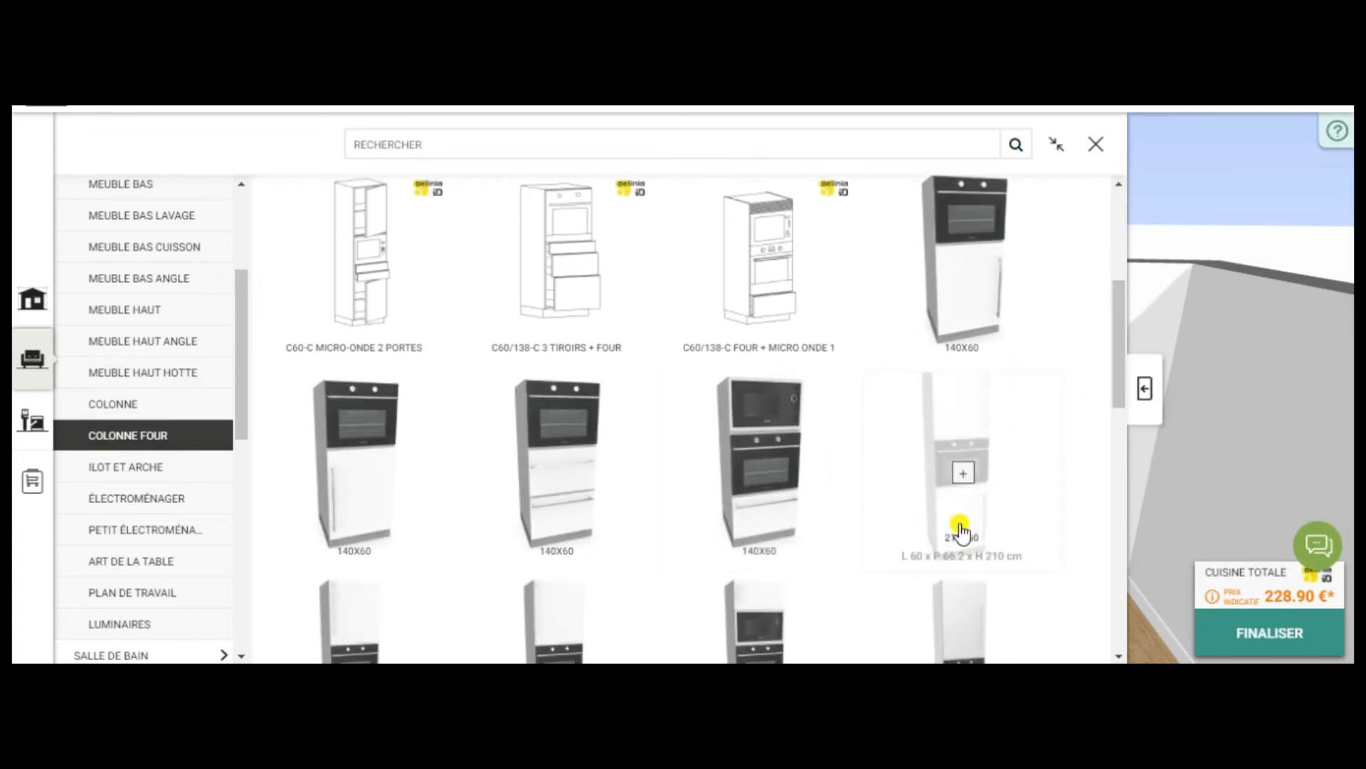
pyautogui.moveTo(1114, 357); pyautogui.dragTo(1112, 425)
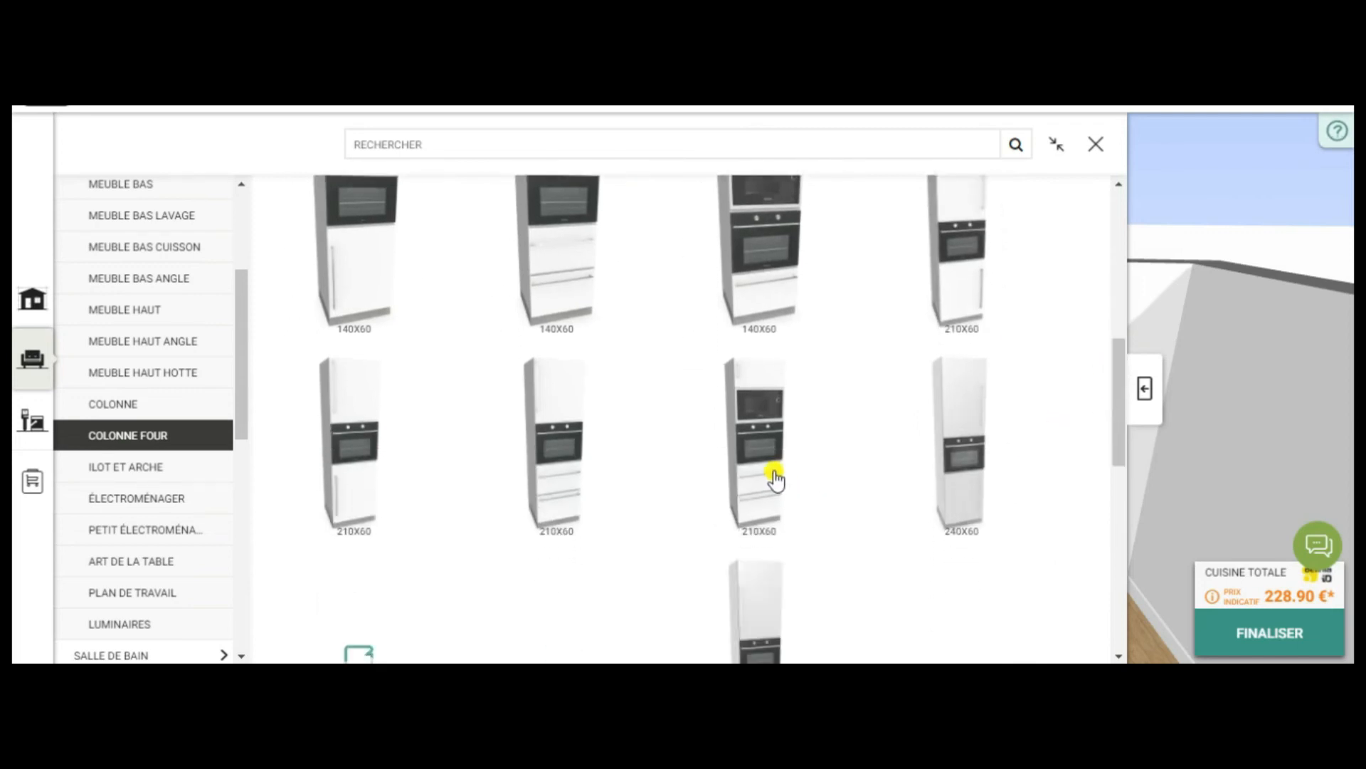
pyautogui.moveTo(707, 489)
pyautogui.moveTo(373, 498)
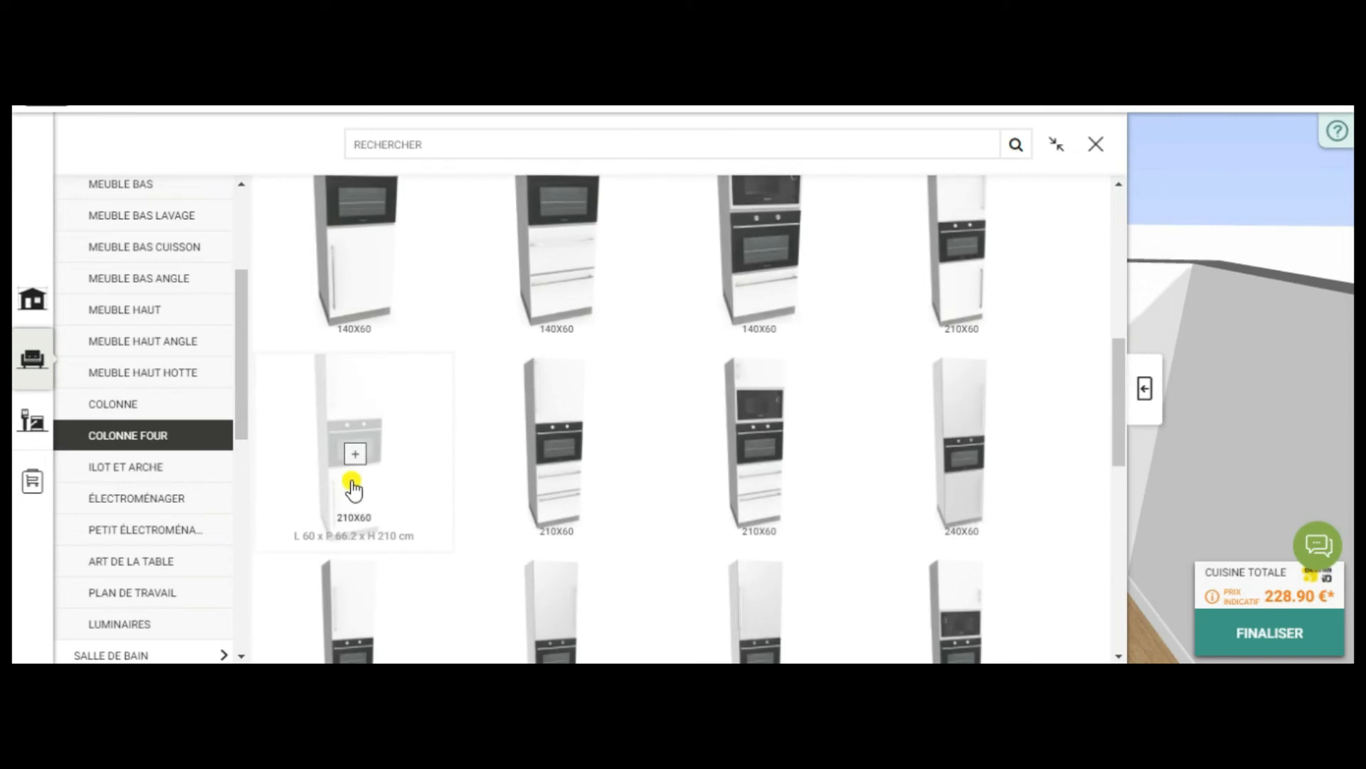
pyautogui.moveTo(1123, 417)
pyautogui.mouseDown()
pyautogui.moveTo(1129, 490)
pyautogui.moveTo(1129, 439)
pyautogui.mouseUp()
pyautogui.moveTo(795, 334)
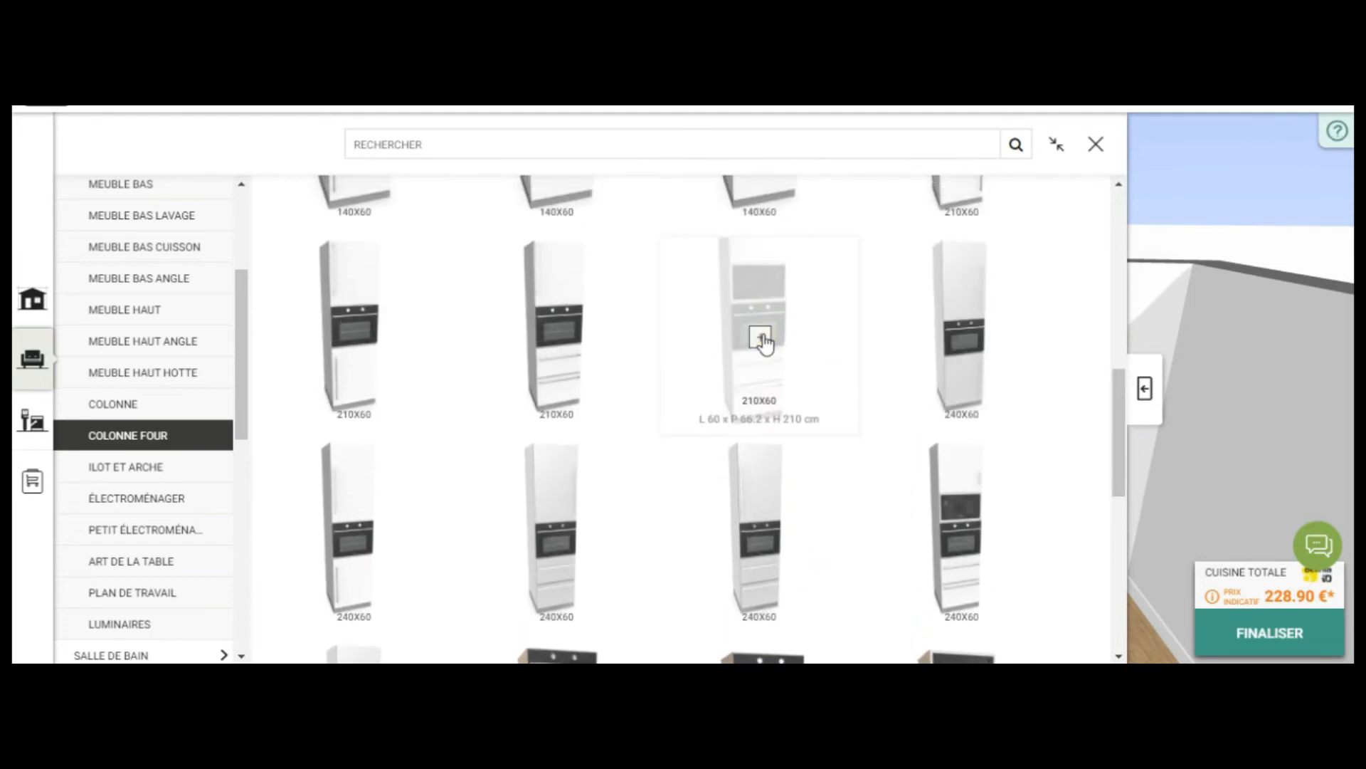
pyautogui.click(763, 338)
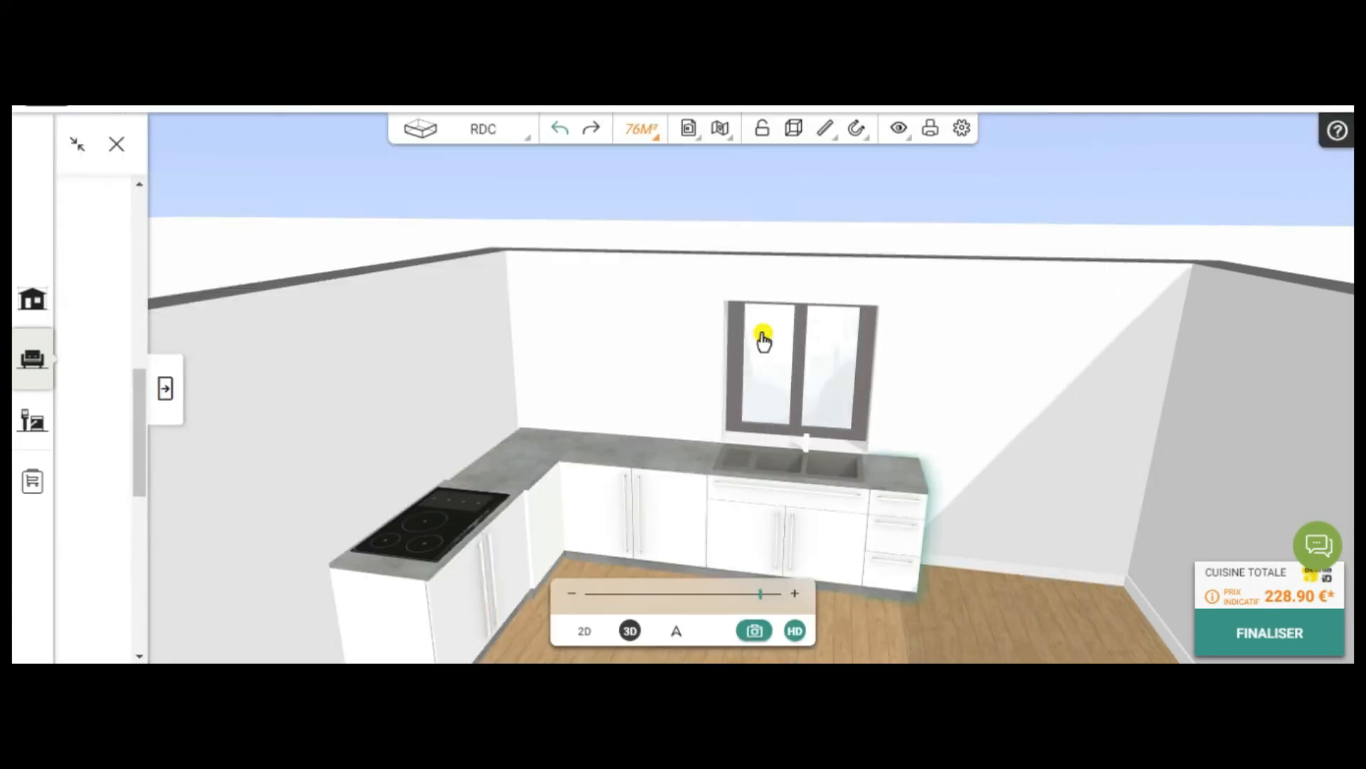
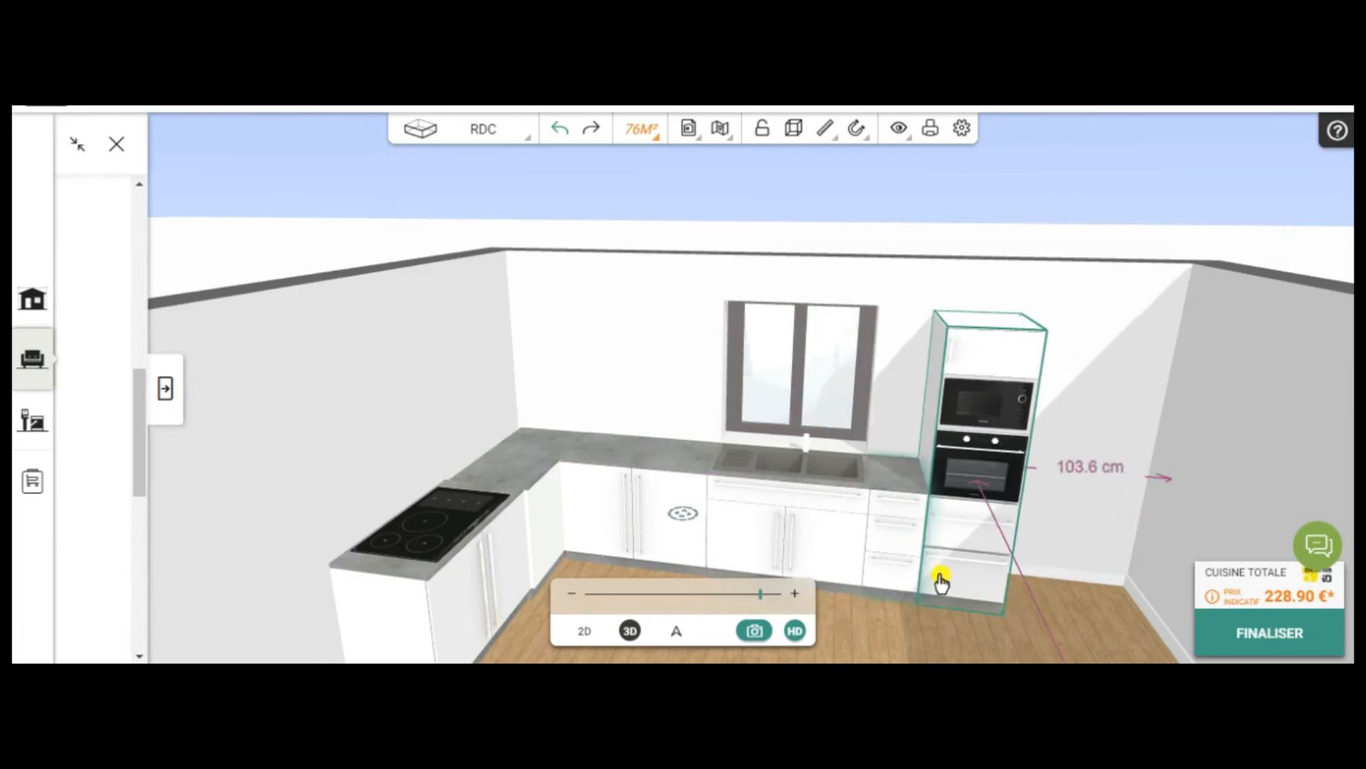
pyautogui.click(937, 580)
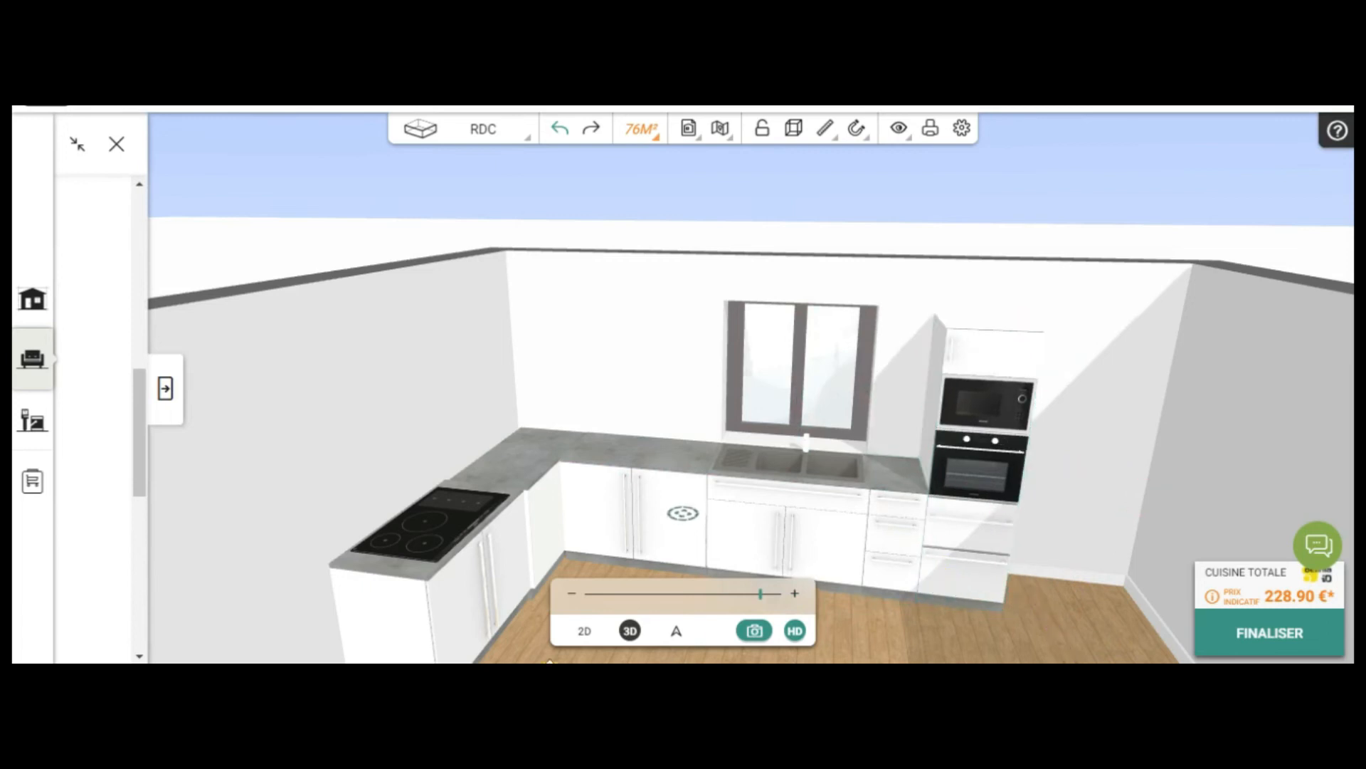
# - Choose the 60X210 two-door column with handles on the left from COLONNE and fit it flush against the oven column
pyautogui.click(168, 390)
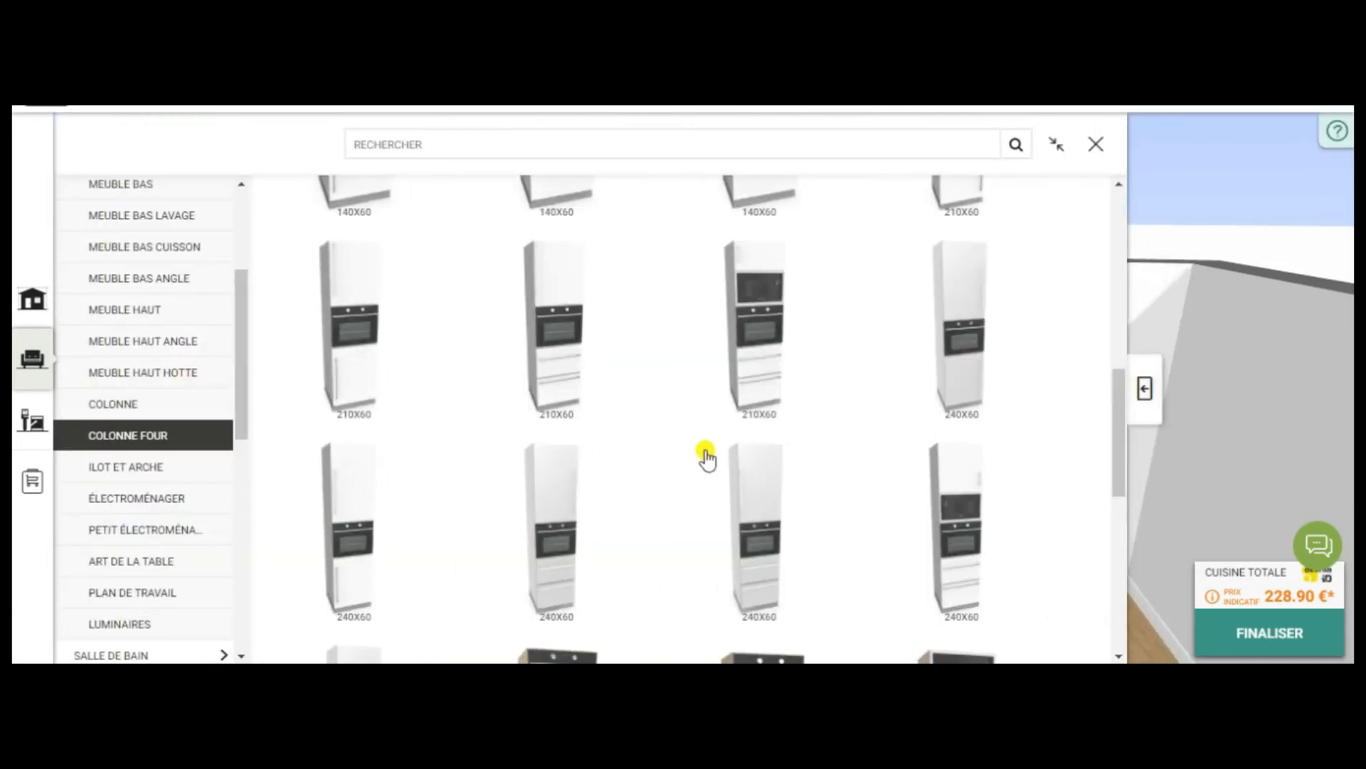
pyautogui.scroll(3, 504, 397)
pyautogui.scroll(3, 384, 375)
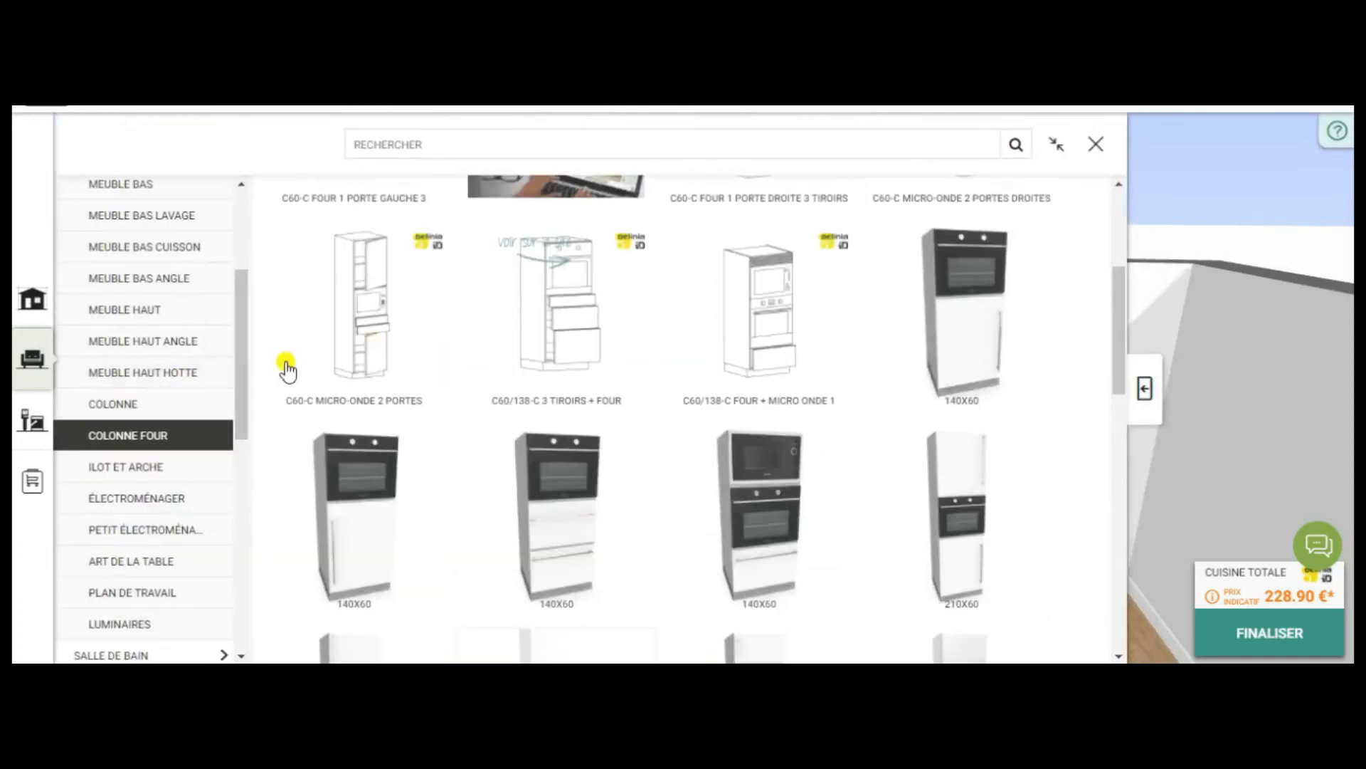
pyautogui.click(122, 409)
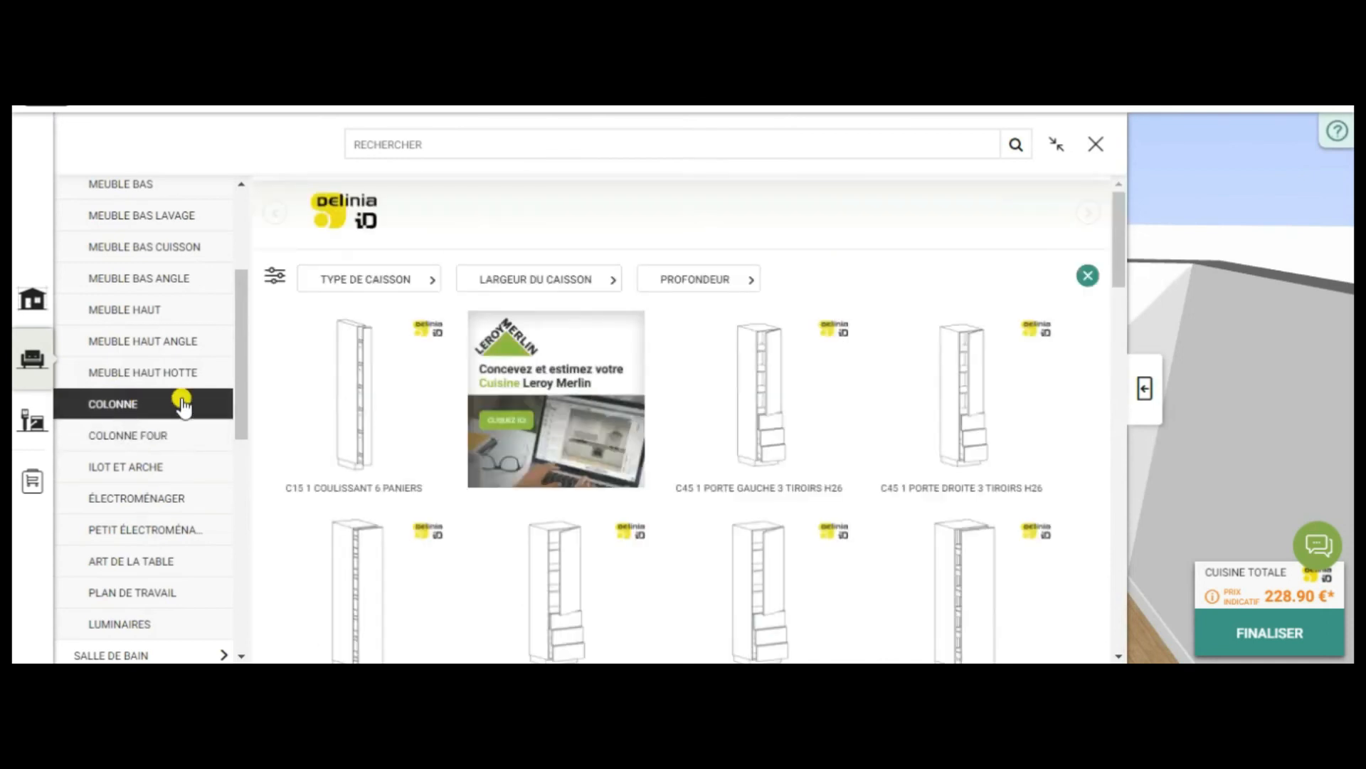
pyautogui.moveTo(1124, 235); pyautogui.dragTo(1119, 489)
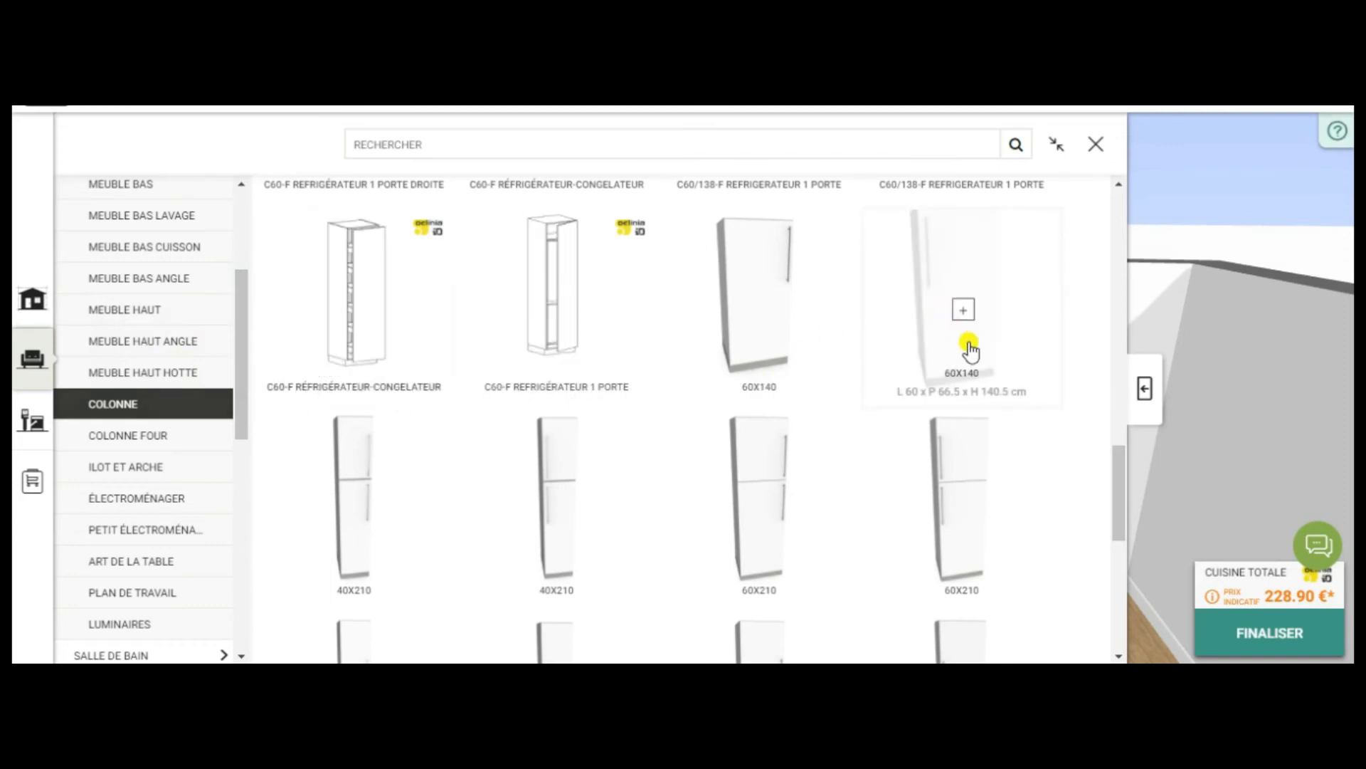
pyautogui.click(965, 514)
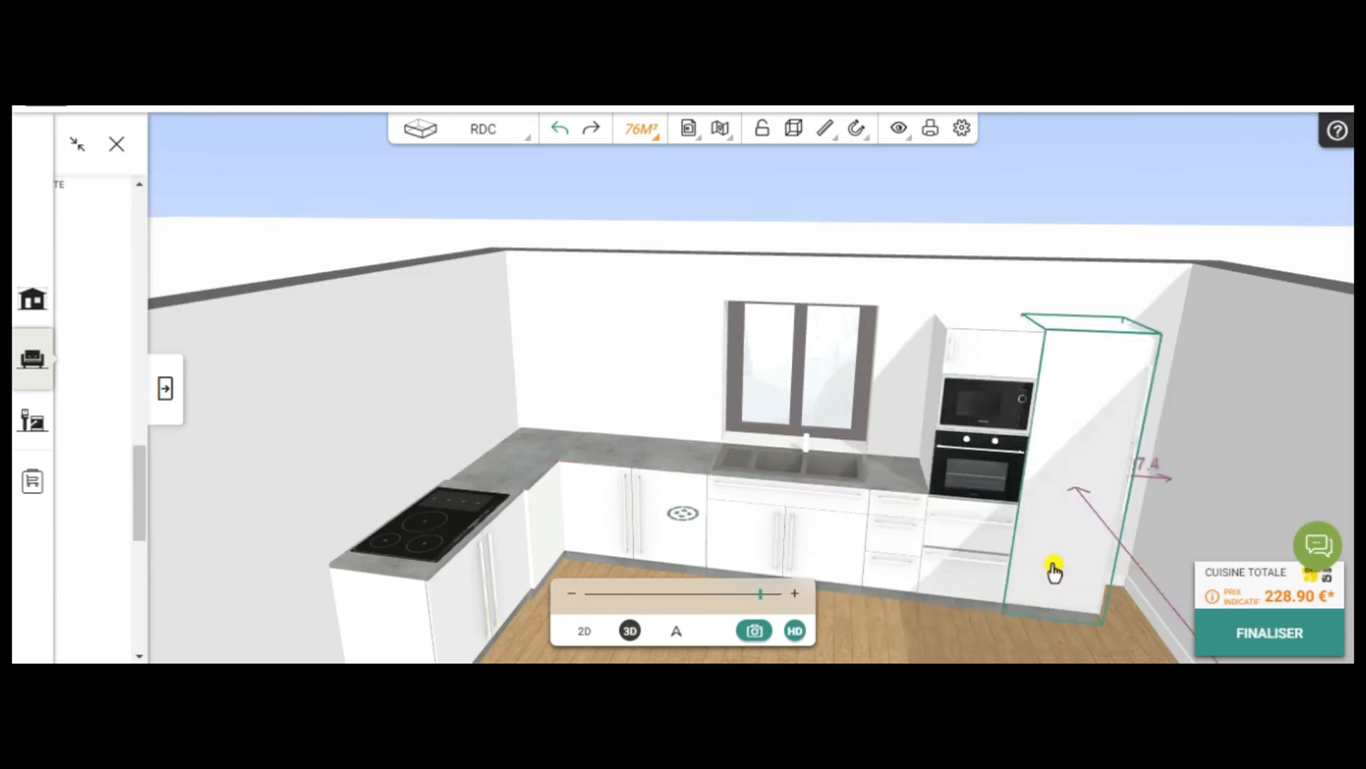
pyautogui.click(1054, 609)
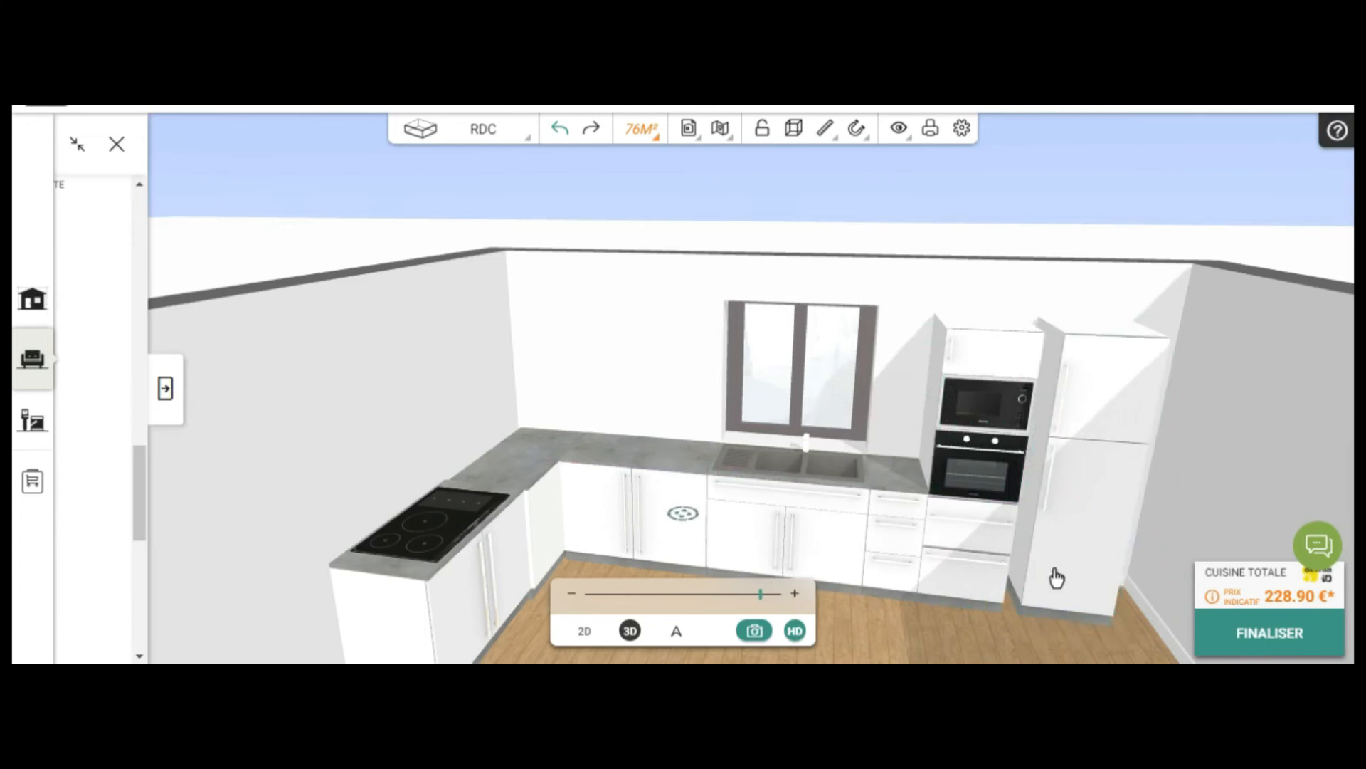
pyautogui.click(1052, 569)
pyautogui.moveTo(1046, 564); pyautogui.dragTo(1014, 535)
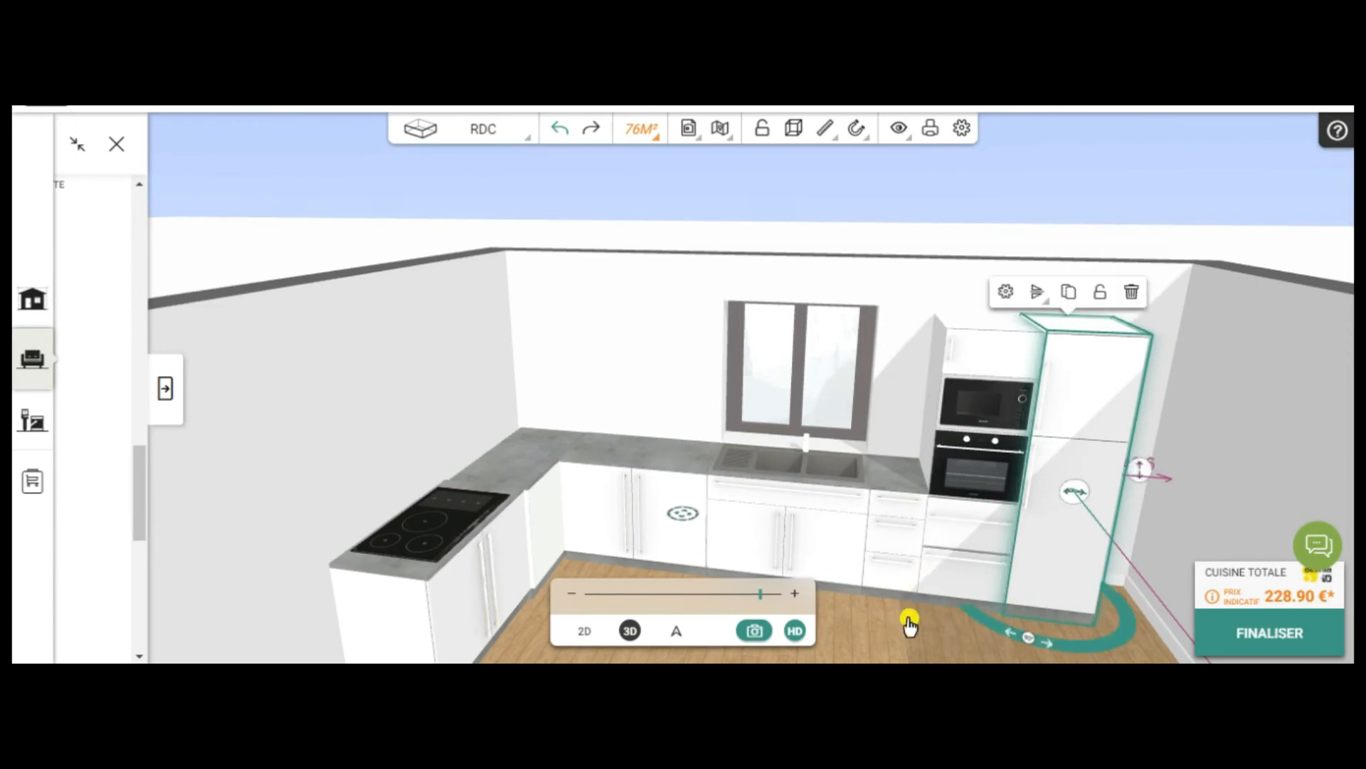
# - Switch from the 3D view to the 2D plan and select the hob cabinet beside the corner cabinet
pyautogui.moveTo(938, 629); pyautogui.dragTo(968, 599)
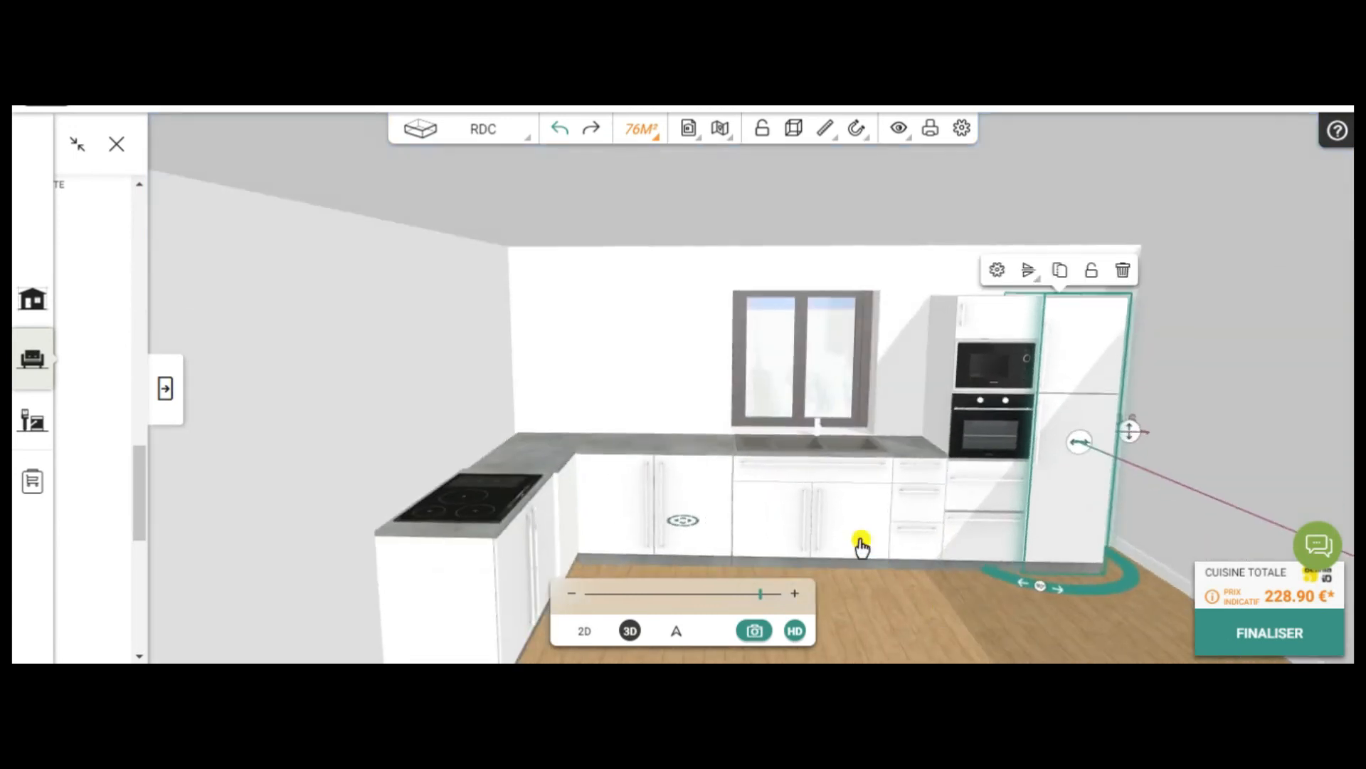
pyautogui.click(787, 540)
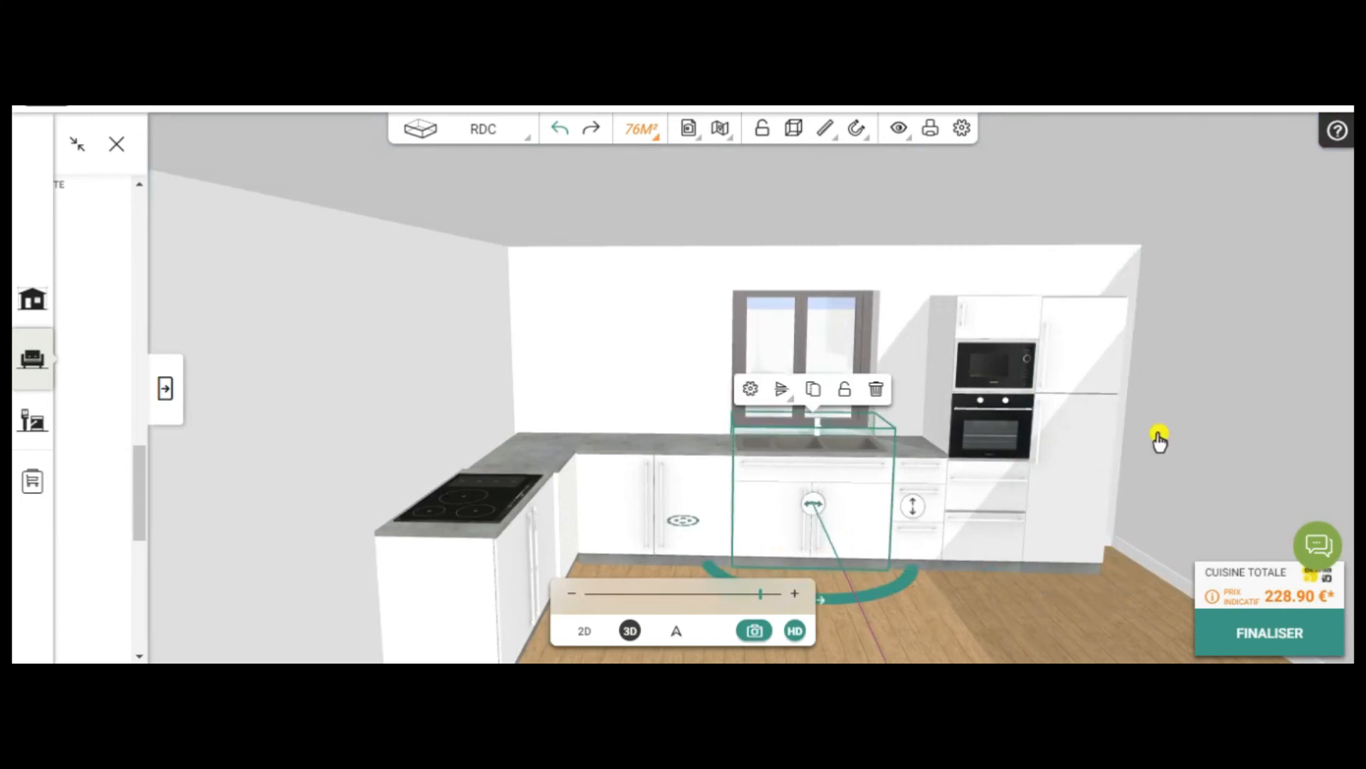
pyautogui.click(609, 630)
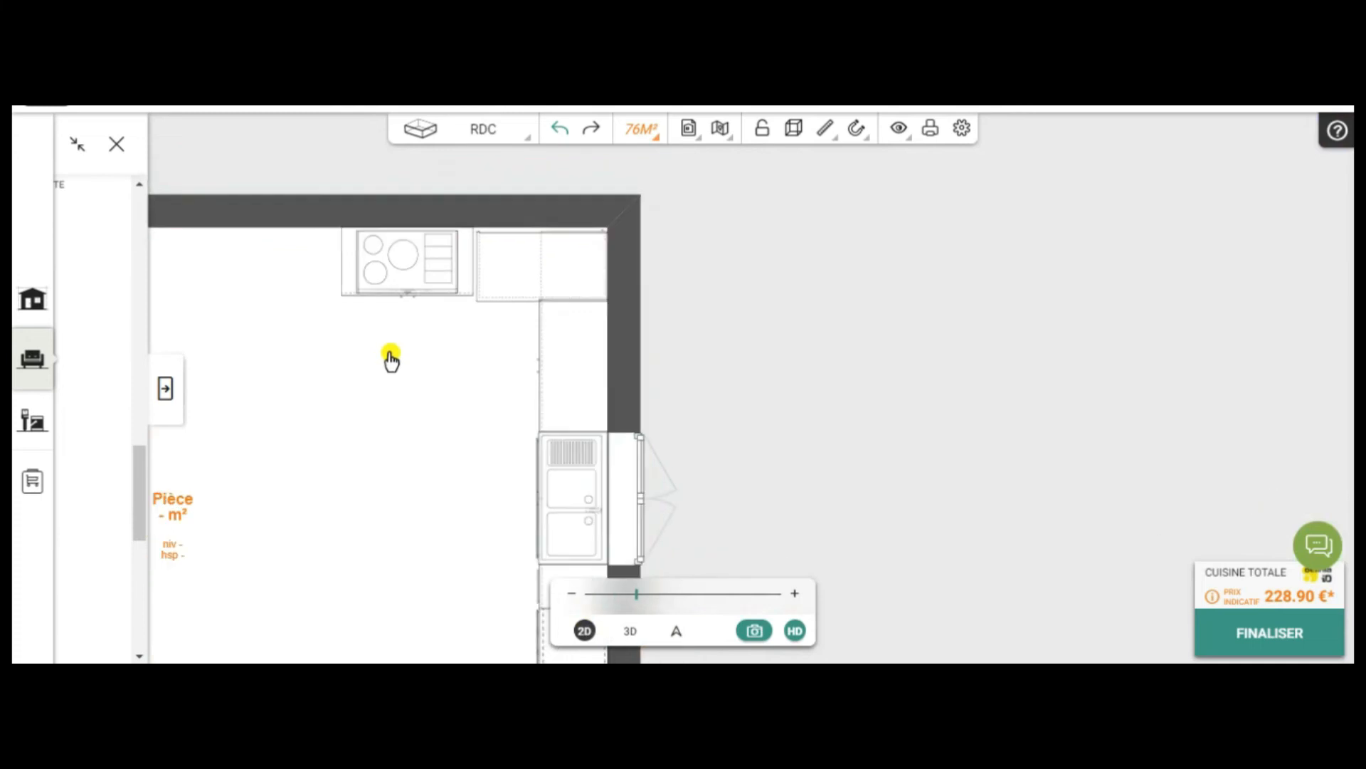
pyautogui.scroll(-1, 391, 359)
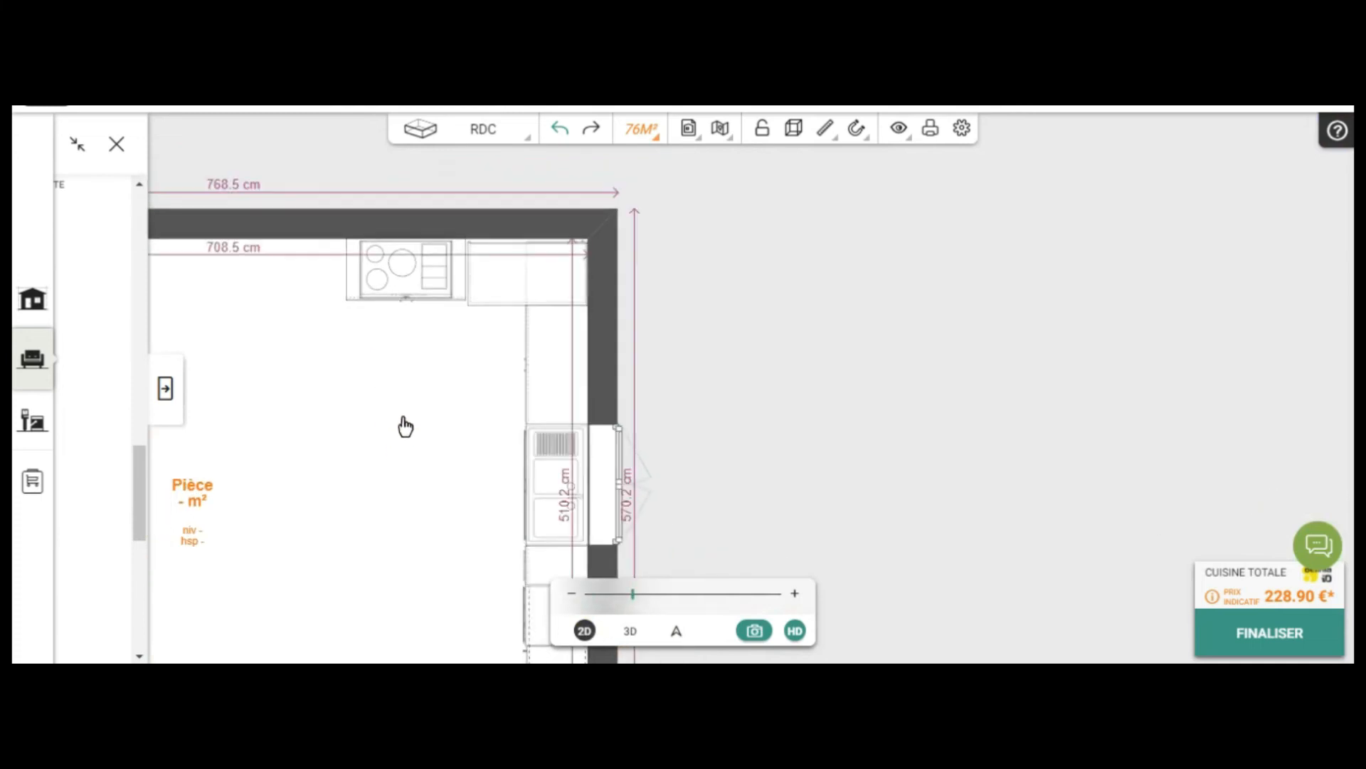
pyautogui.click(403, 419)
pyautogui.scroll(3, 452, 334)
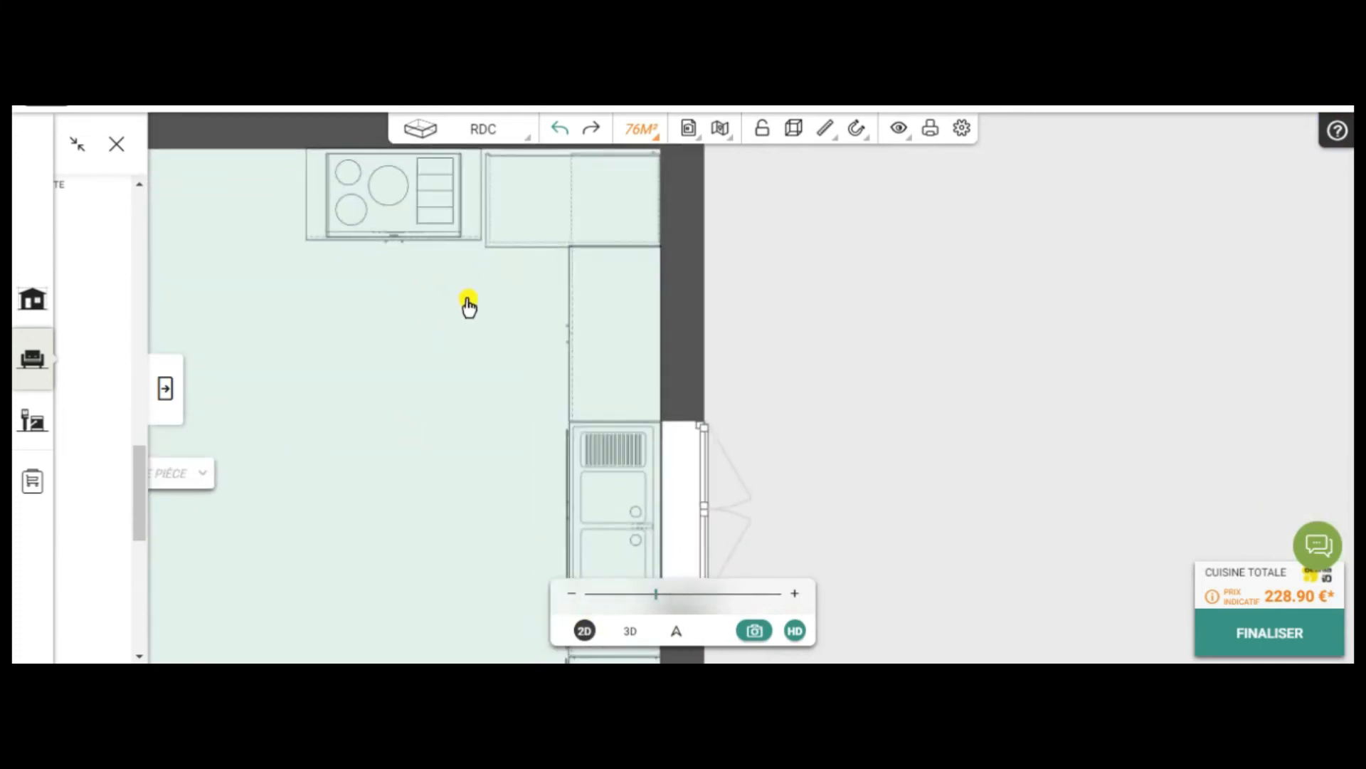
pyautogui.click(544, 204)
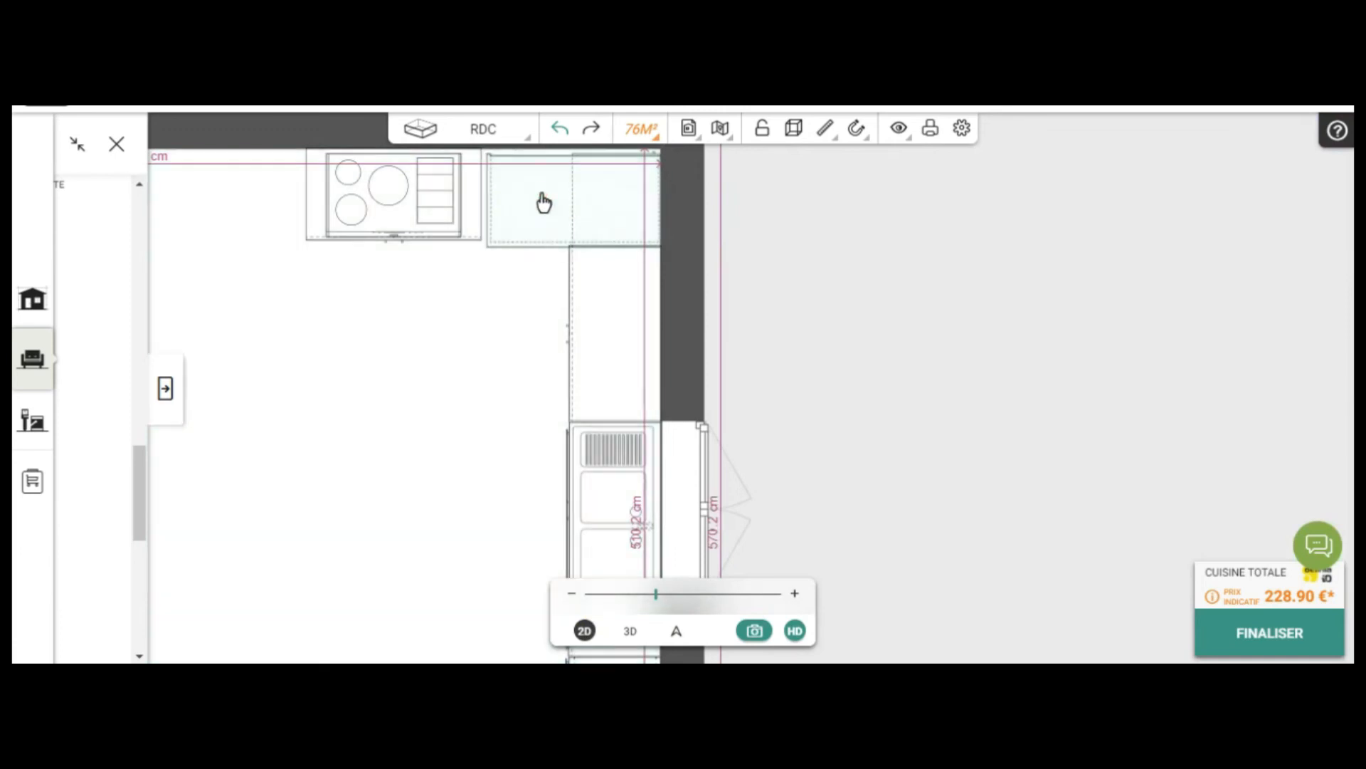
pyautogui.click(387, 213)
pyautogui.click(387, 216)
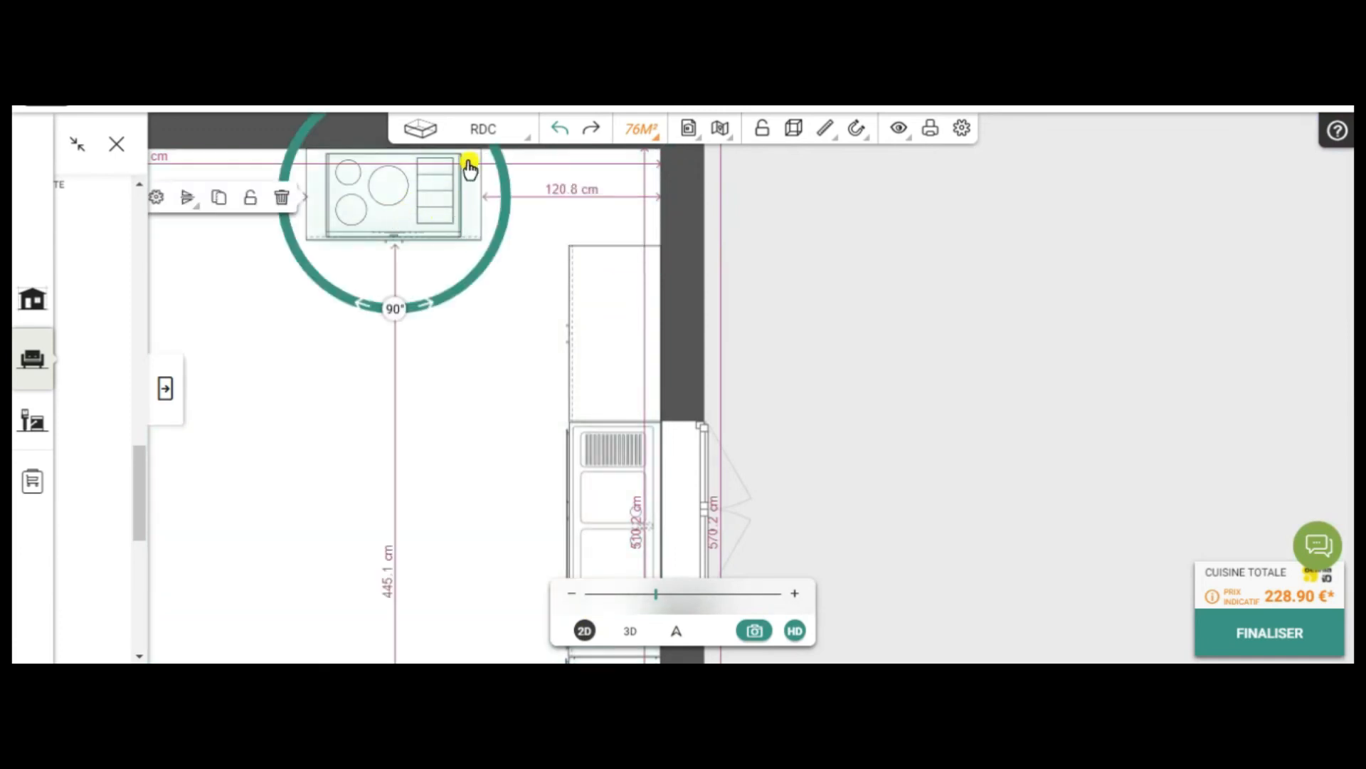
# - Close the catalogue and shift the hob cabinet slightly off the wall so its front lines up with the corner cabinet
pyautogui.click(561, 130)
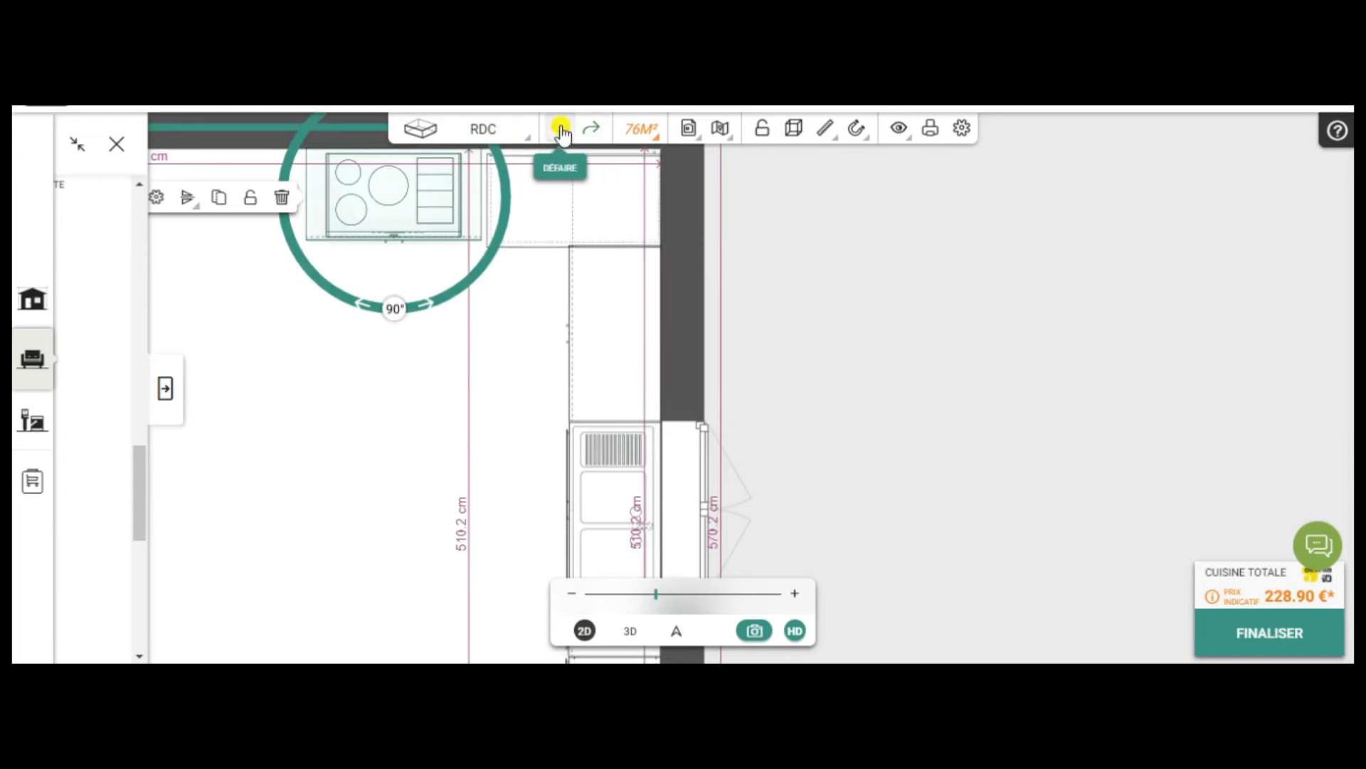
pyautogui.click(400, 208)
pyautogui.click(413, 208)
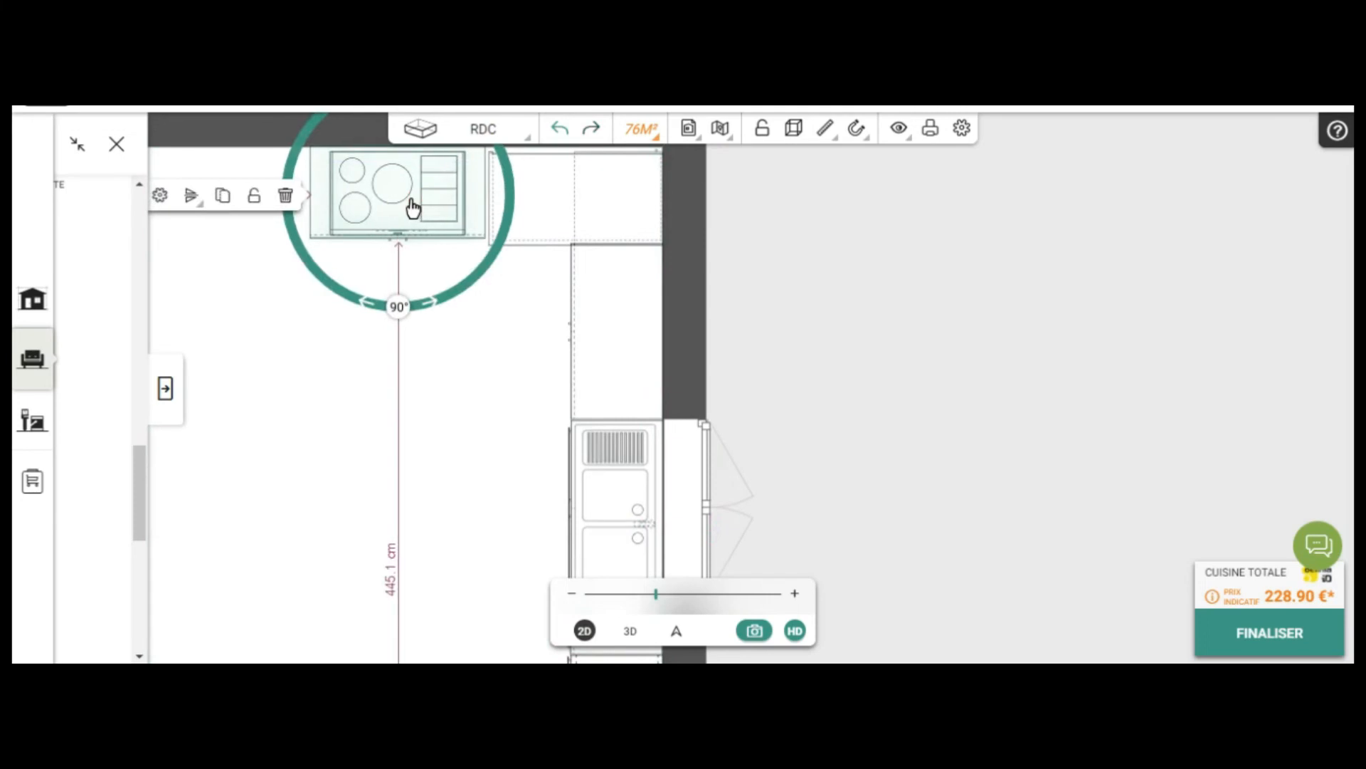
pyautogui.moveTo(413, 208); pyautogui.dragTo(431, 203)
pyautogui.moveTo(941, 323); pyautogui.dragTo(1135, 482)
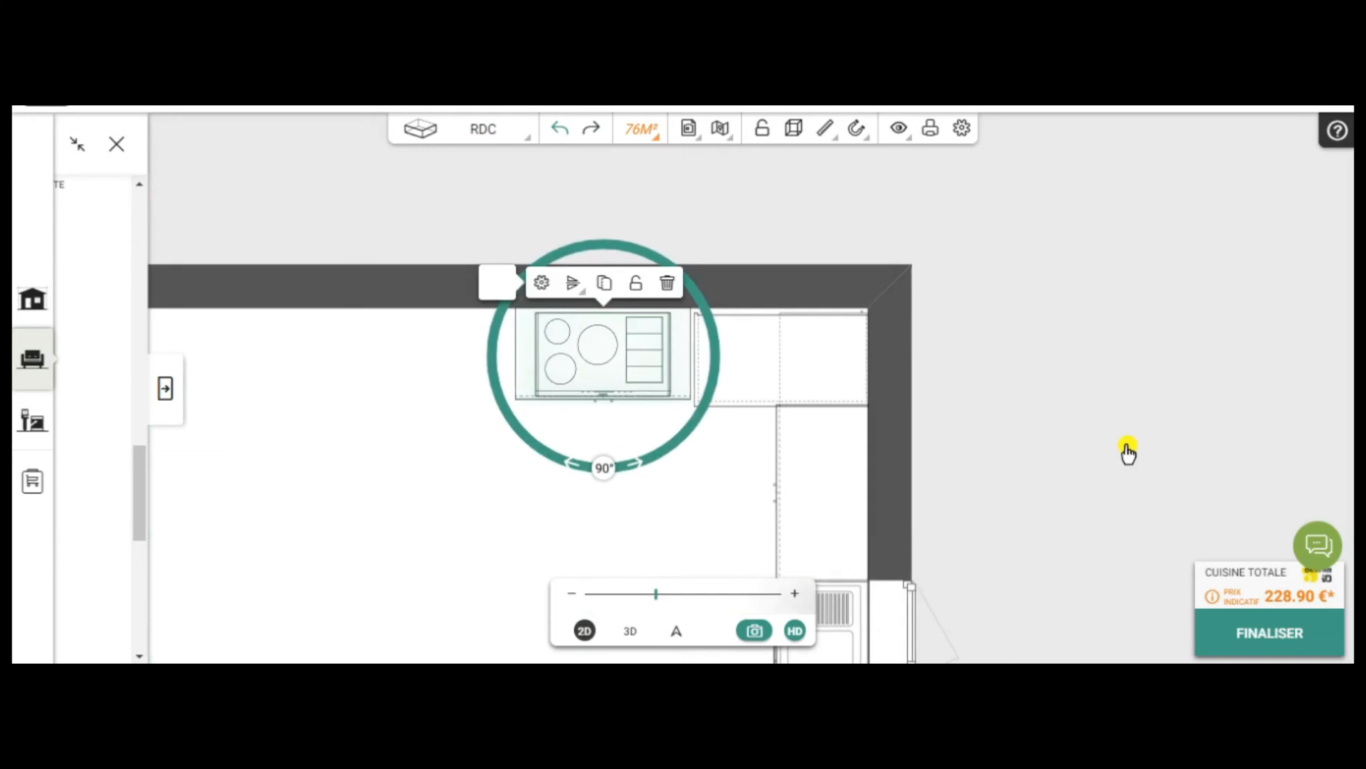
pyautogui.scroll(3, 567, 358)
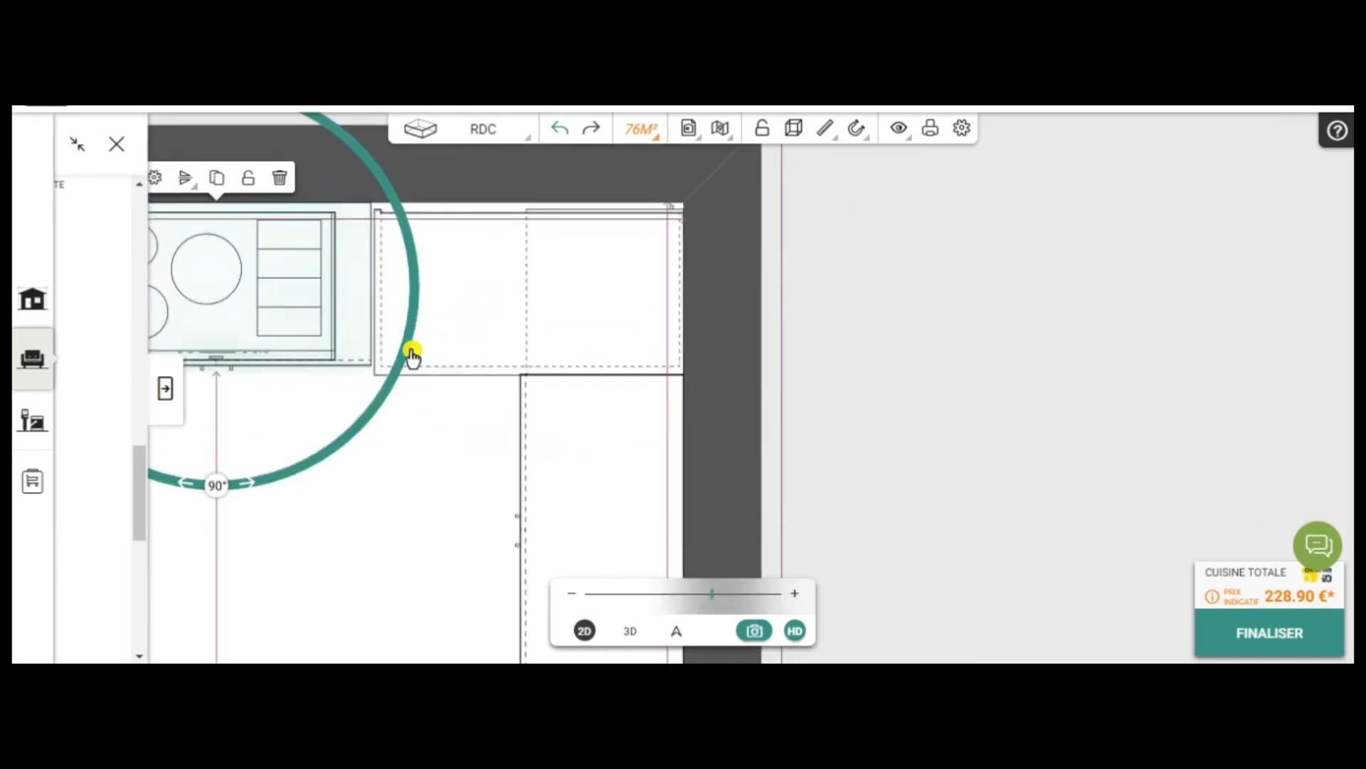
pyautogui.click(116, 146)
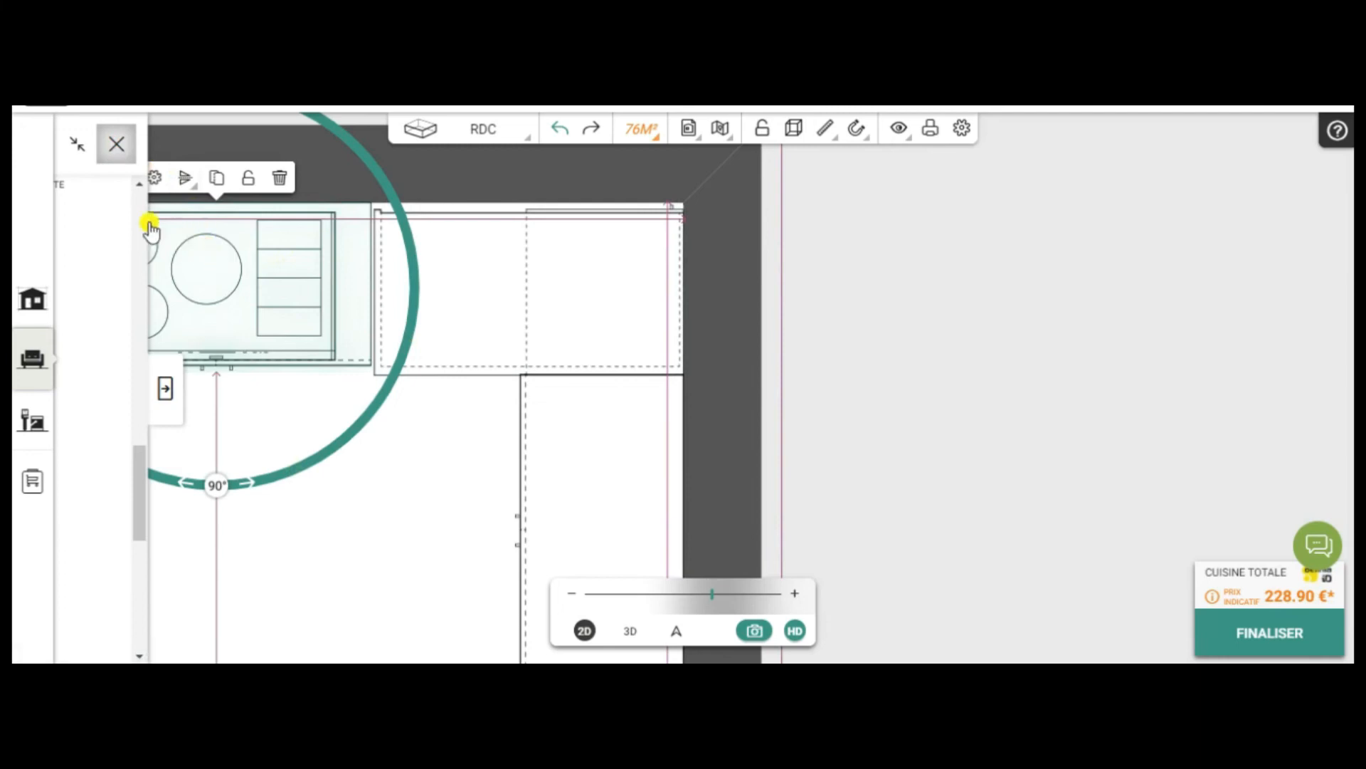
pyautogui.click(242, 290)
pyautogui.click(329, 360)
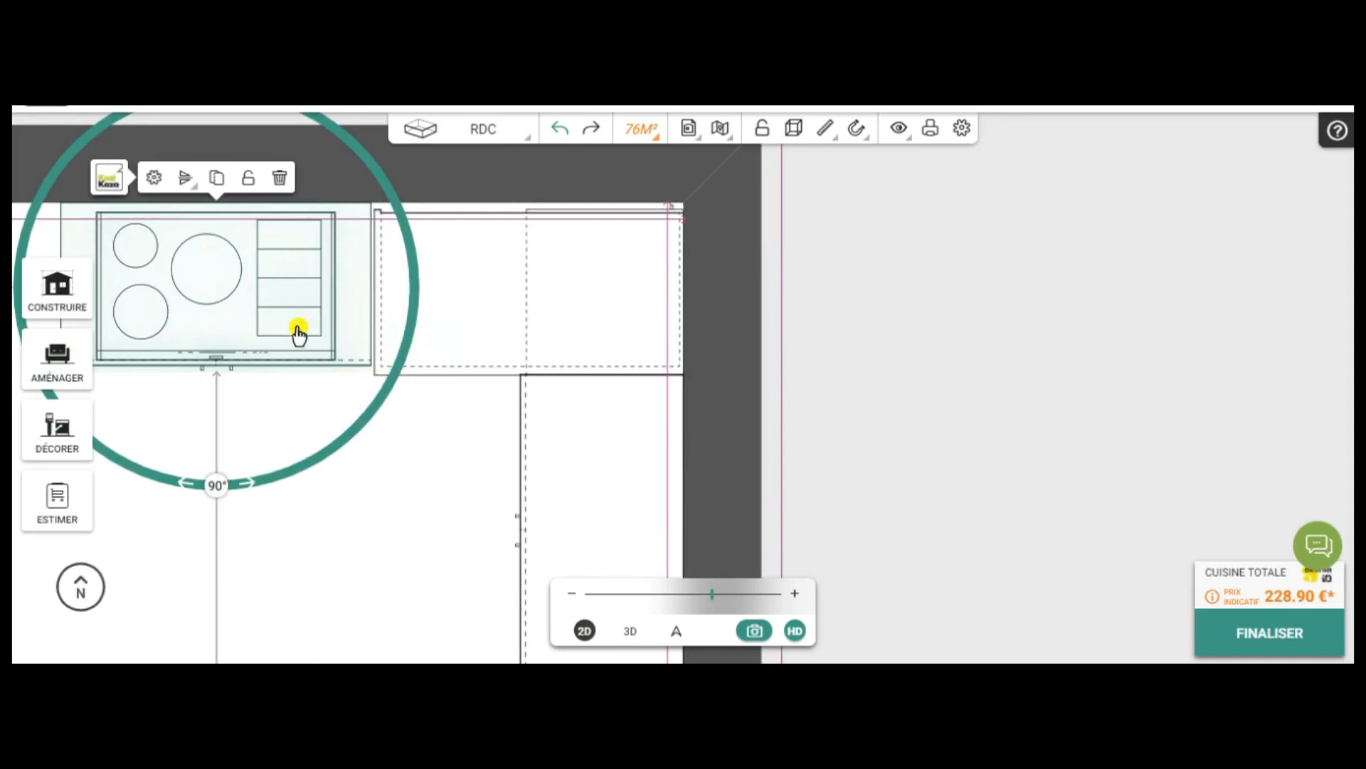
pyautogui.moveTo(274, 326); pyautogui.dragTo(276, 335)
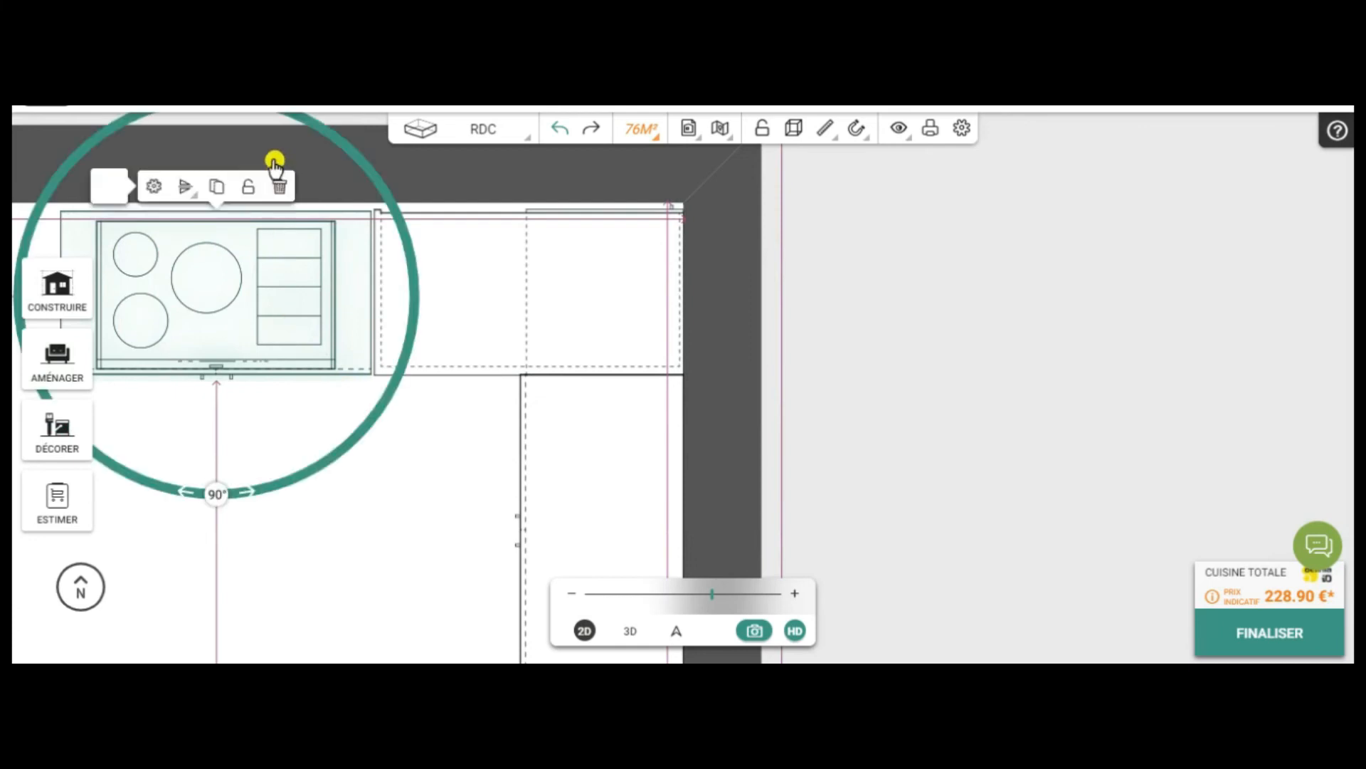
pyautogui.click(274, 168)
pyautogui.moveTo(277, 176); pyautogui.dragTo(279, 184)
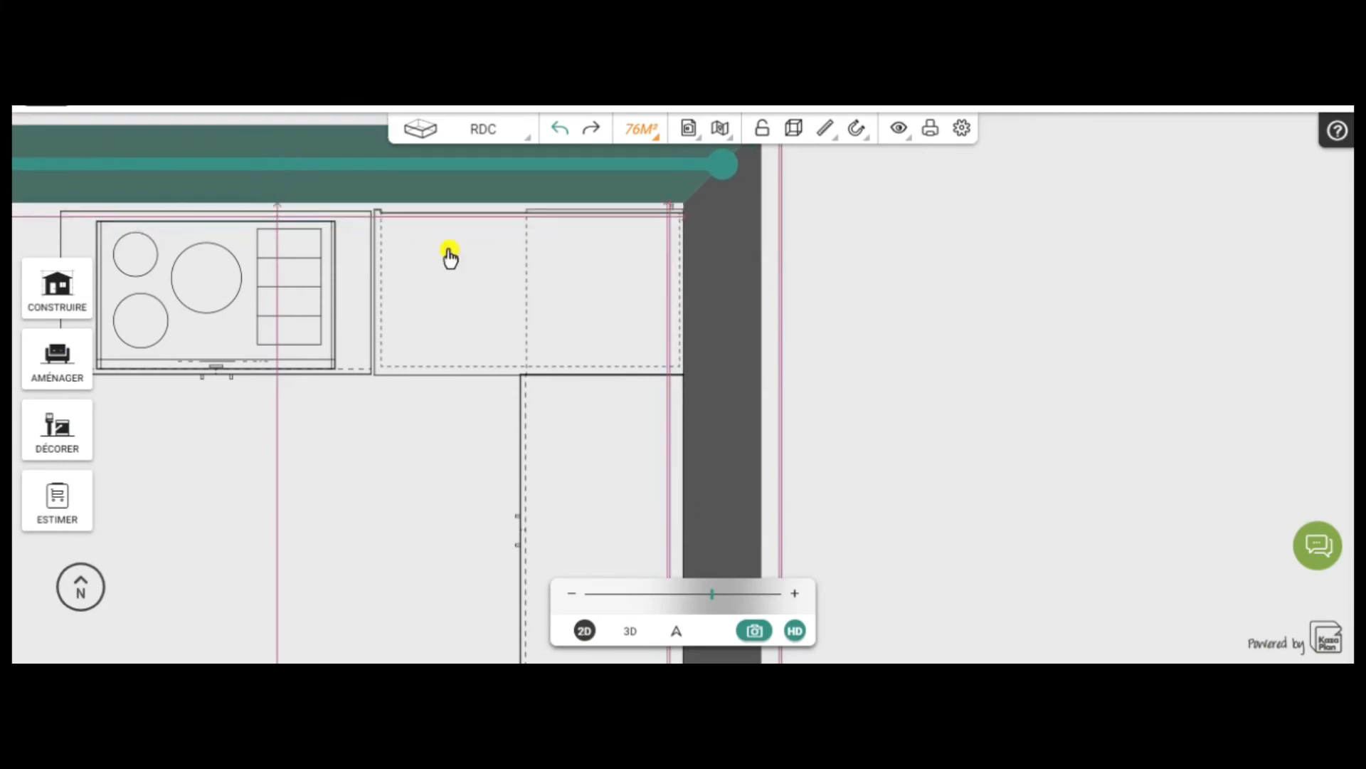
# - Turn the corner cabinet around so its door faces the room and fit it flush against the wall in the corner
pyautogui.moveTo(1025, 352); pyautogui.dragTo(1064, 366)
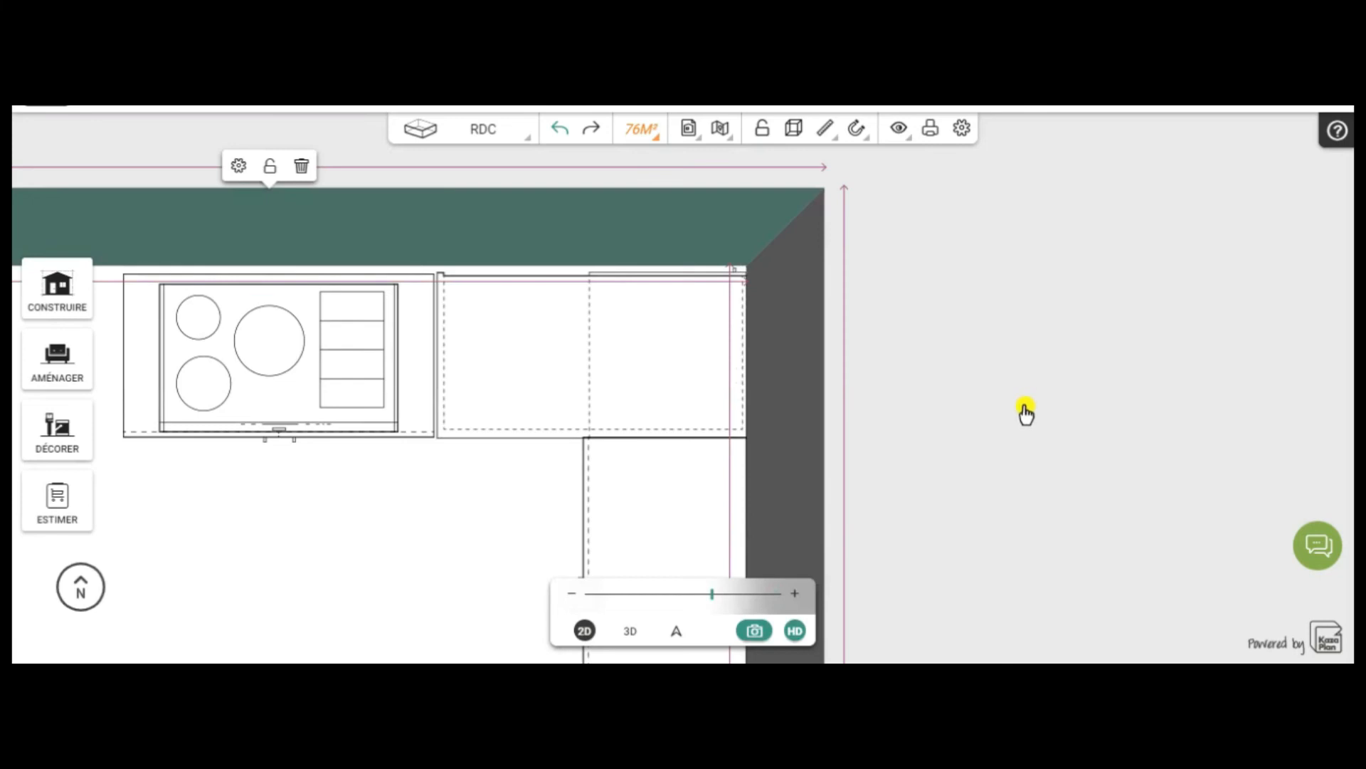
pyautogui.scroll(3, 1025, 412)
pyautogui.moveTo(869, 314); pyautogui.dragTo(1131, 387)
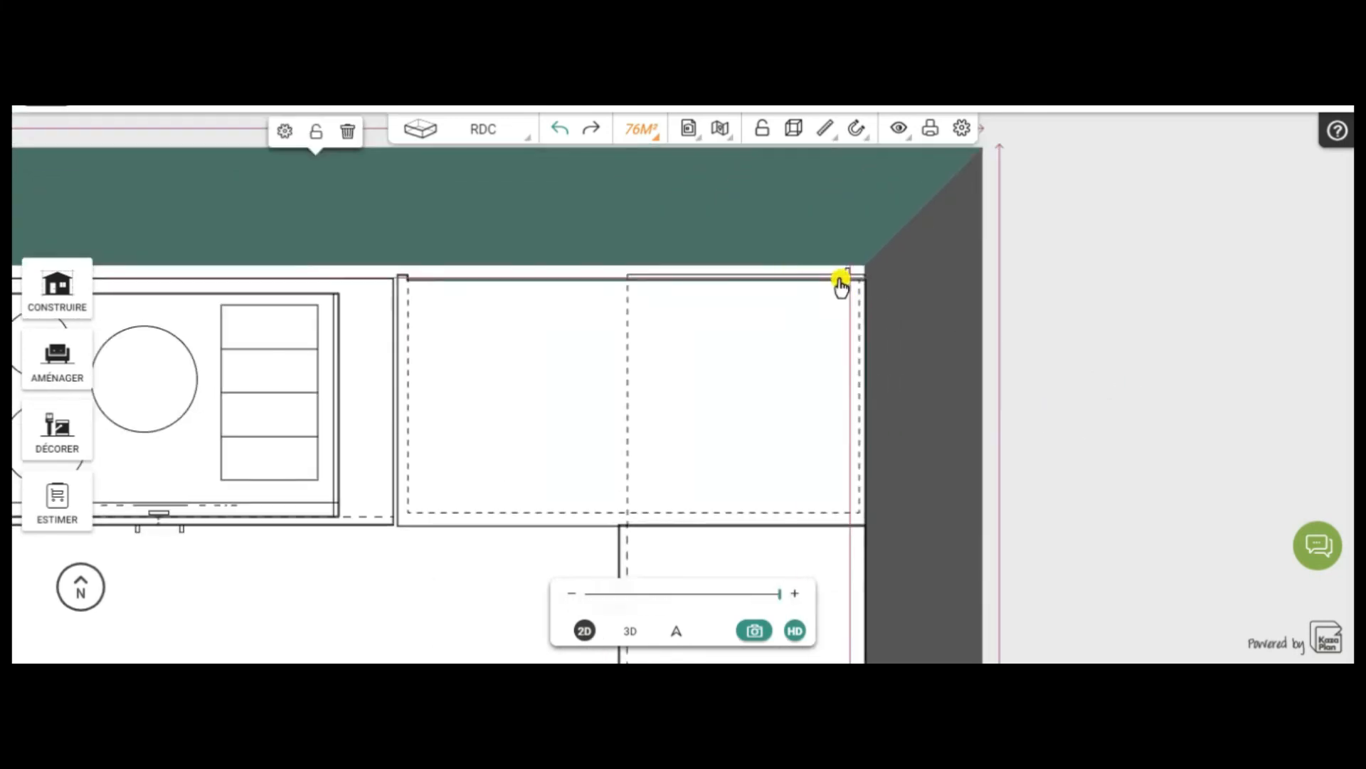
pyautogui.click(703, 383)
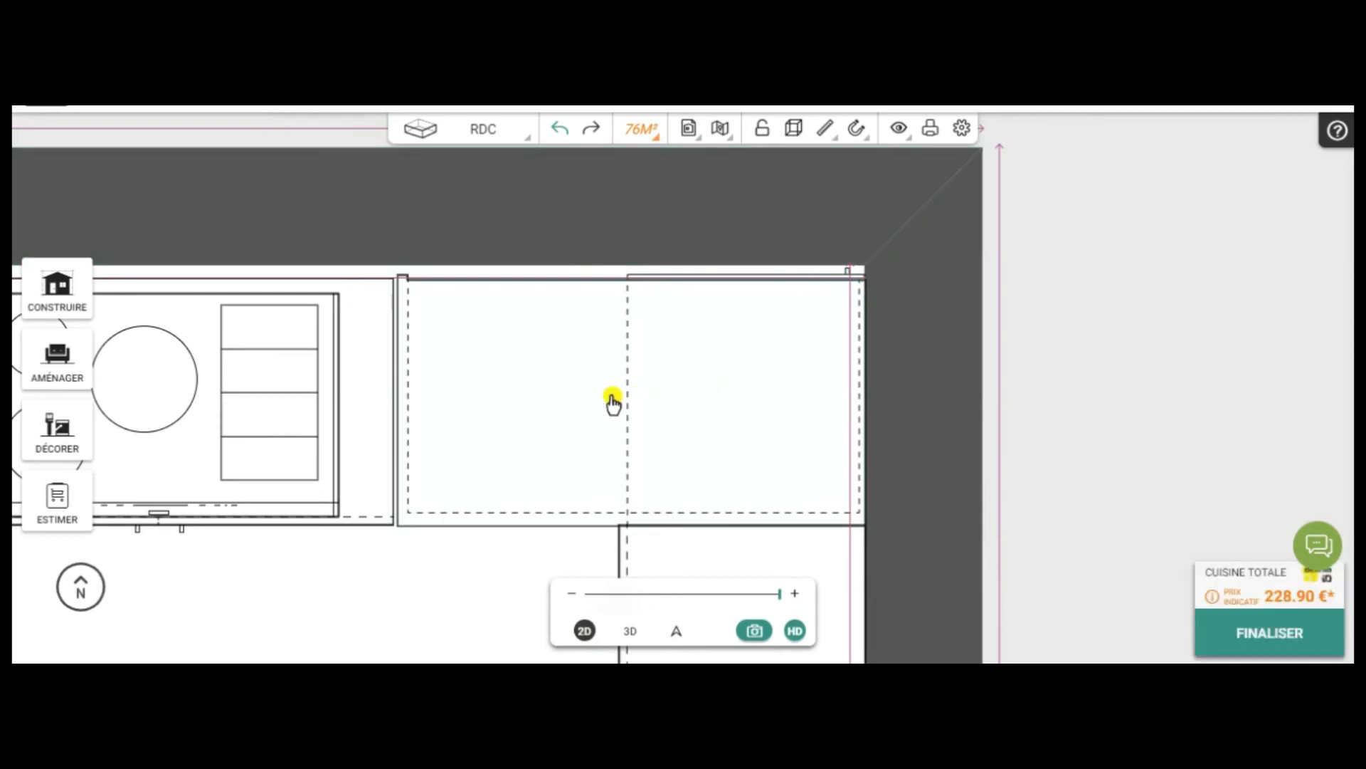
pyautogui.click(607, 403)
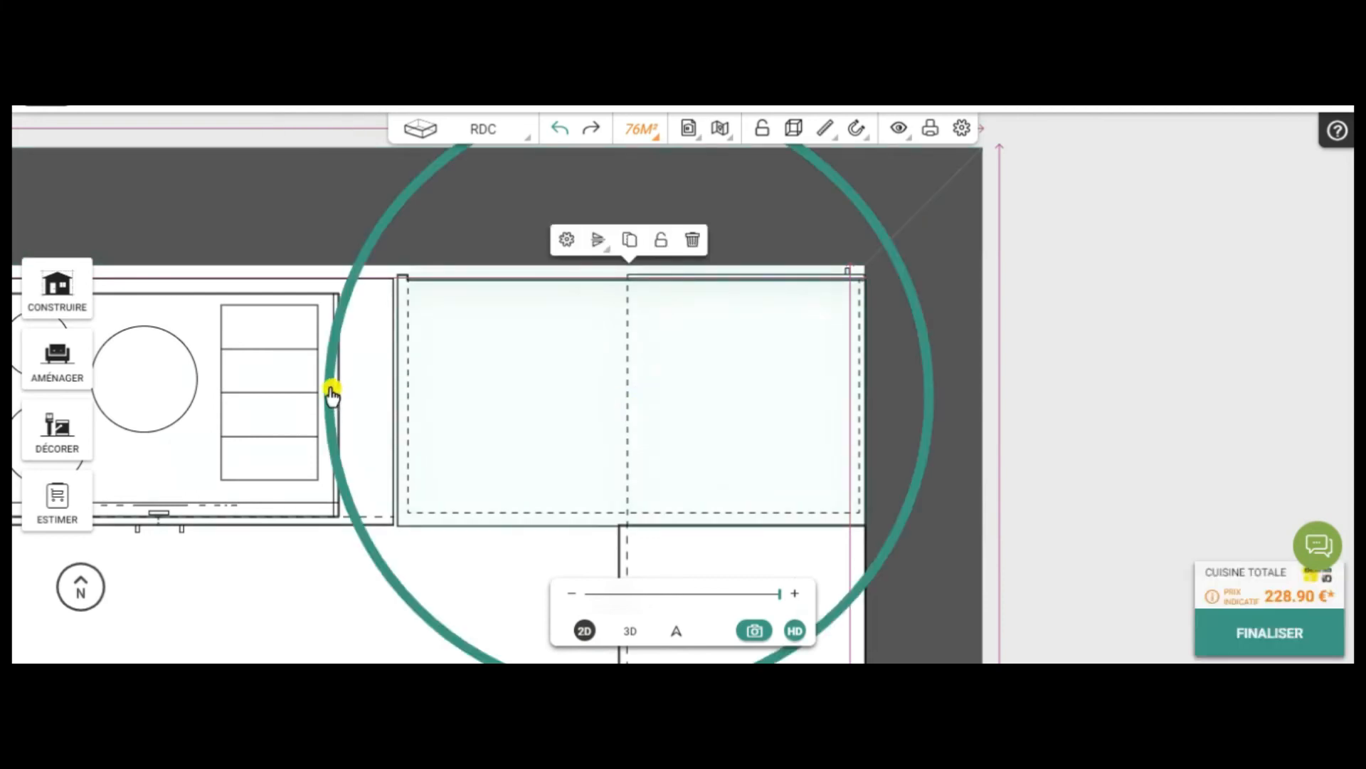
pyautogui.moveTo(354, 467); pyautogui.dragTo(826, 434)
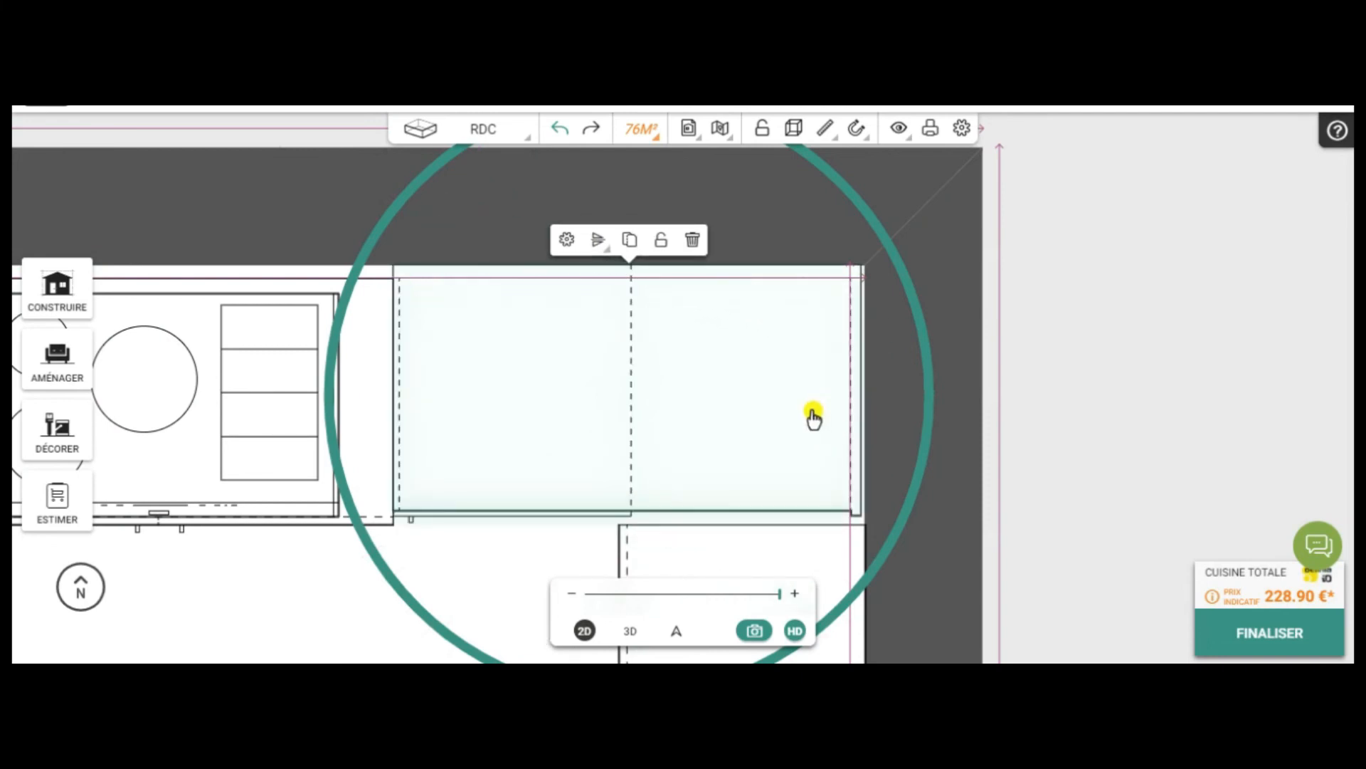
pyautogui.click(815, 422)
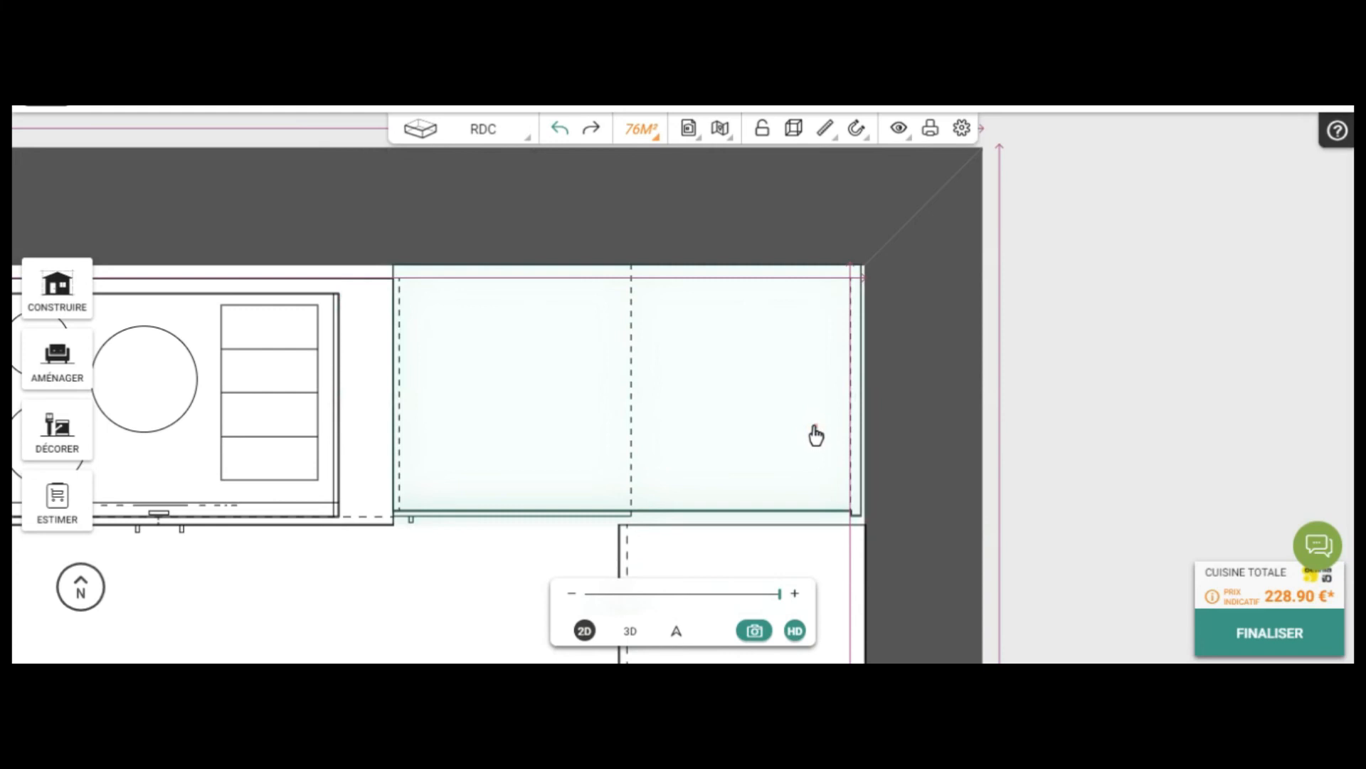
pyautogui.click(788, 414)
pyautogui.click(788, 420)
pyautogui.click(684, 397)
pyautogui.click(657, 377)
pyautogui.click(655, 415)
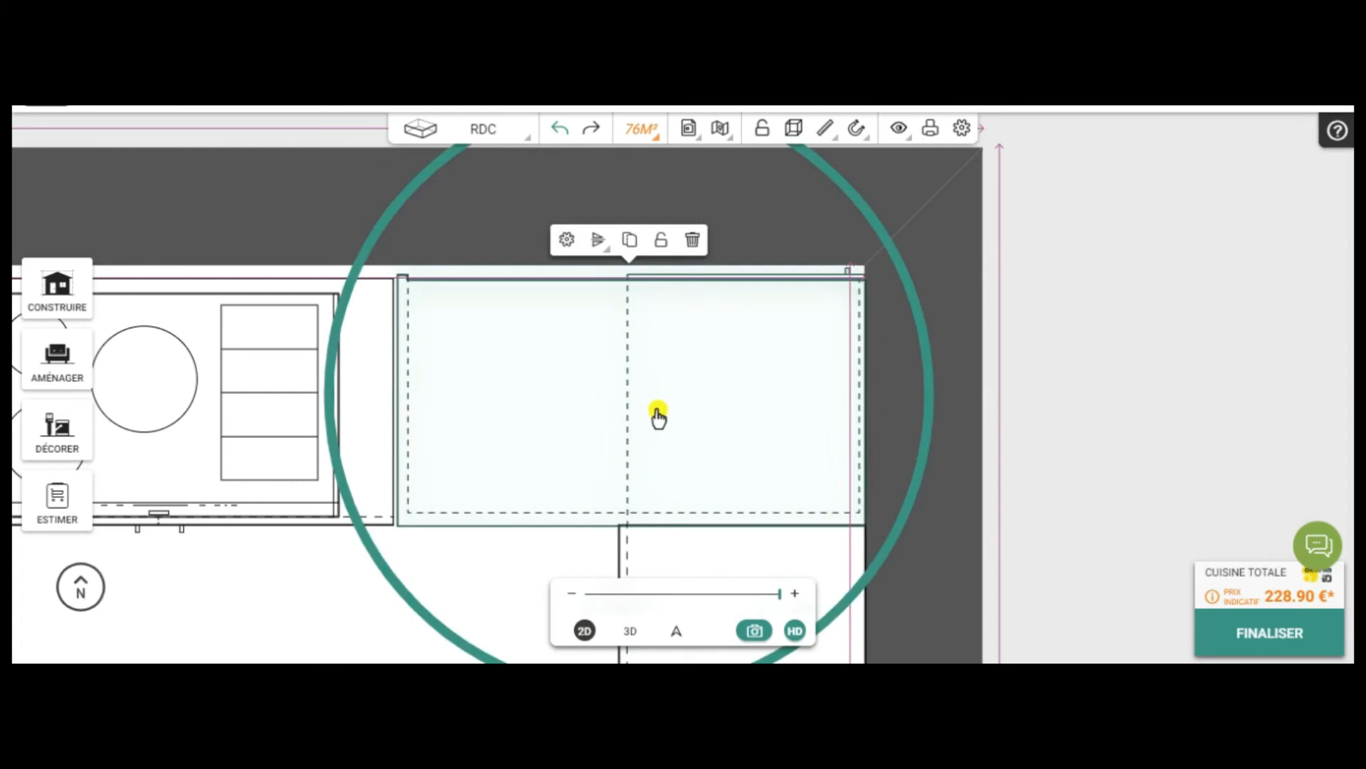
pyautogui.click(656, 403)
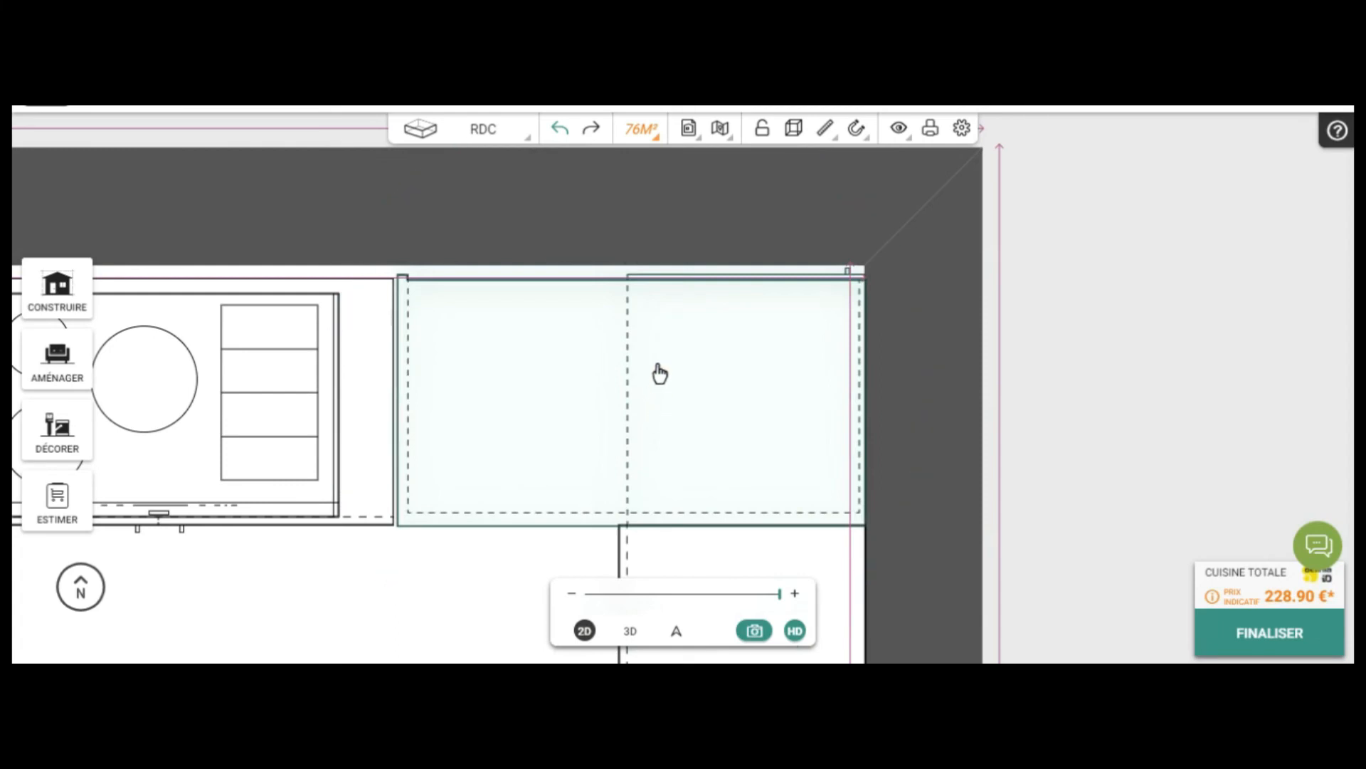
pyautogui.moveTo(659, 373); pyautogui.dragTo(666, 345)
pyautogui.click(666, 344)
pyautogui.moveTo(1147, 525); pyautogui.dragTo(1117, 403)
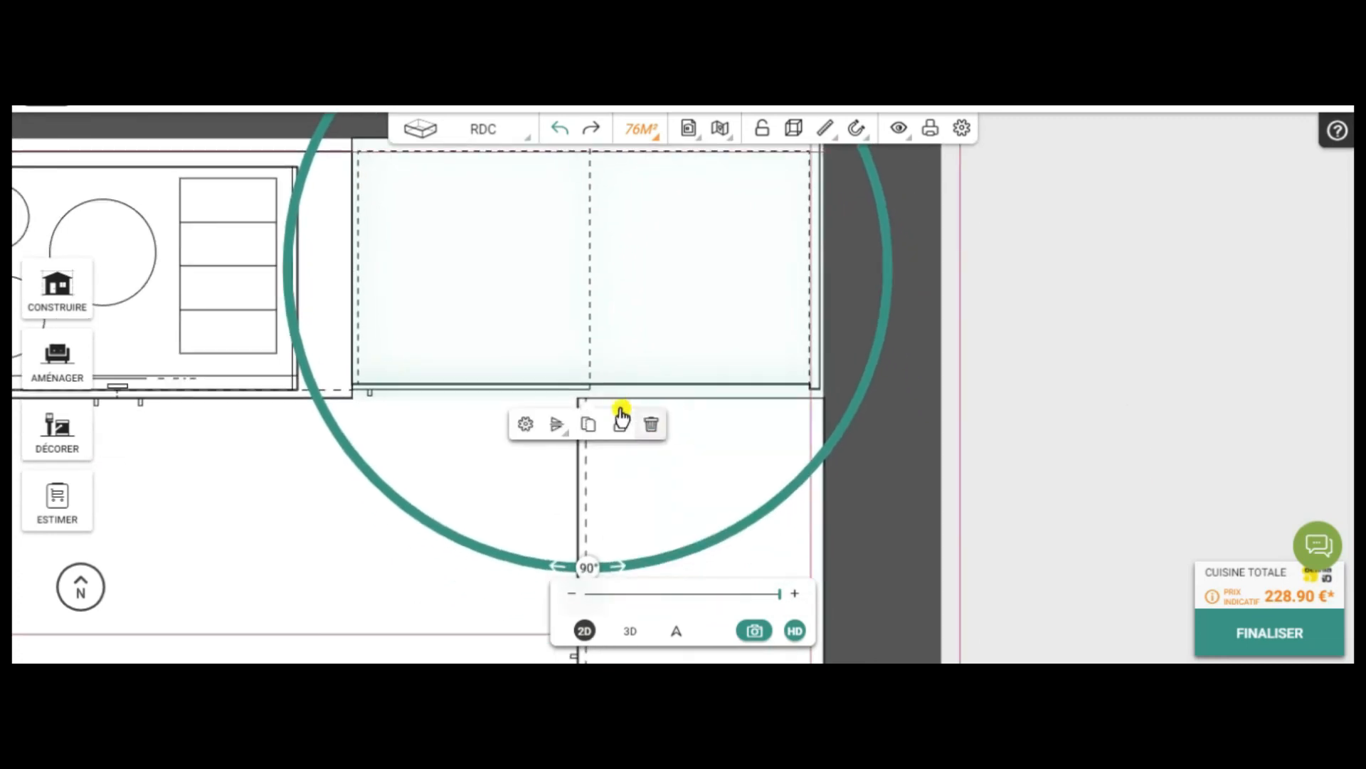
# - Move the hob cabinet along the wall away from the corner cabinet, leaving a gap of about 32 cm
pyautogui.click(713, 424)
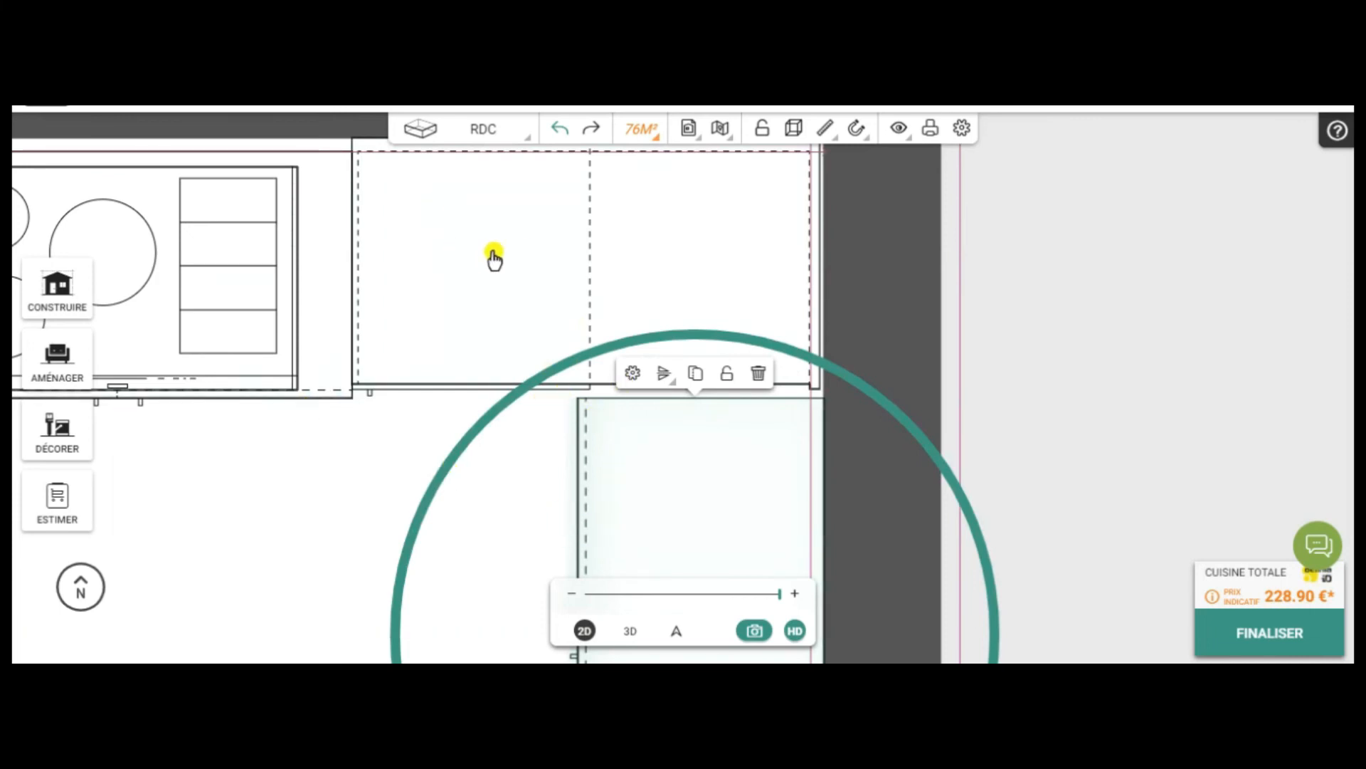
pyautogui.moveTo(1039, 342); pyautogui.dragTo(1339, 365)
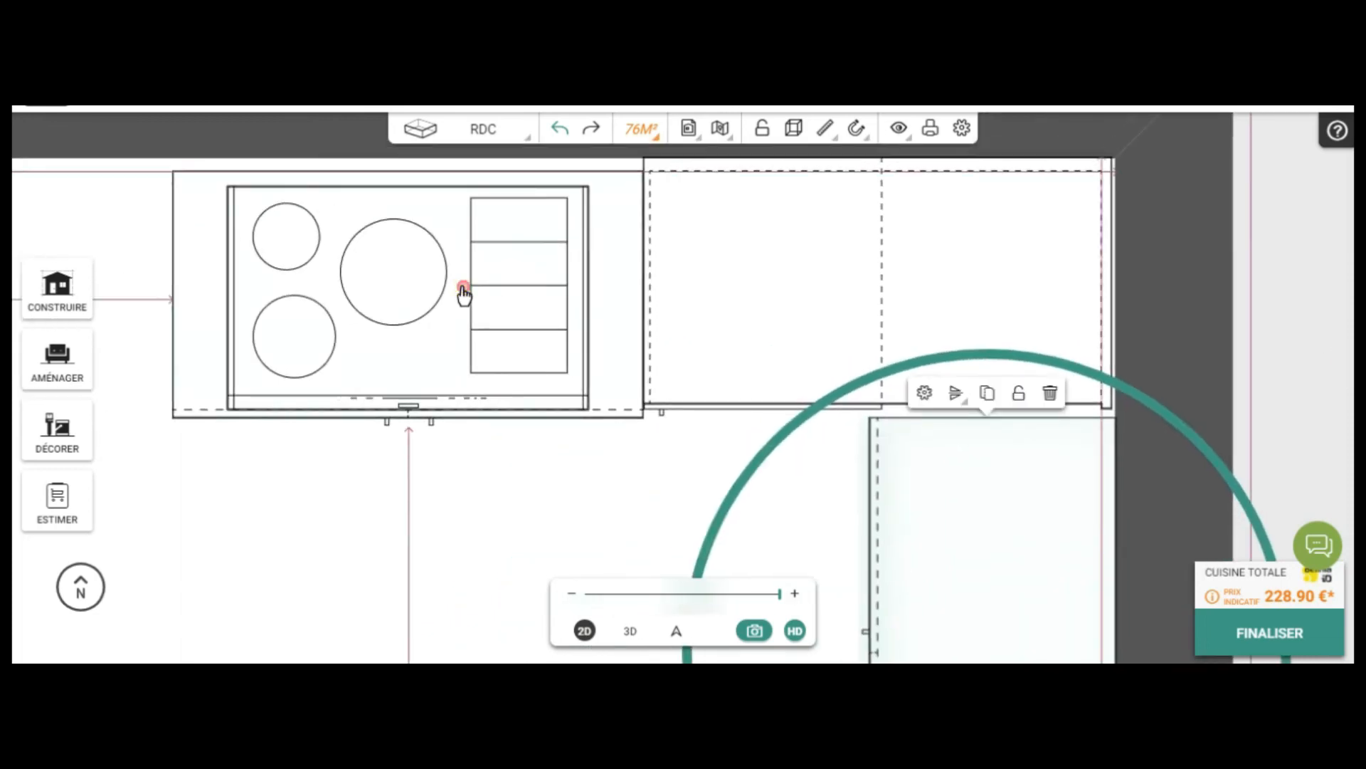
pyautogui.click(430, 305)
pyautogui.moveTo(430, 305); pyautogui.dragTo(307, 302)
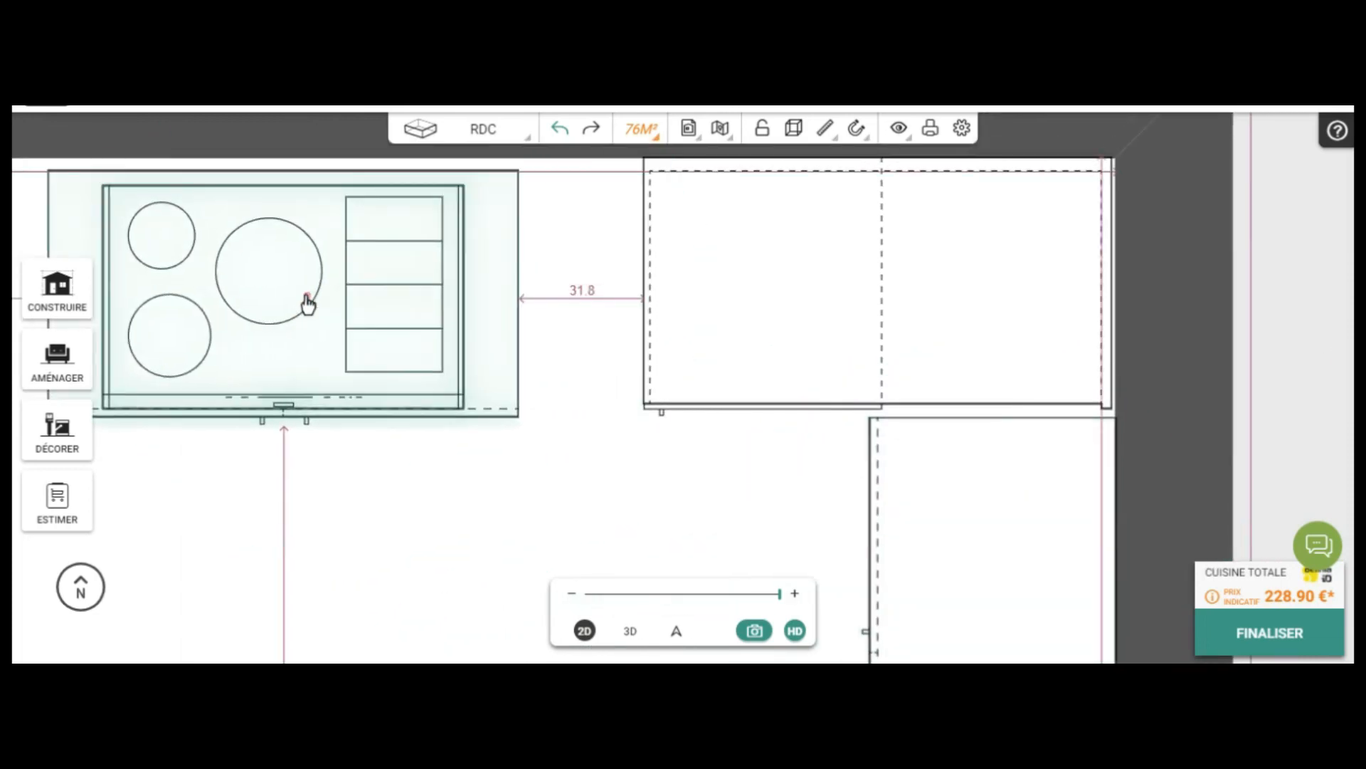
# - Open the corner cabinet's dimension settings, set its width to 122 cm and adjust its position against the side wall
pyautogui.click(774, 290)
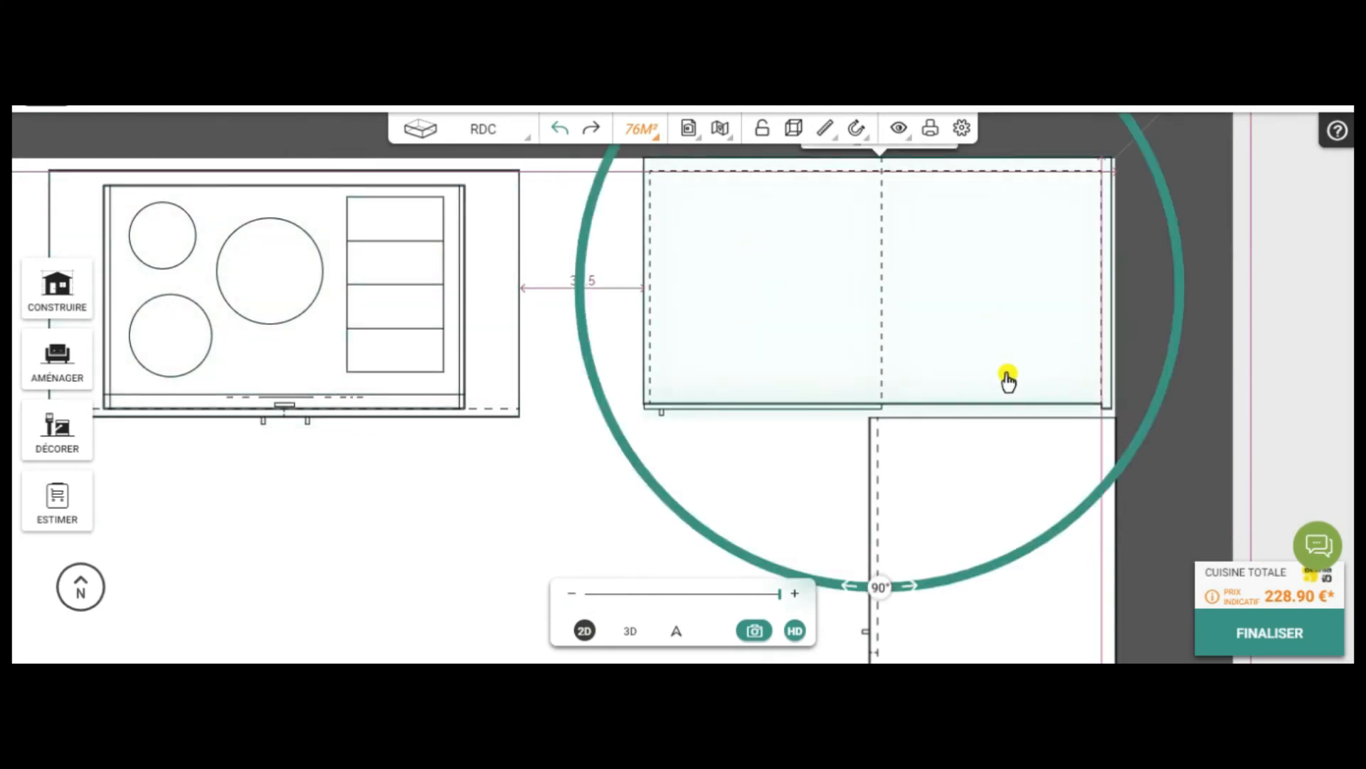
pyautogui.click(961, 393)
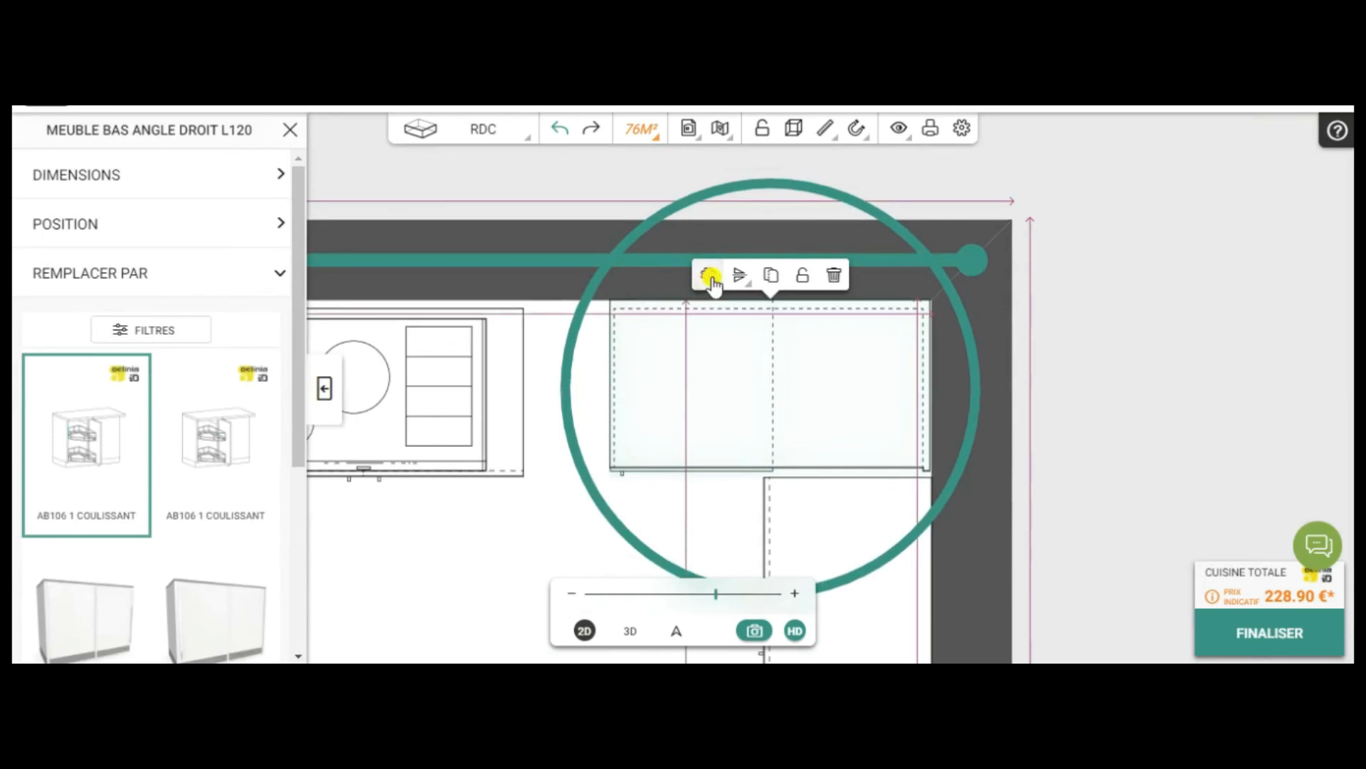
pyautogui.scroll(3, 710, 281)
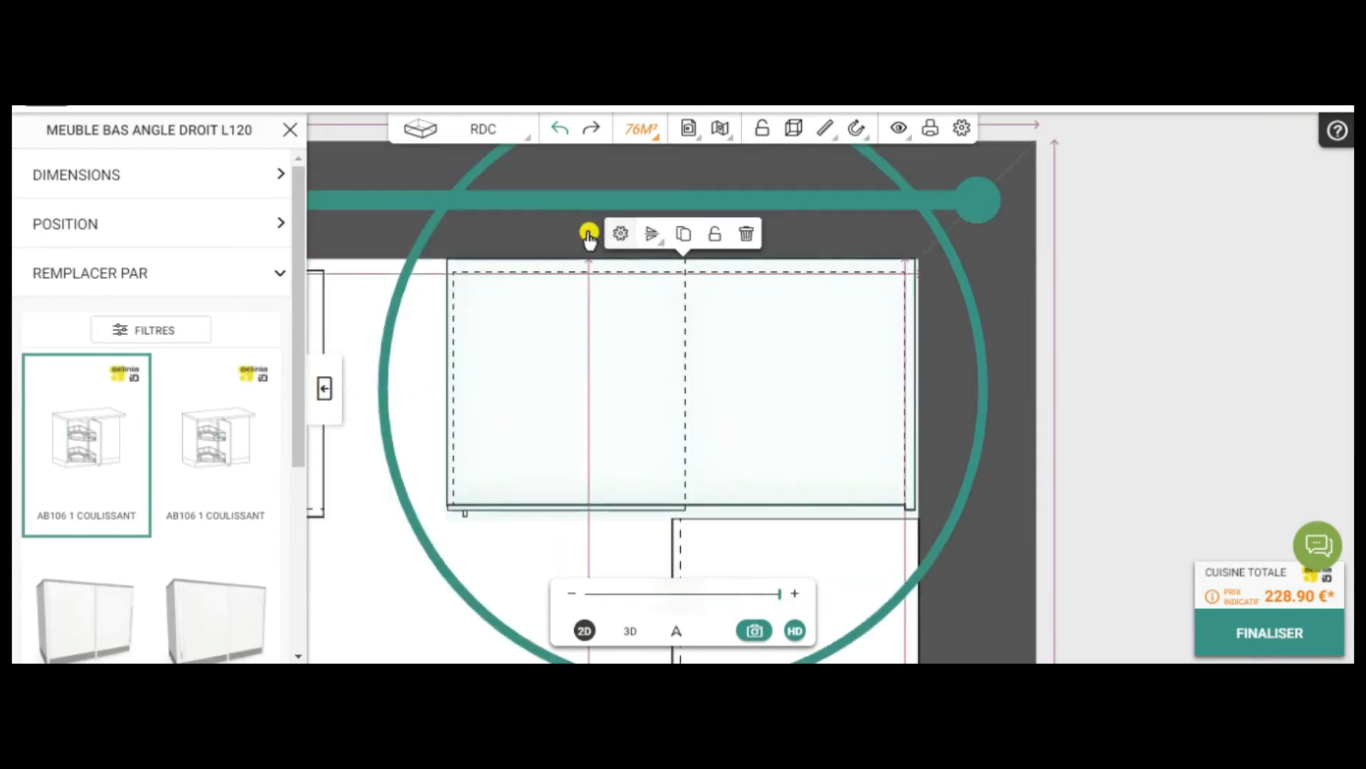
pyautogui.click(80, 176)
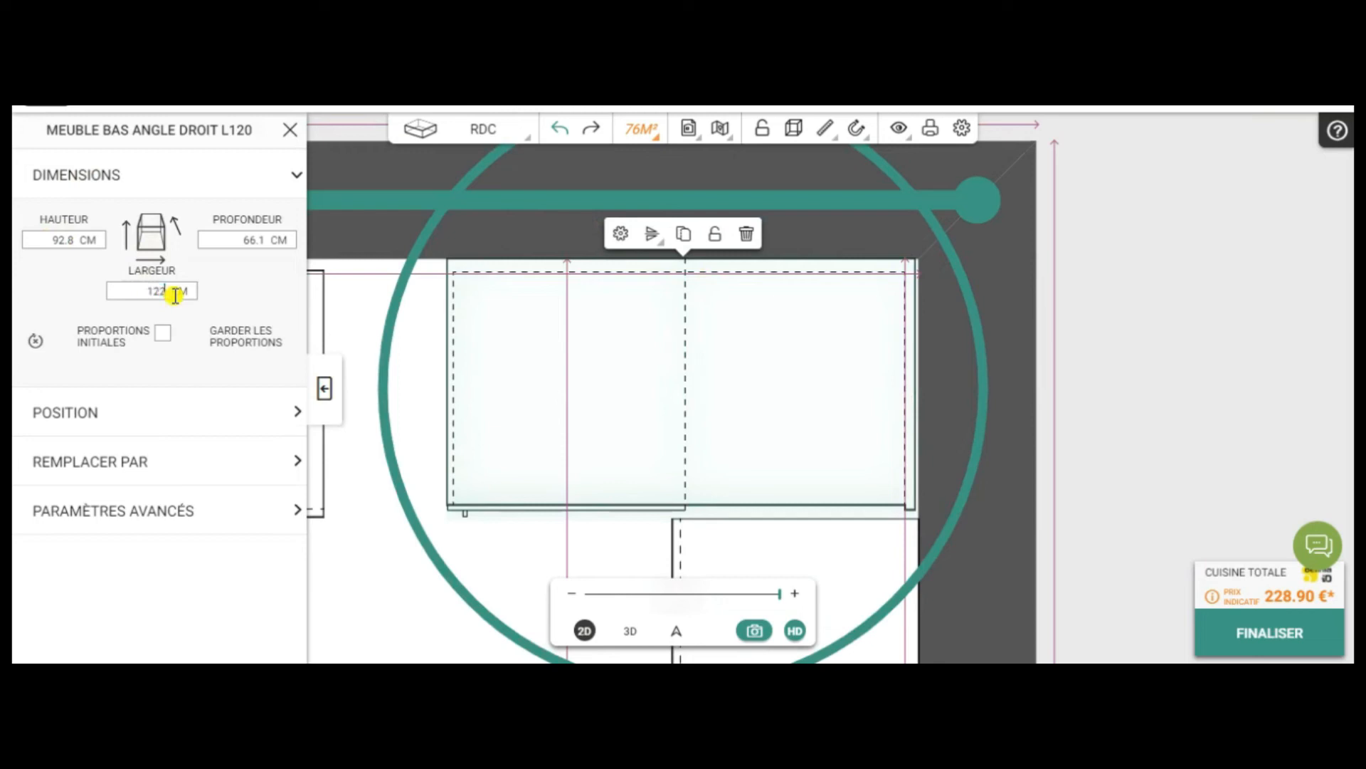
pyautogui.click(325, 389)
pyautogui.click(488, 424)
pyautogui.moveTo(553, 426); pyautogui.dragTo(555, 427)
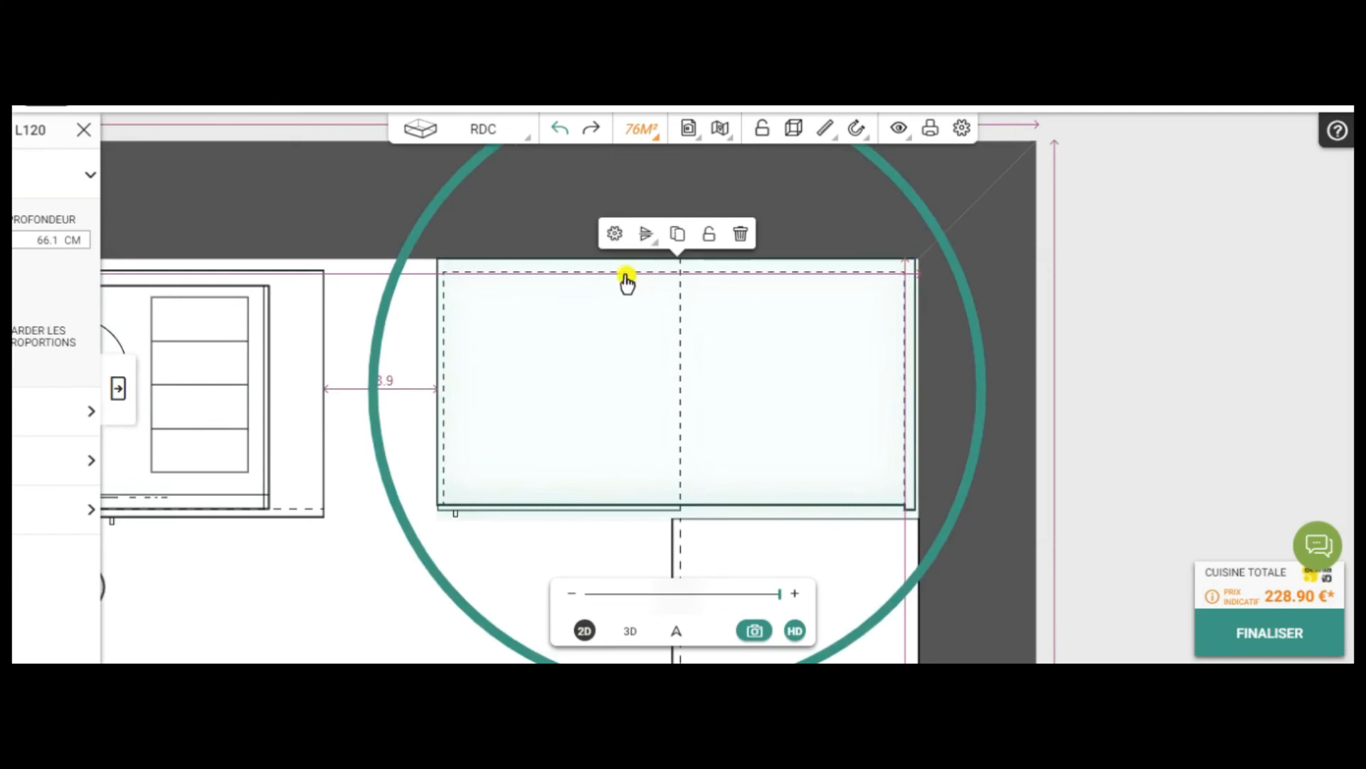
# - Set the corner cabinet's width to 125 cm
pyautogui.click(614, 235)
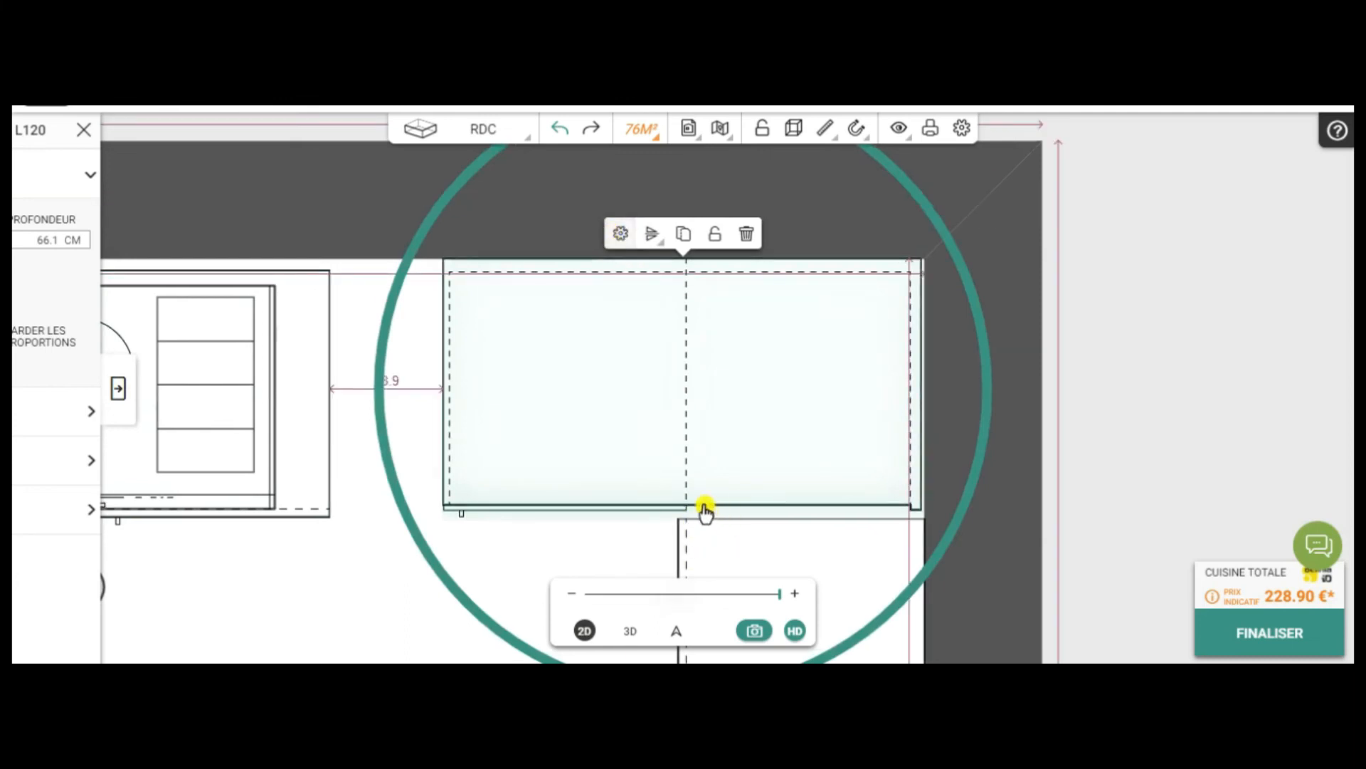
pyautogui.click(120, 390)
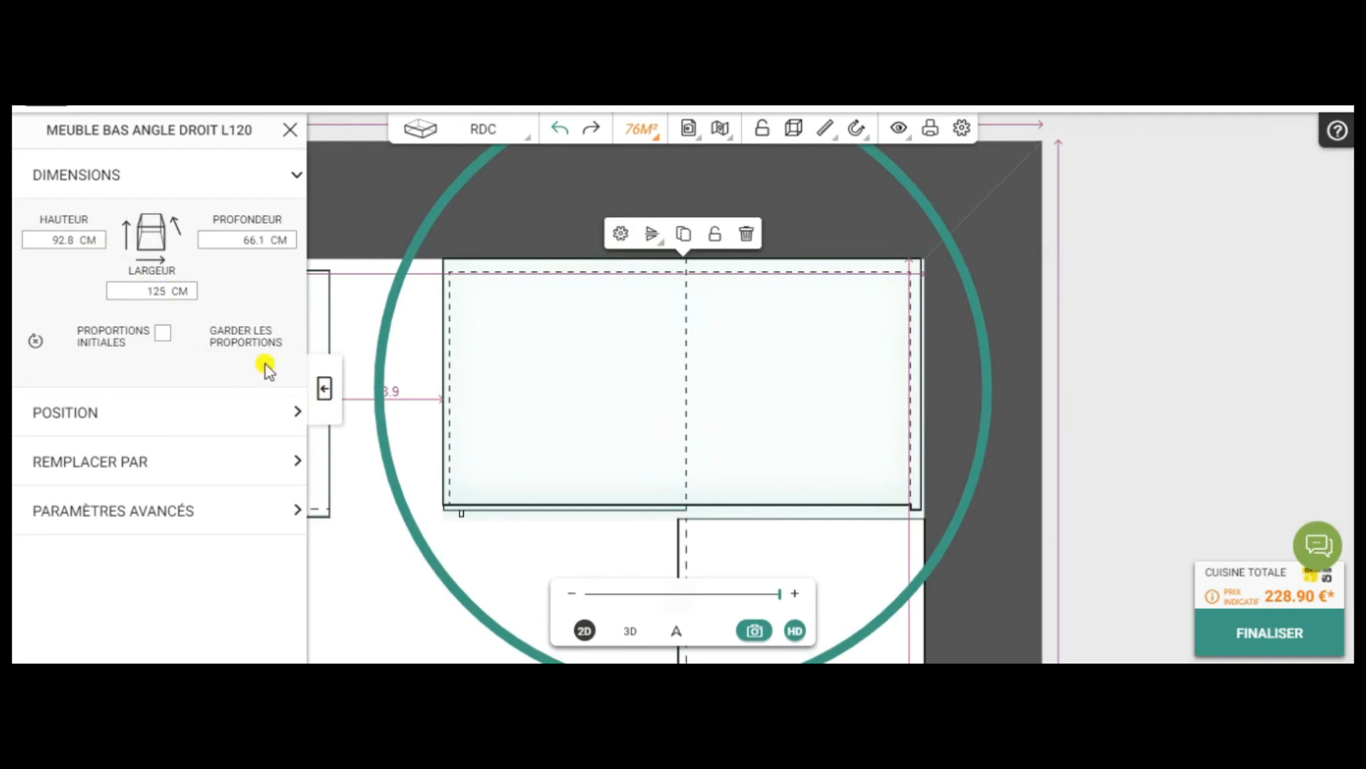
pyautogui.click(251, 332)
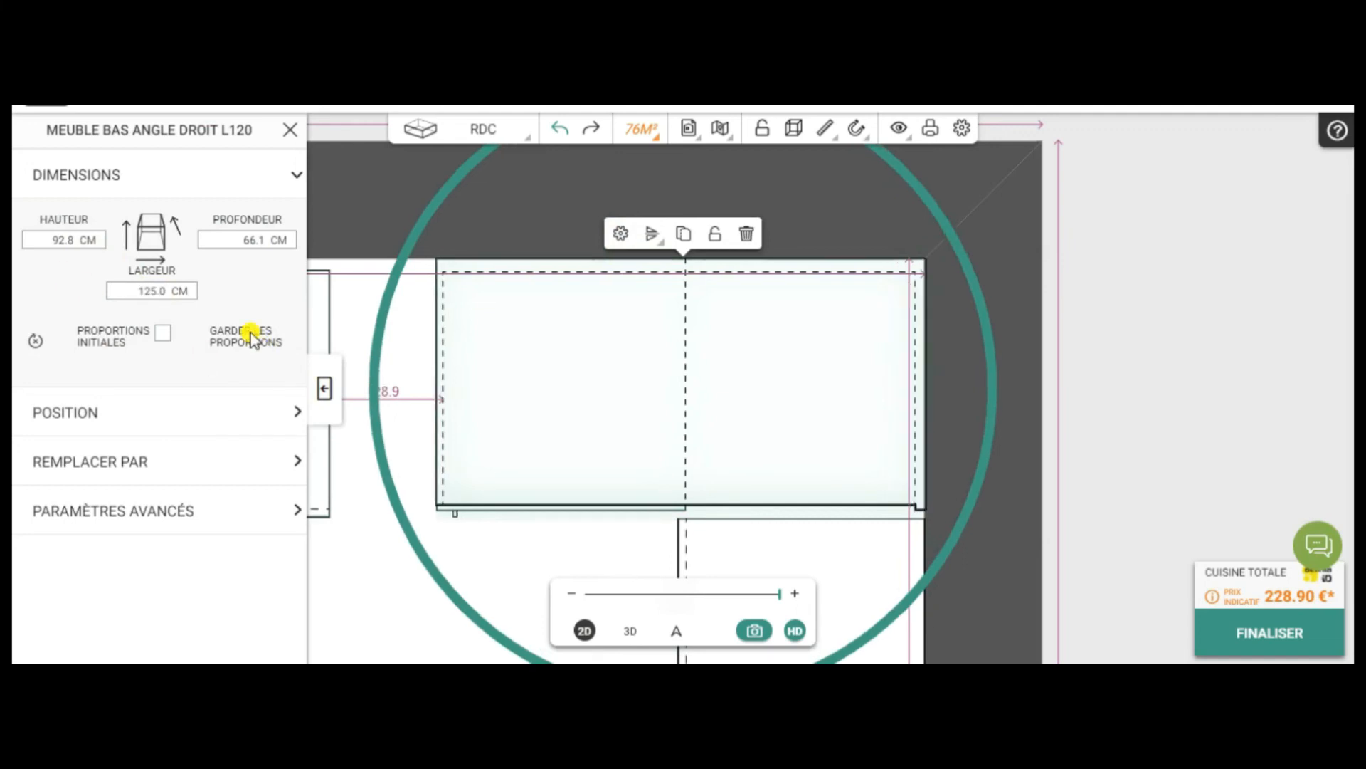
# - Shift the corner cabinet slightly away from the side wall, slide the hob cabinet flush against it and open the hob cabinet's settings
pyautogui.click(778, 552)
pyautogui.moveTo(781, 555); pyautogui.dragTo(776, 533)
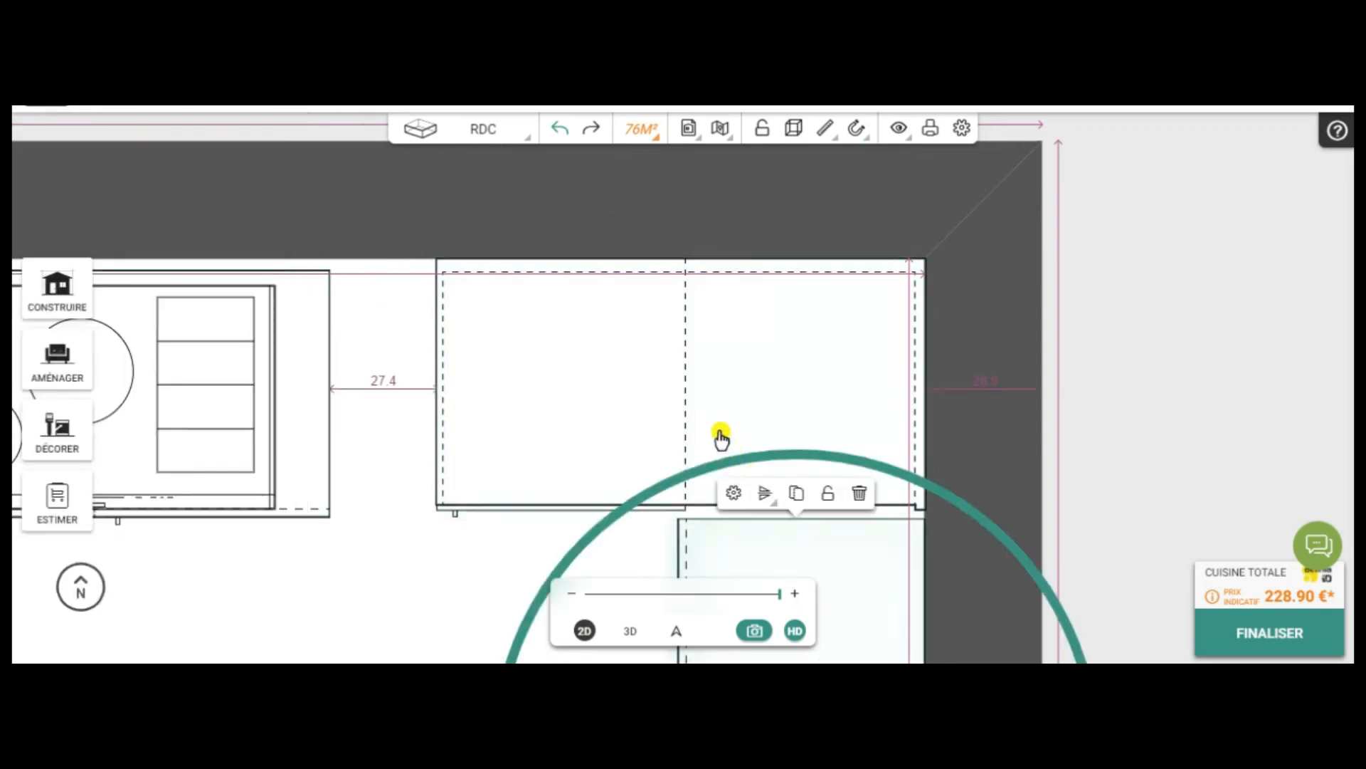
pyautogui.moveTo(715, 440); pyautogui.dragTo(713, 446)
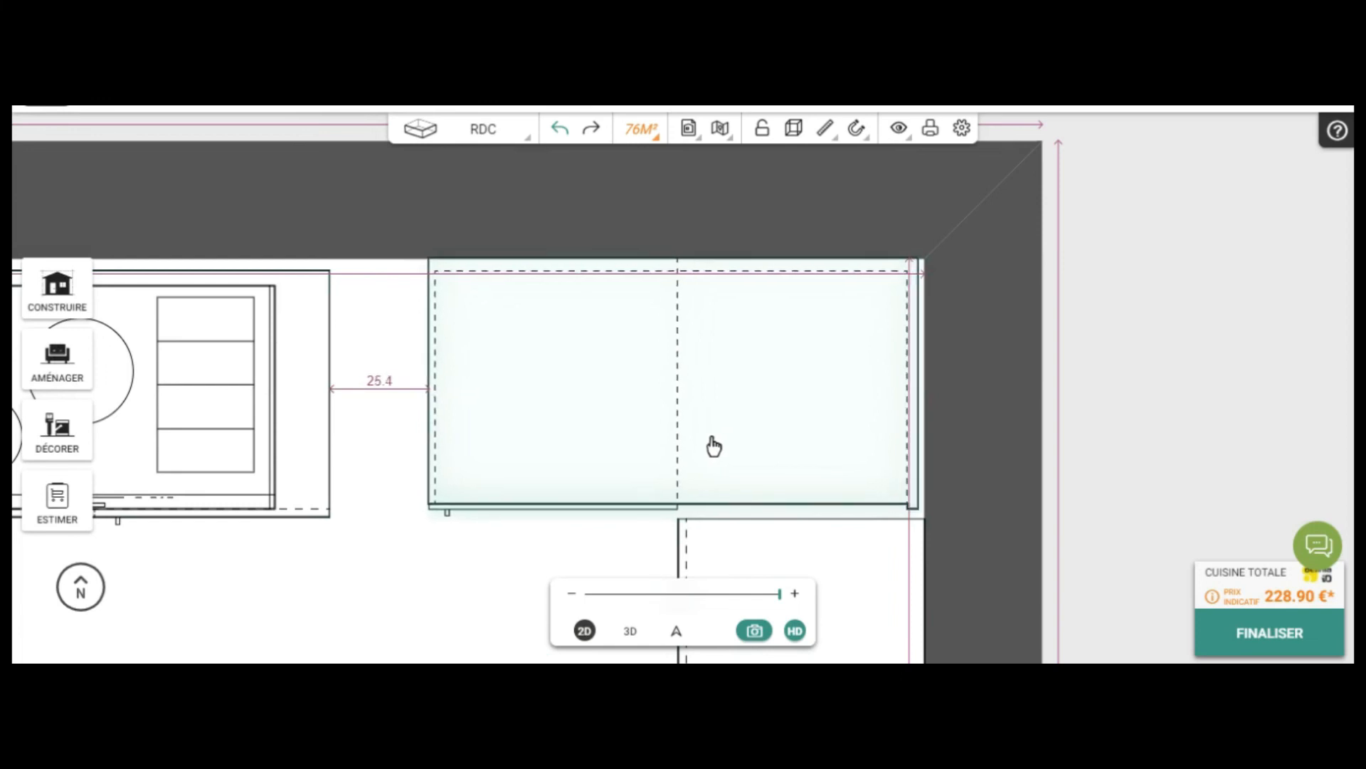
pyautogui.click(277, 419)
pyautogui.moveTo(278, 418); pyautogui.dragTo(377, 409)
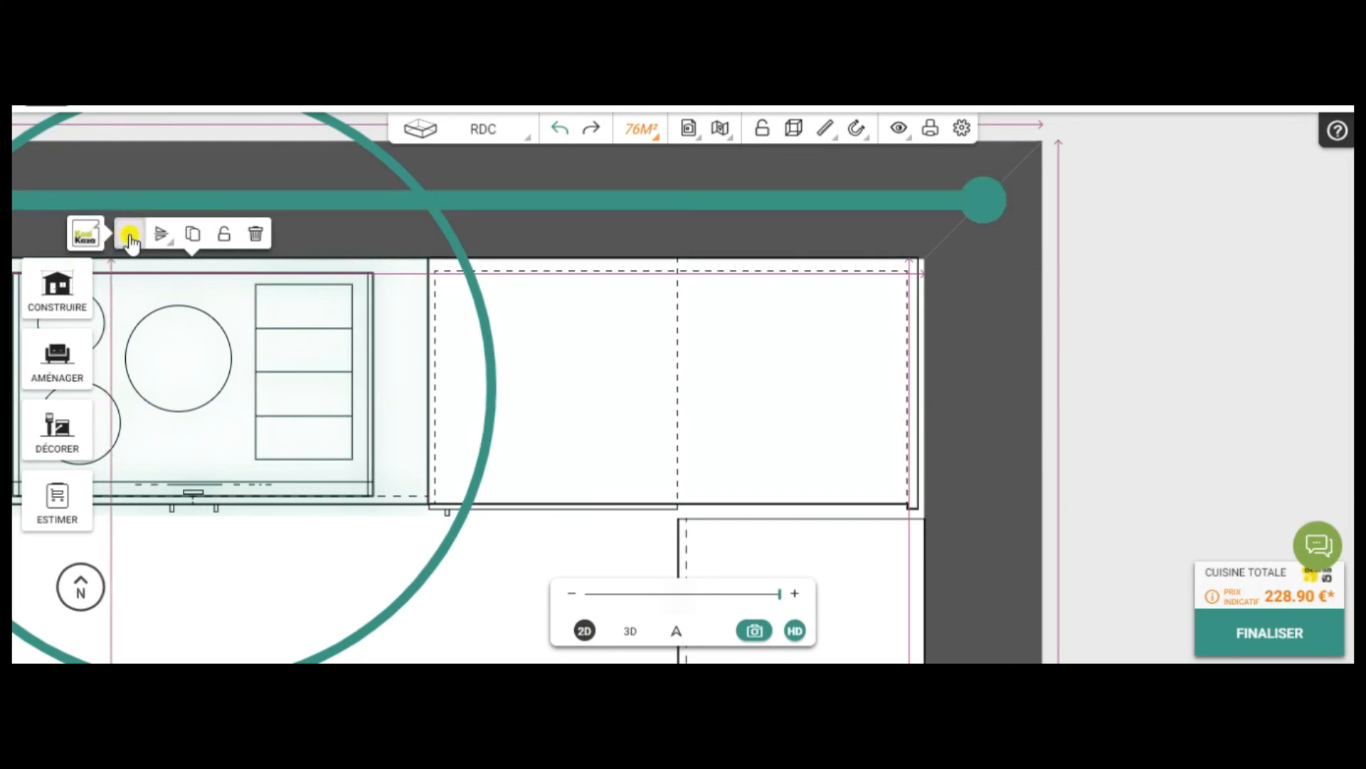
pyautogui.click(131, 238)
pyautogui.click(128, 239)
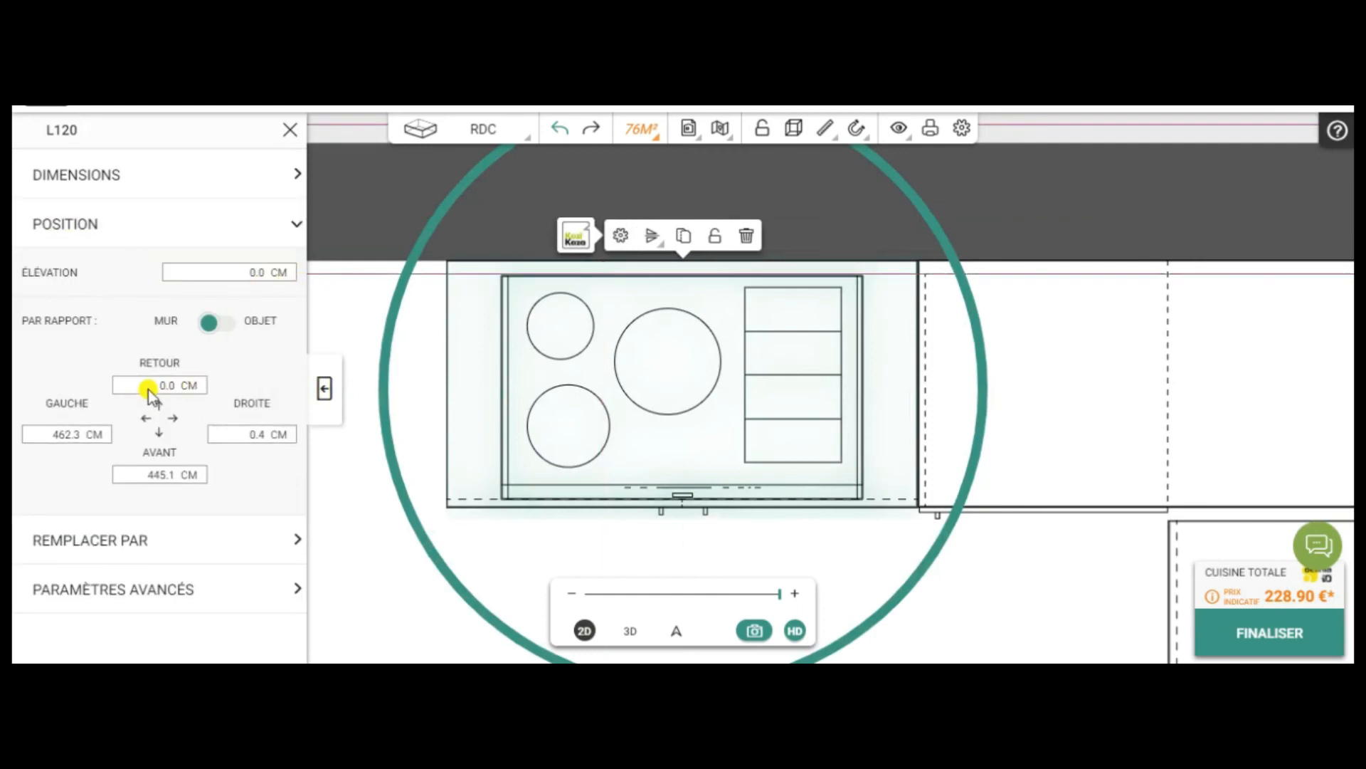
# - Set the corner cabinet's width to 130 cm
pyautogui.click(1199, 452)
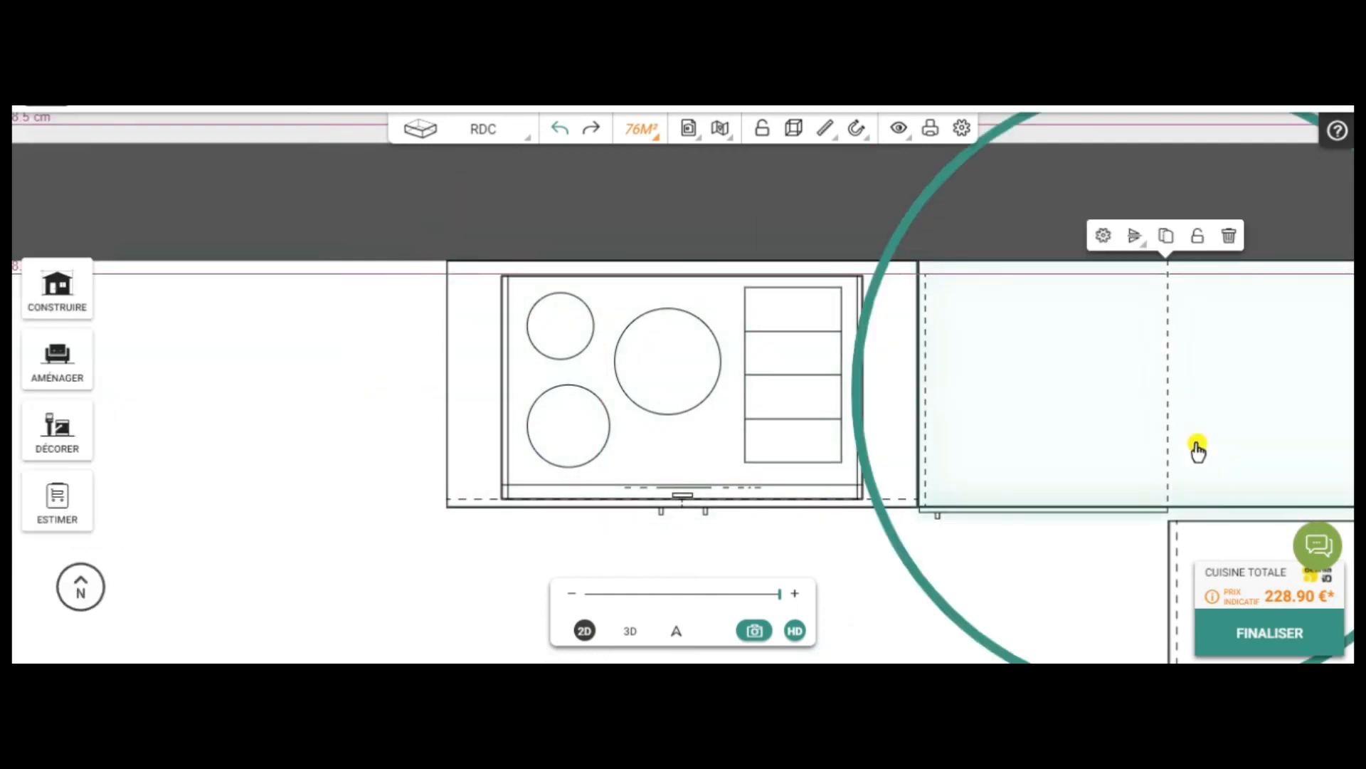
pyautogui.click(1103, 237)
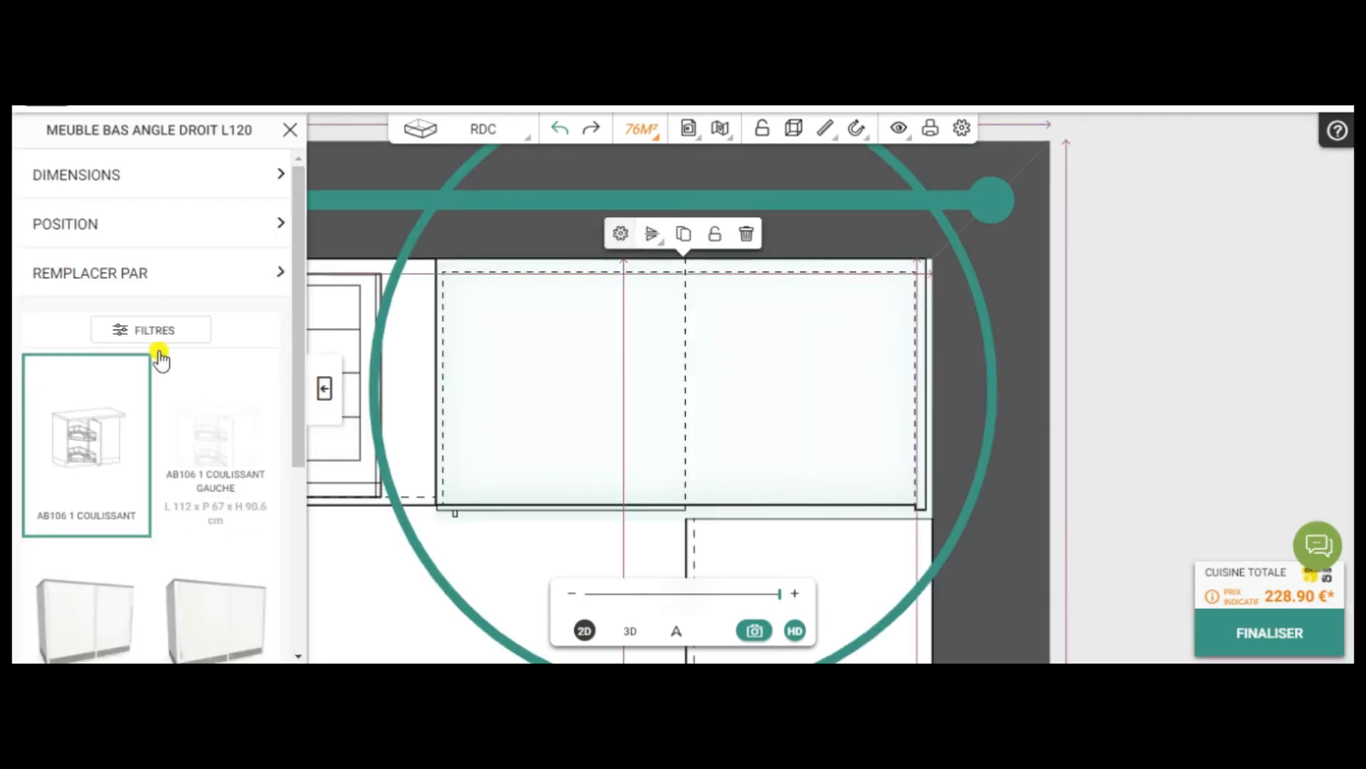
pyautogui.click(118, 183)
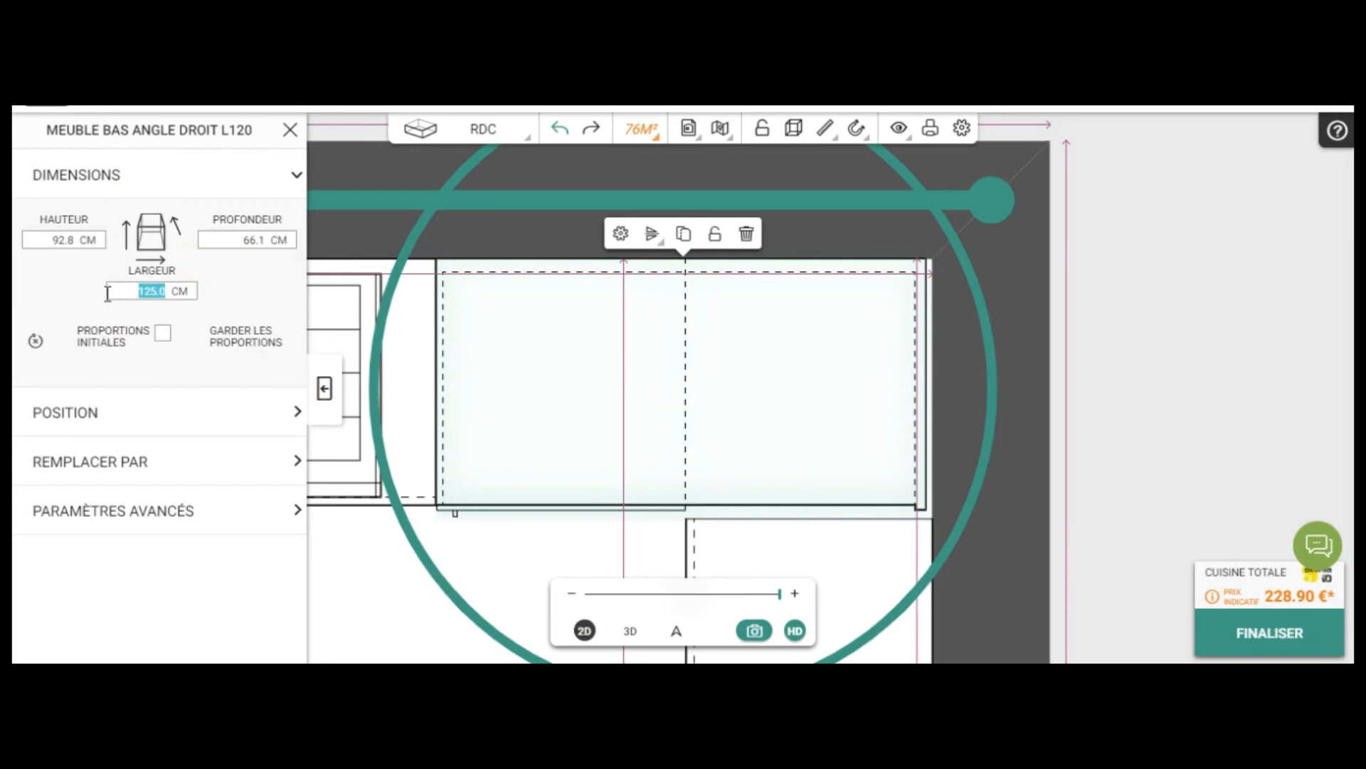
pyautogui.write('130')
pyautogui.click(237, 312)
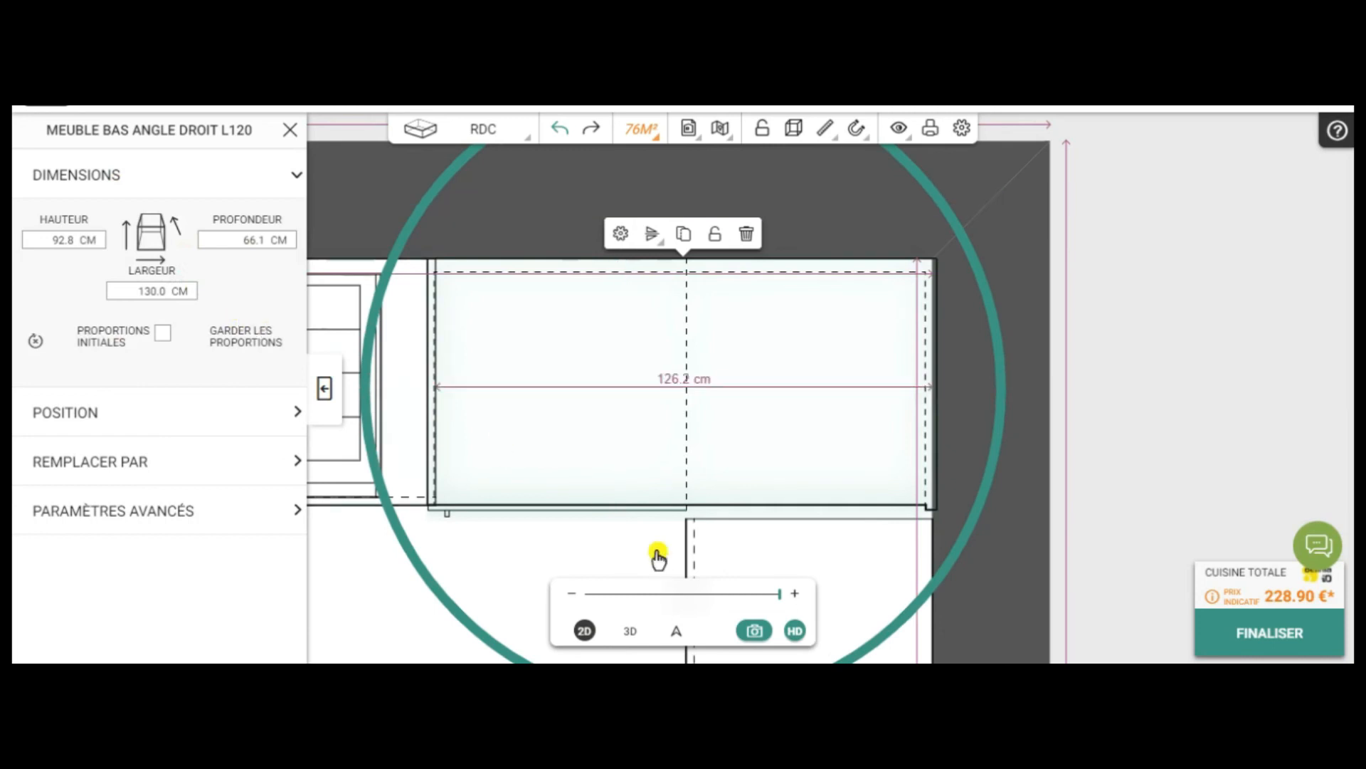
# - Move the corner cabinet forward against the adjacent side-wall cabinet and realign the hob cabinet flush beside it
pyautogui.click(791, 564)
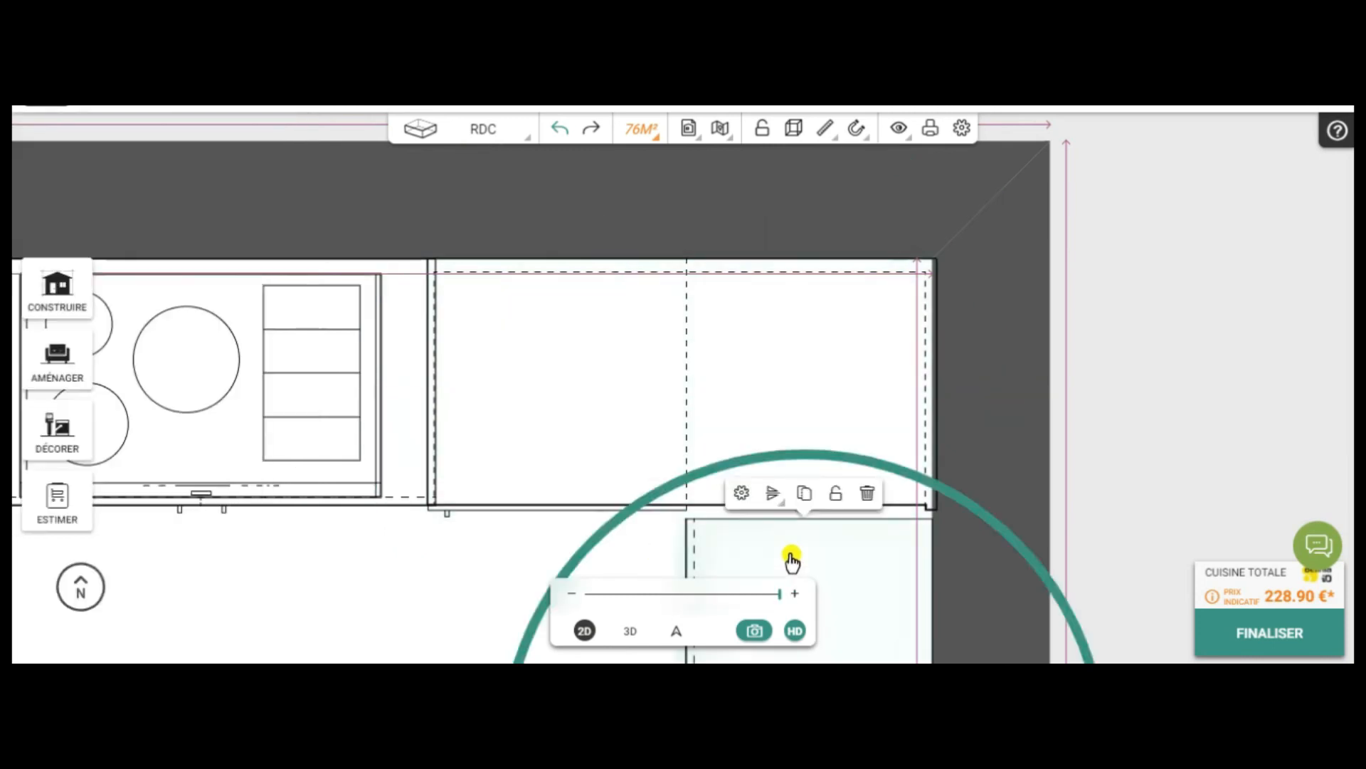
pyautogui.moveTo(793, 563); pyautogui.dragTo(794, 558)
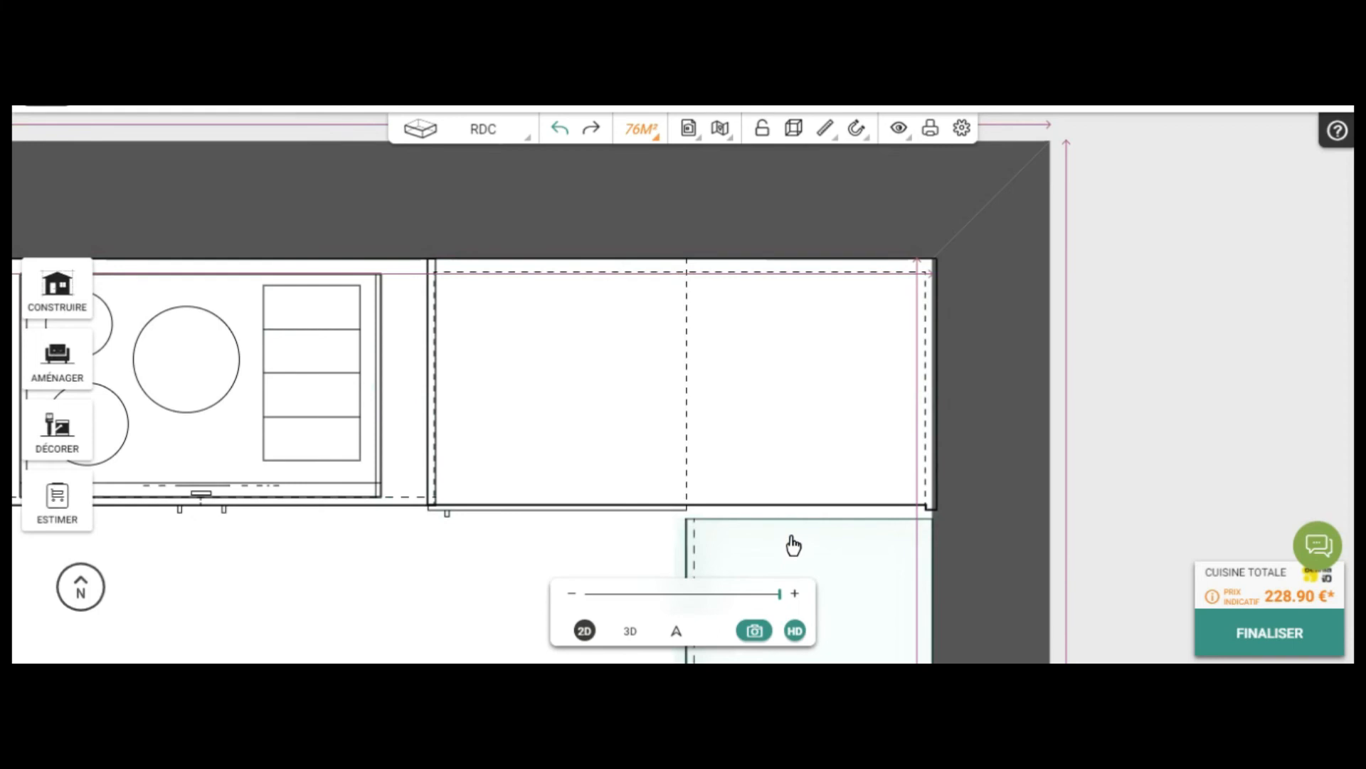
pyautogui.click(687, 396)
pyautogui.moveTo(685, 403); pyautogui.dragTo(685, 410)
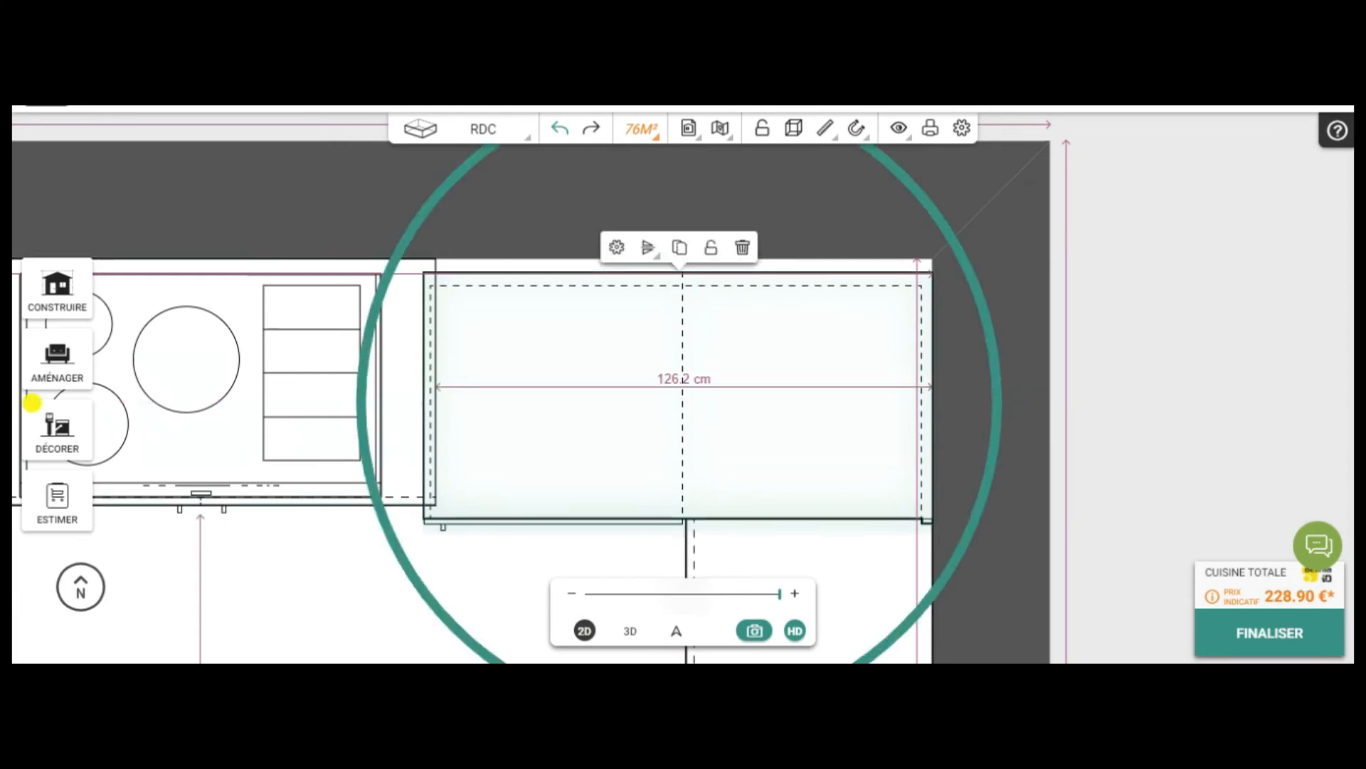
pyautogui.click(189, 405)
pyautogui.moveTo(188, 405); pyautogui.dragTo(178, 411)
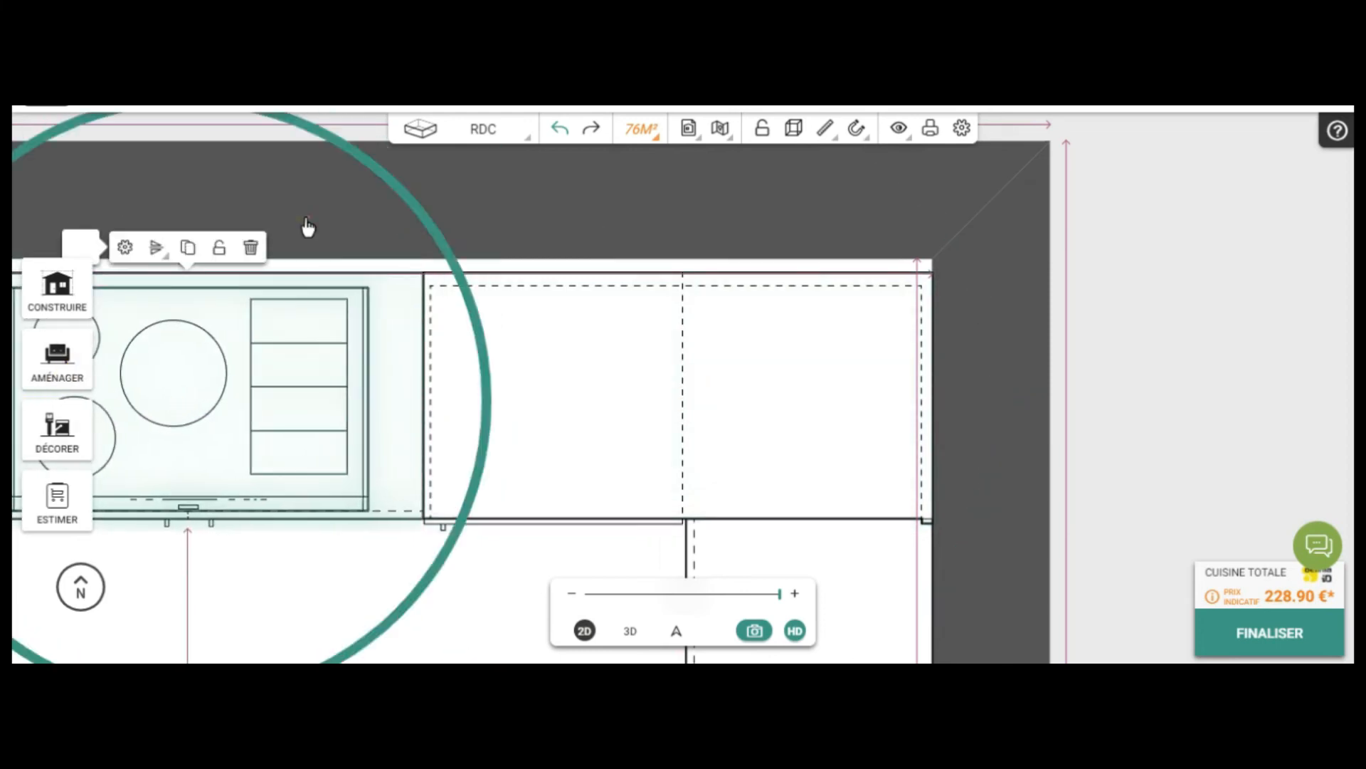
# - Move the back wall forward until it touches the rear of the hob and corner cabinets
pyautogui.click(324, 226)
pyautogui.moveTo(324, 236); pyautogui.dragTo(324, 222)
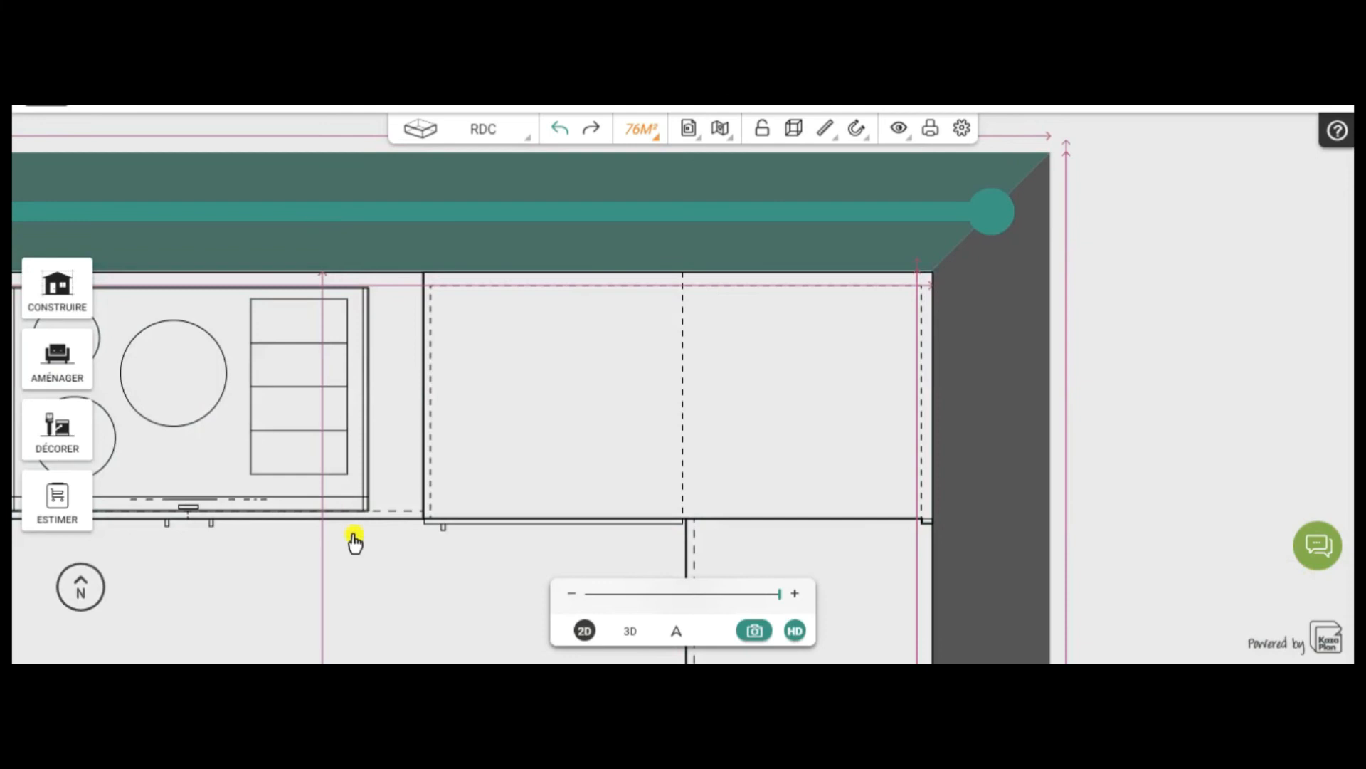
pyautogui.click(370, 603)
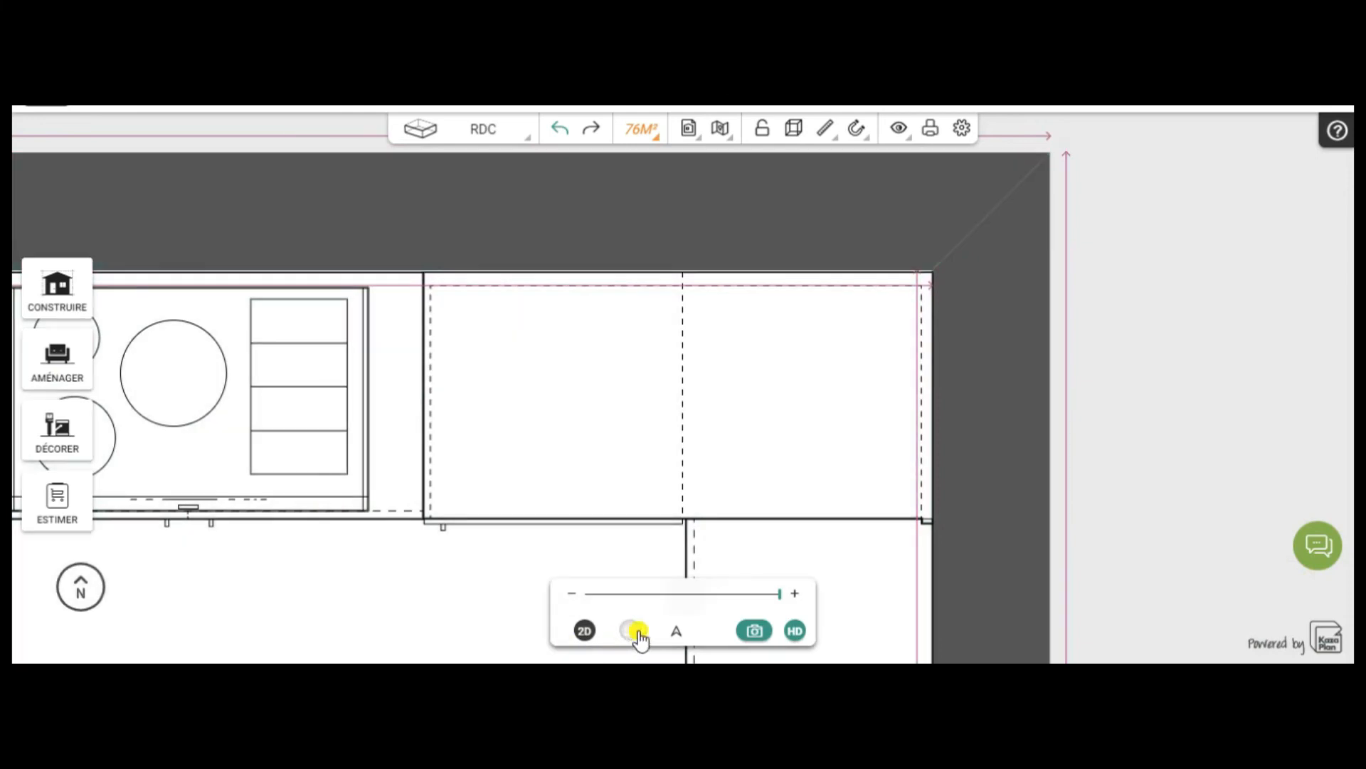
# - Examine the joins between the hob, corner and sink cabinets in 3D and 2D, and view the whole kitchen run
pyautogui.click(636, 632)
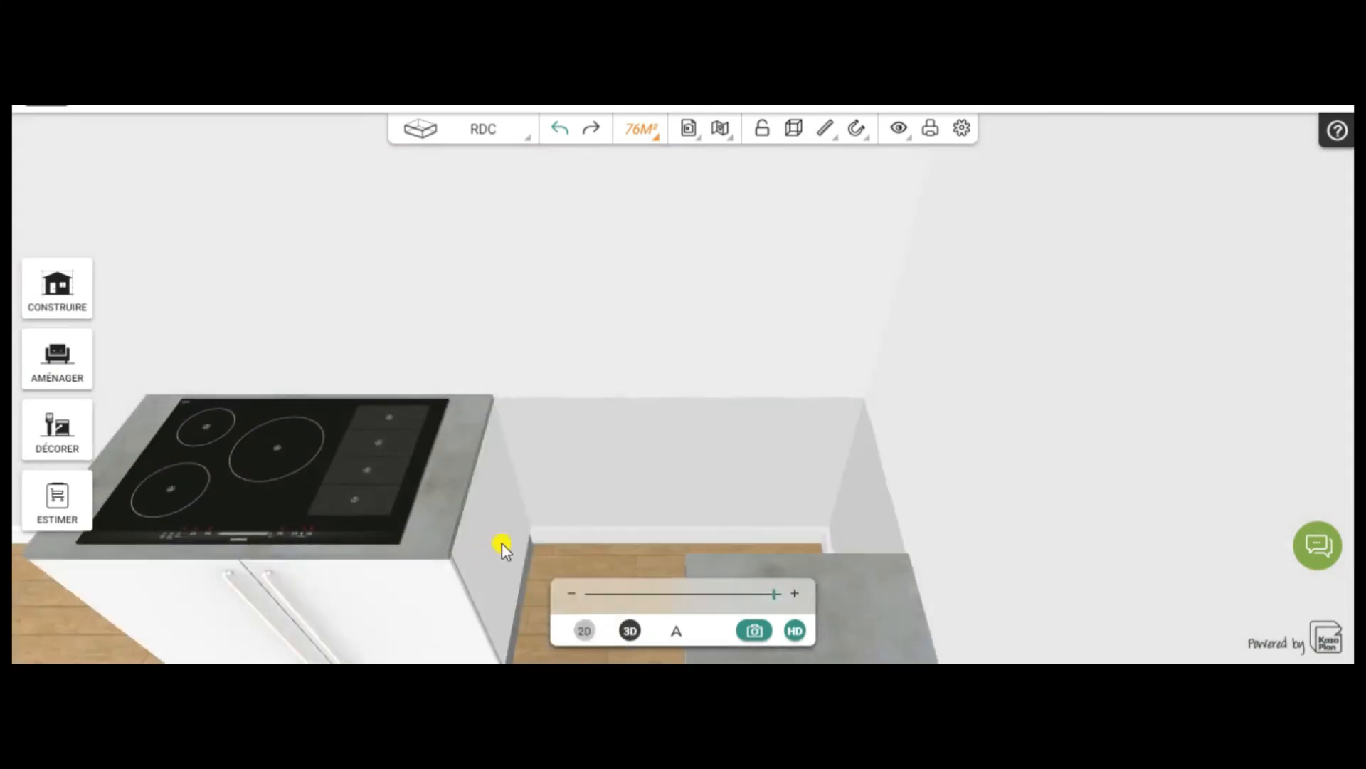
pyautogui.scroll(-2, 489, 574)
pyautogui.scroll(-3, 528, 566)
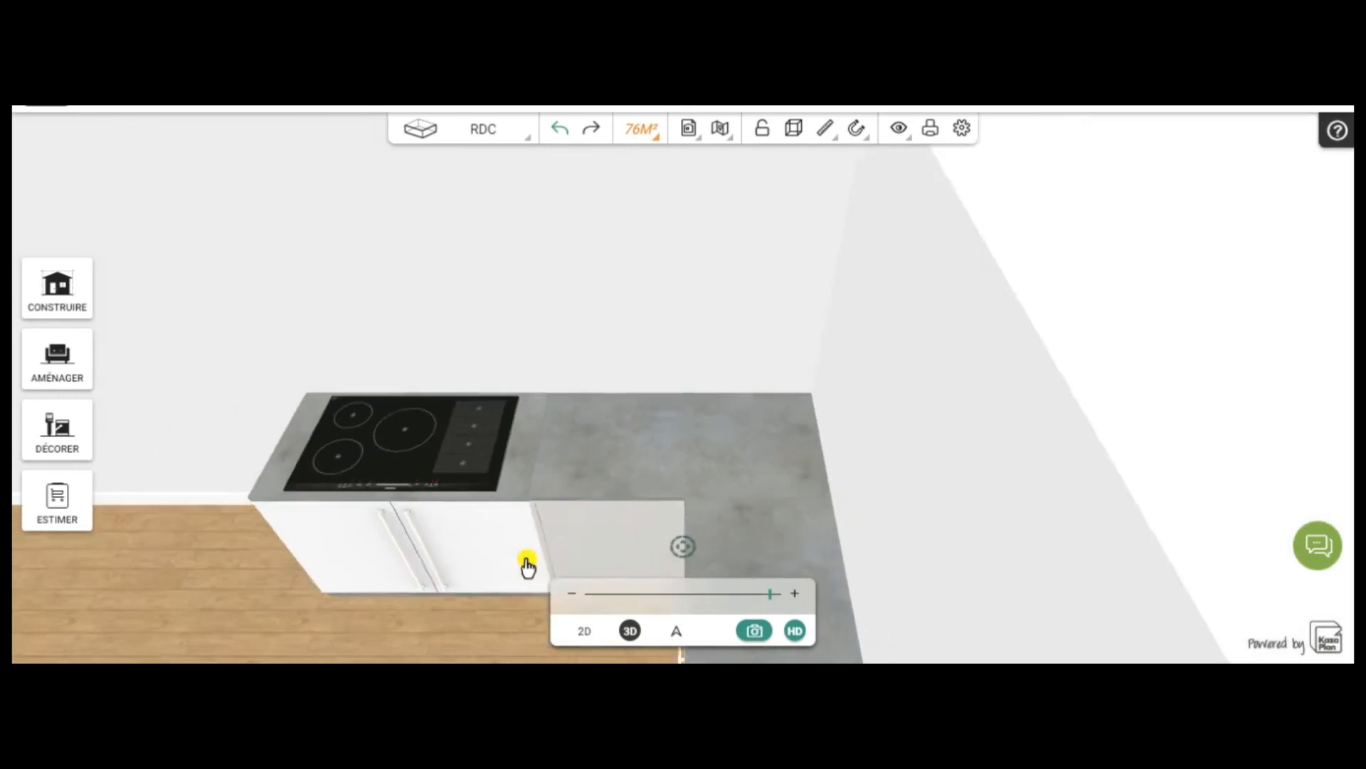
pyautogui.moveTo(617, 545); pyautogui.dragTo(616, 458)
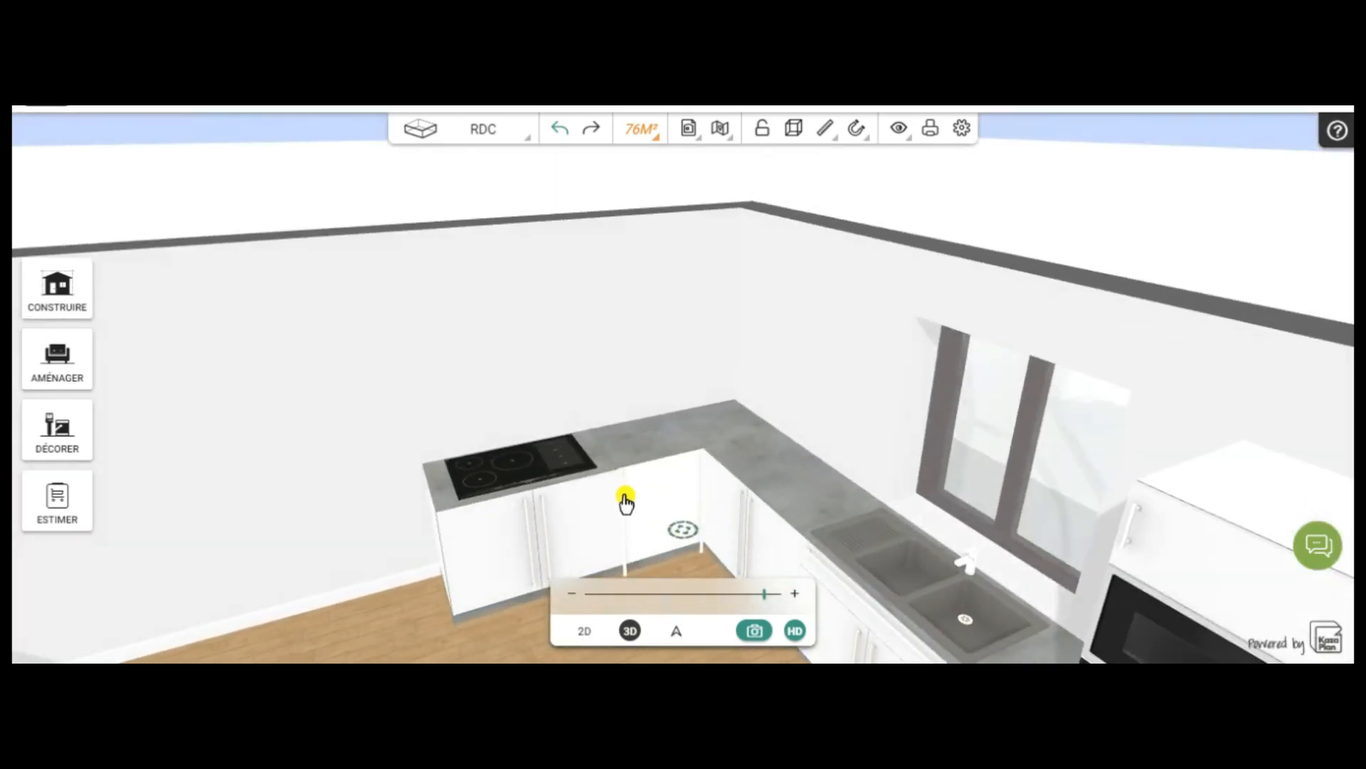
pyautogui.moveTo(686, 534); pyautogui.dragTo(649, 687)
pyautogui.click(587, 633)
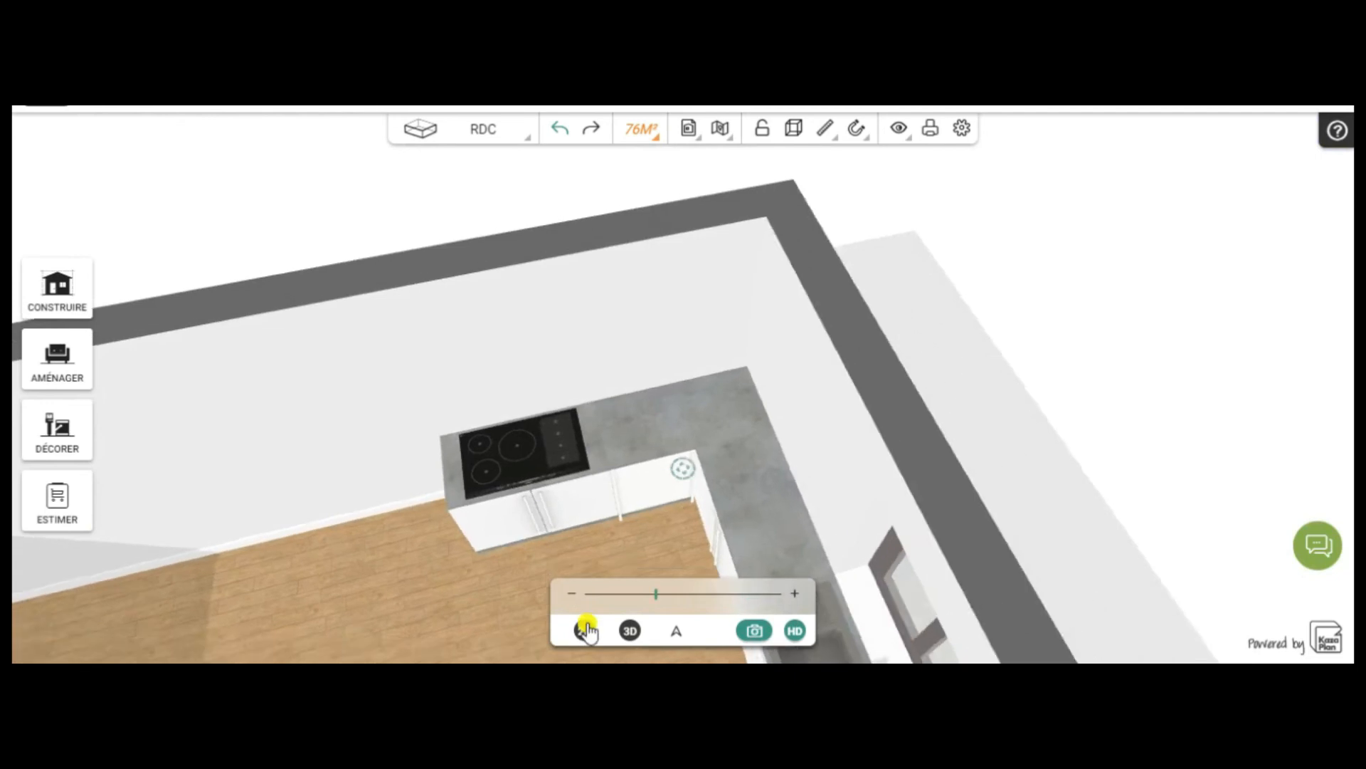
pyautogui.scroll(2, 594, 571)
pyautogui.scroll(2, 595, 570)
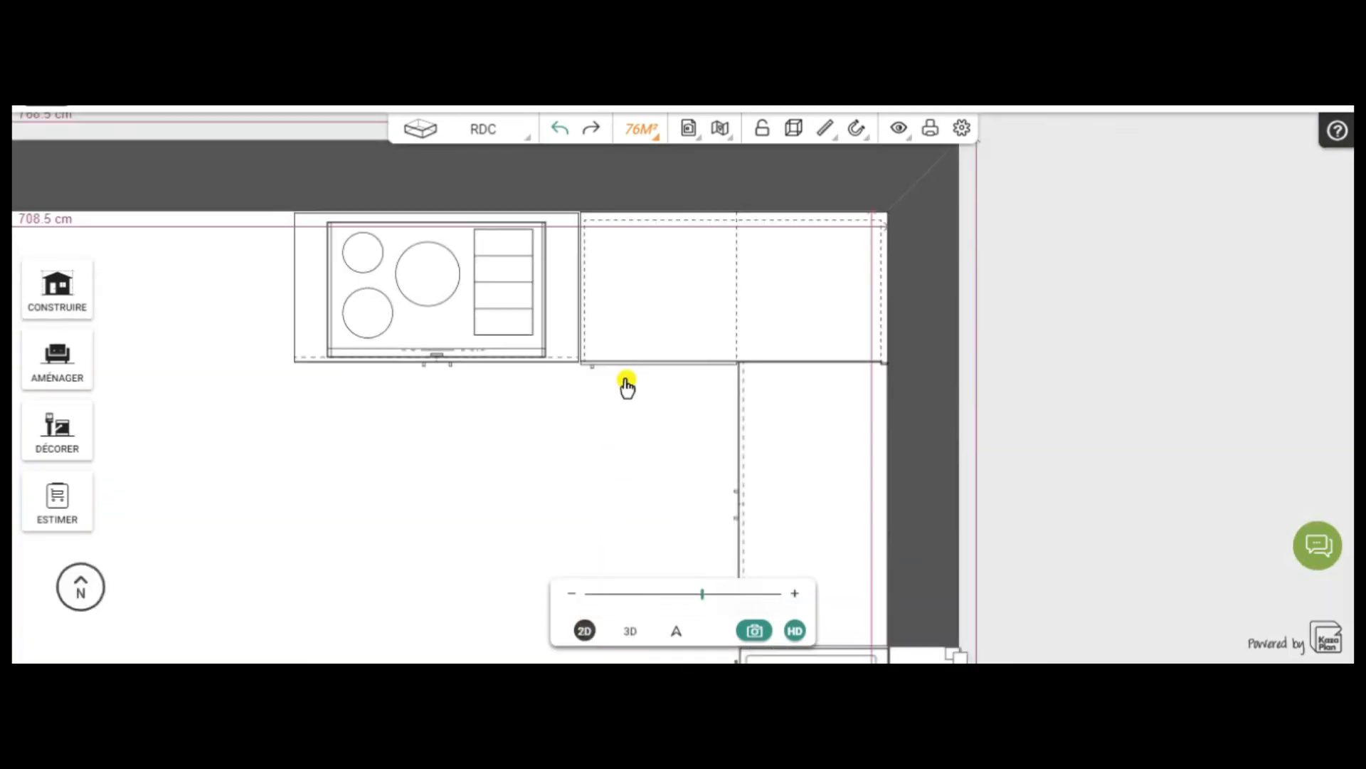
pyautogui.click(629, 631)
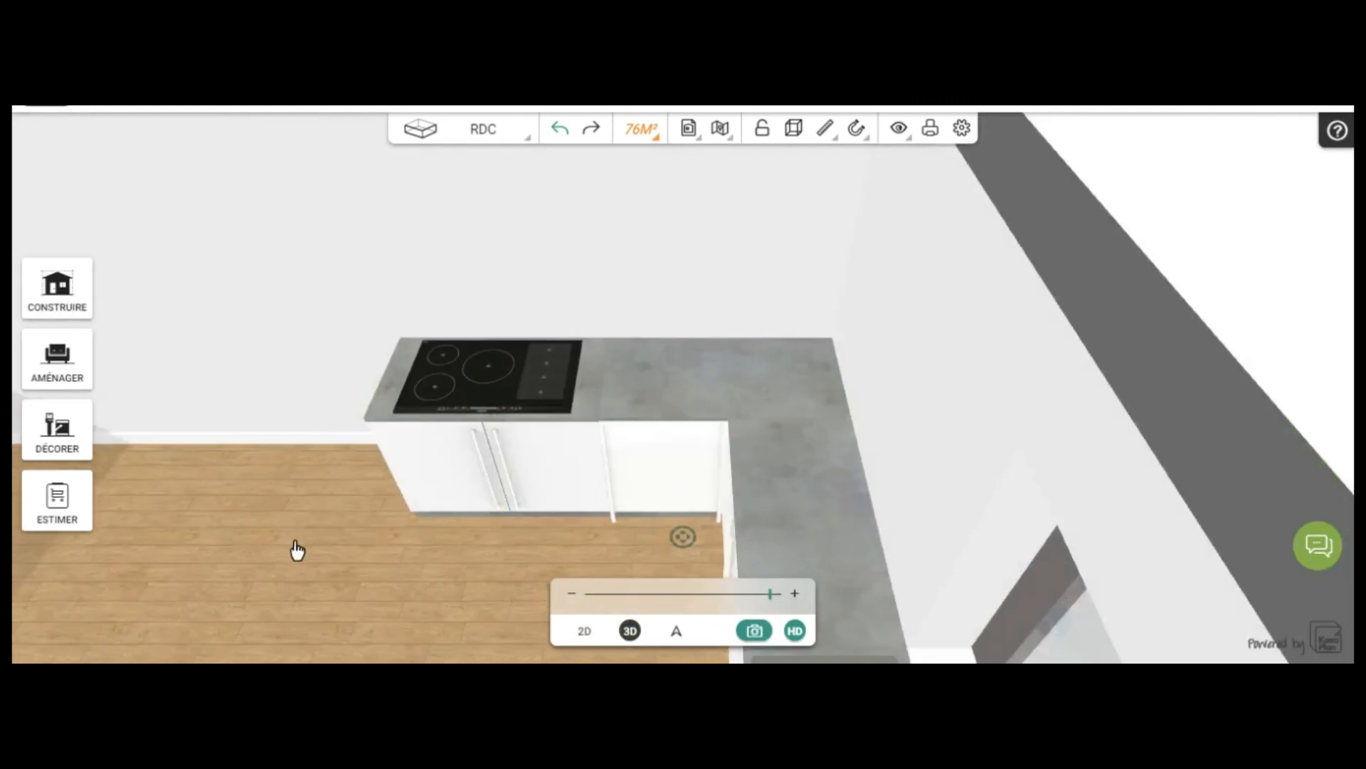
pyautogui.scroll(3, 479, 563)
pyautogui.moveTo(479, 562); pyautogui.dragTo(861, 551)
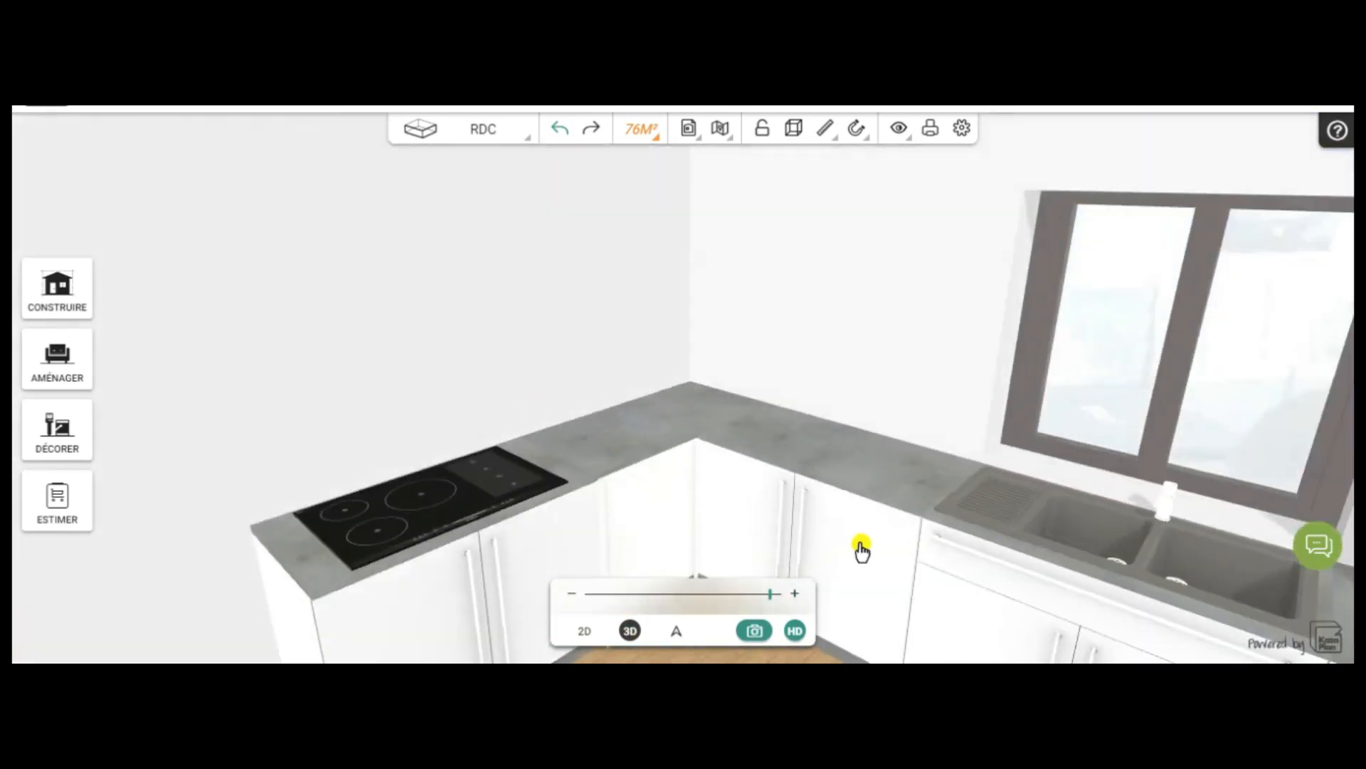
pyautogui.scroll(-3, 860, 546)
pyautogui.moveTo(897, 616); pyautogui.dragTo(1092, 653)
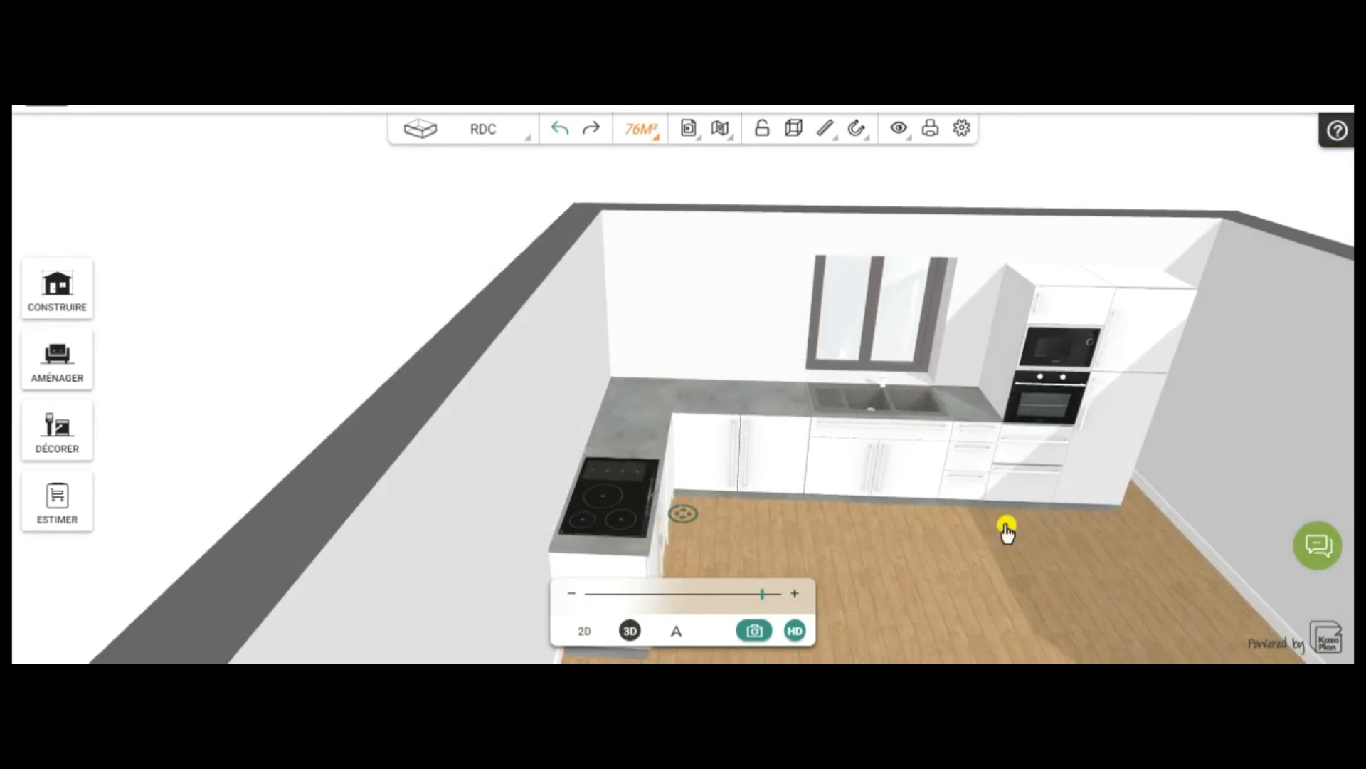
# - Check the whole room in 2D and the remaining space between the last tall cabinet and the adjacent wall
pyautogui.click(584, 632)
pyautogui.scroll(-3, 443, 479)
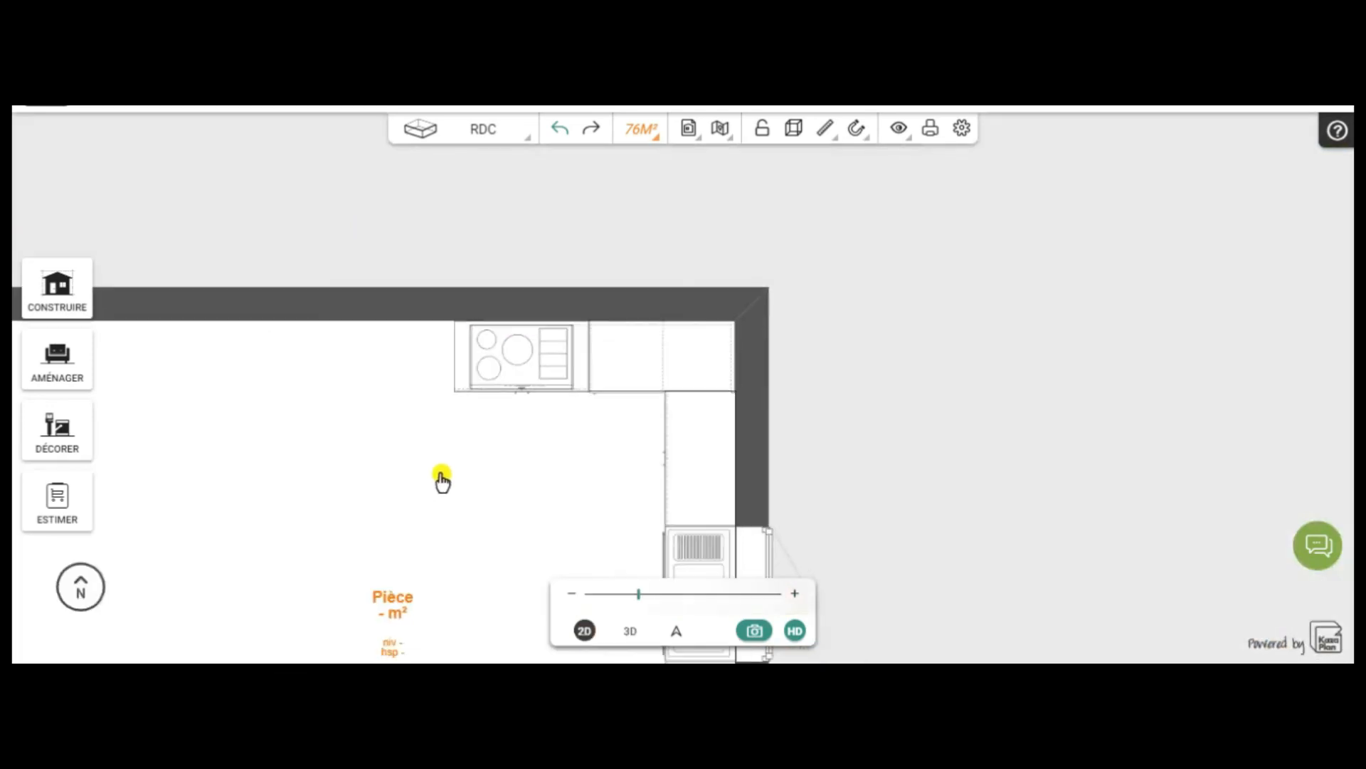
pyautogui.scroll(-1, 443, 498)
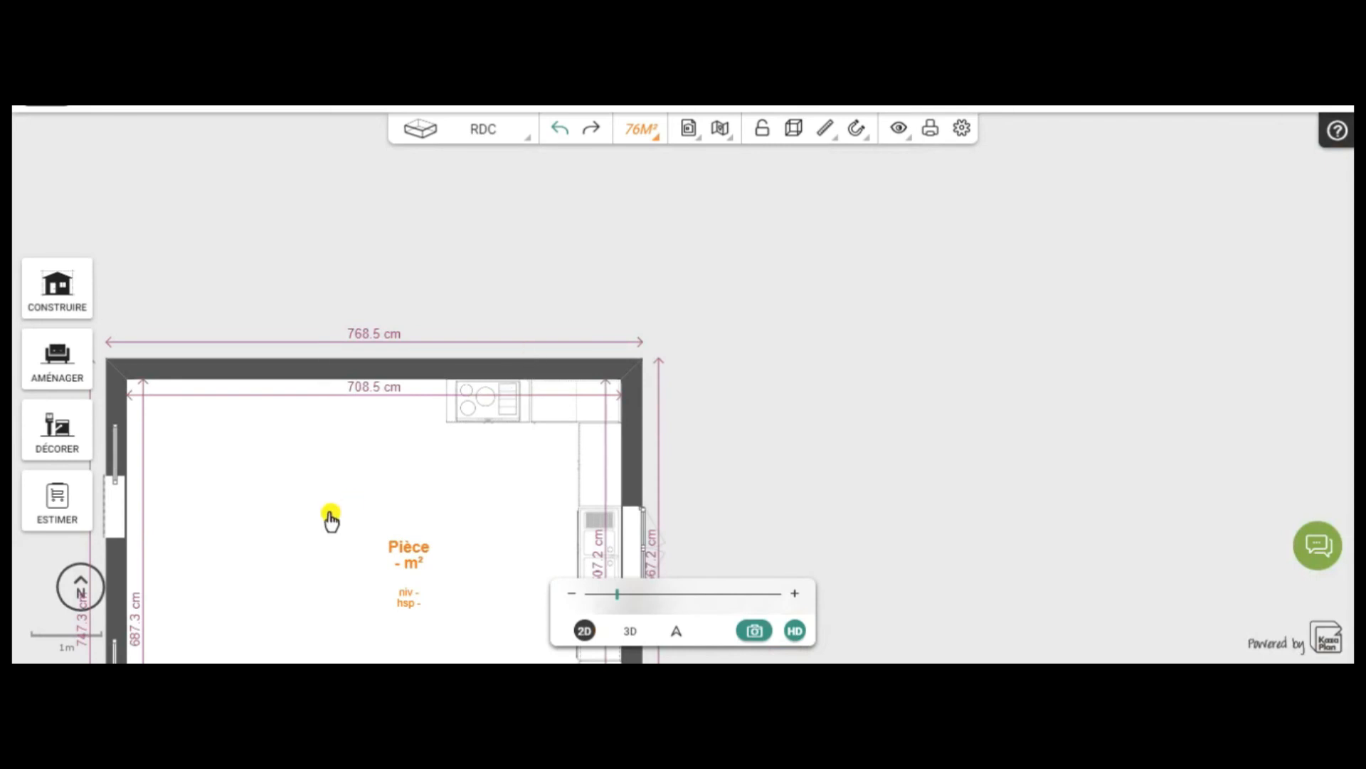
pyautogui.click(412, 429)
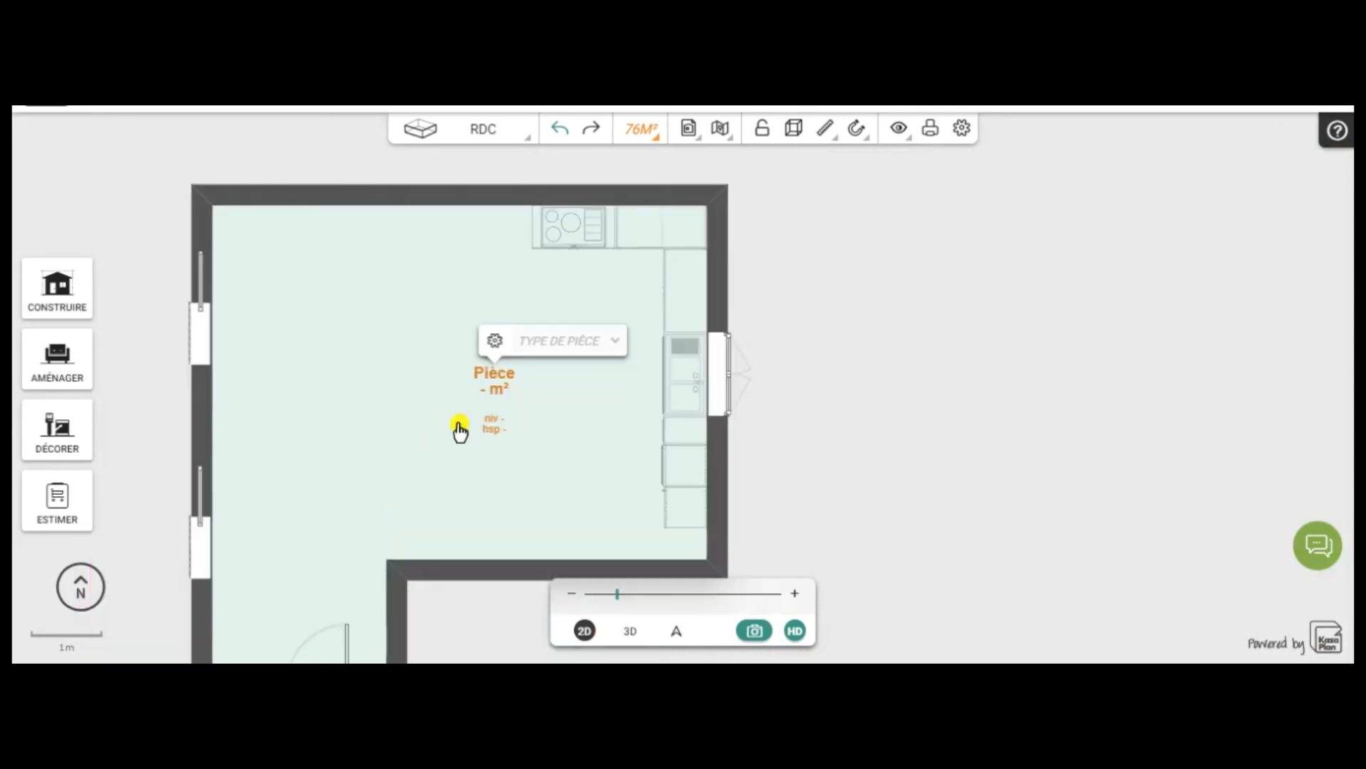
pyautogui.moveTo(459, 426); pyautogui.dragTo(461, 423)
pyautogui.moveTo(672, 526); pyautogui.dragTo(684, 522)
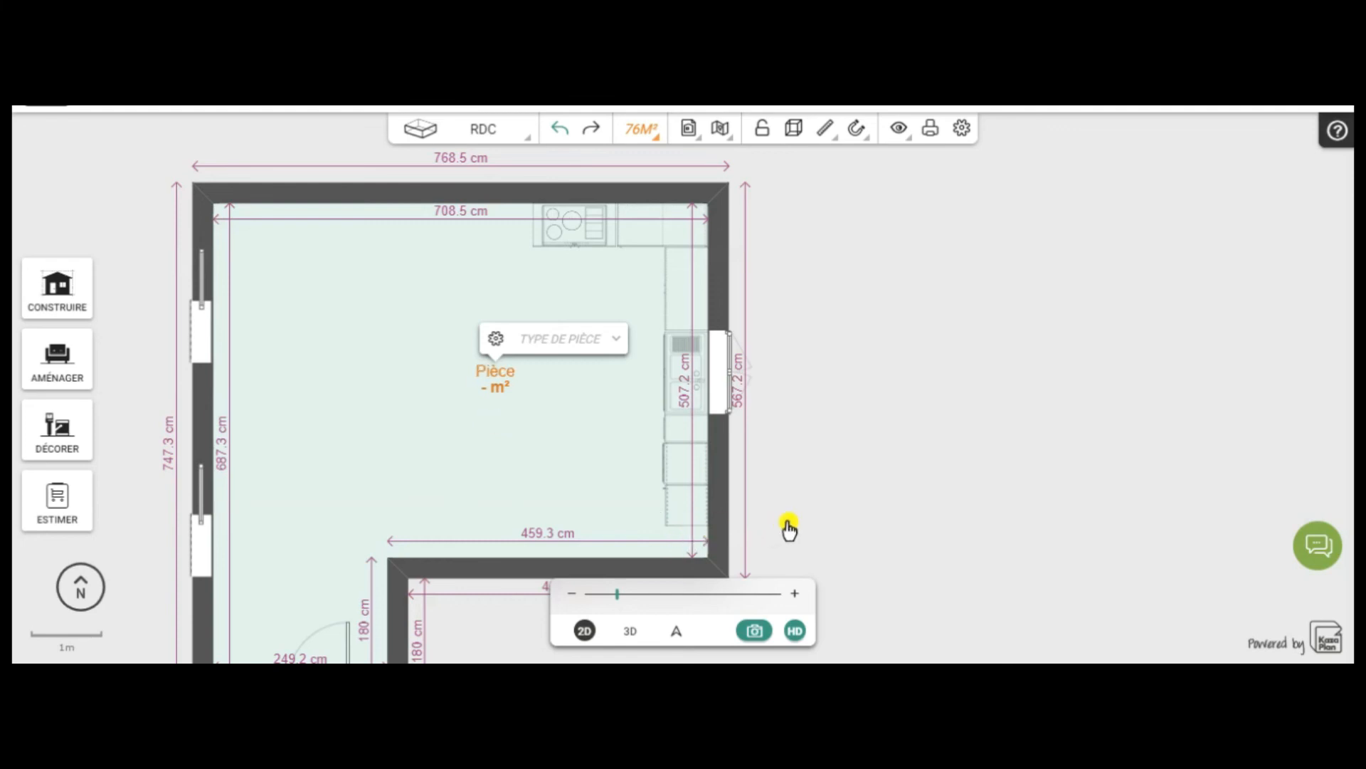
pyautogui.scroll(3, 788, 528)
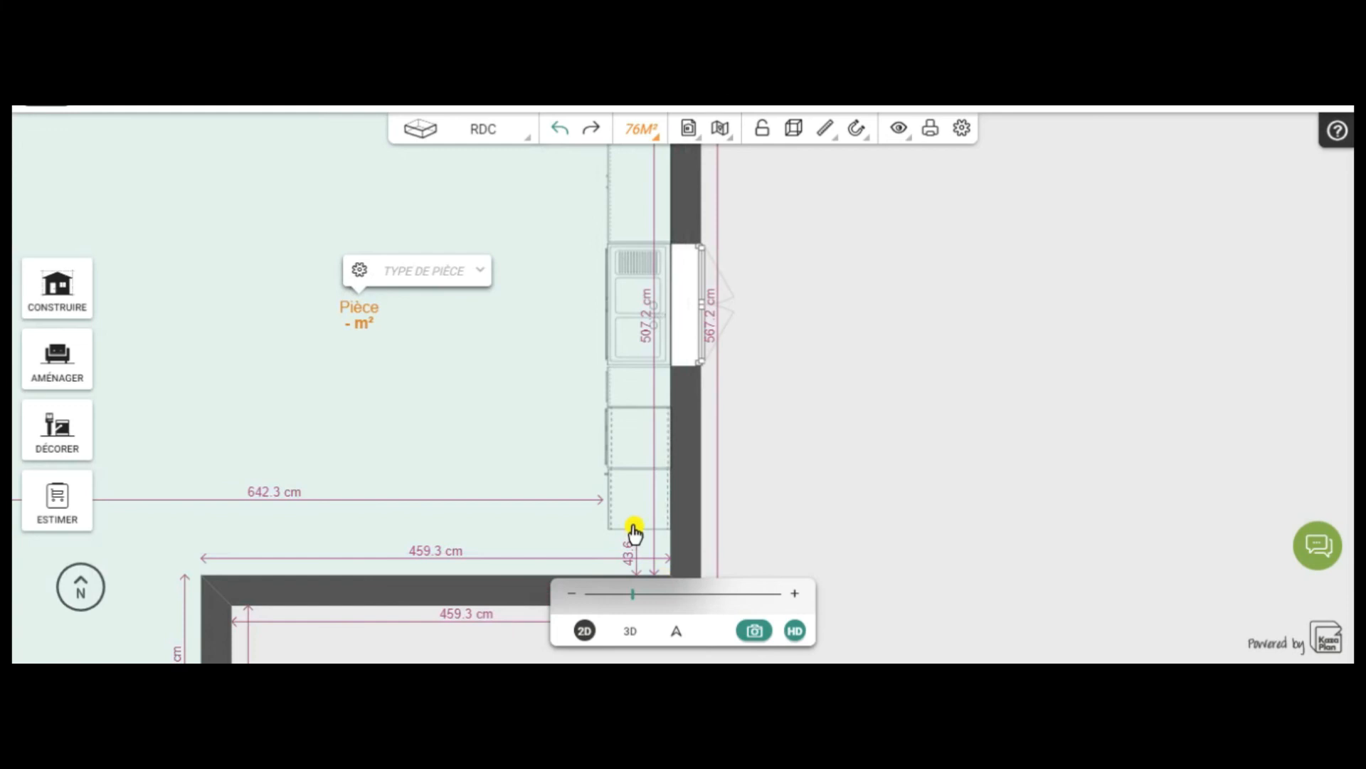
# - Return to the 3D view facing the kitchen corner and open the furnishing catalogue
pyautogui.click(638, 635)
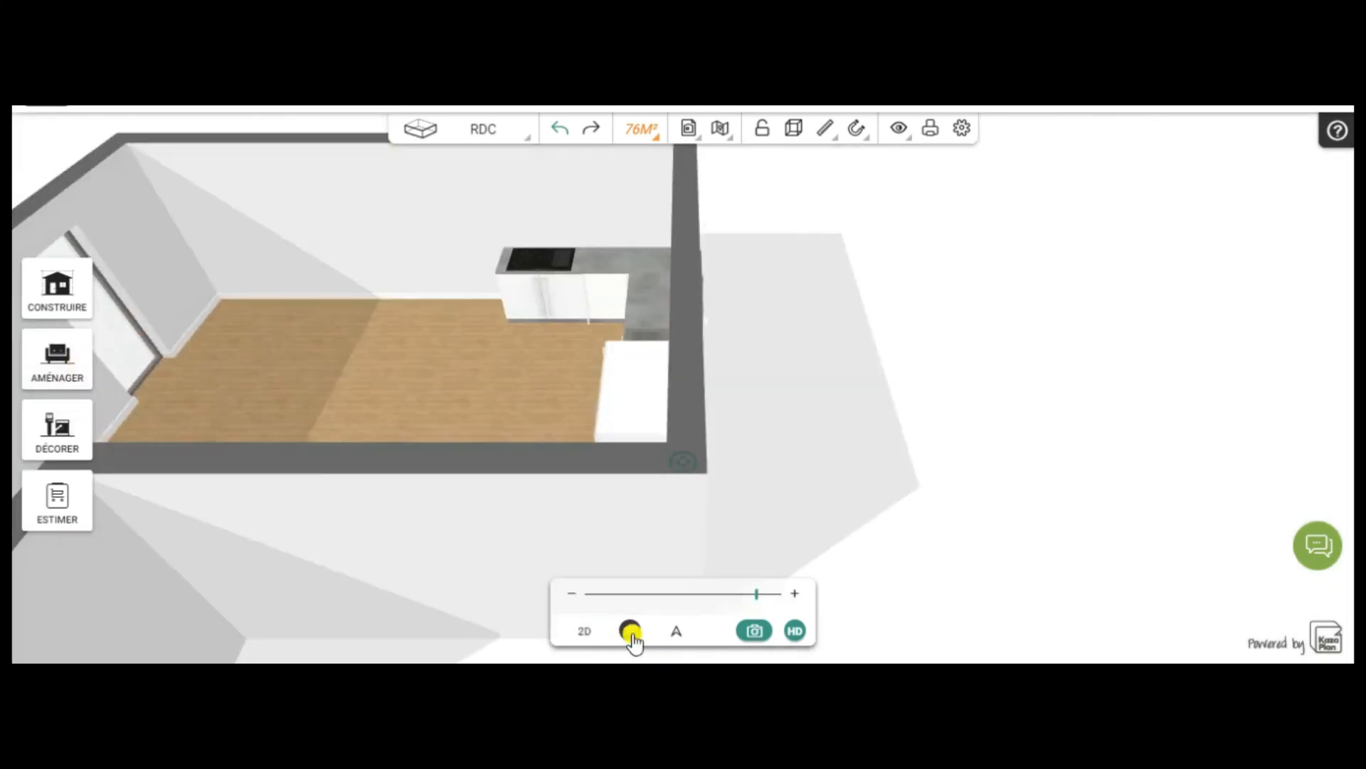
pyautogui.moveTo(275, 577); pyautogui.dragTo(491, 569)
pyautogui.click(59, 379)
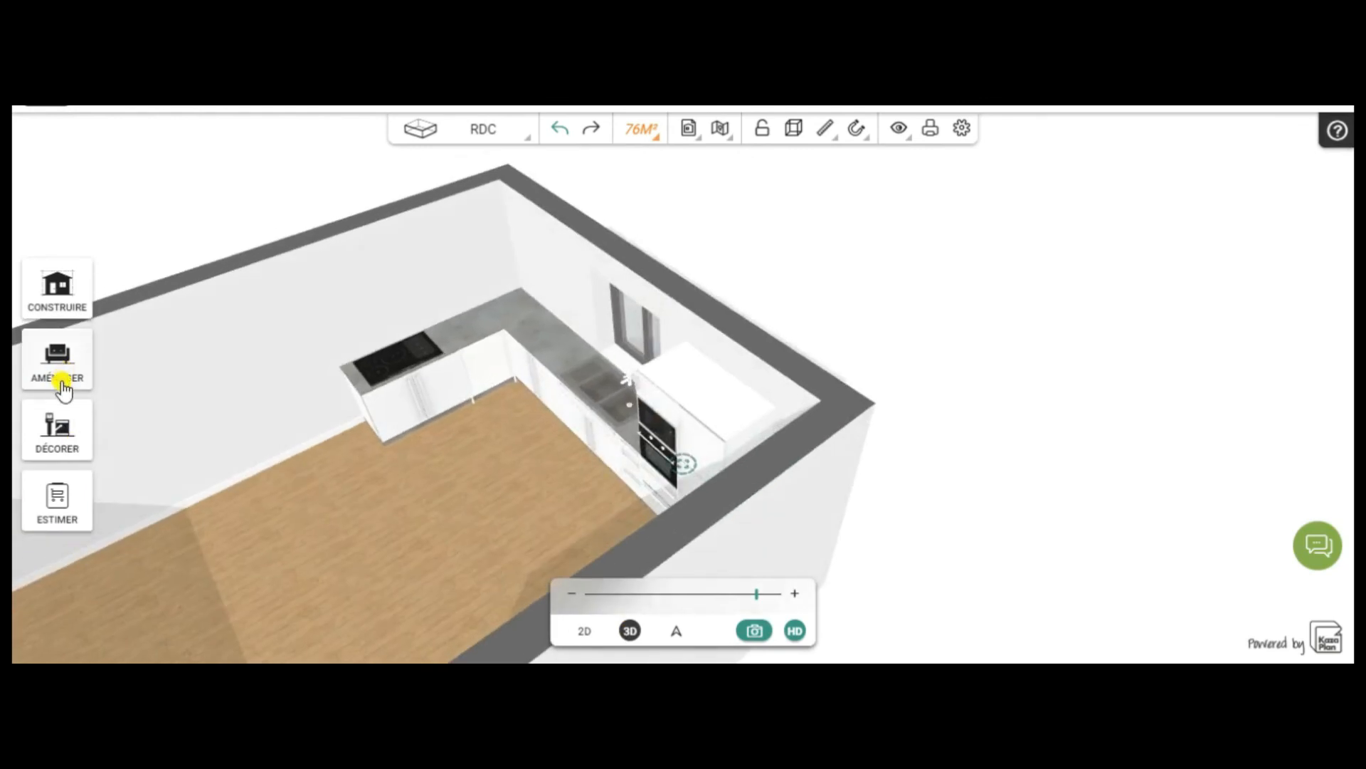